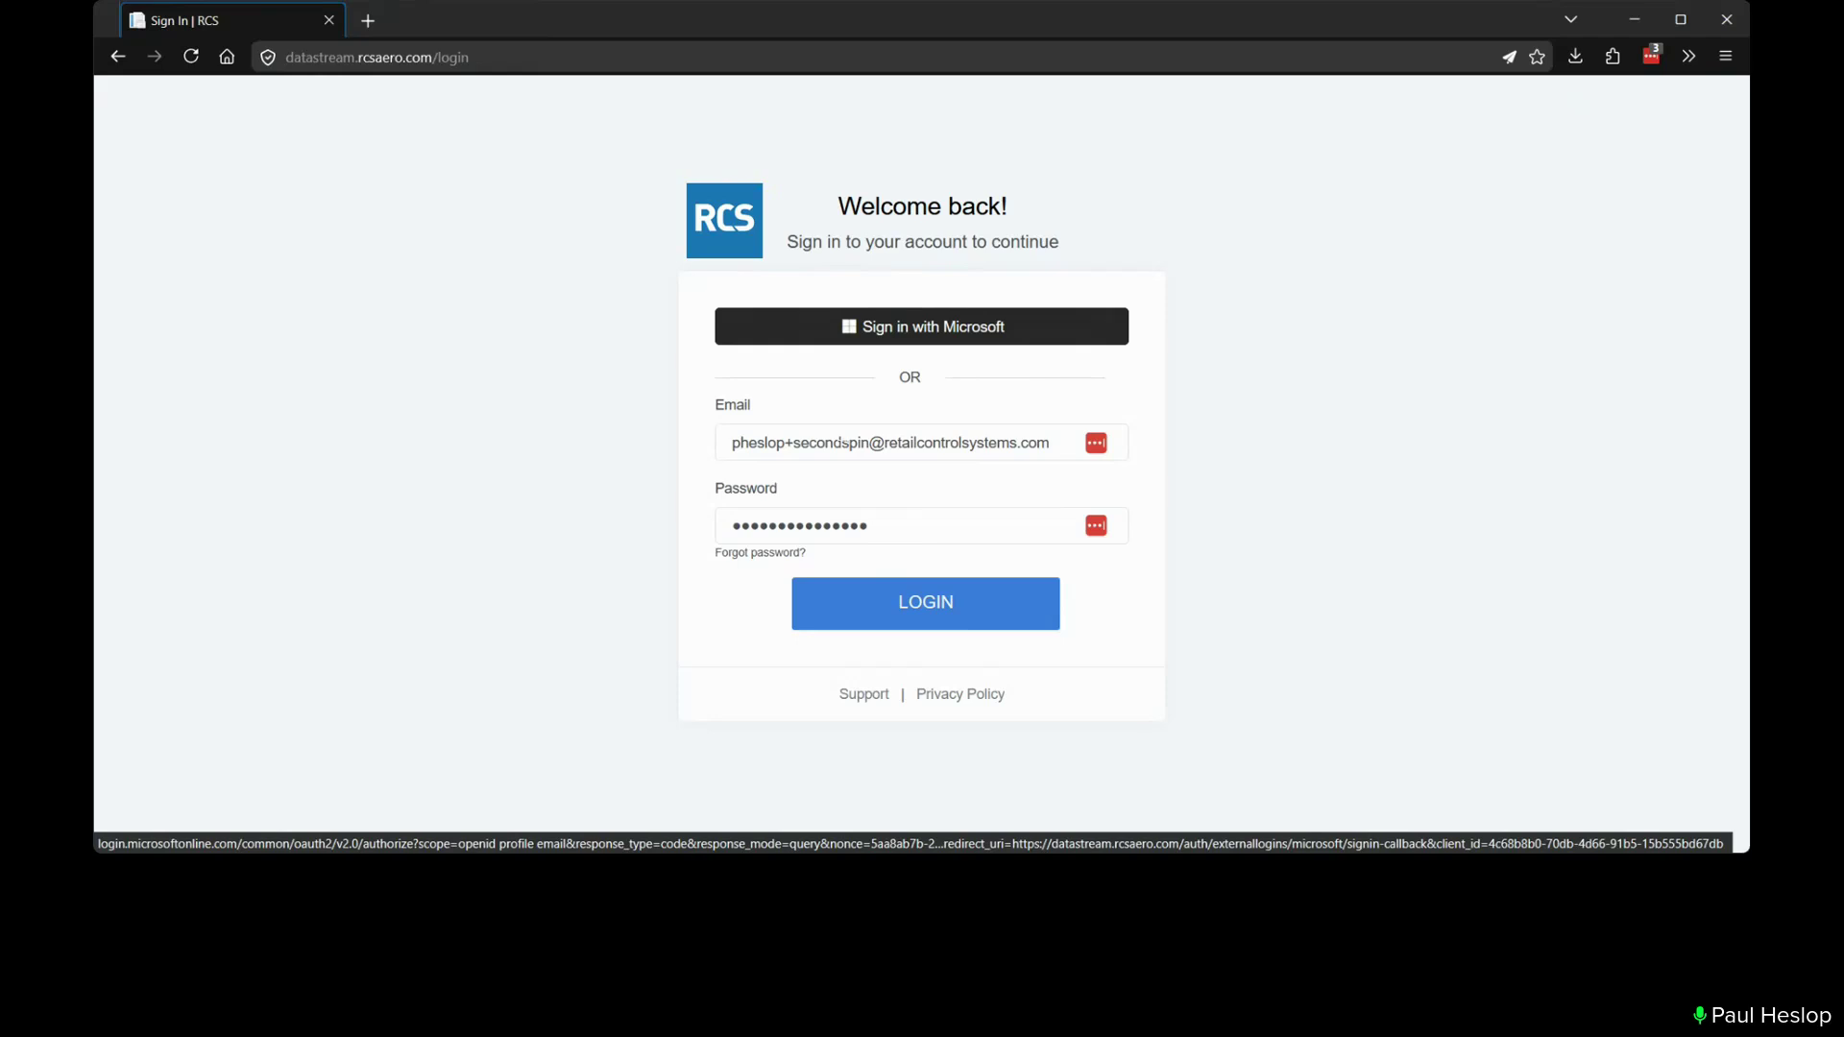
- Log in and submit the emailed 6-digit security code to reach the Live Tickets dashboard
click(912, 601)
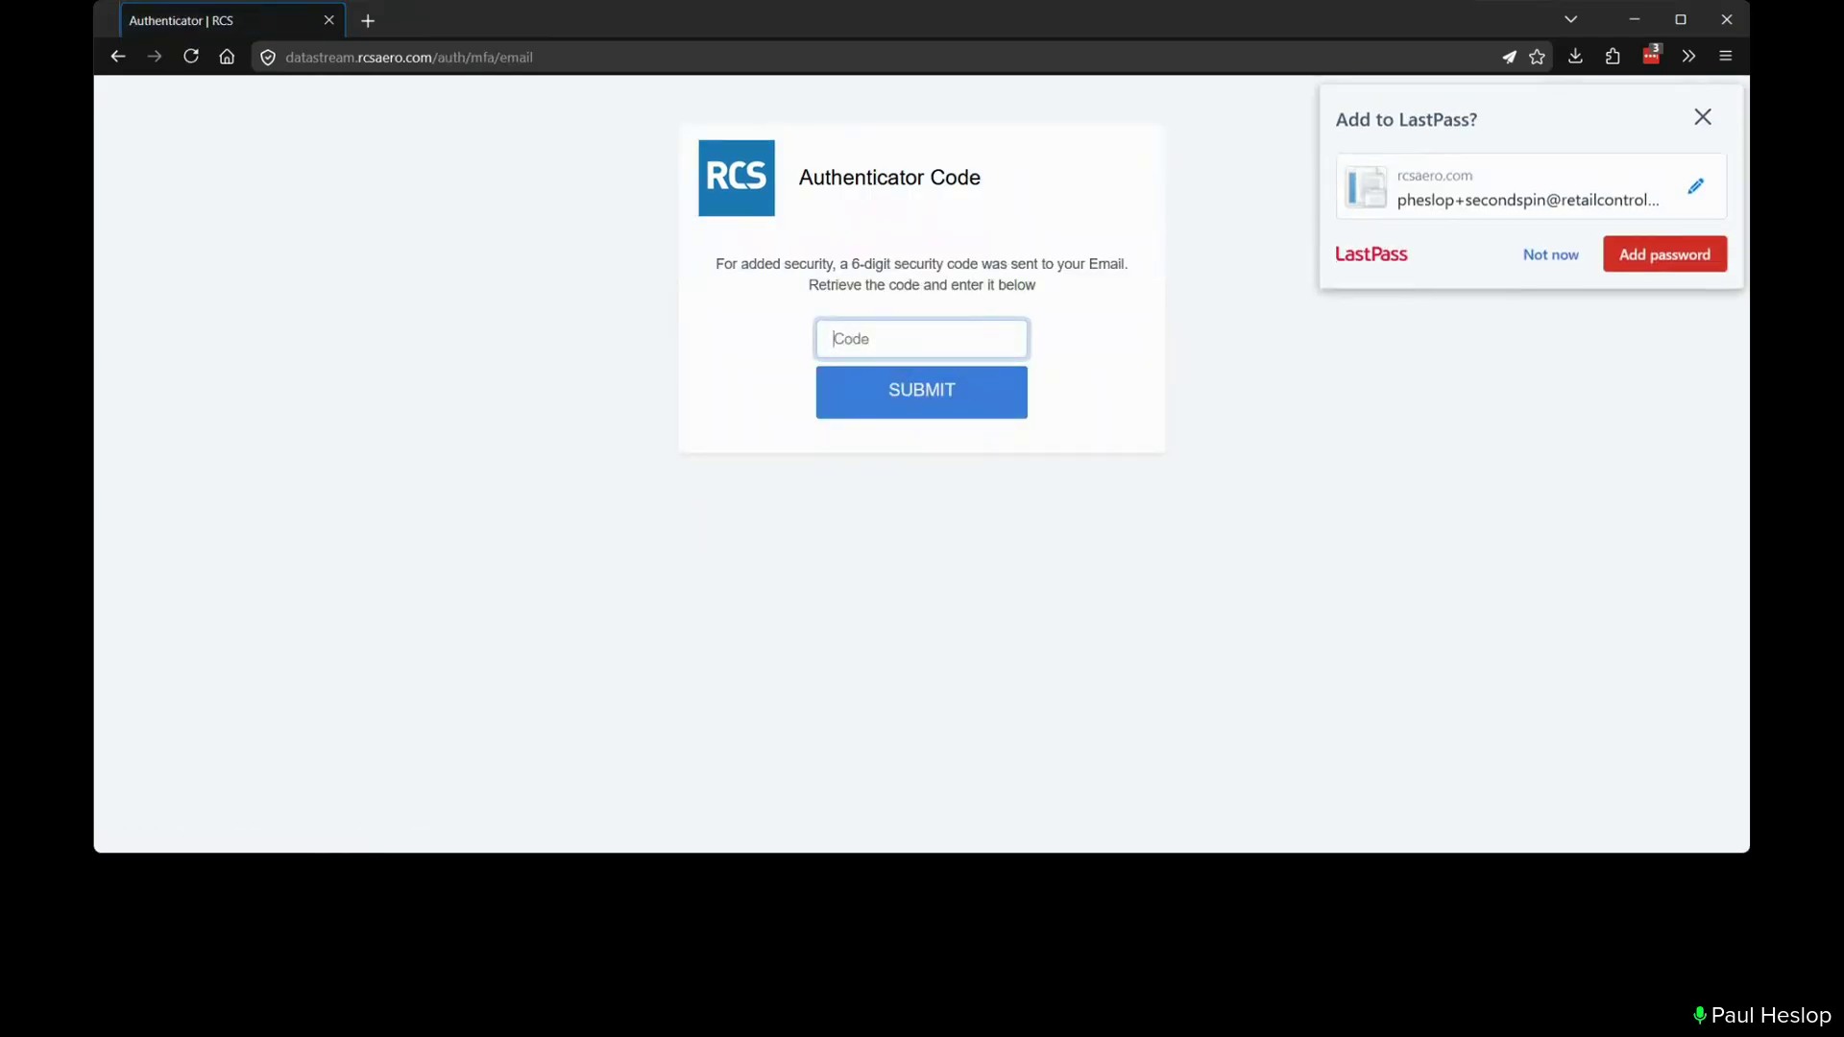
click(1702, 117)
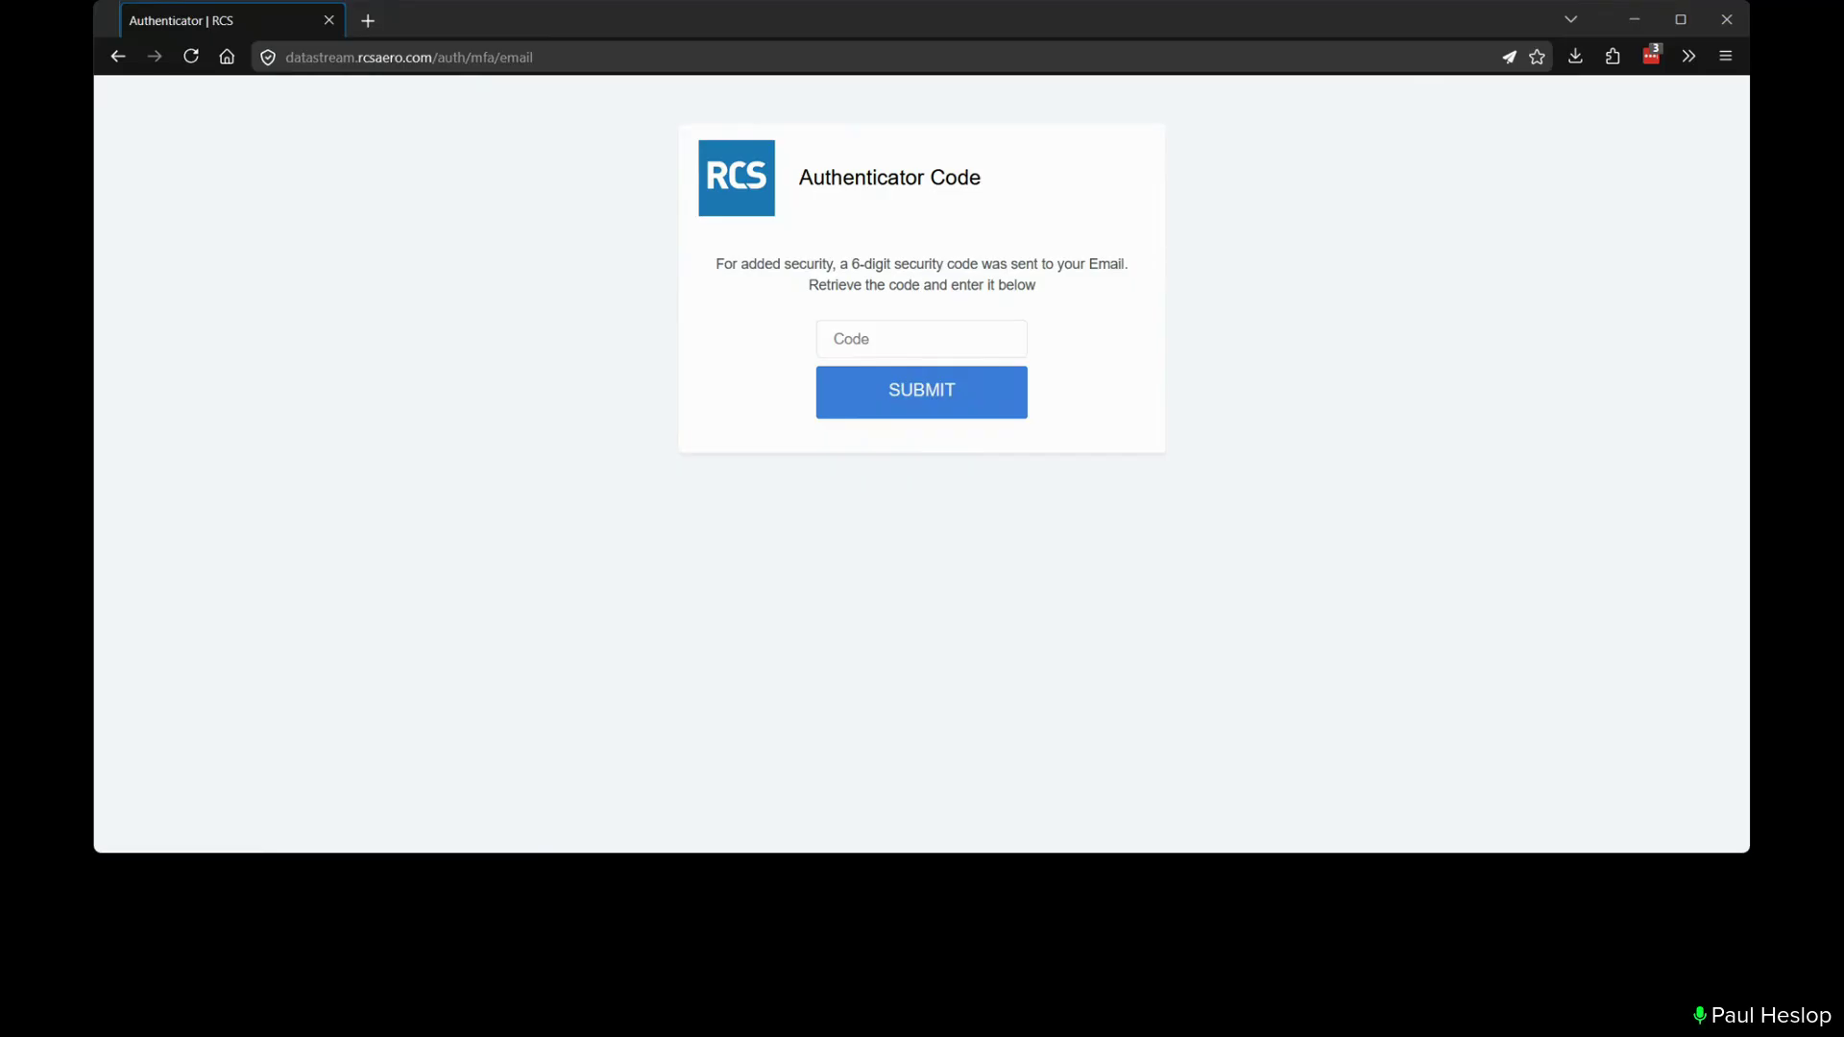
click(865, 400)
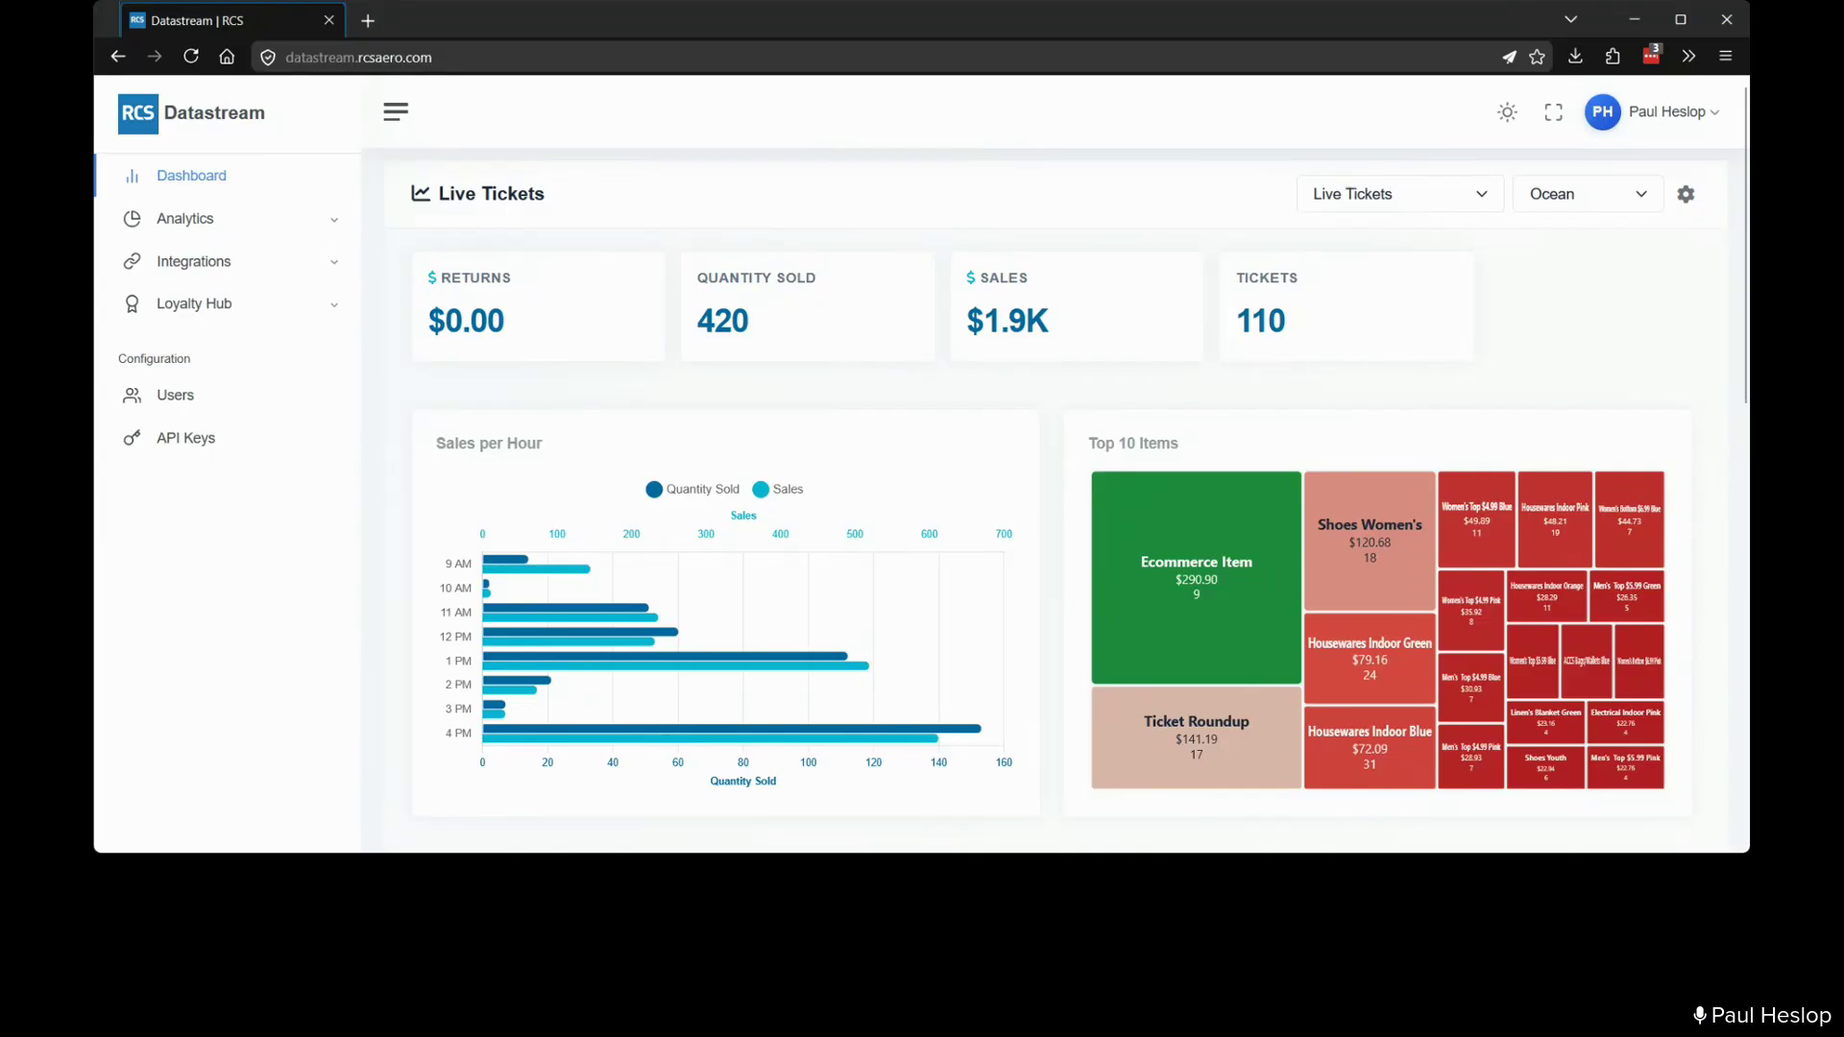
drag(545, 193, 444, 197)
click(453, 203)
scroll(1165, 399, down, 2)
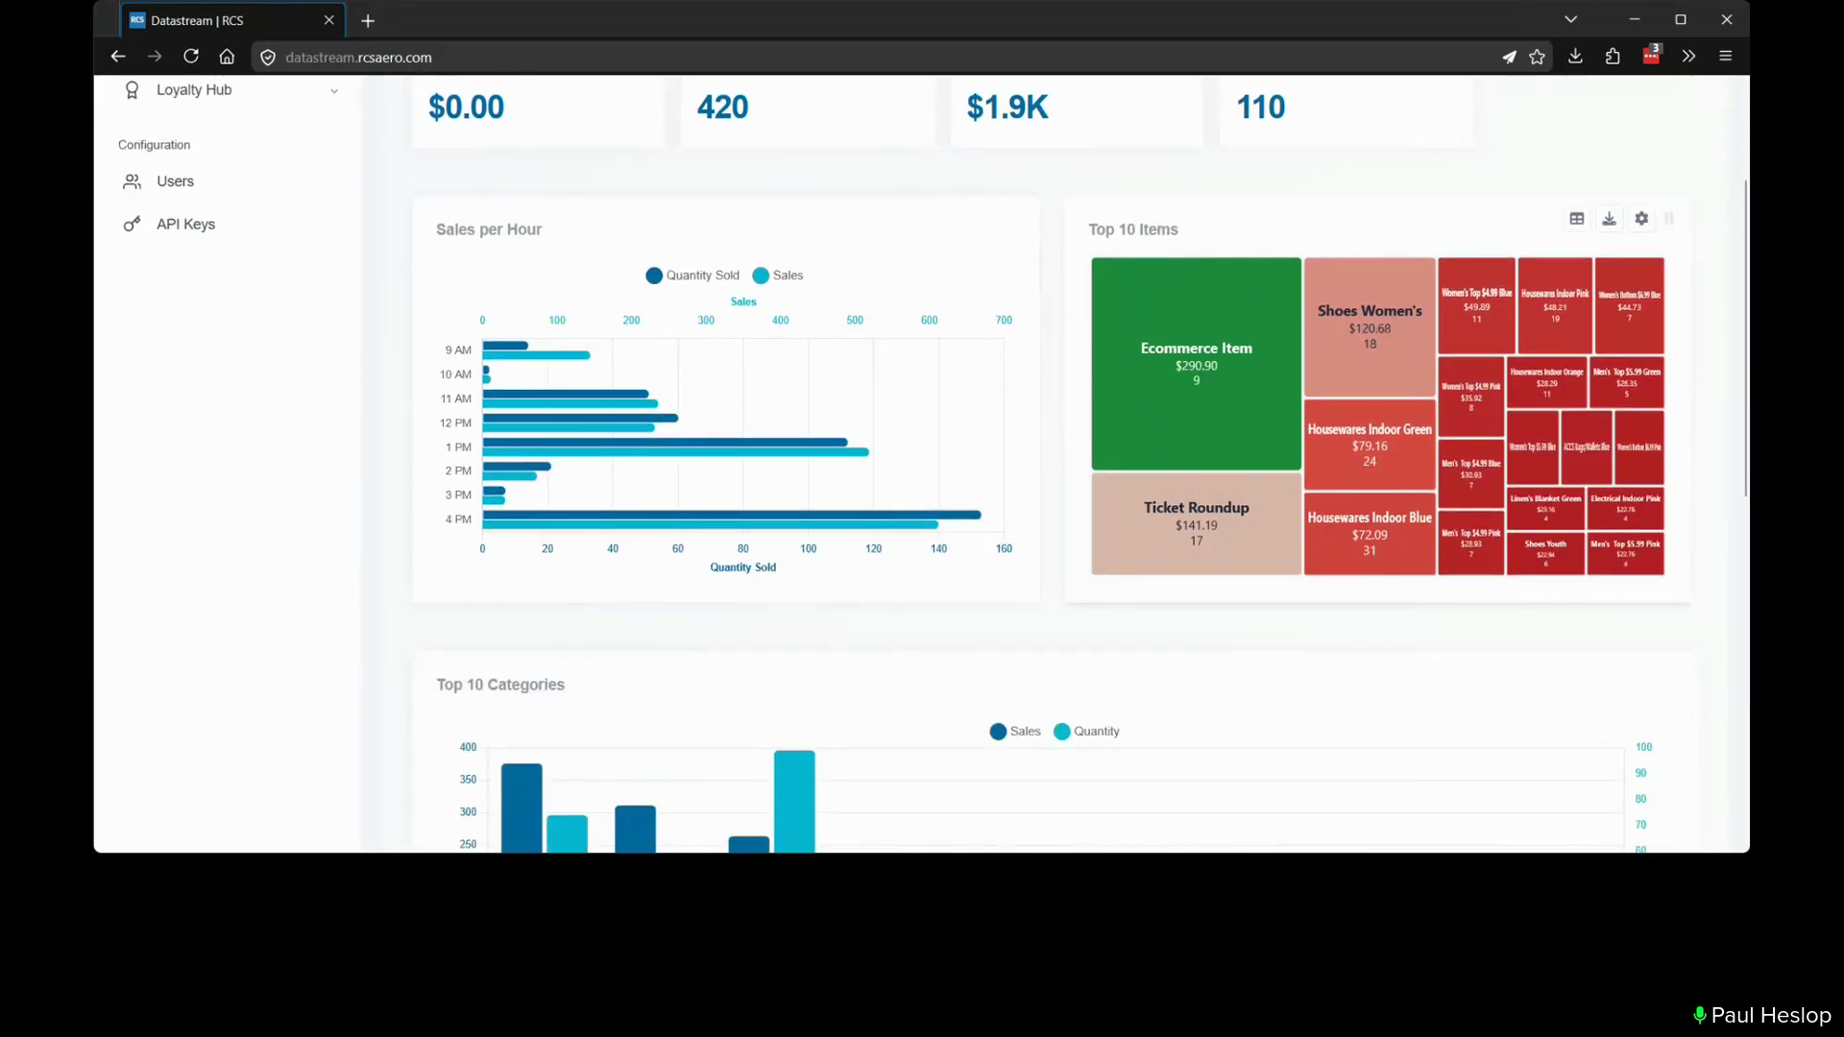
scroll(1232, 517, down, 4)
scroll(1232, 517, down, 1)
mouse_move(787, 278)
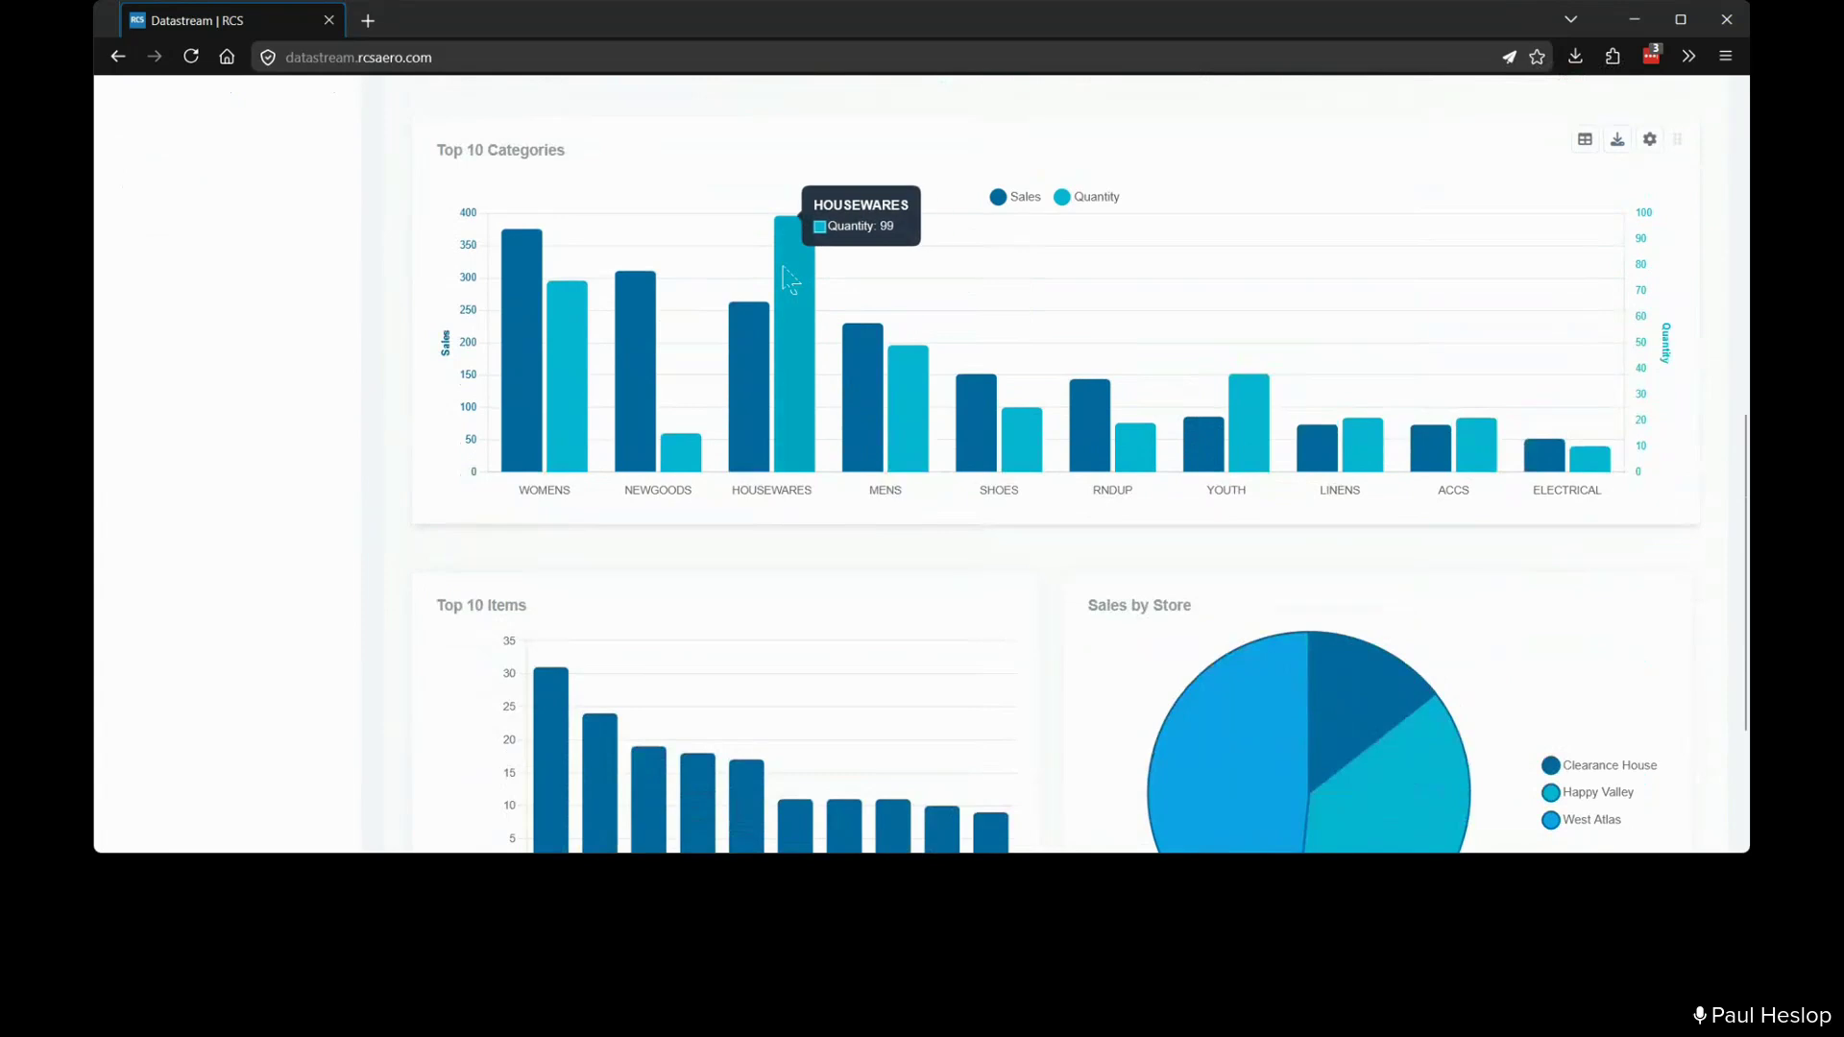
scroll(788, 279, down, 2)
mouse_move(1286, 500)
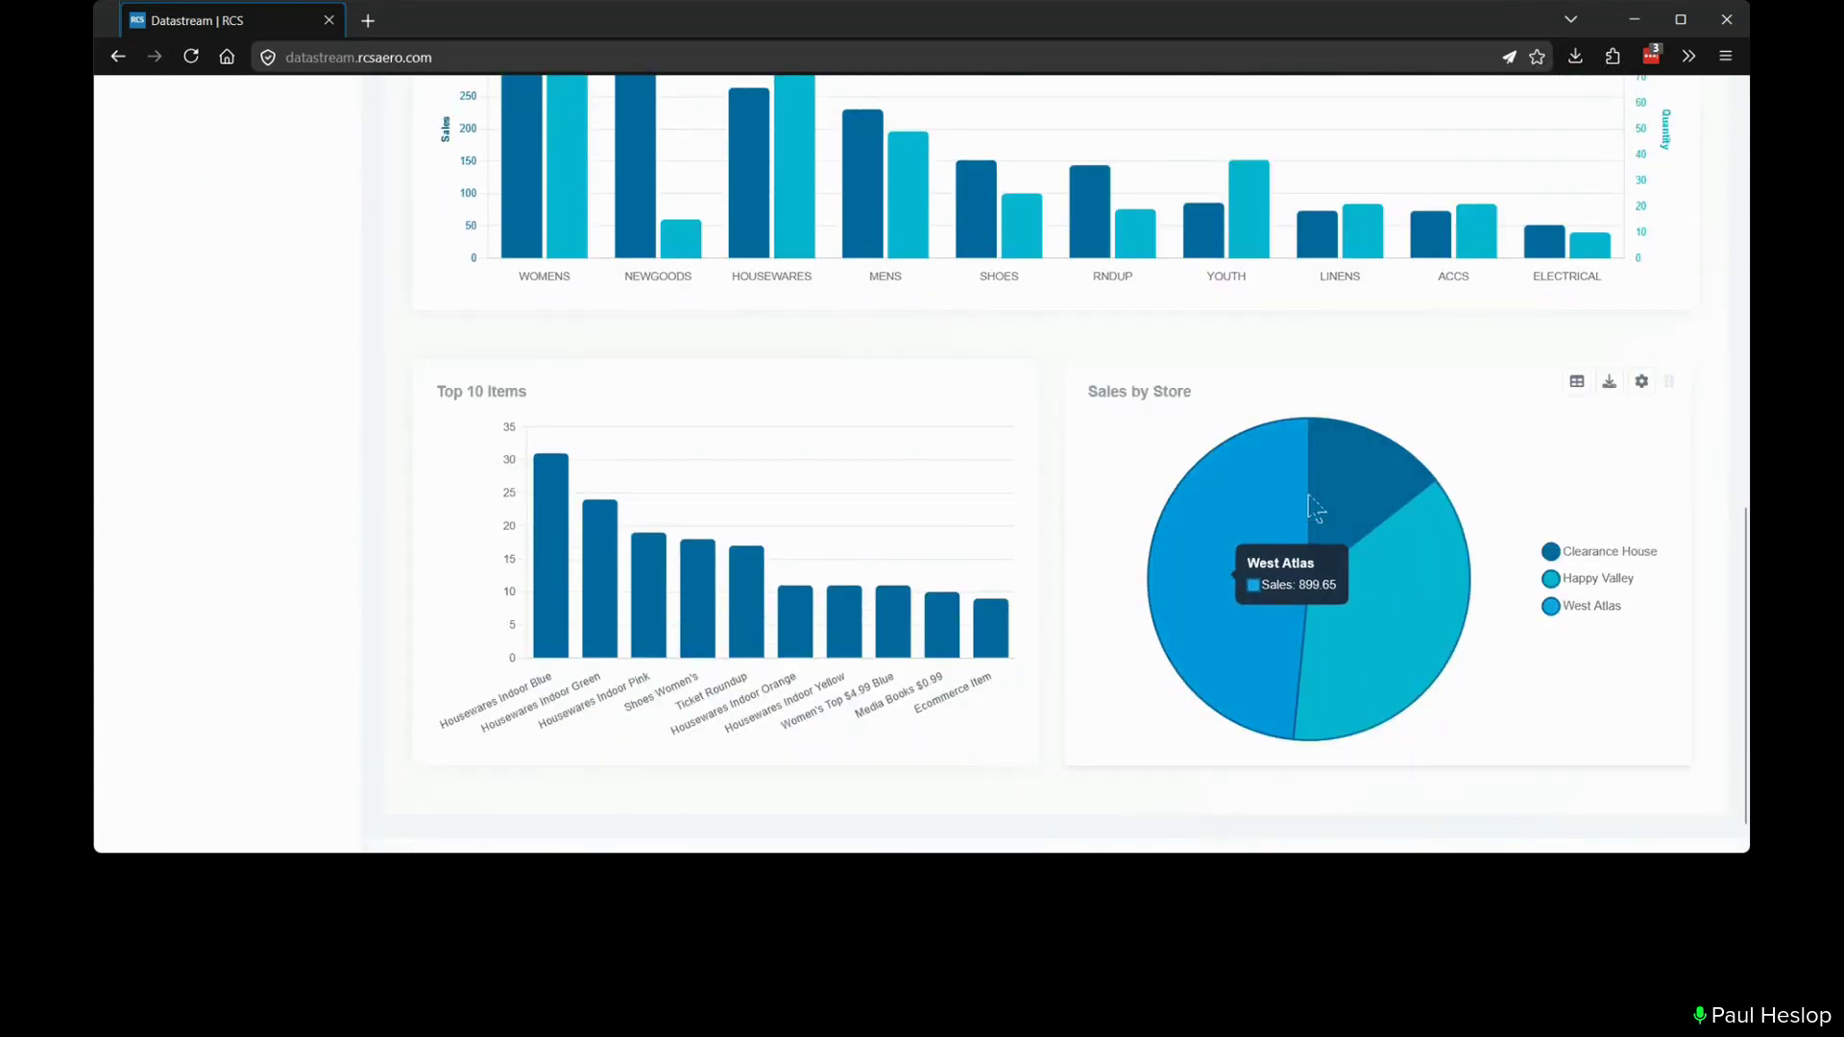
scroll(1311, 502, up, 10)
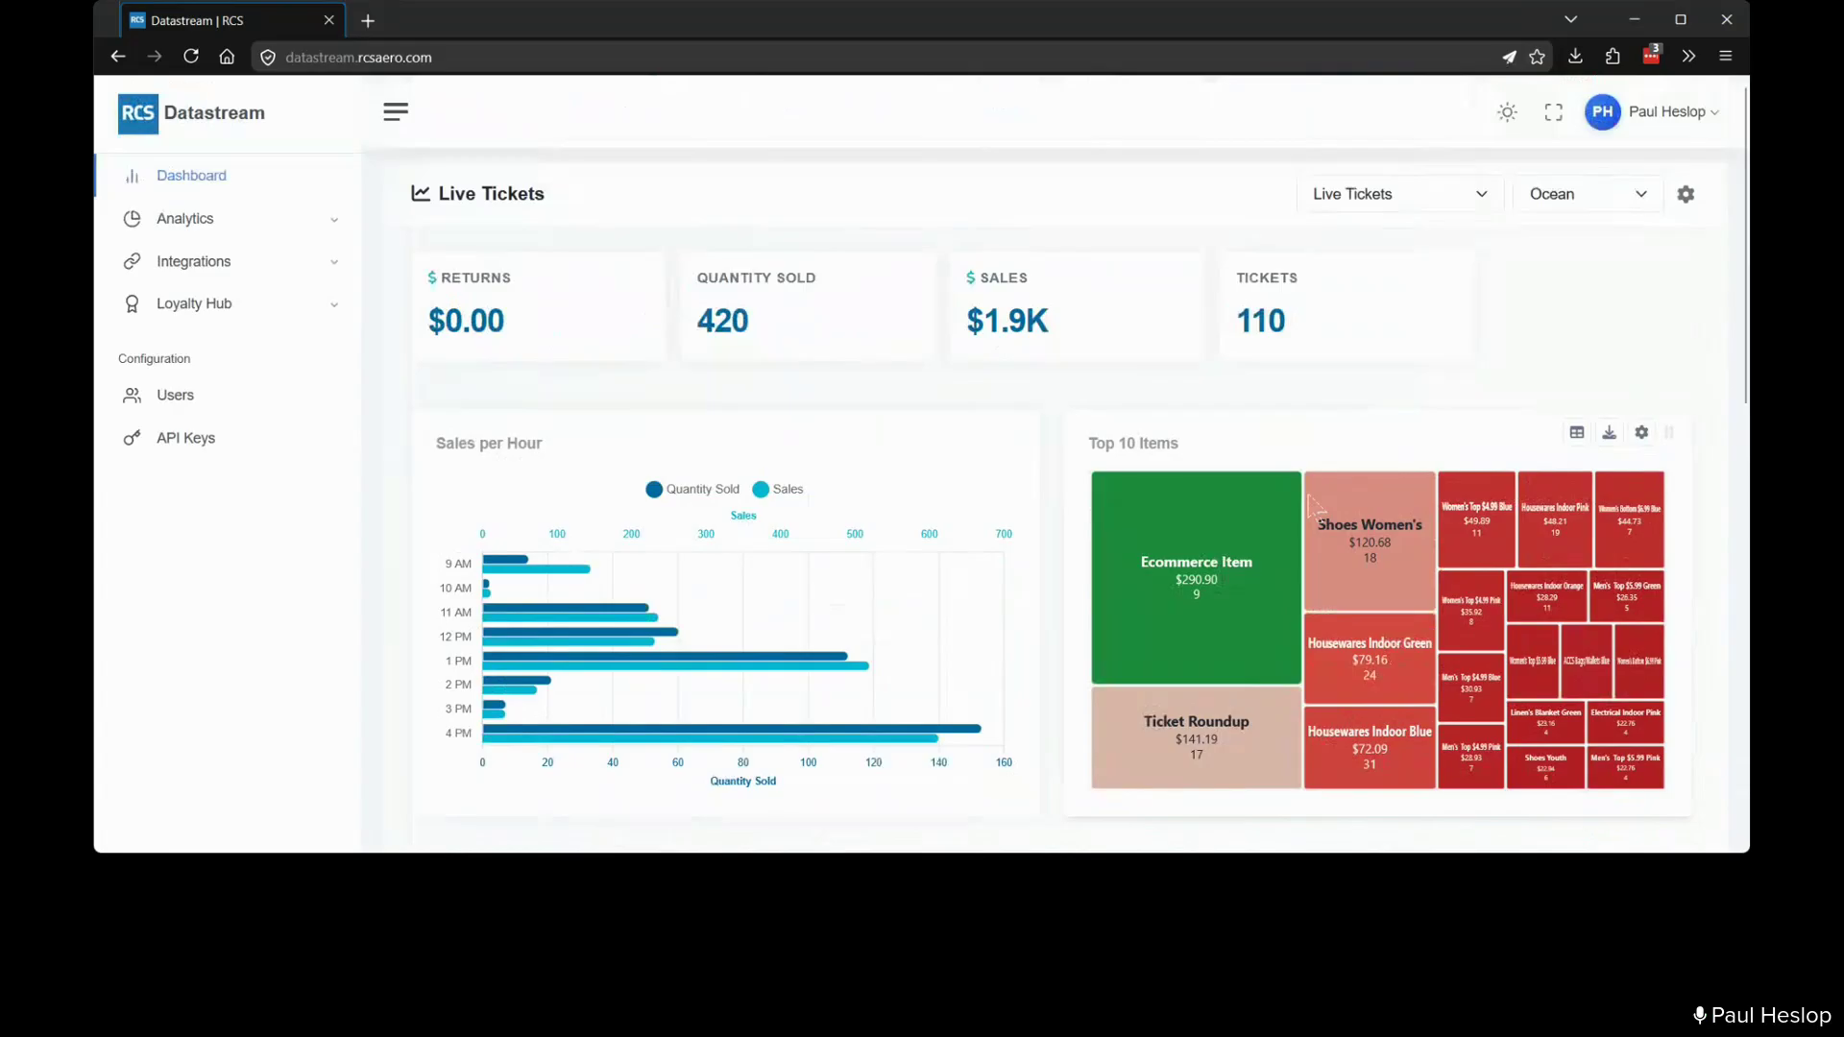
- Reorder the summary cards so Tickets is first and Returns last, then reload to confirm
mouse_move(974, 319)
drag(1450, 274, 452, 288)
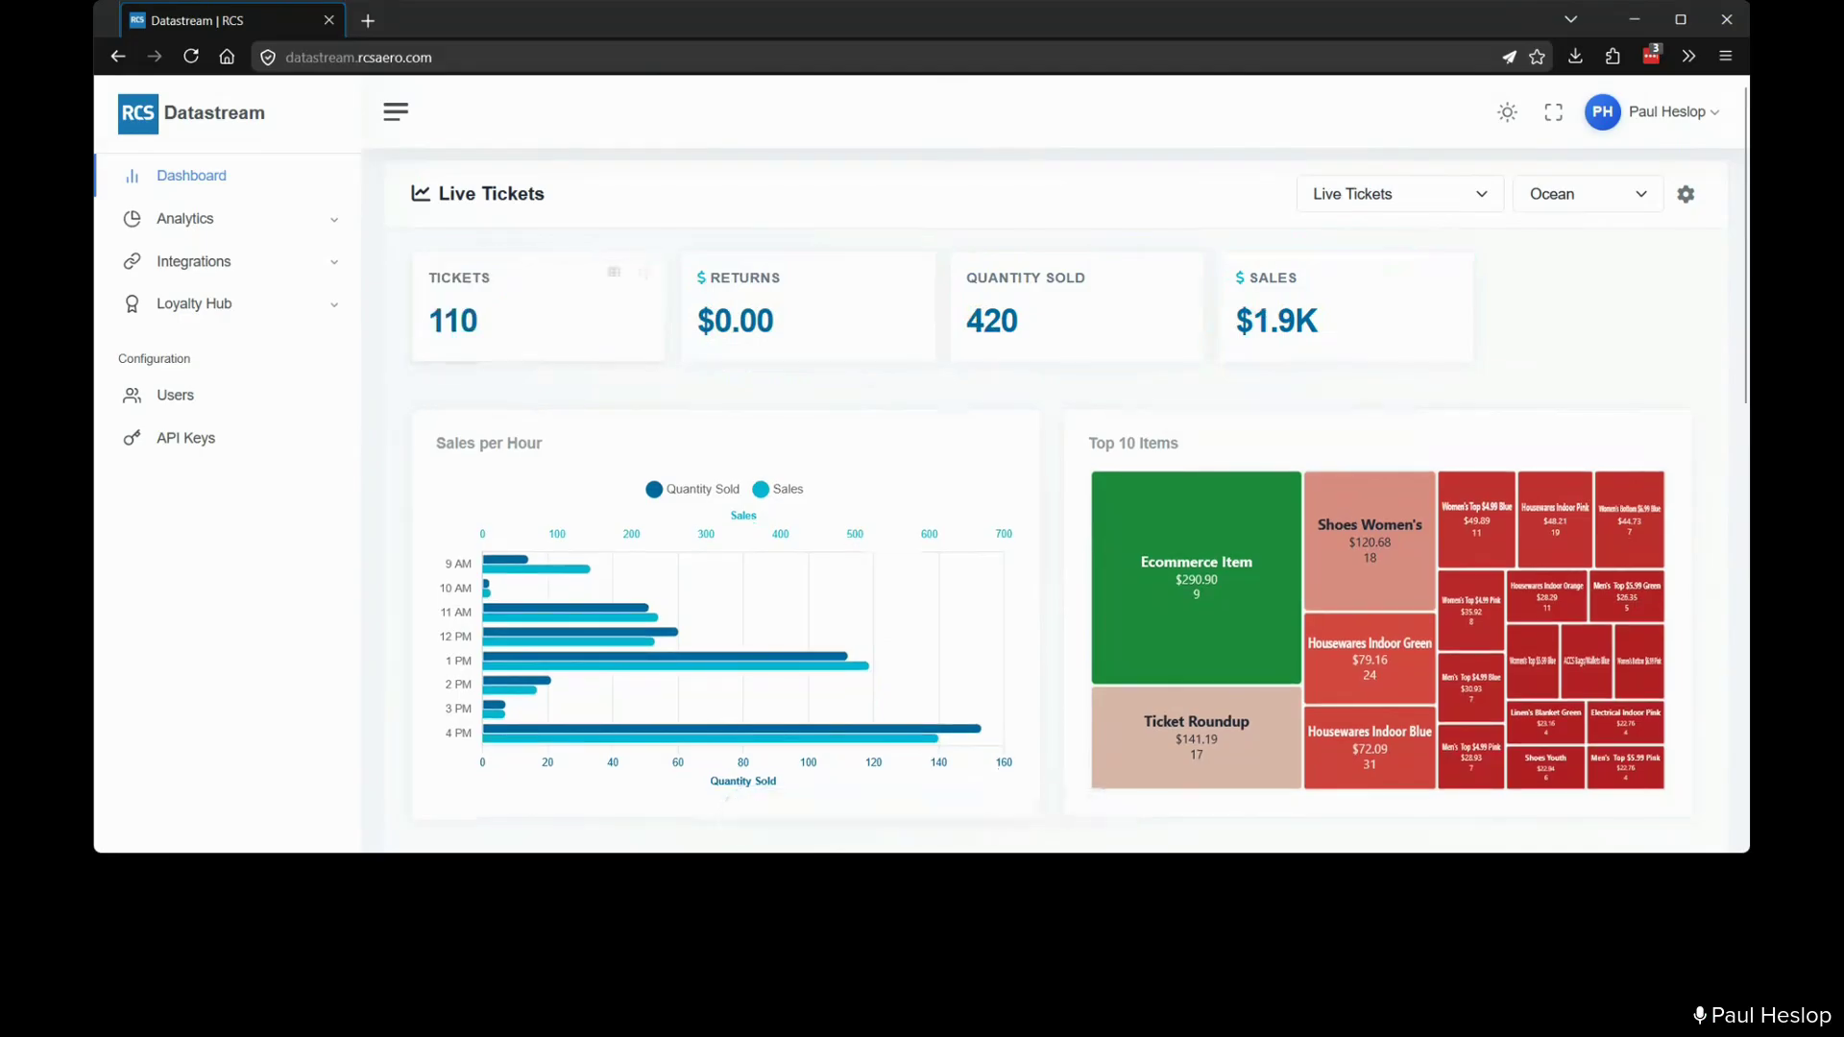
drag(883, 272, 1292, 293)
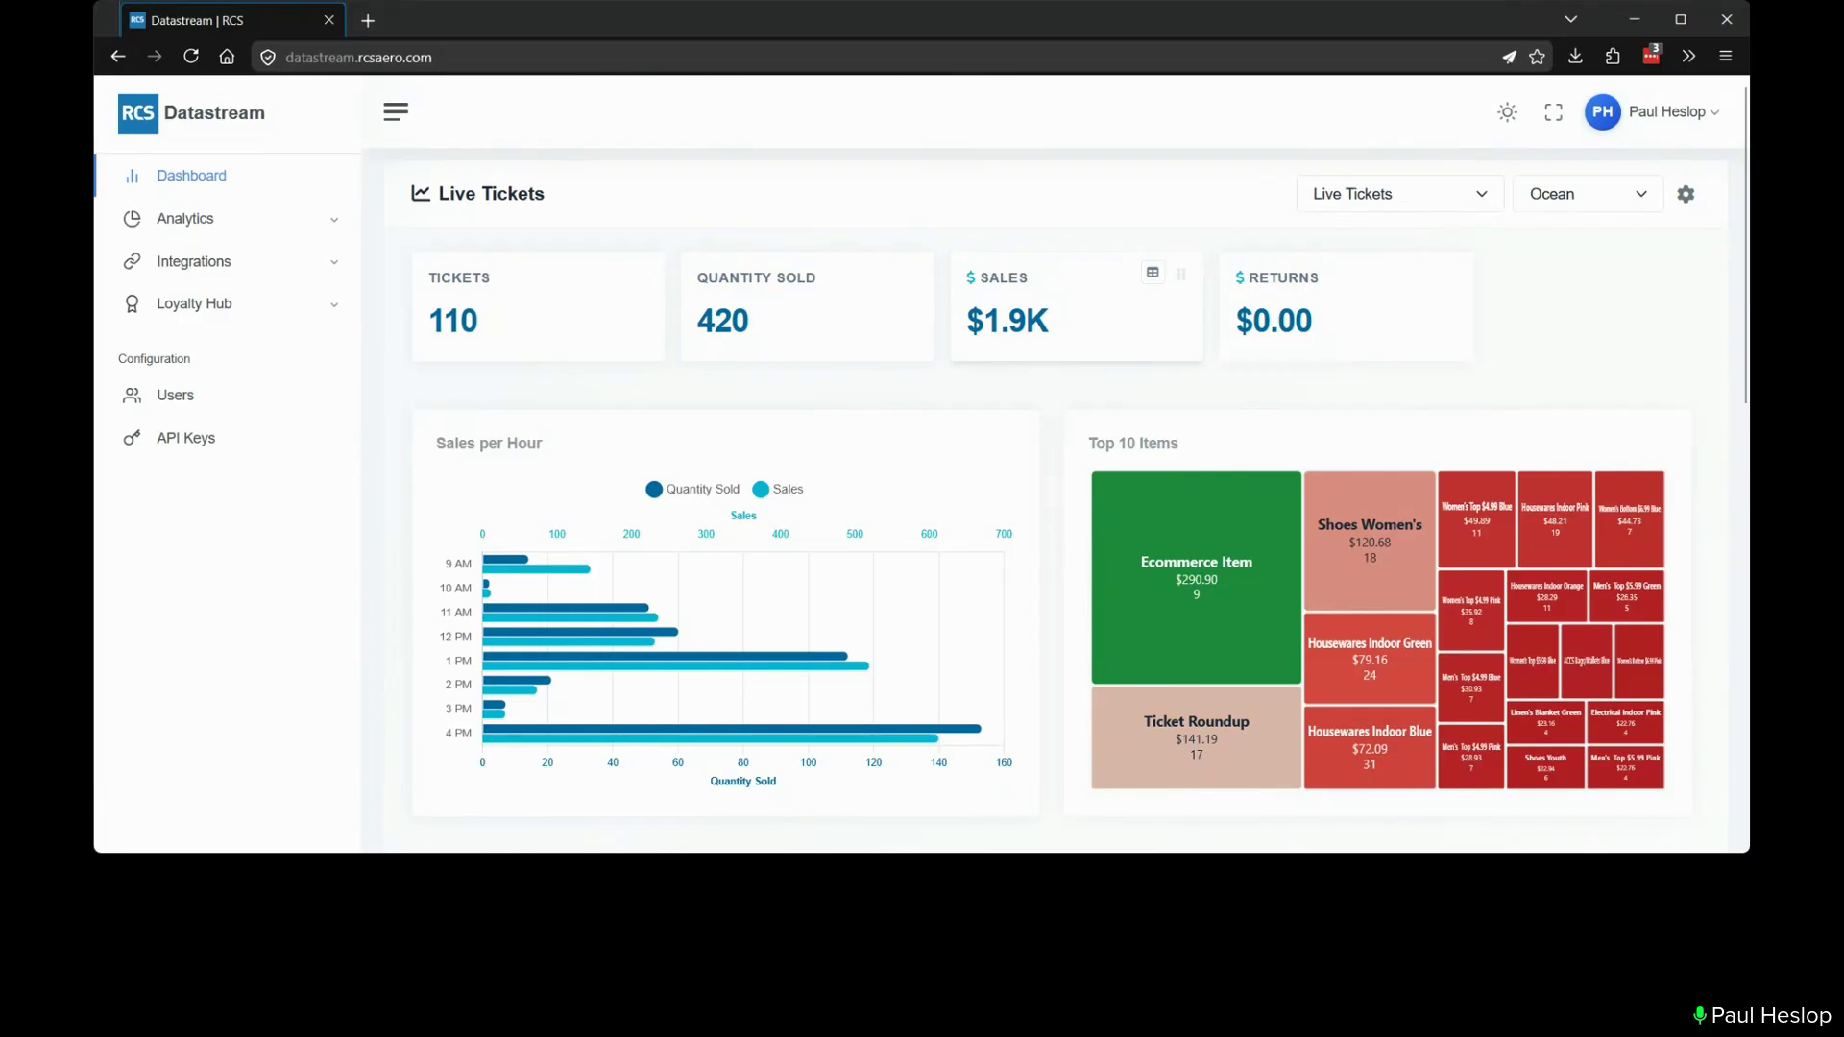
key(F5)
- Move the Top 10 Items chart ahead of Sales per Hour
drag(1669, 432, 528, 439)
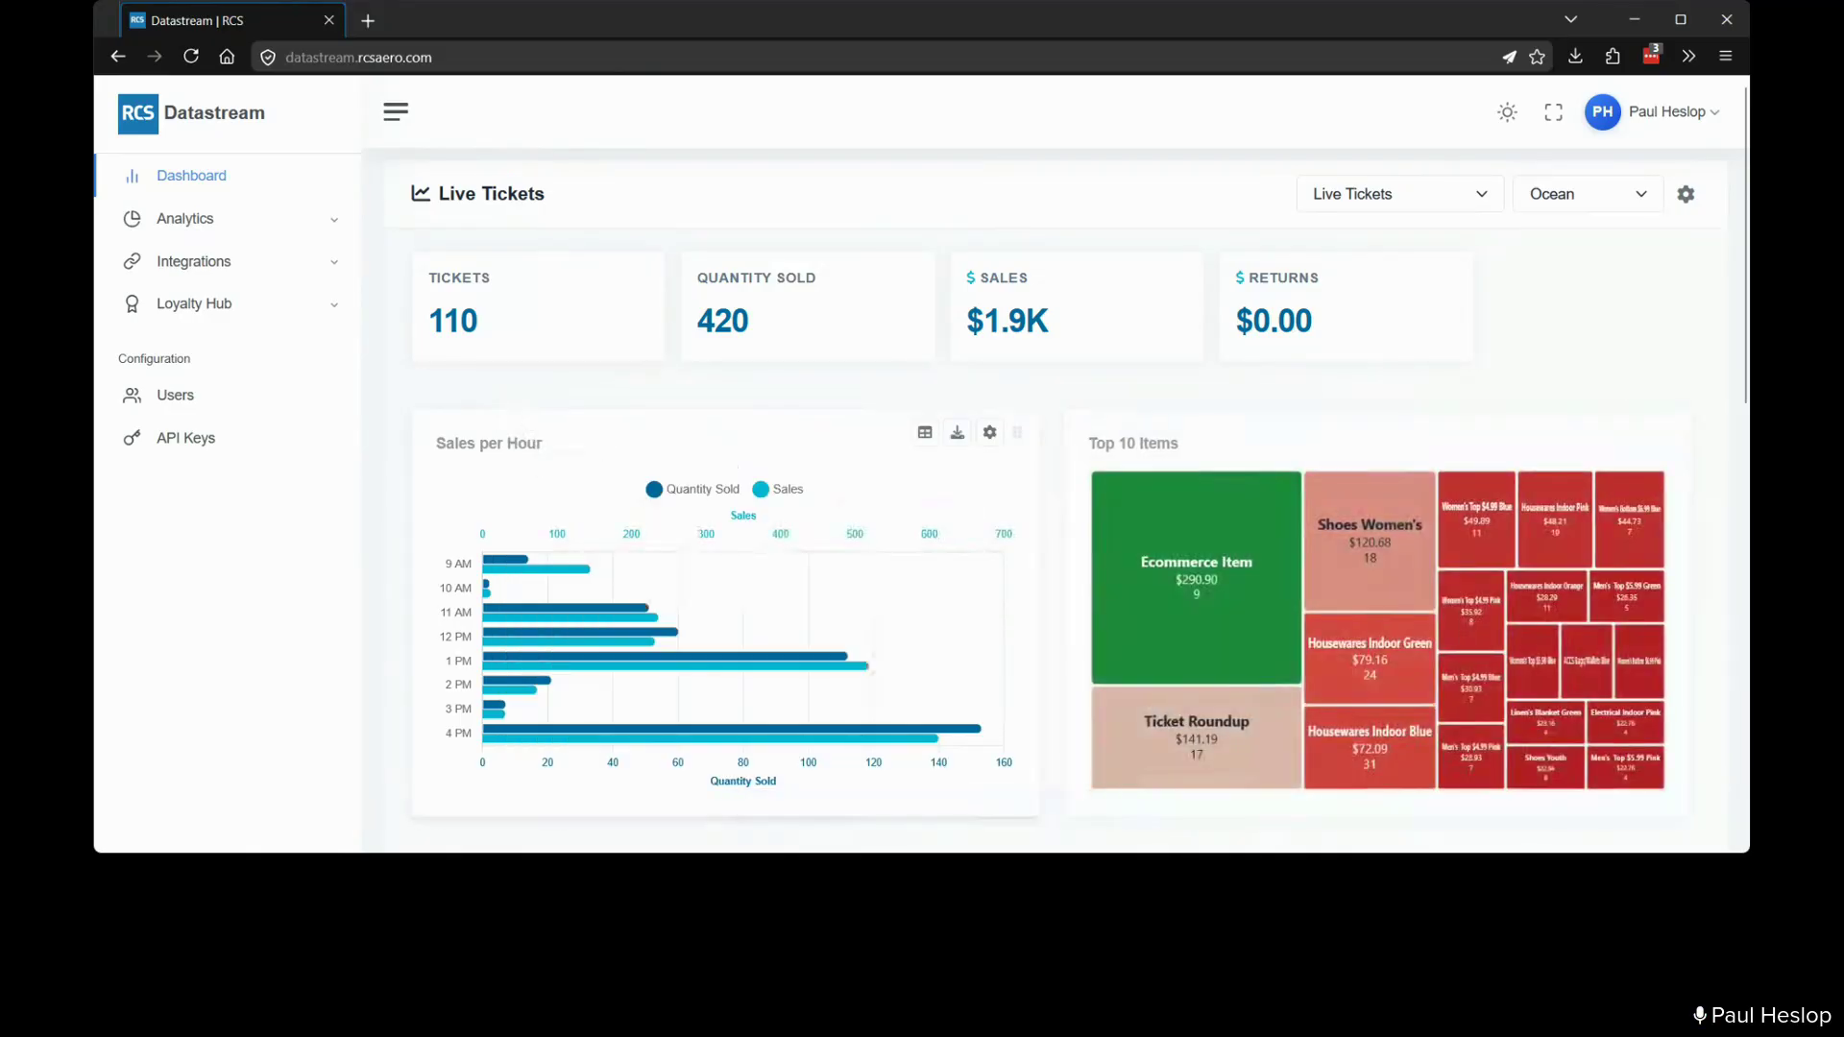
drag(1669, 433, 365, 461)
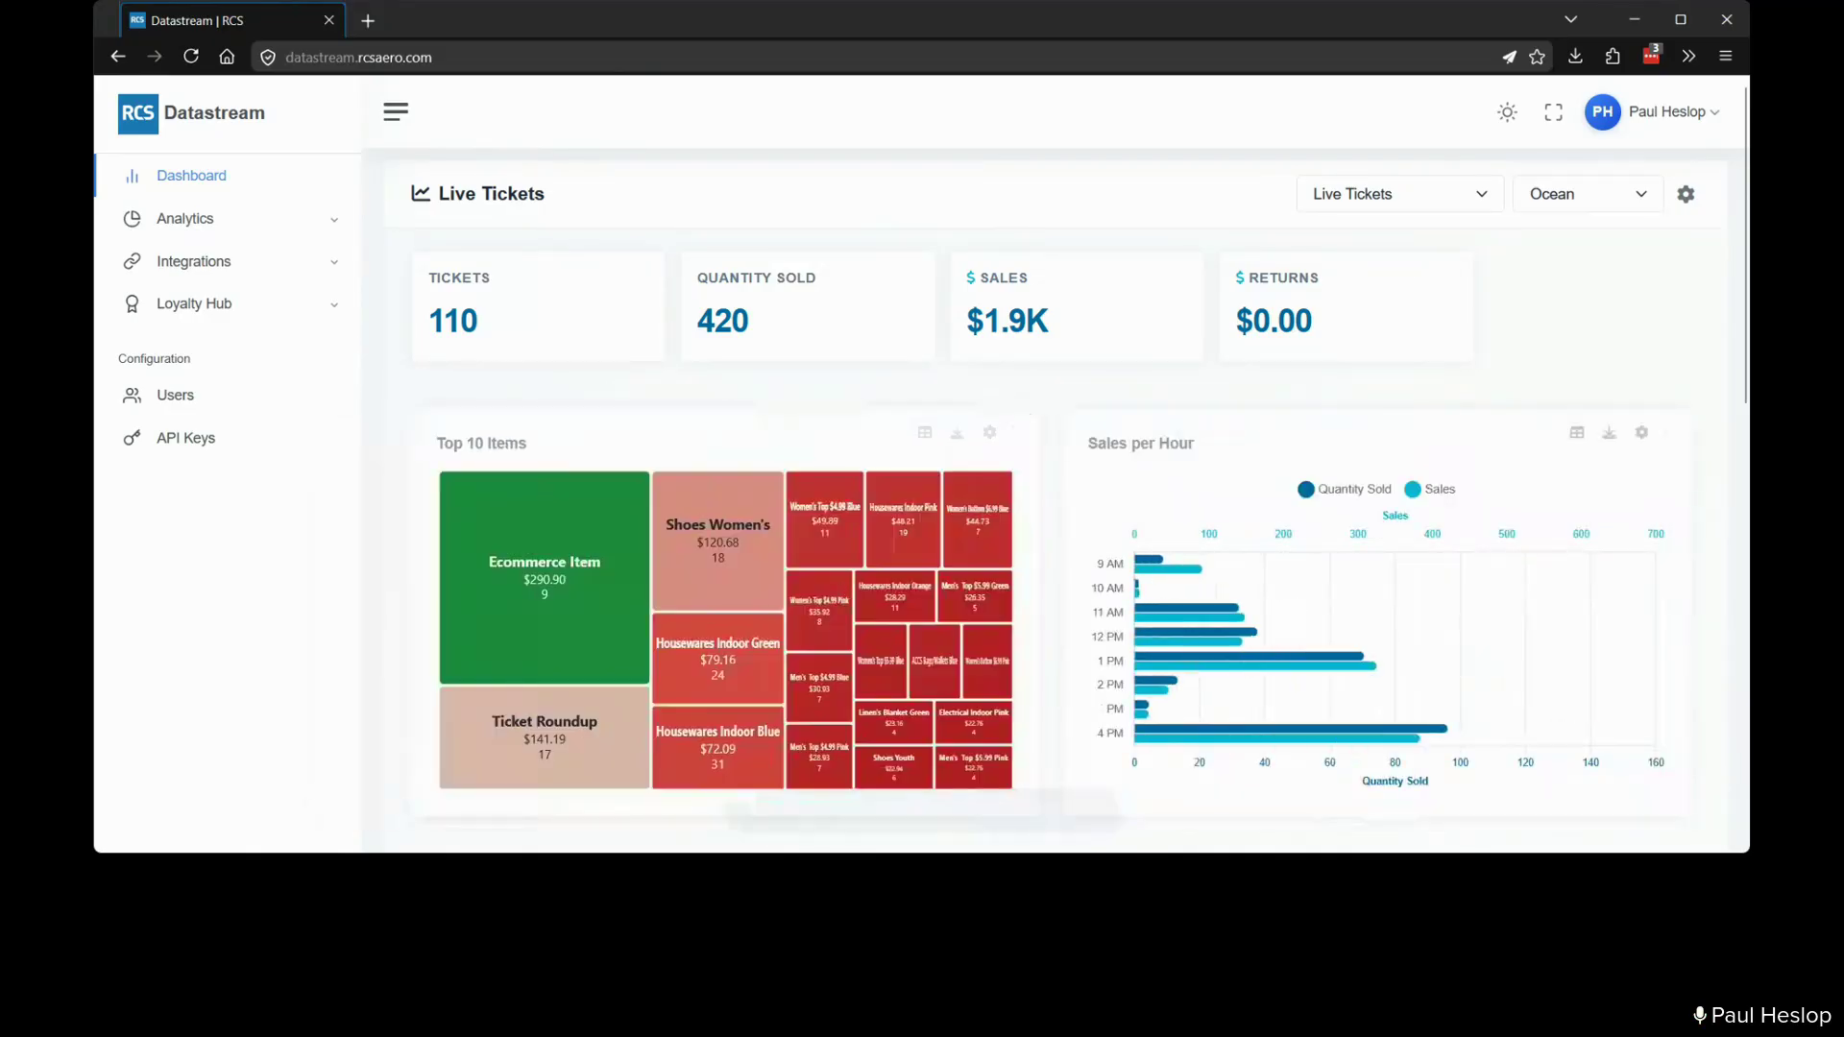
scroll(922, 461, down, 2)
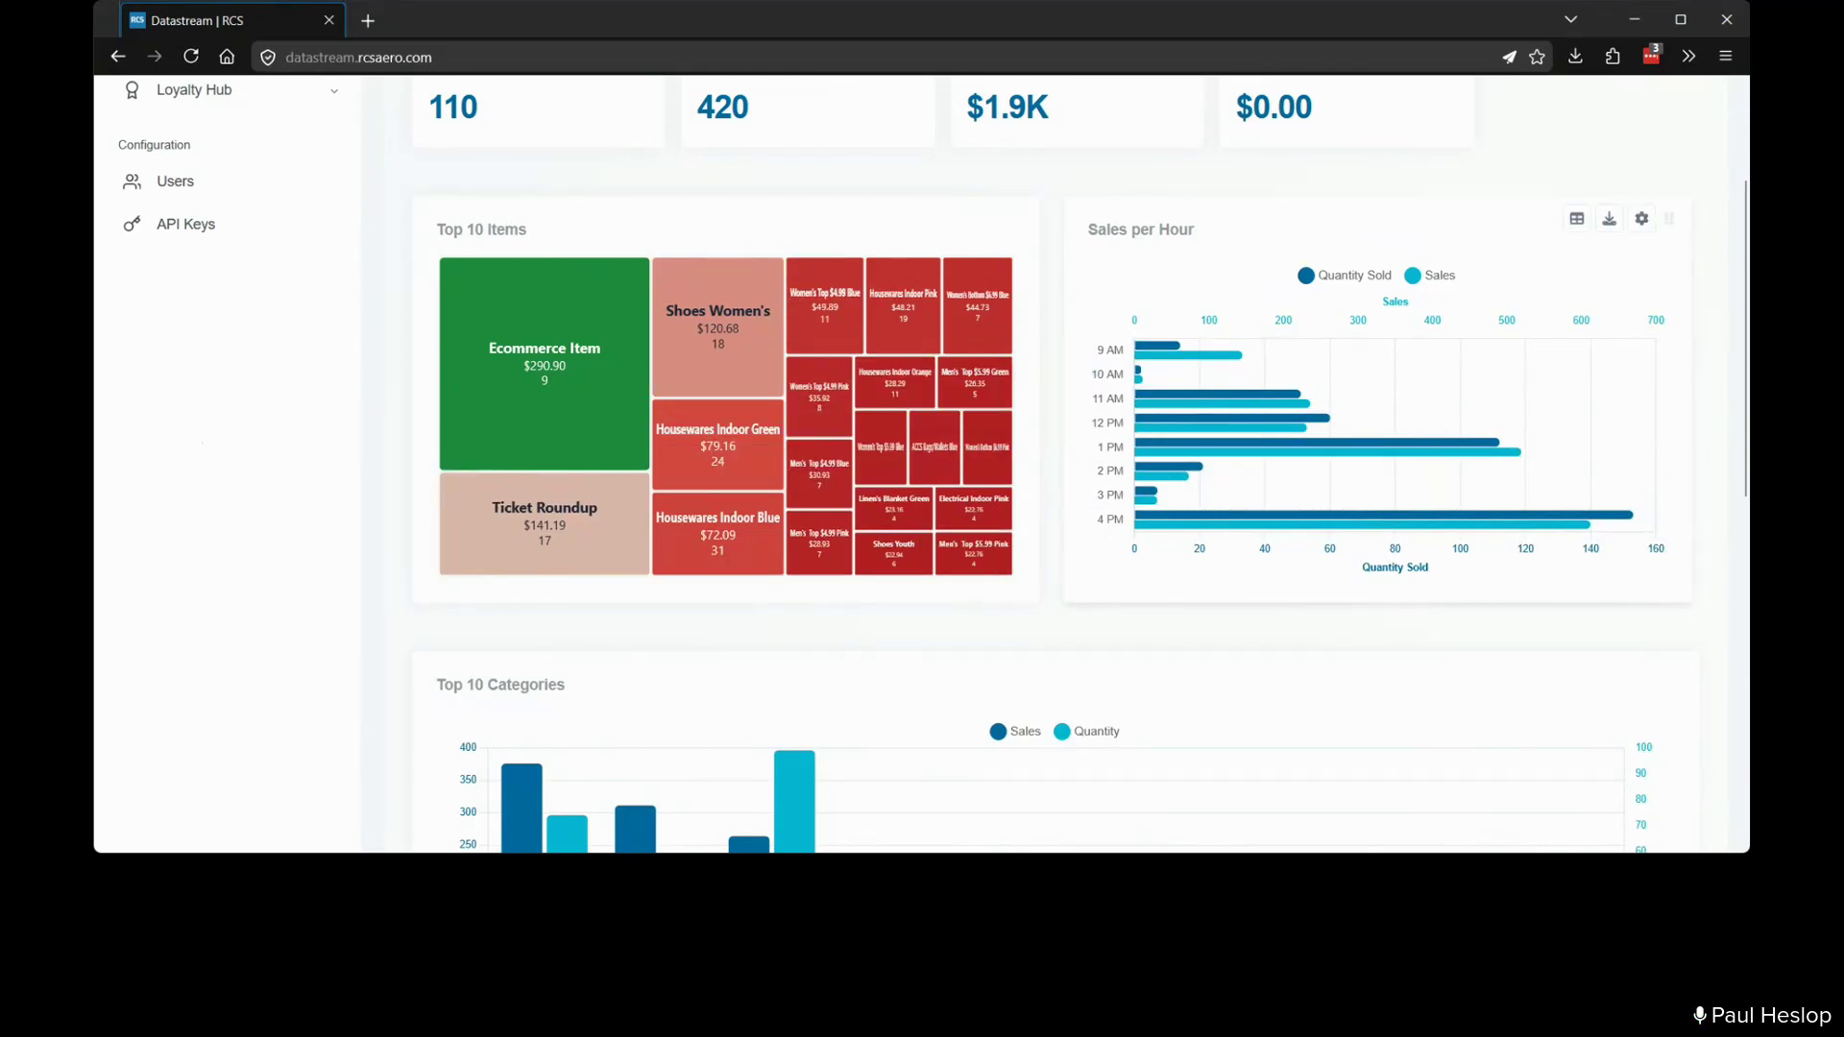
scroll(703, 492, up, 2)
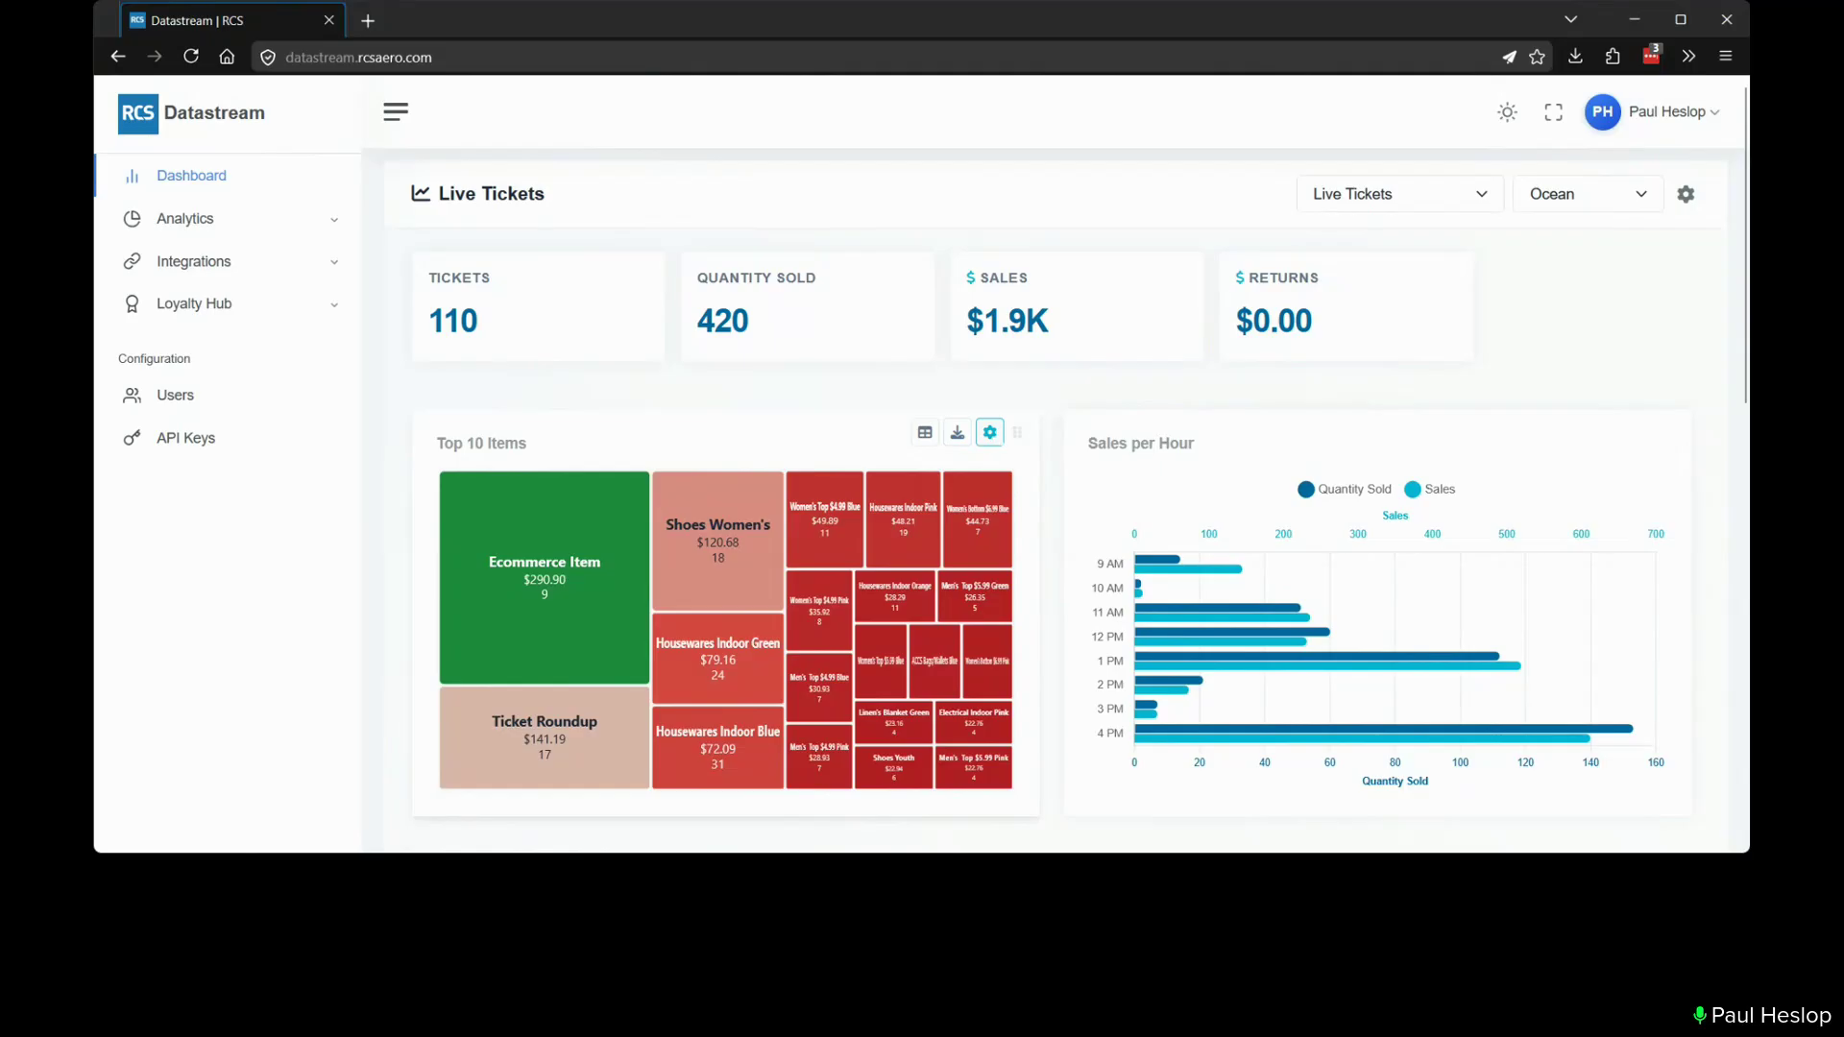
- Narrow Top 10 Items, Sales per Hour and Top 10 Categories to one-third (33%) width
click(989, 432)
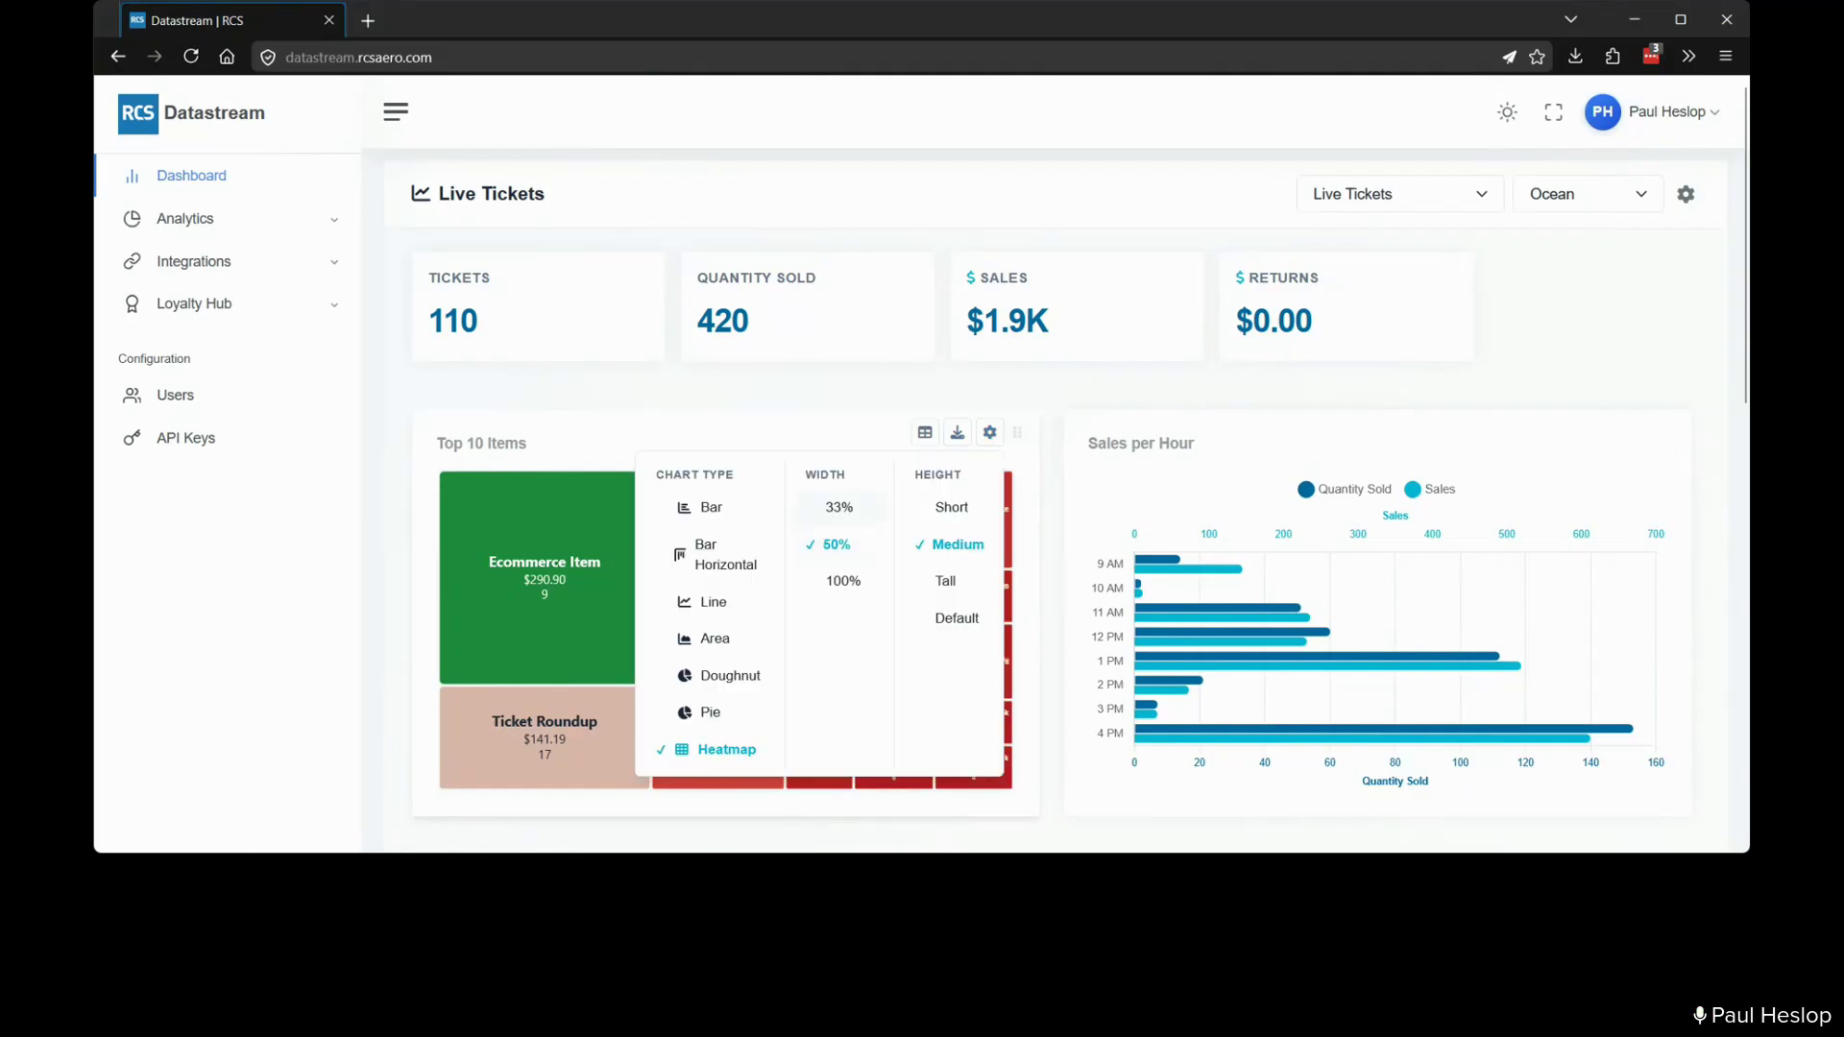
click(838, 507)
click(1421, 432)
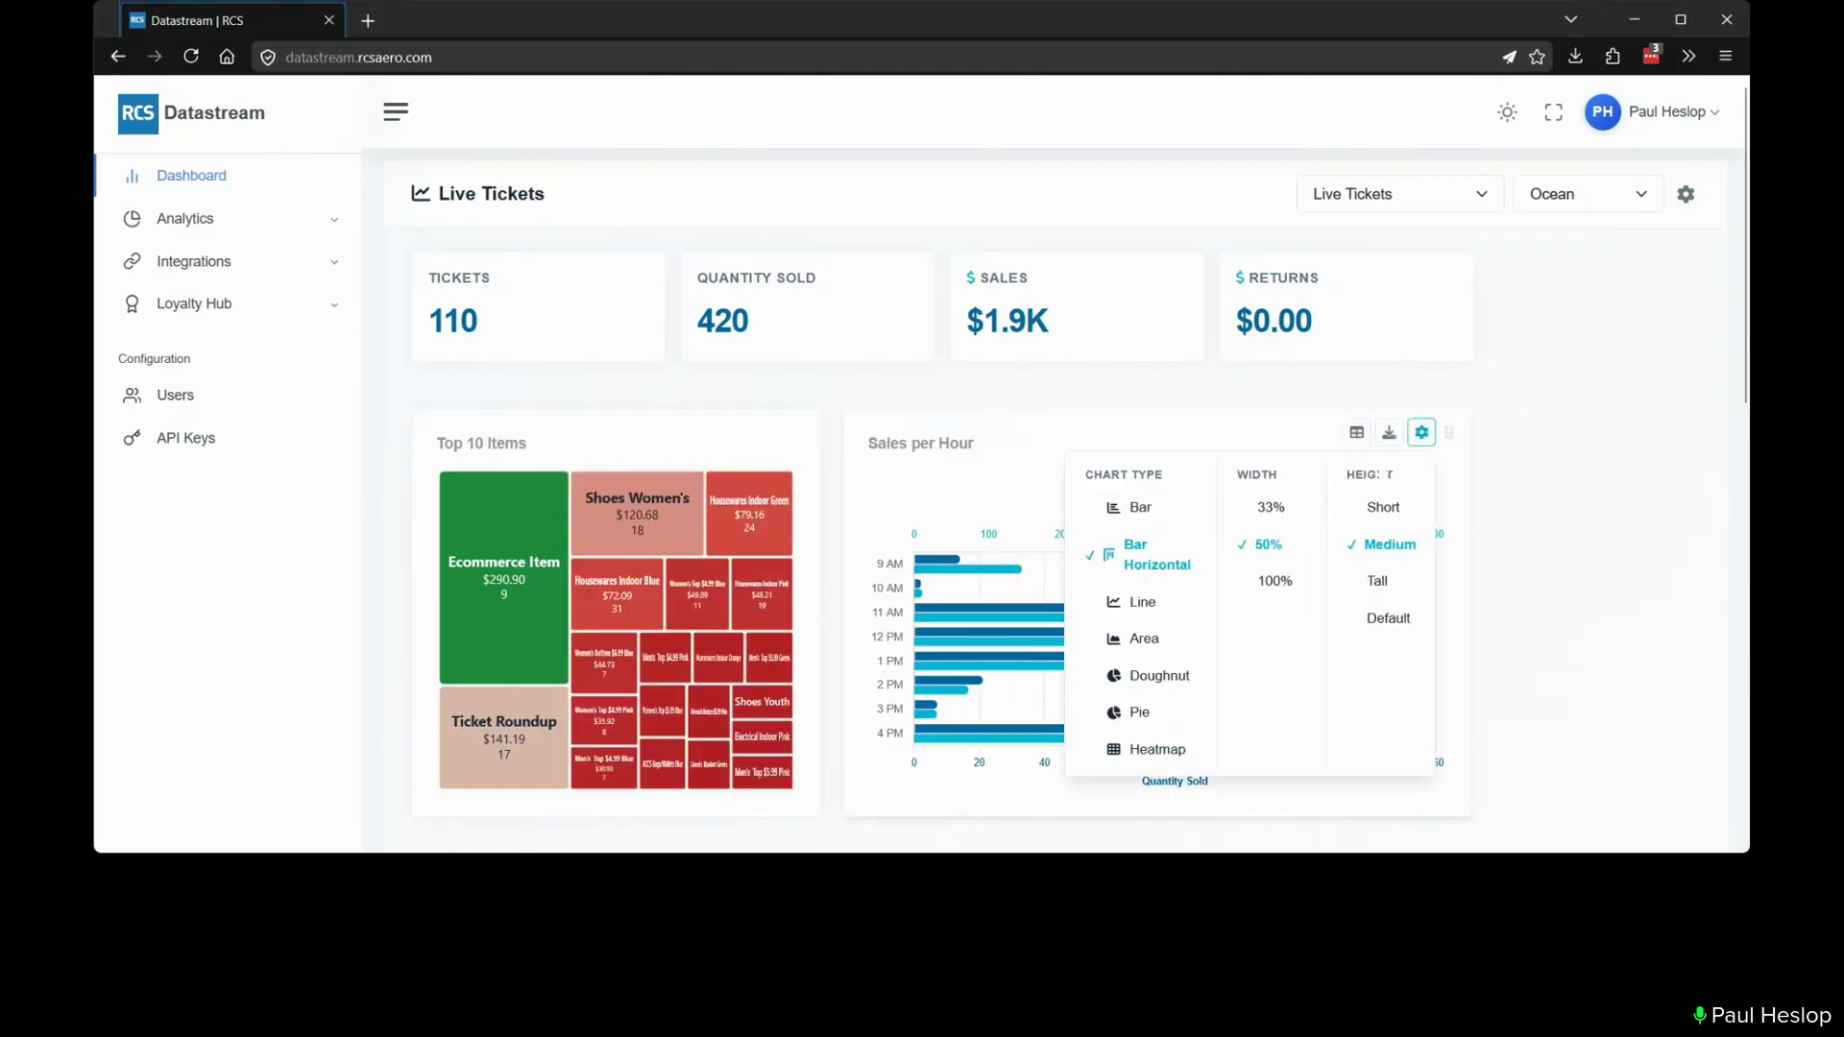
click(1268, 507)
scroll(1650, 546, down, 3)
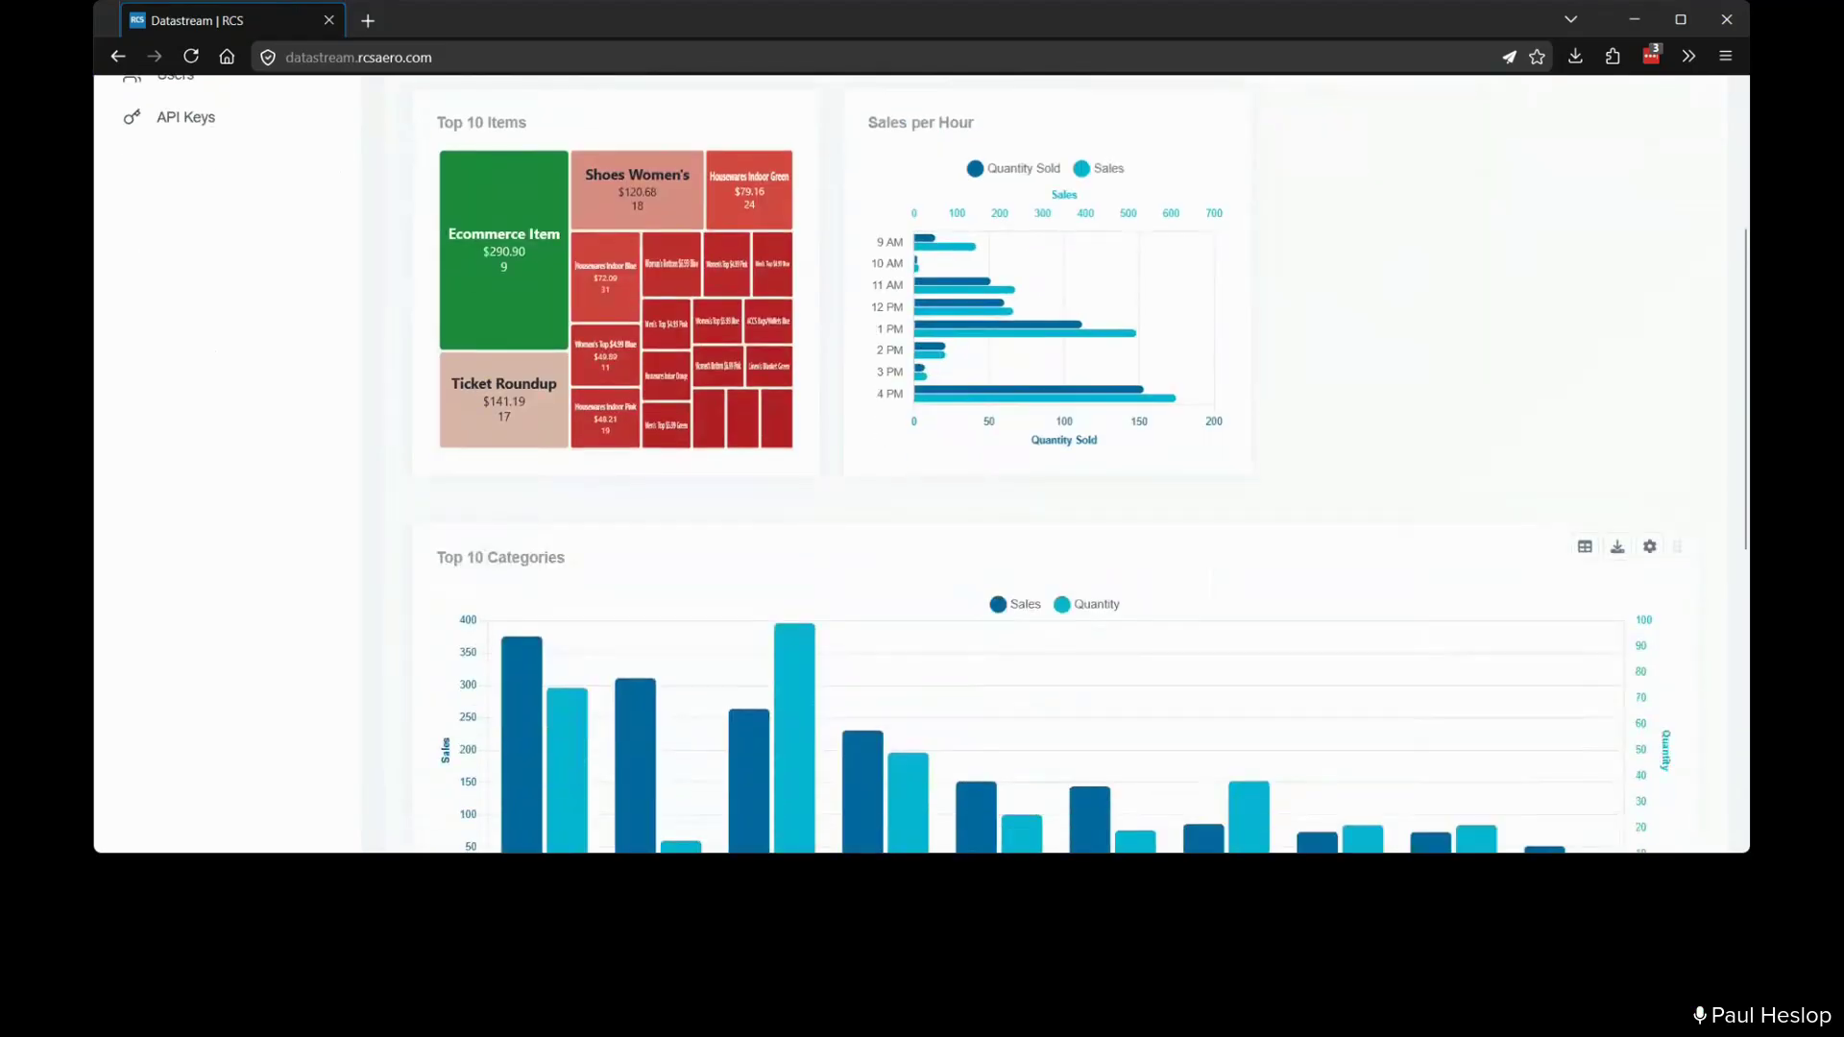
click(1649, 547)
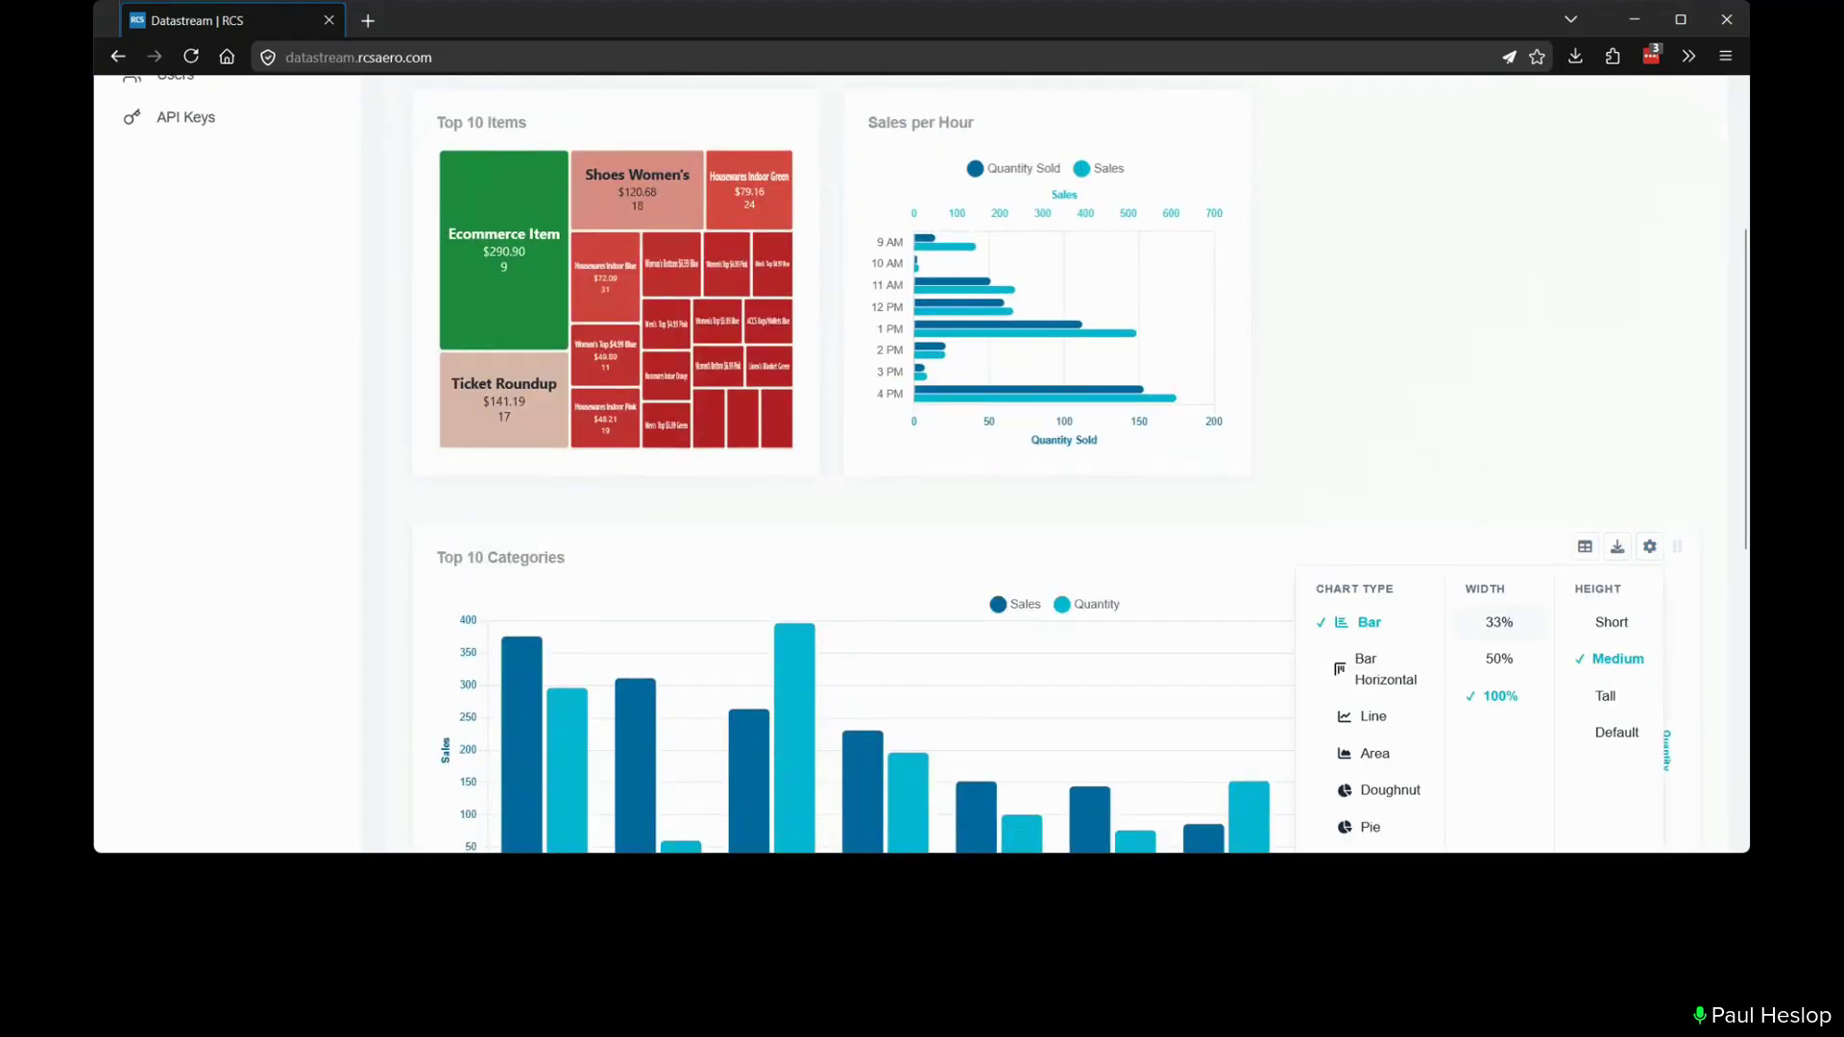
click(1499, 622)
scroll(1418, 499, up, 3)
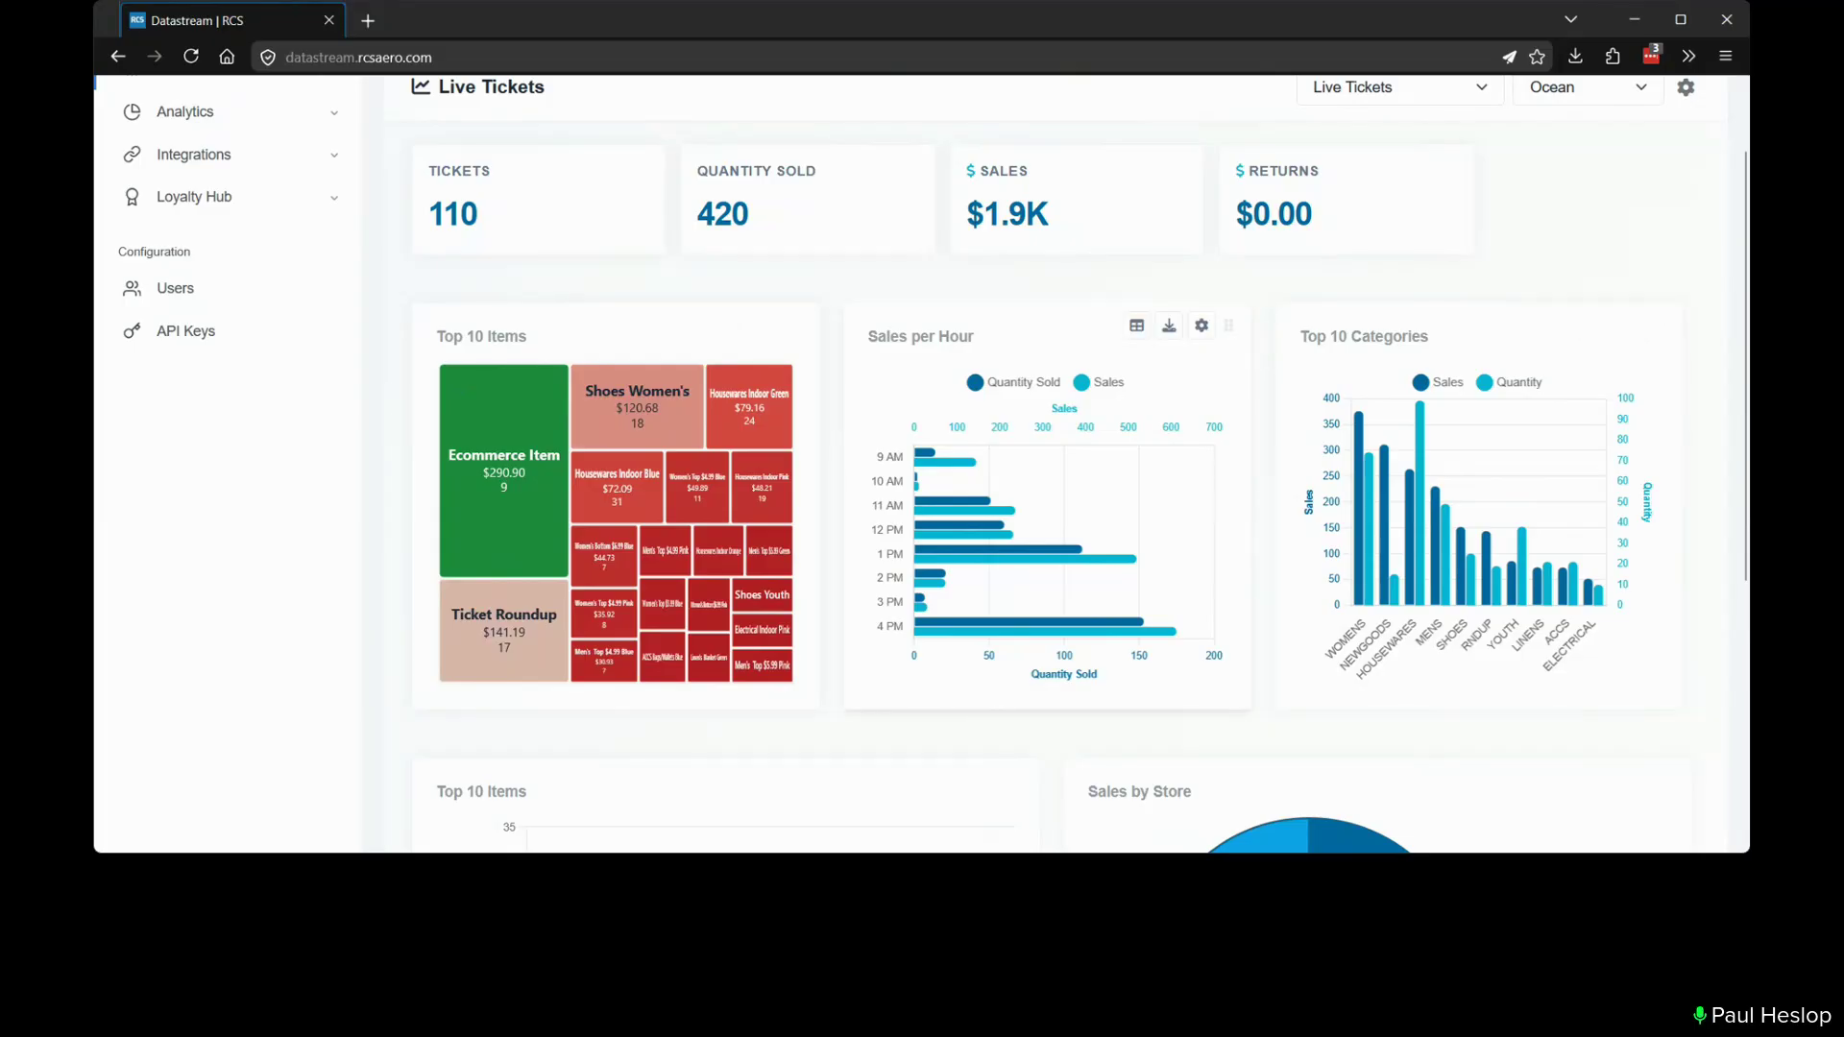
- Restore Top 10 Categories to 100% width and widen Sales per Hour to 50%
click(1632, 325)
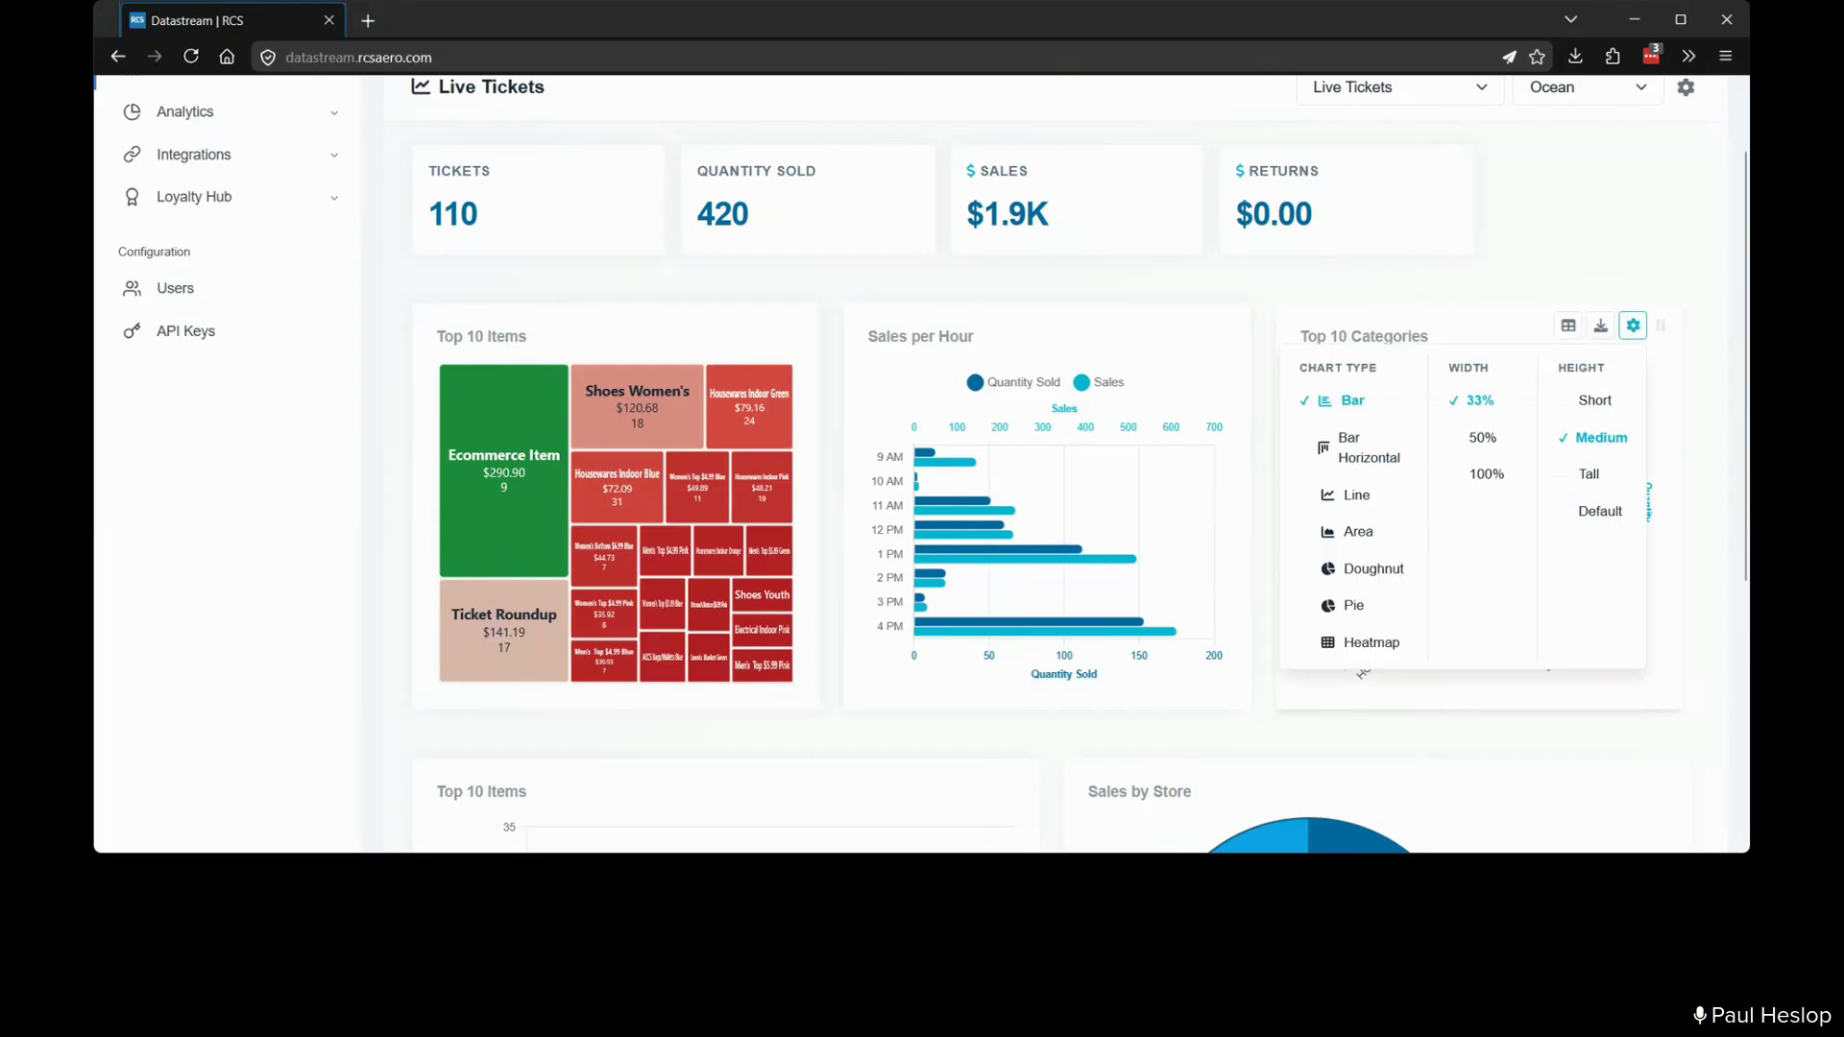
click(1487, 473)
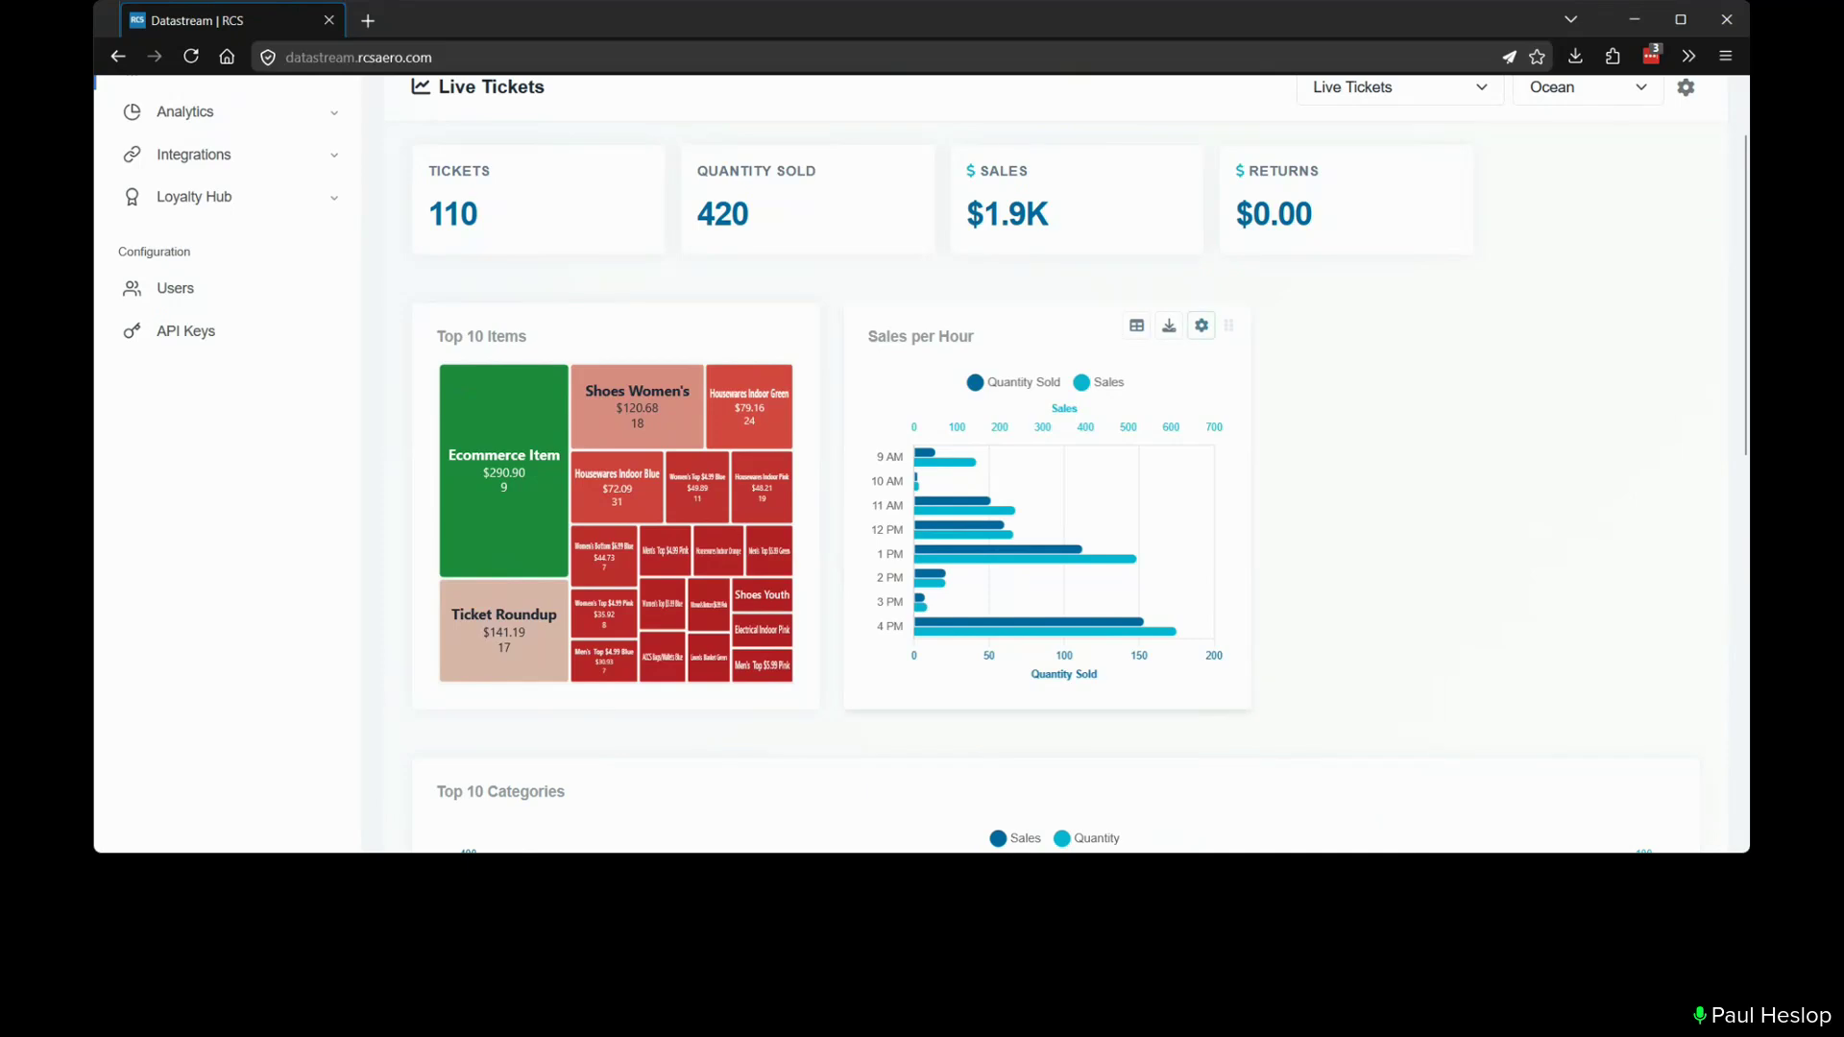
click(1200, 326)
click(1050, 438)
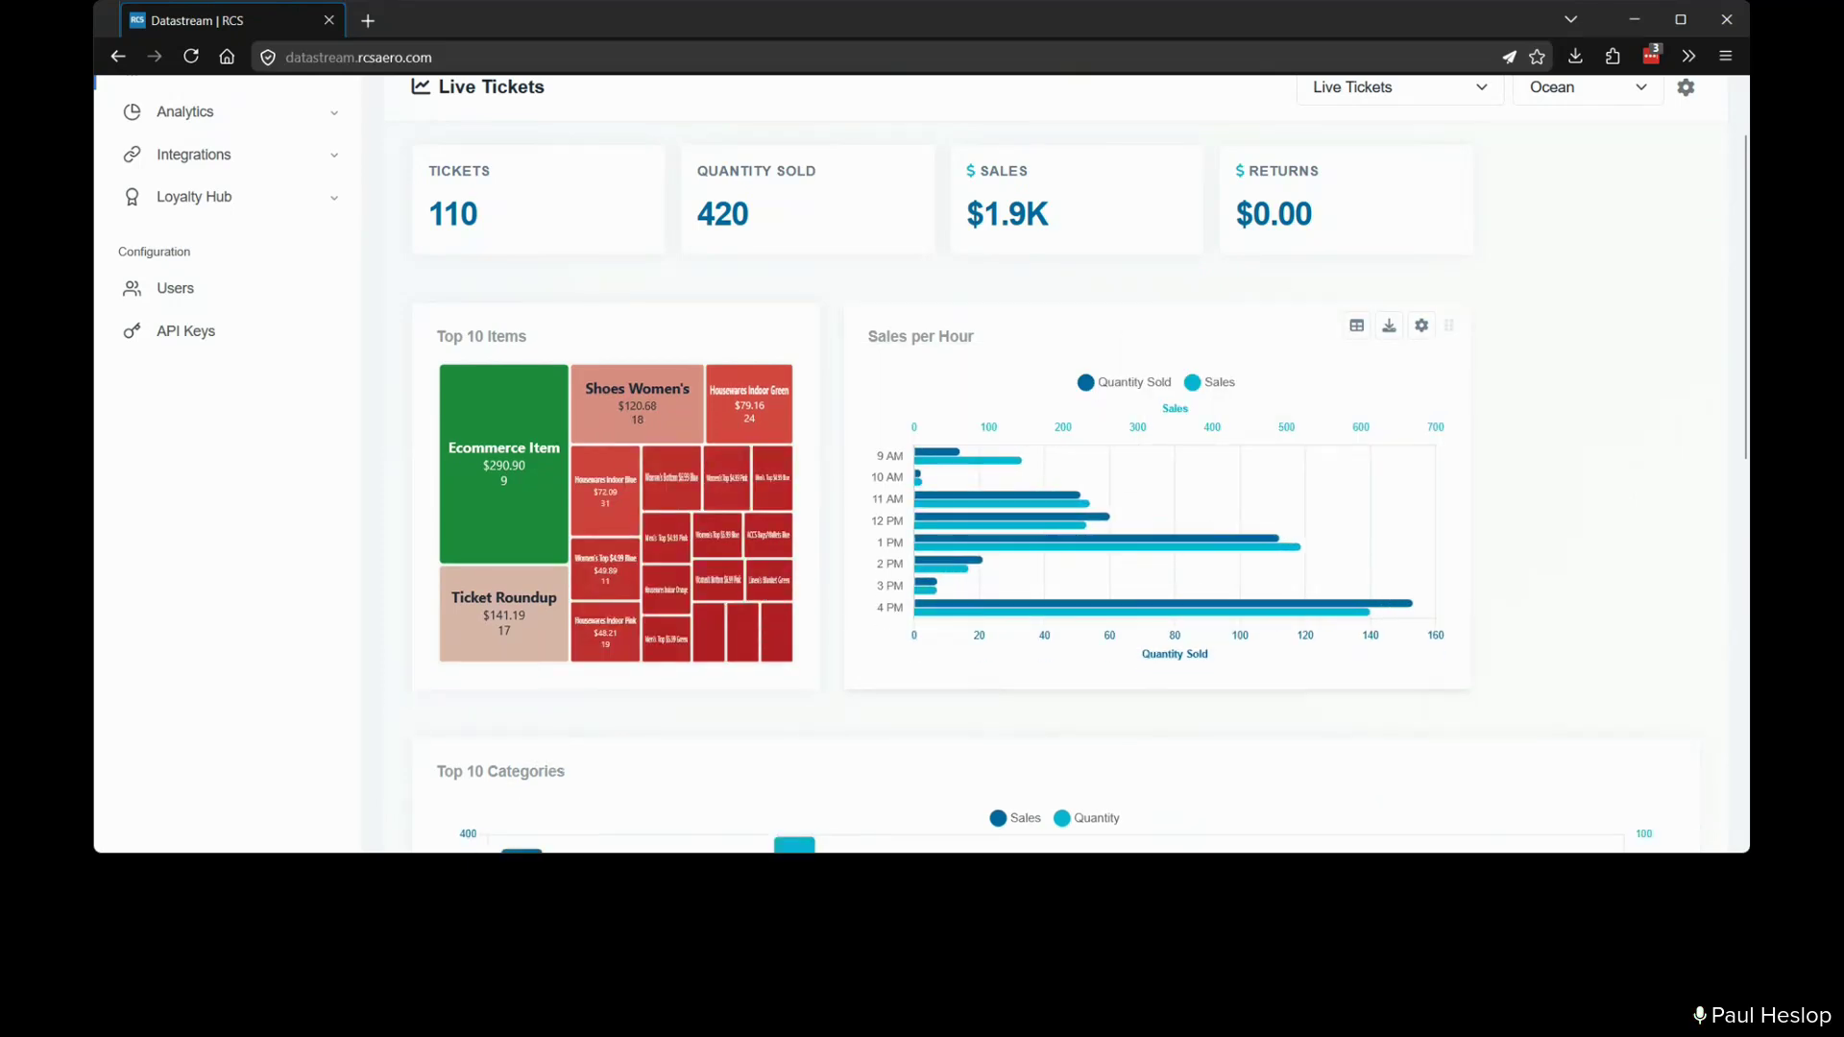
scroll(1056, 461, up, 1)
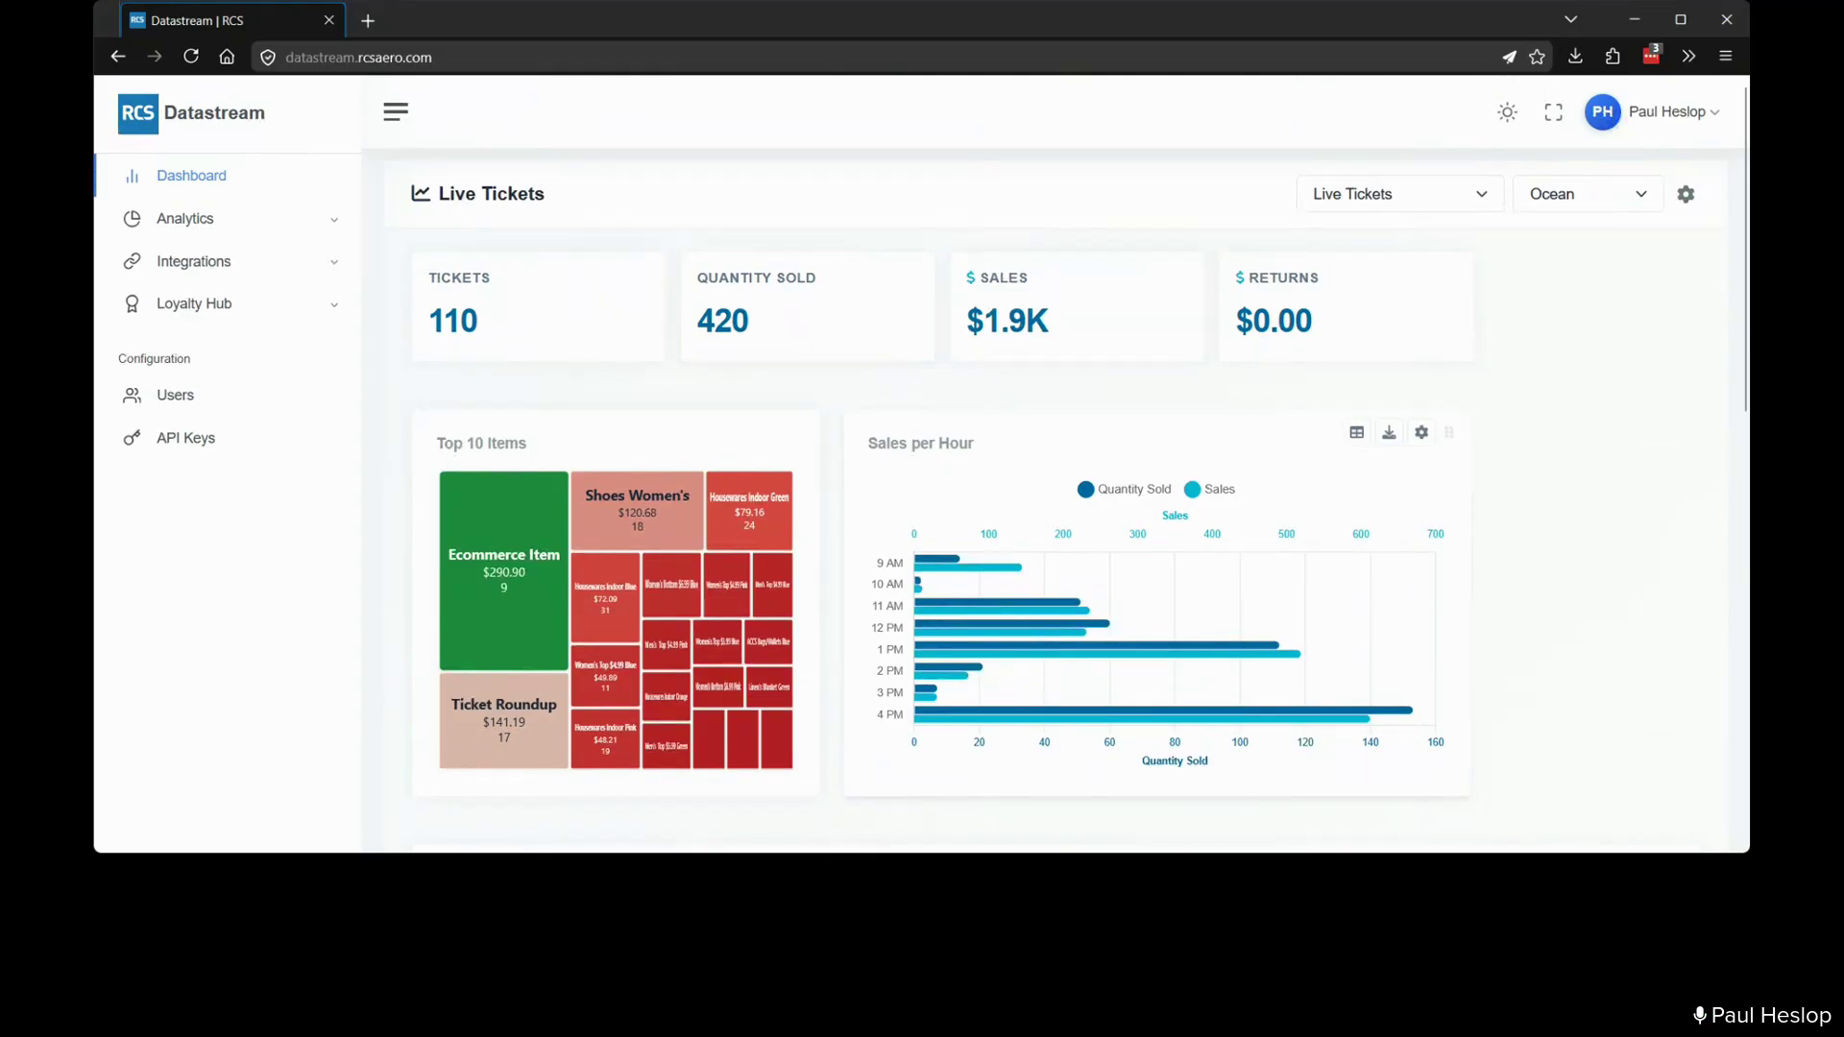
mouse_move(705, 433)
click(1356, 432)
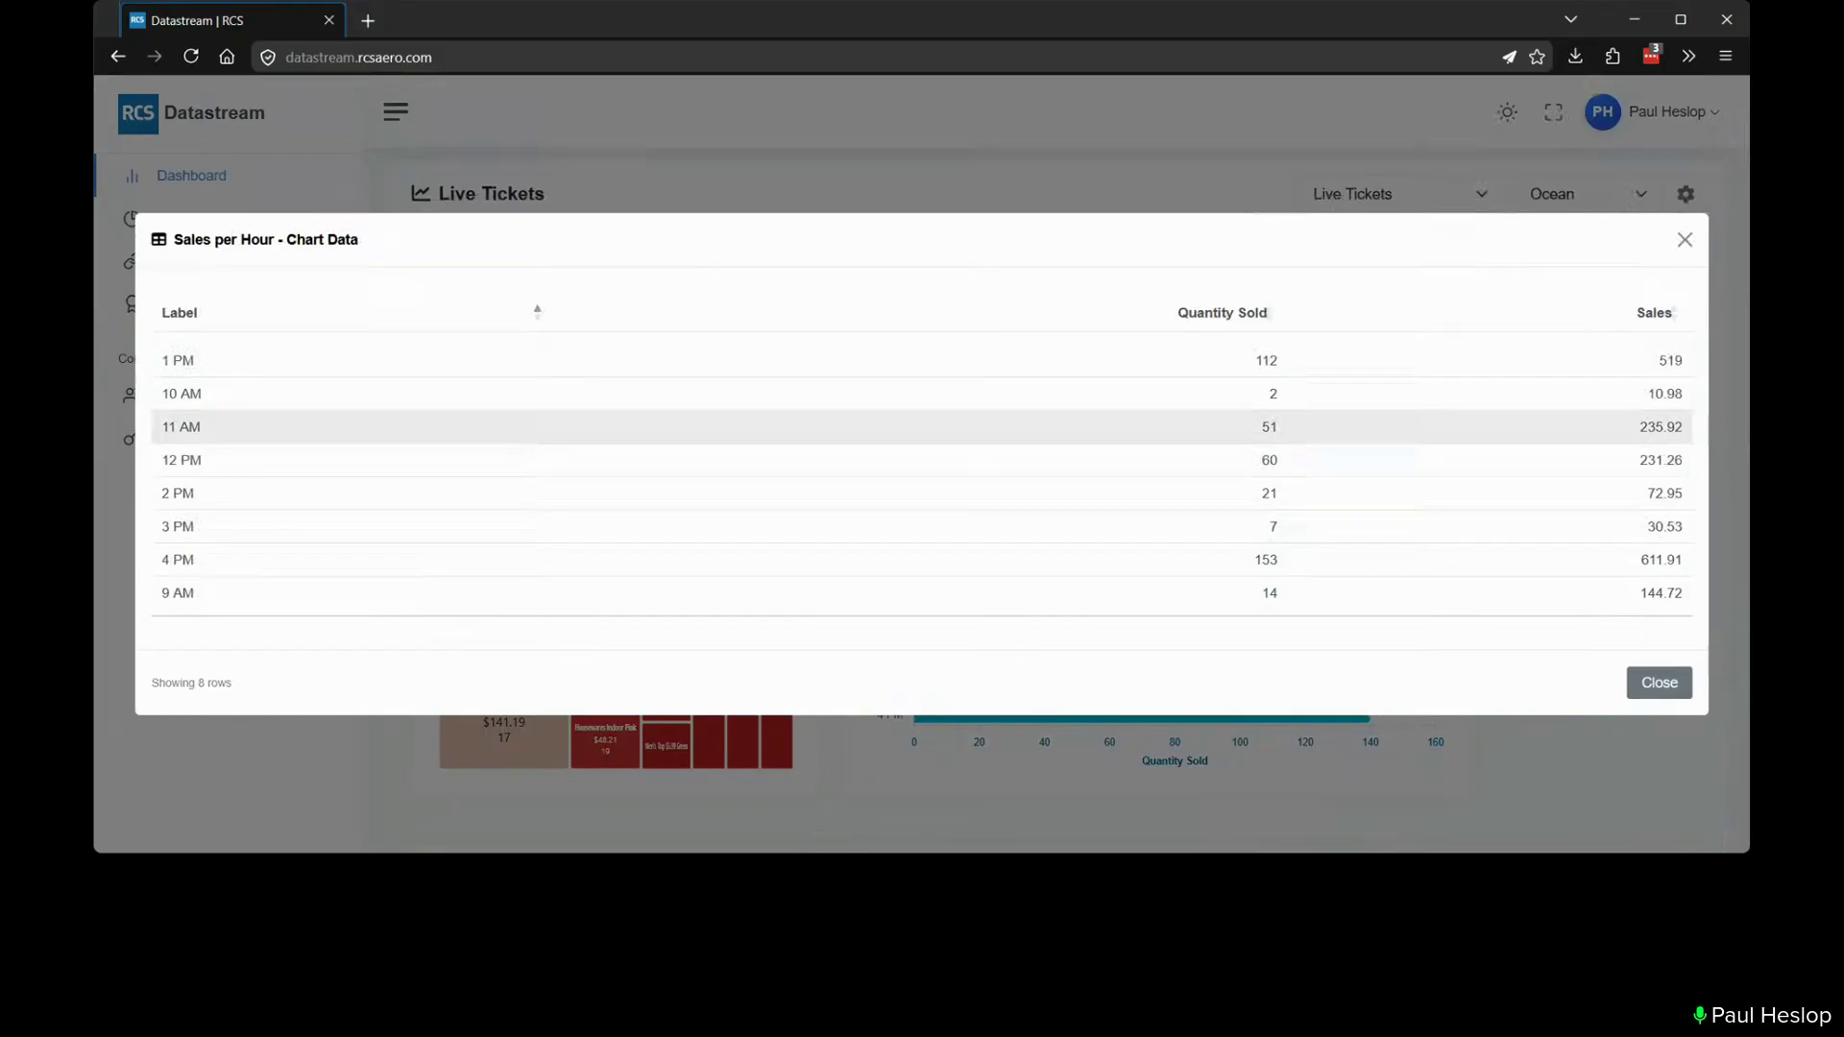
click(1658, 682)
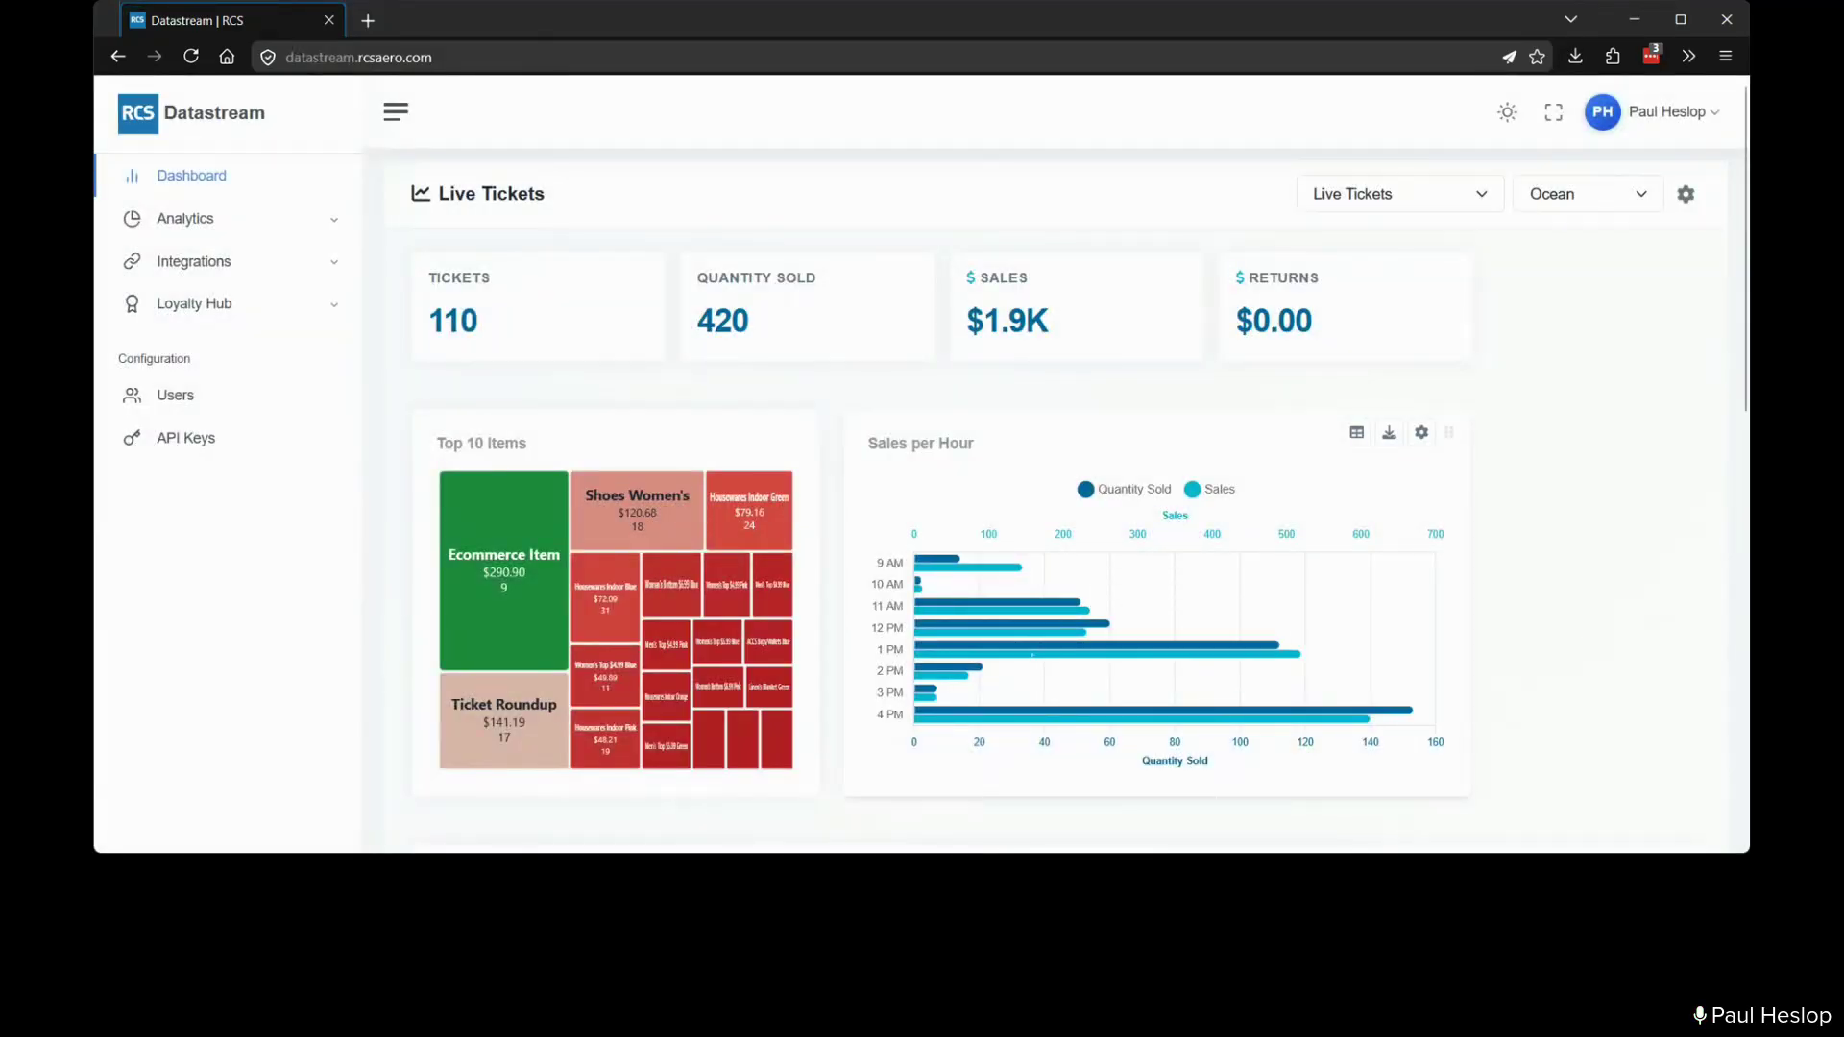
mouse_move(1037, 624)
click(1356, 432)
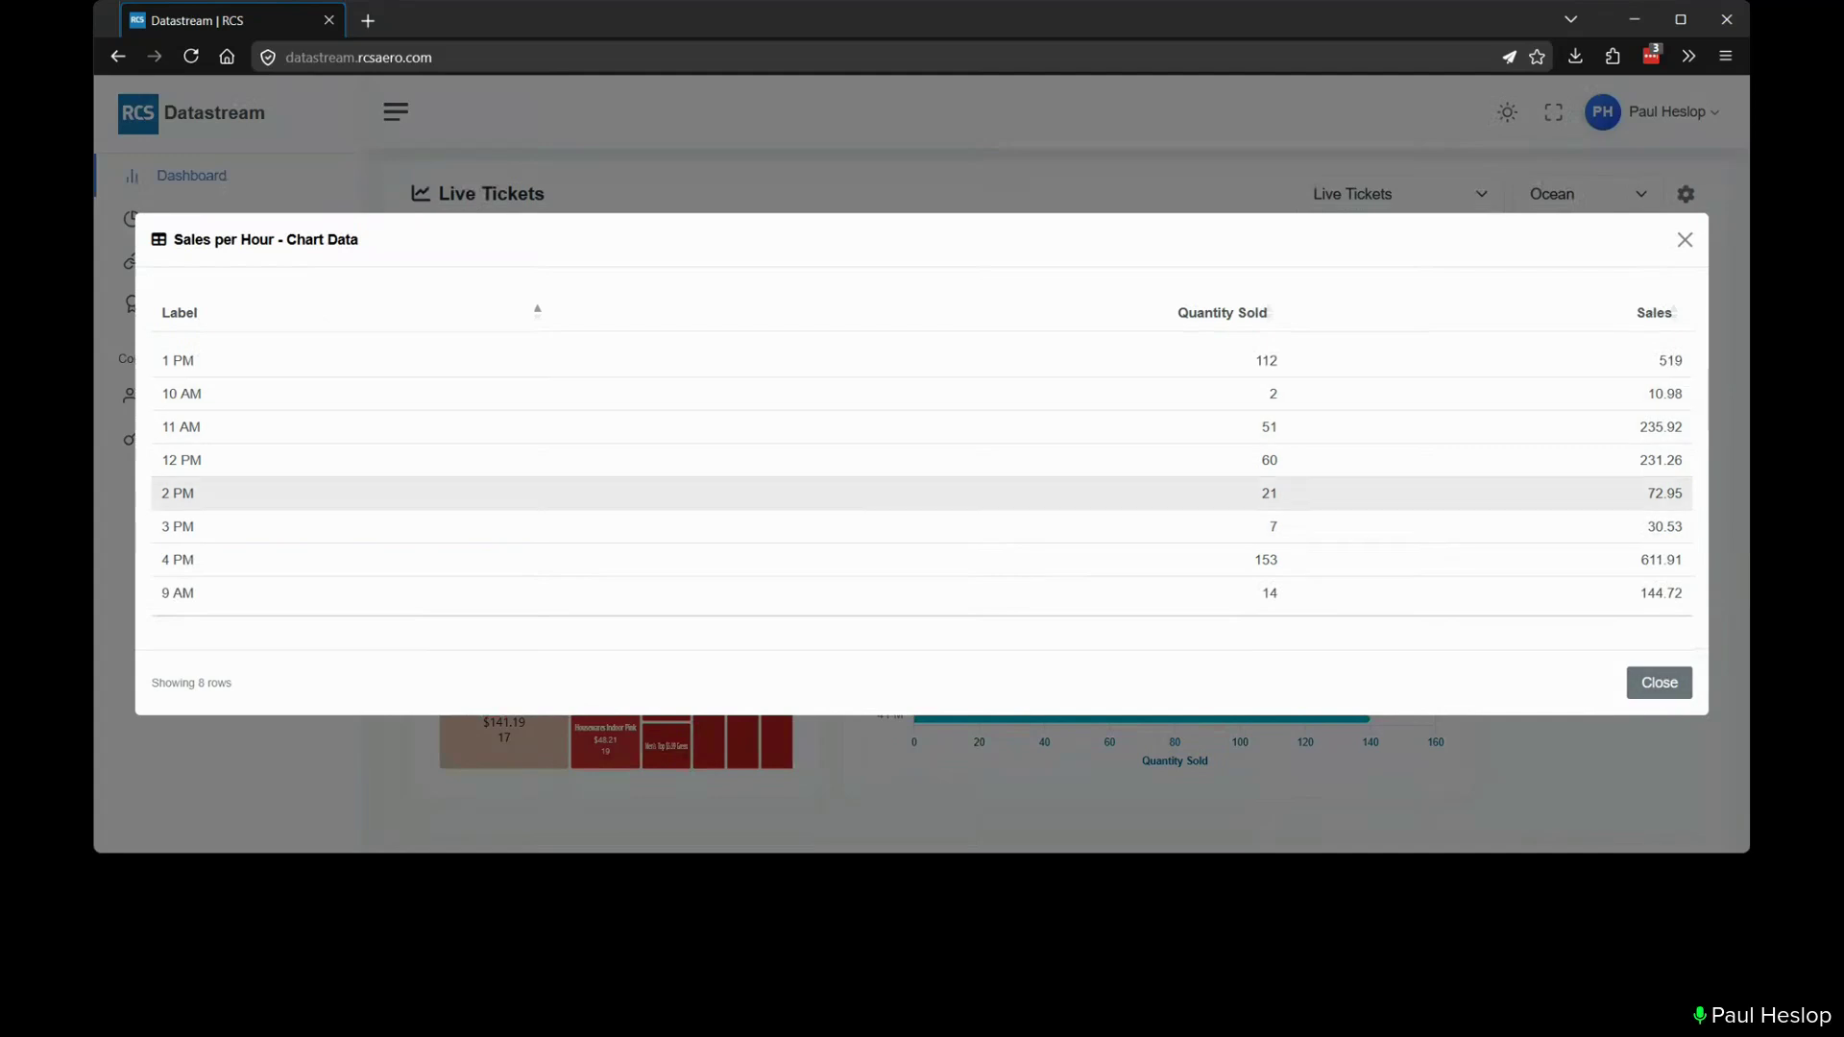
click(1659, 683)
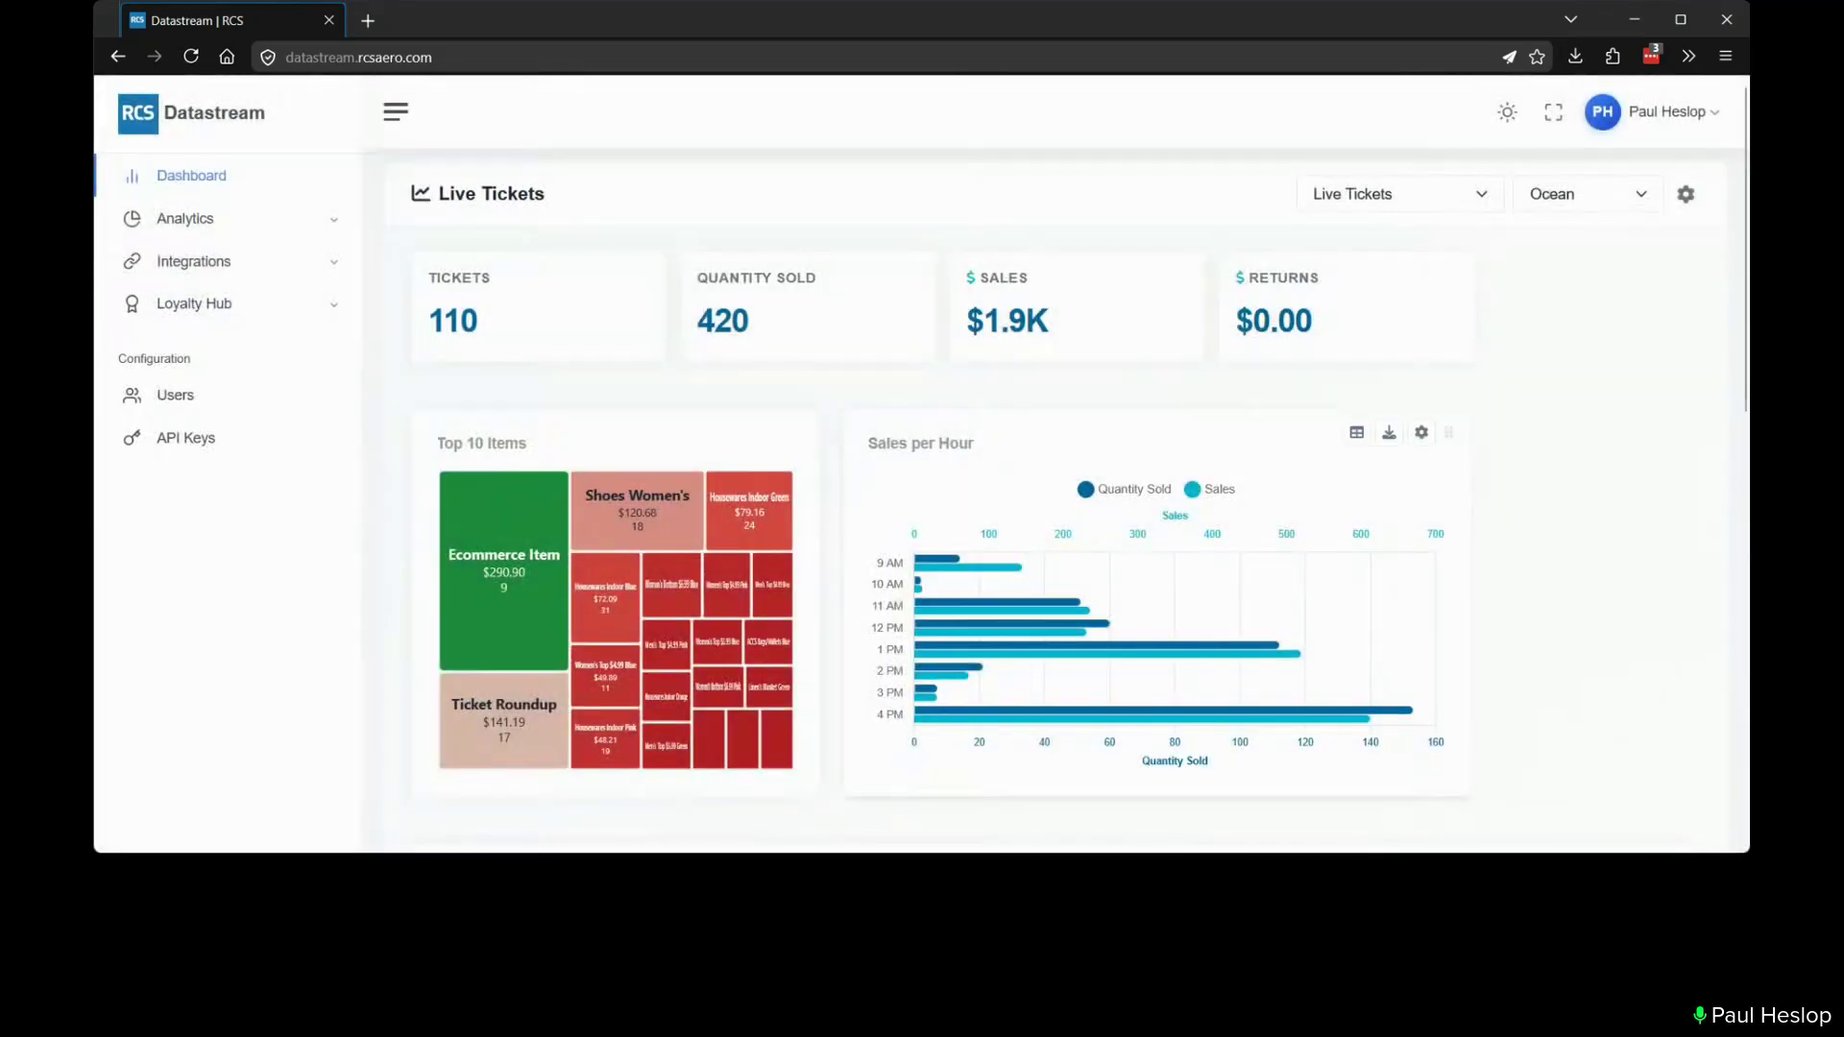
click(705, 432)
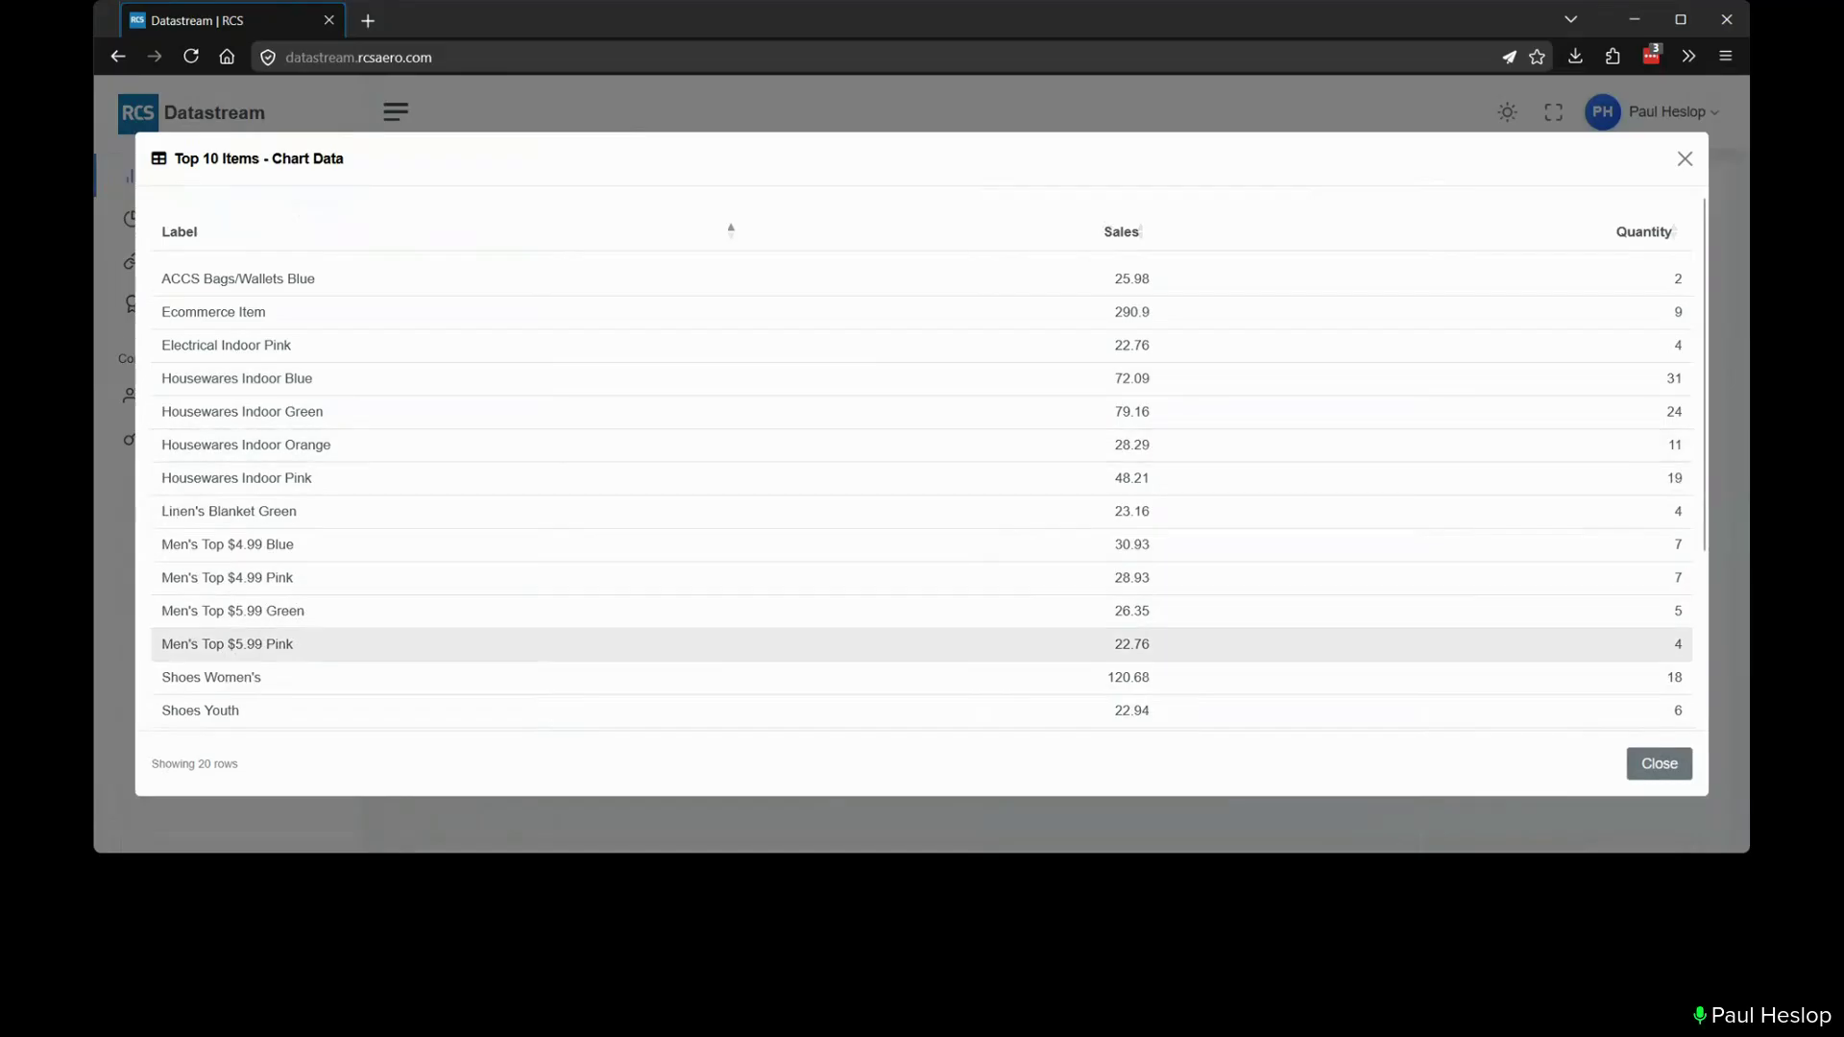
click(1659, 763)
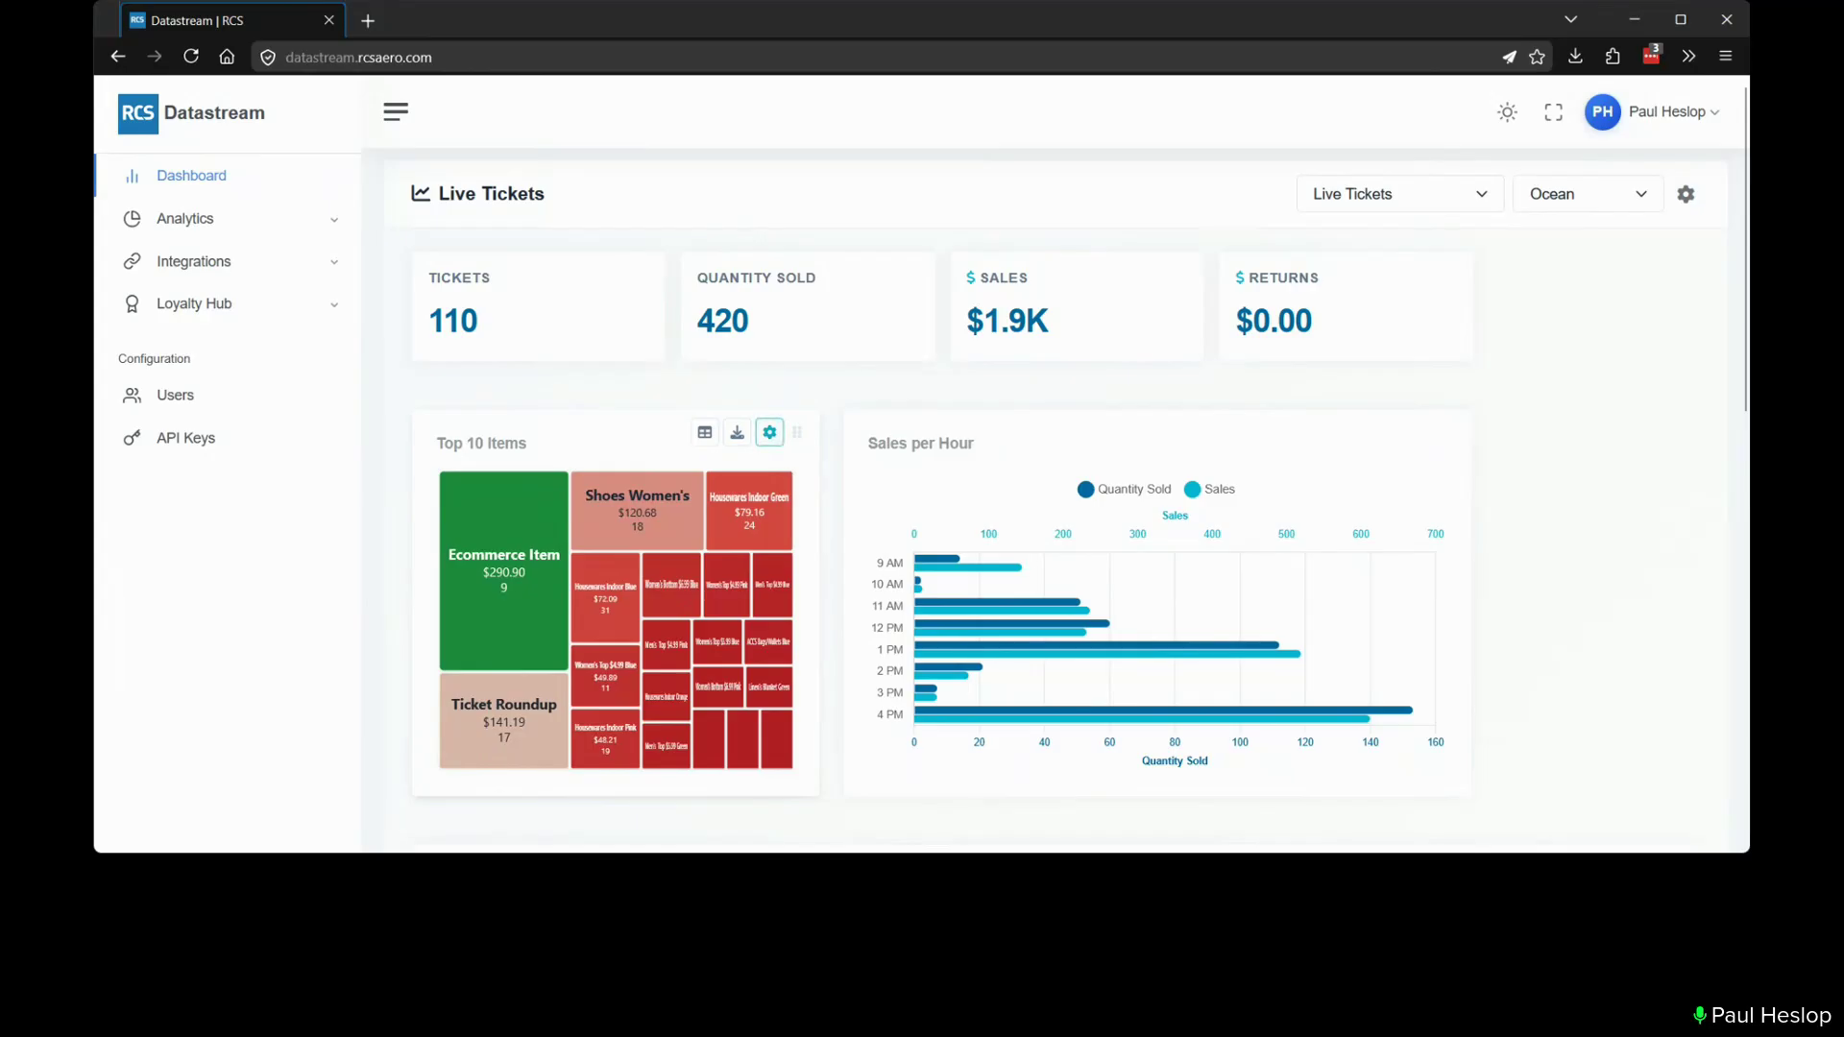
- Try a doughnut chart for Top 10 Items, then switch it to a heatmap
click(769, 432)
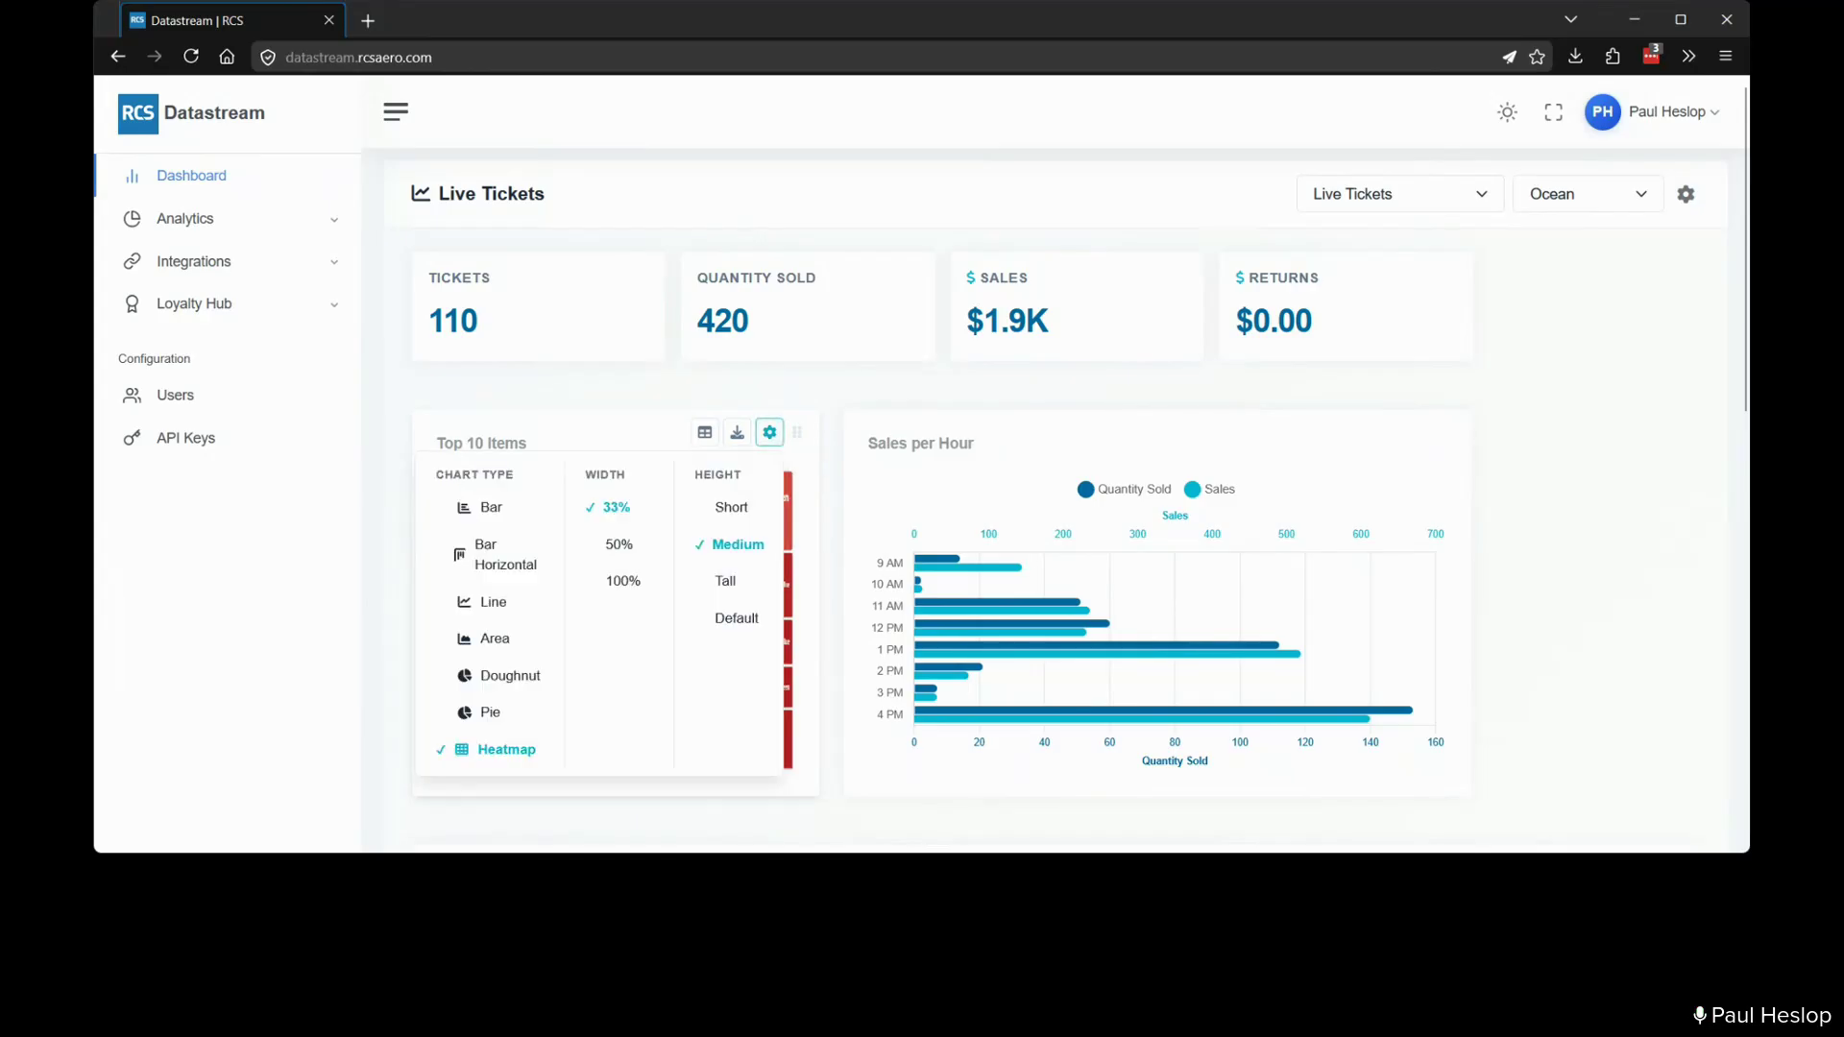
click(504, 675)
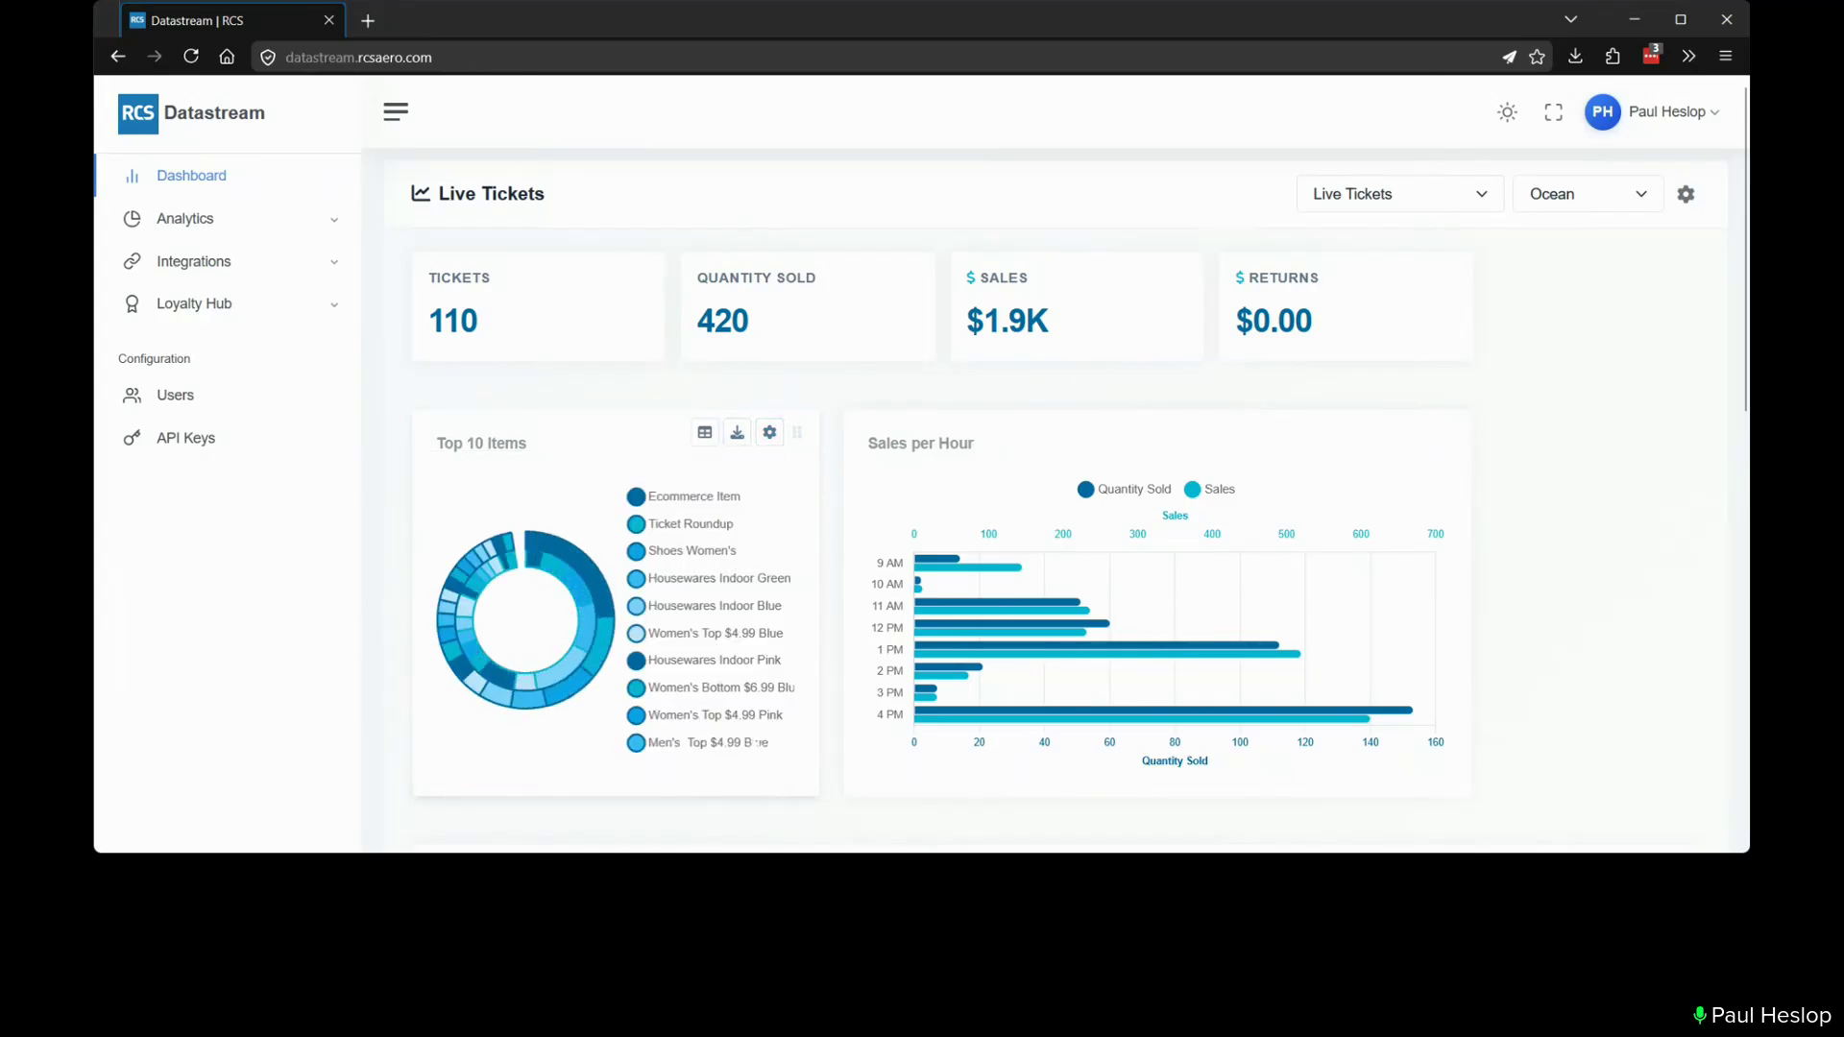
click(191, 56)
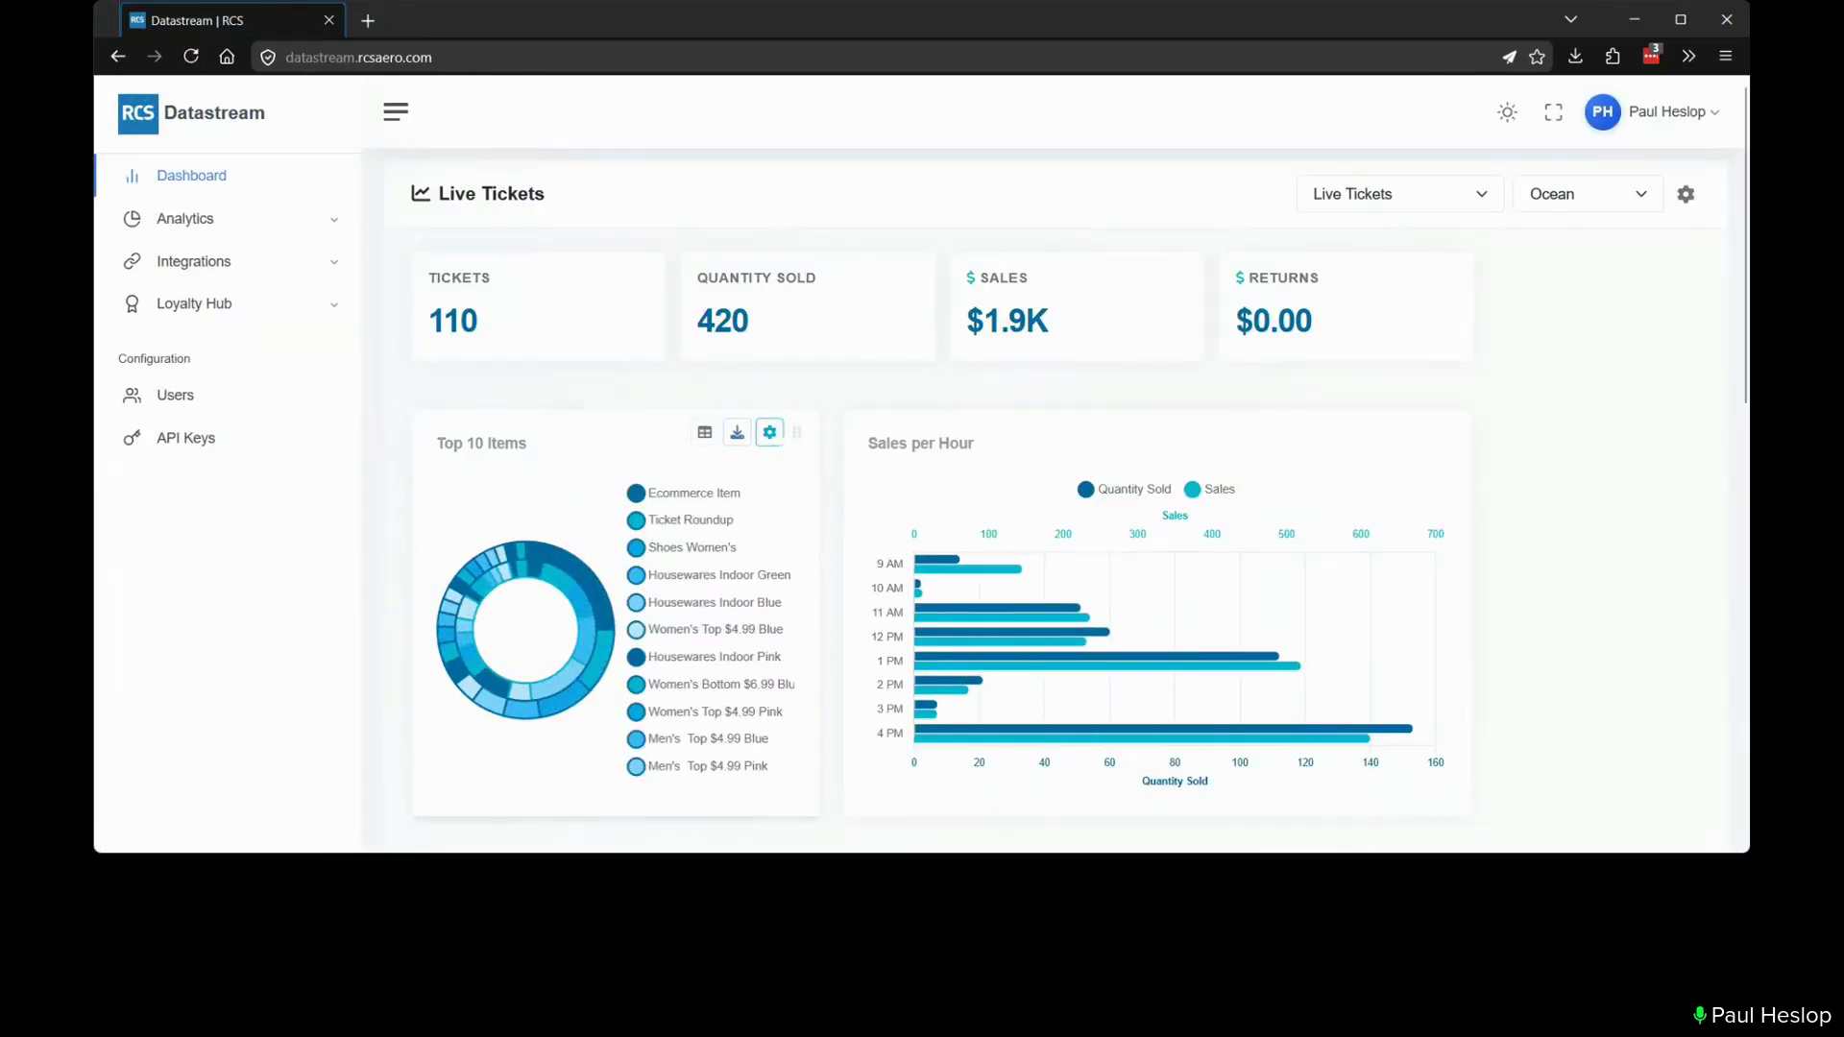
click(769, 432)
click(507, 749)
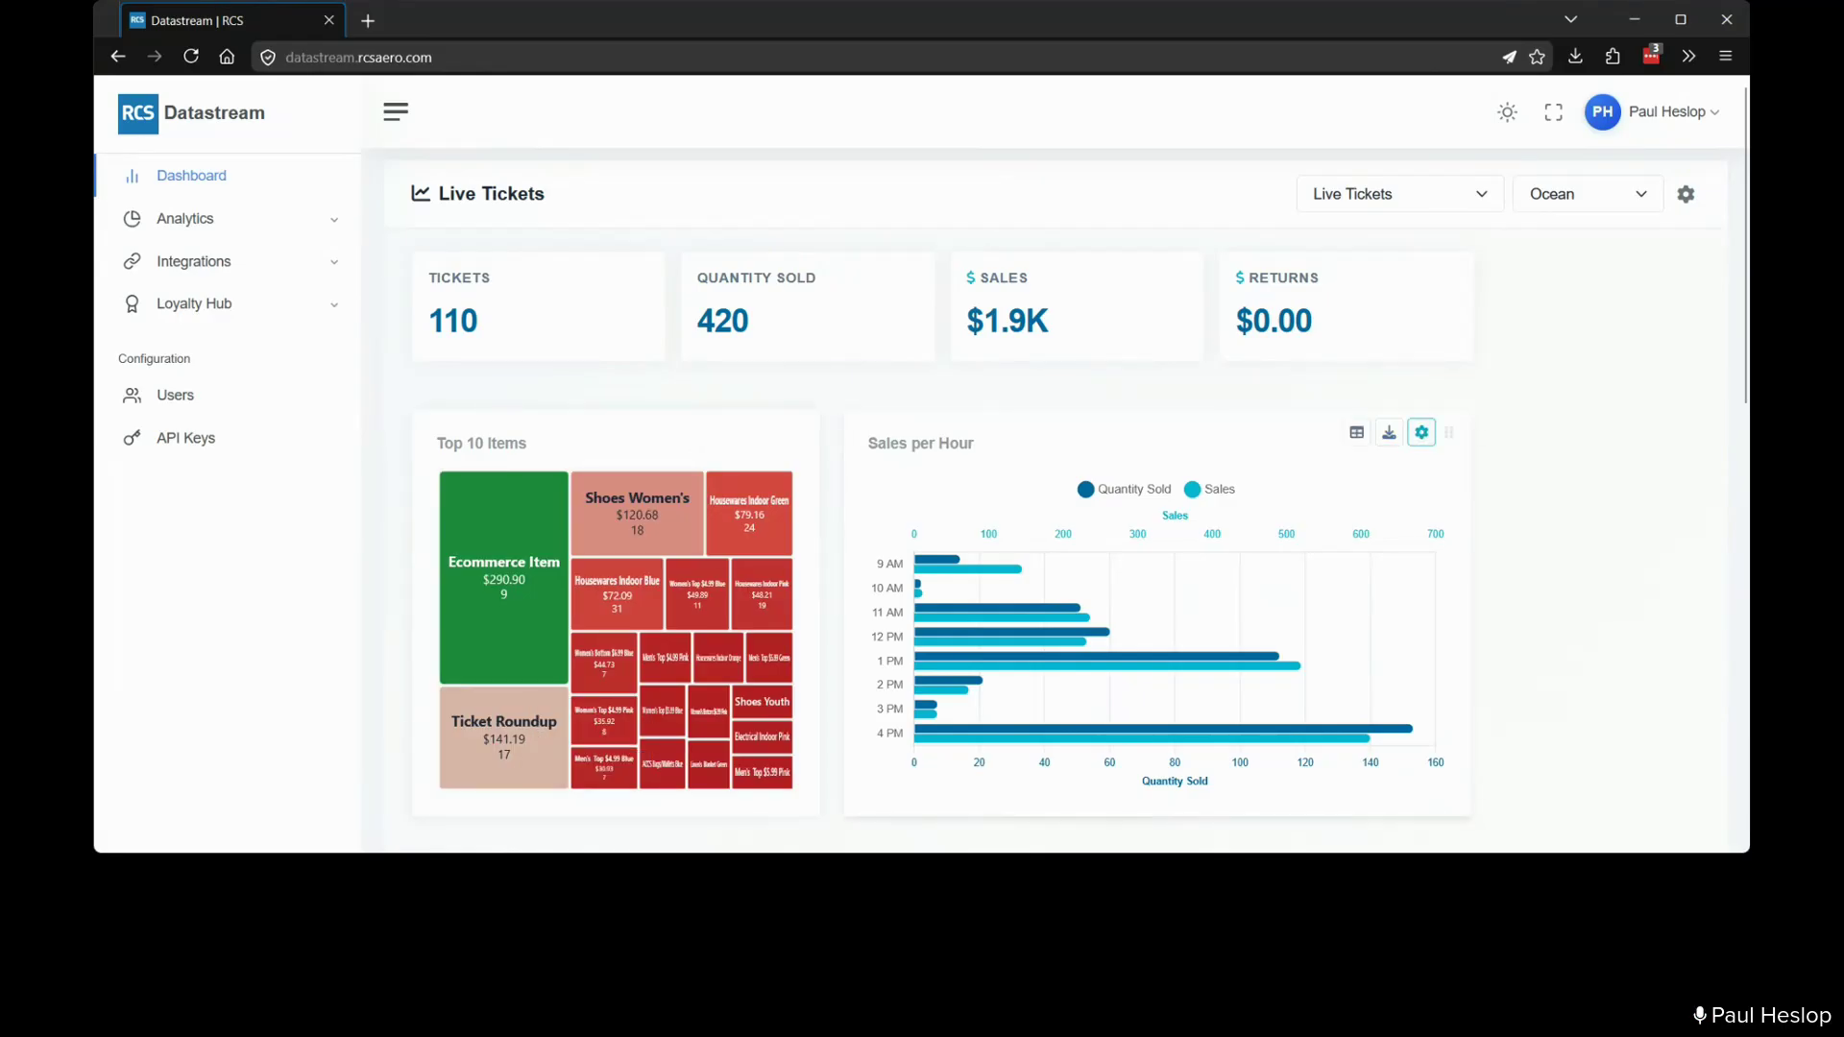
- Set the Sales per Hour chart height to Short
click(1421, 432)
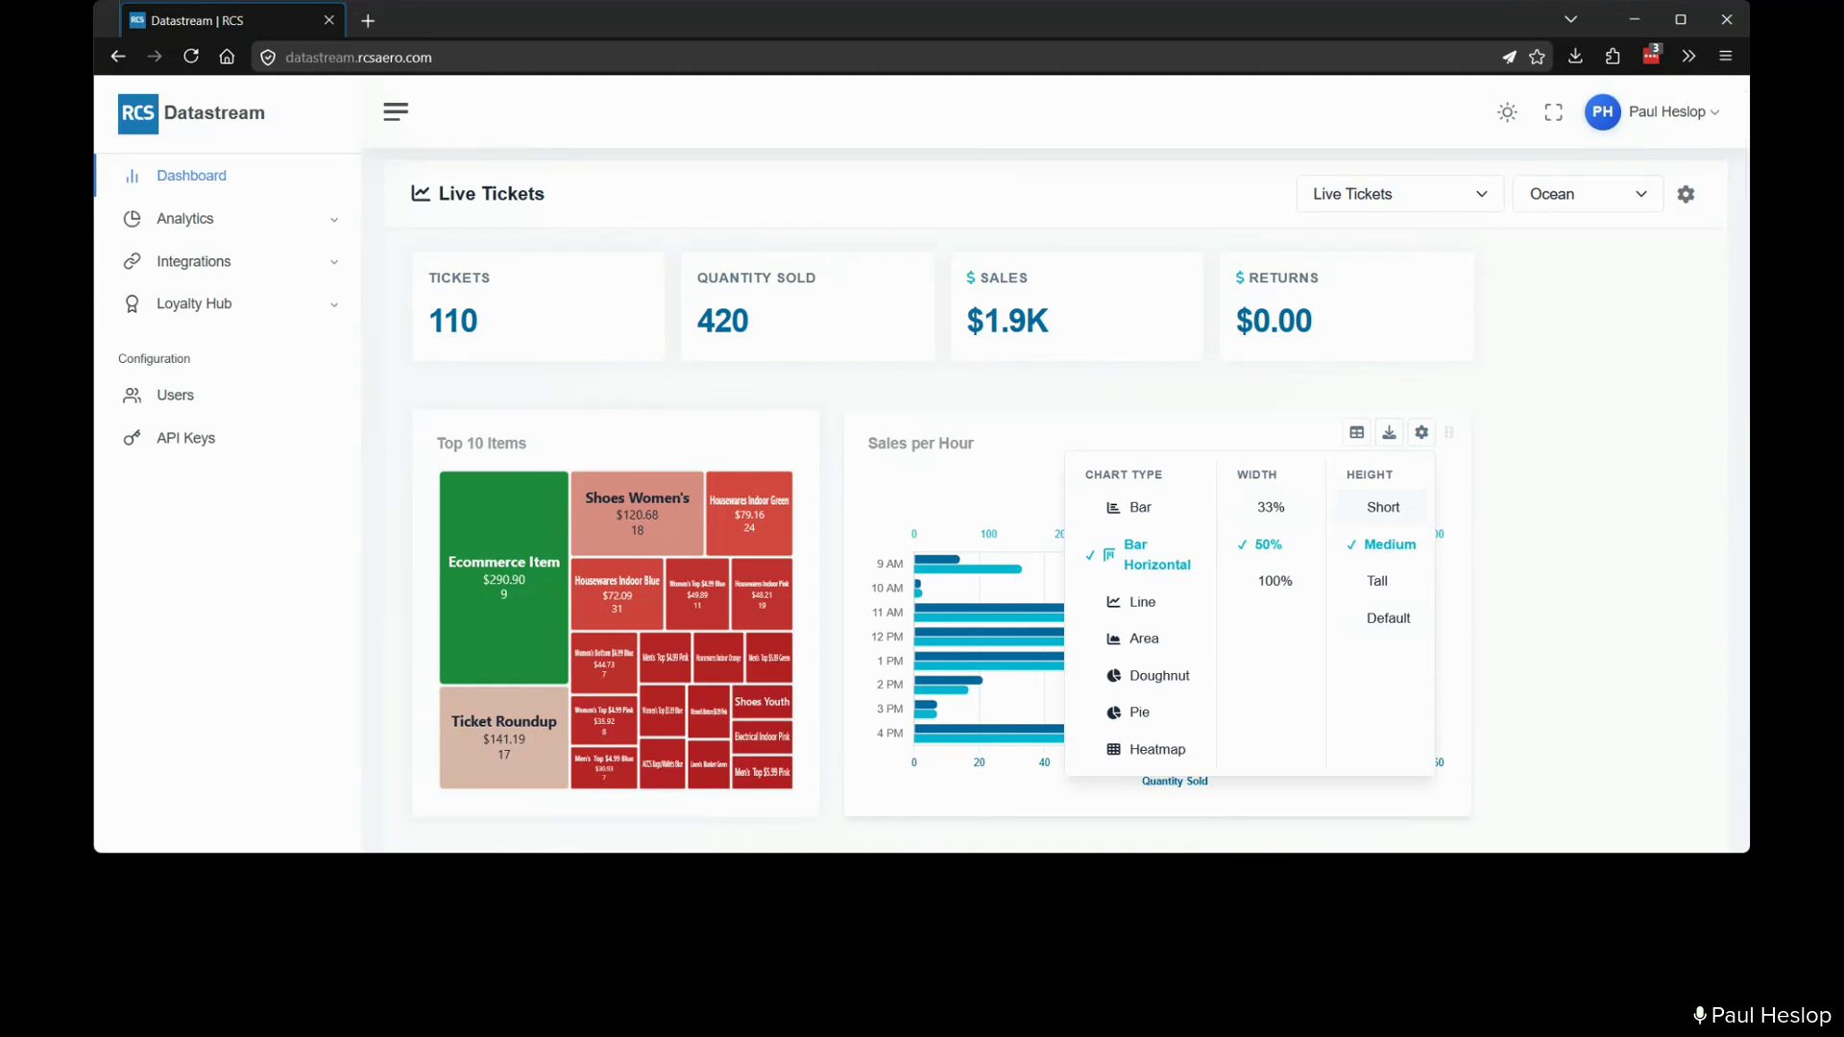
click(1383, 507)
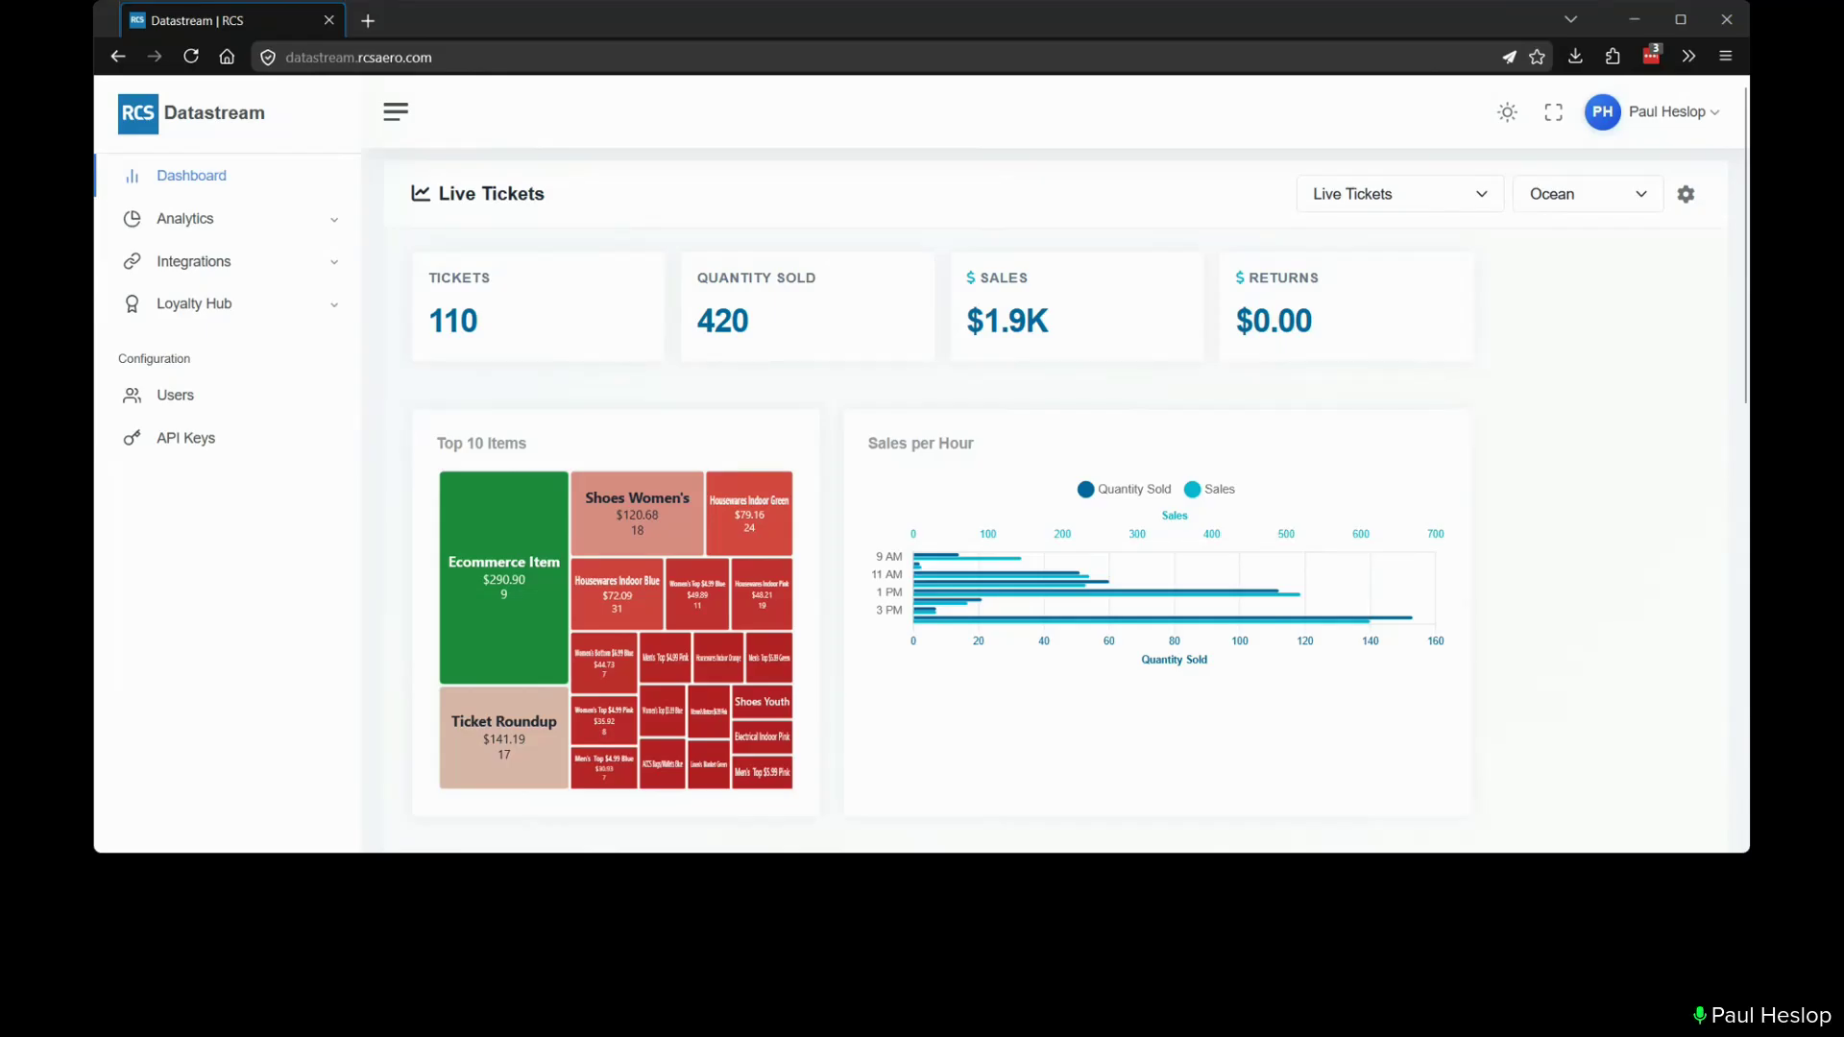
click(1480, 195)
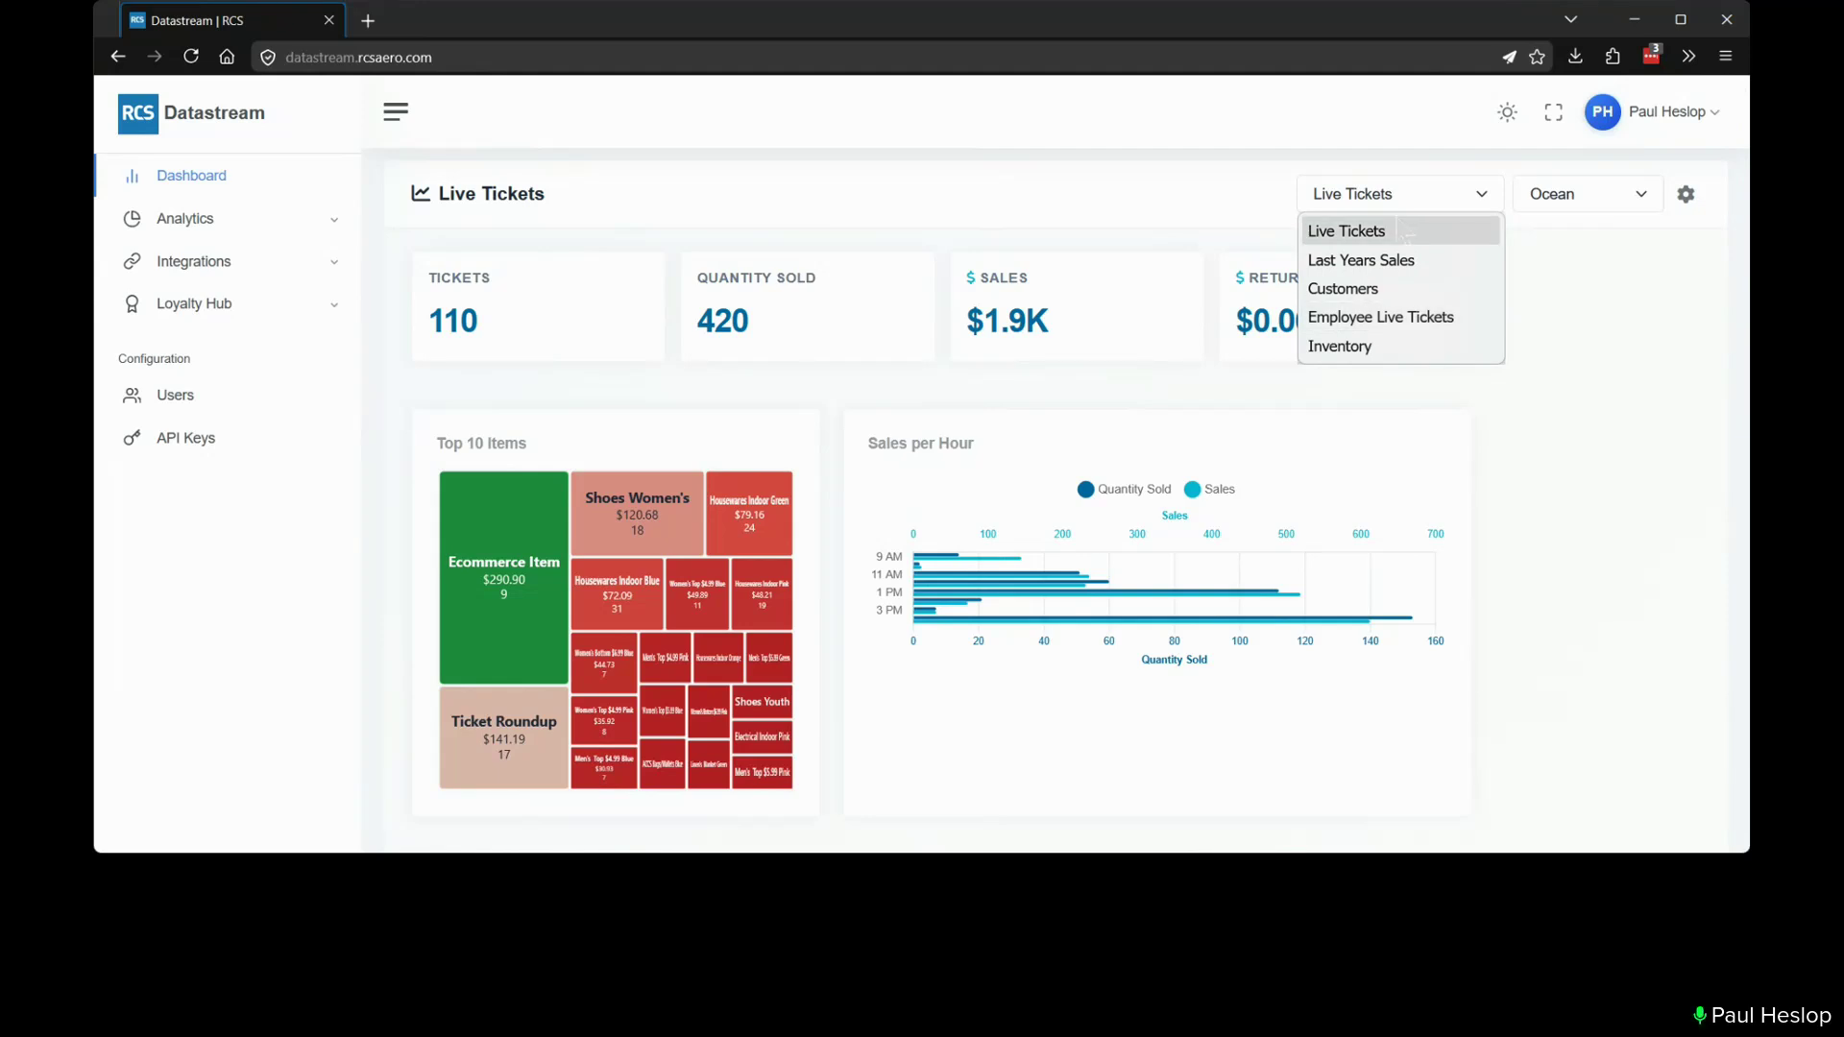
- On the Customers dashboard, move Total Points Redeemed to second place, then view Last Years Sales
click(1343, 288)
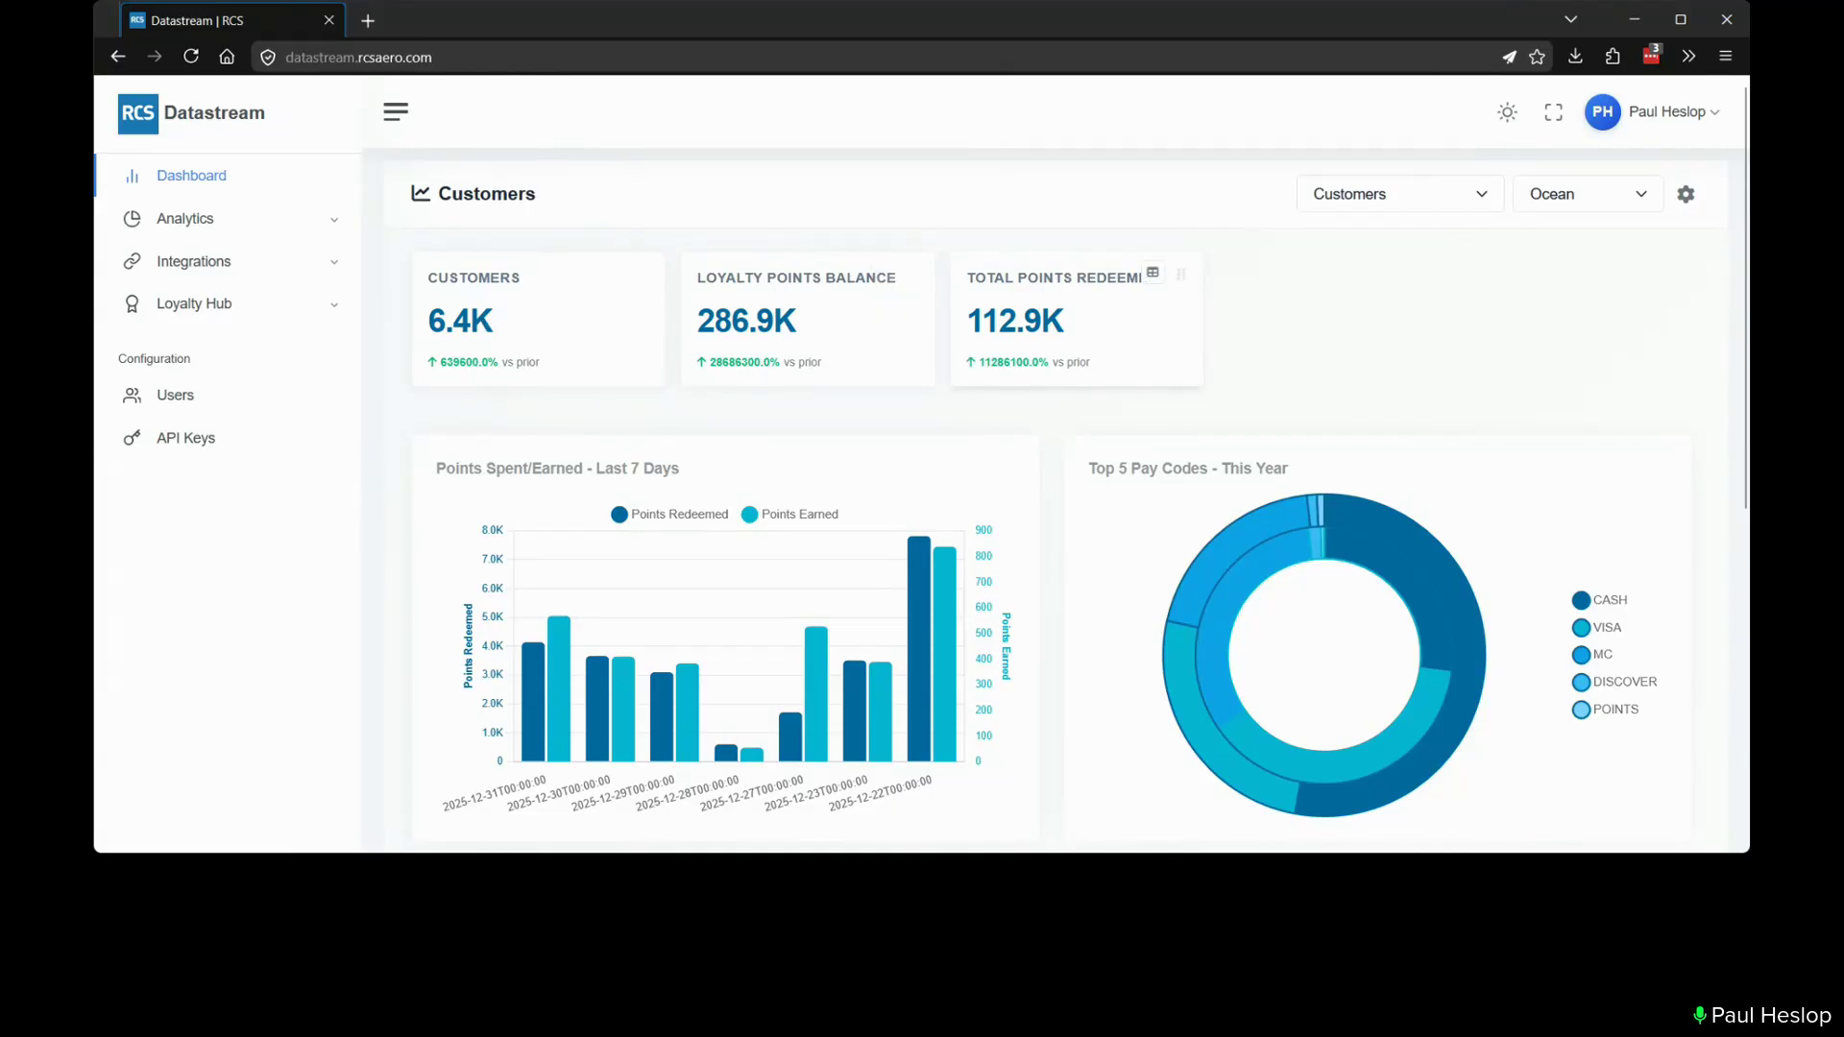
drag(1180, 274, 706, 284)
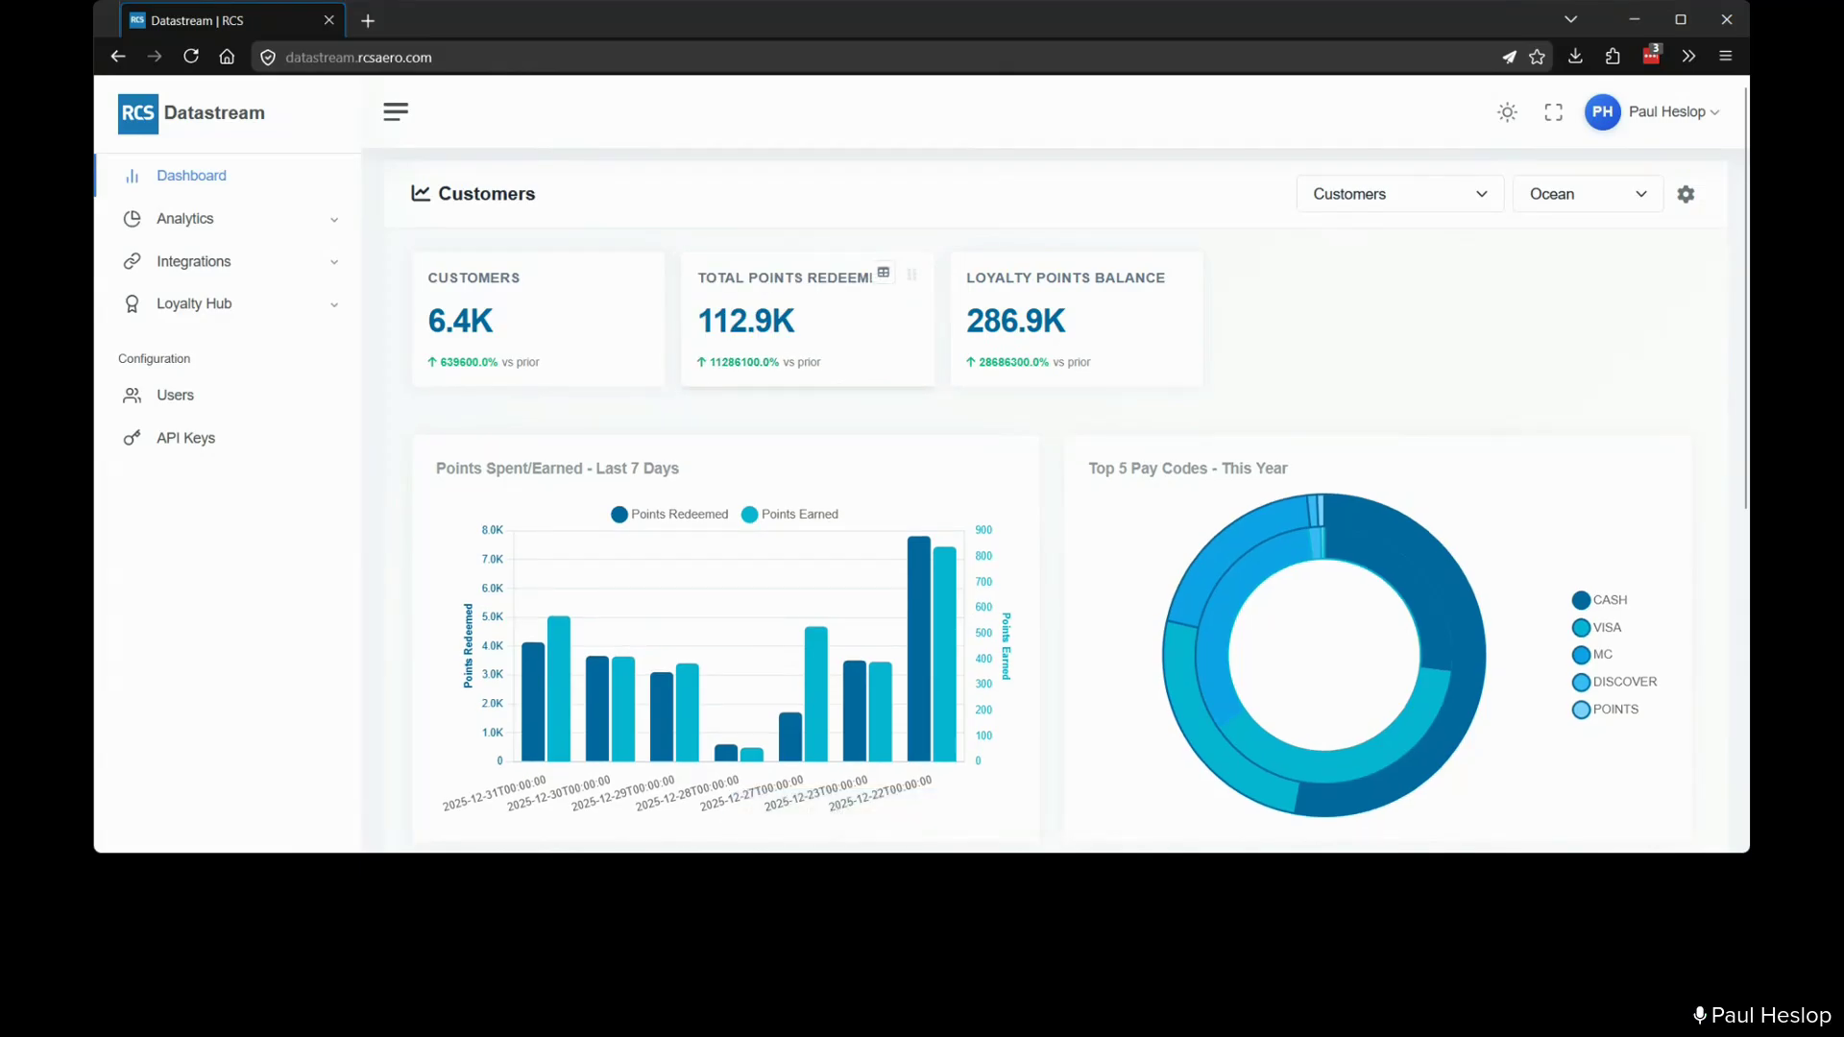
scroll(816, 537, down, 2)
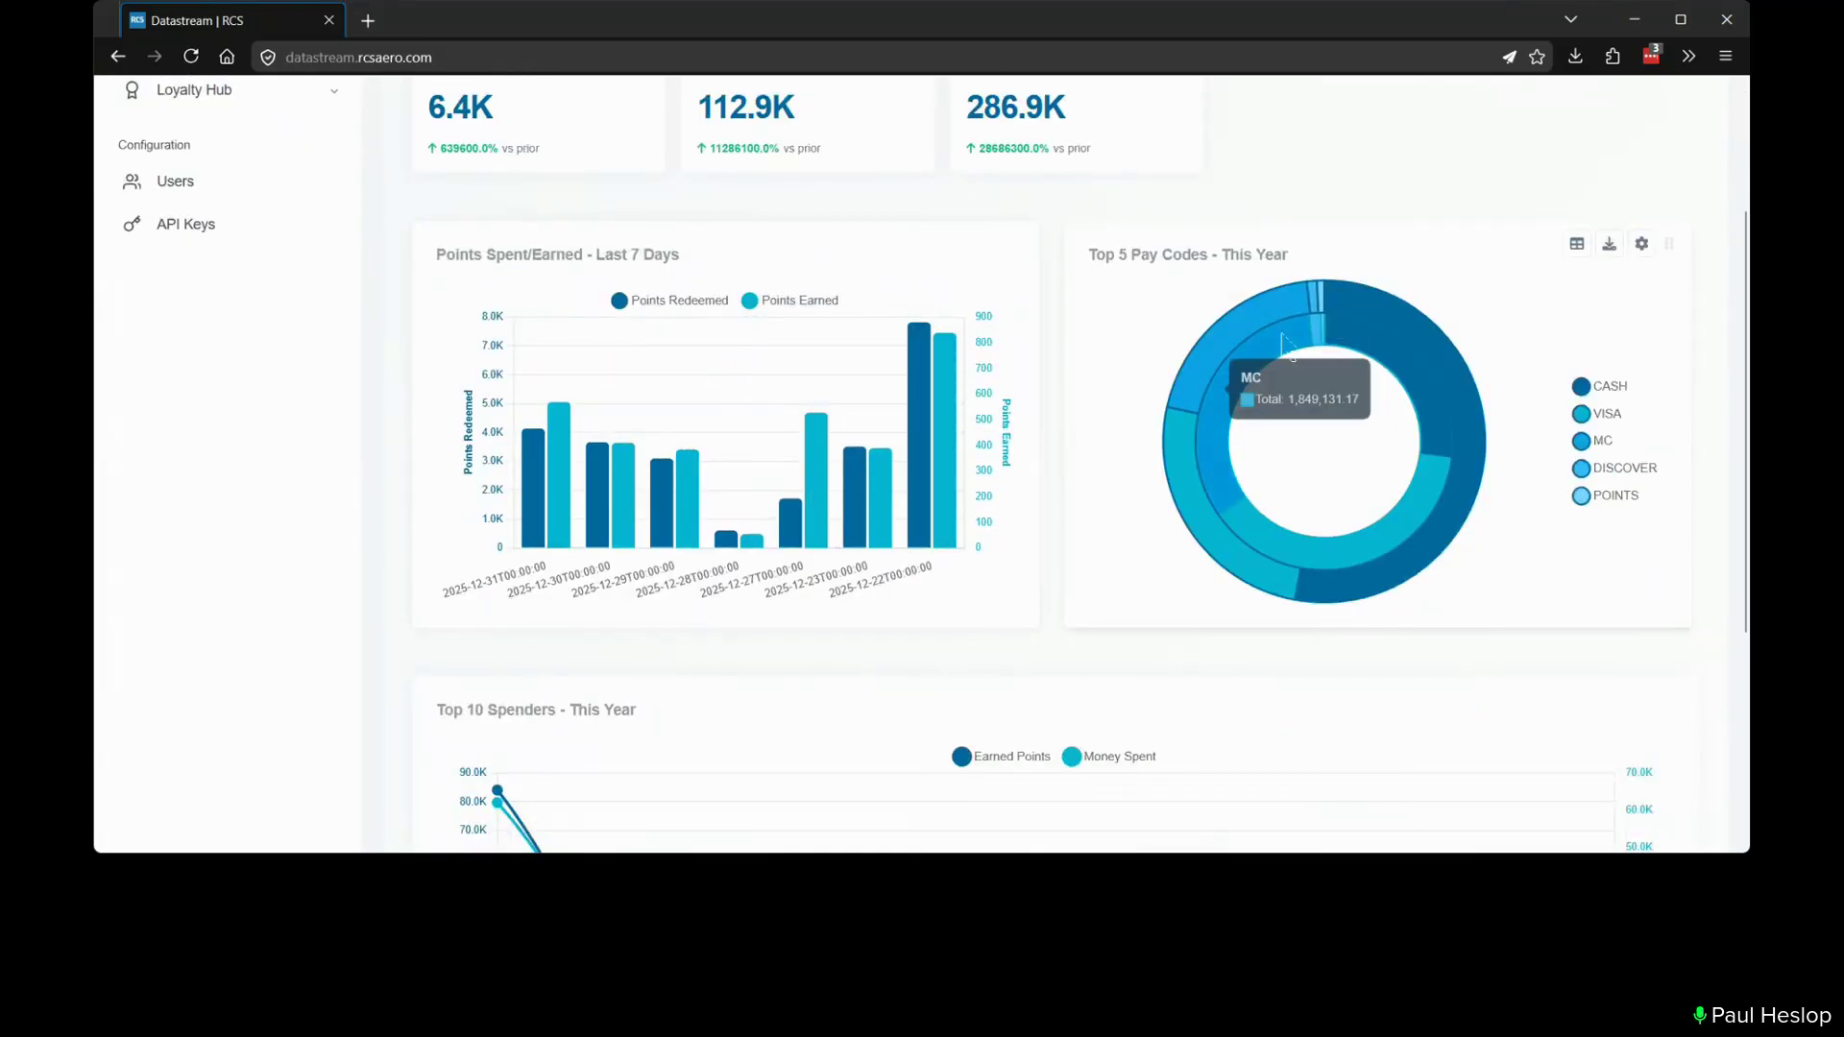
scroll(922, 461, down, 3)
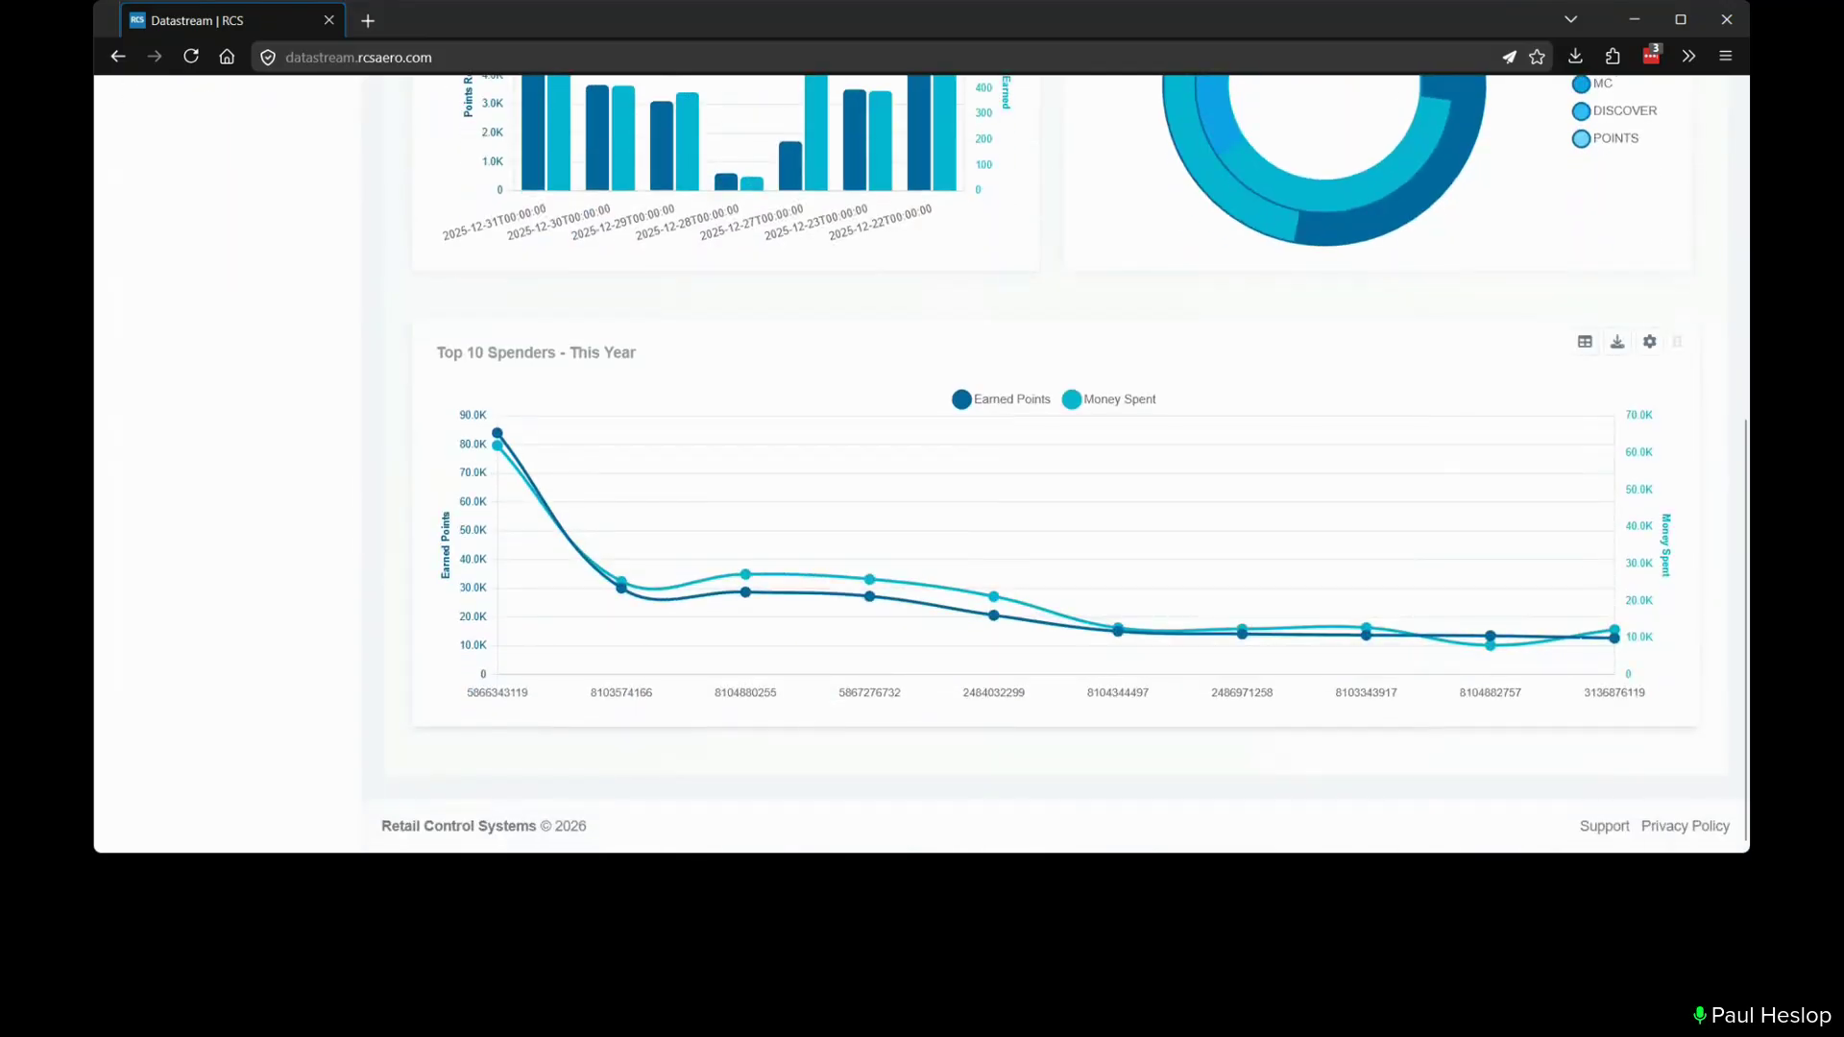
scroll(1064, 456, up, 6)
click(1397, 193)
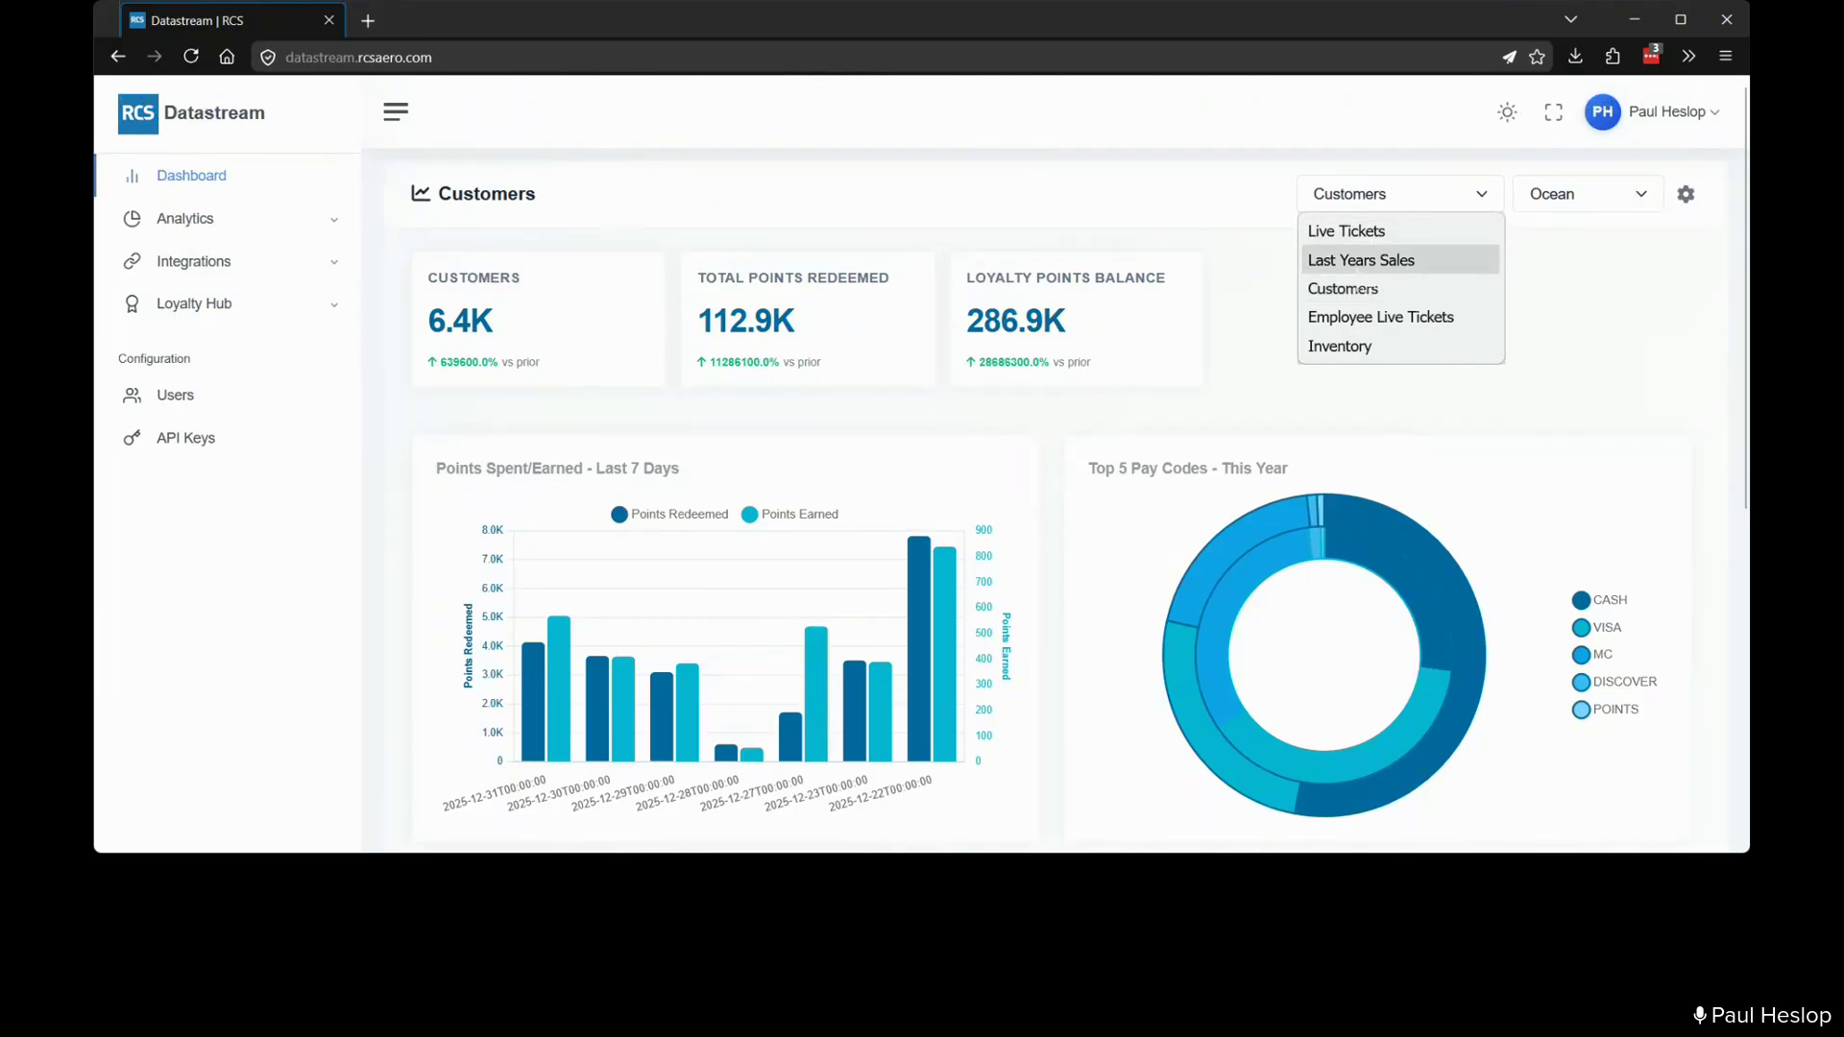
click(1361, 259)
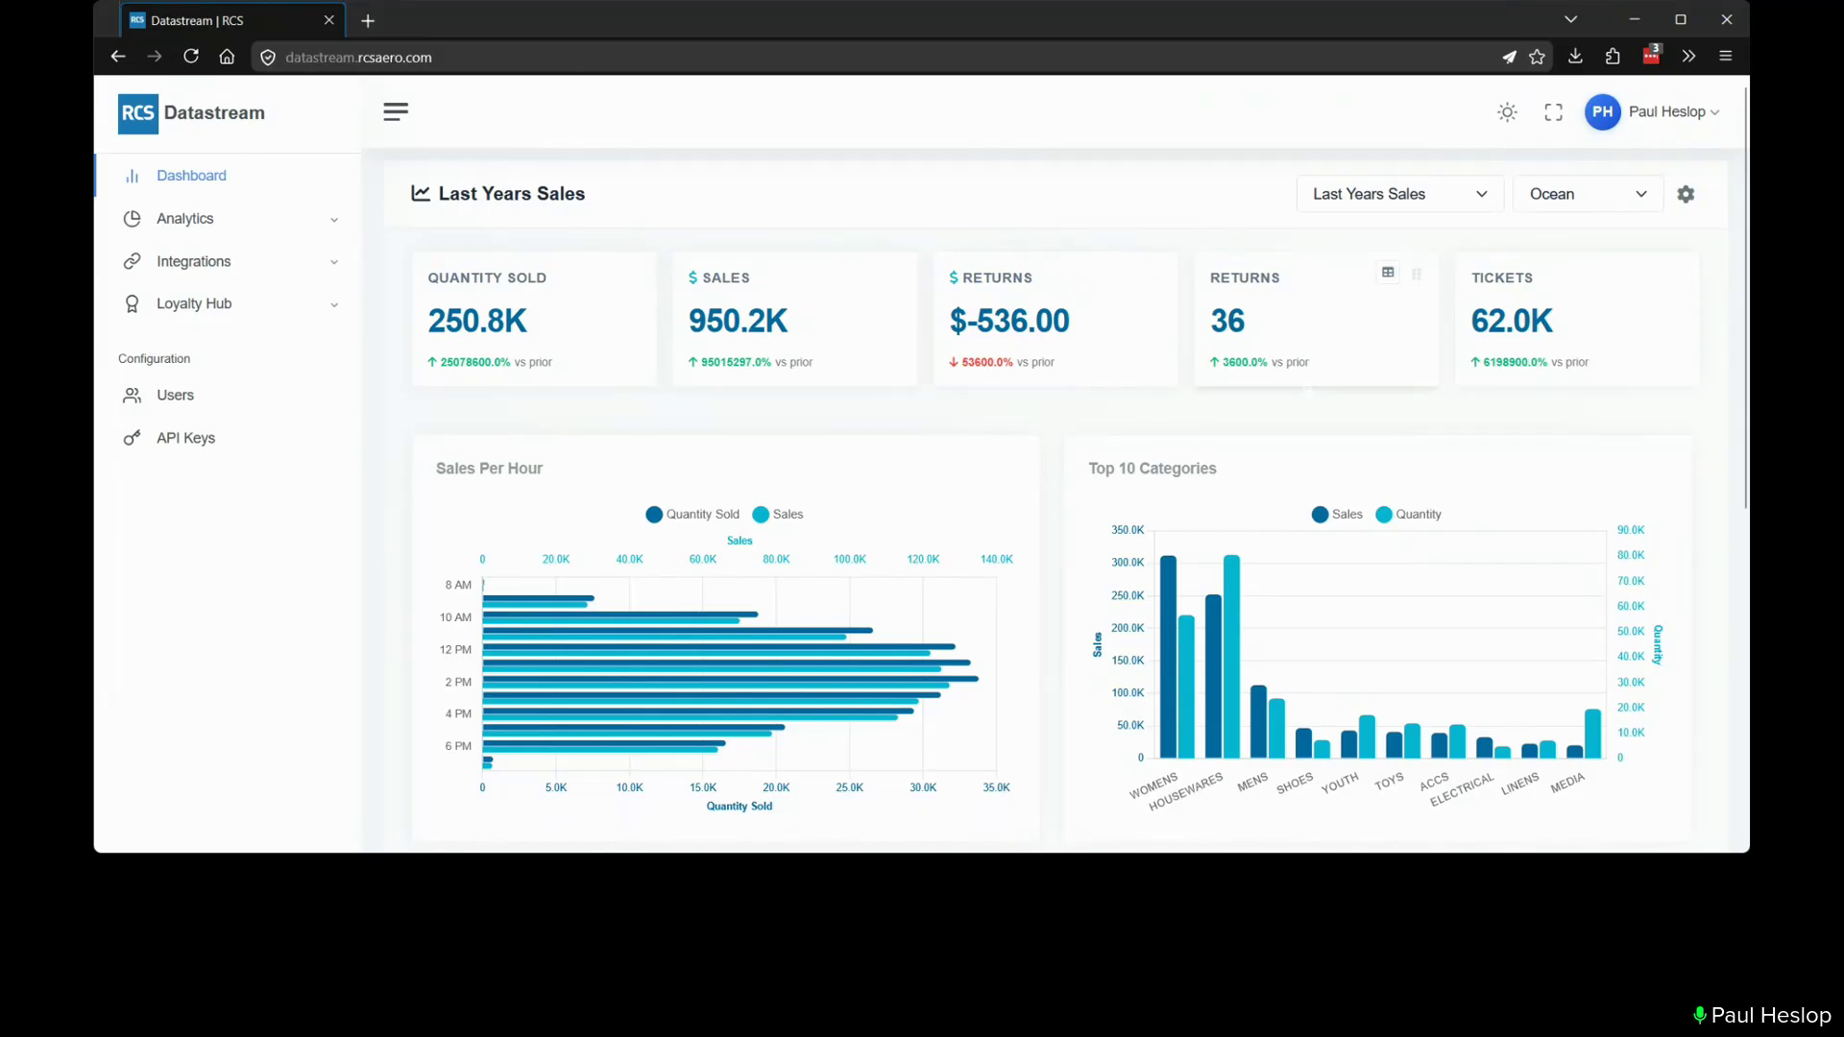
scroll(1316, 326, down, 6)
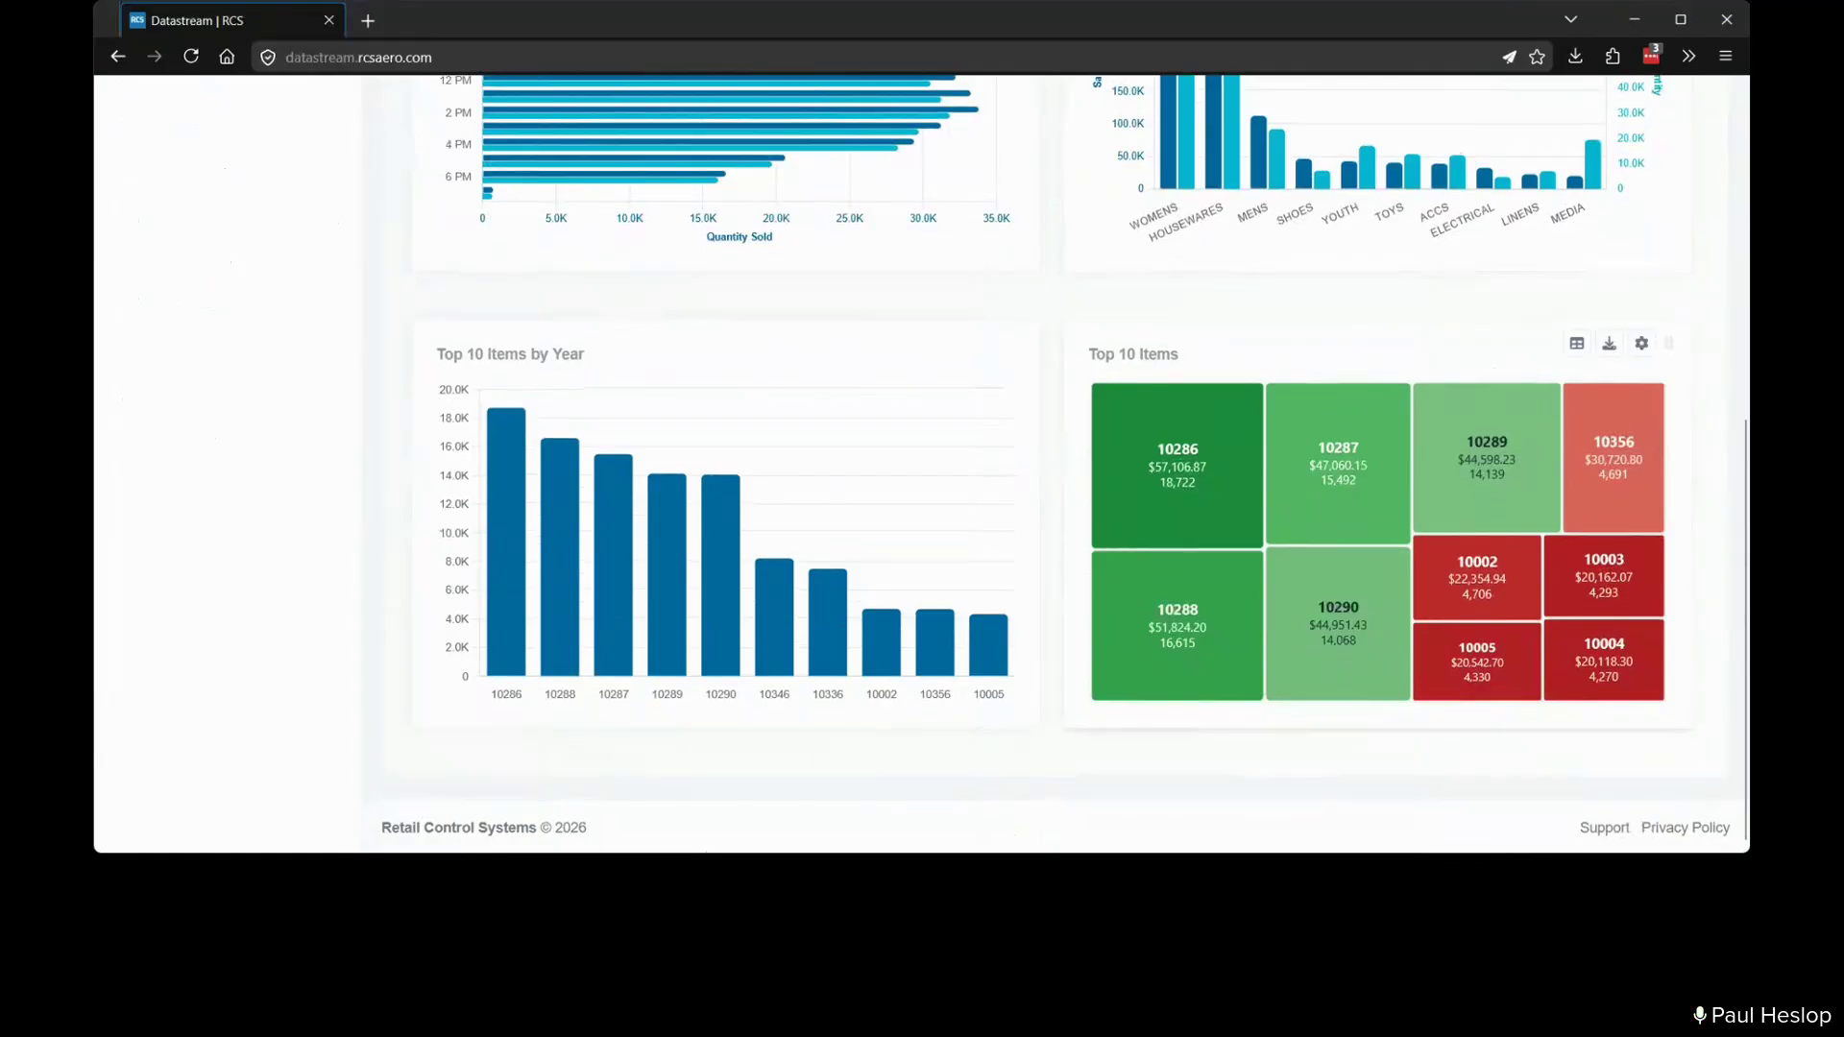
scroll(1316, 327, up, 6)
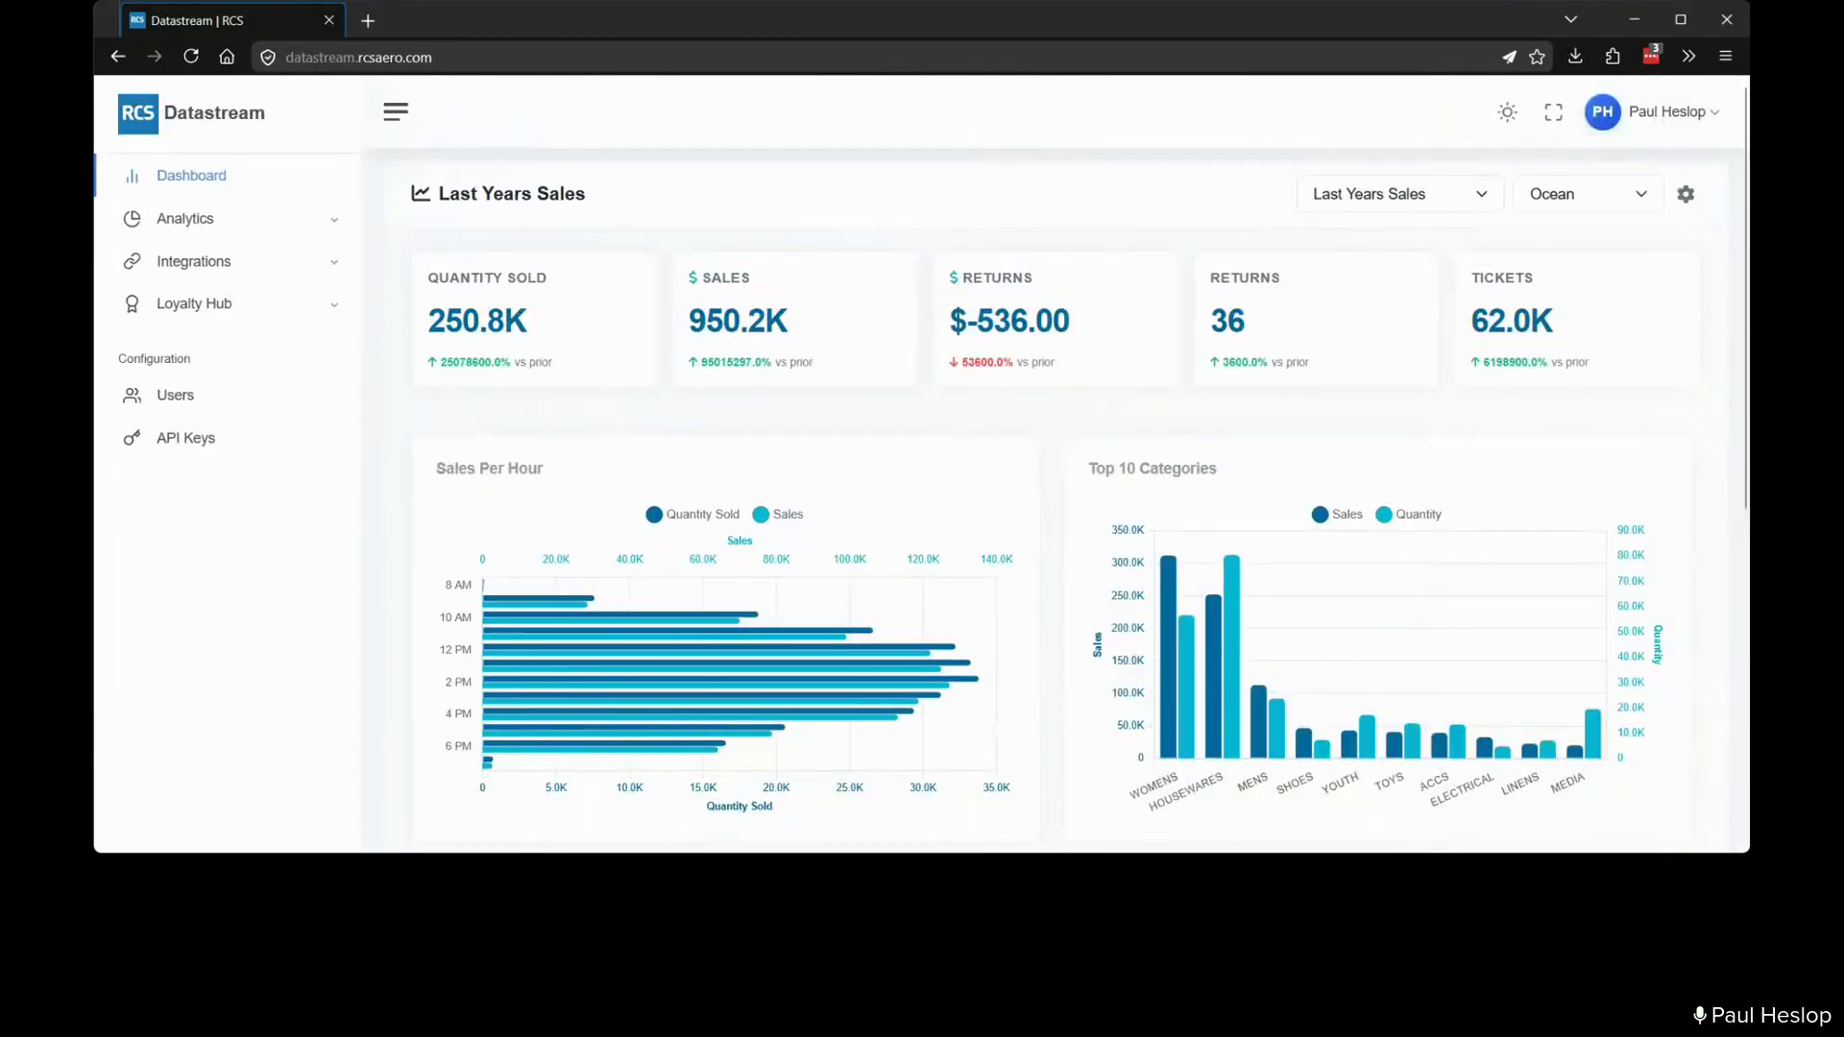
click(1399, 194)
click(1364, 260)
- Try the High Contrast colour theme on Live Tickets, then return to Ocean after a reload
click(1587, 194)
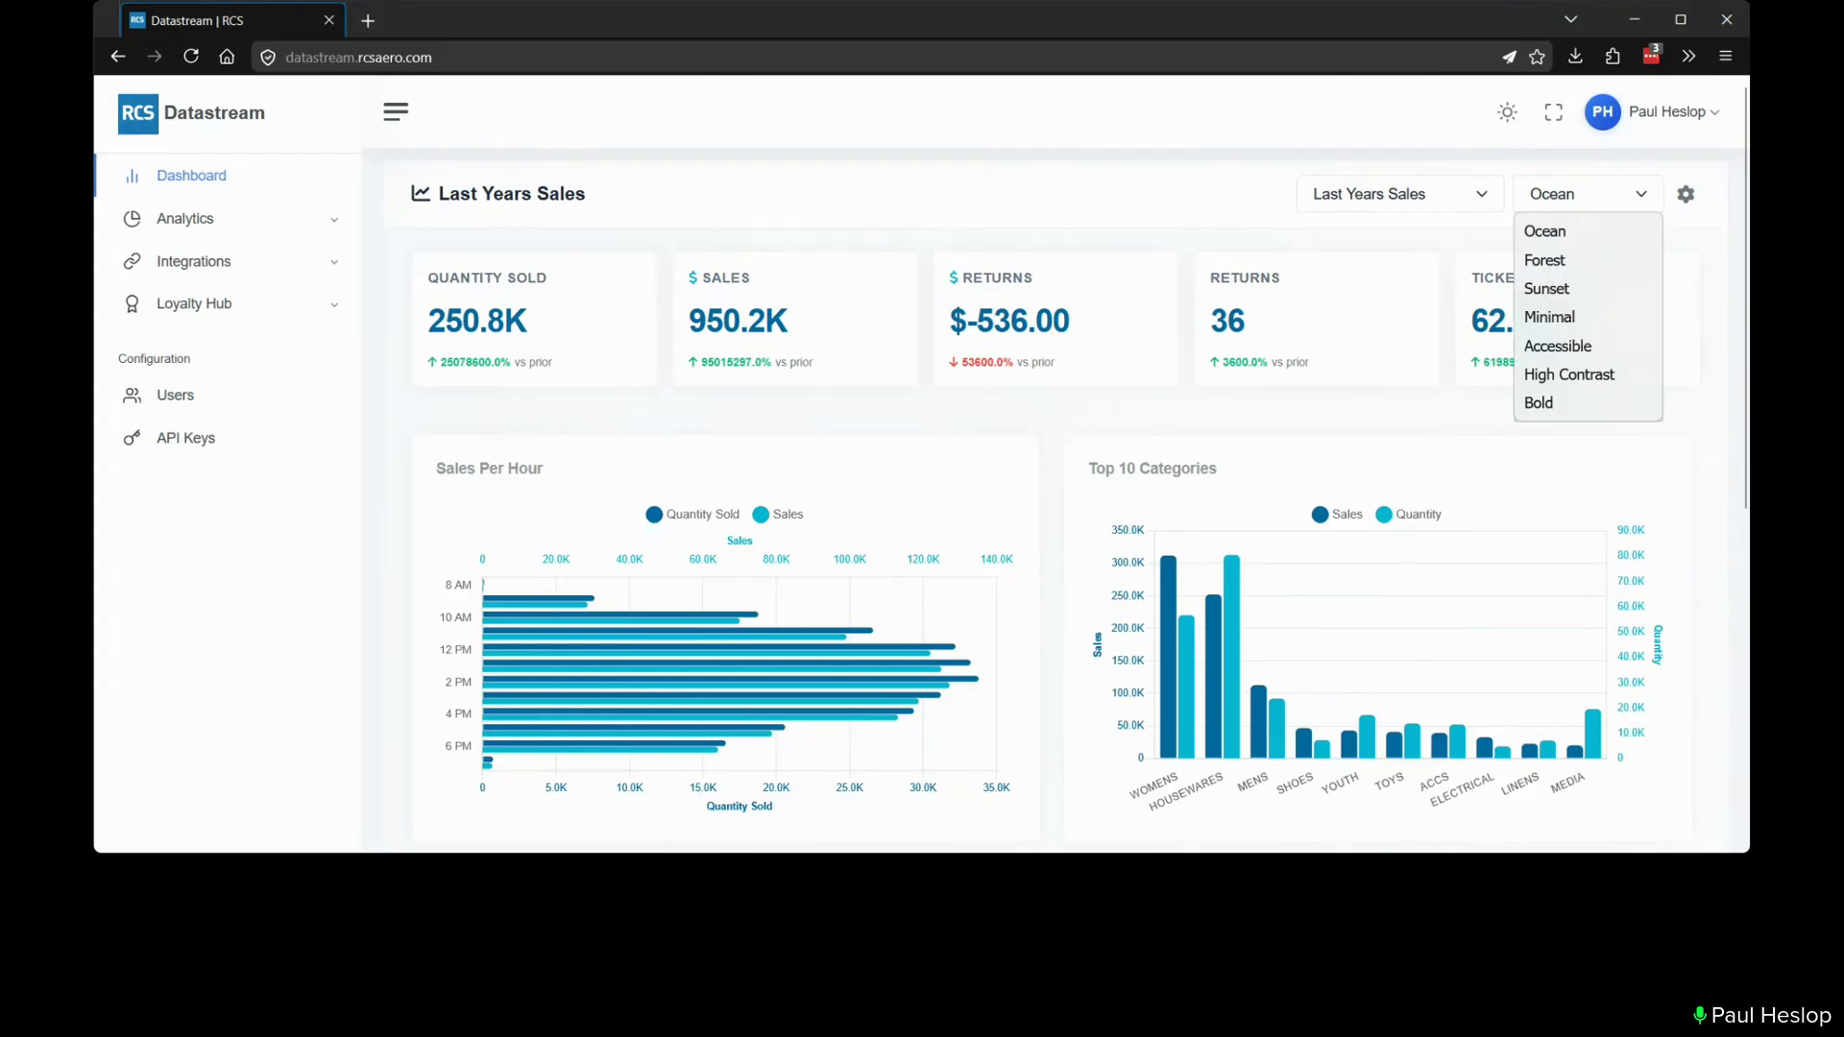
key(Escape)
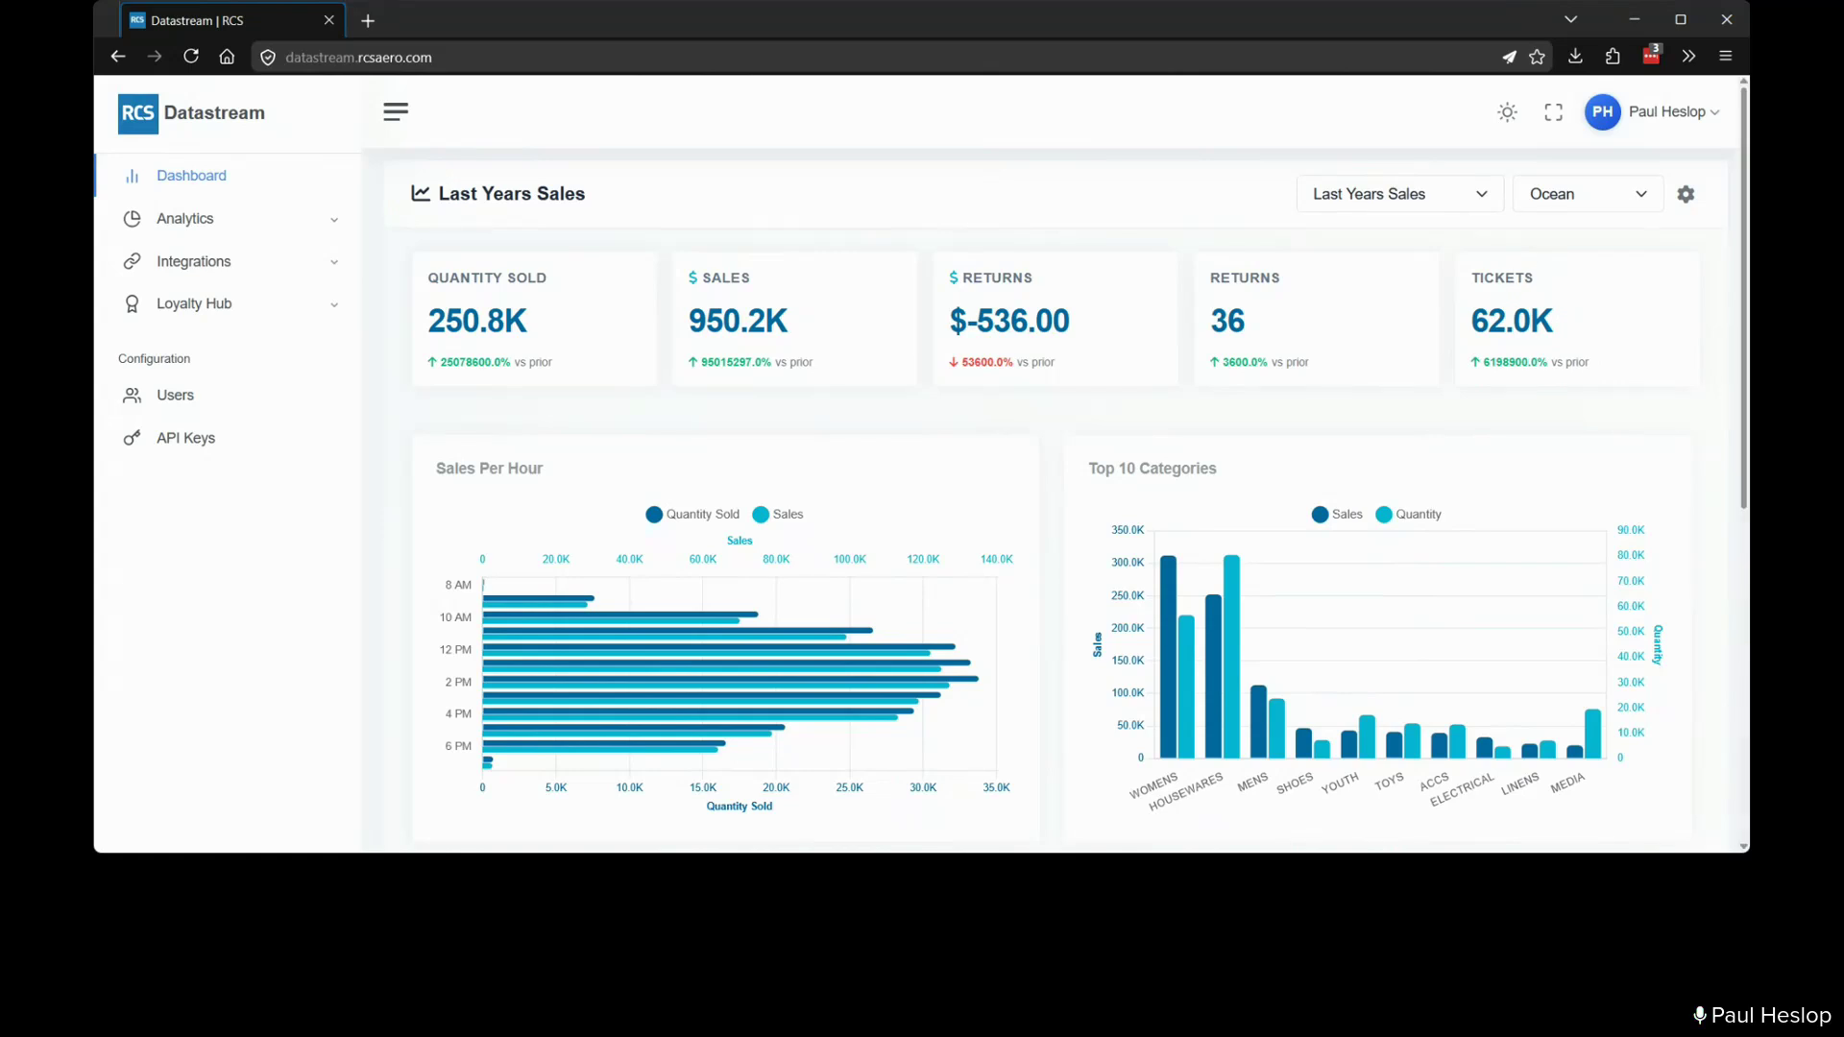
click(1575, 195)
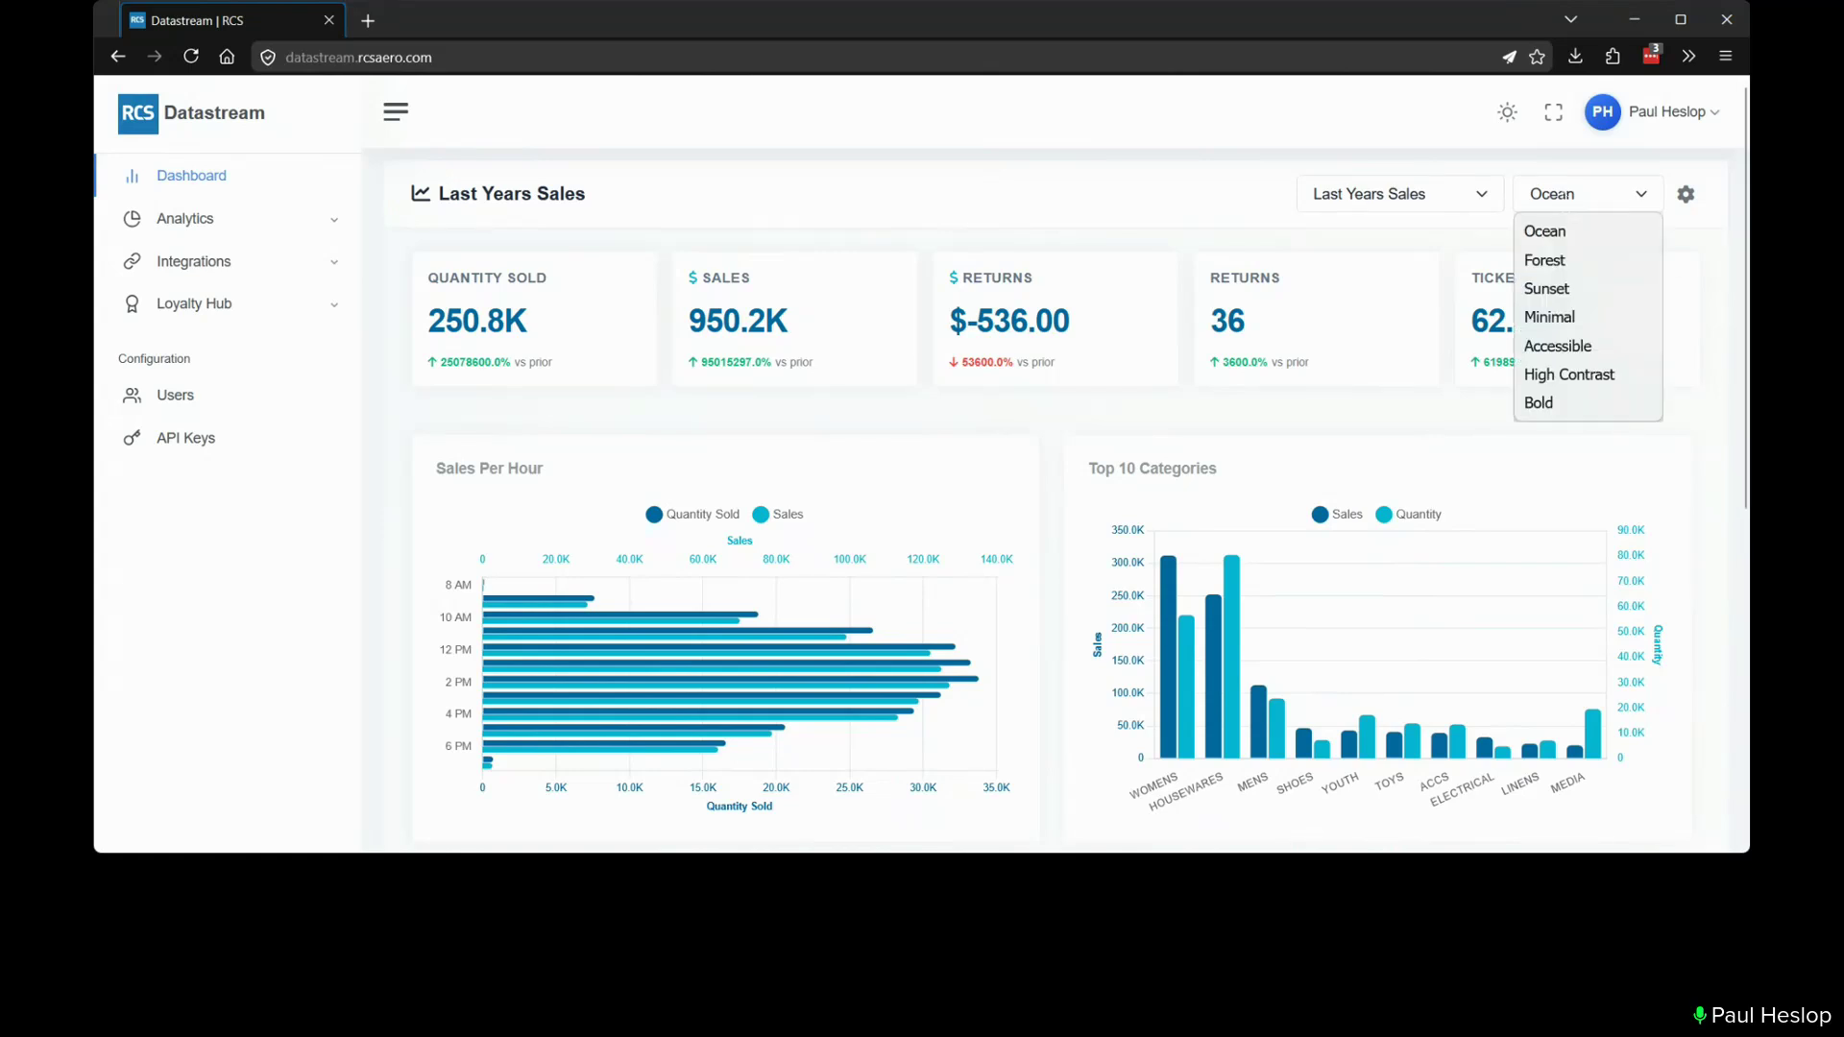
click(1569, 374)
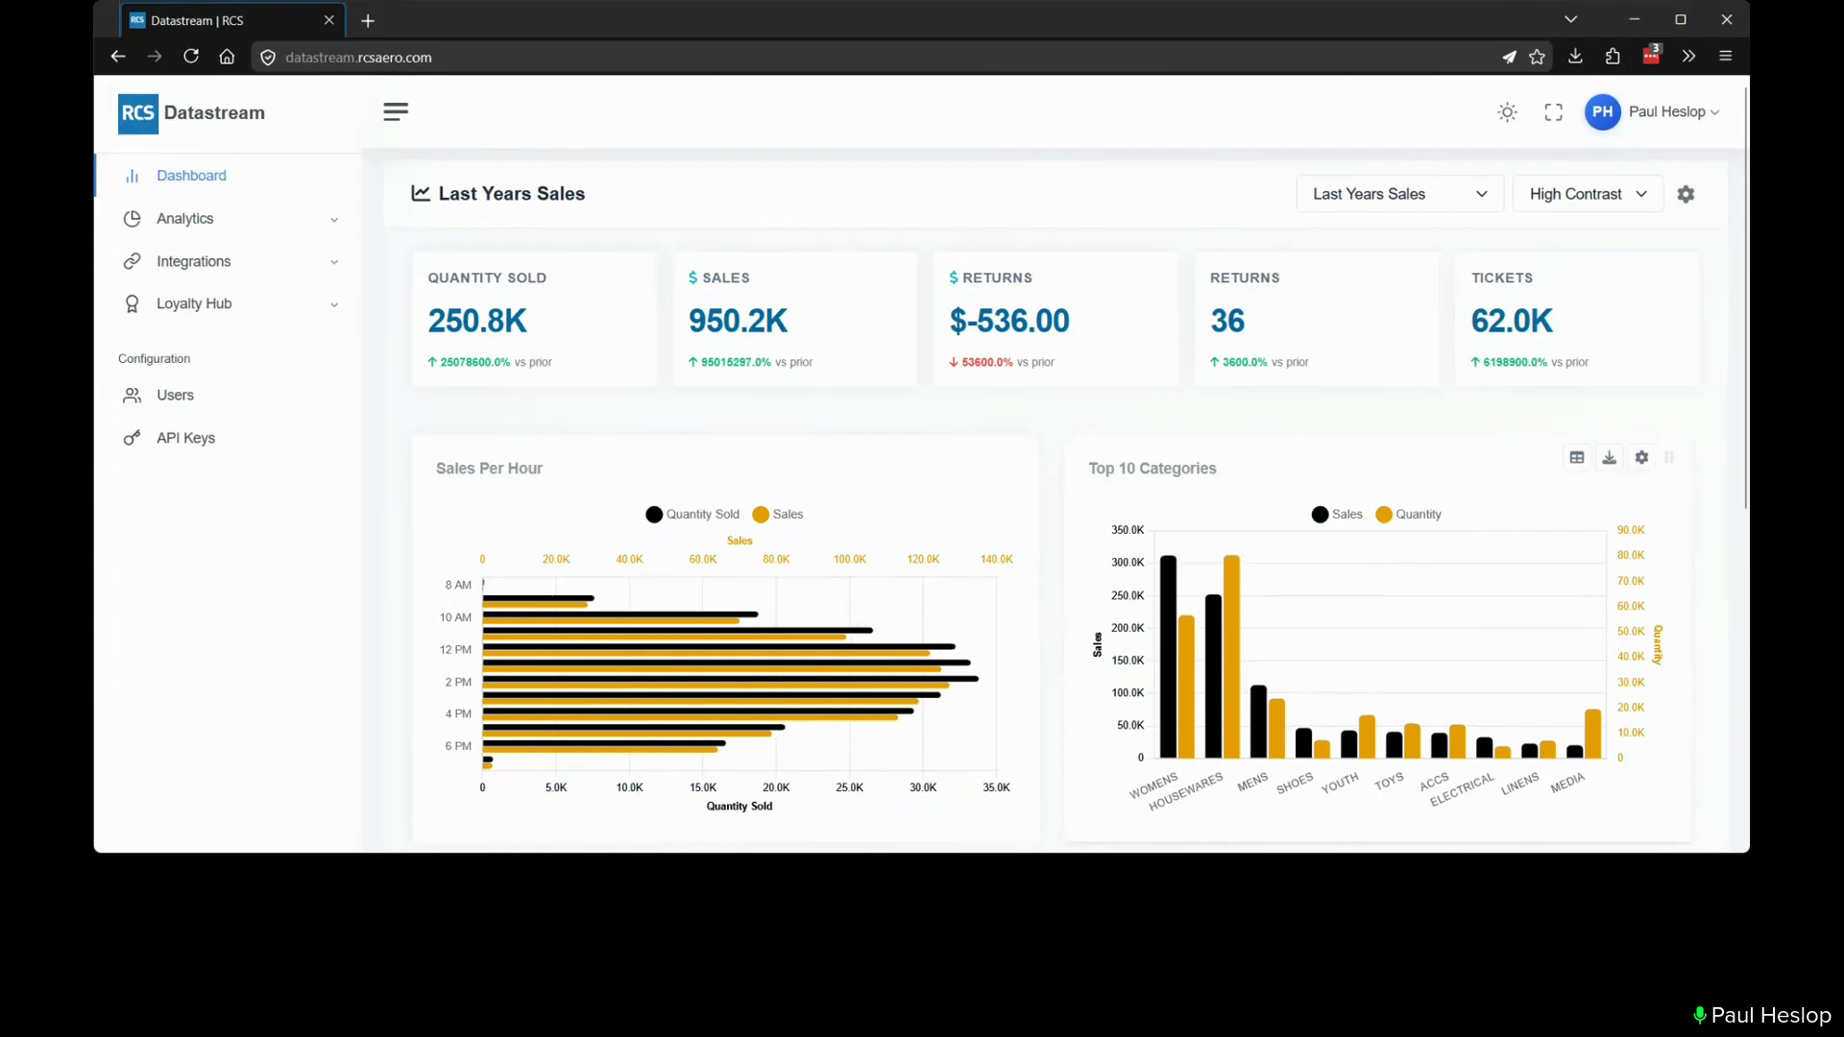
click(1575, 195)
click(1551, 230)
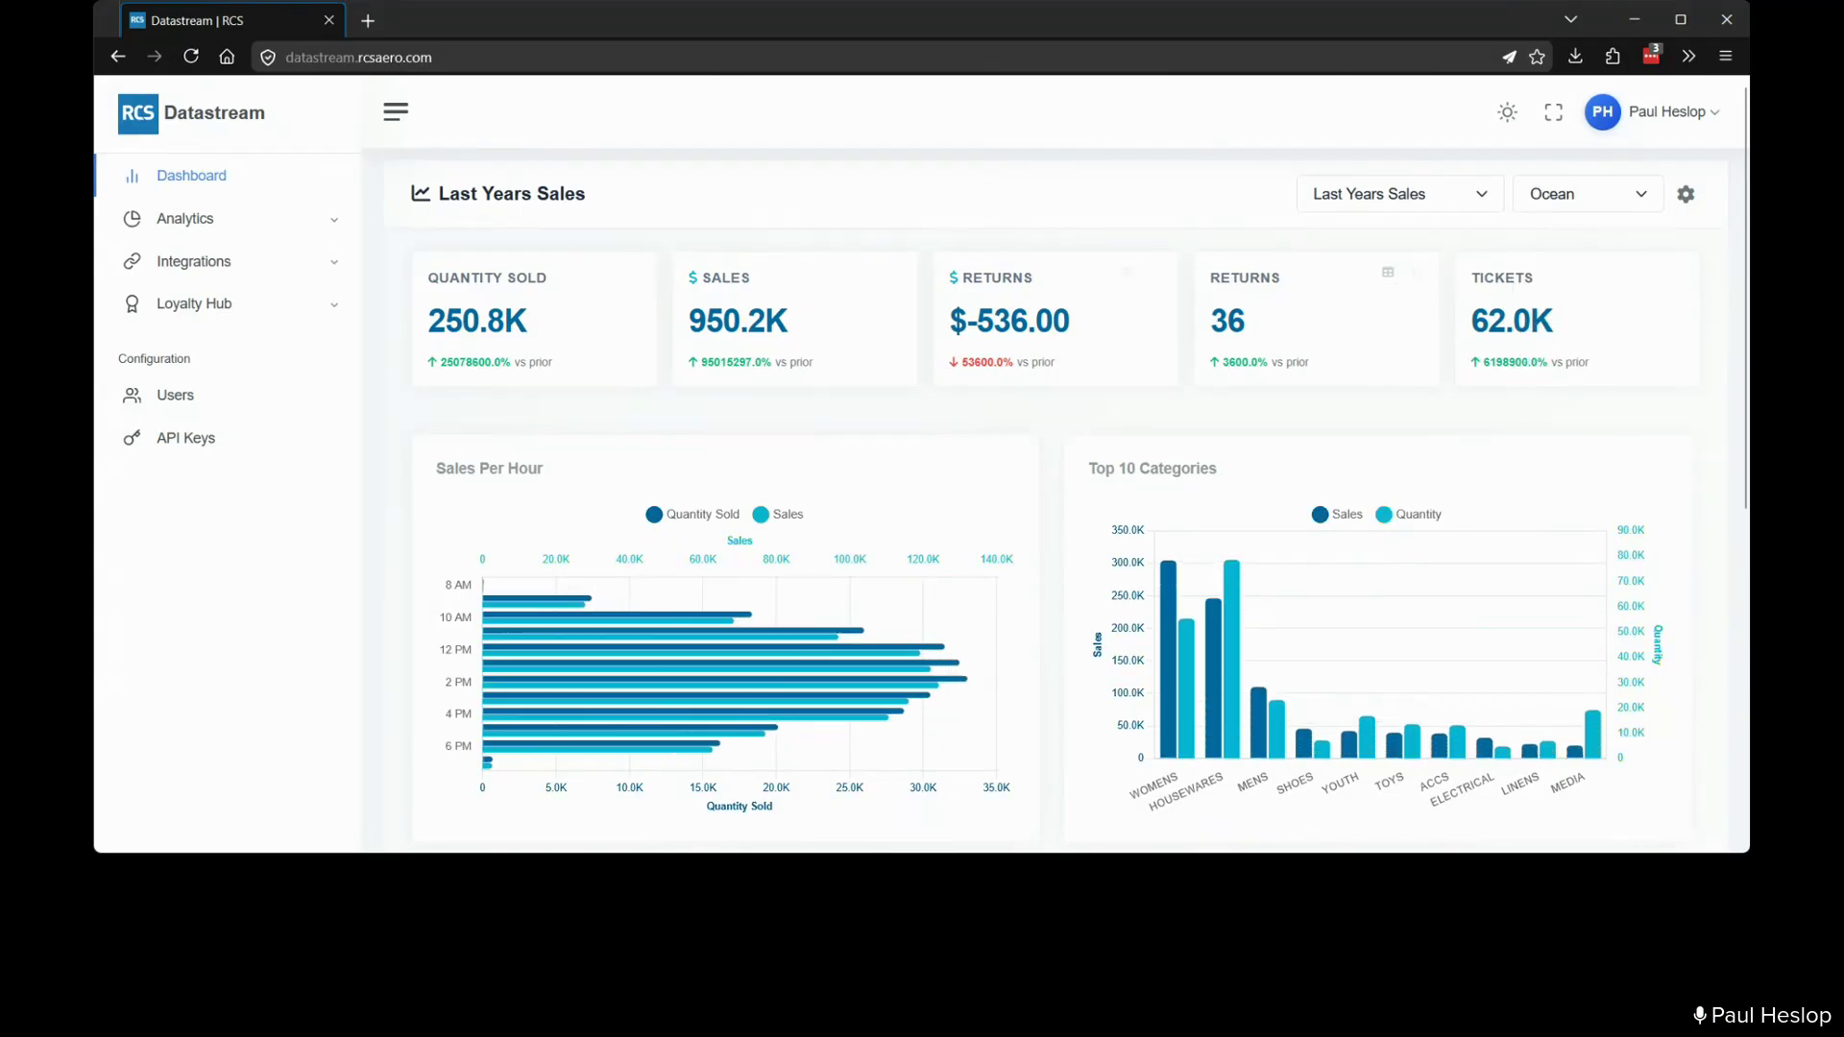
click(1575, 195)
click(1569, 374)
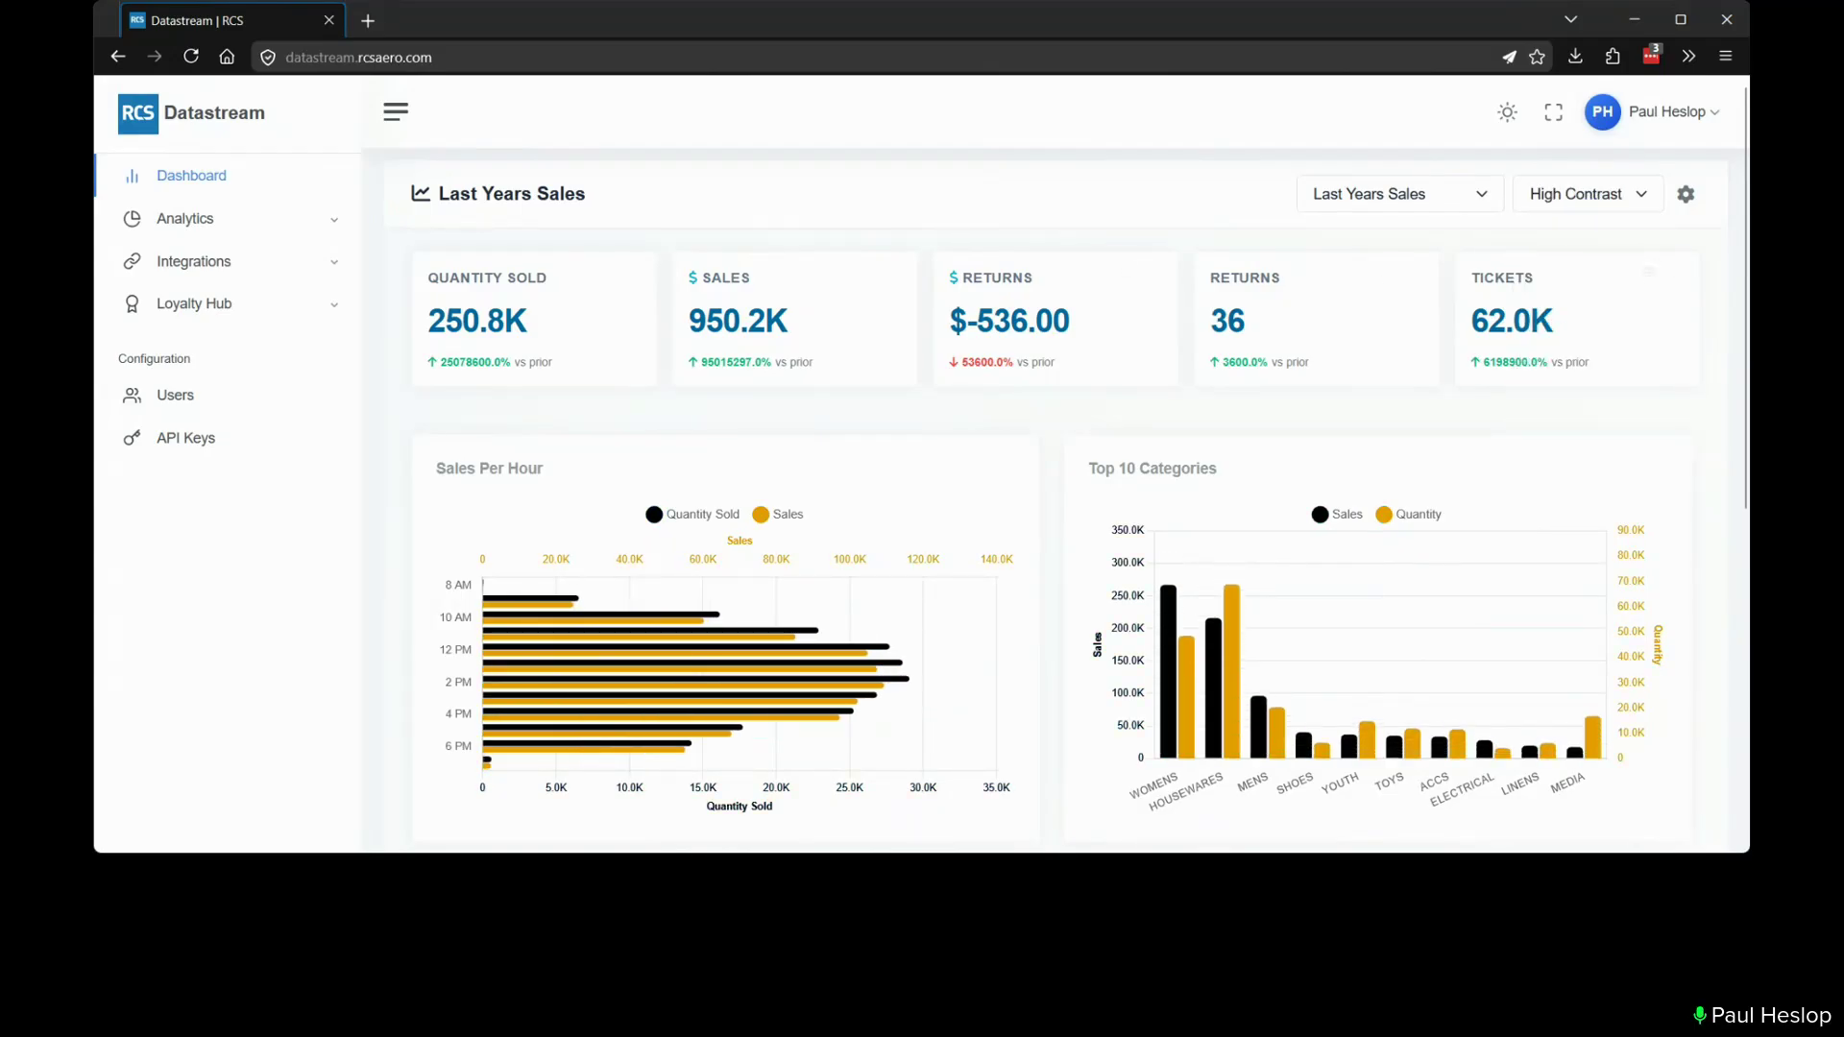
click(191, 56)
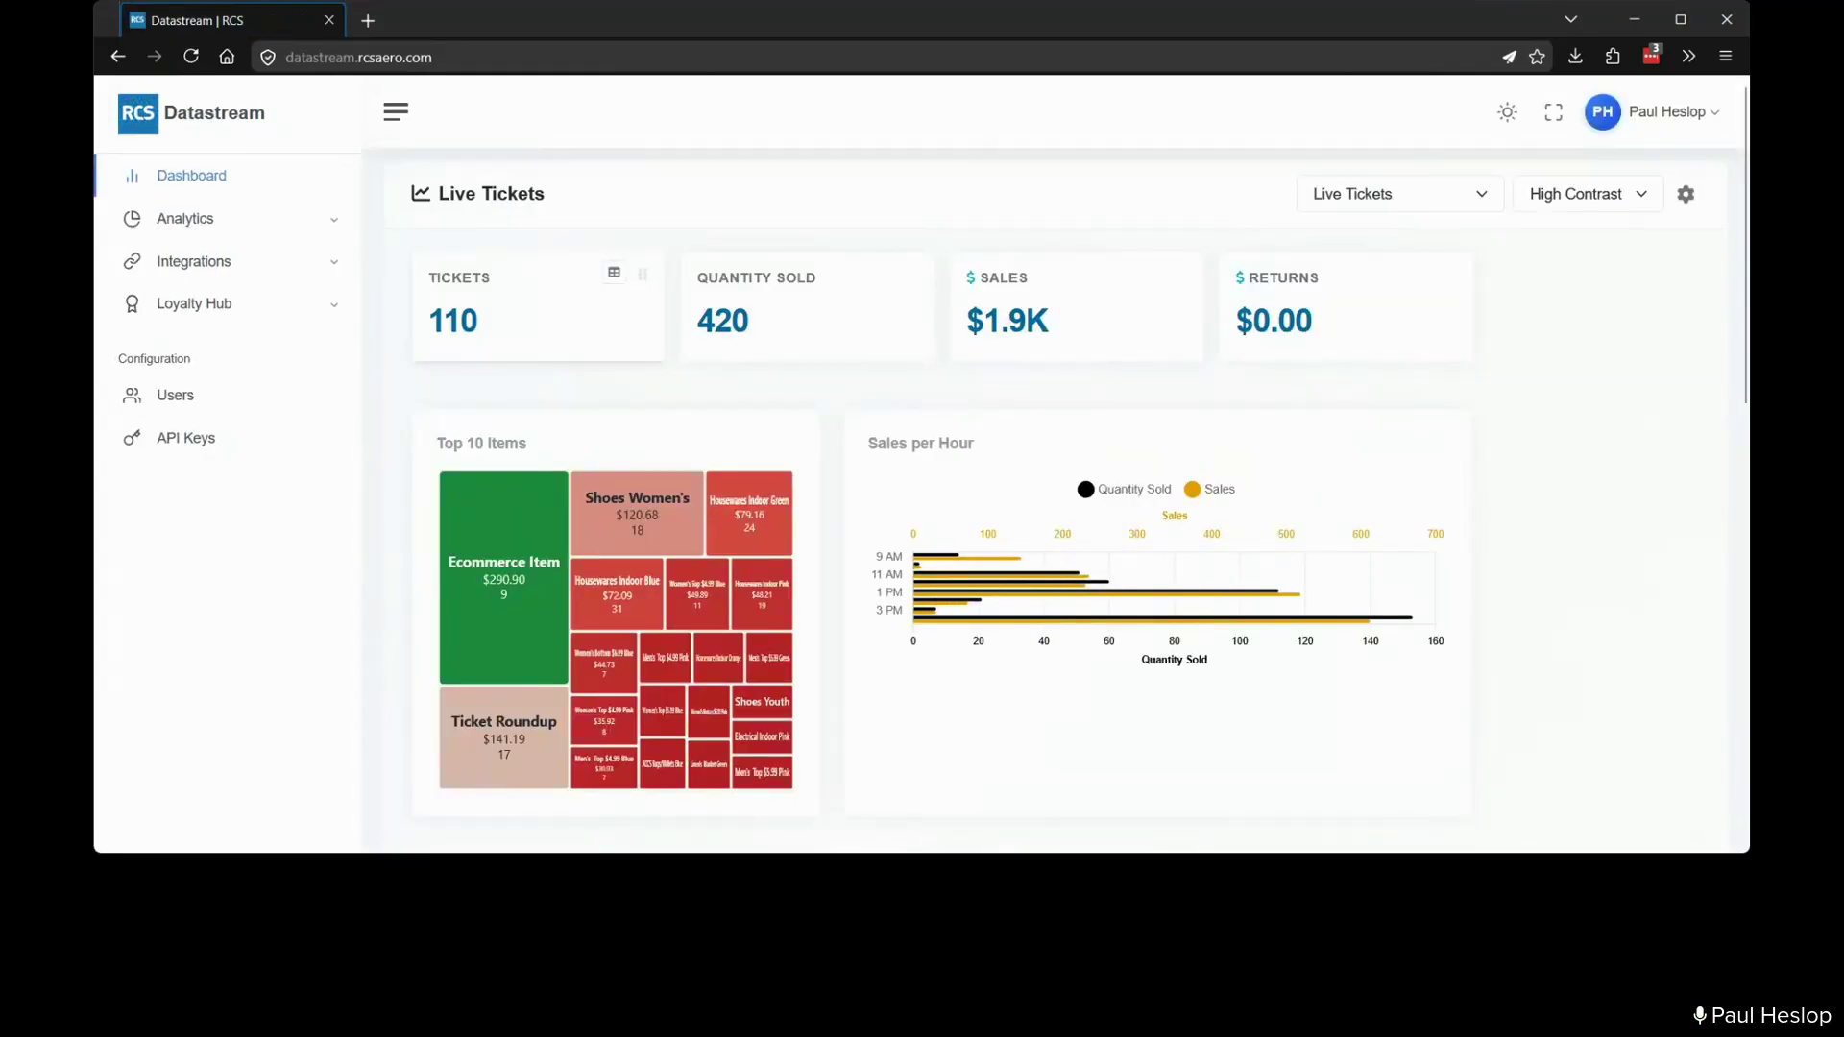
click(1587, 194)
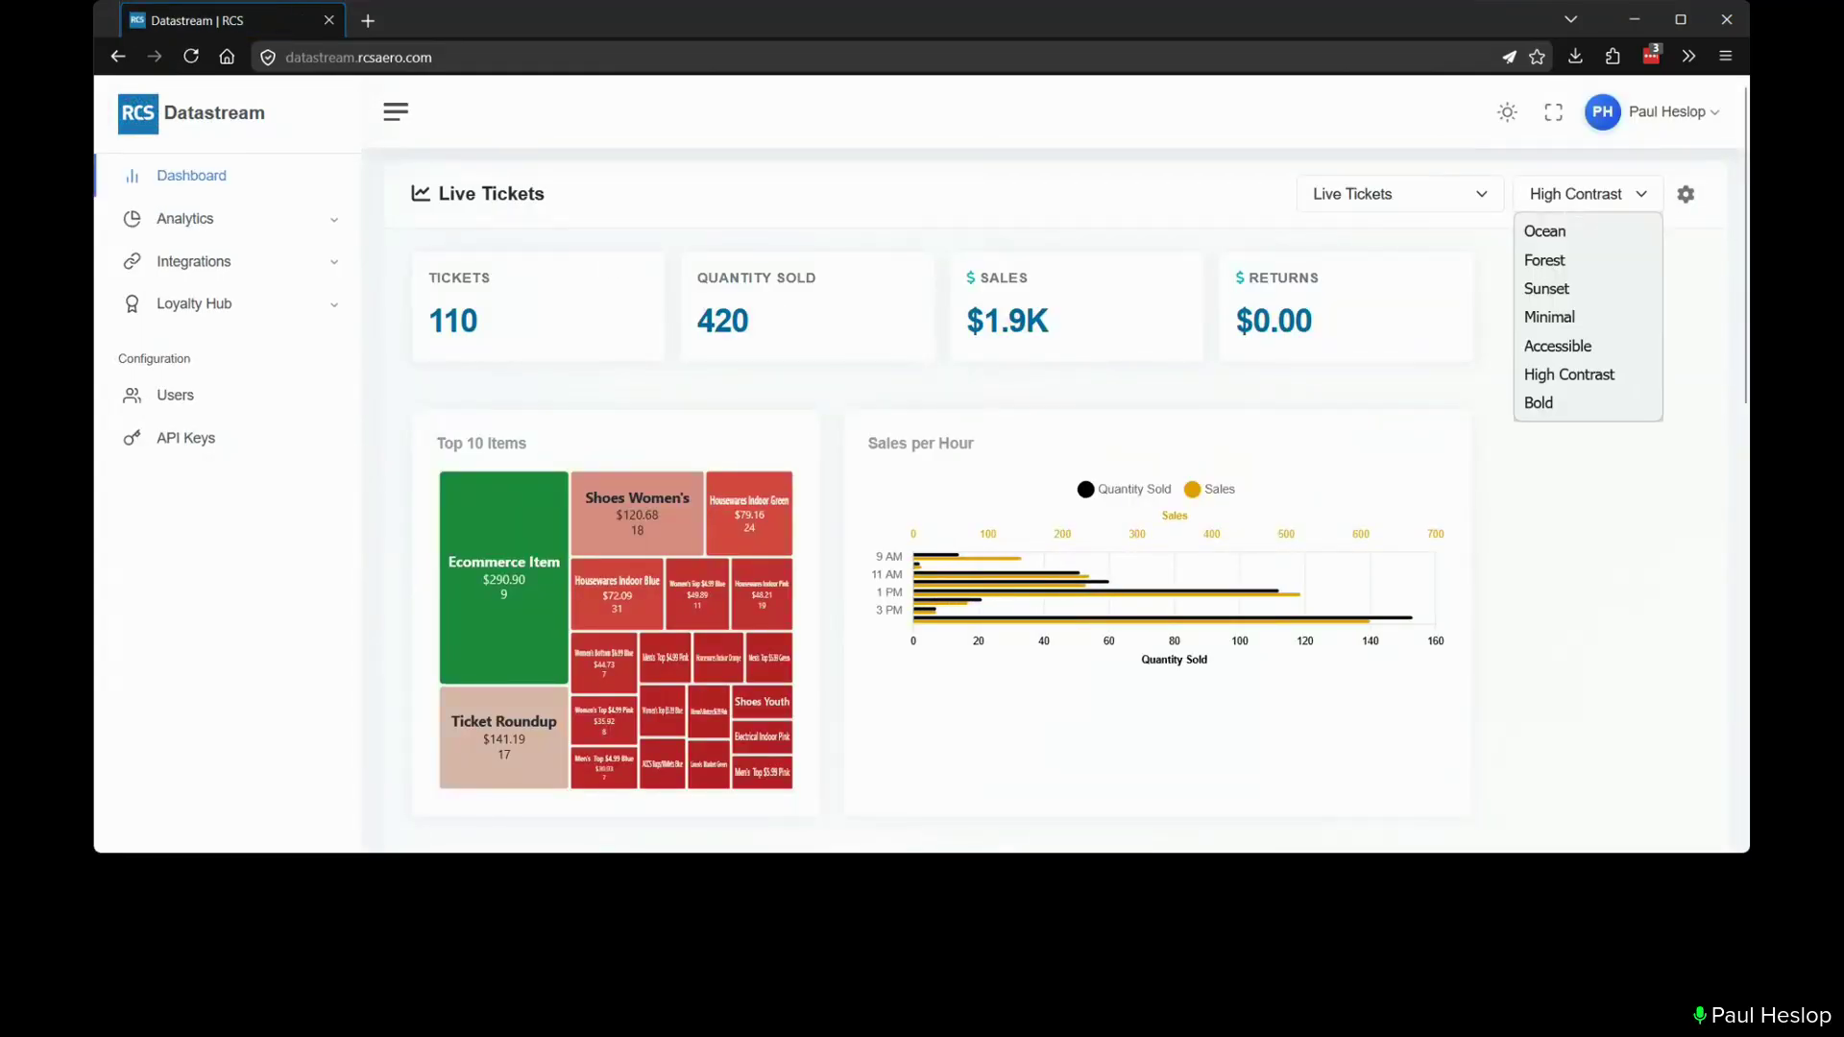
click(1544, 231)
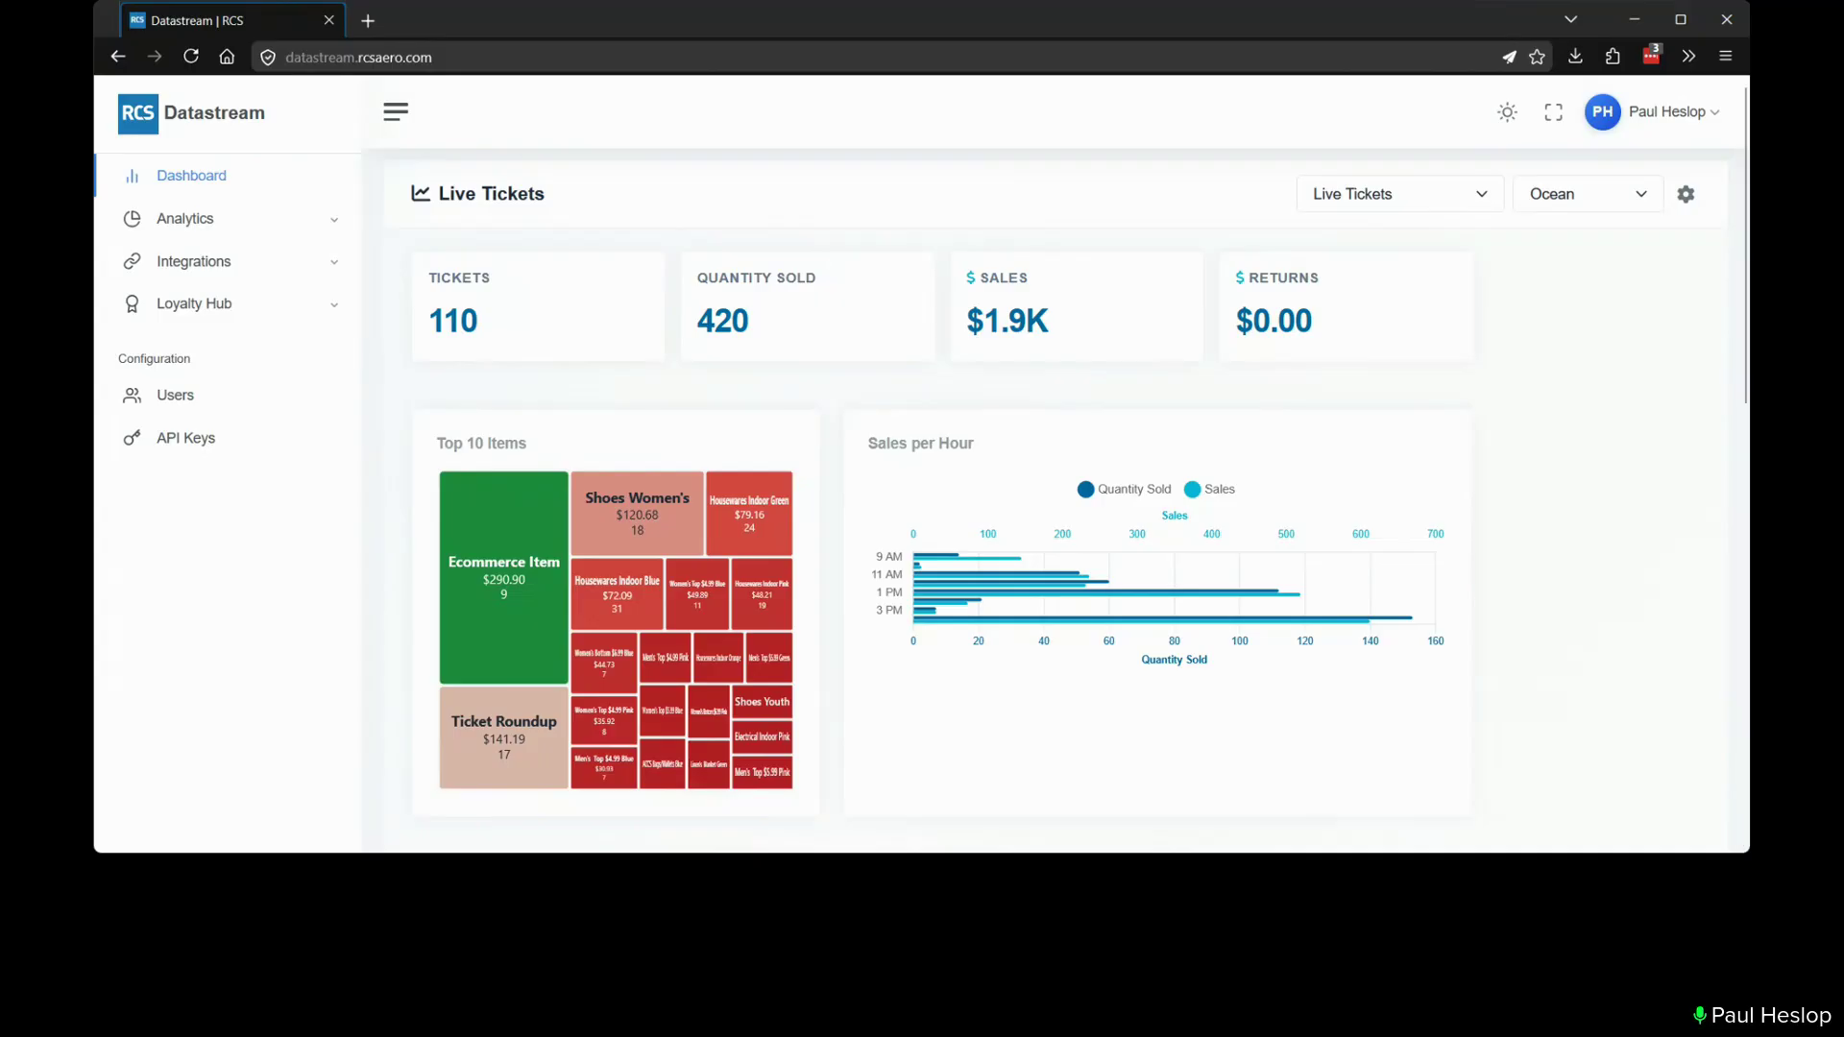
- Browse the Dashboard Options' available charts, including Low Stock Items, and bring up the Clone Dashboard form
click(1687, 196)
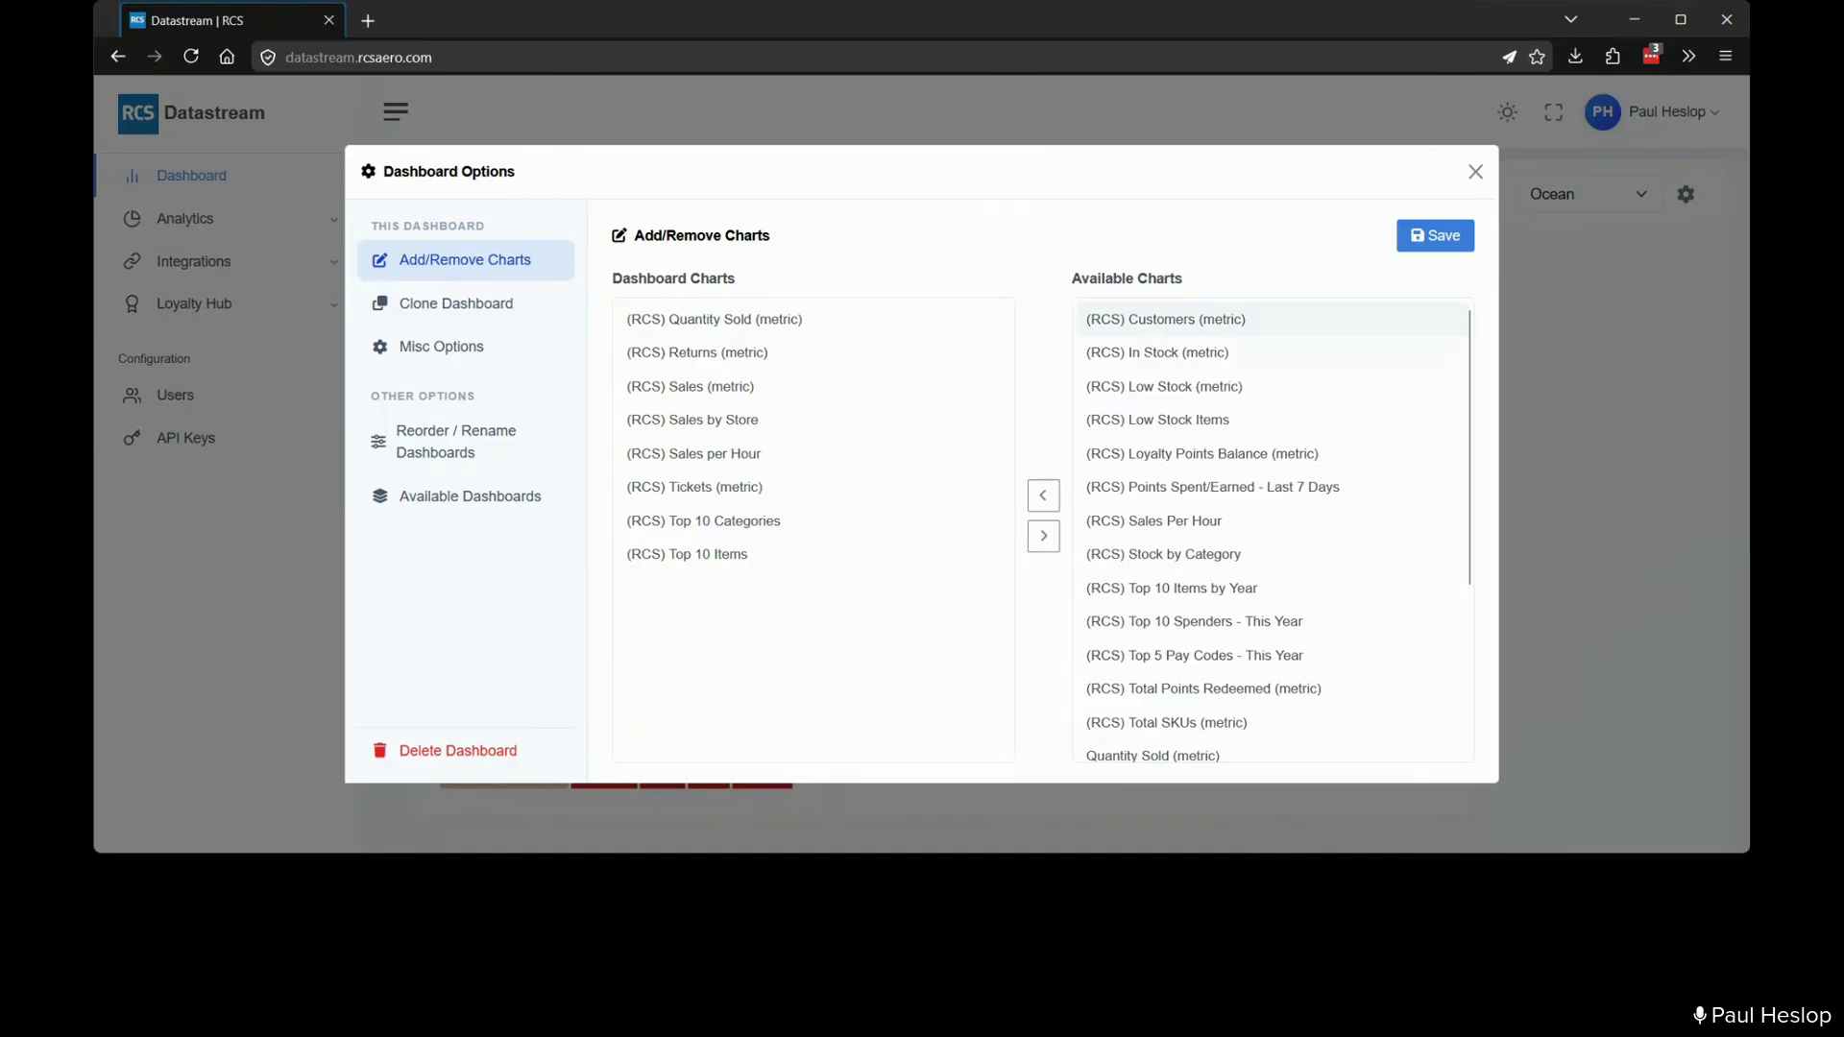
scroll(1173, 419, down, 3)
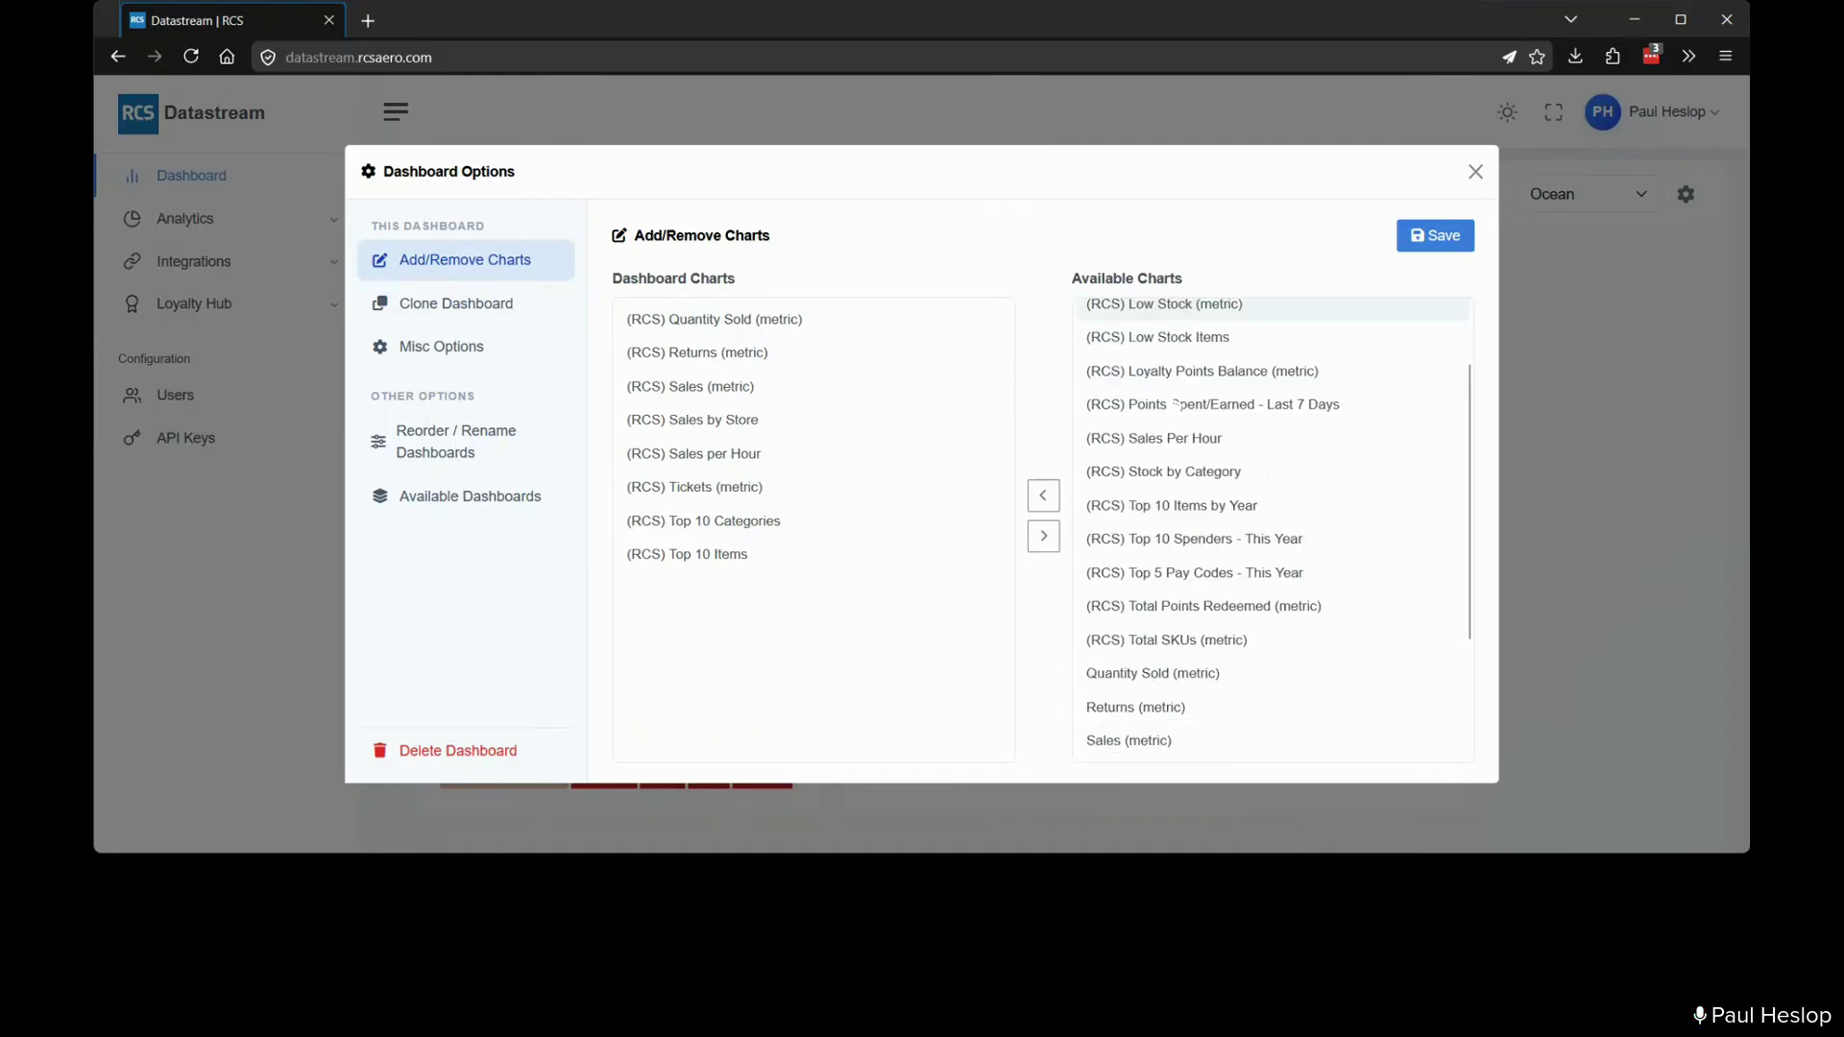
scroll(1191, 450, up, 3)
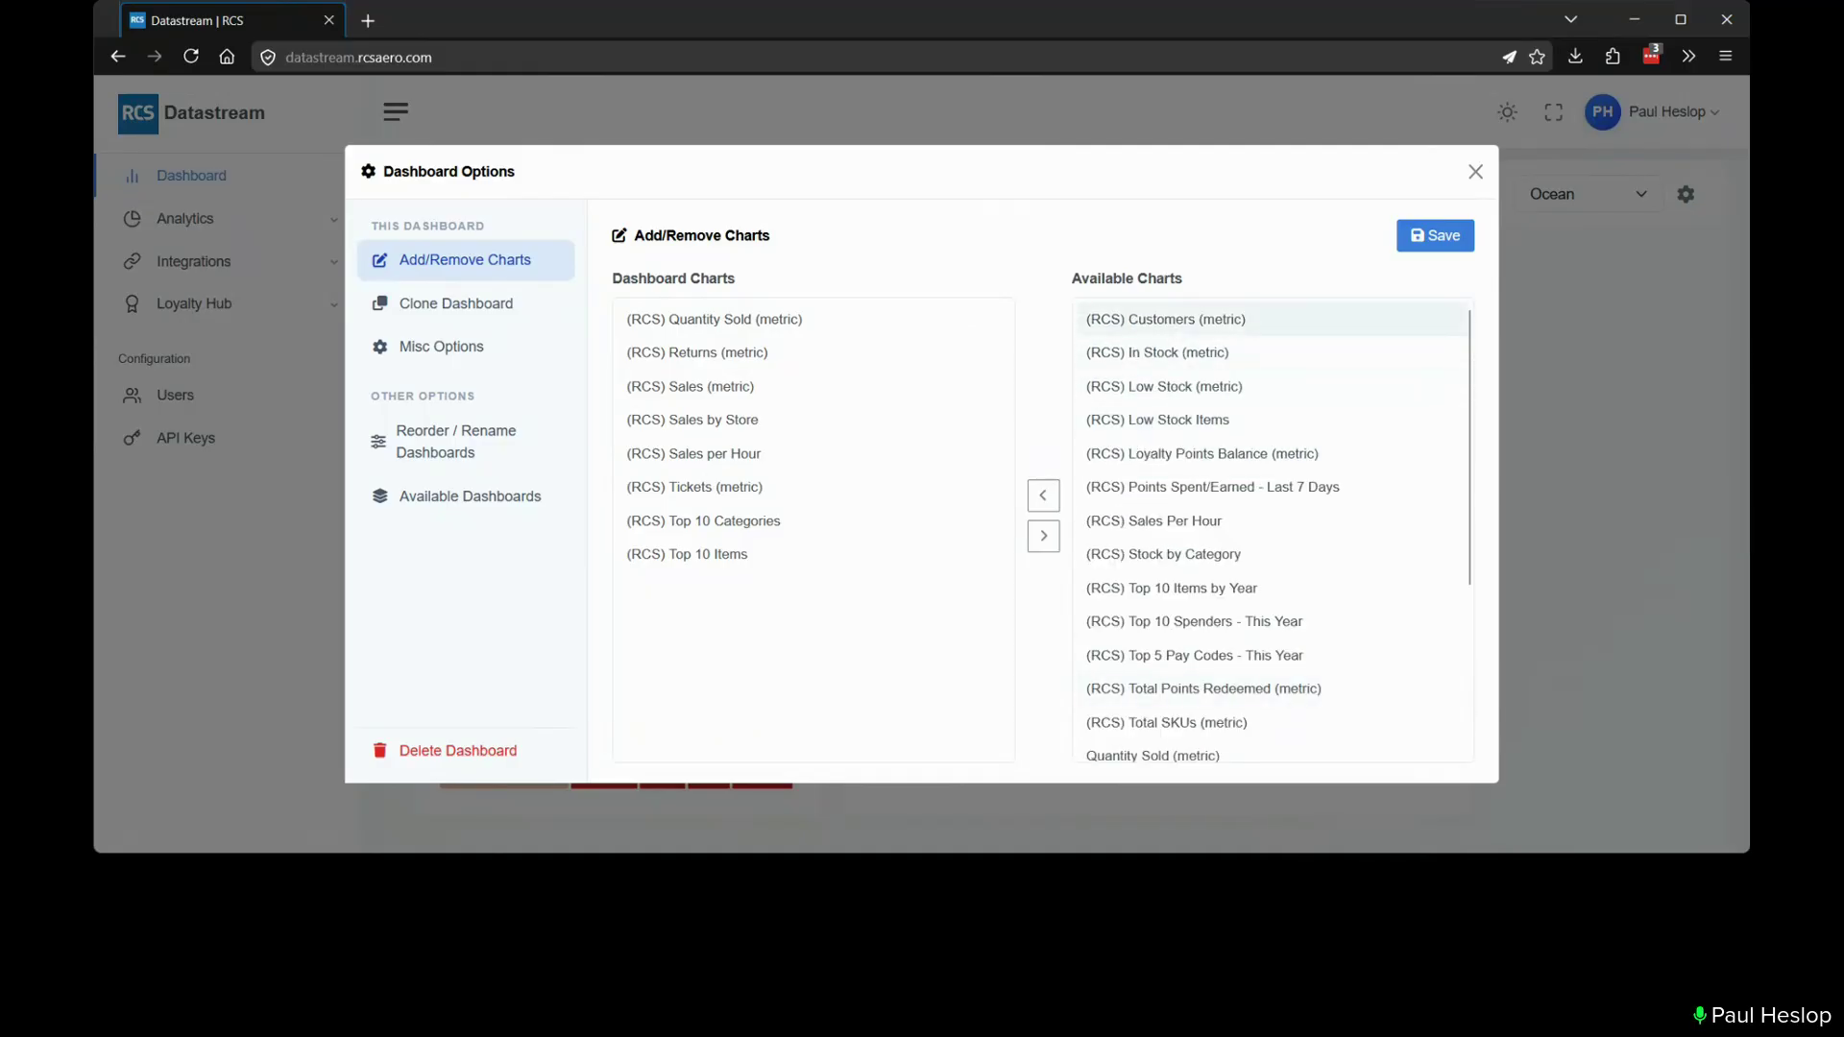
scroll(1191, 453, down, 3)
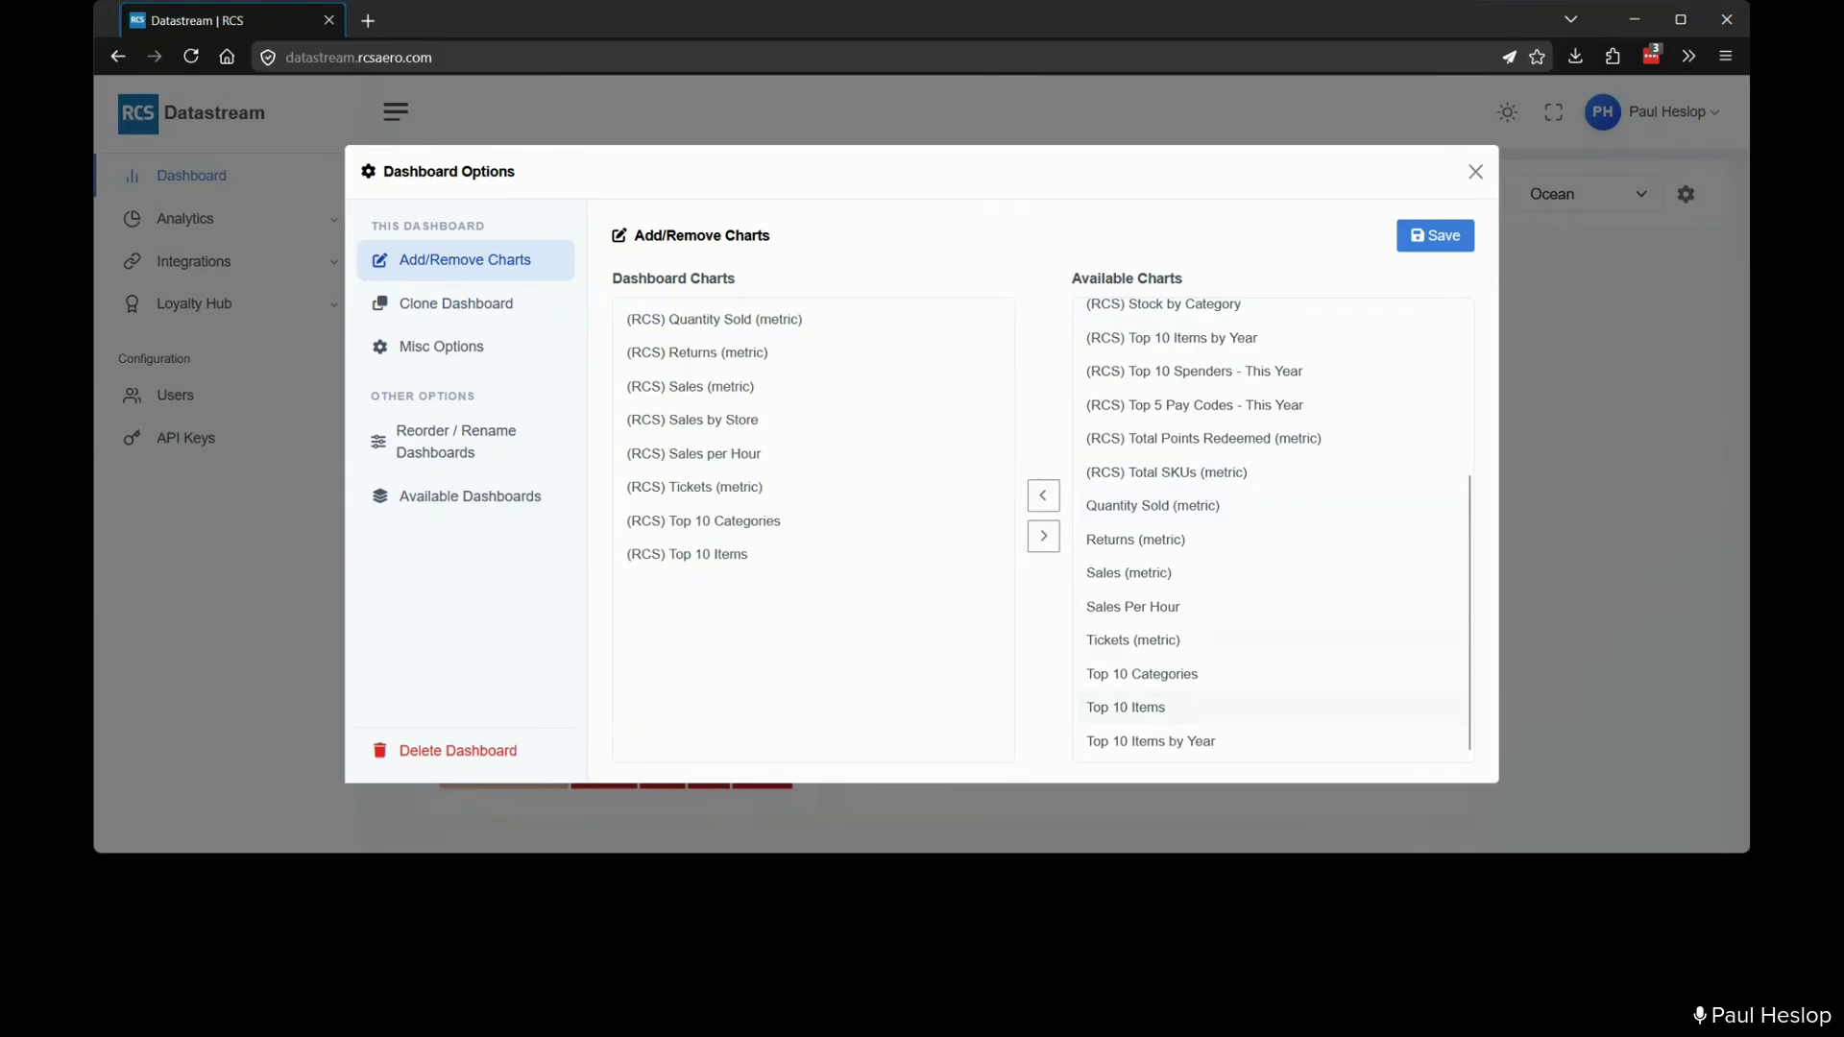
scroll(1200, 438, up, 3)
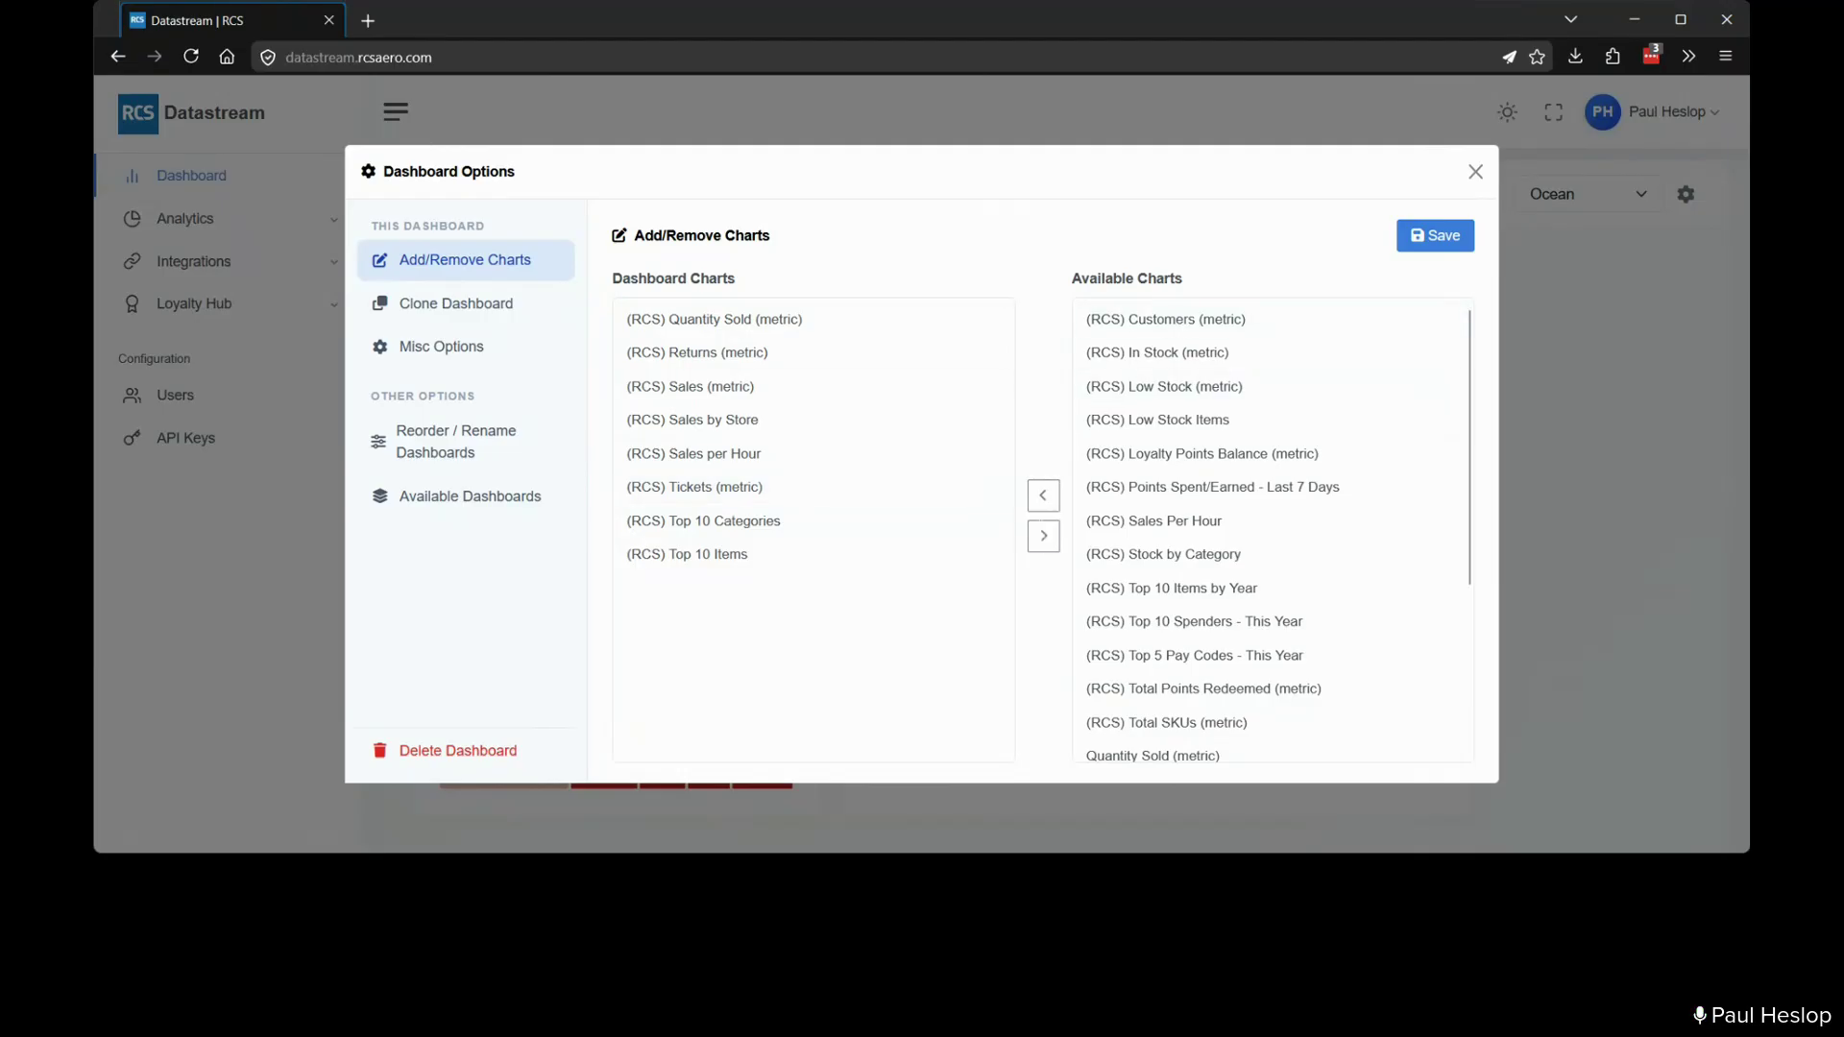
click(1170, 422)
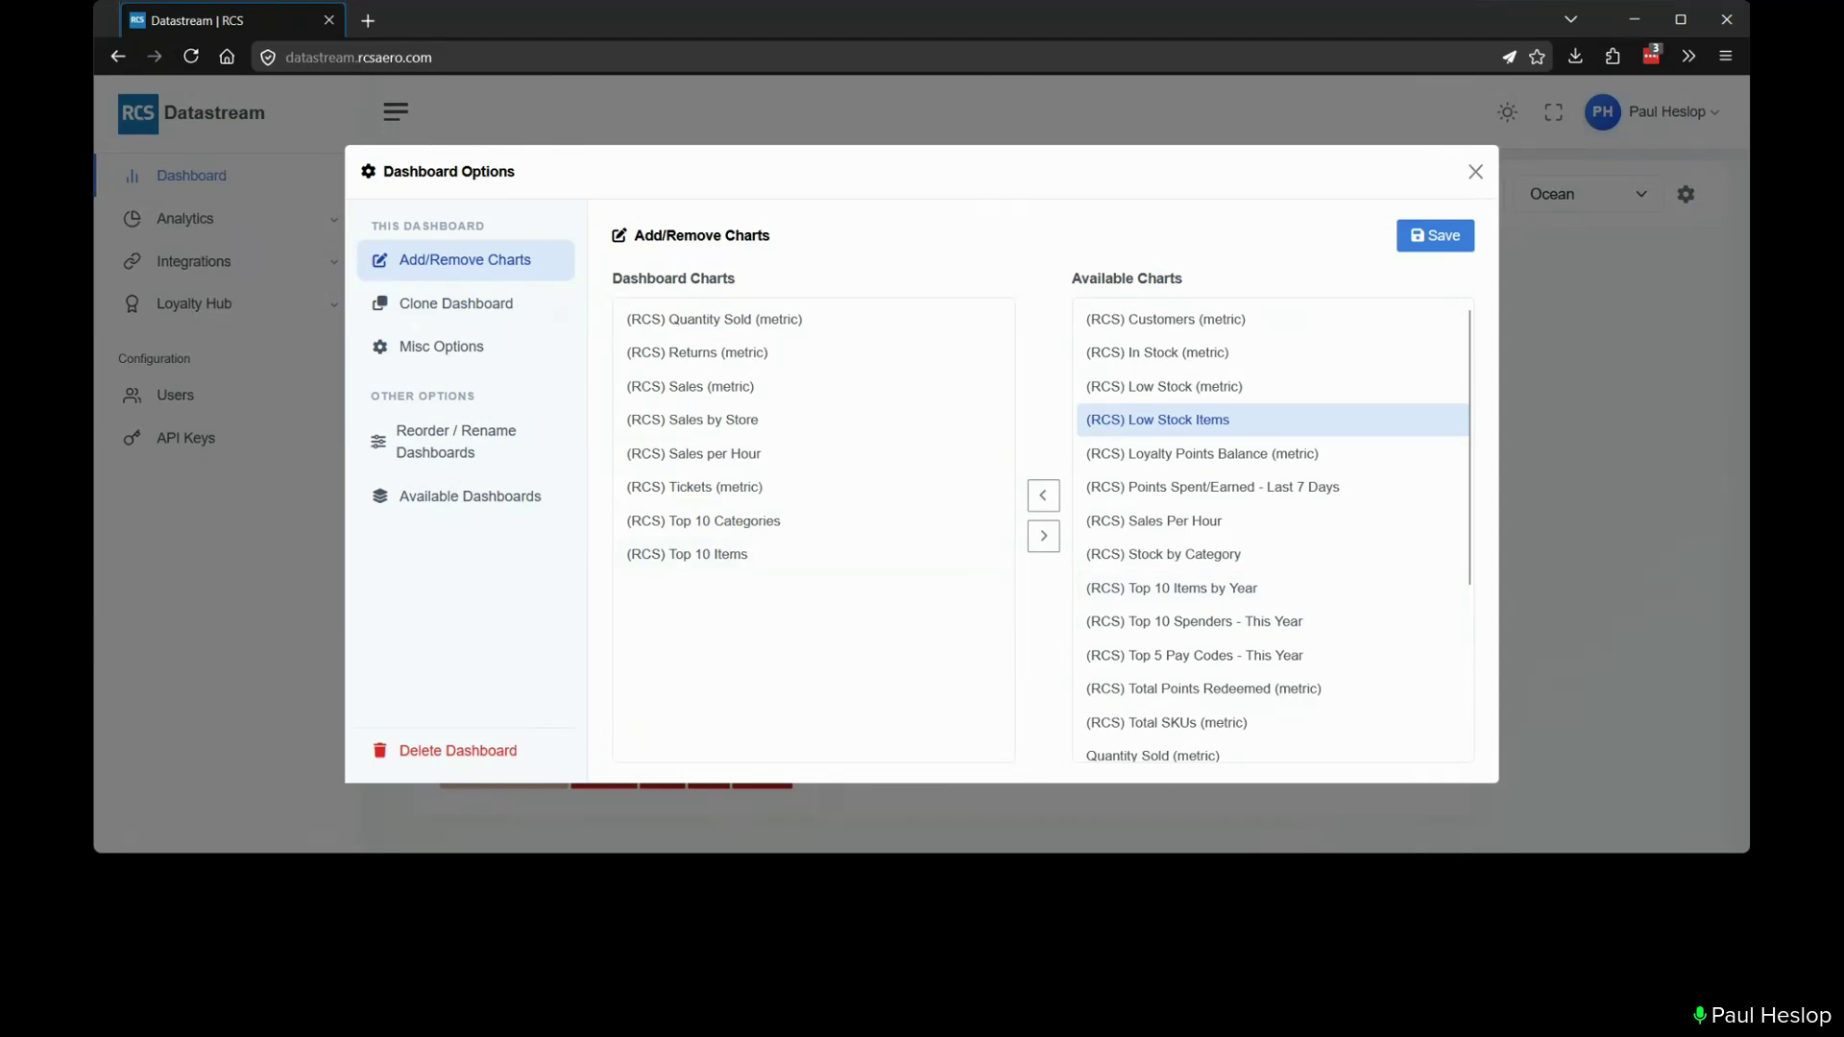
click(468, 317)
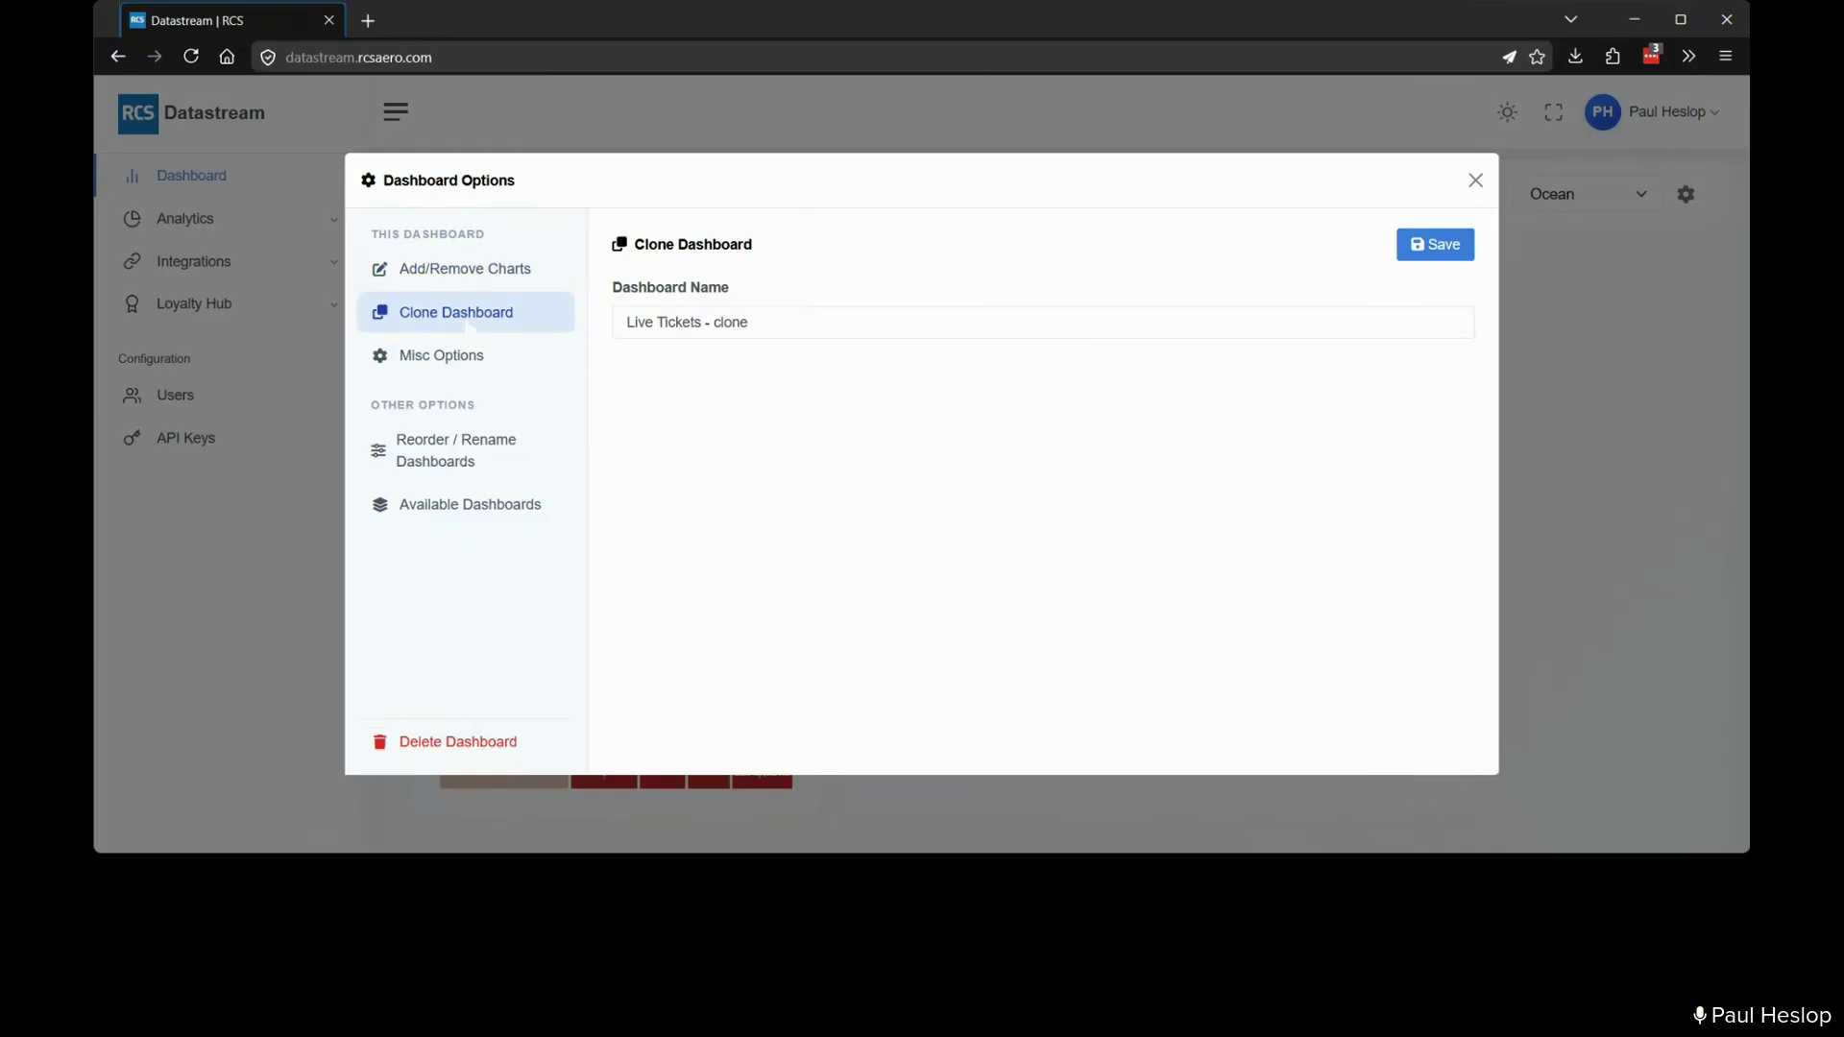
- Rename the clone to 'Live Tickets - ' plus the user's first name and save it
click(750, 323)
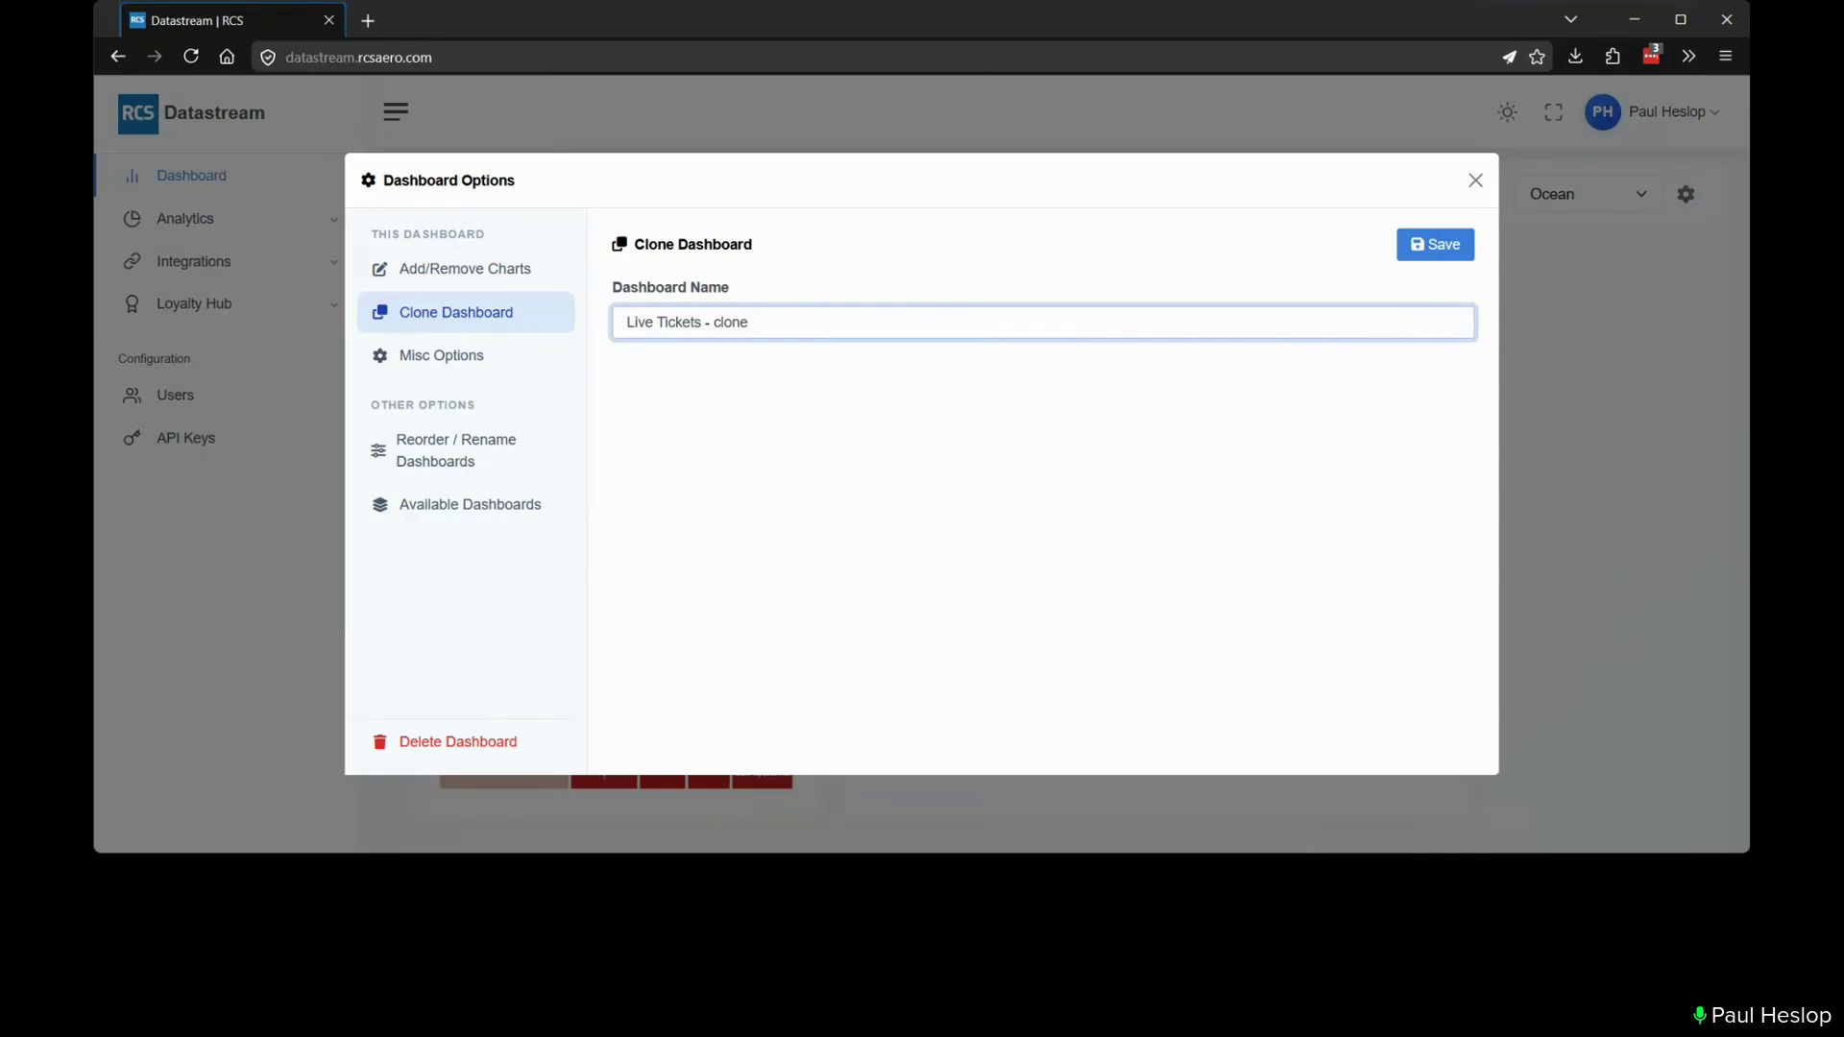
key(BackSpace)
key(BackSpace)
key(BackSpace)
key(BackSpace)
key(BackSpace)
text(Paul)
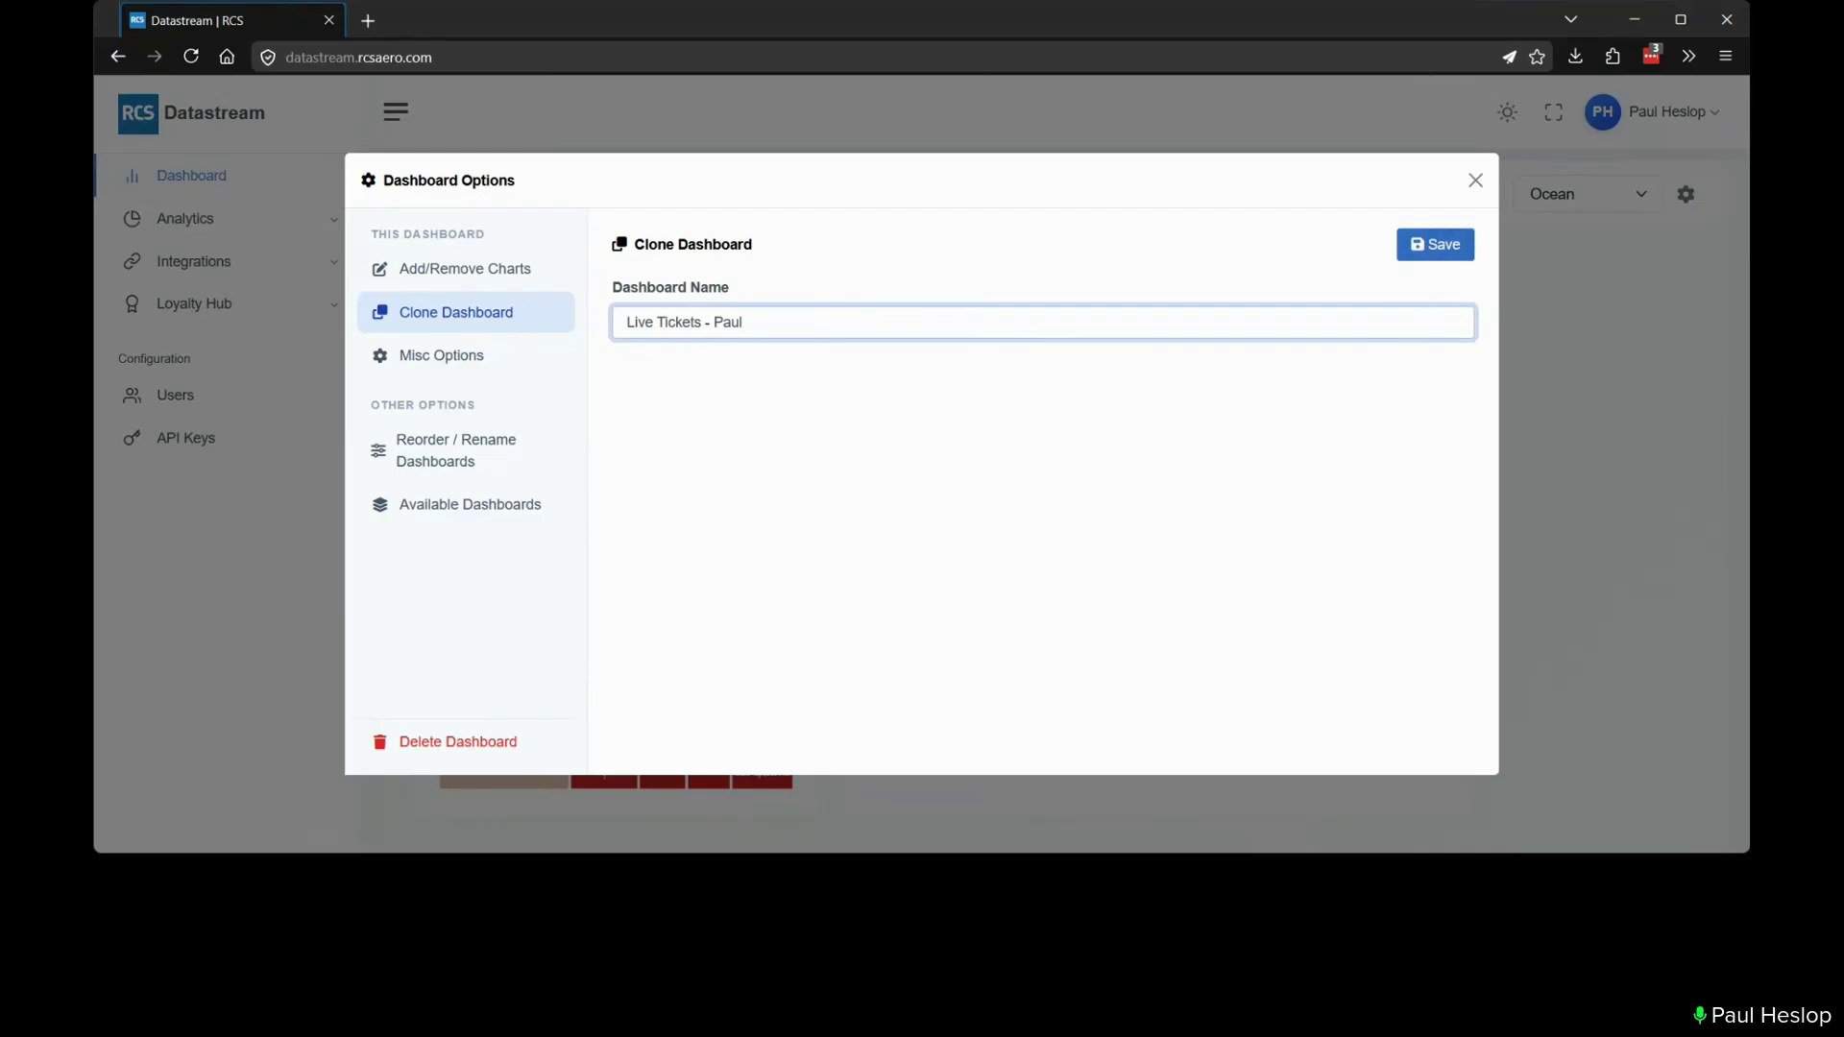
click(1435, 244)
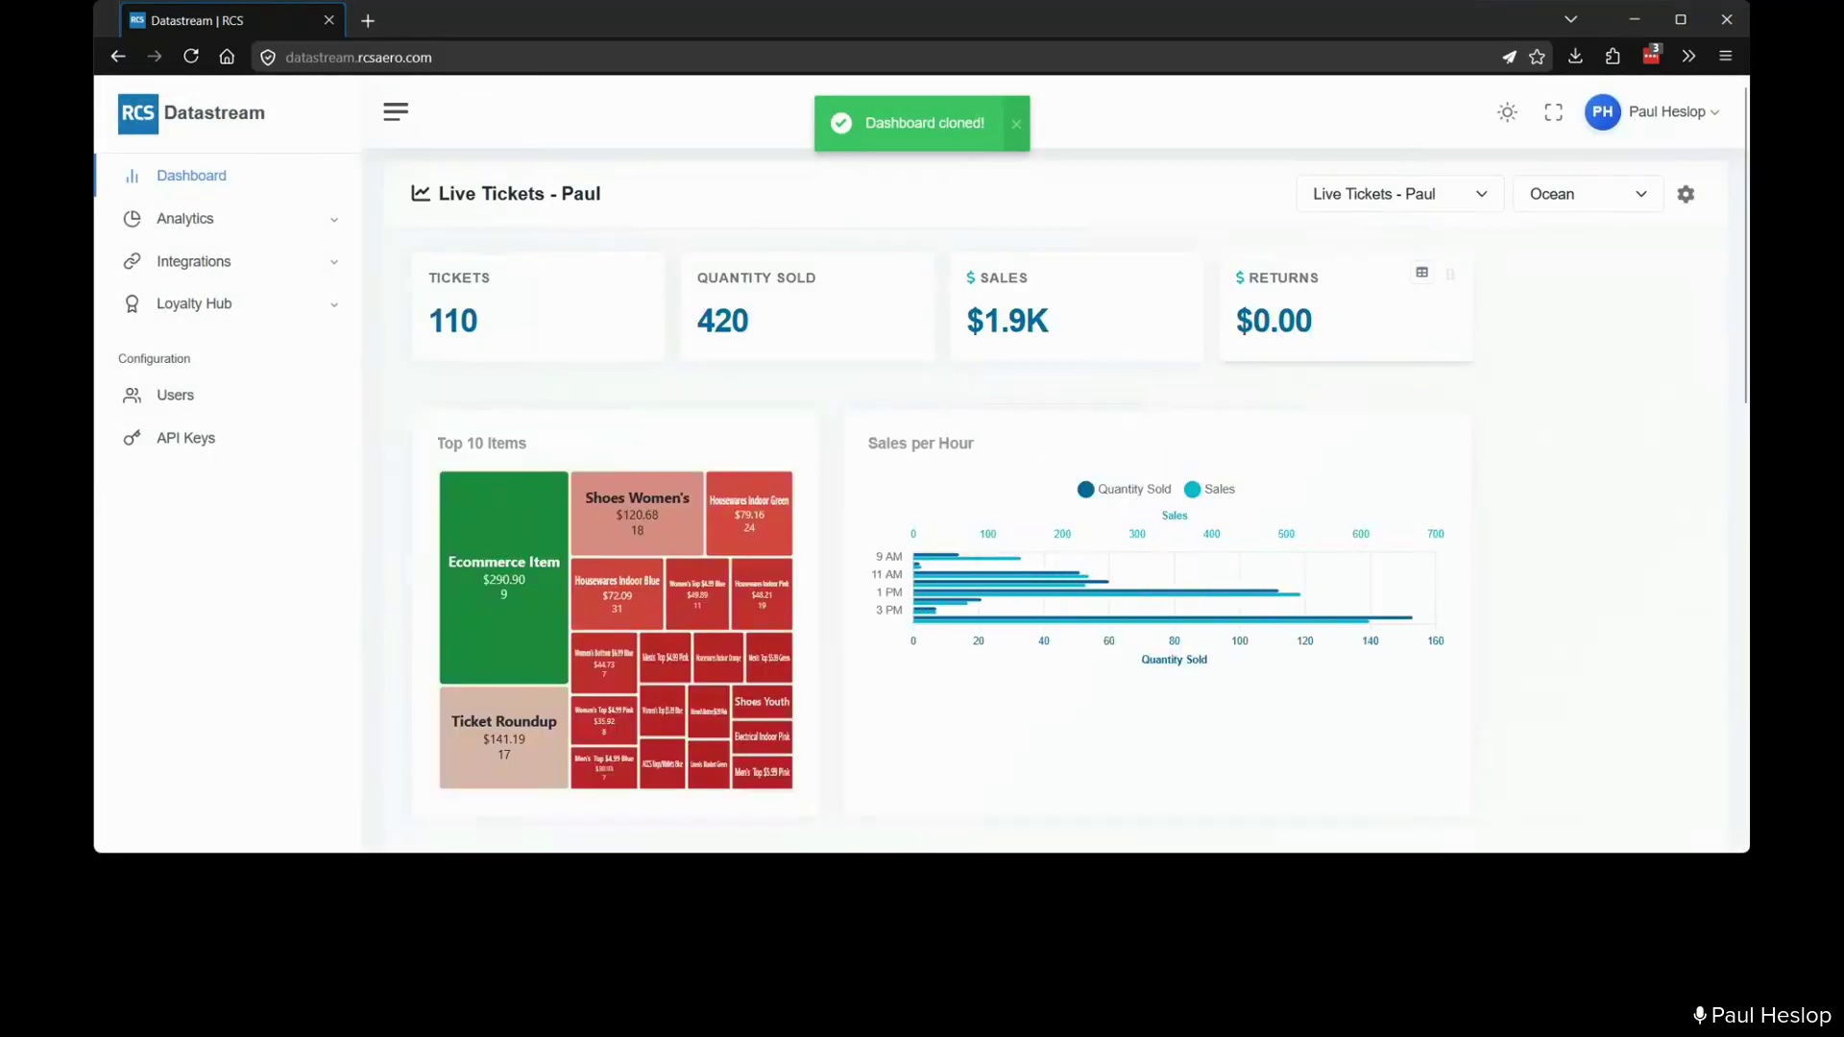
- Switch to Live Tickets, reload, then return to the cloned dashboard
click(1366, 194)
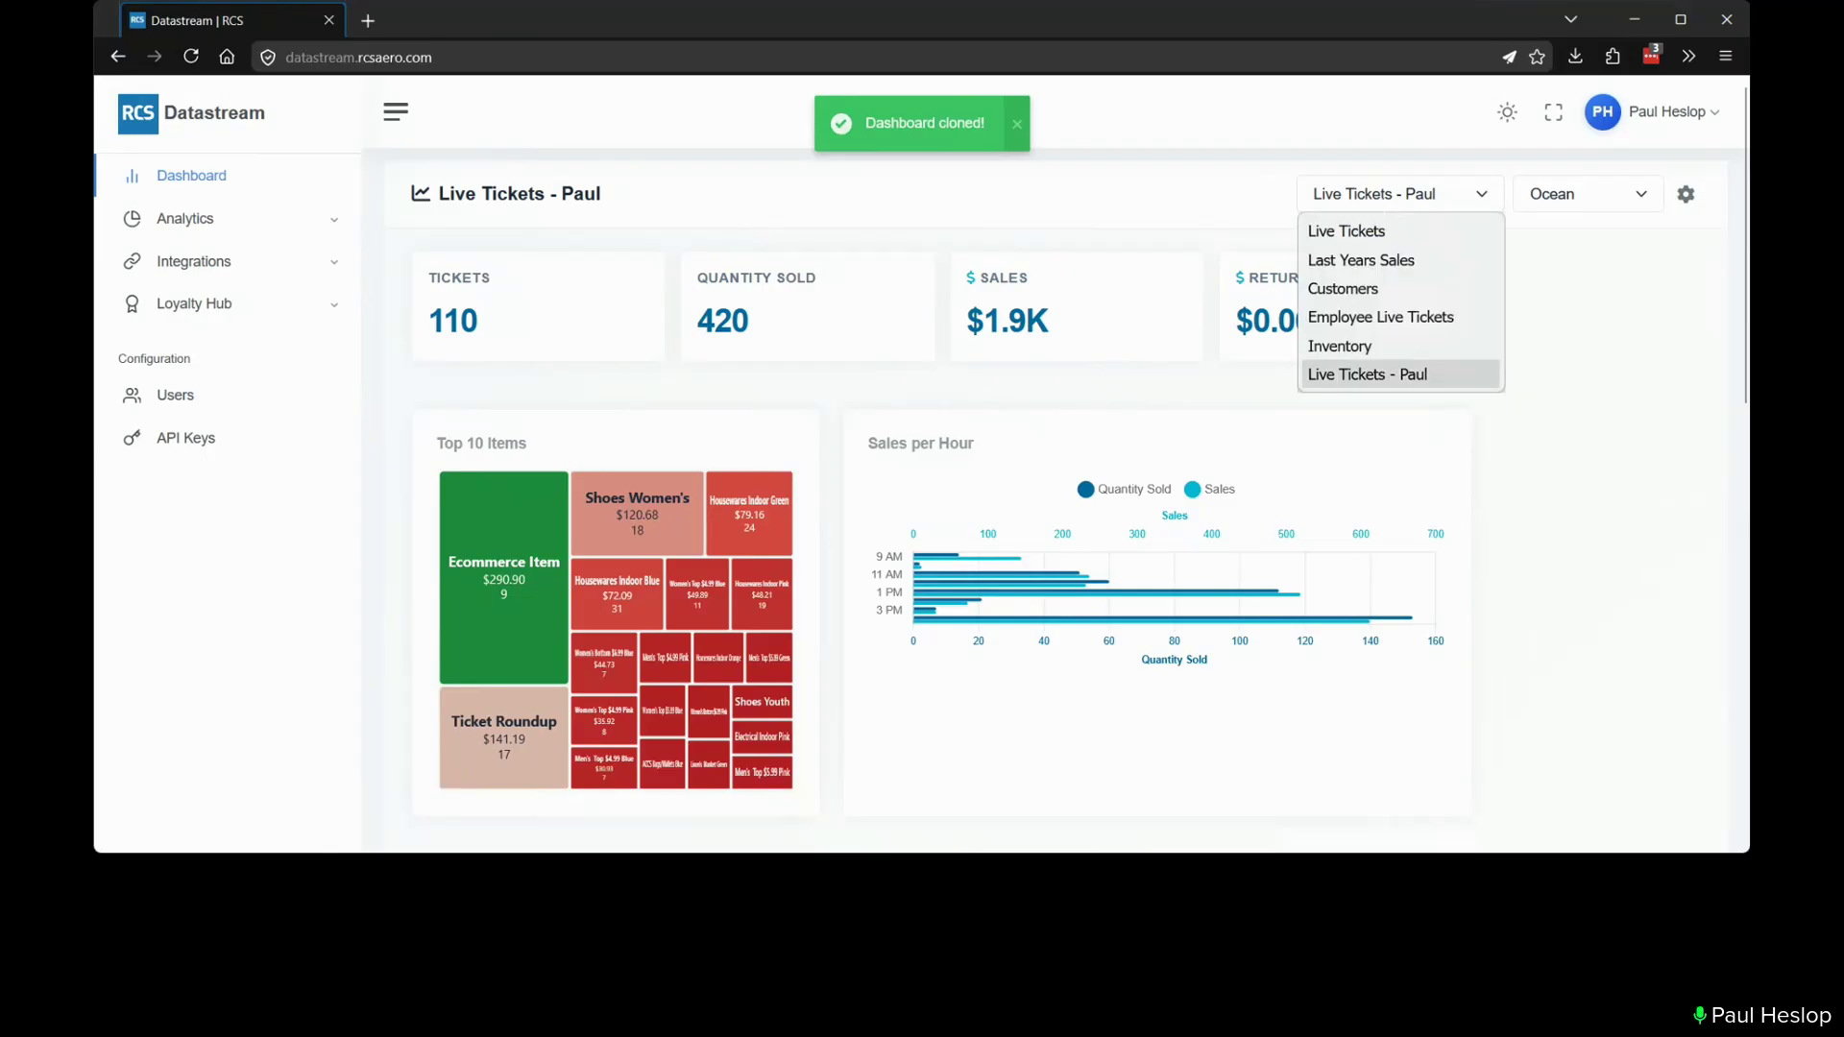
click(1345, 230)
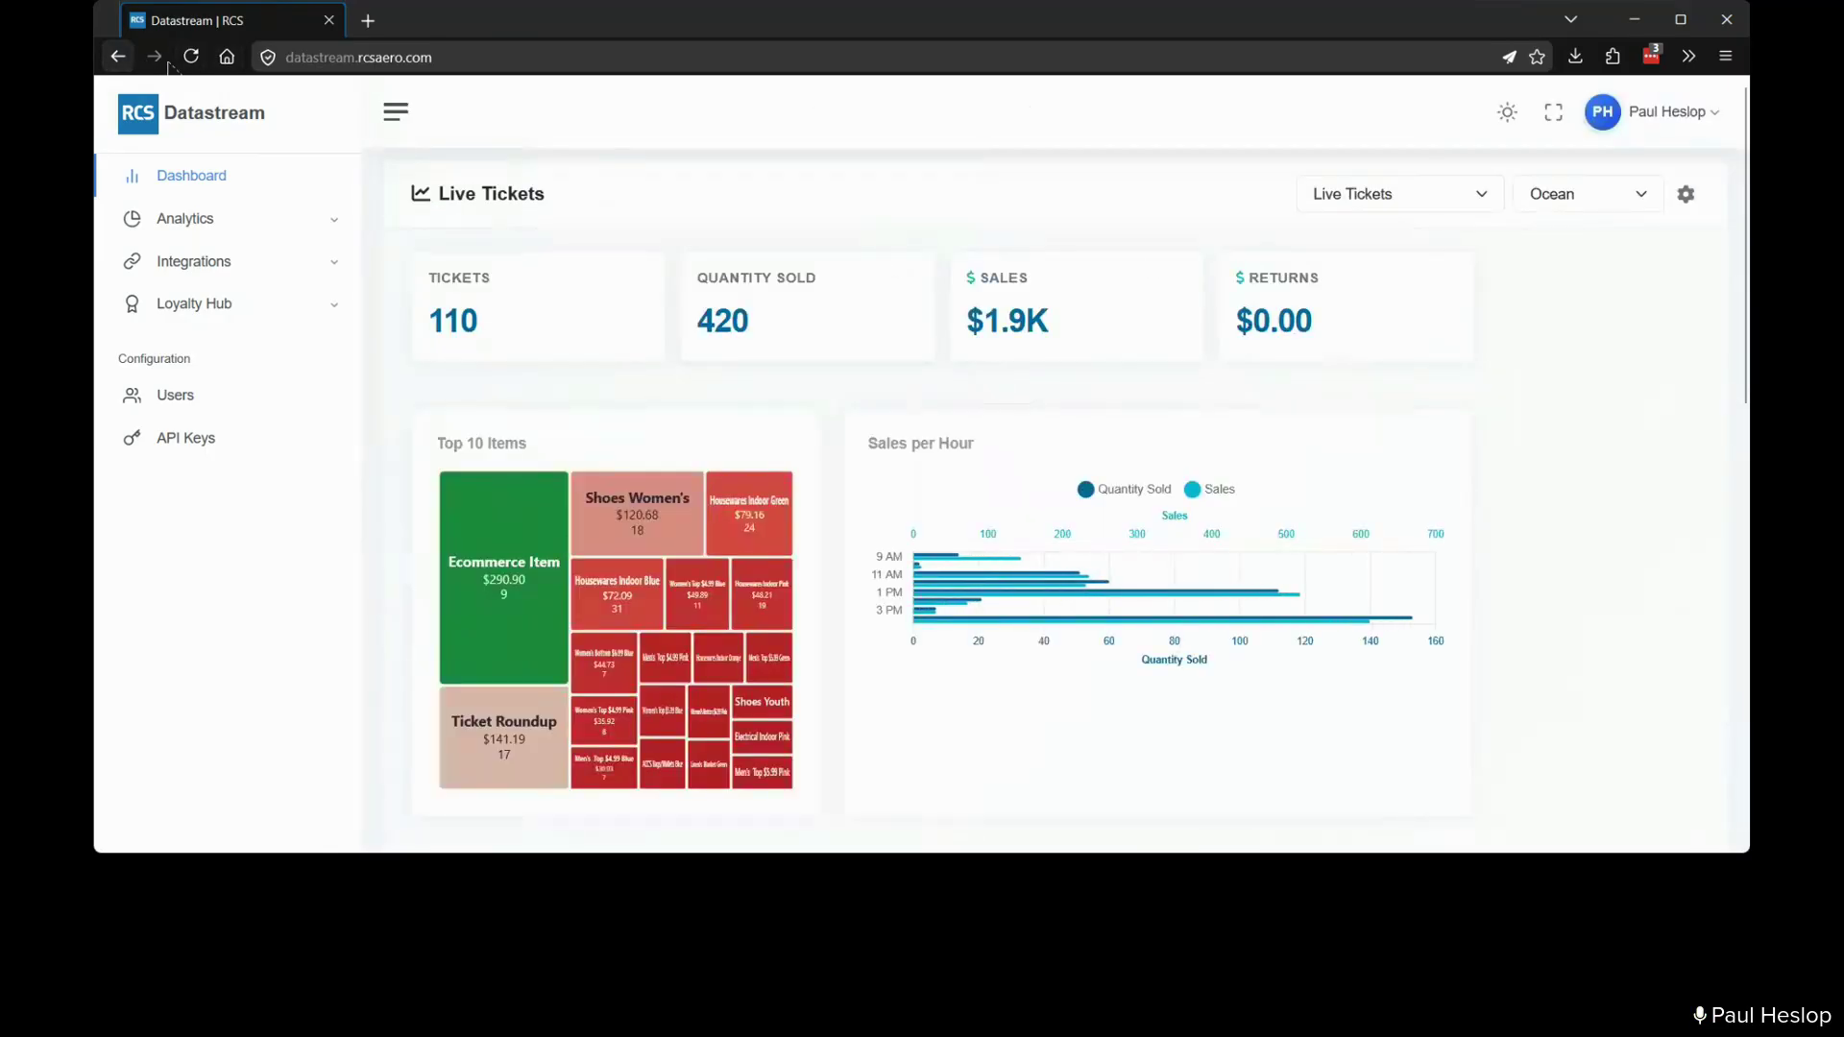
click(191, 56)
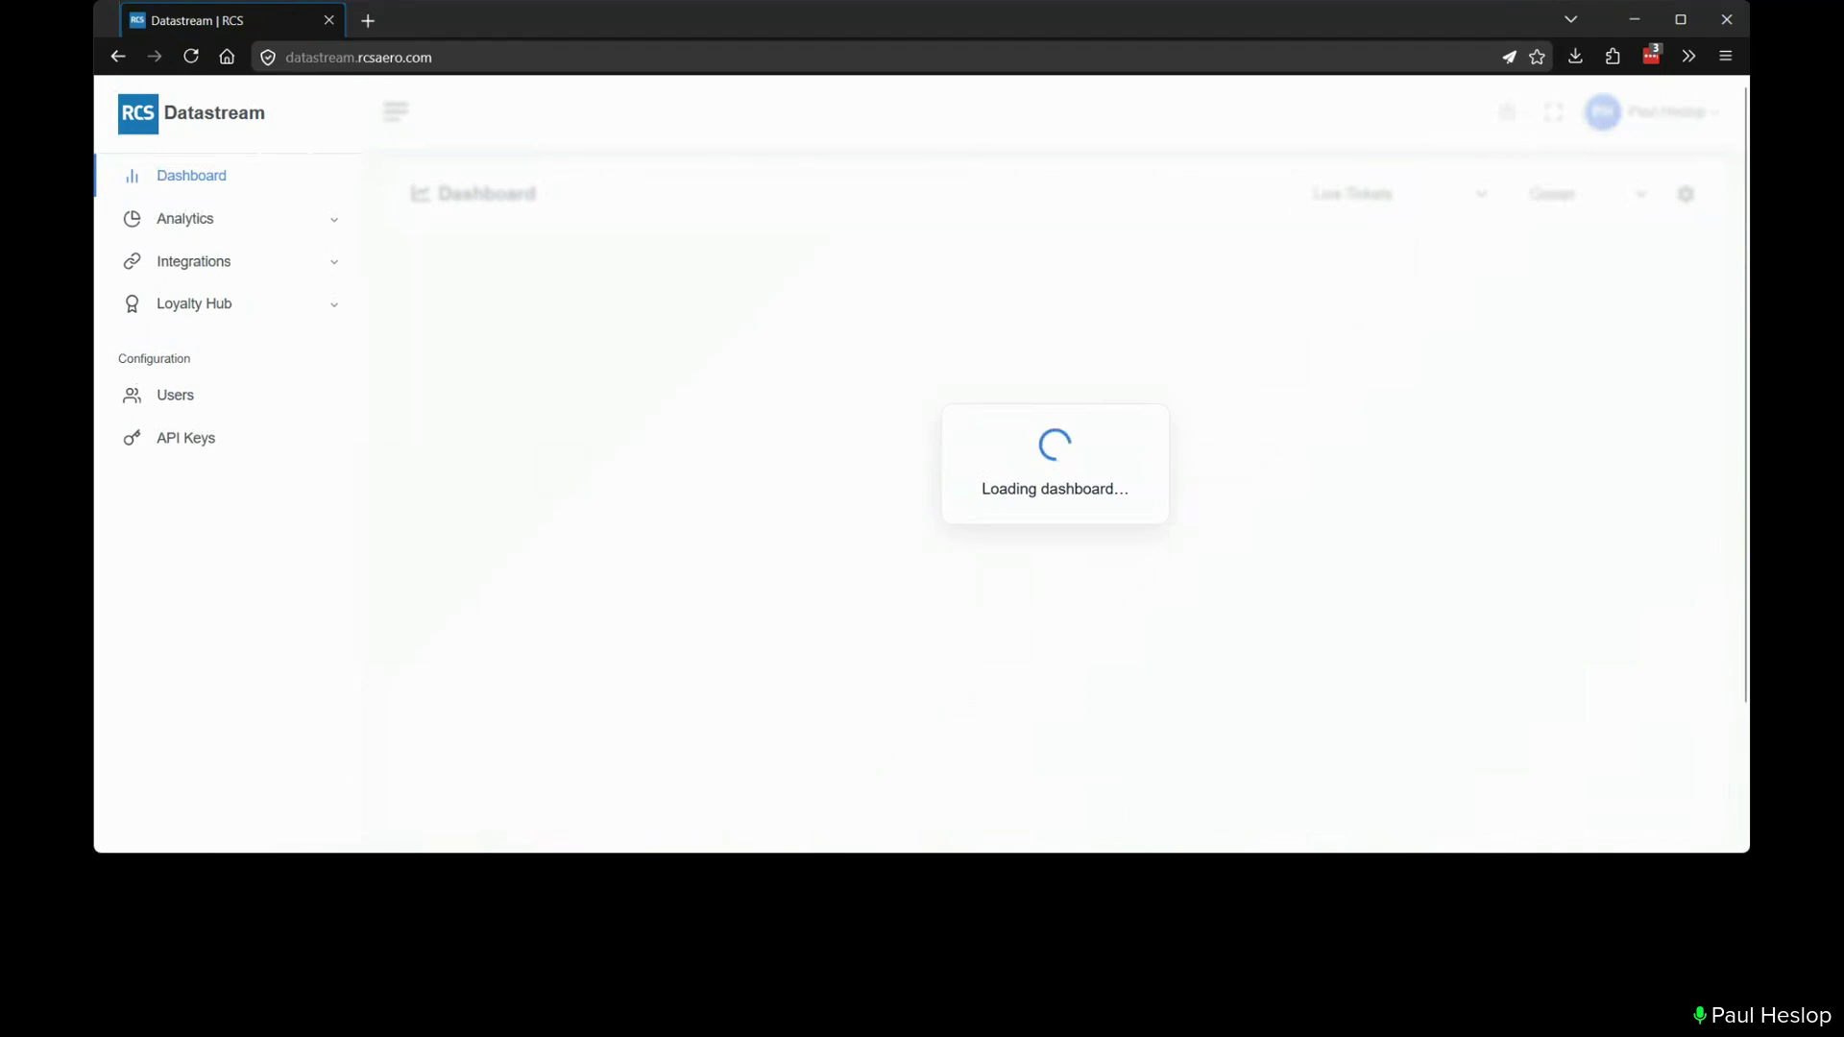
click(1365, 196)
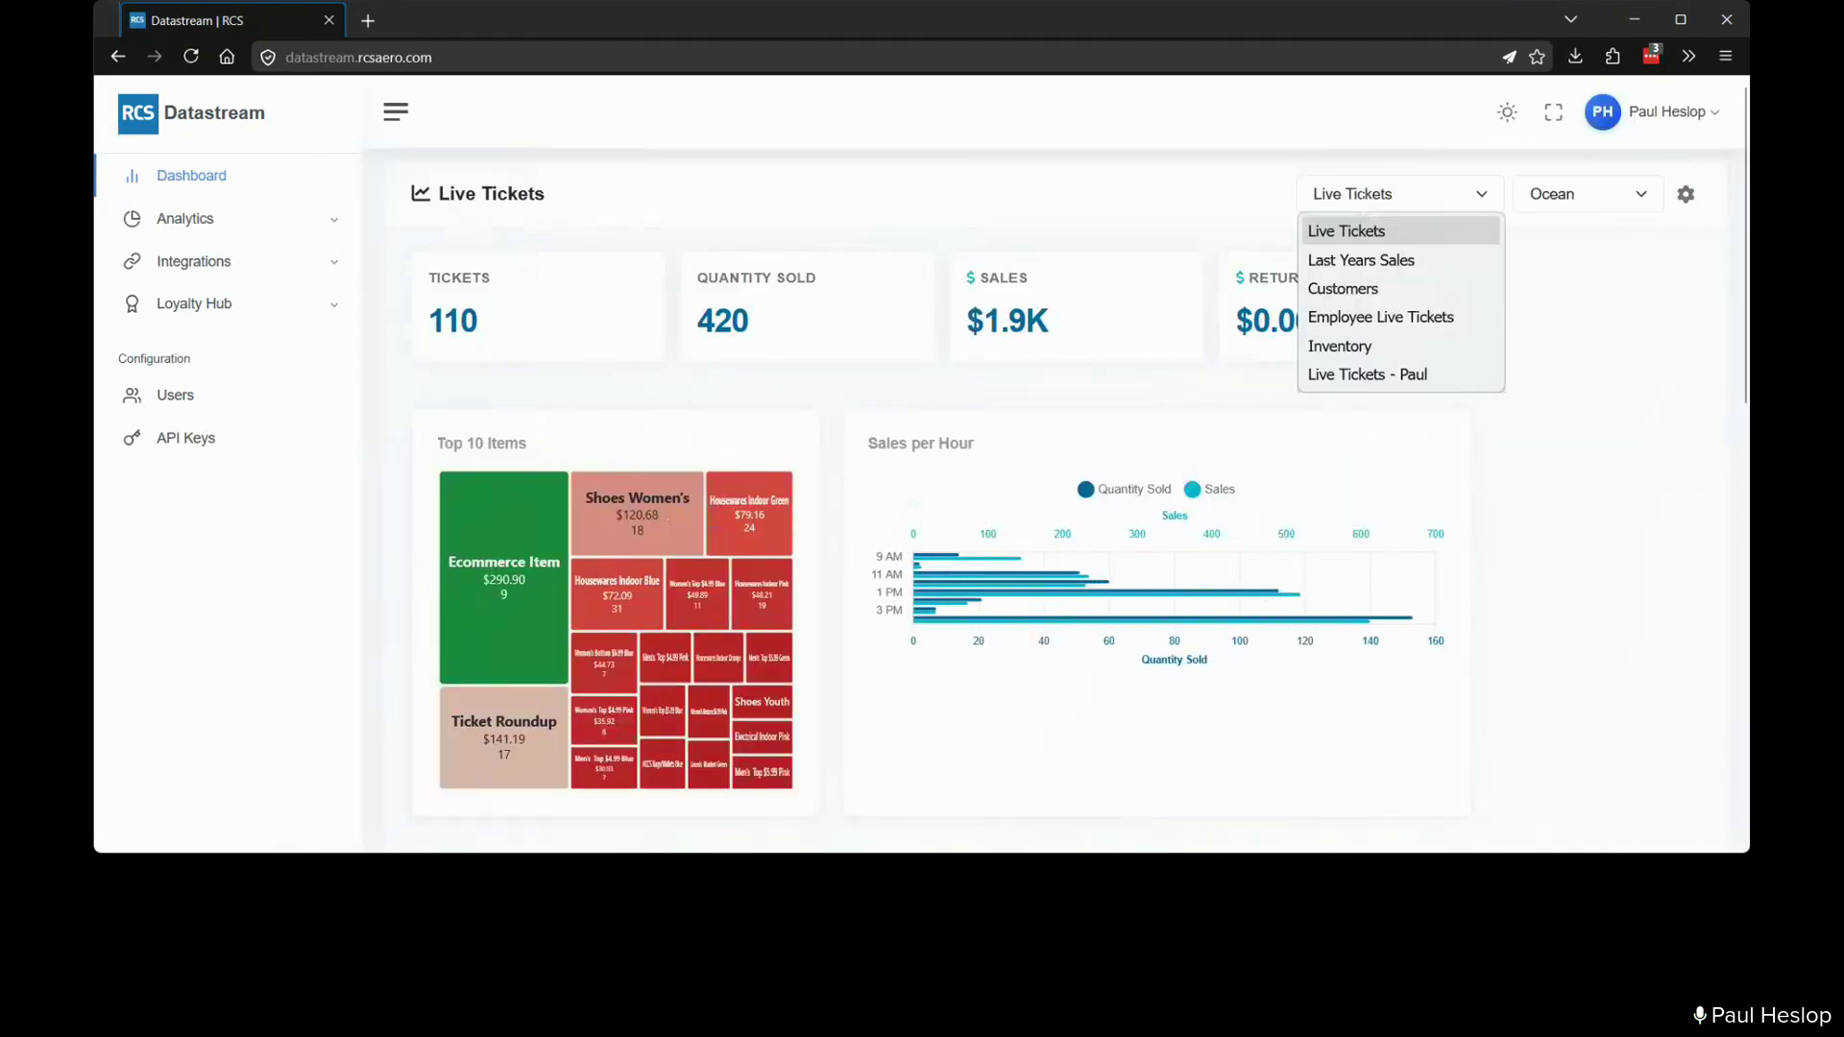
click(1367, 374)
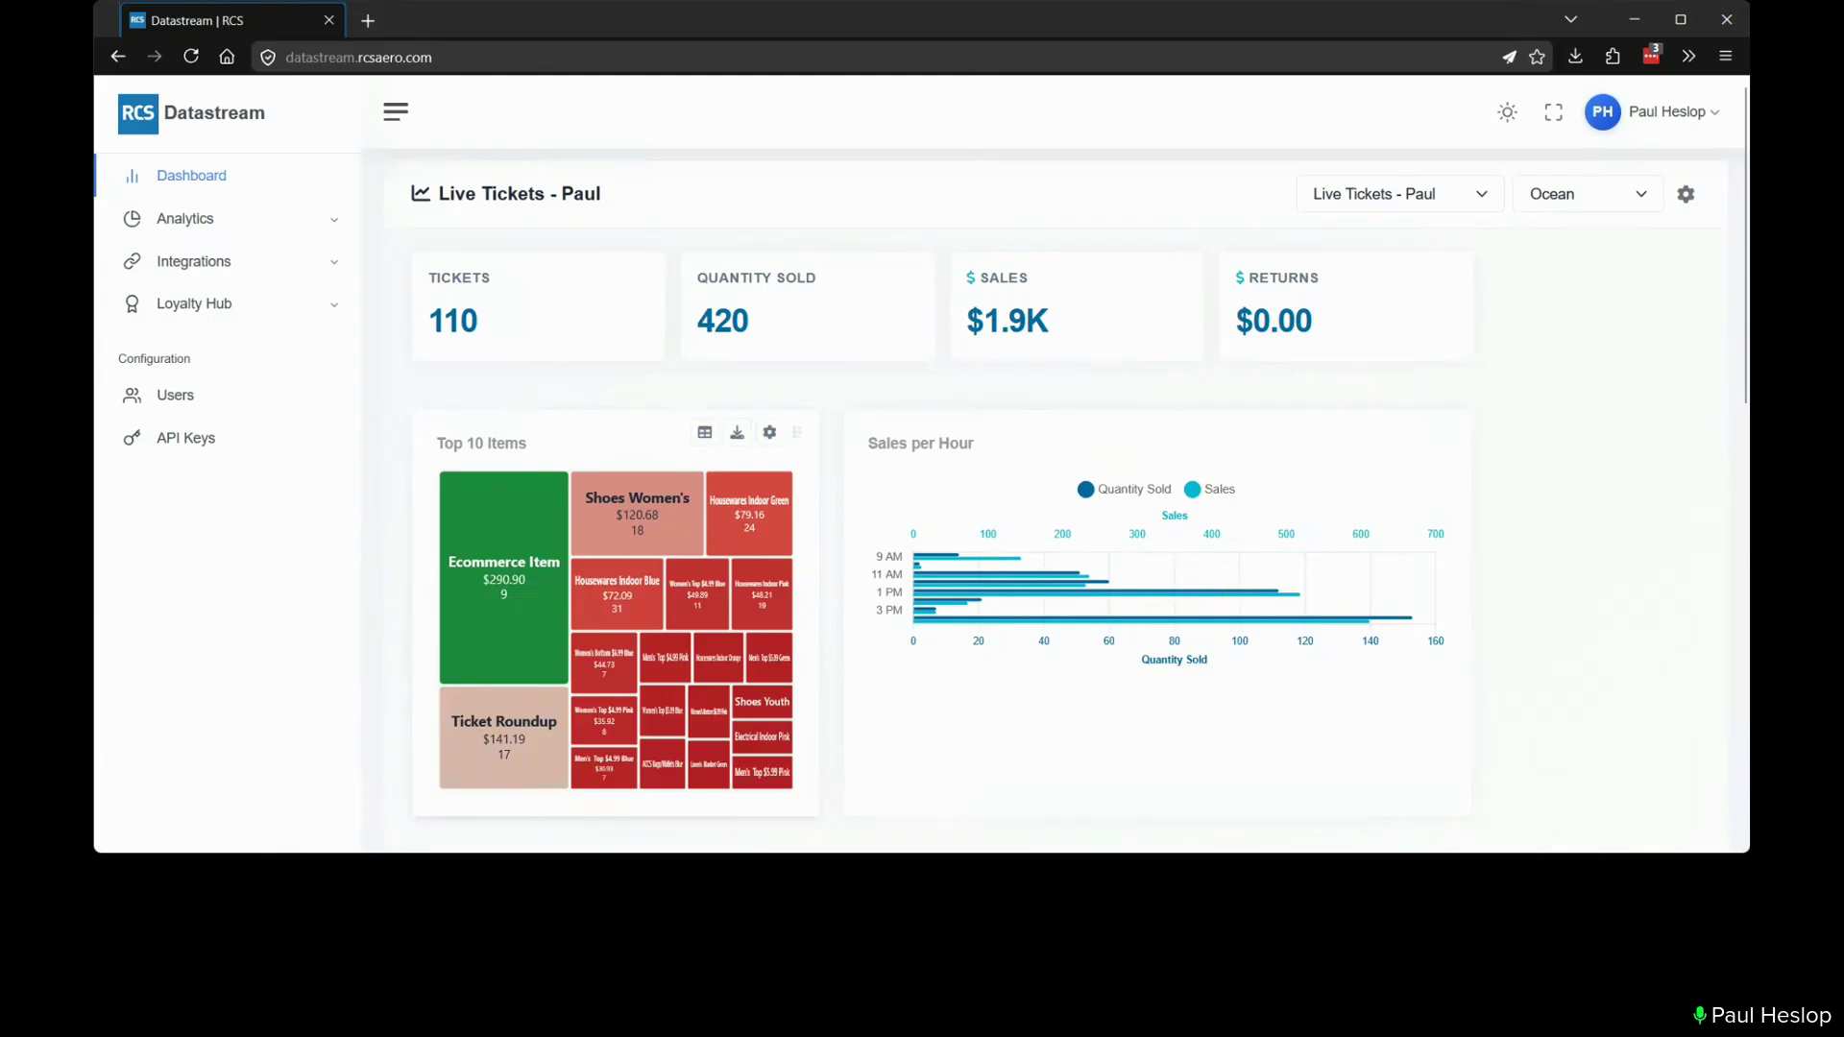
- Rearrange the clone's Top 10 Items and Sales per Hour charts and put Returns before Sales, confirming after reload
drag(796, 432, 1435, 279)
drag(1017, 432, 882, 737)
drag(1450, 273, 1095, 288)
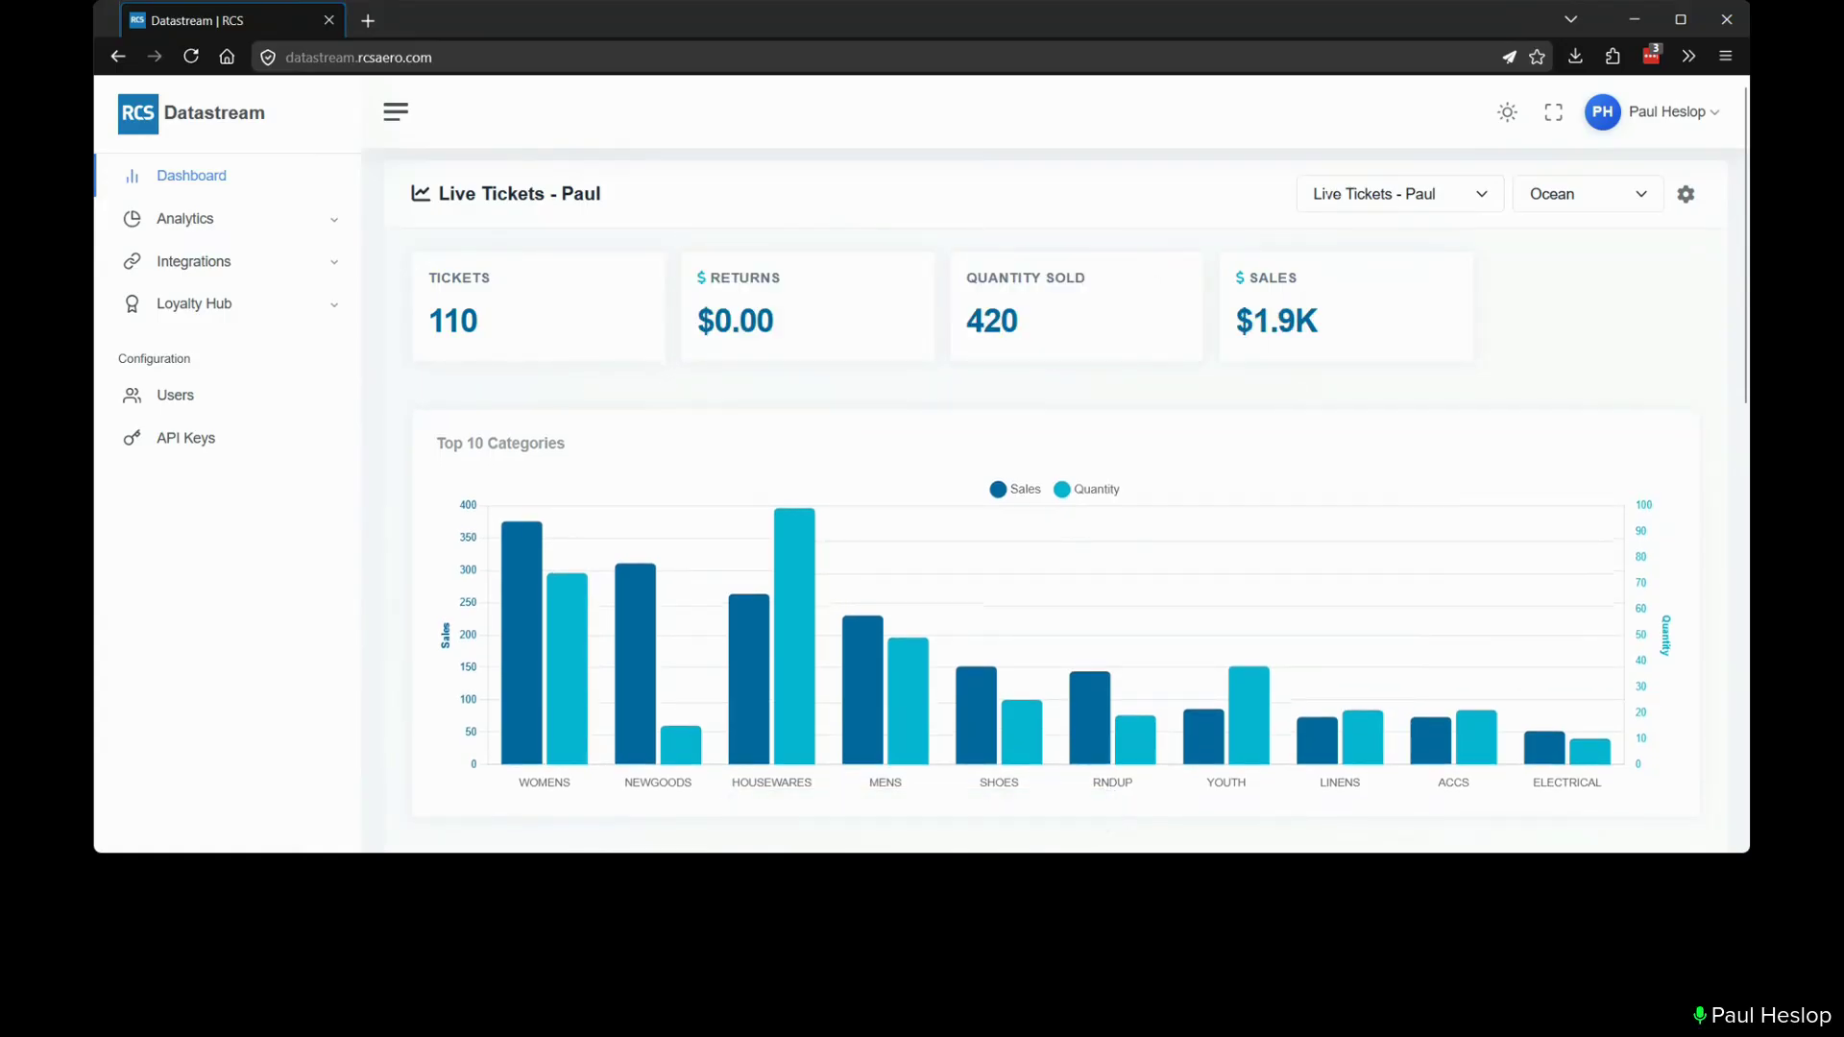
click(192, 56)
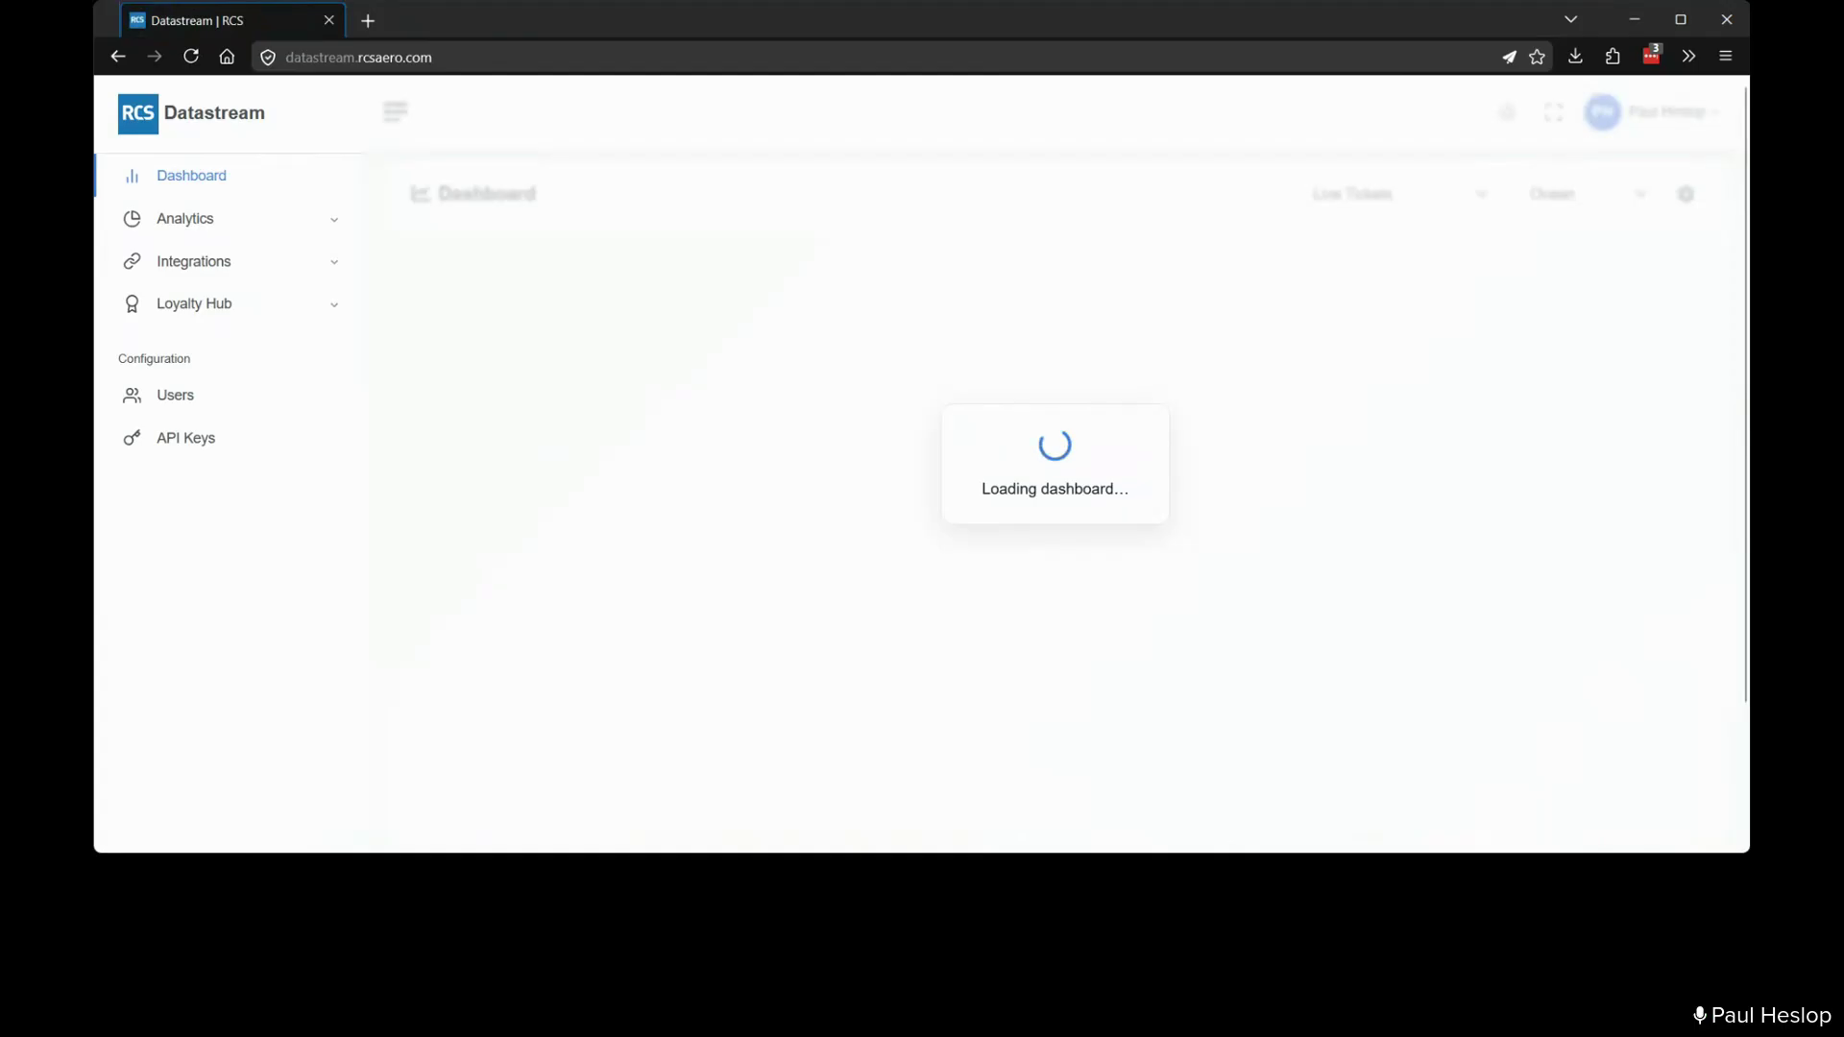
click(1399, 194)
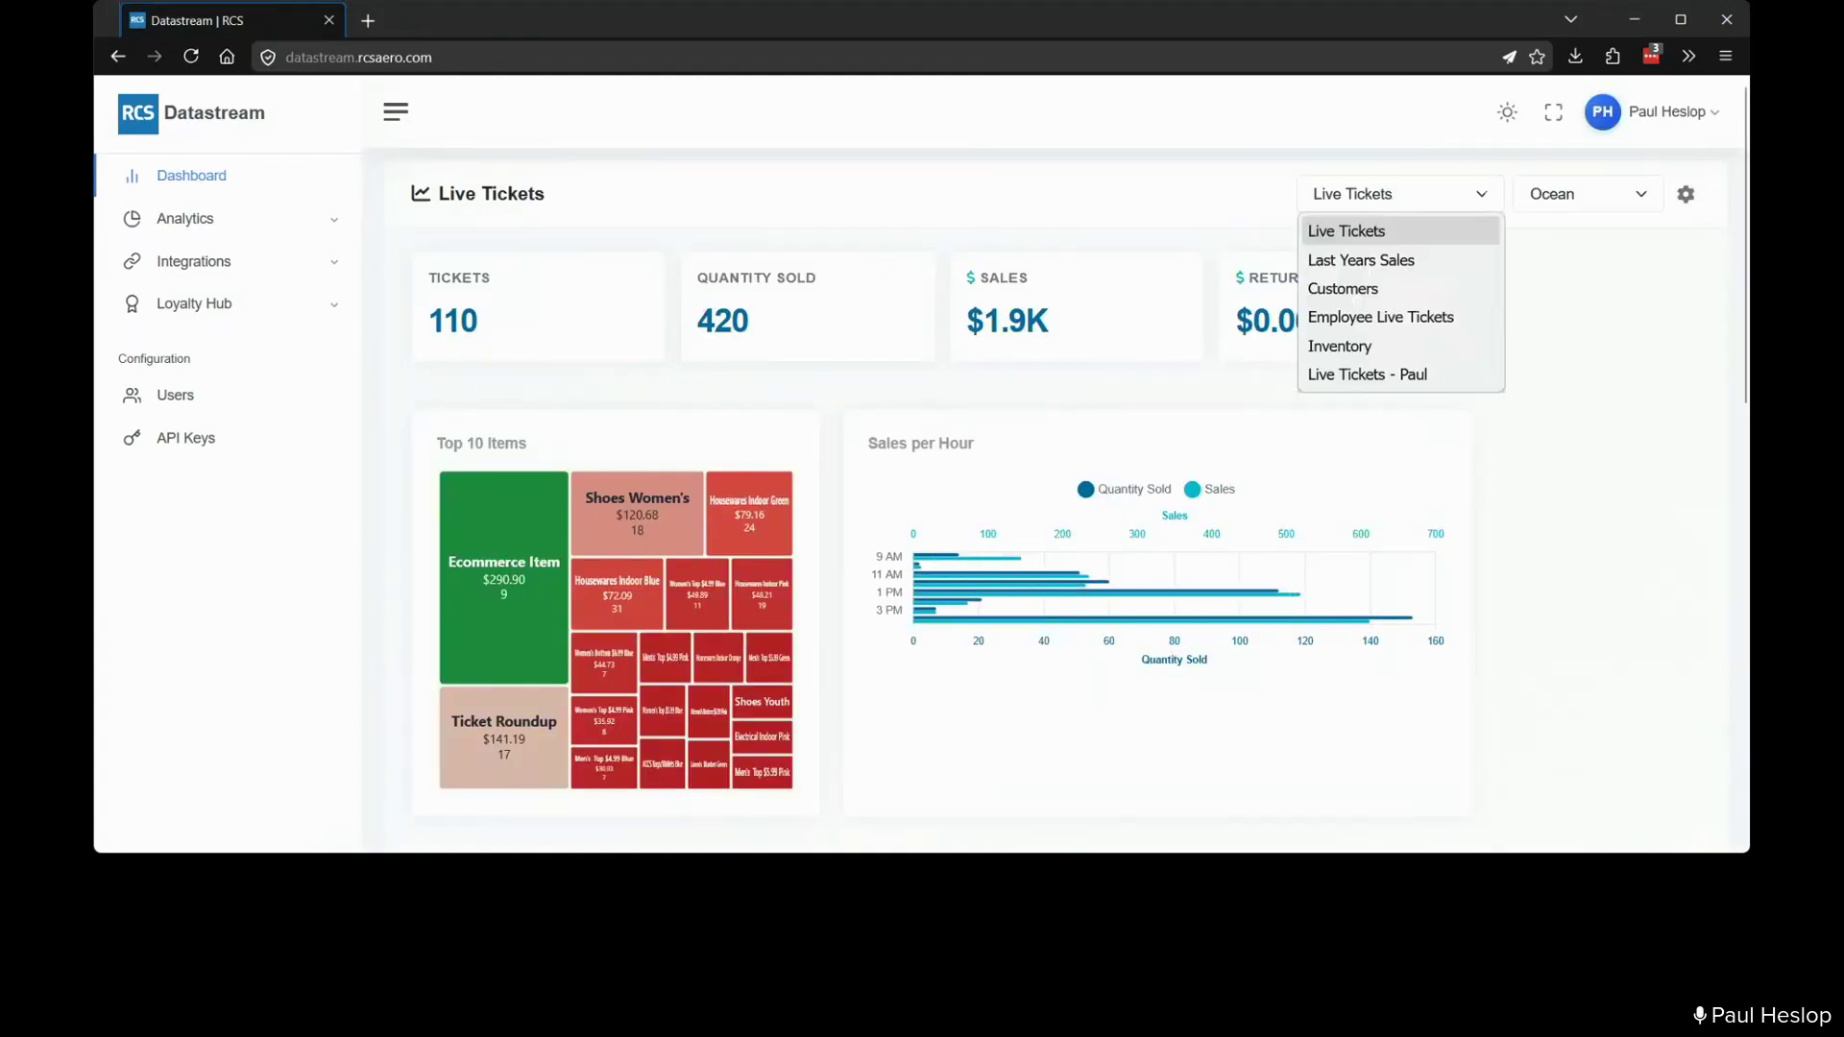
click(1366, 373)
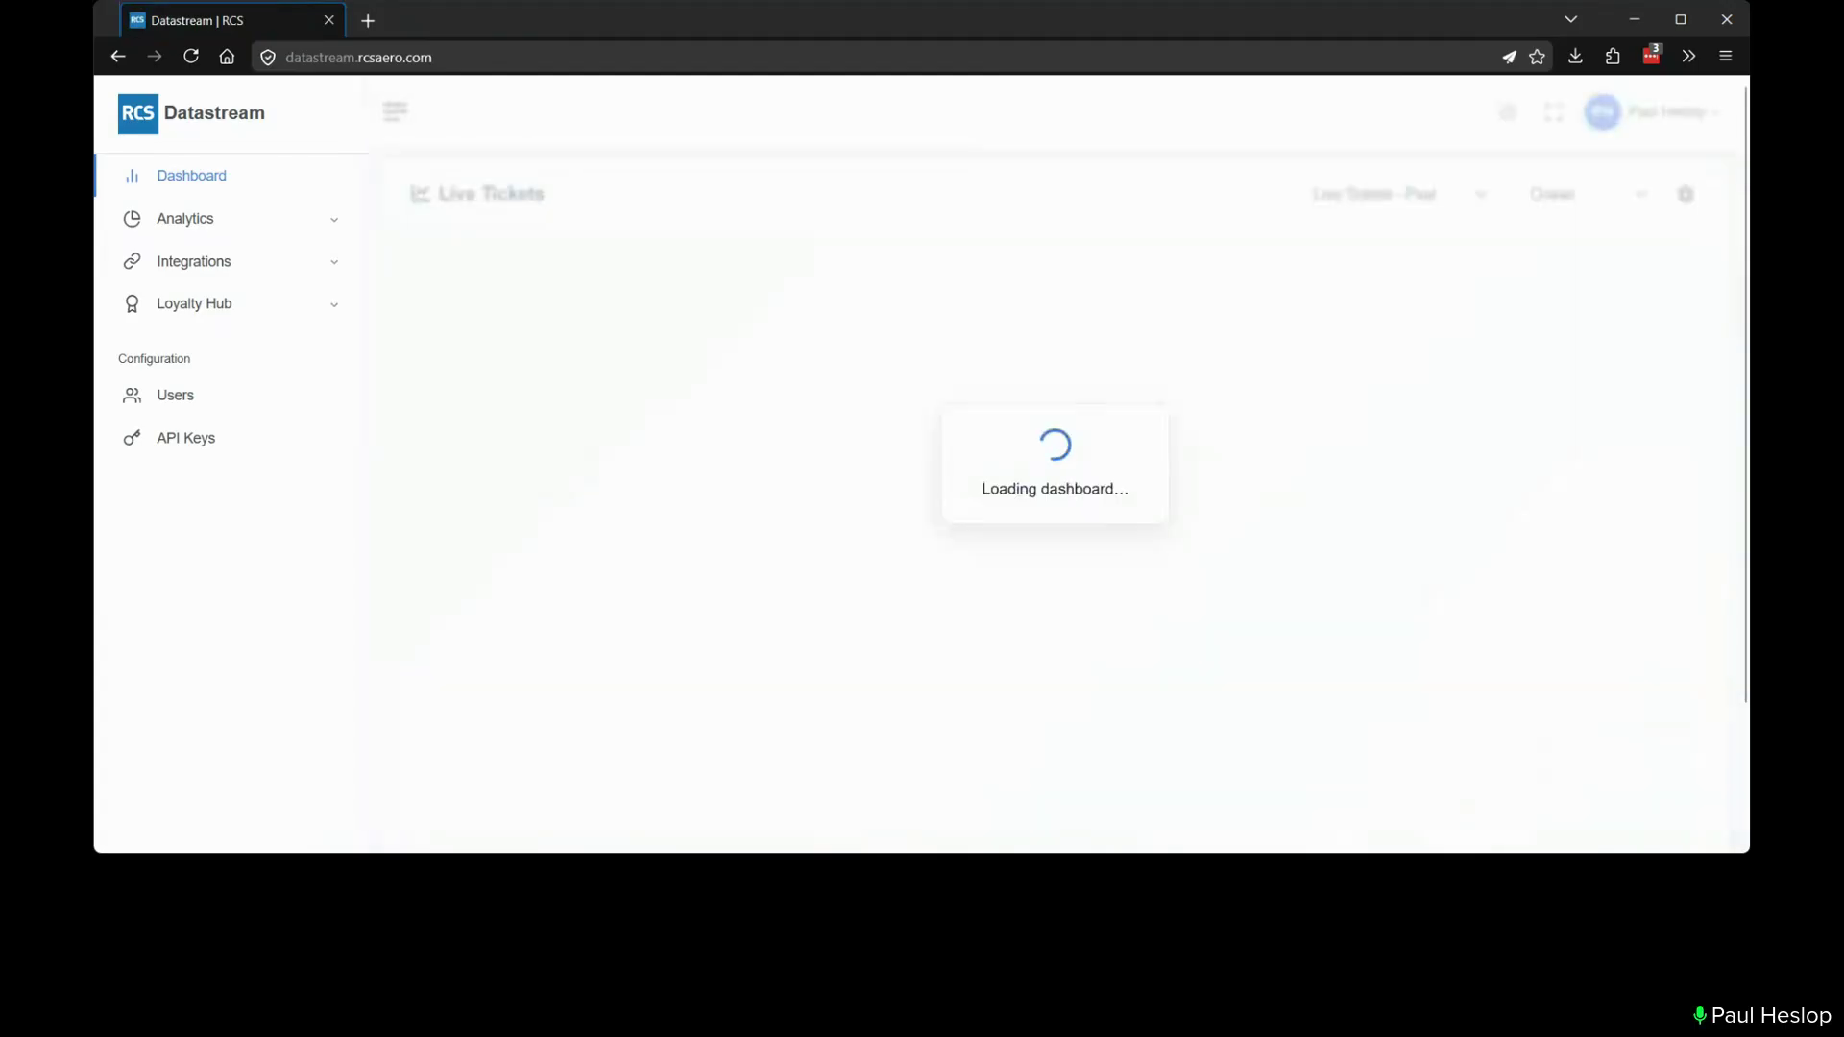
click(1685, 194)
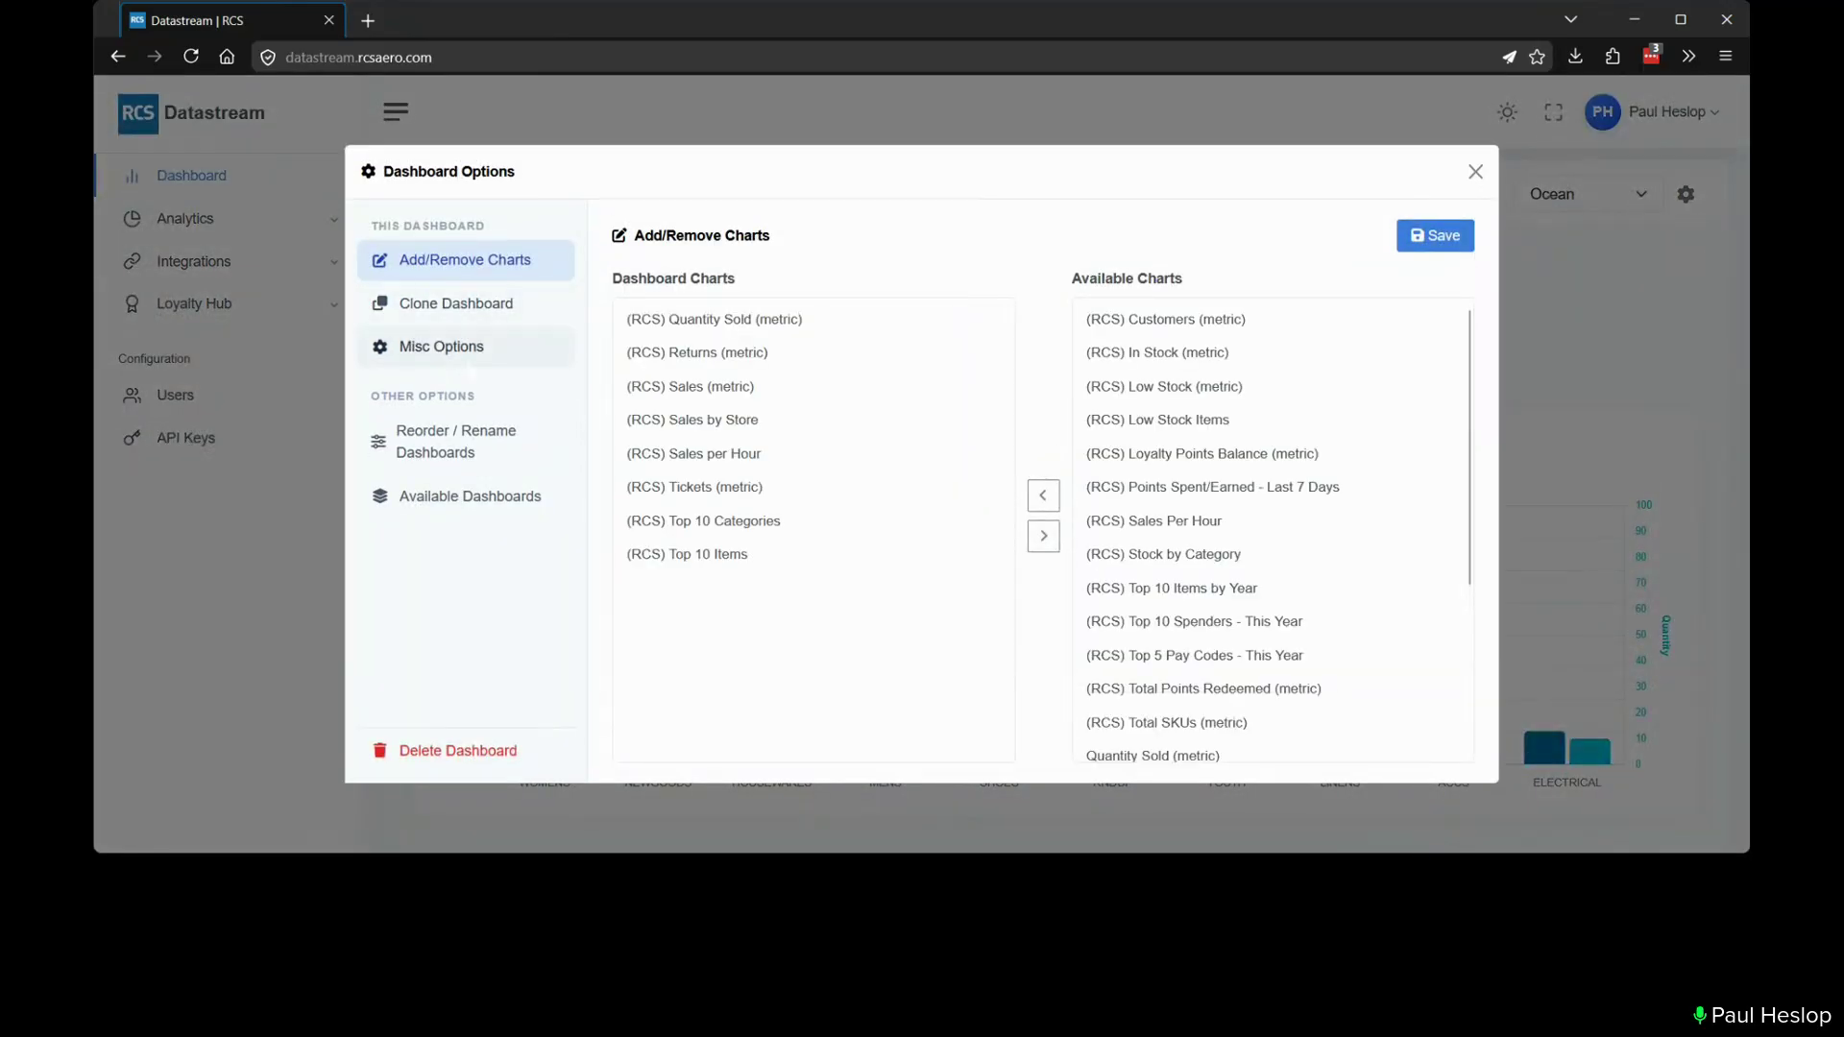
- Turn on Shared with Company in the dashboard's Misc Options
click(465, 365)
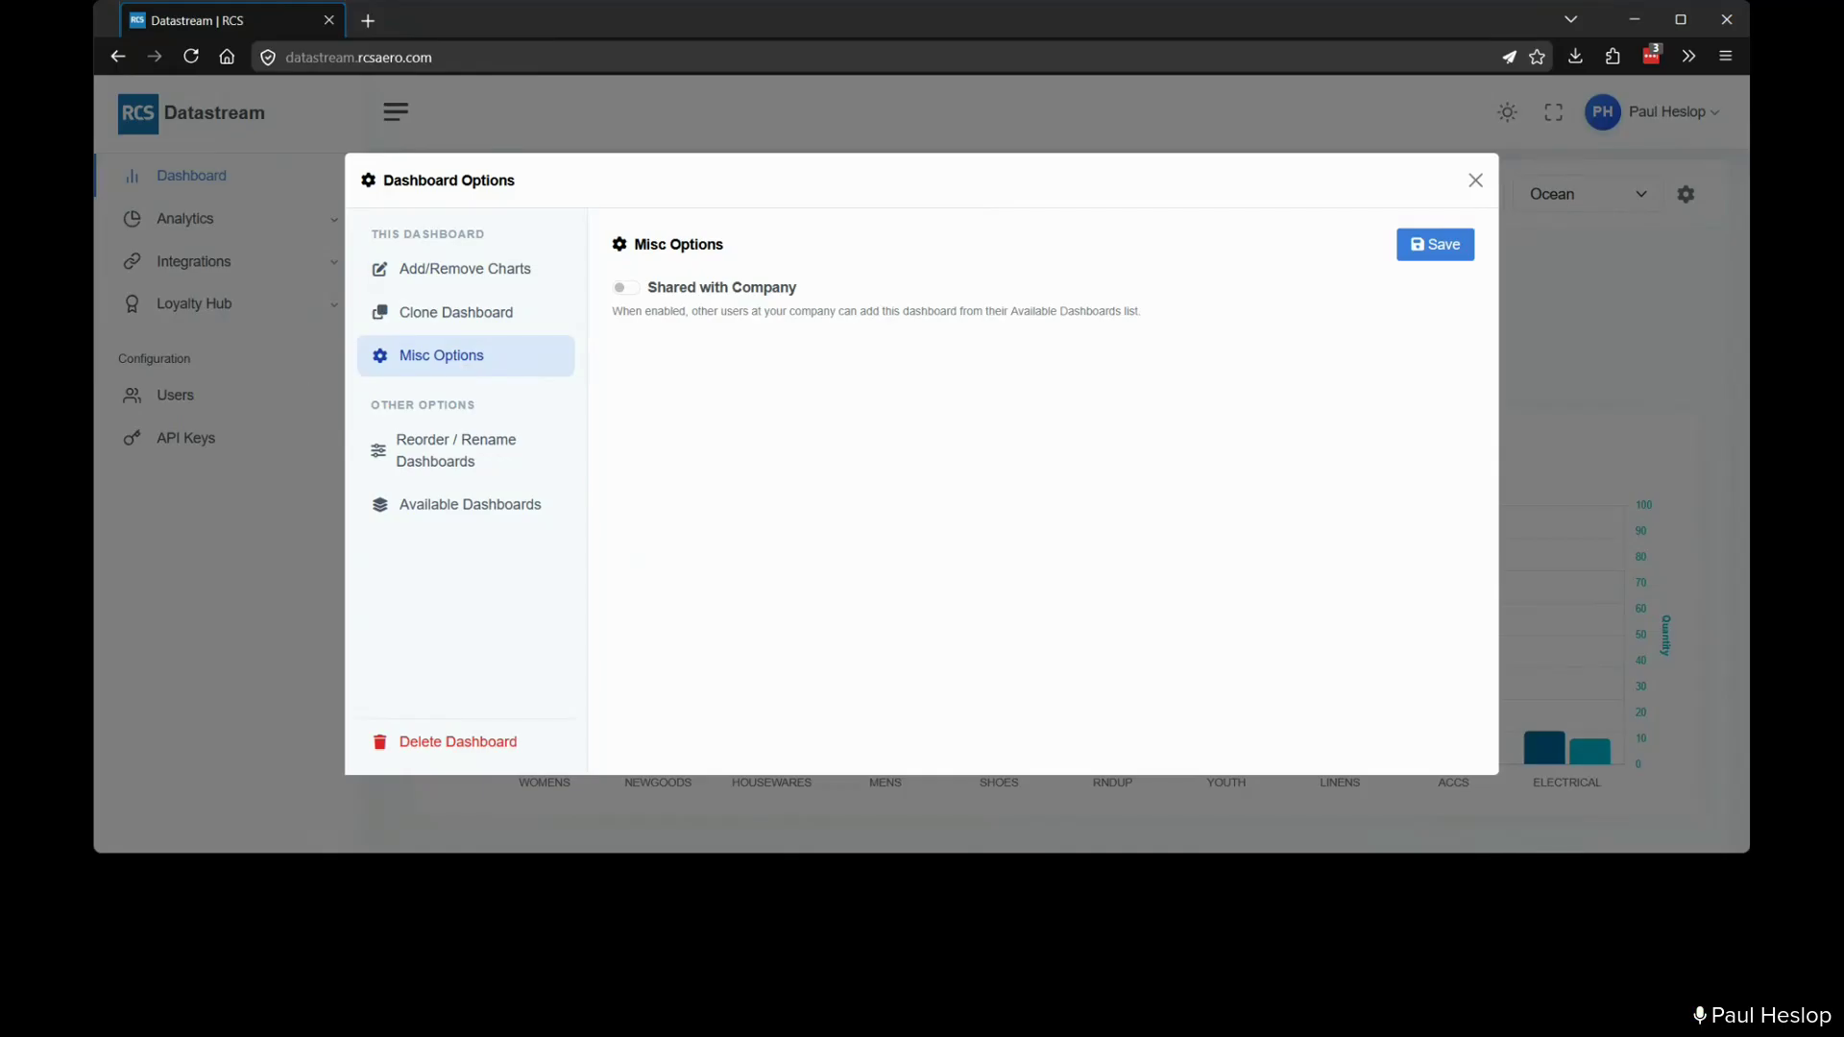
click(626, 287)
- Move Live Tickets down, rename Last Years Sales to 'Primary', save, and reload the page
click(456, 450)
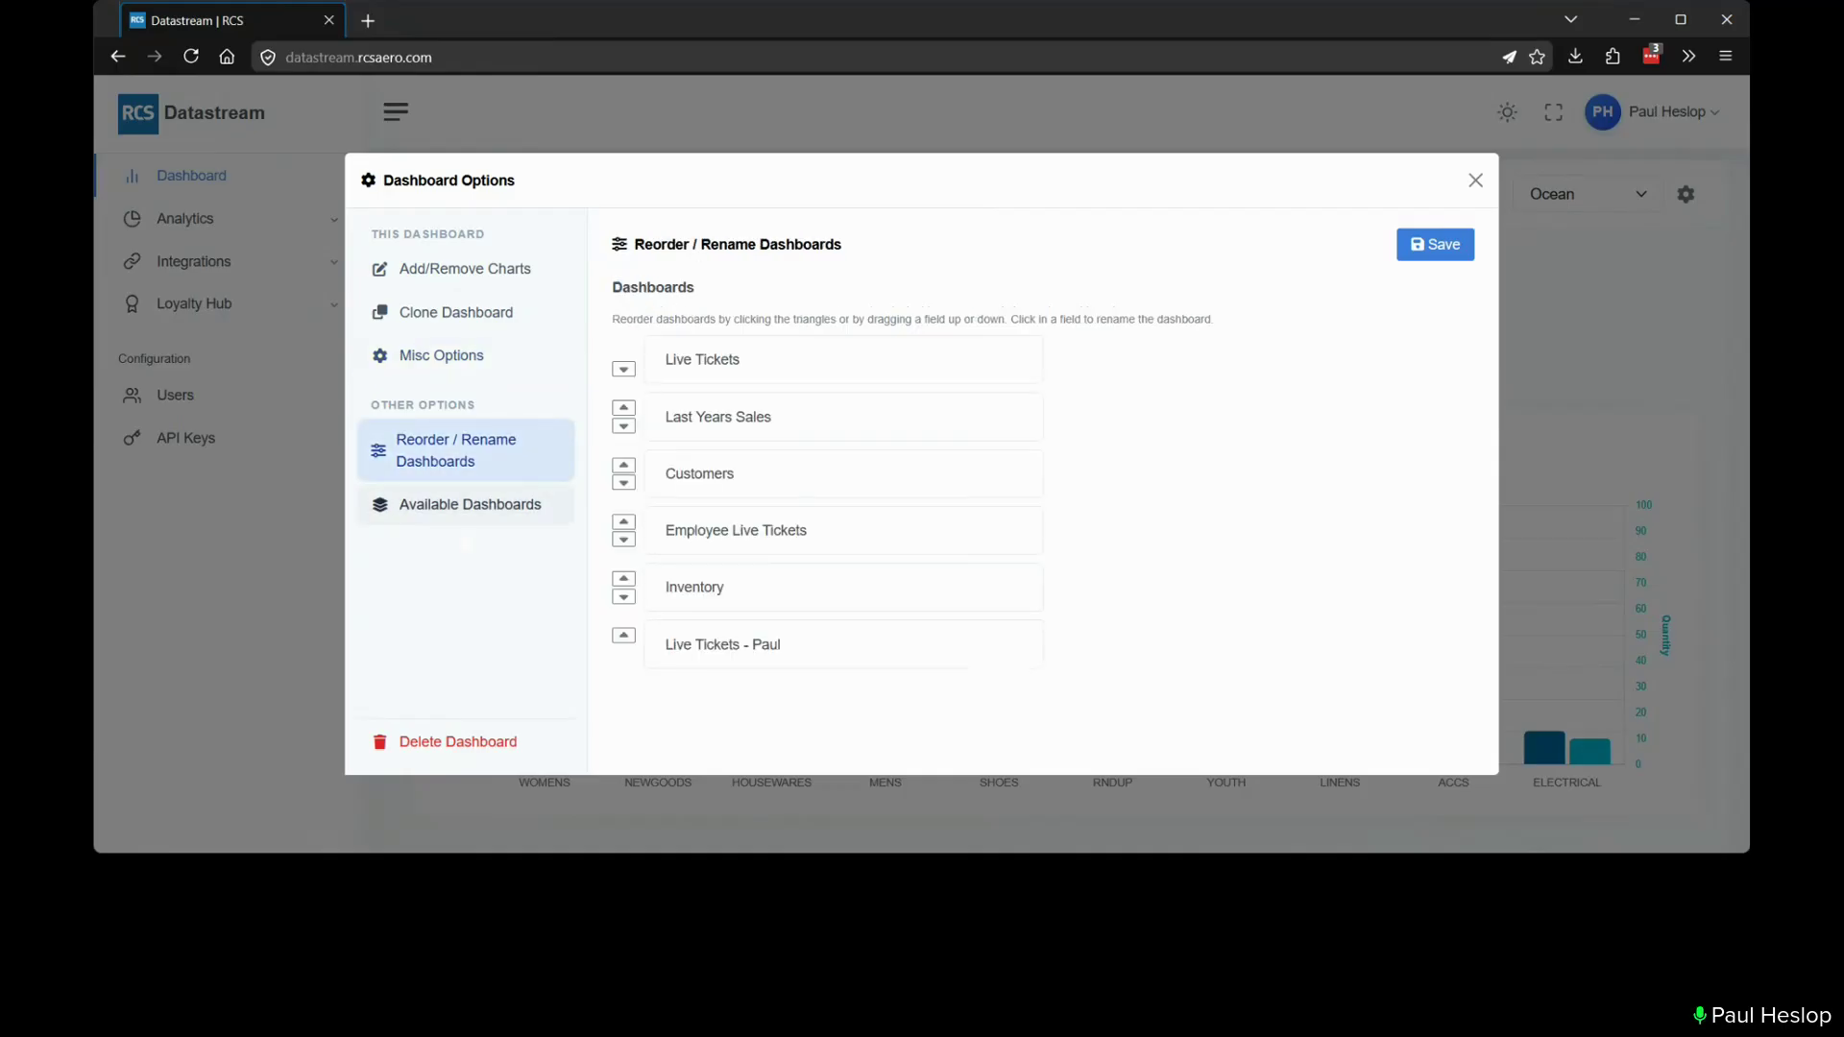
click(666, 359)
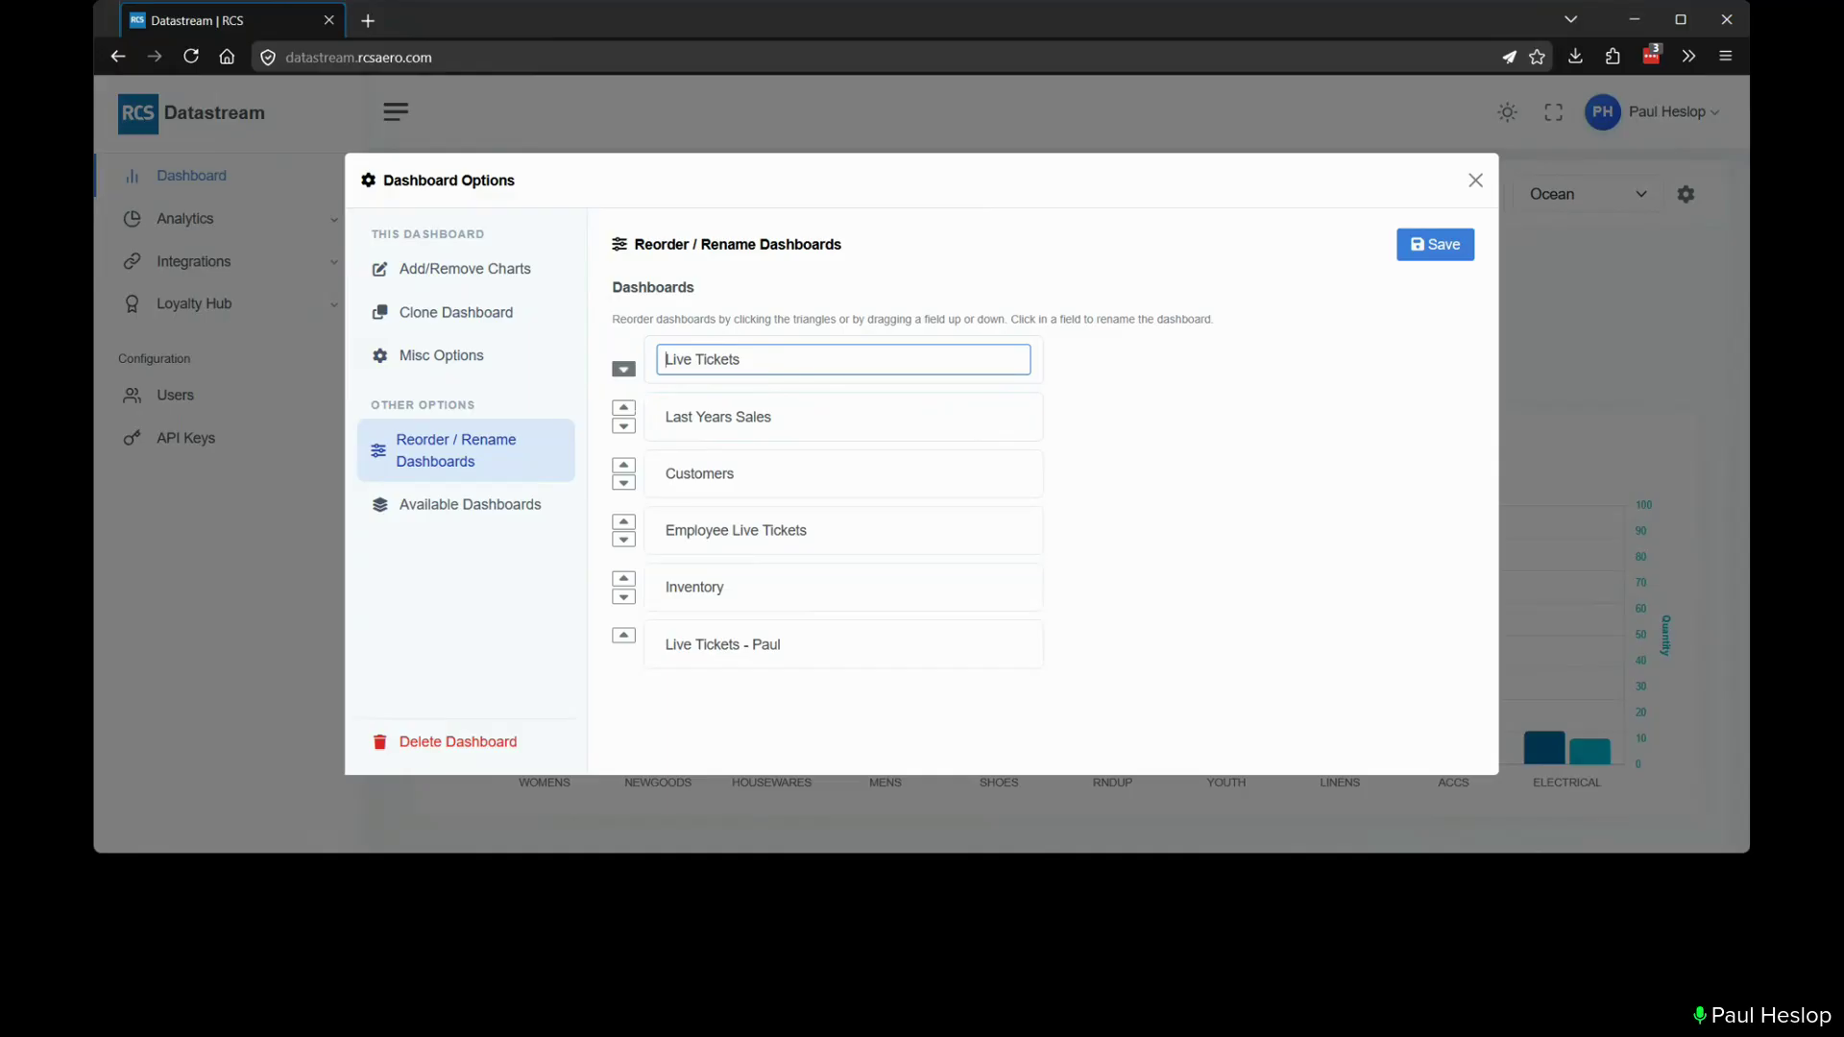
click(623, 369)
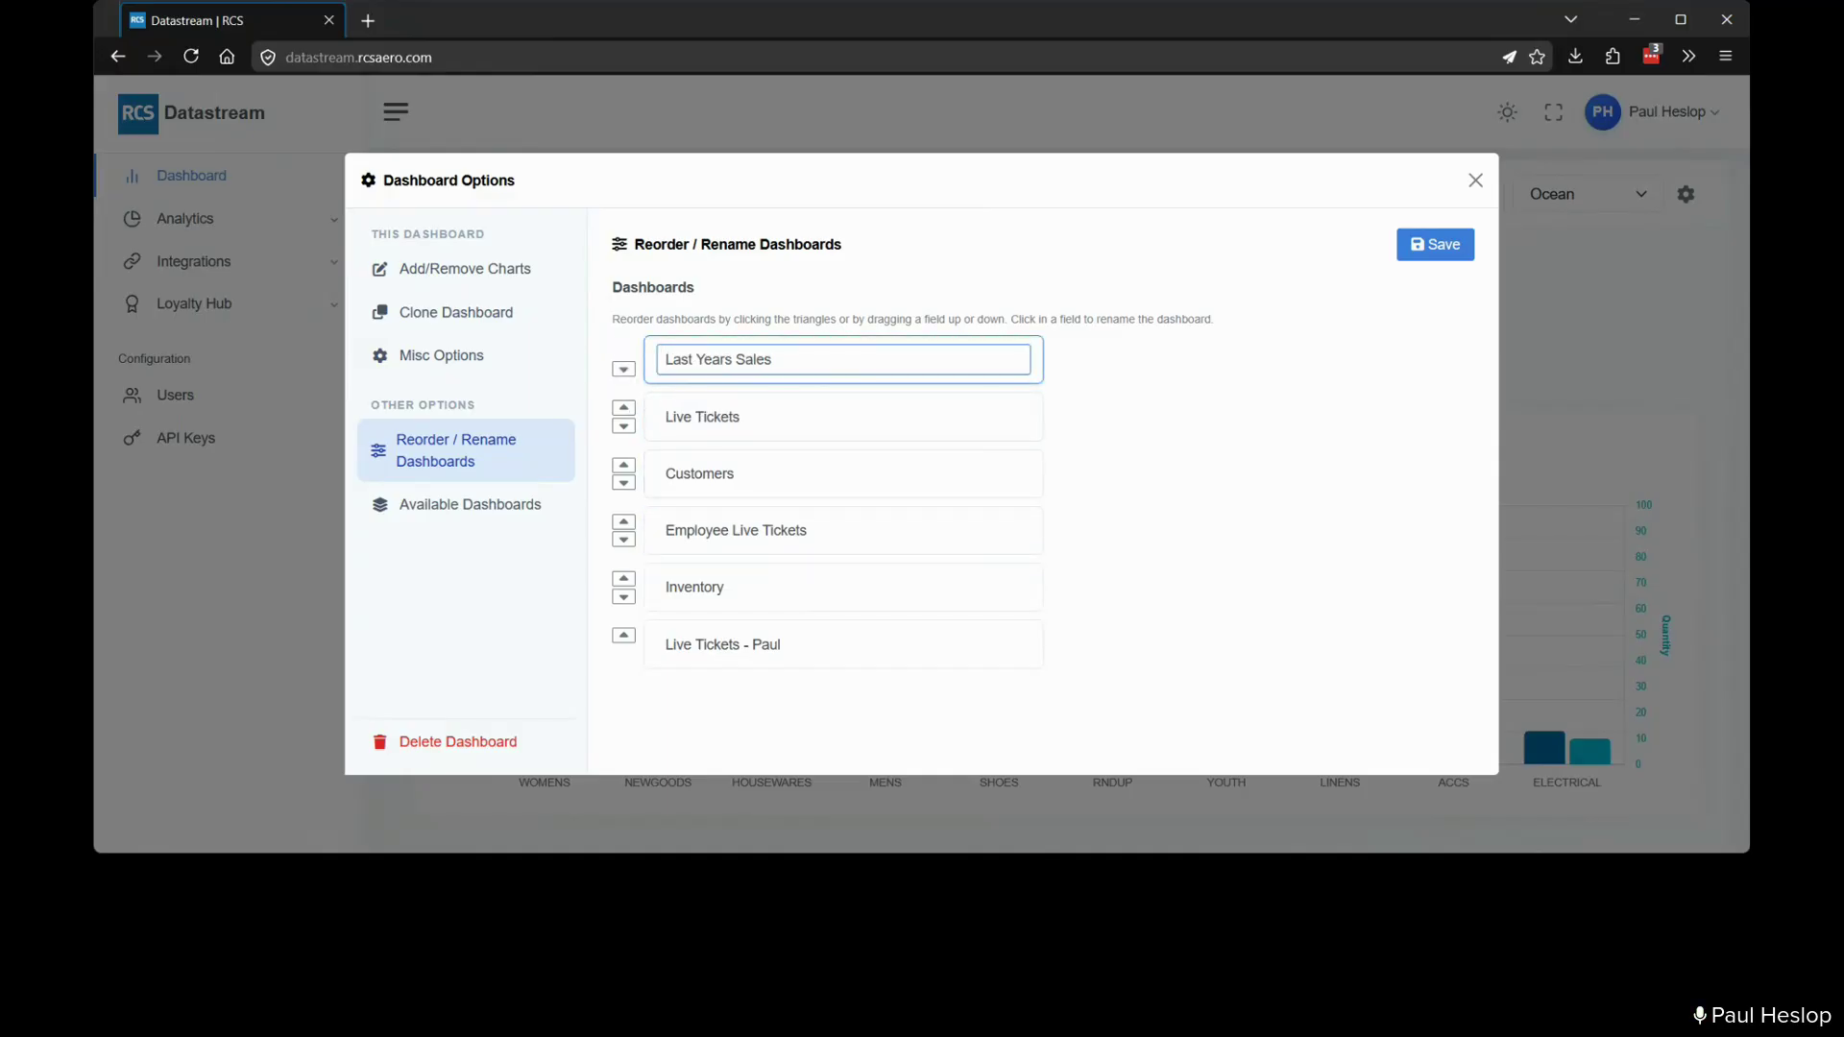
key(Delete)
key(Delete)
key(Delete)
key(Delete)
key(Delete)
key(Delete)
key(Delete)
key(Delete)
key(Delete)
key(Delete)
key(Delete)
key(Delete)
key(Delete)
key(Delete)
key(Delete)
key(Delete)
text(Primary)
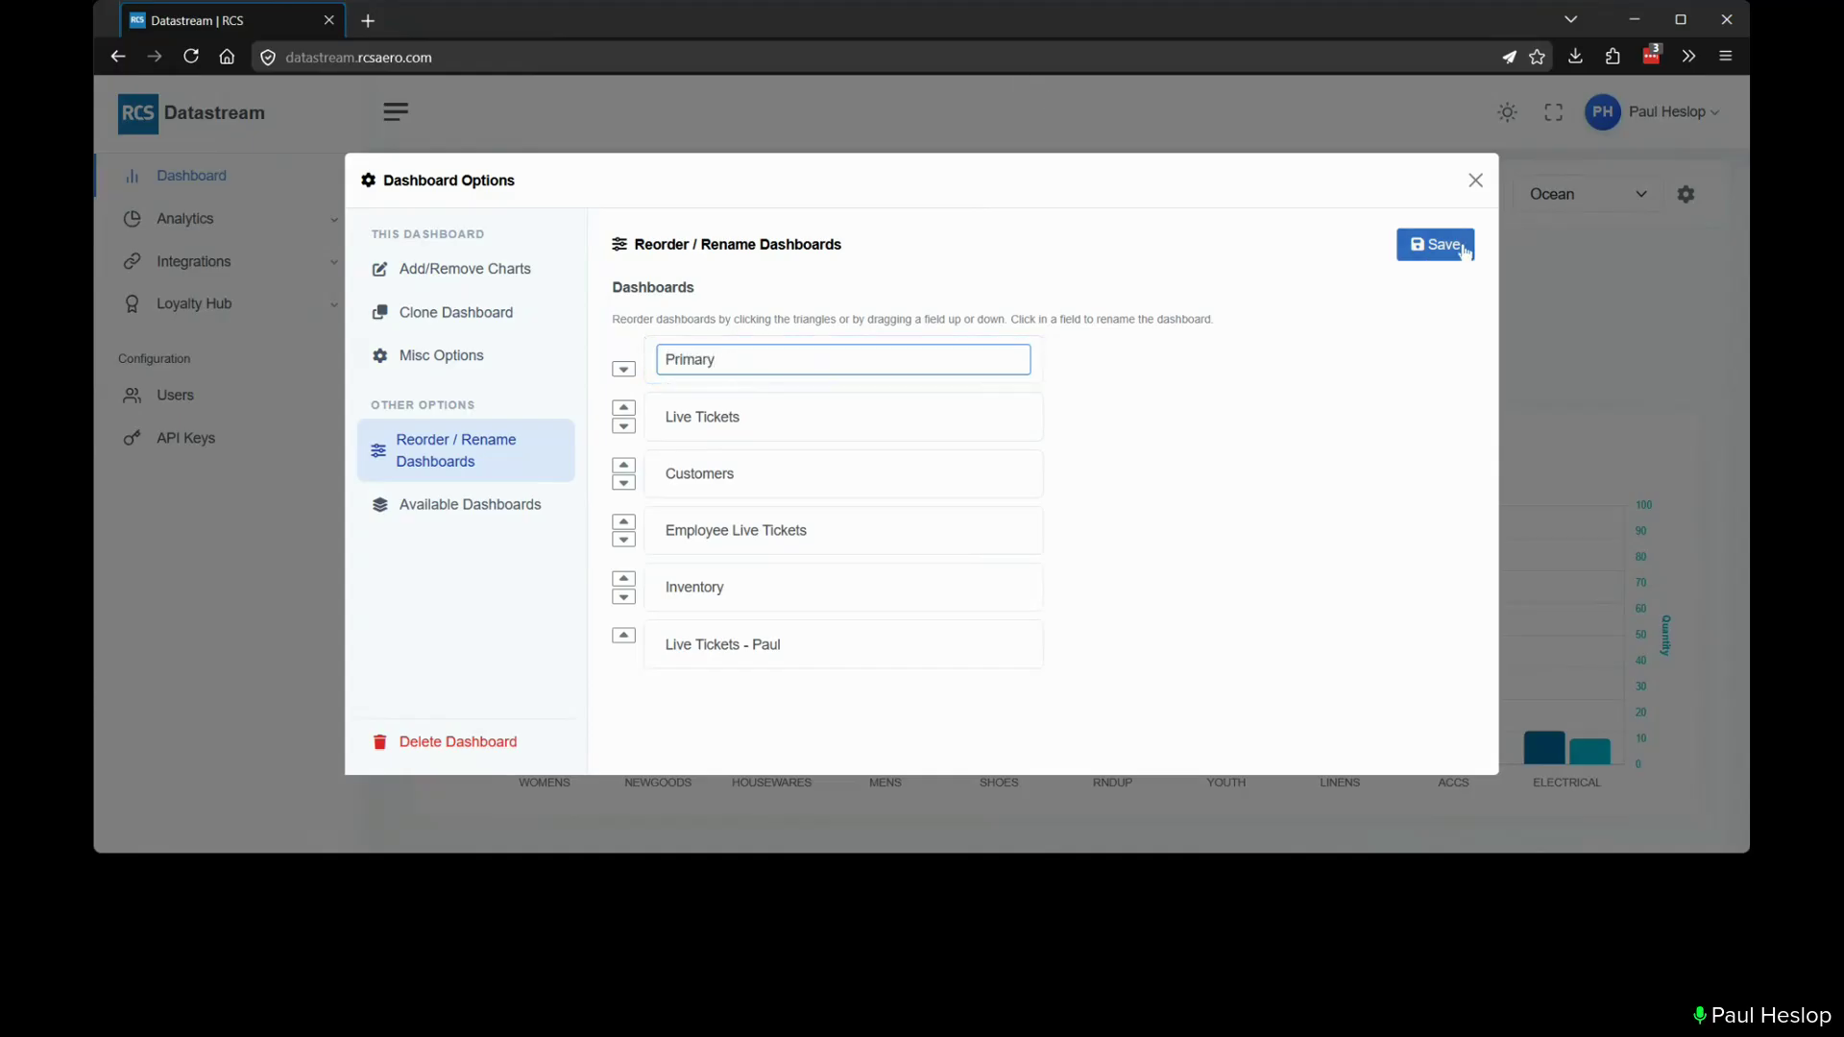
click(1434, 244)
click(191, 57)
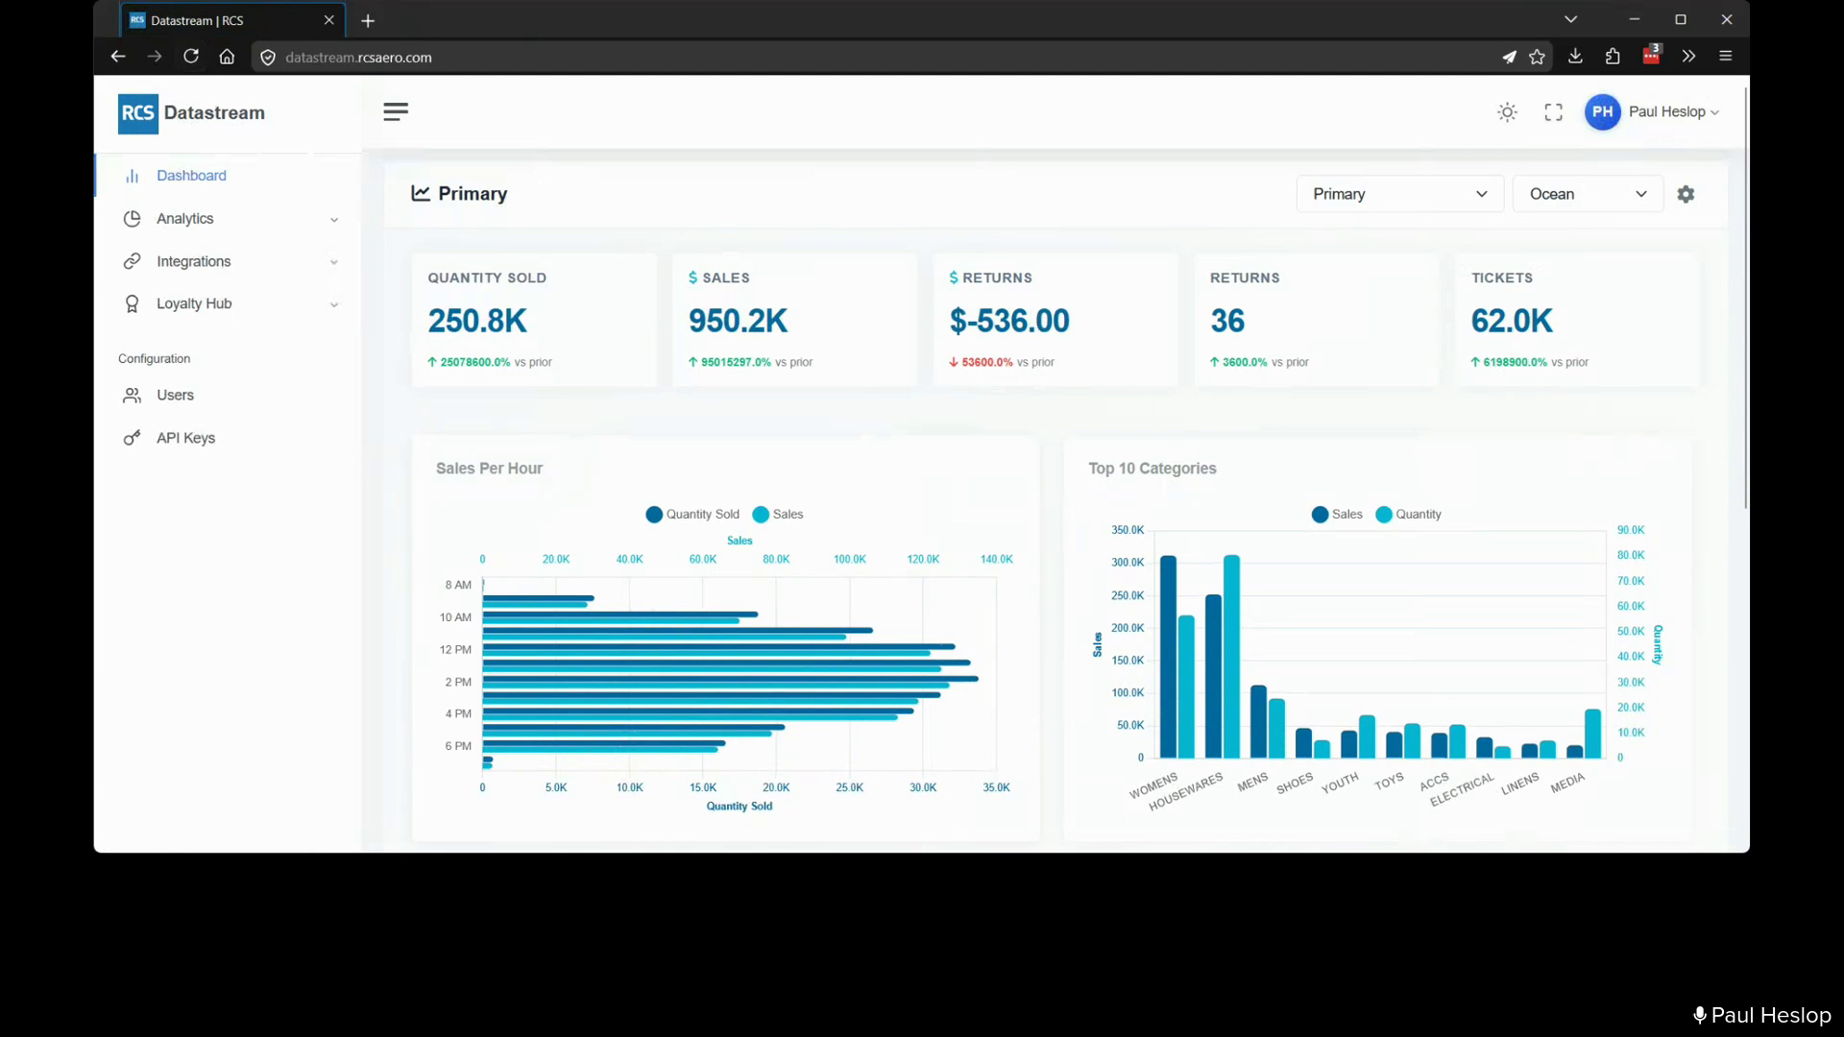
- Keep the Primary dashboard shown and bring up its Reorder / Rename options
click(1399, 193)
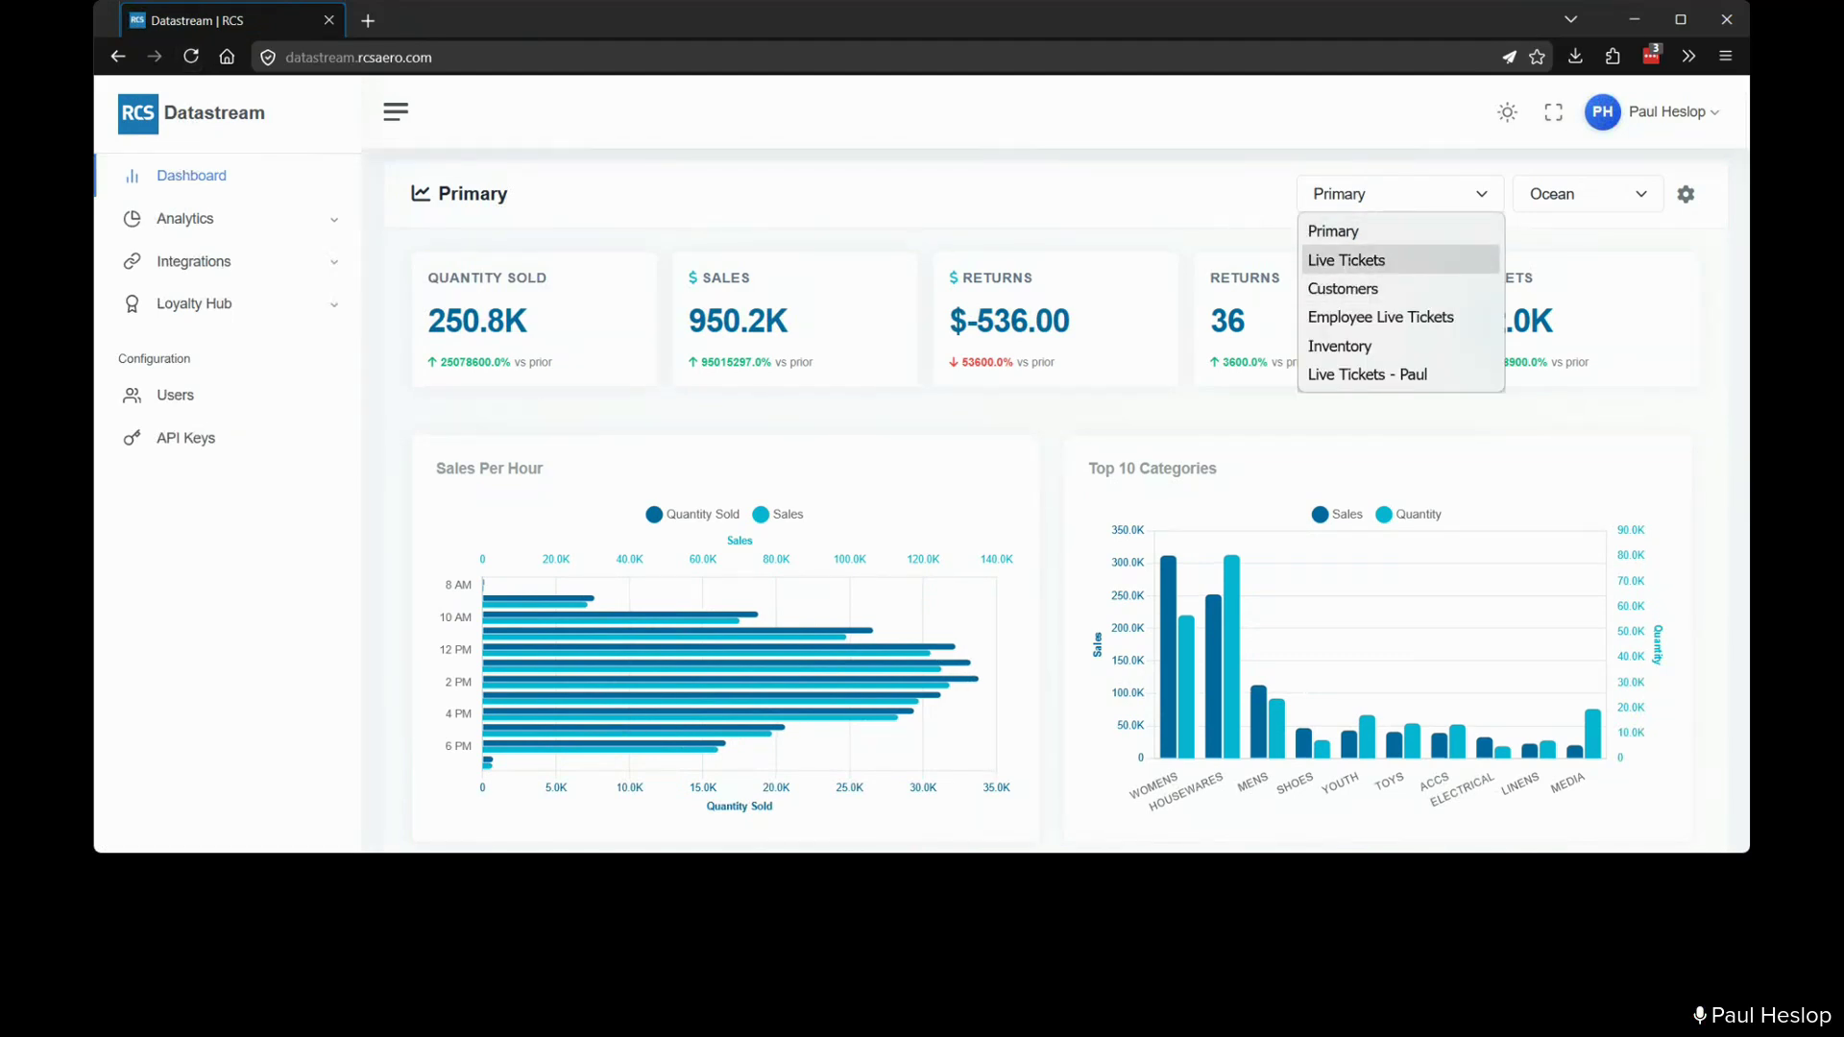
click(1399, 231)
click(1686, 193)
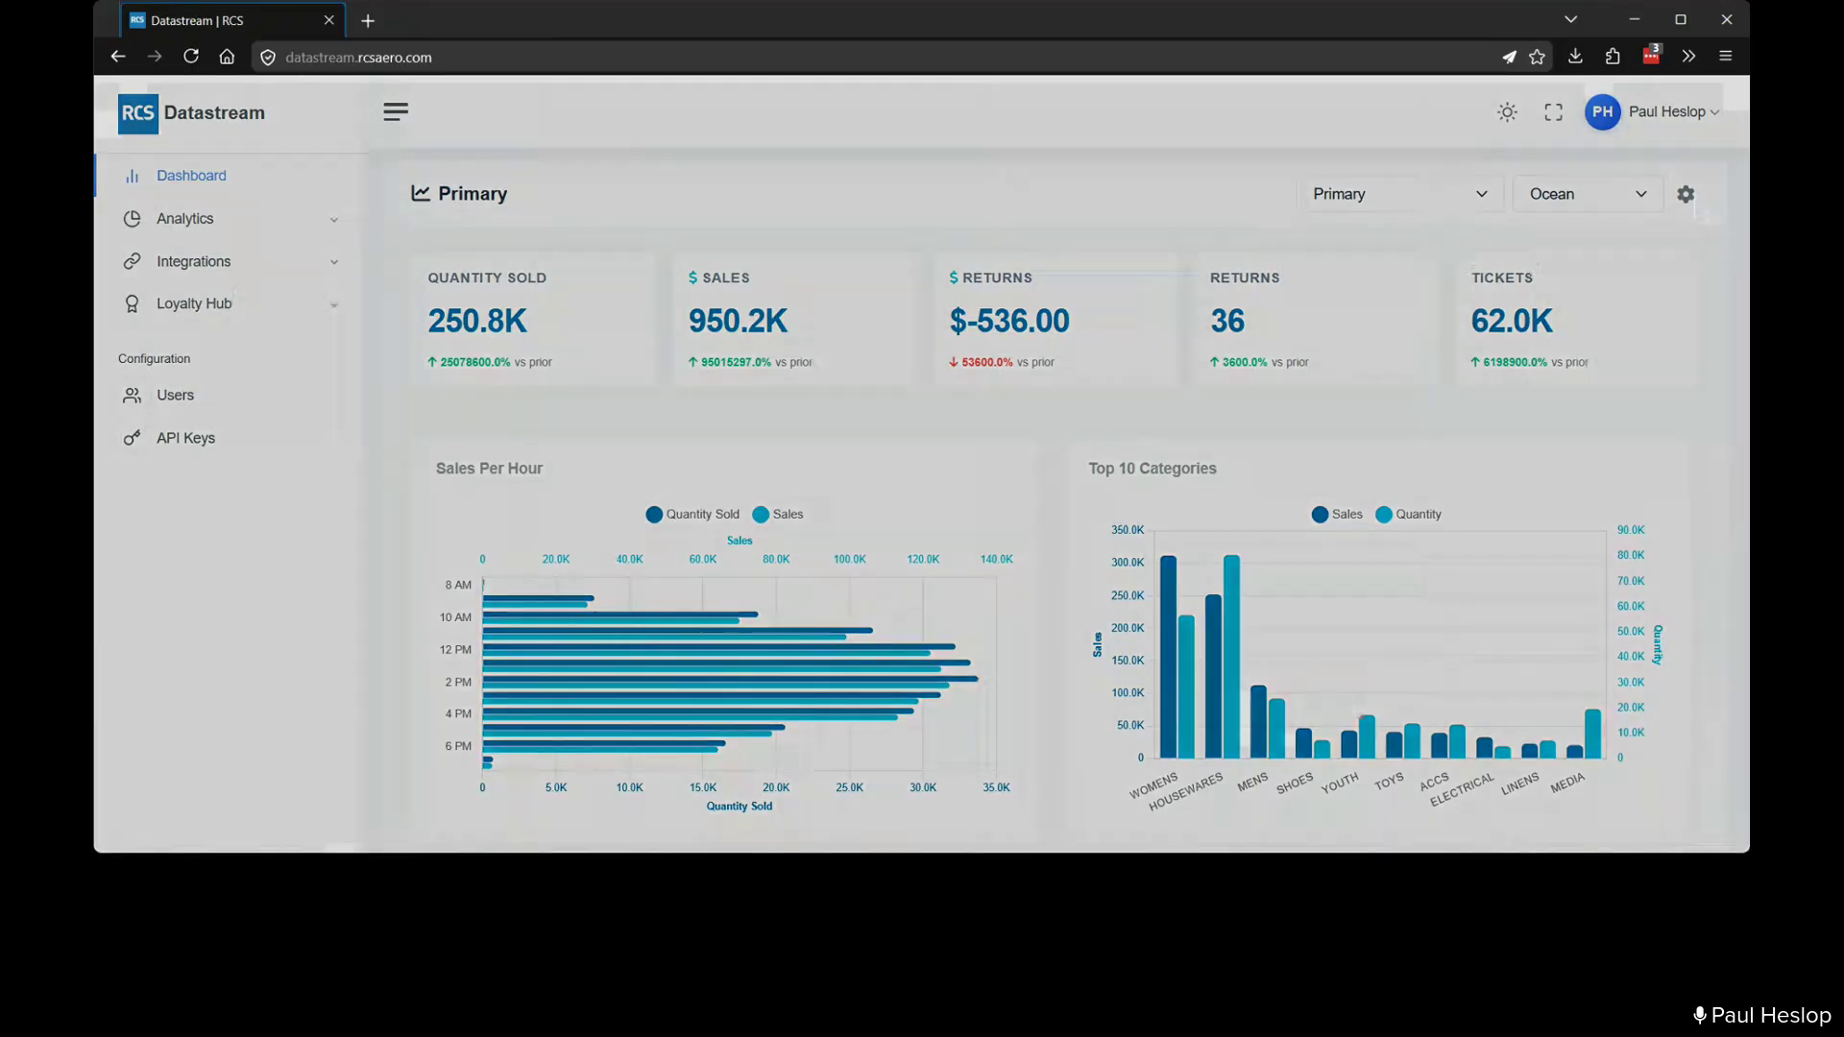
click(466, 451)
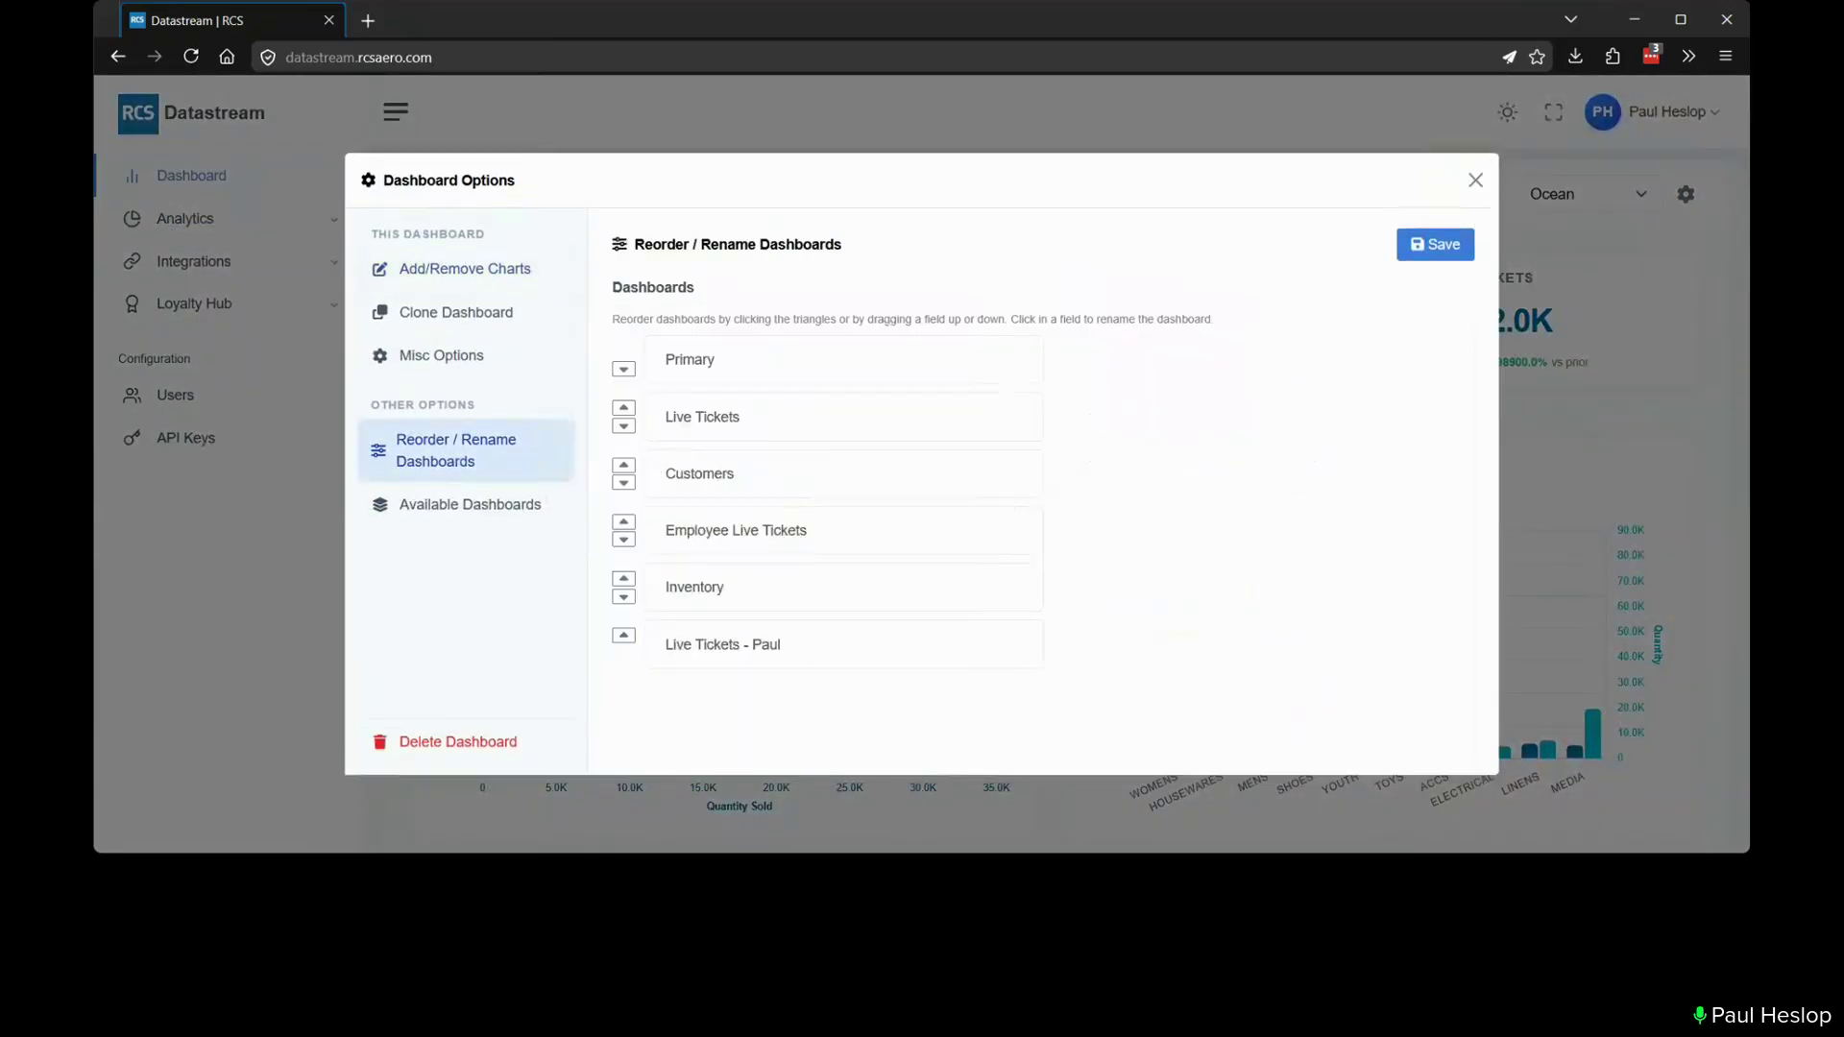
- Rename Primary to 'Last Year Sales', move it below Live Tickets, and save
click(730, 359)
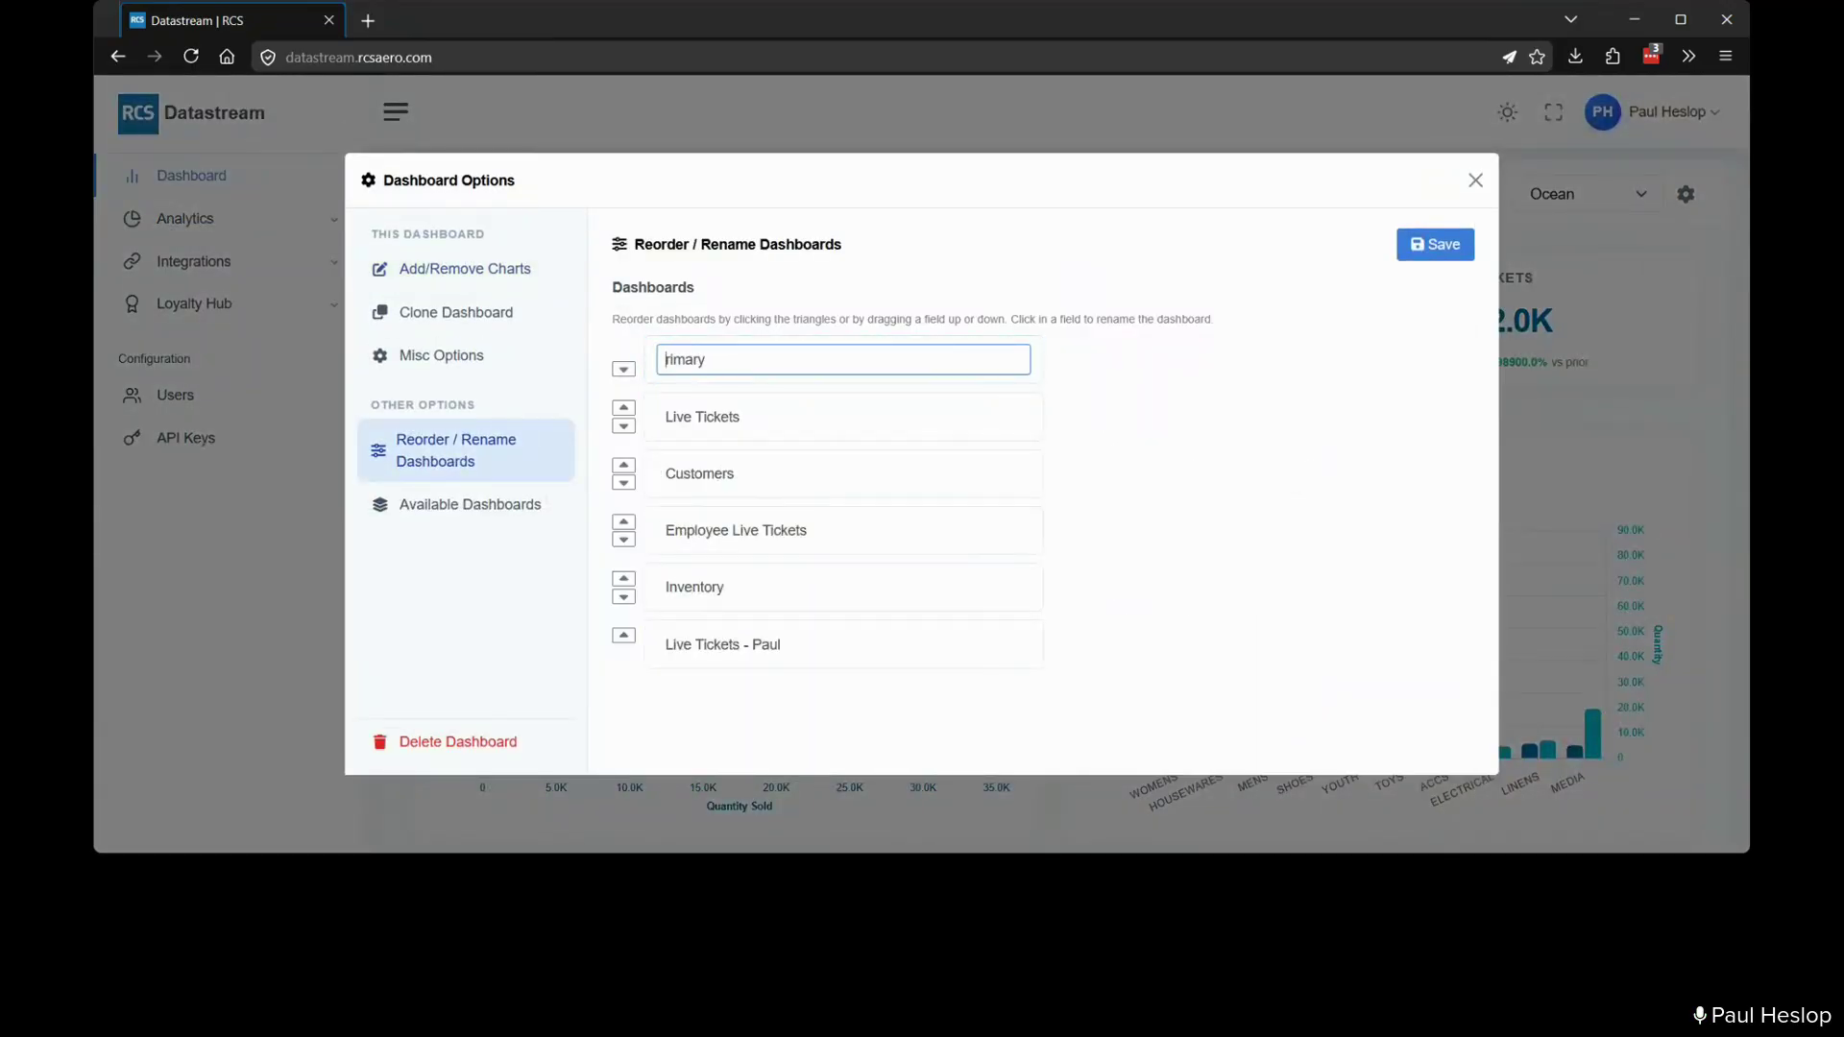
key(ctrl+a)
key(BackSpace)
text(Last)
text( Year Sa)
text(lers)
key(BackSpace)
key(BackSpace)
text(s)
click(623, 369)
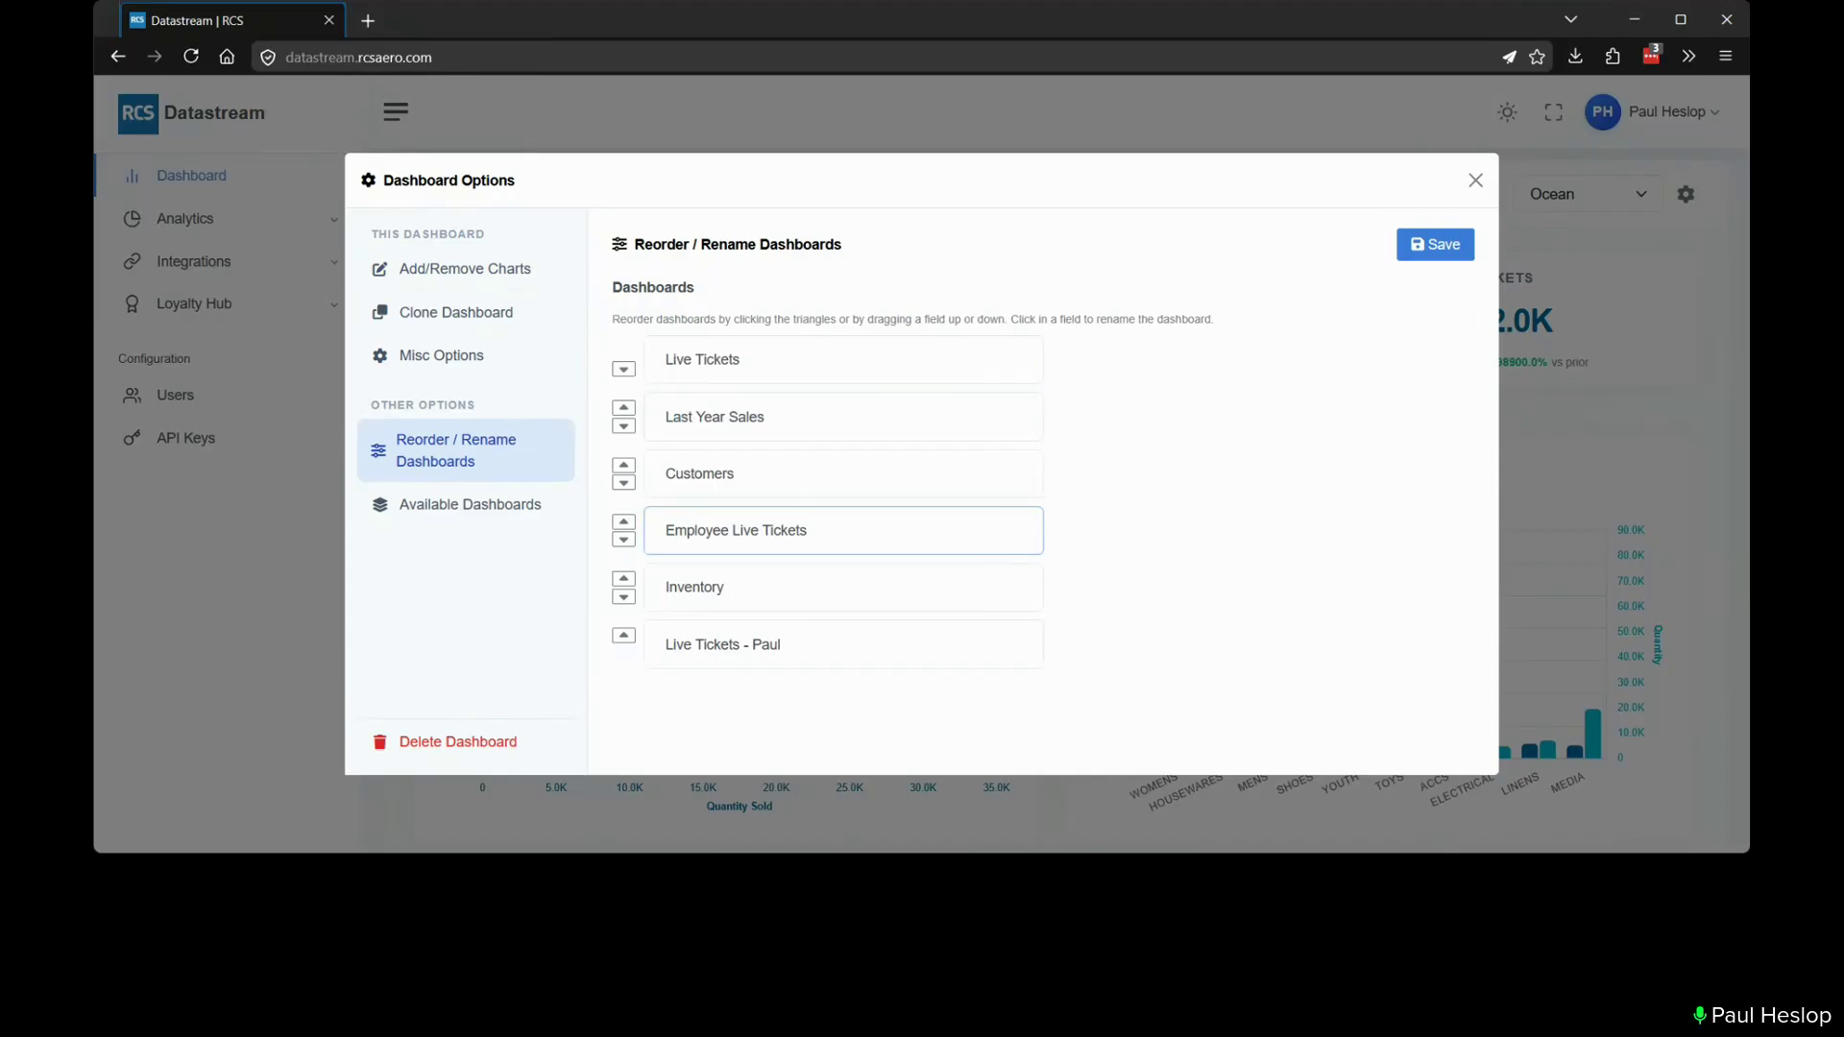
click(1450, 248)
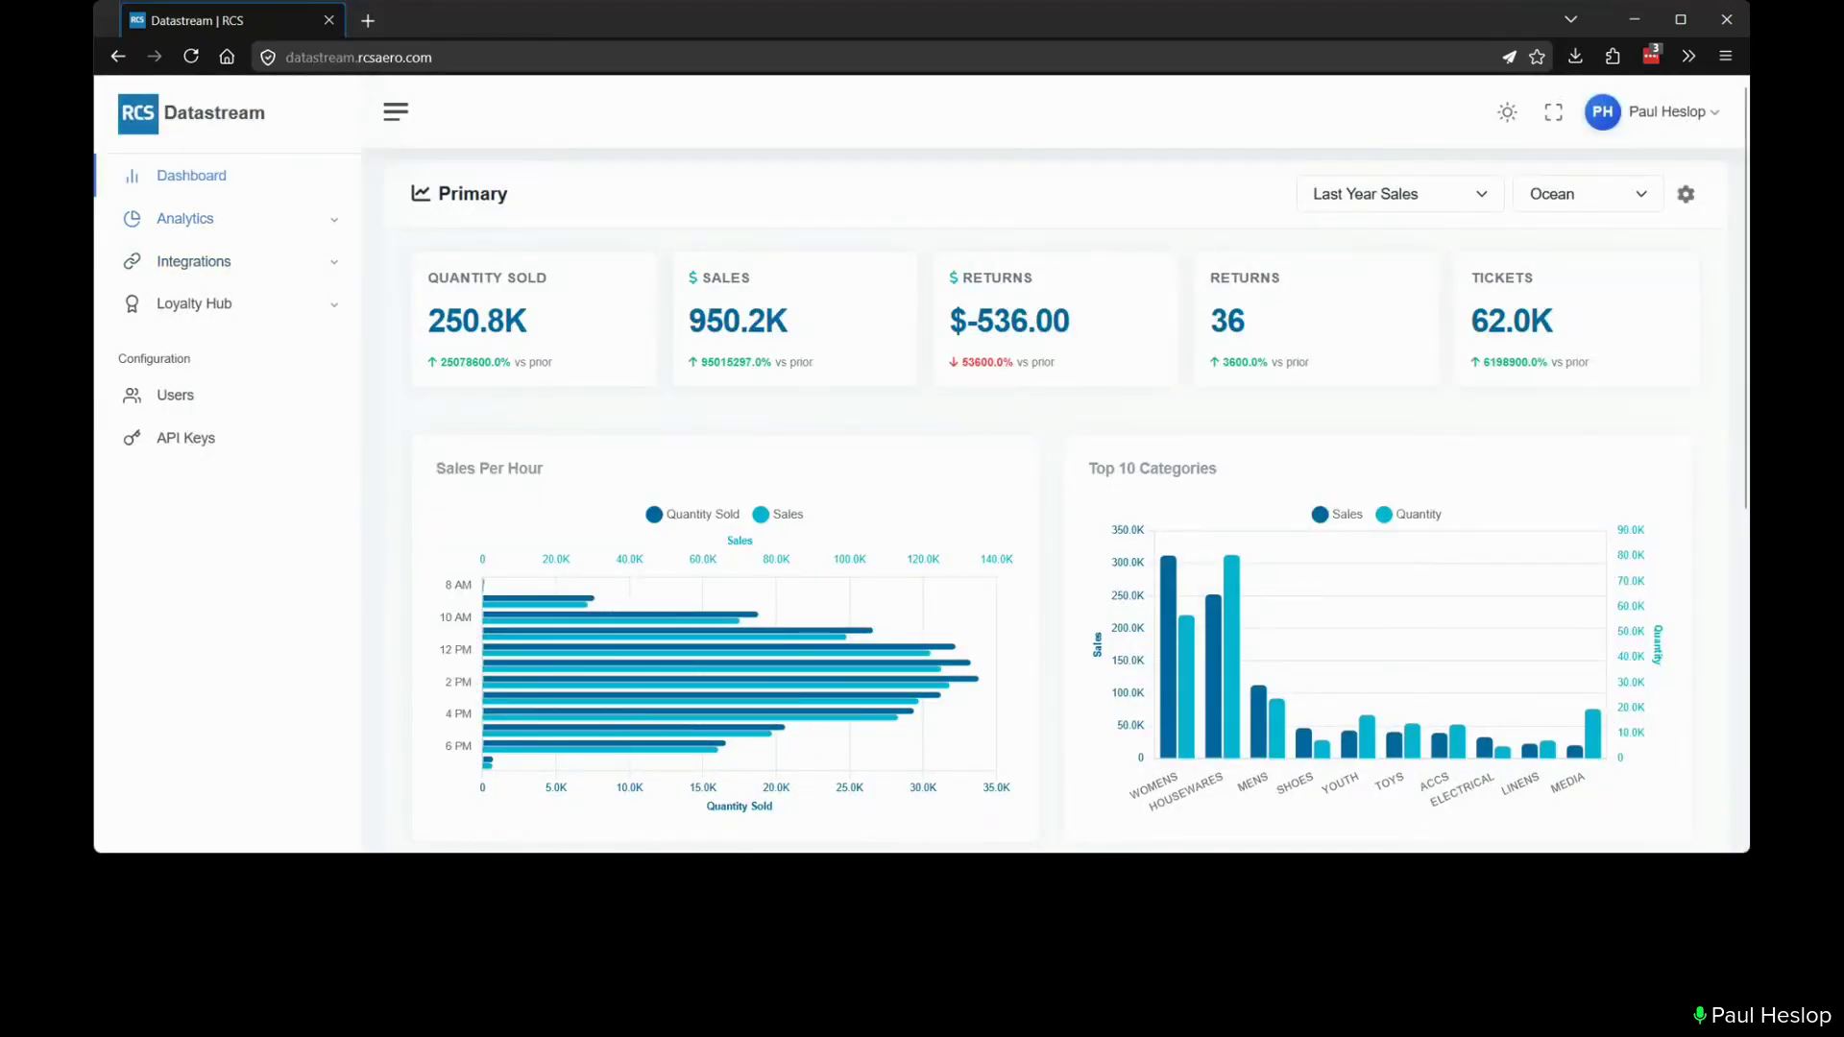
click(1687, 196)
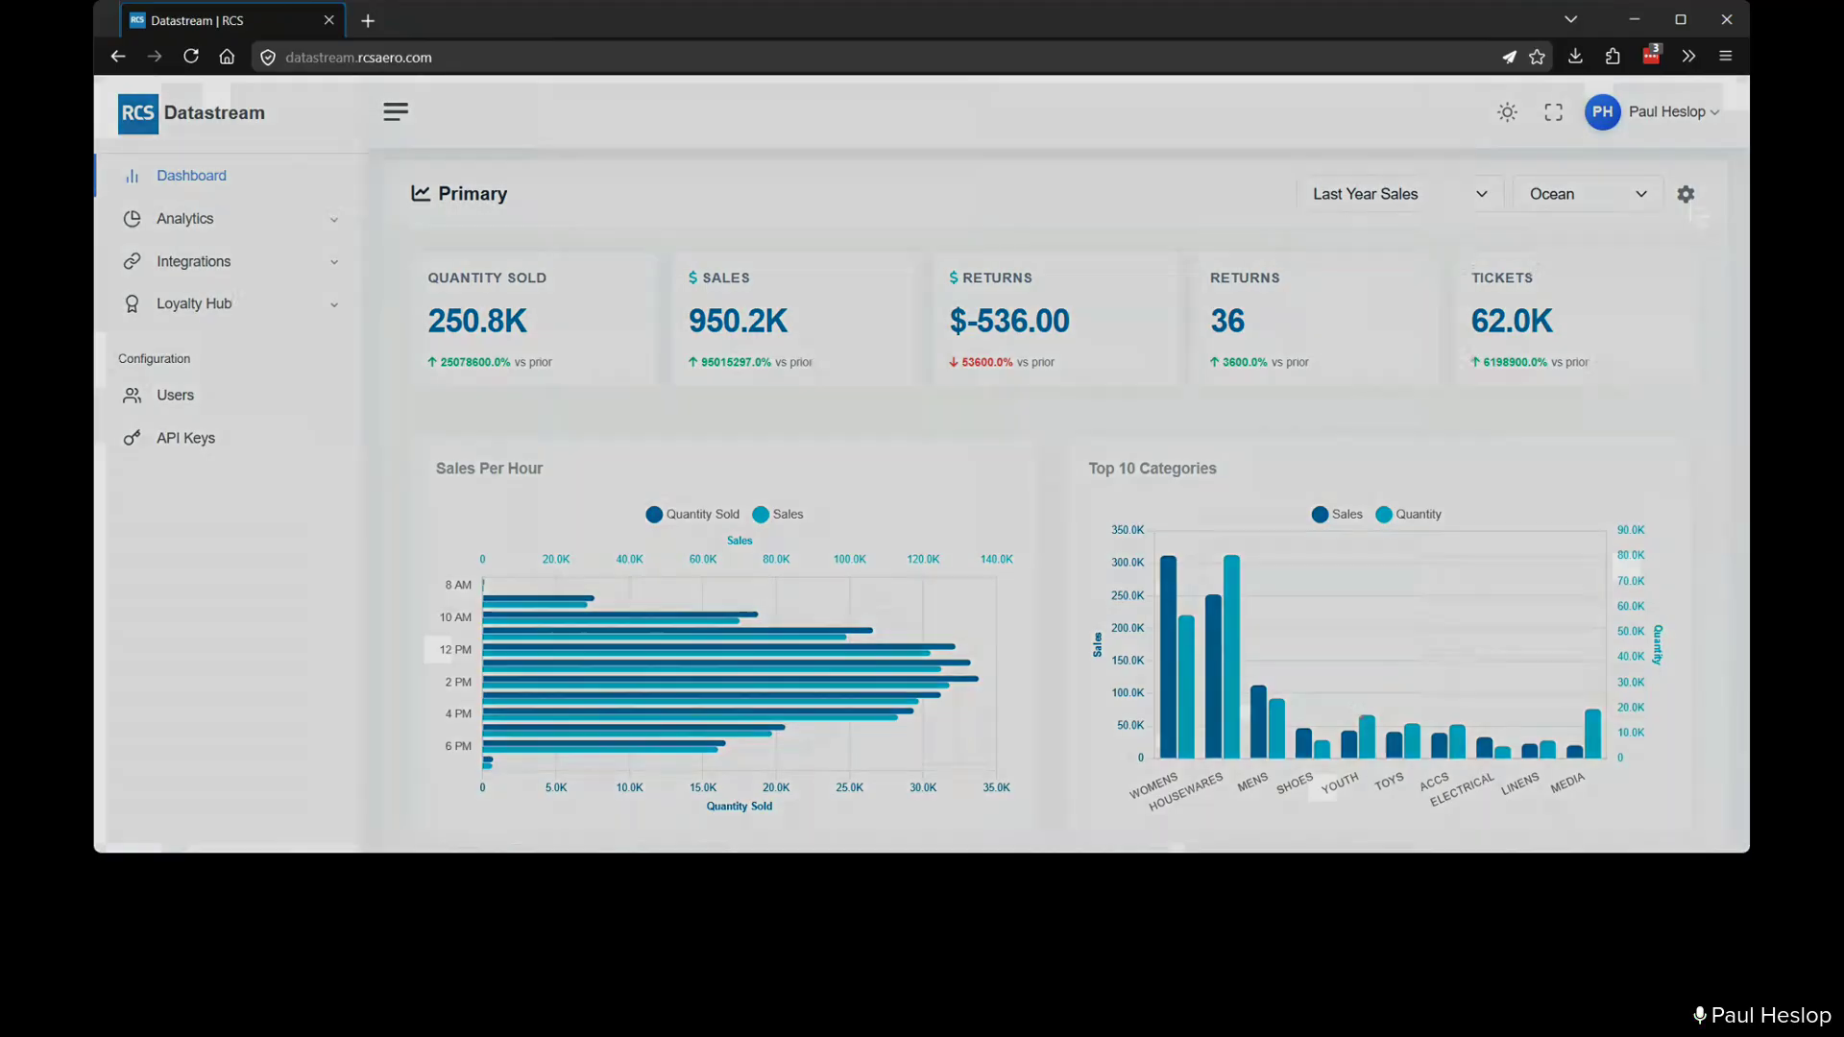
- Review the Available Dashboards shared by others without adding any, then close Dashboard Options
click(469, 496)
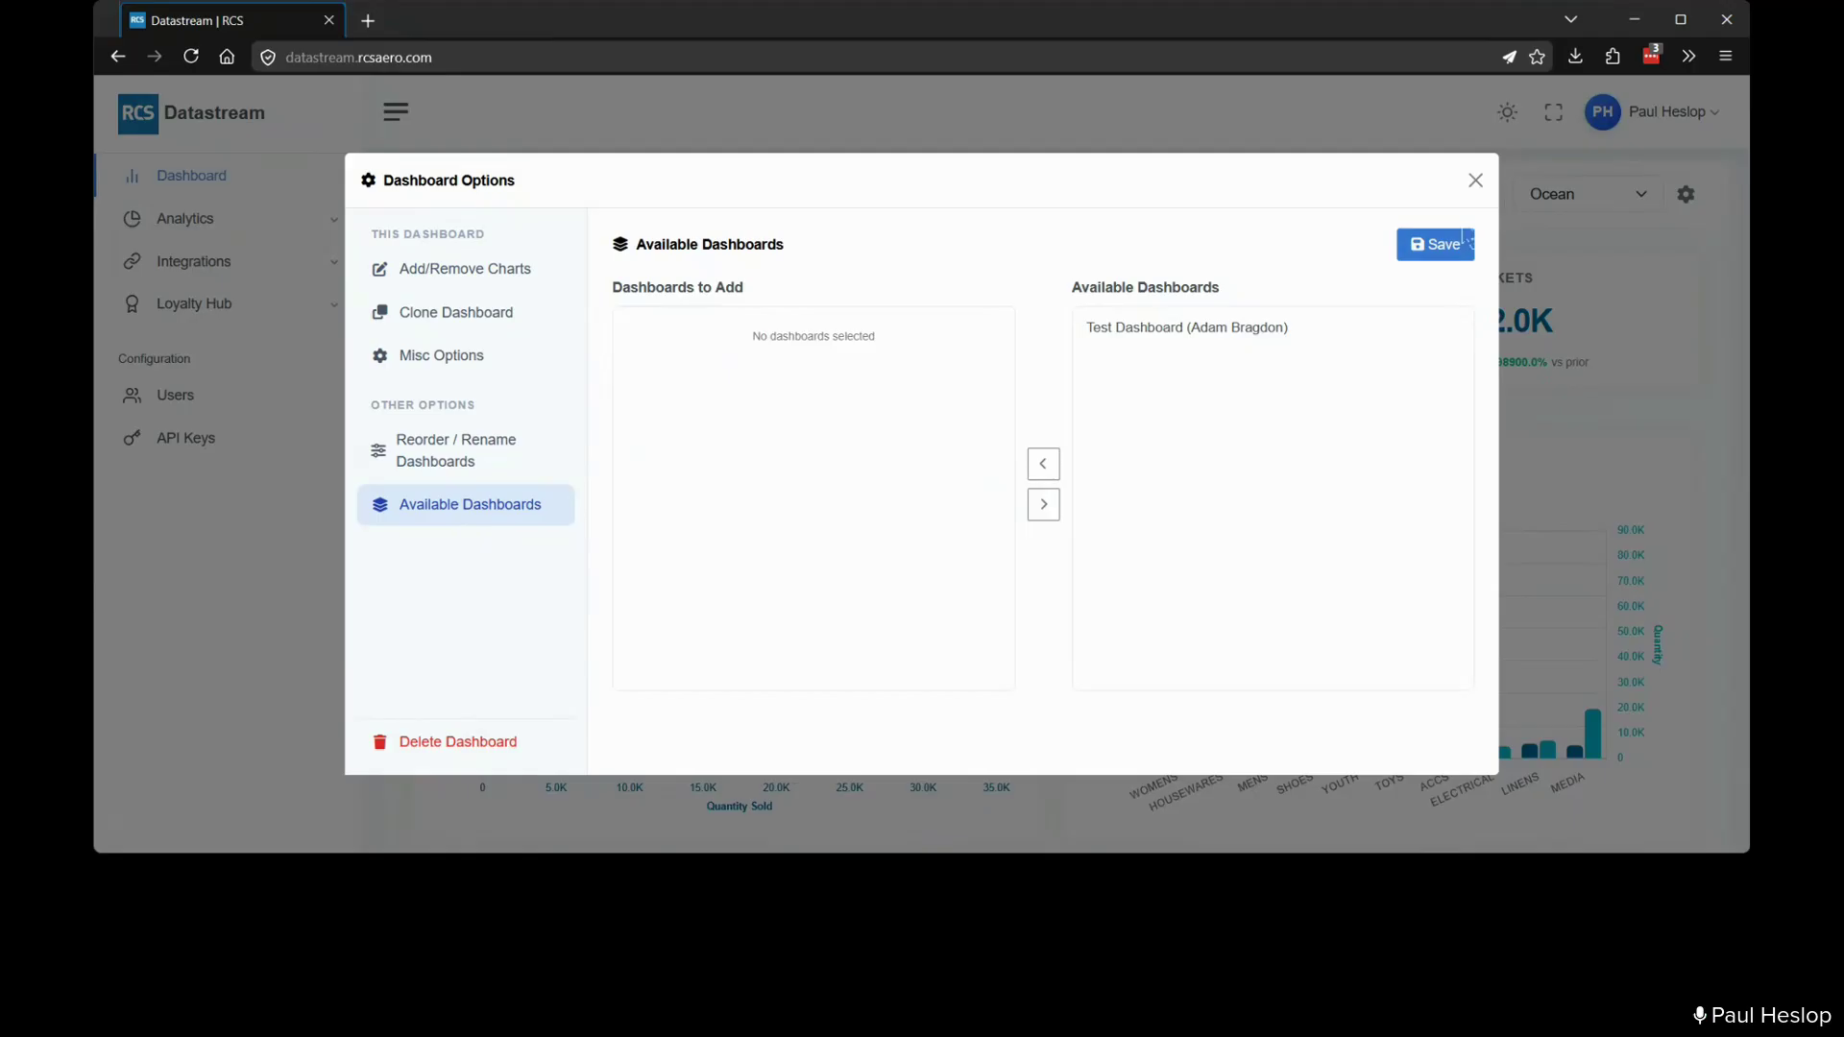
click(1475, 180)
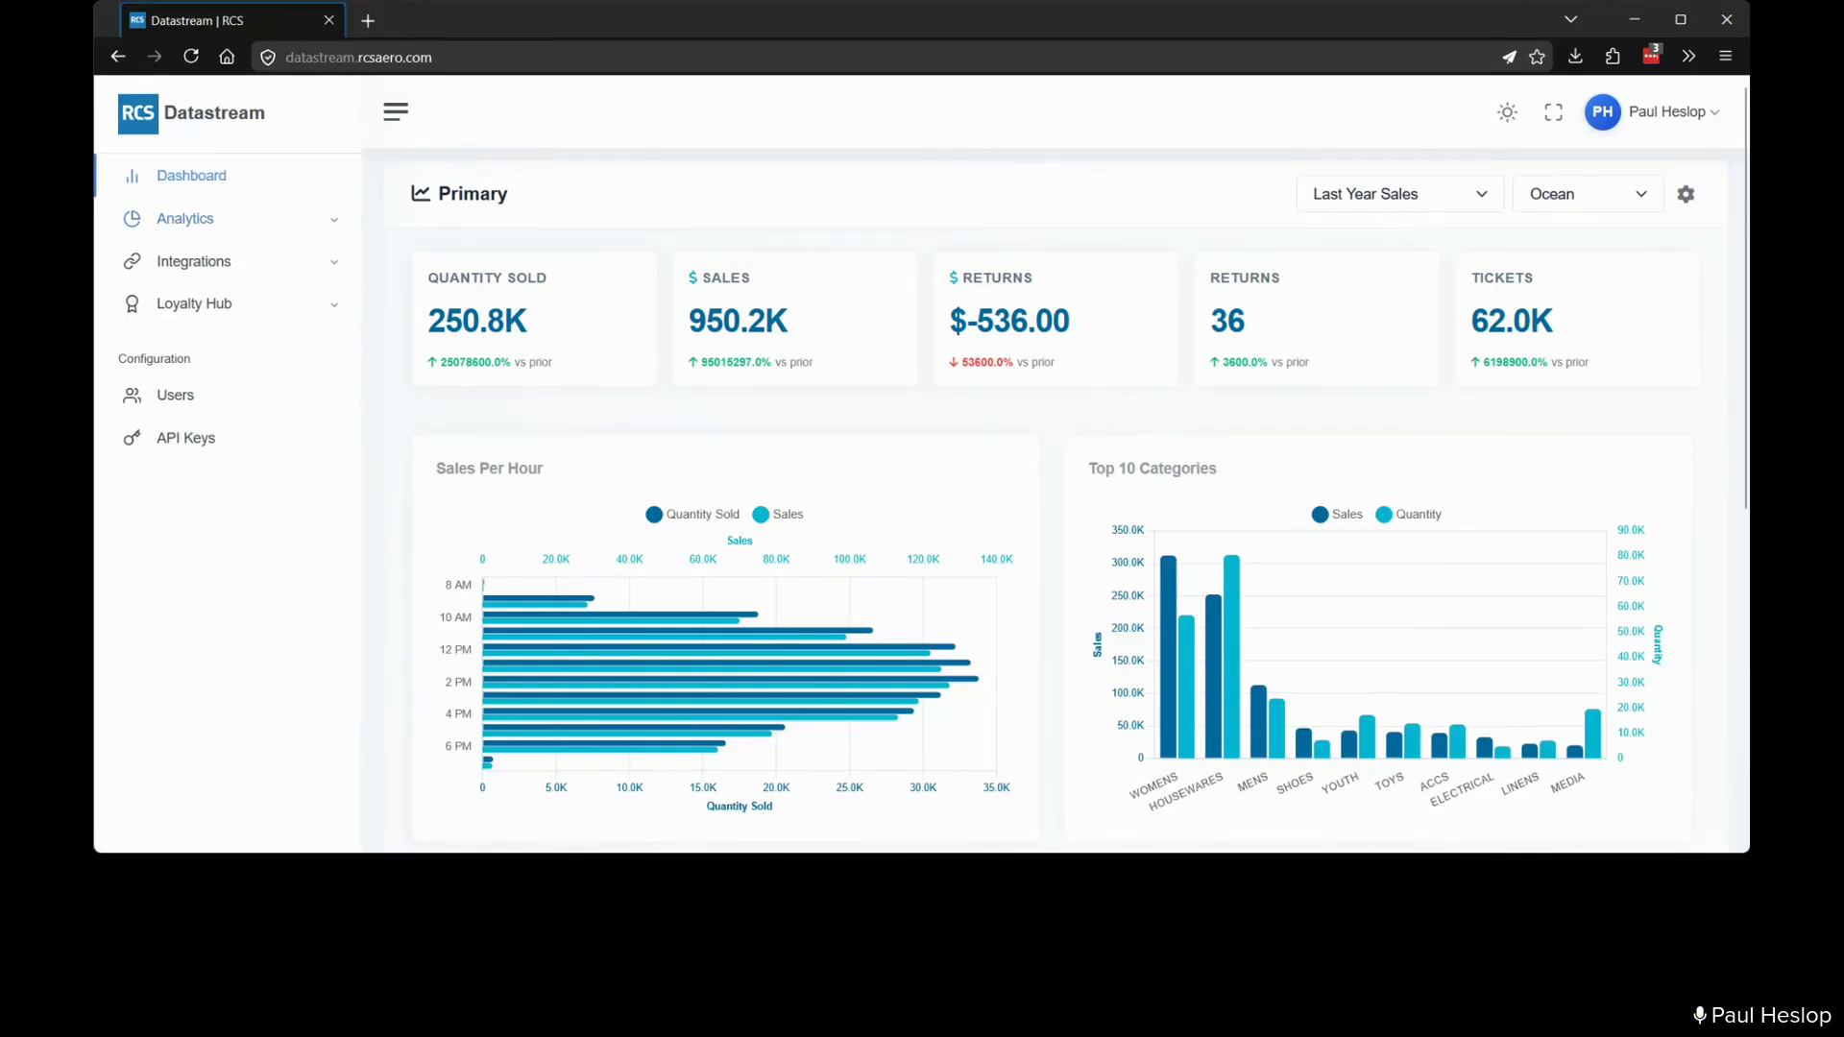
- Go to Analytics > Reports > List to see the empty My Reports list
click(185, 218)
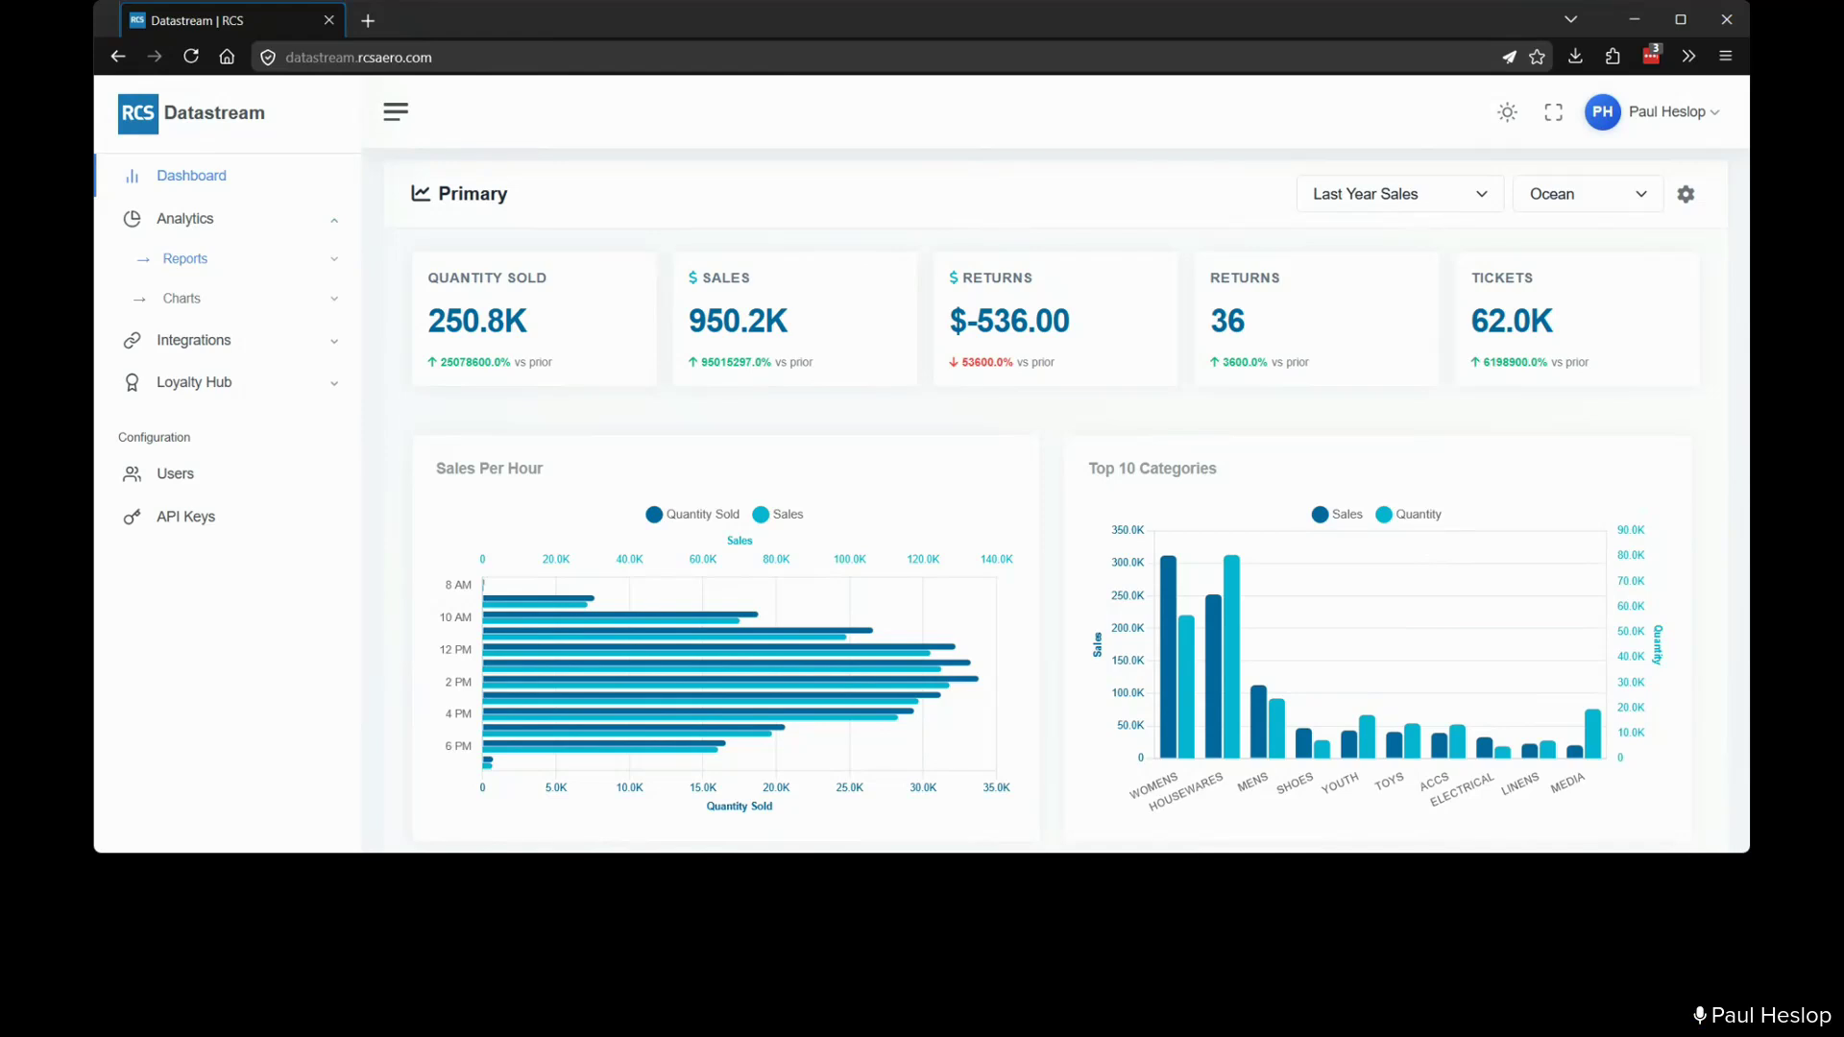
click(185, 260)
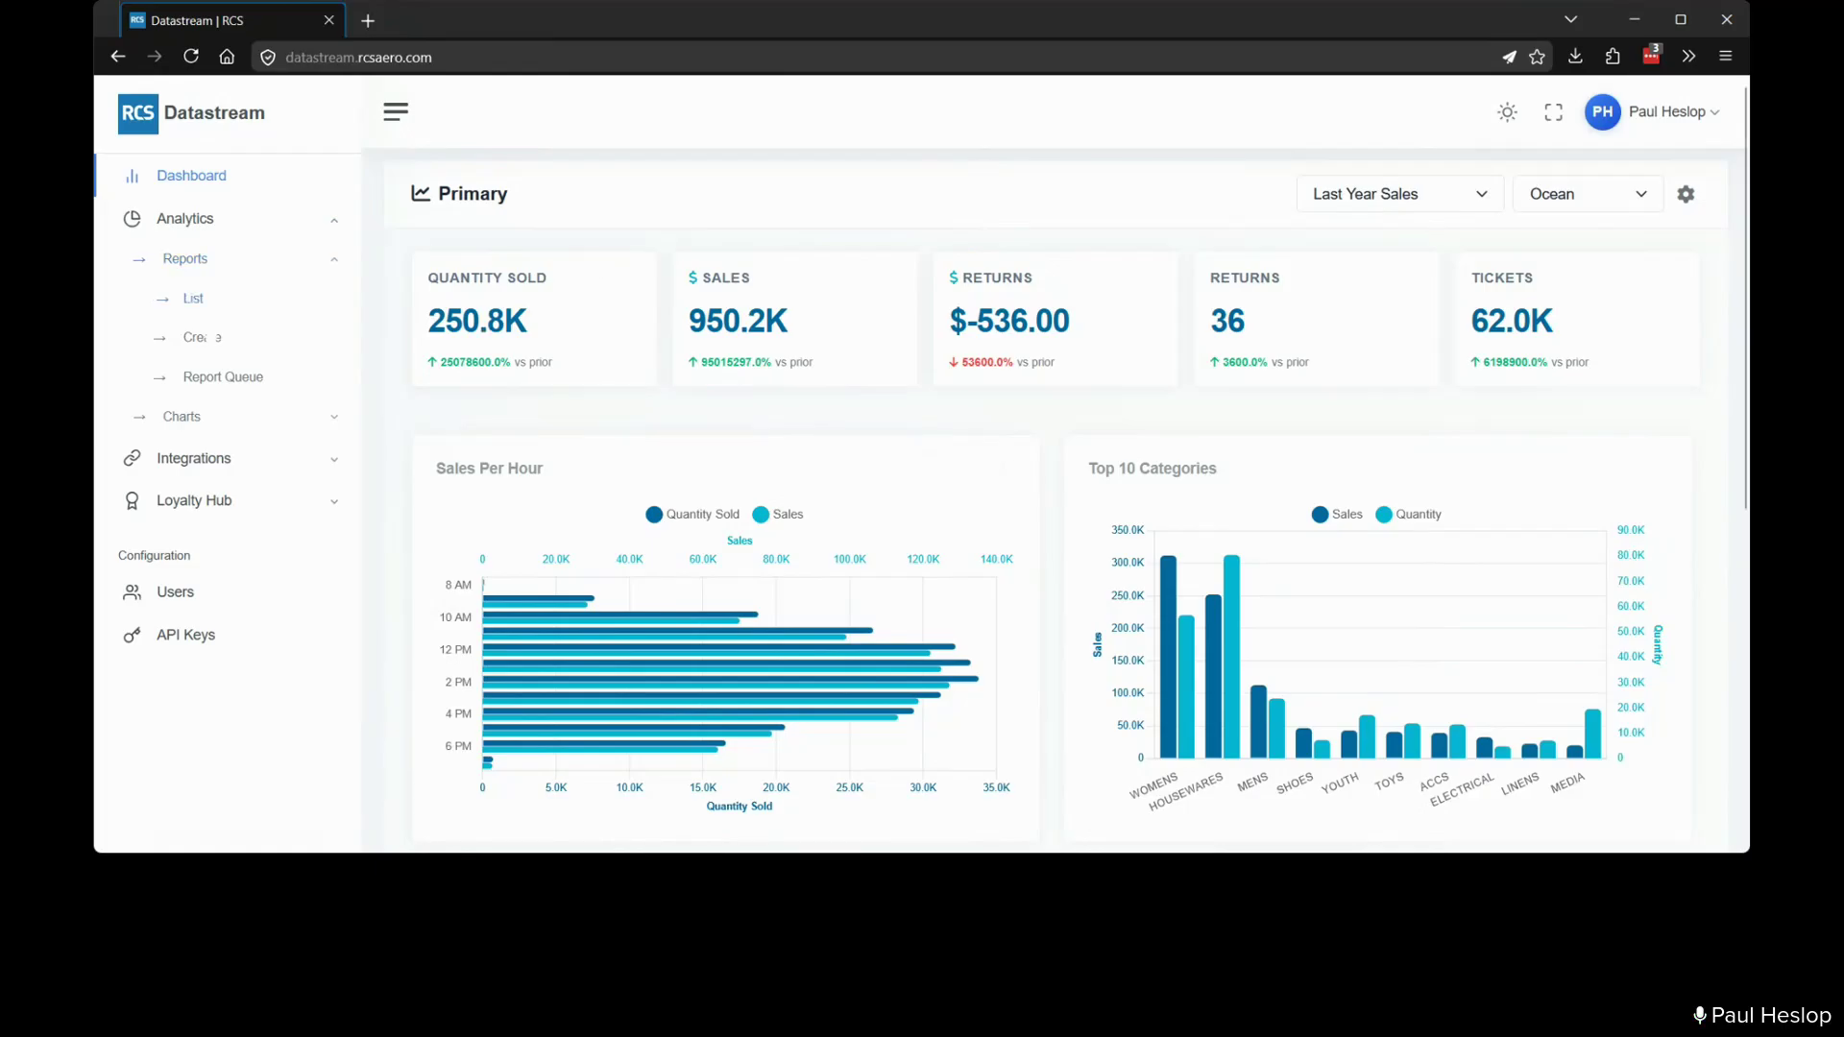
click(193, 297)
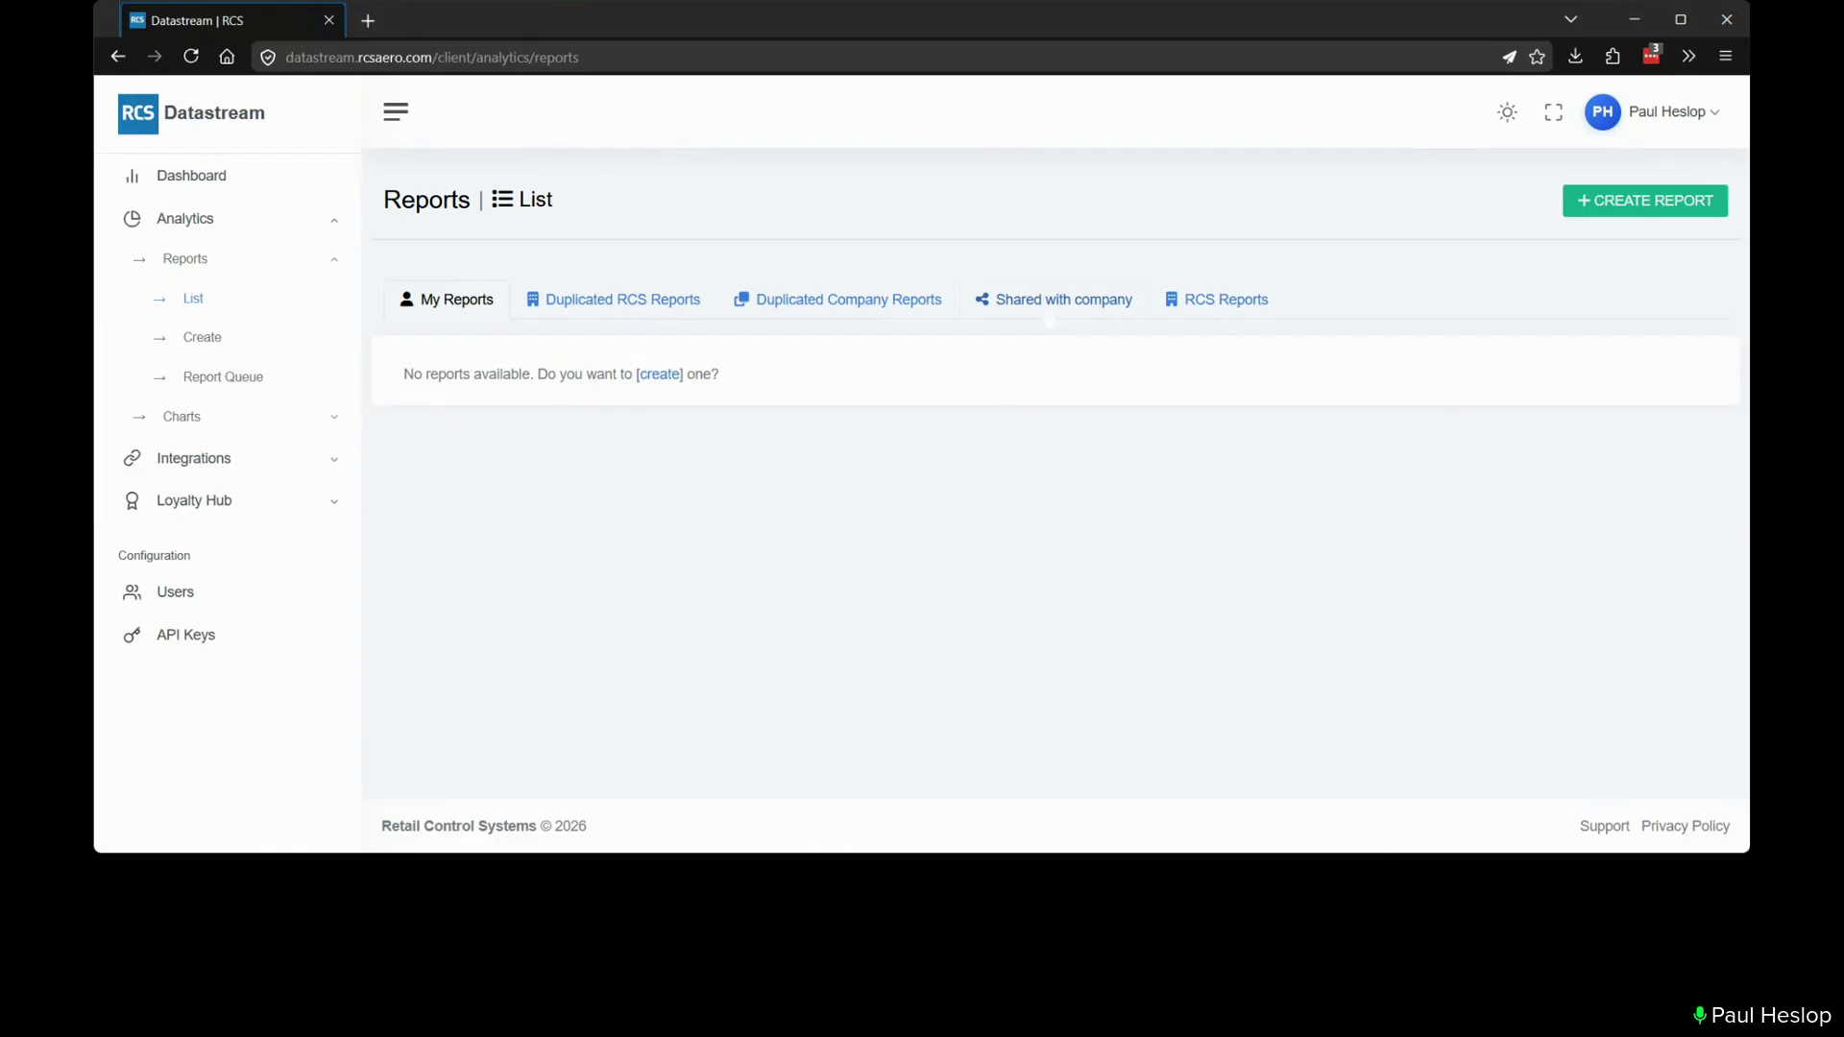
- Browse company and RCS-supplied reports, then duplicate Last Years Sales into My Reports
click(1051, 320)
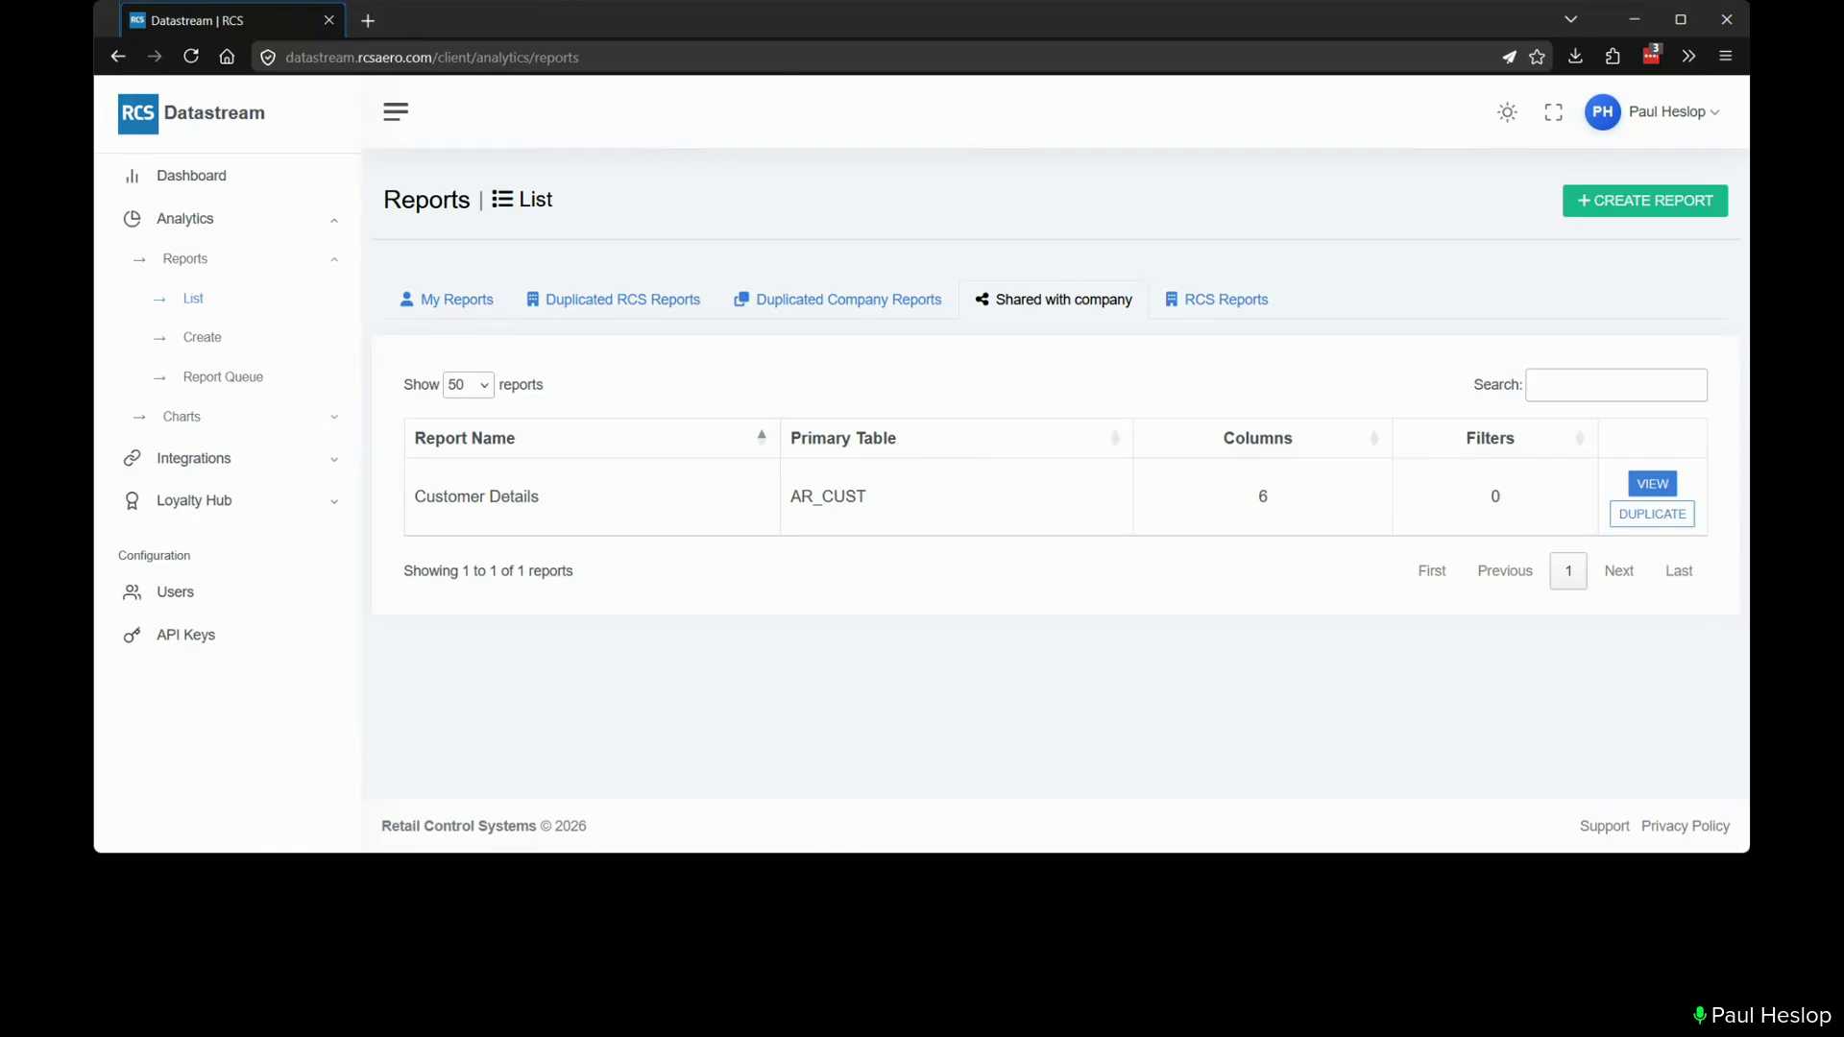
click(1227, 303)
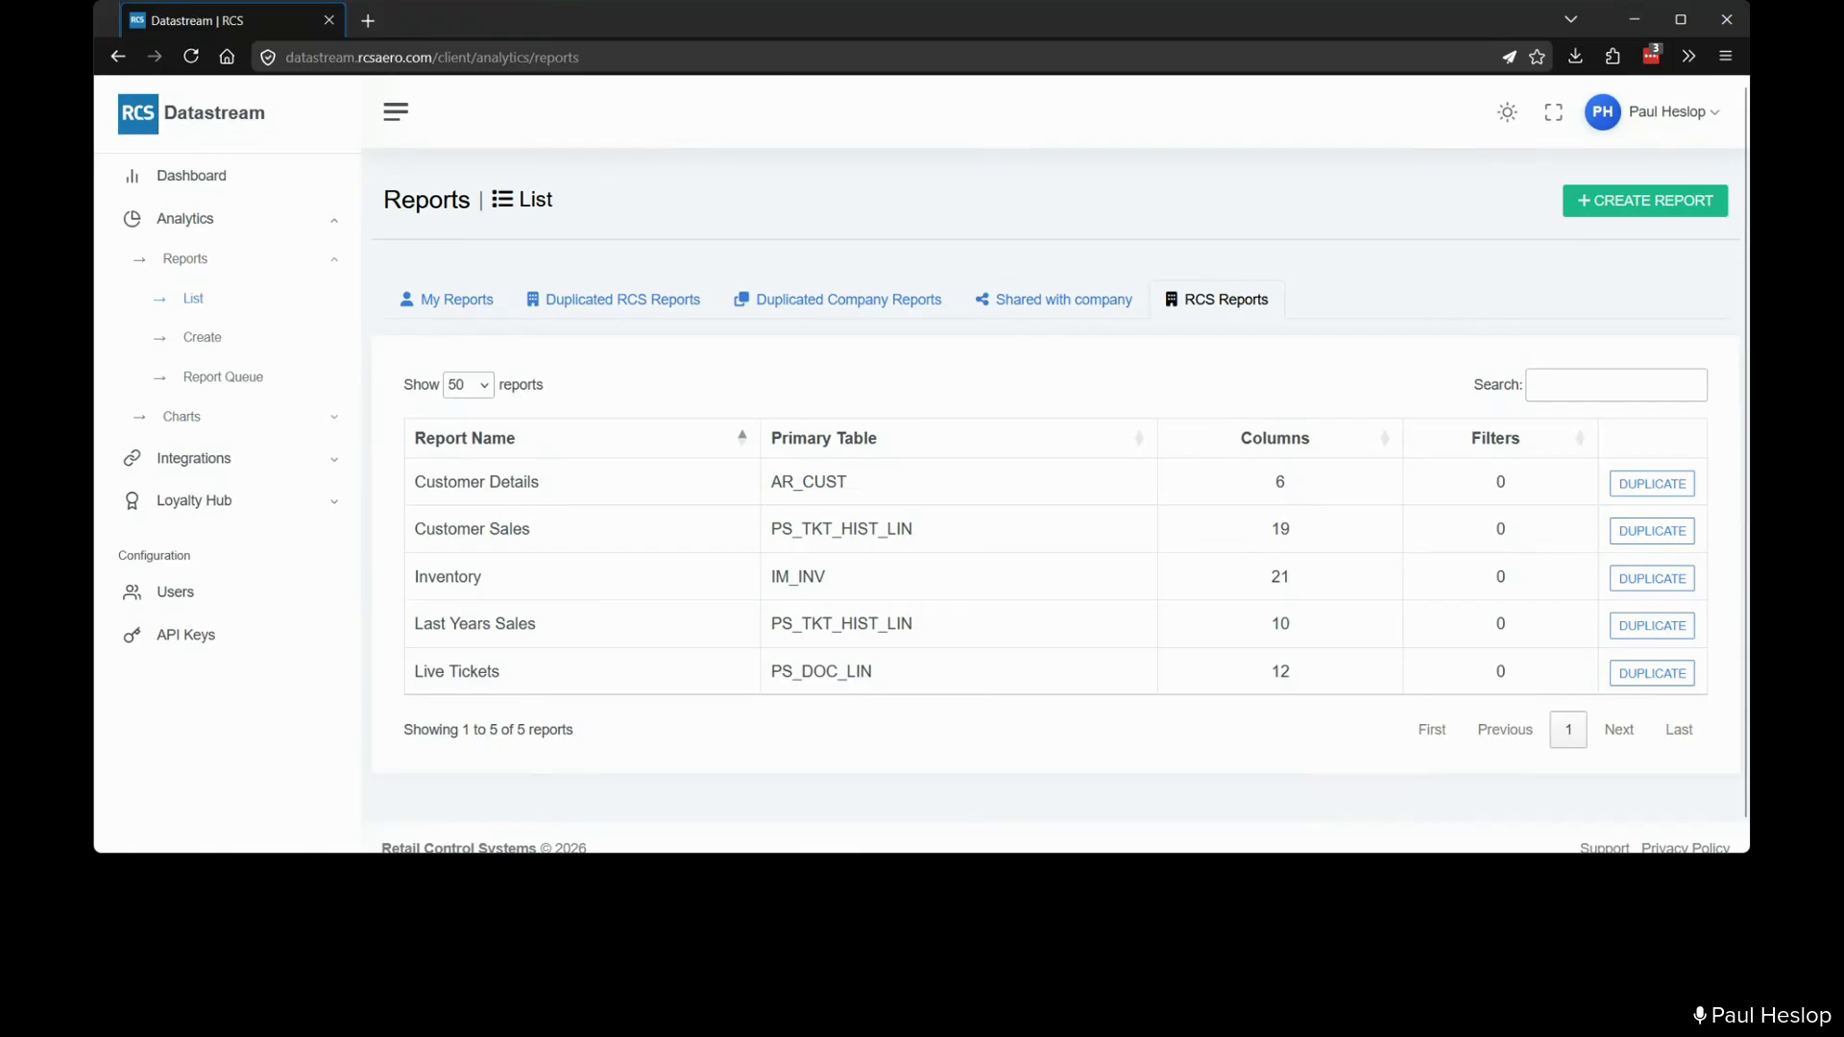
click(1654, 630)
click(991, 499)
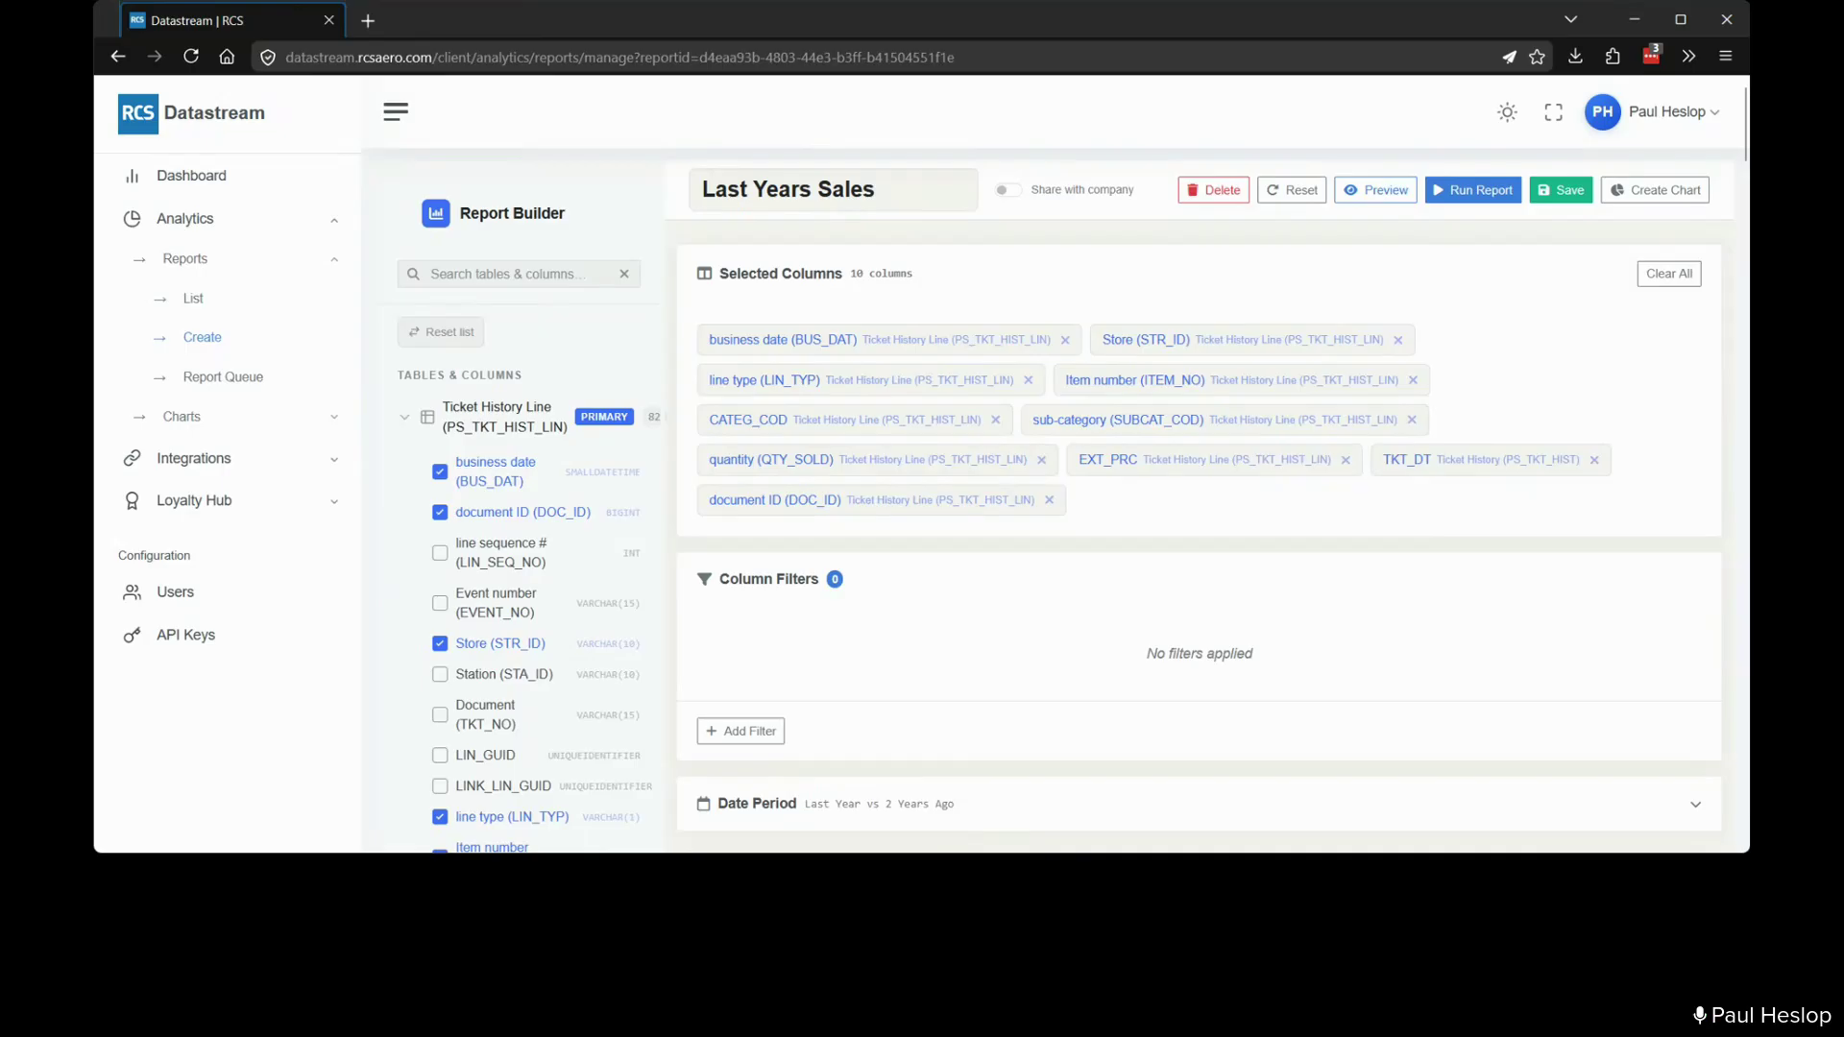
drag(881, 191, 713, 190)
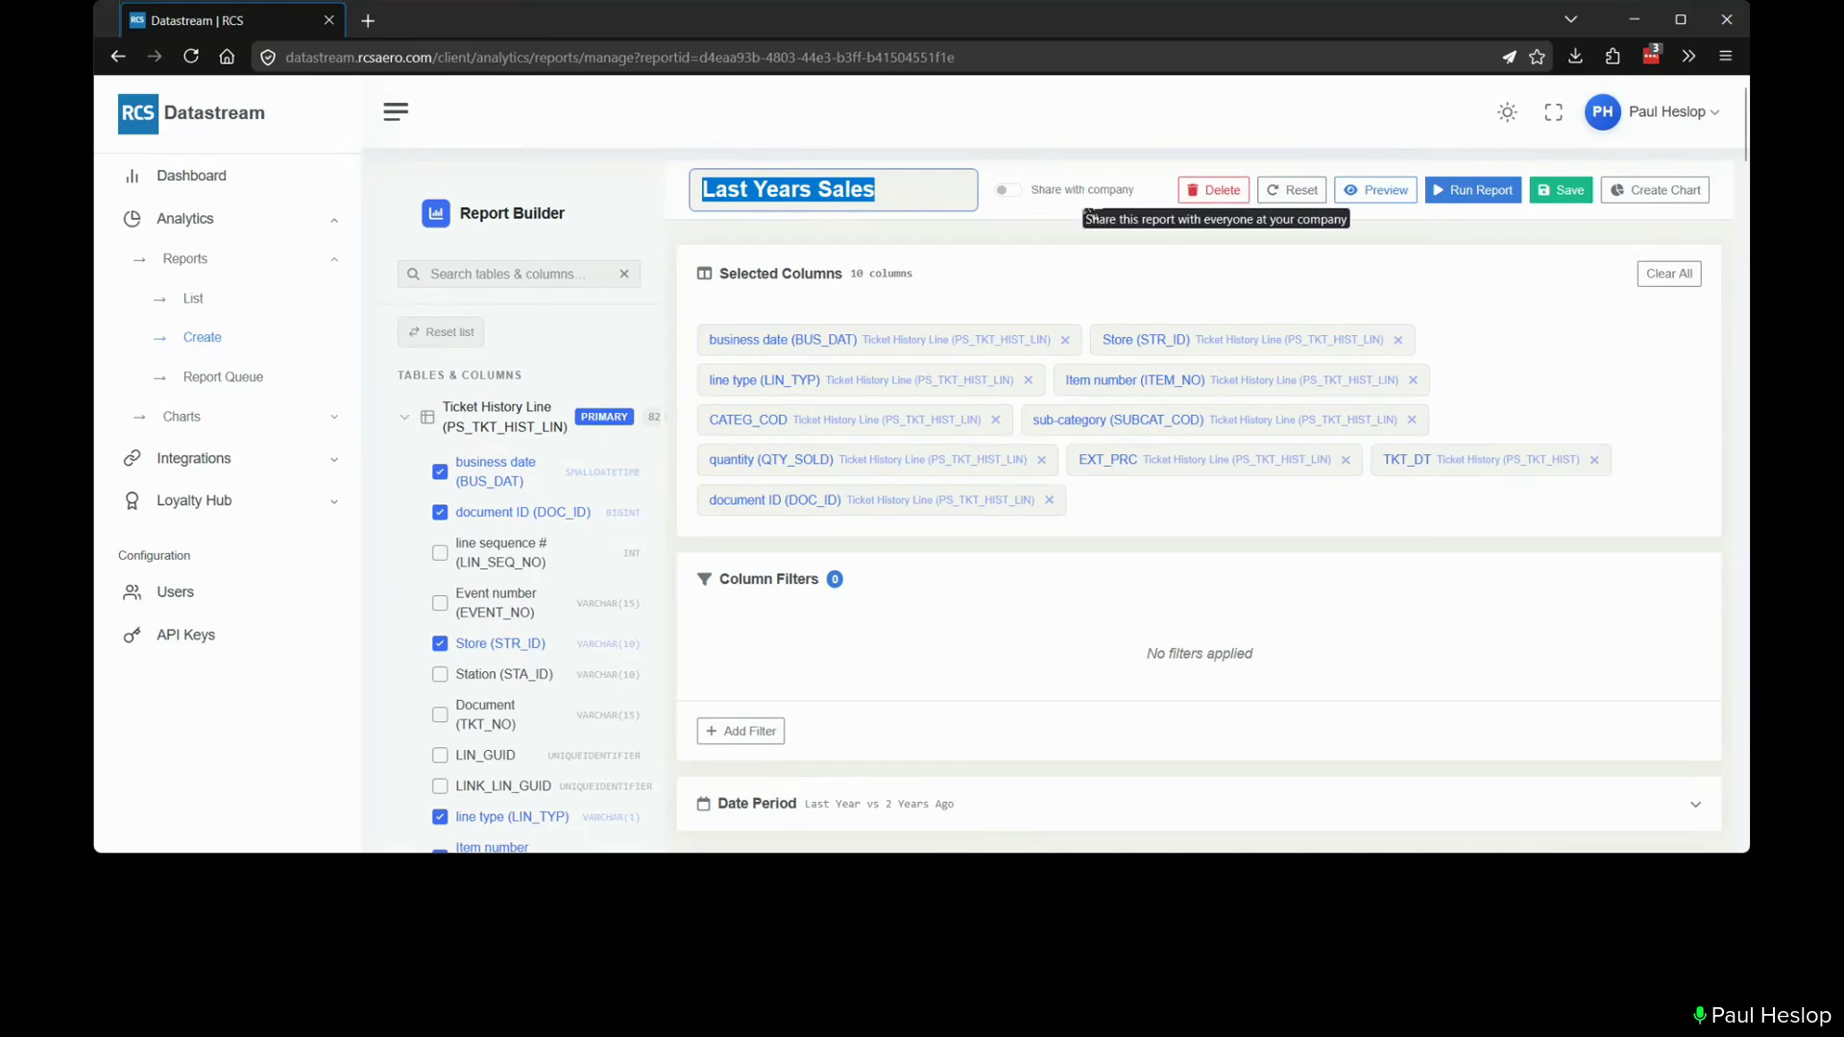
scroll(1088, 213, down, 1)
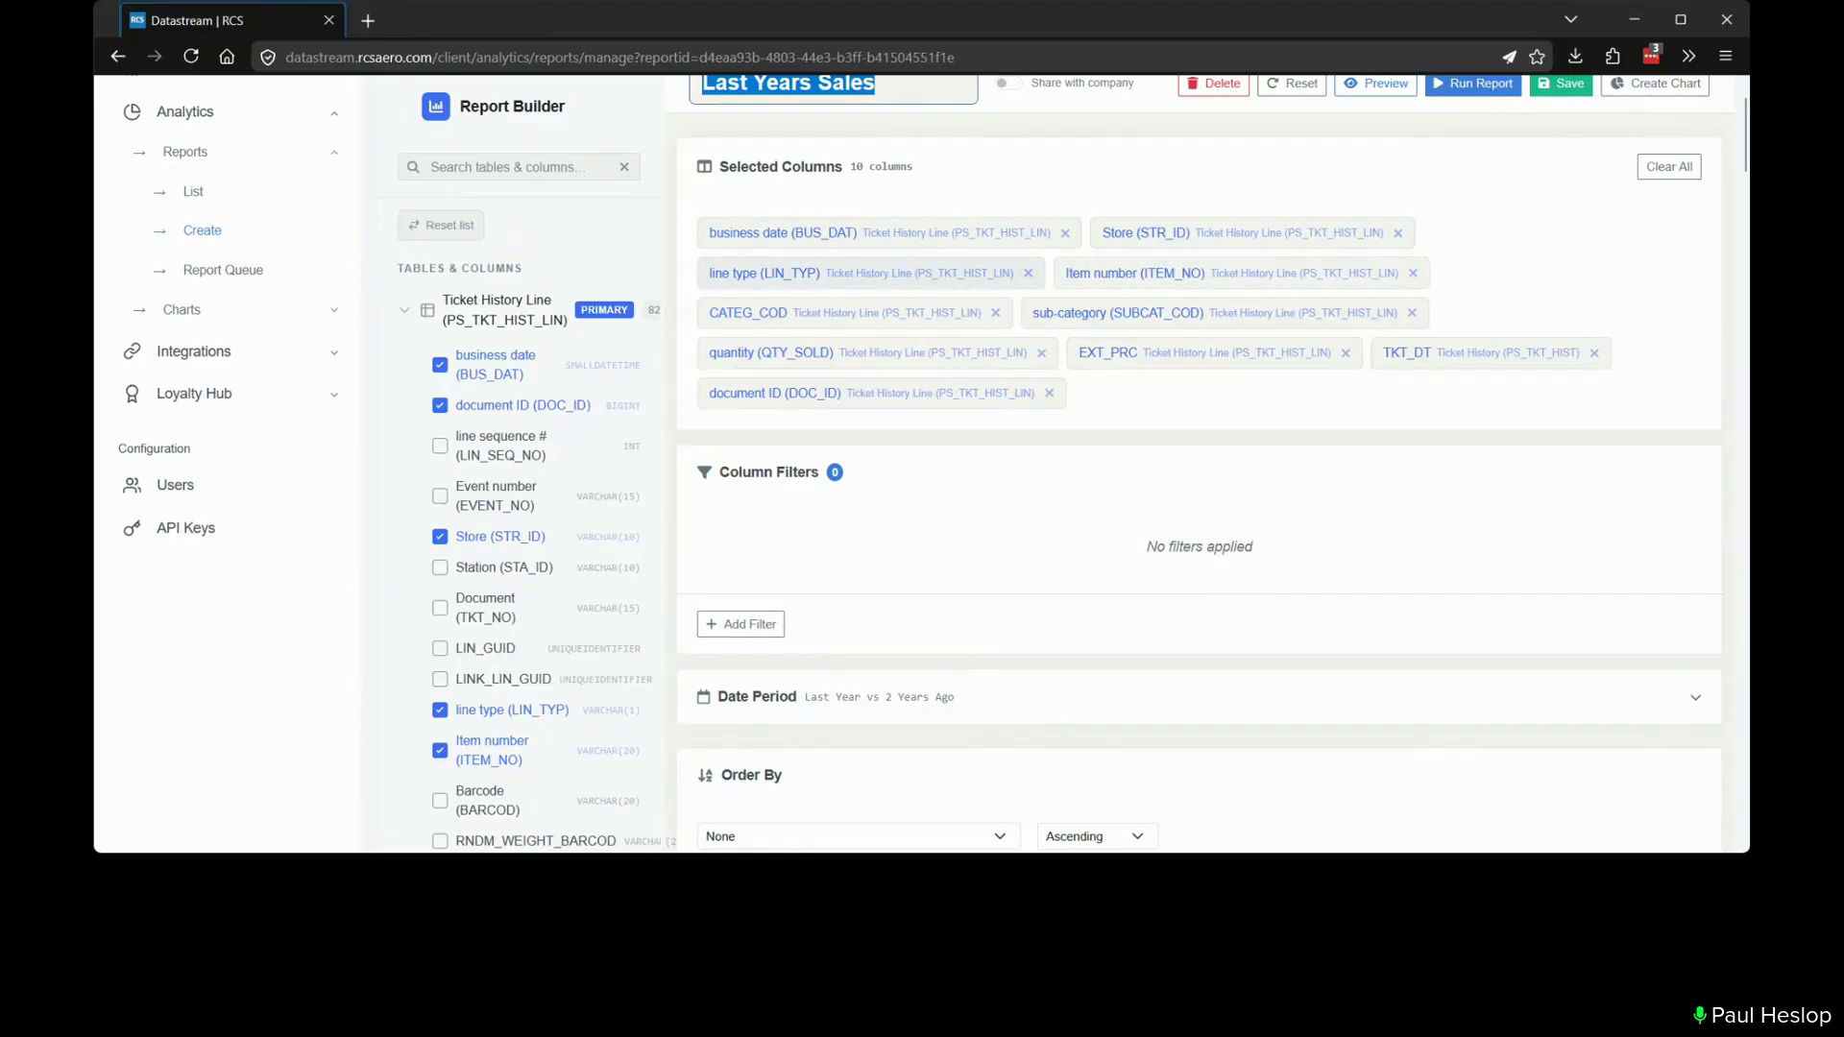
scroll(1198, 461, up, 1)
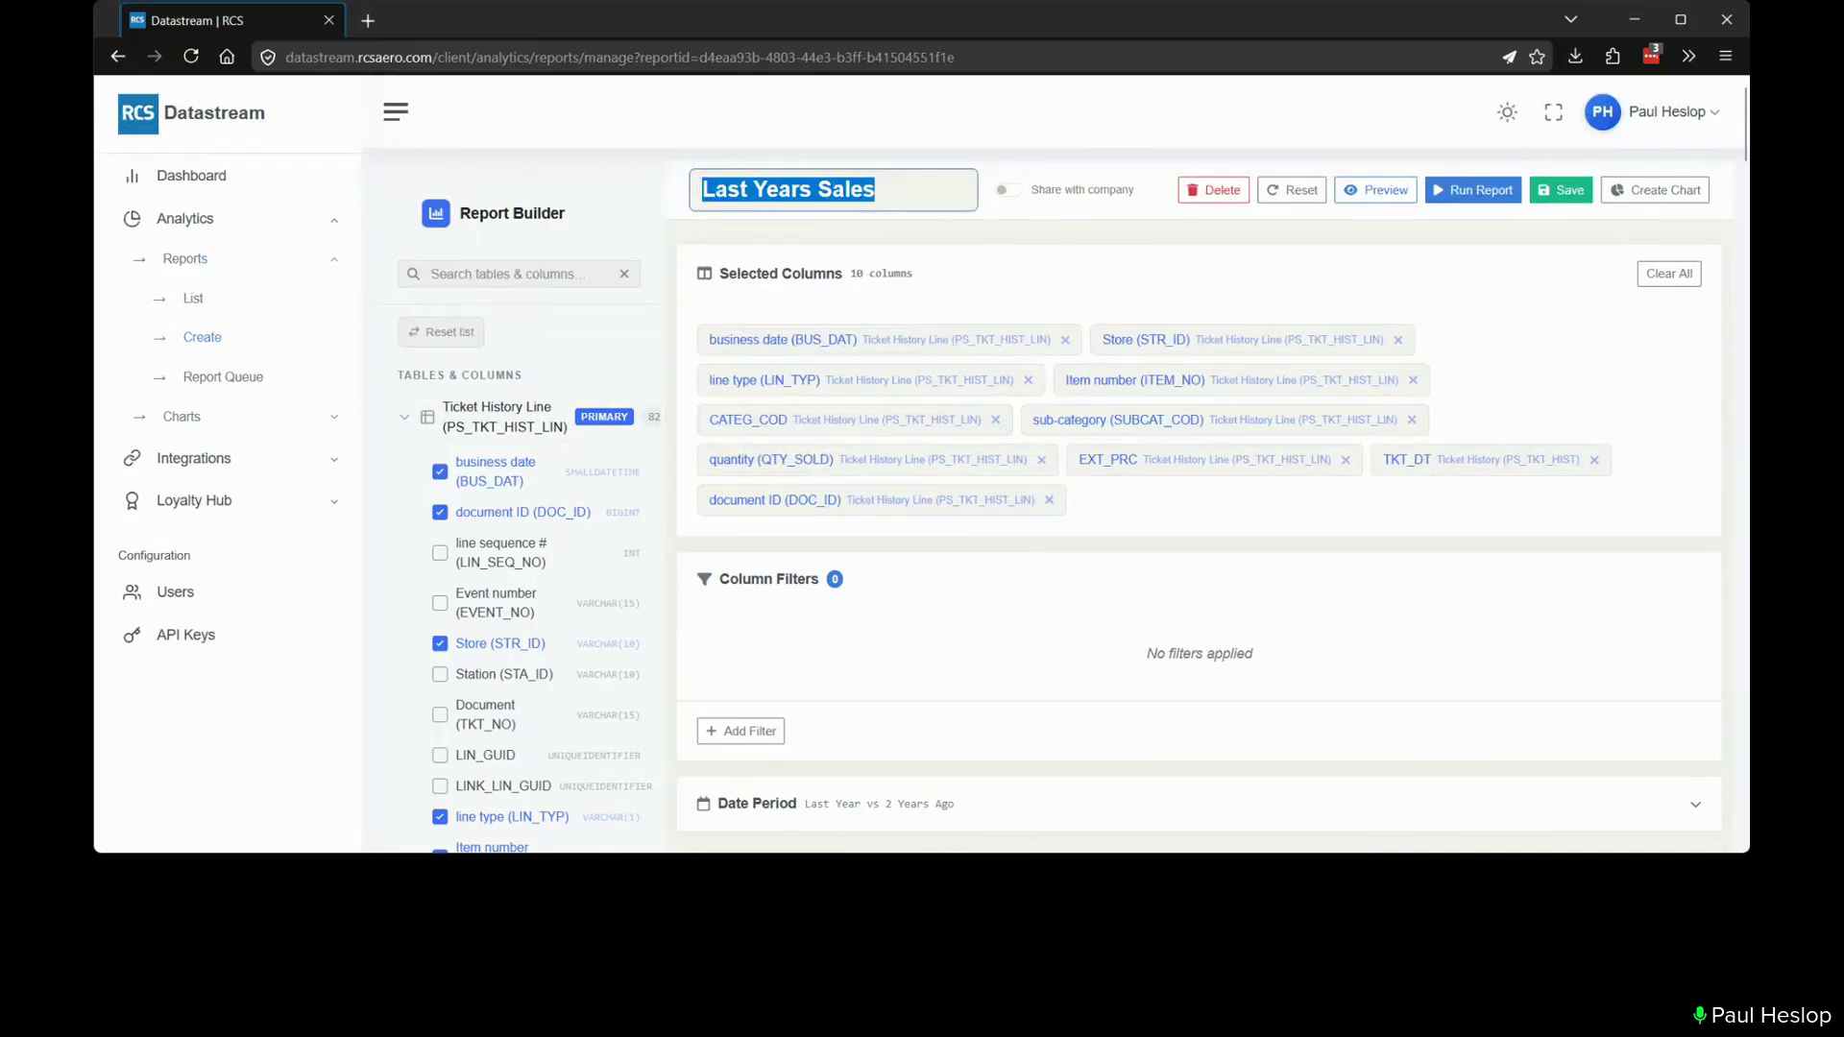
click(519, 274)
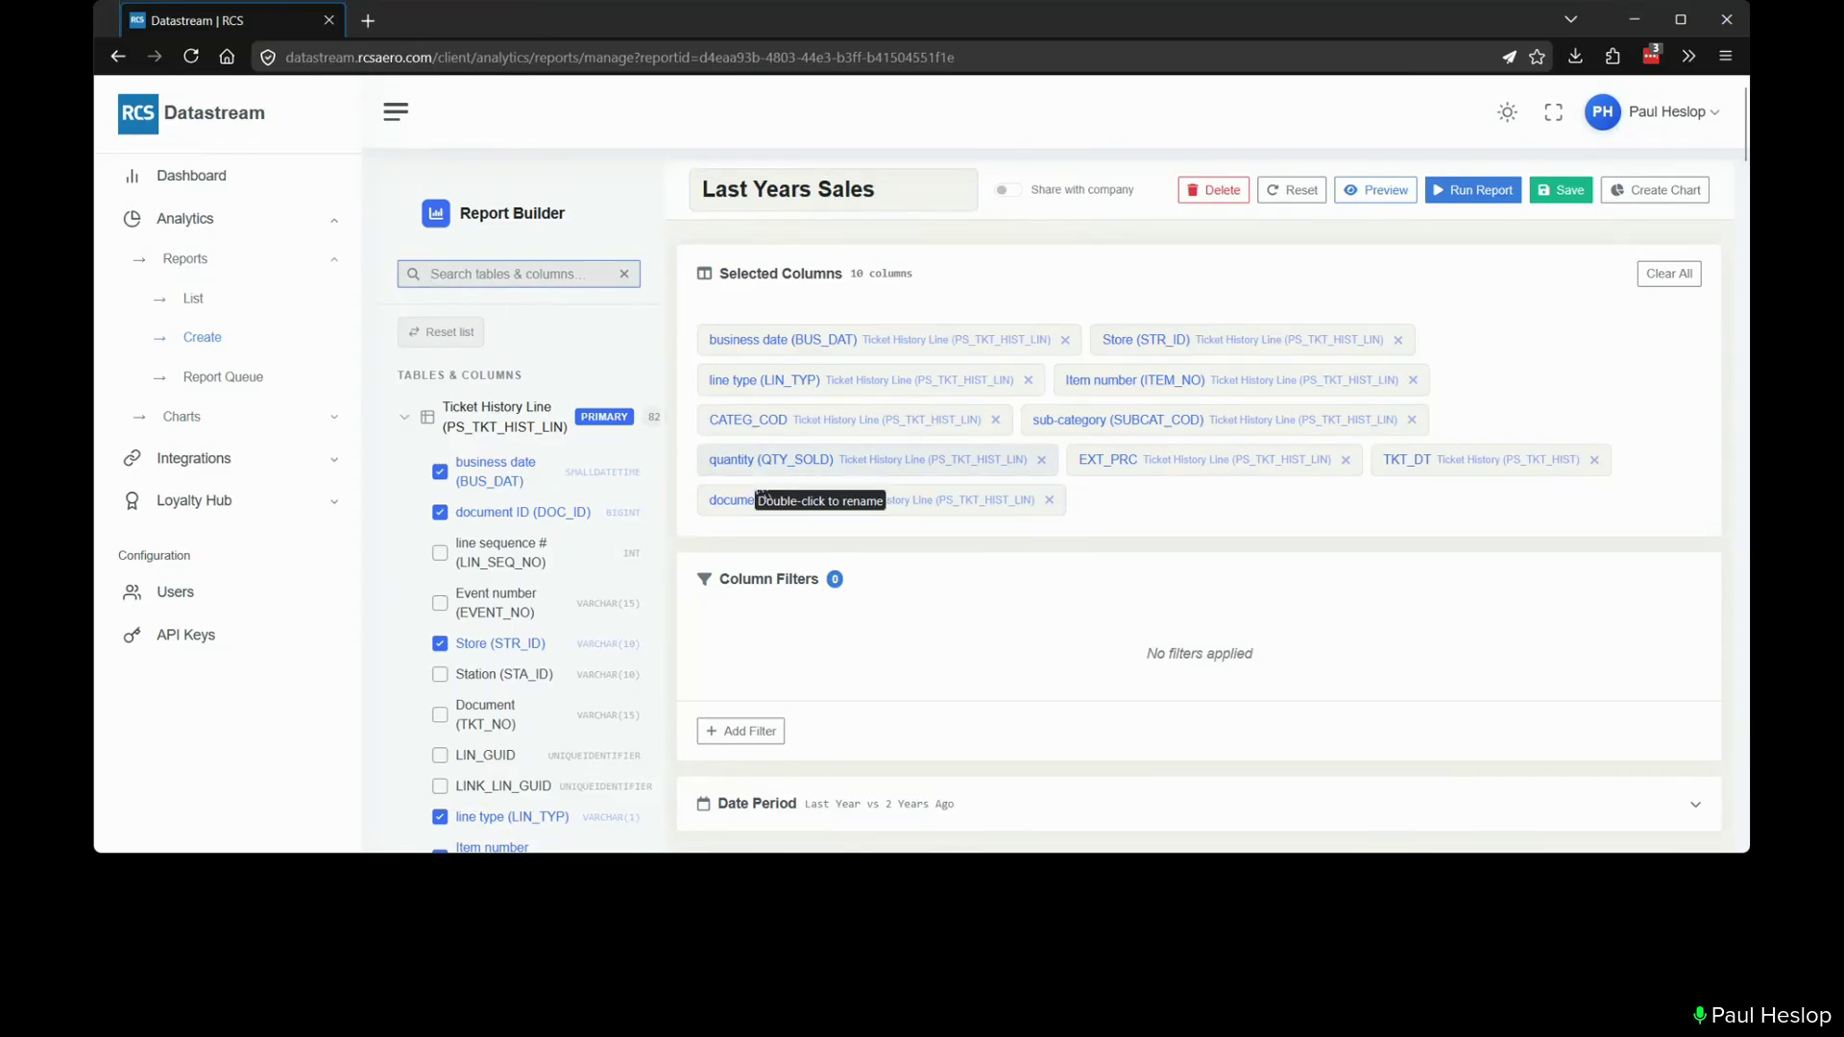
text(history)
key(BackSpace)
key(BackSpace)
key(BackSpace)
key(BackSpace)
key(BackSpace)
key(BackSpace)
key(BackSpace)
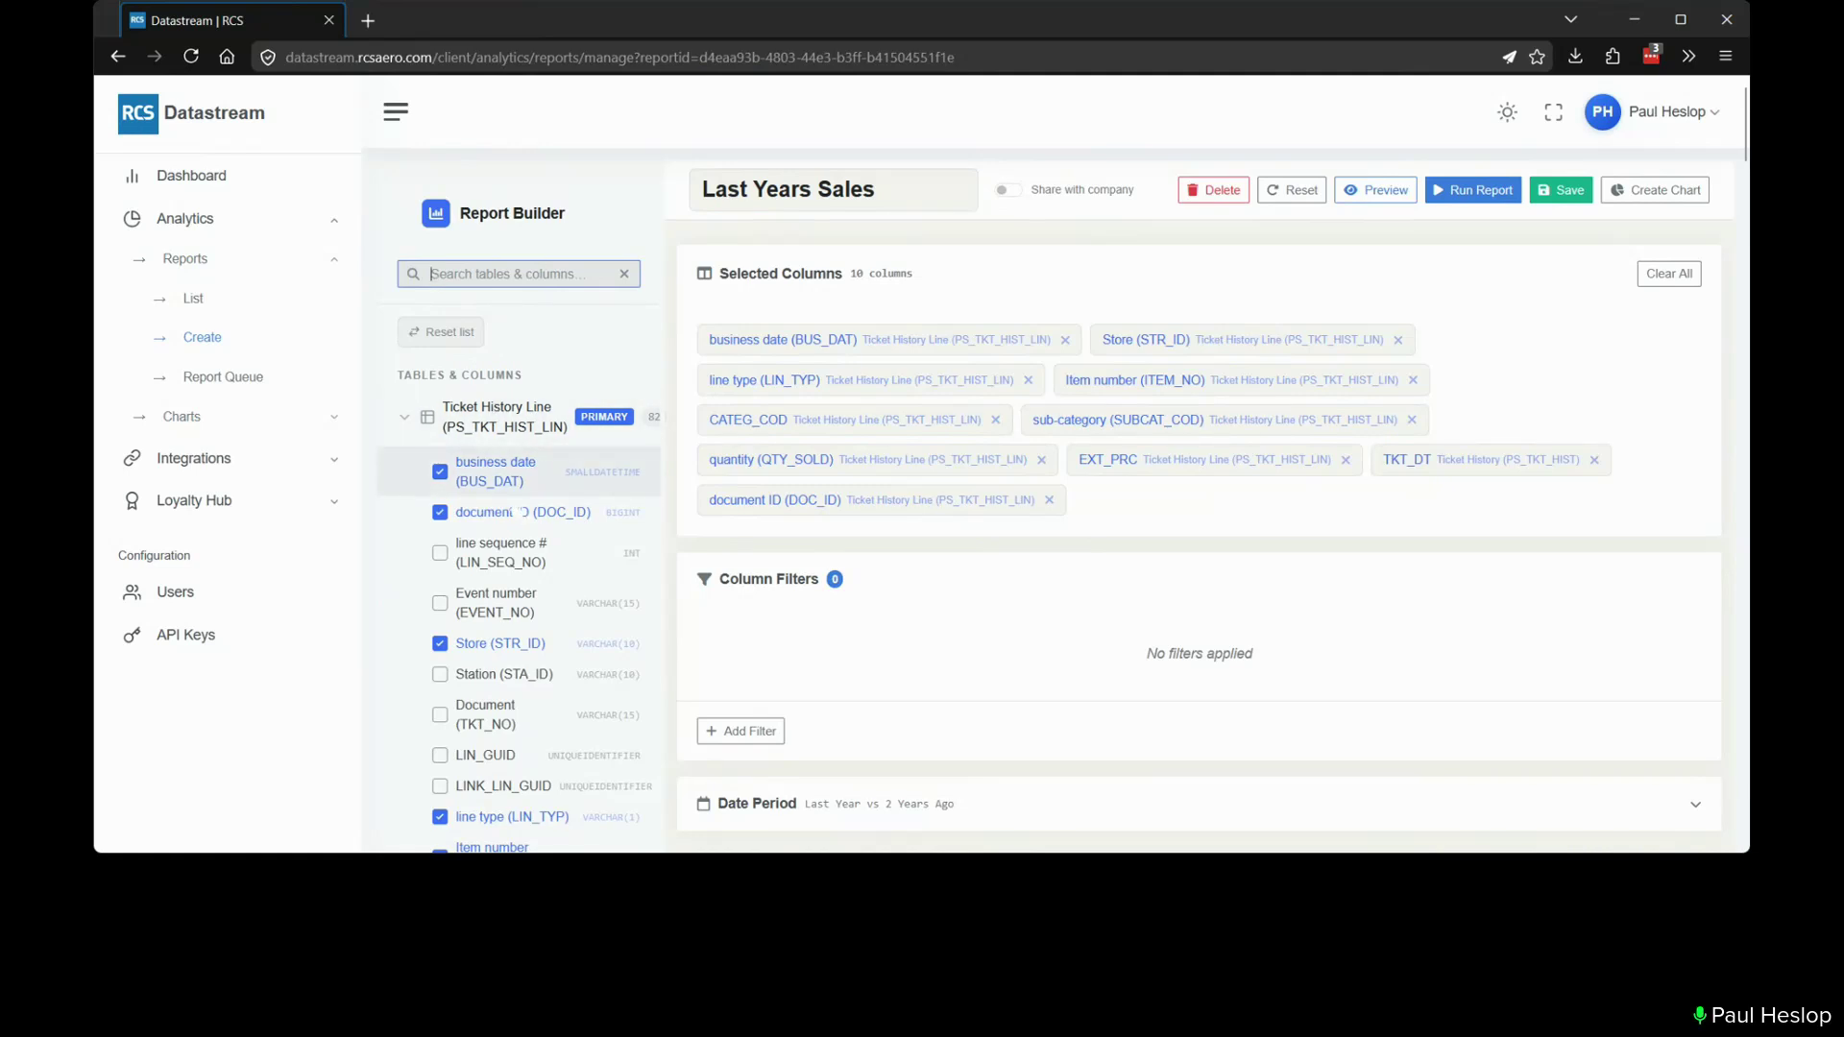
mouse_move(511, 510)
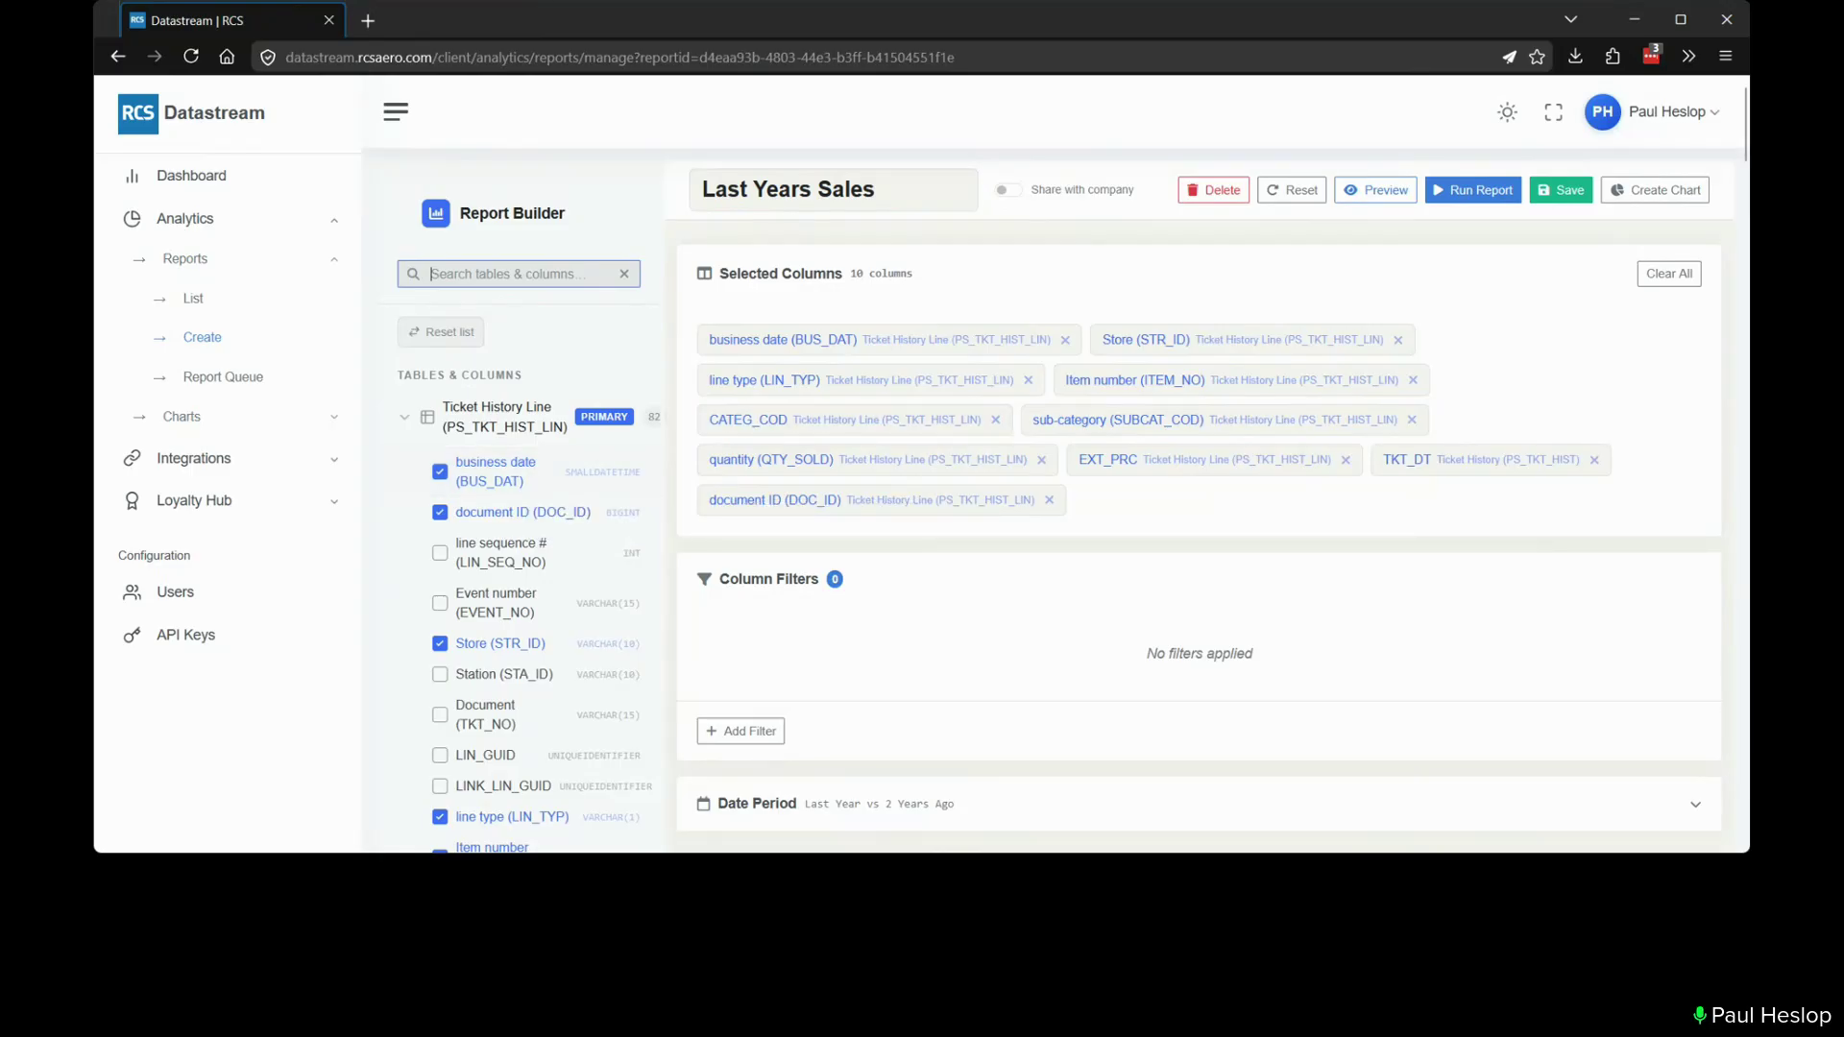
scroll(461, 473, down, 2)
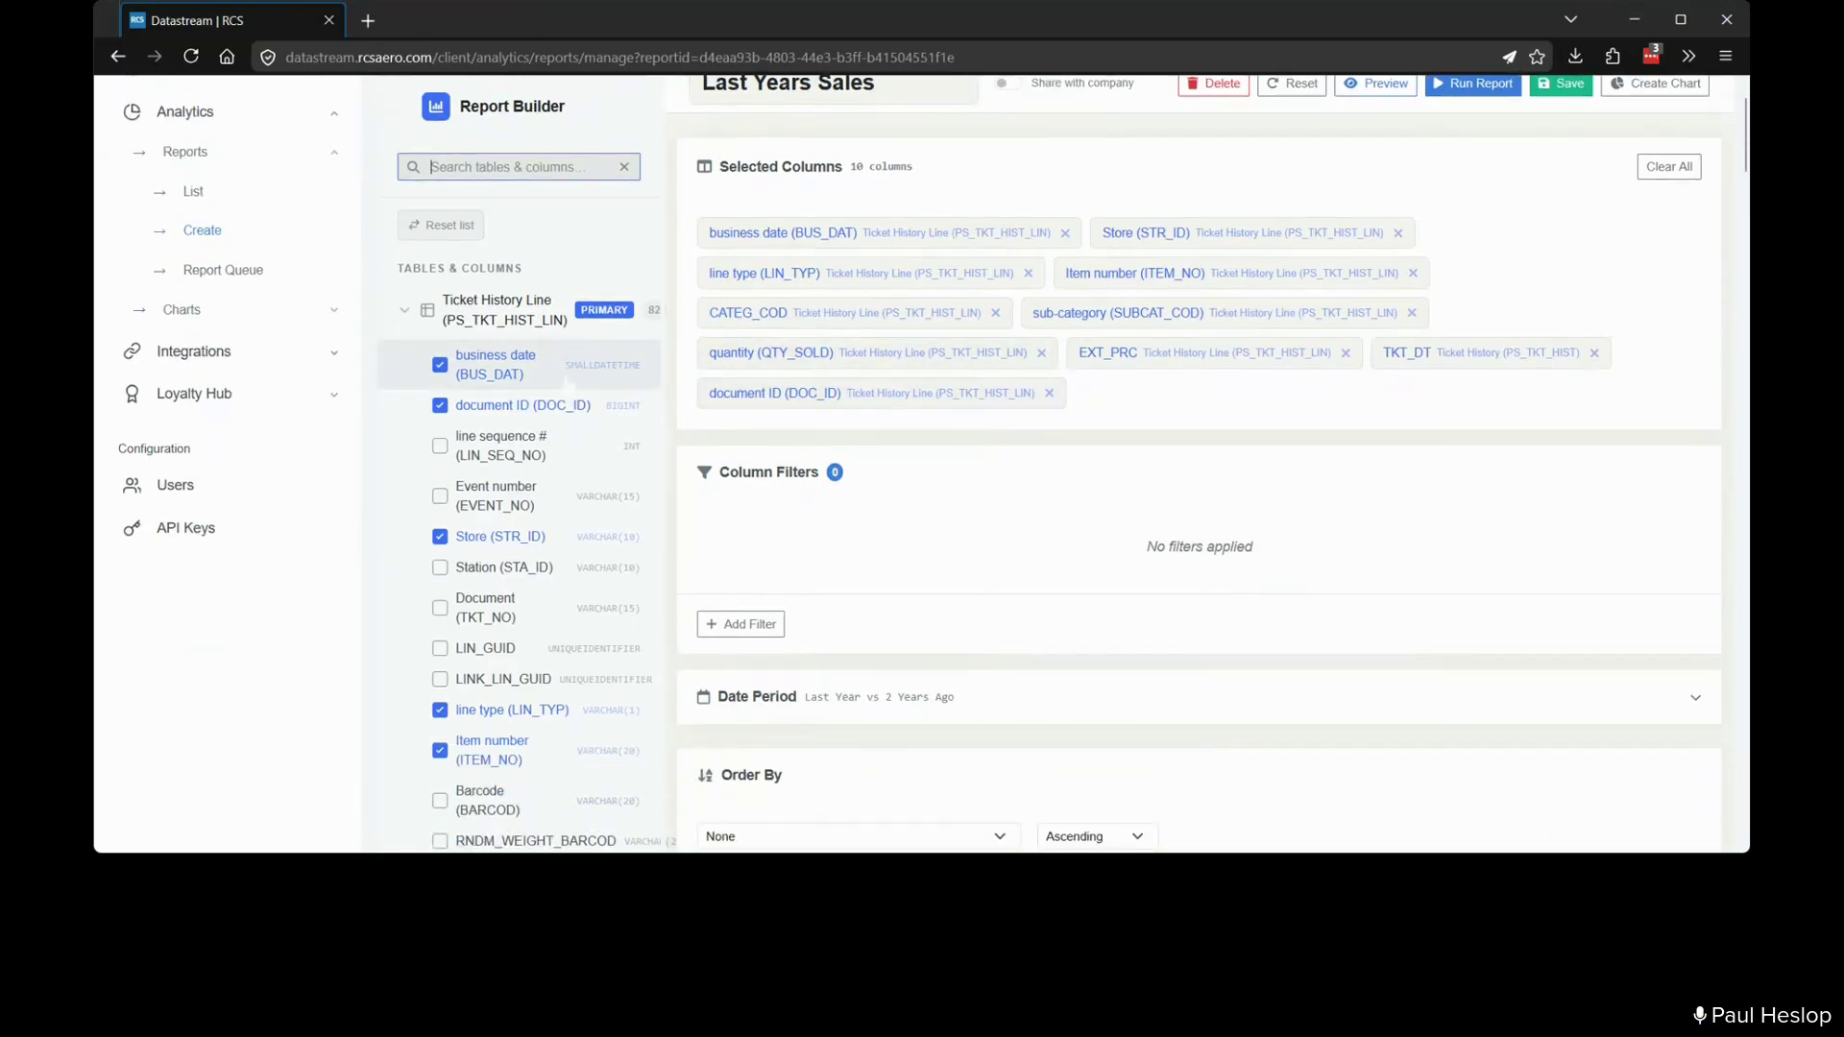
mouse_move(566, 392)
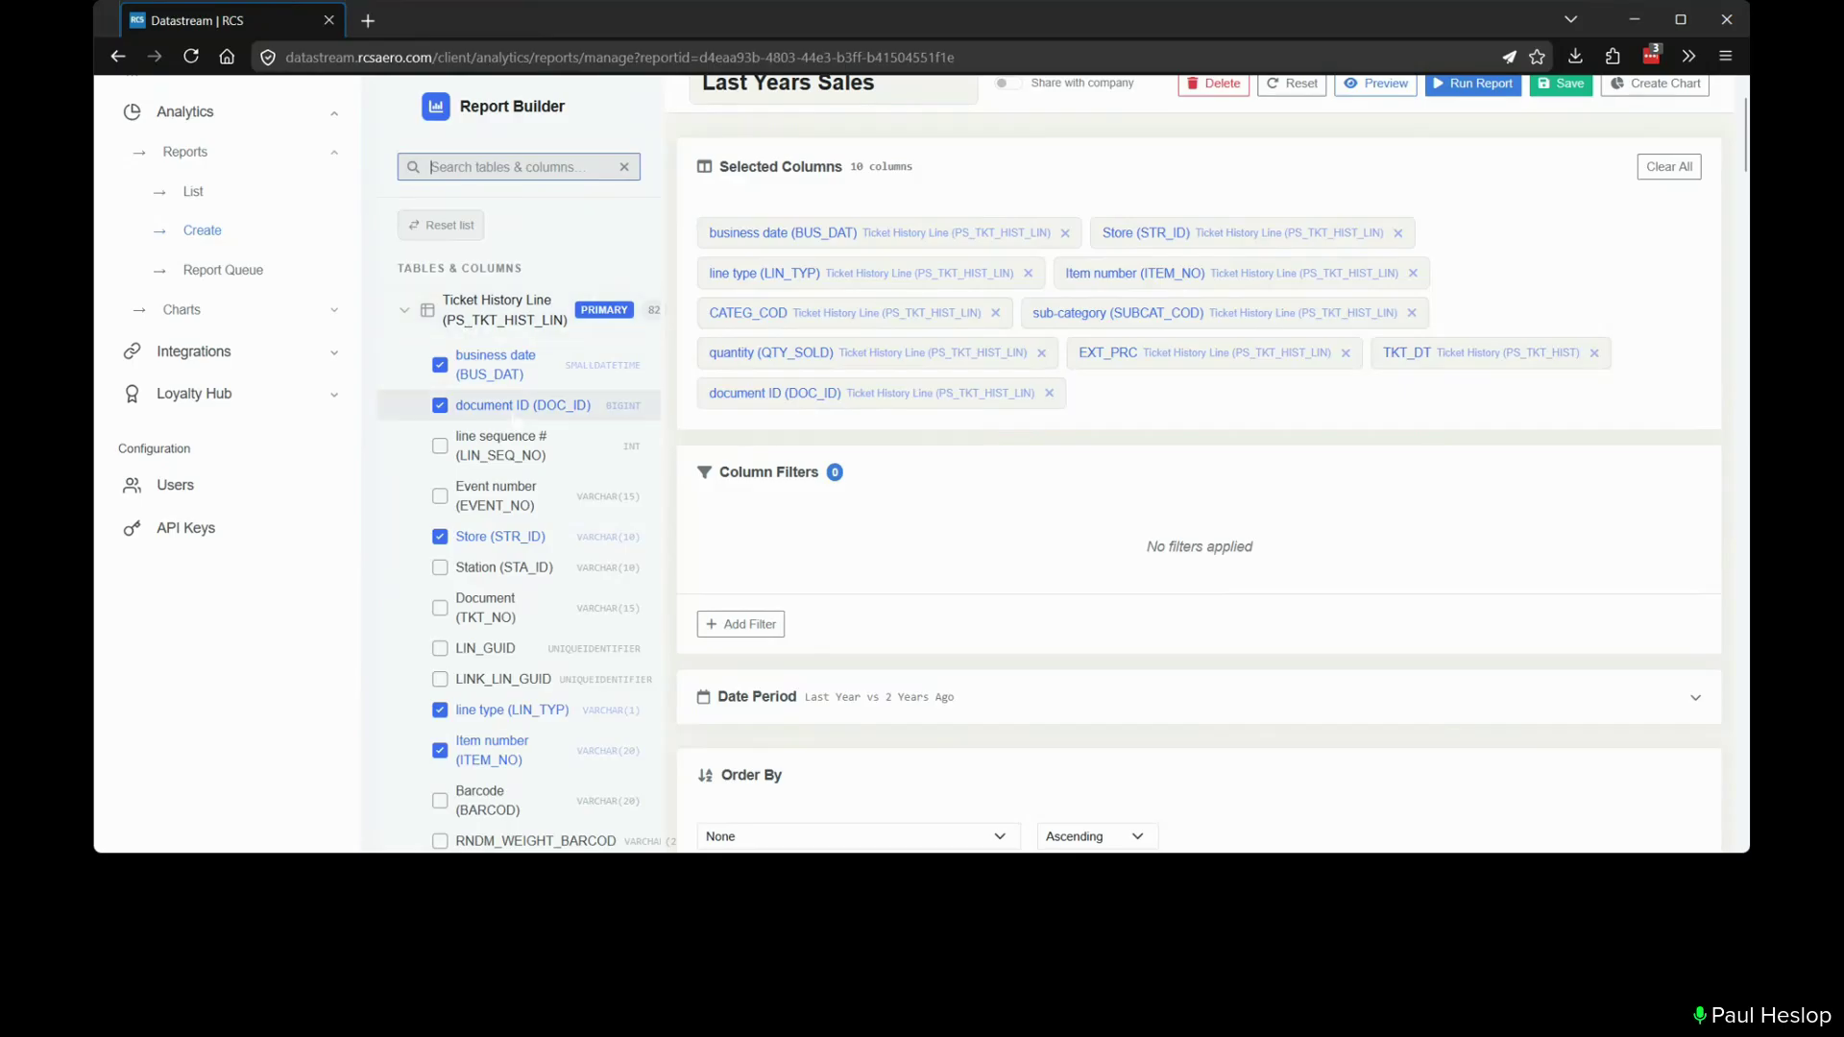
- Scroll through the Last Years Sales column list, checking the Store (PS_STR) tooltip
scroll(469, 330, down, 8)
scroll(514, 427, down, 1)
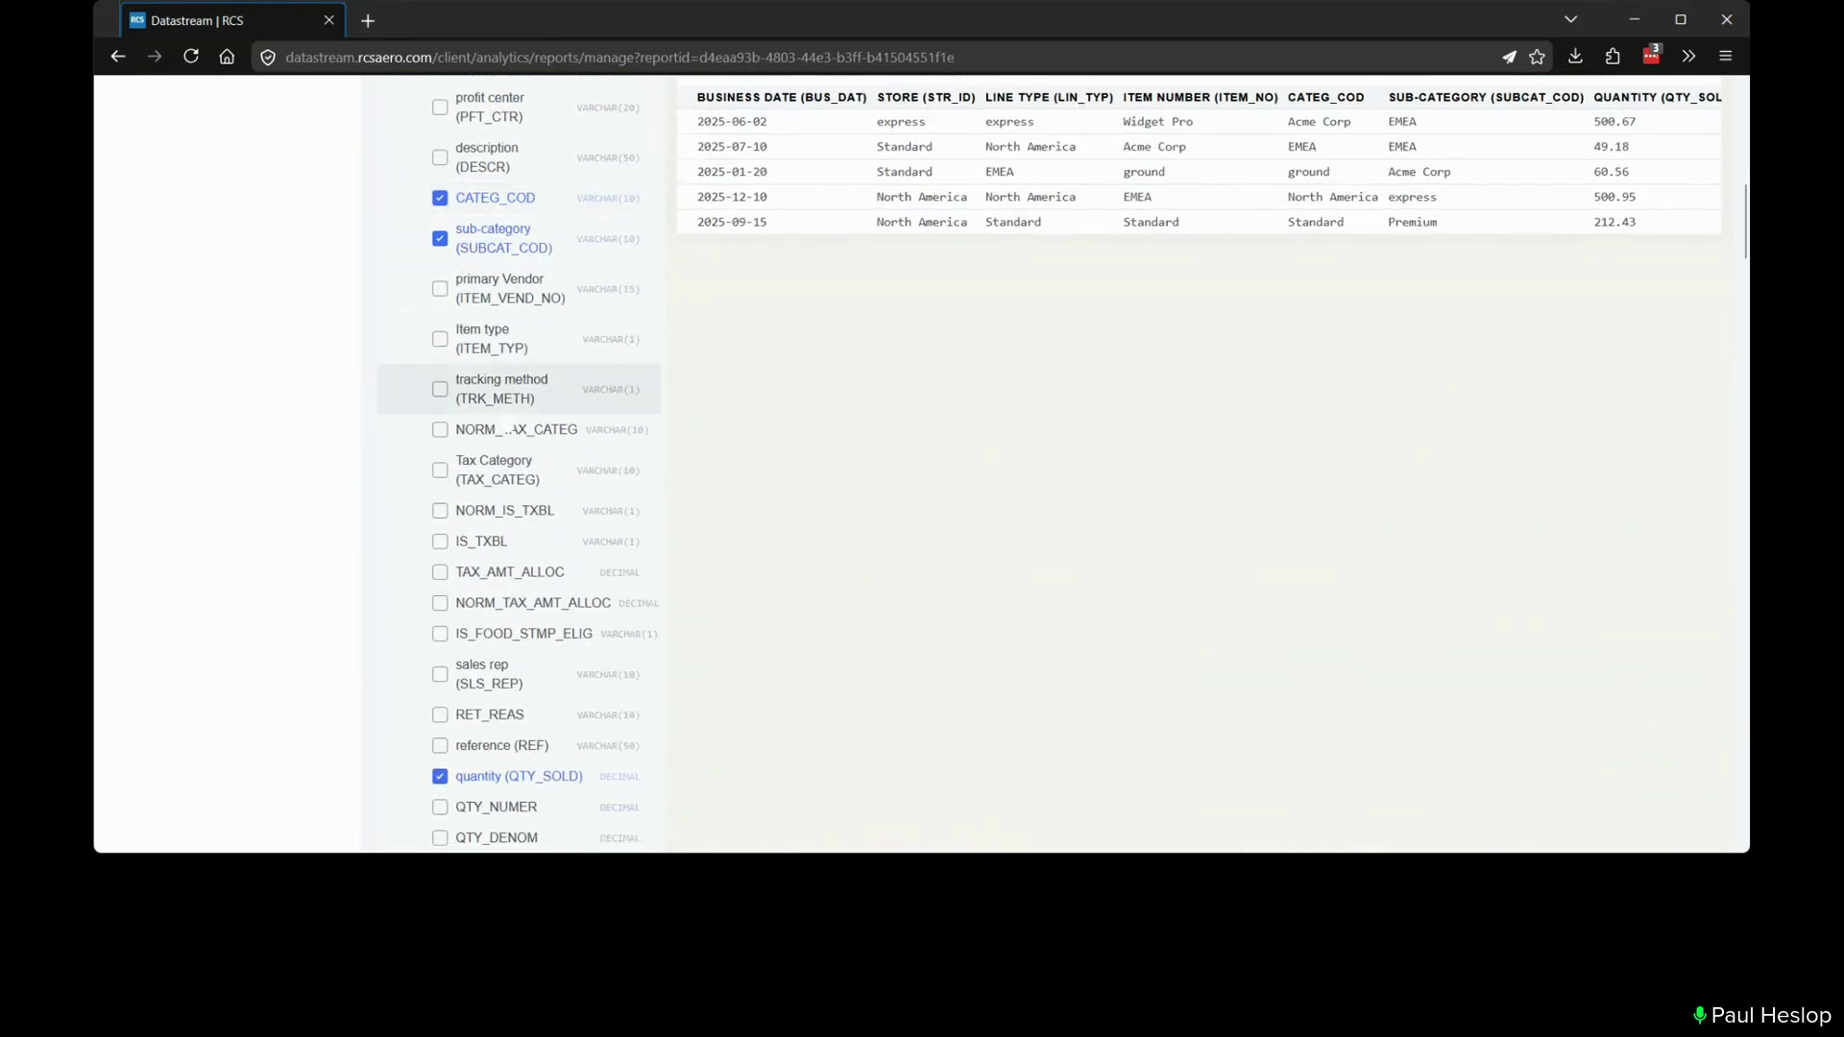
scroll(512, 429, up, 10)
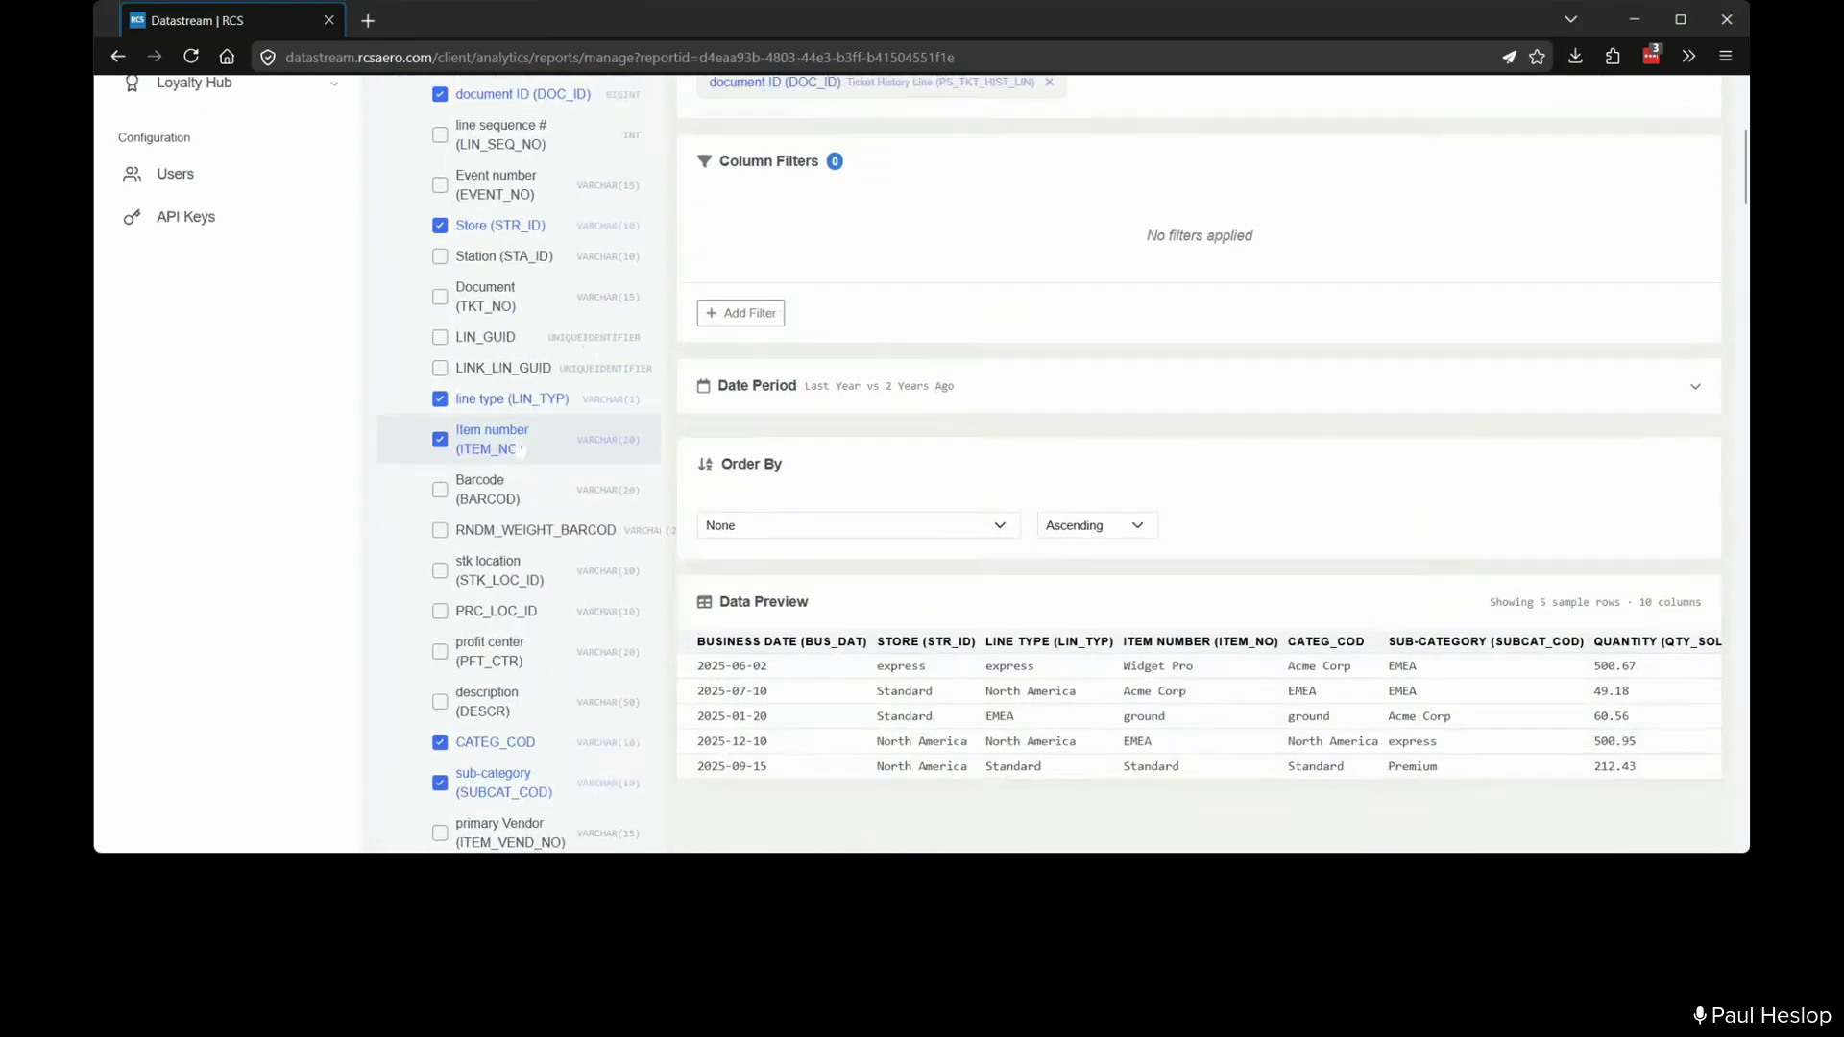
scroll(518, 536, down, 2)
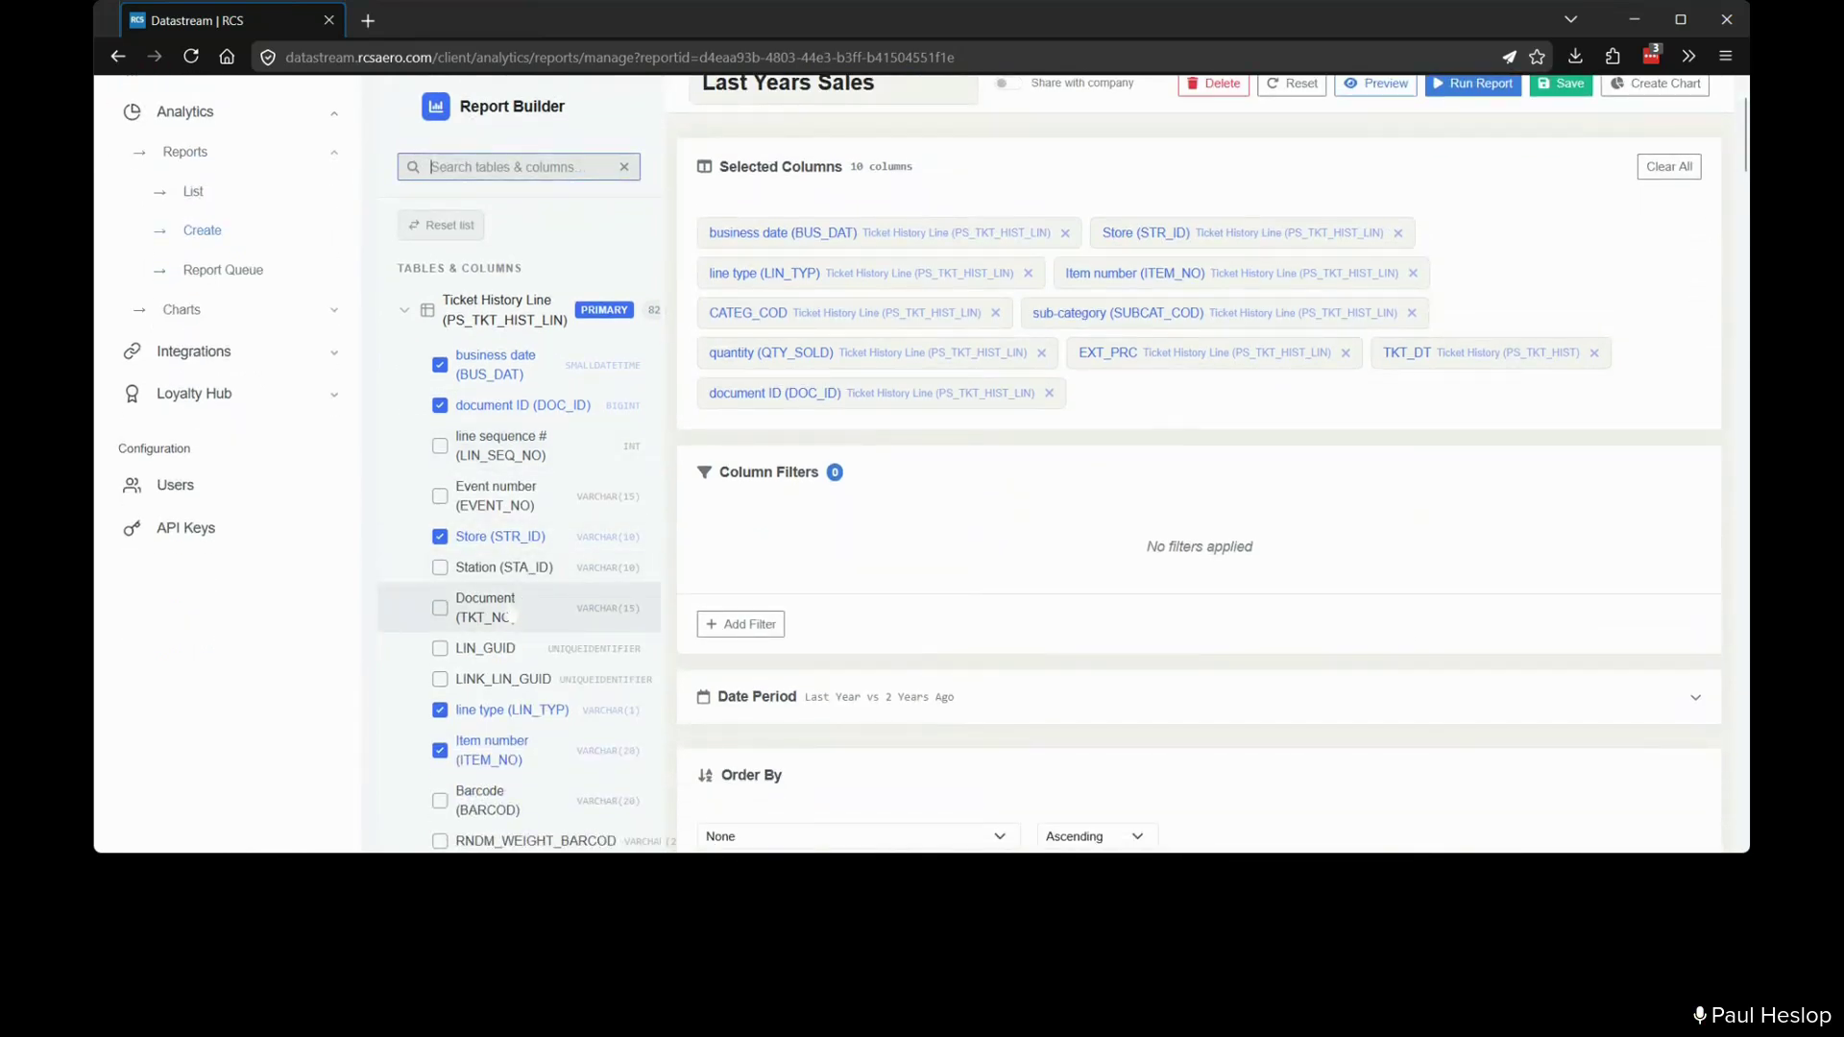
mouse_move(510, 619)
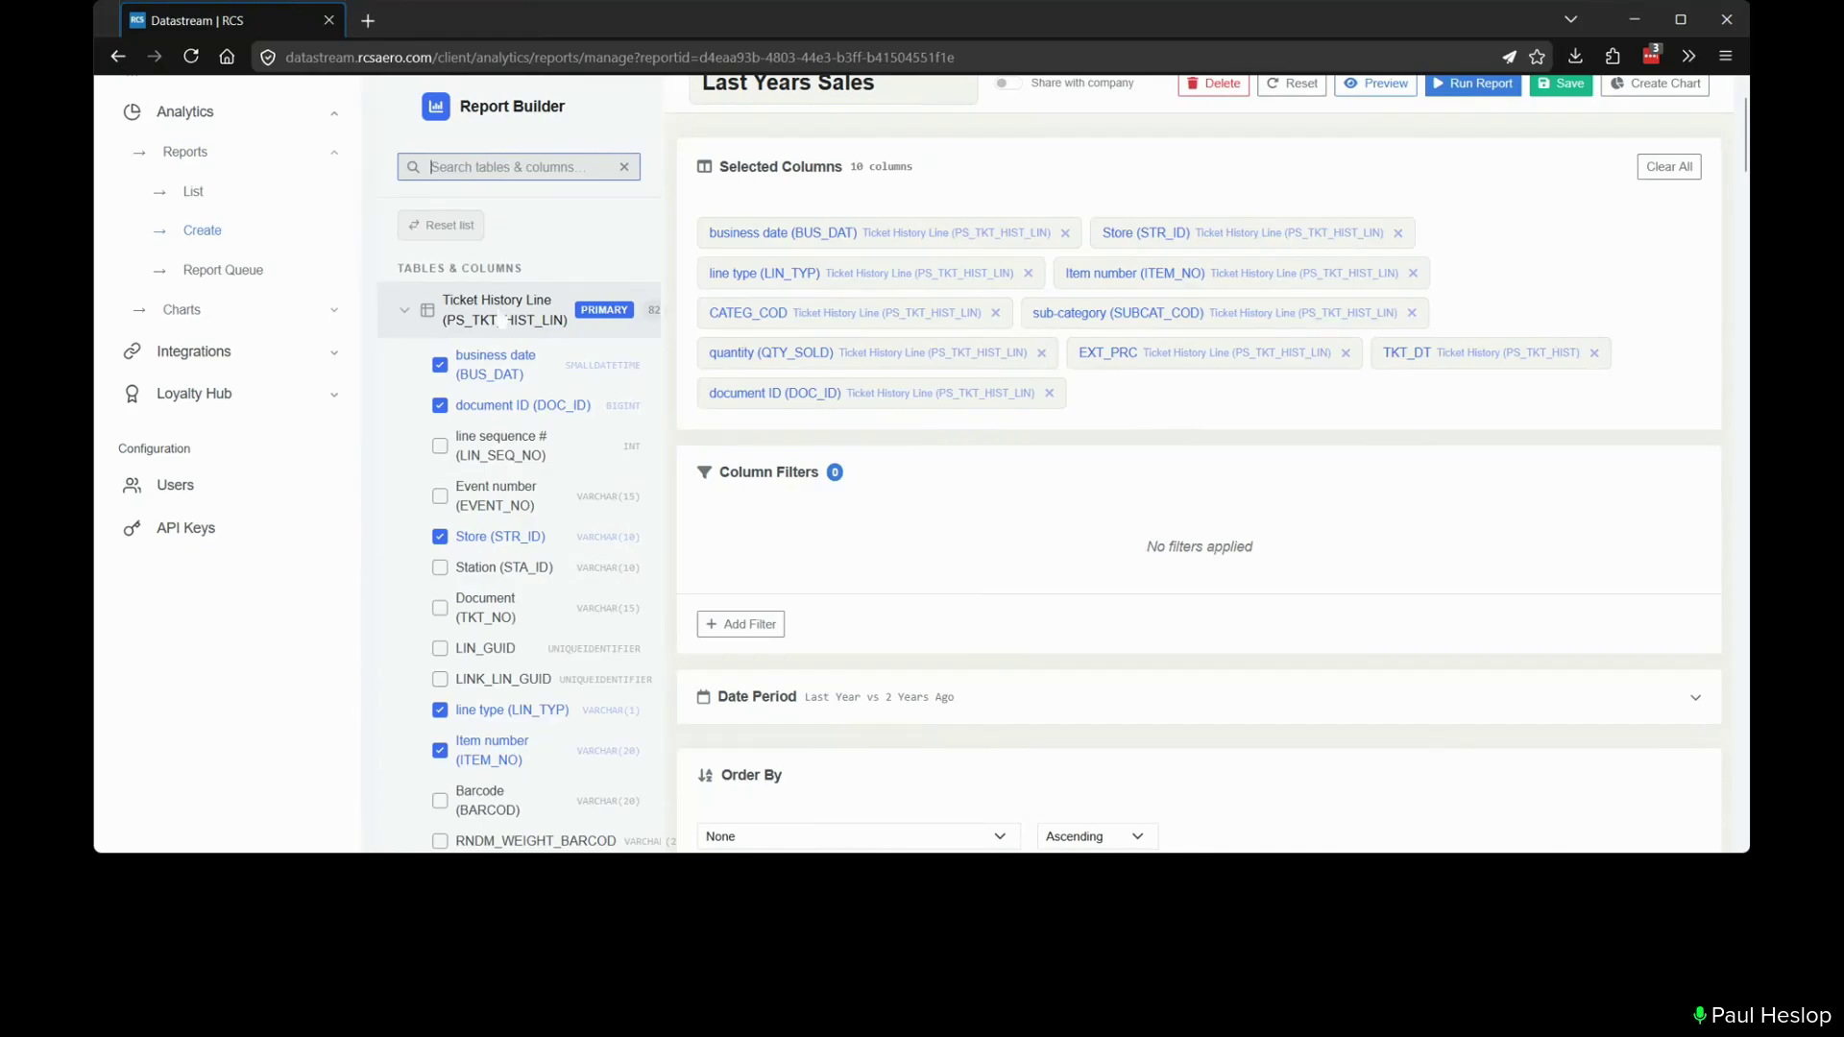
scroll(536, 449, down, 5)
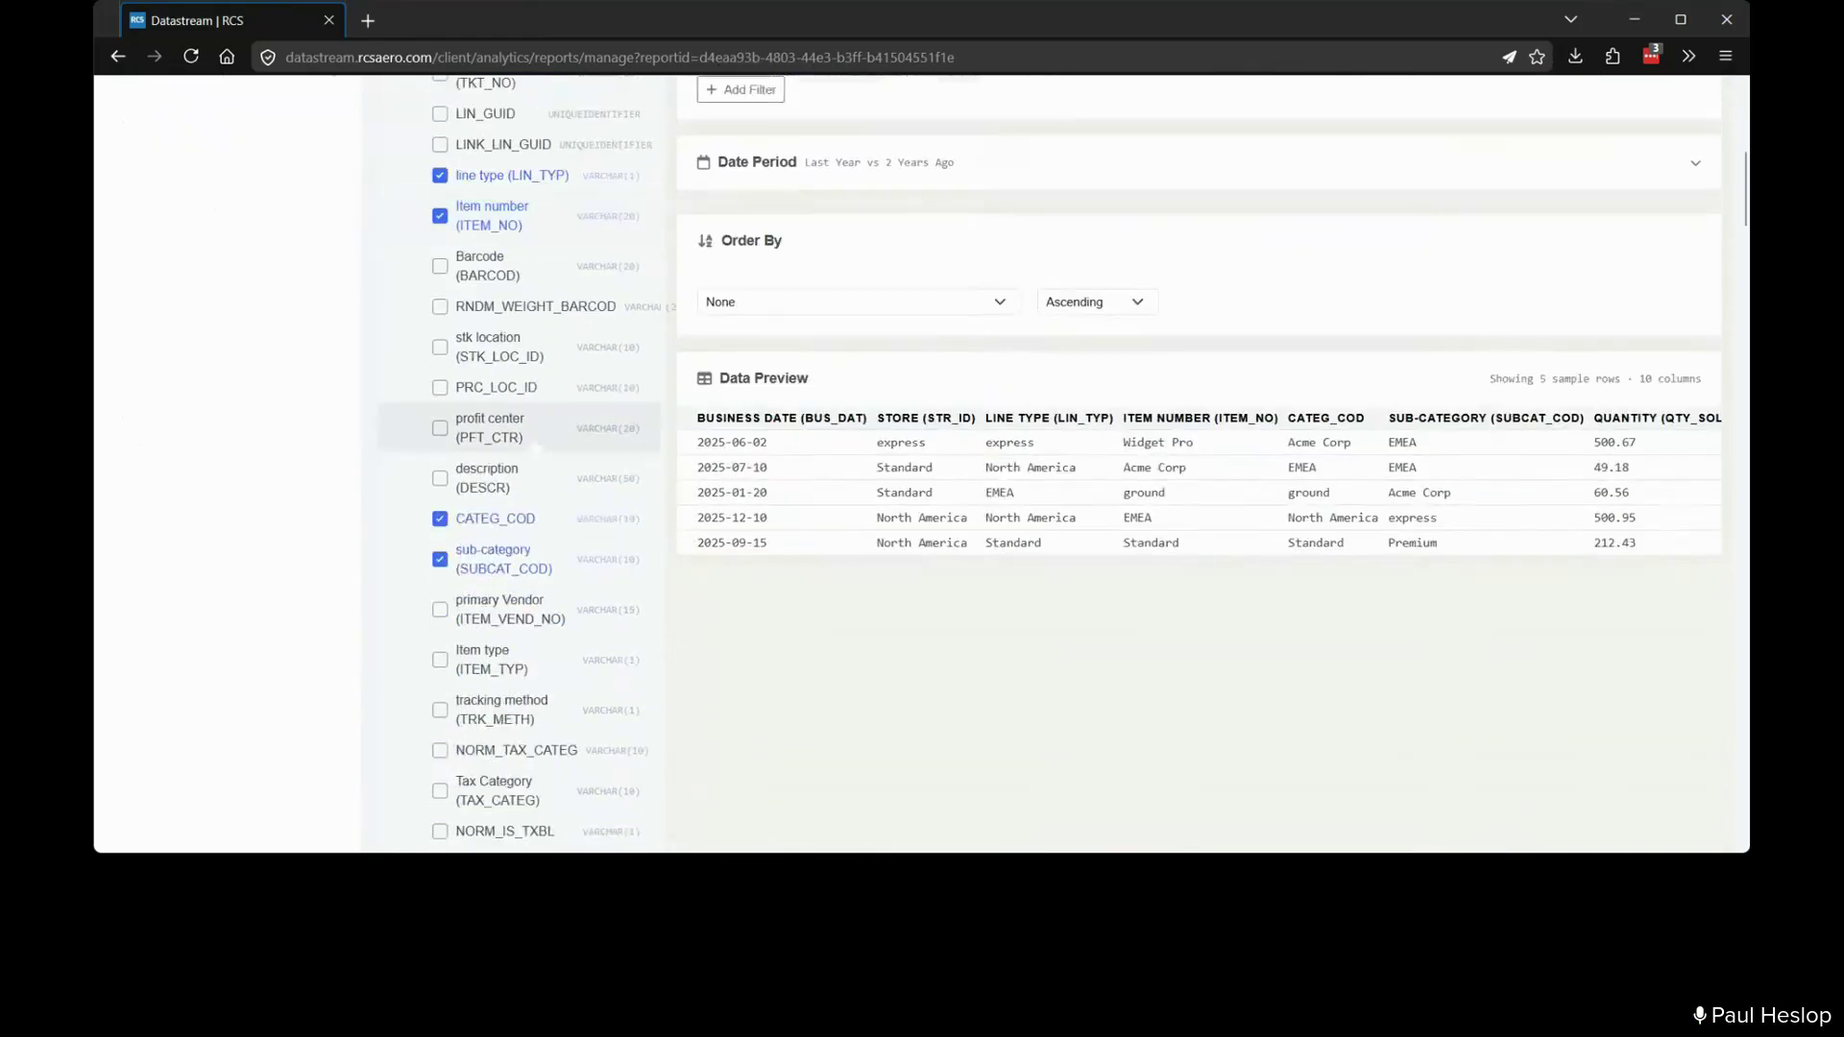
scroll(536, 449, down, 15)
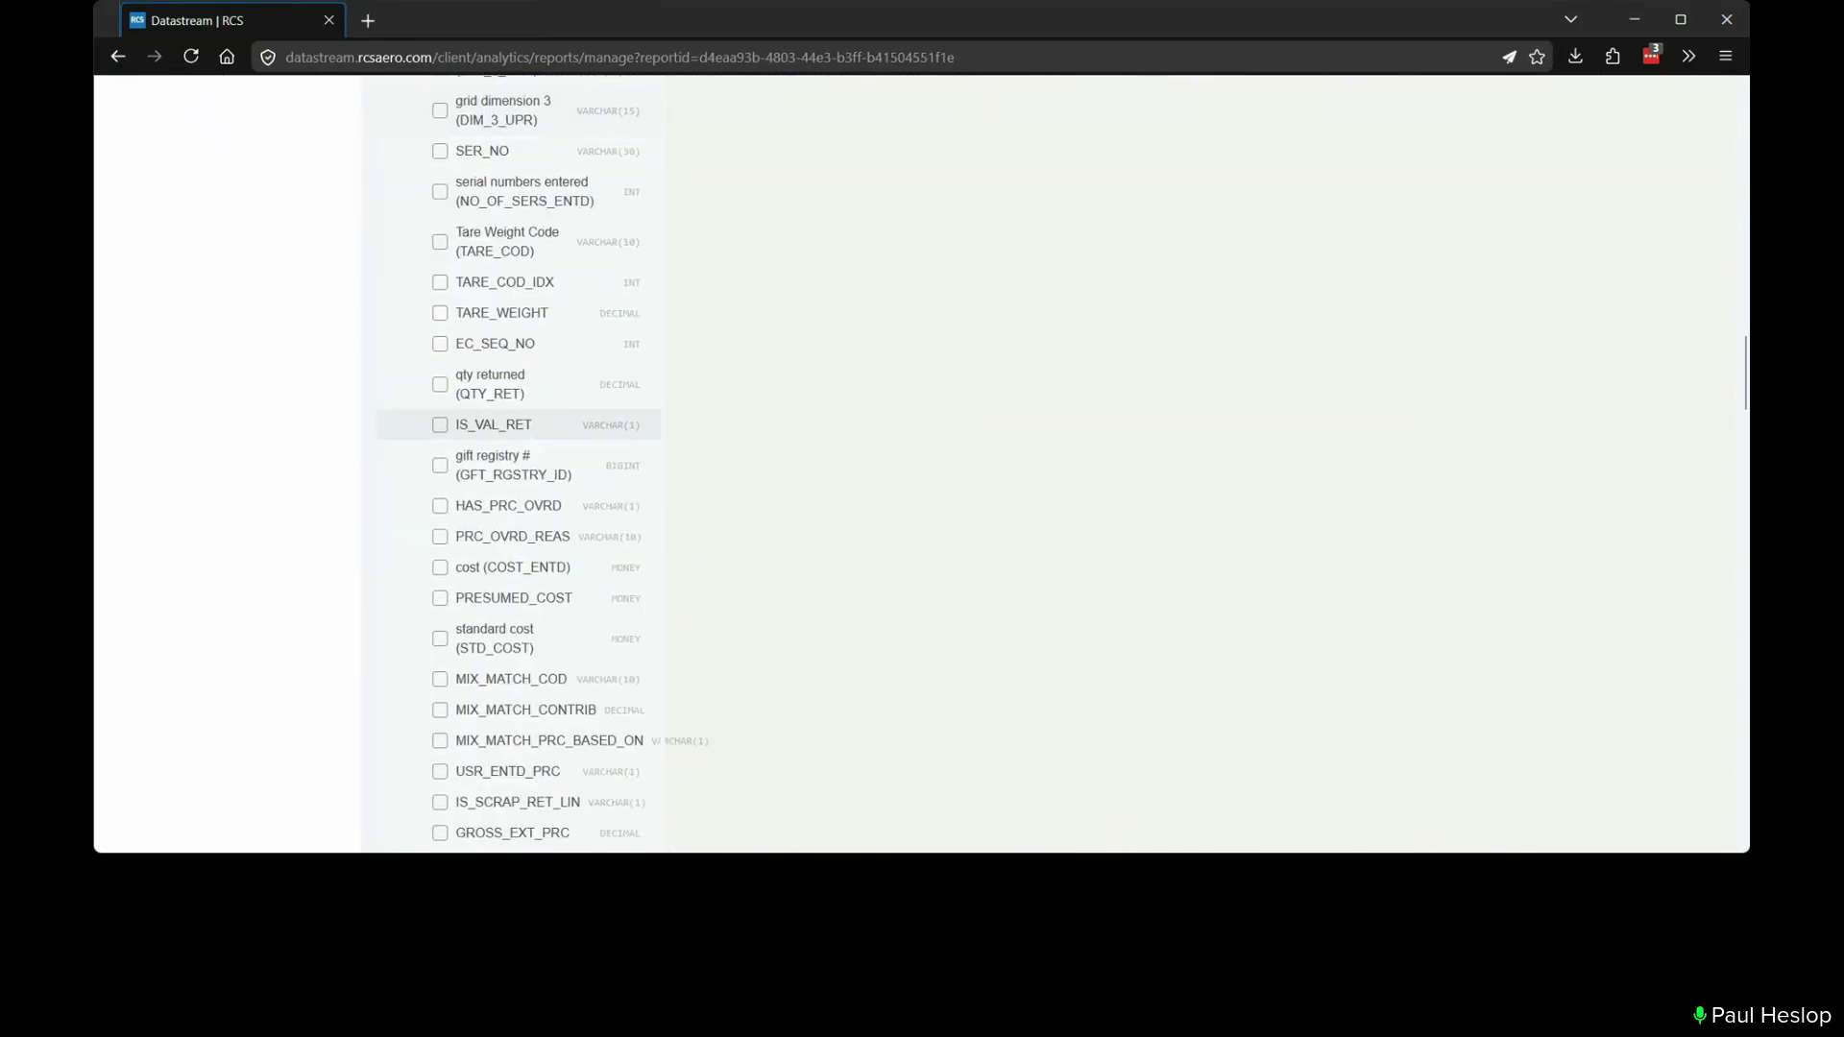
scroll(512, 413, down, 8)
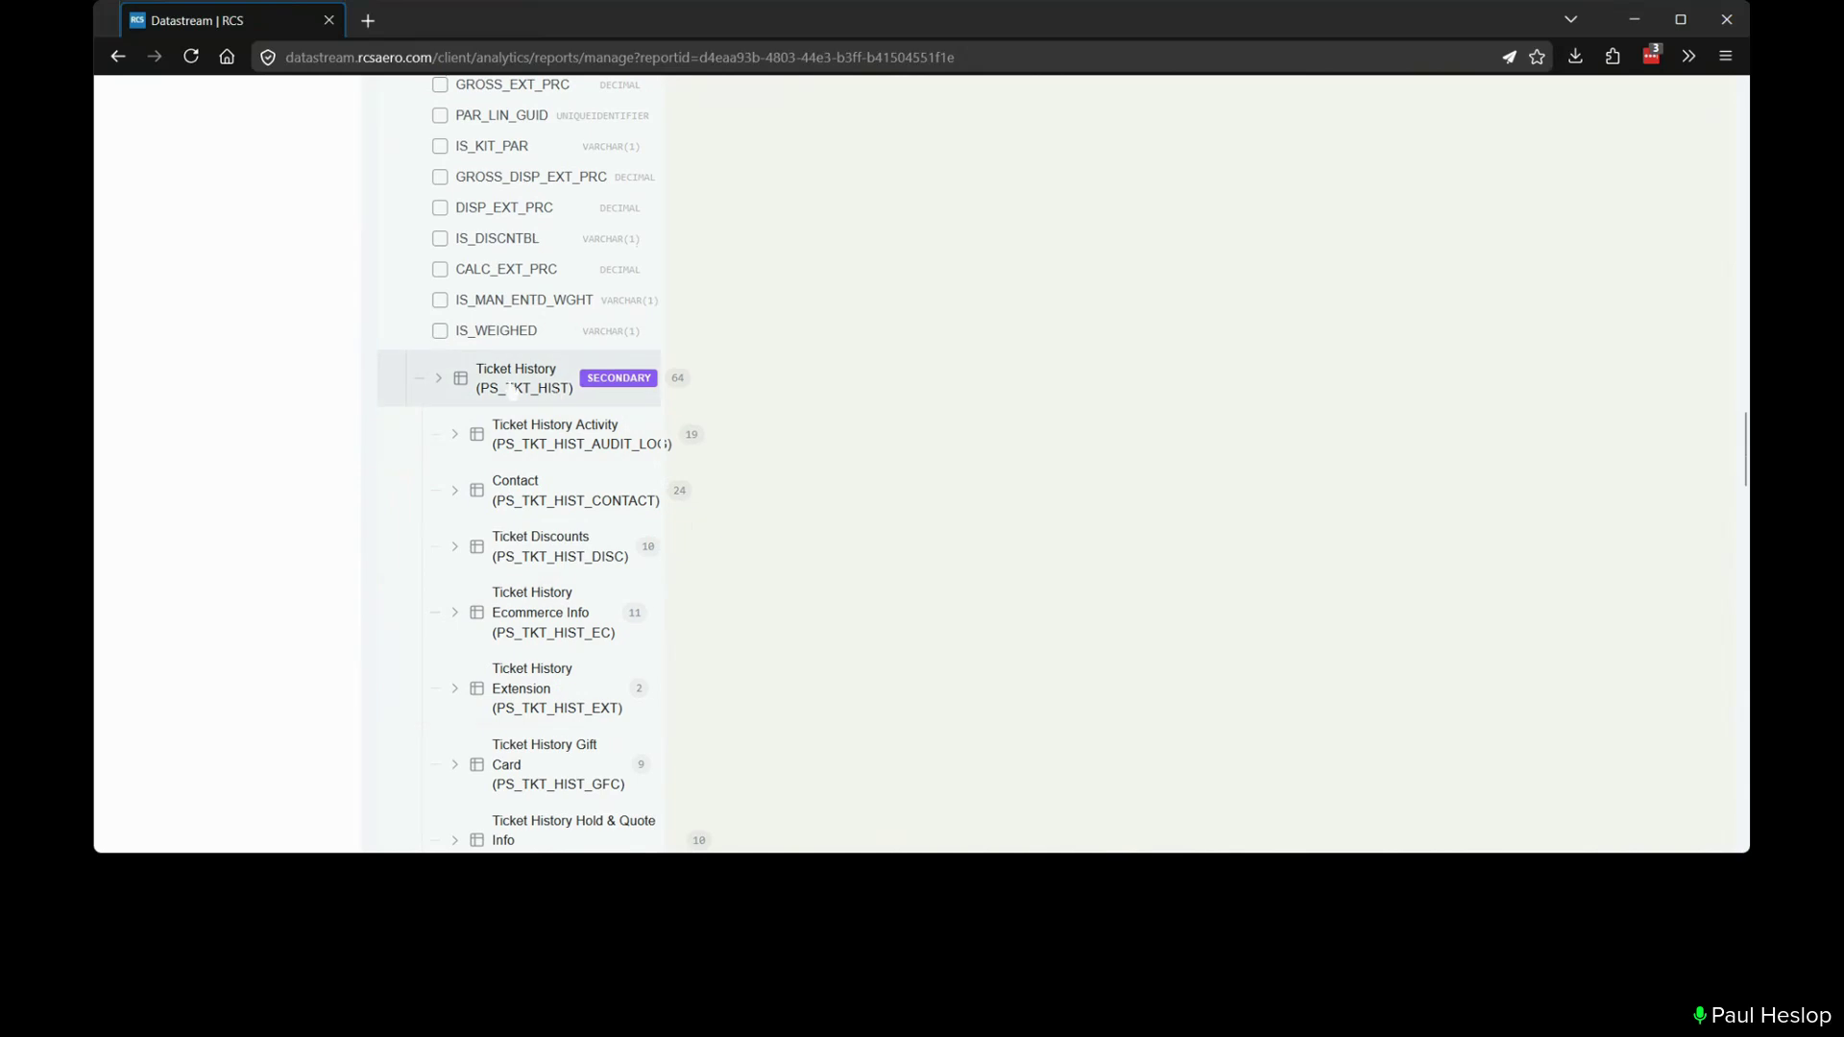
scroll(512, 388, down, 15)
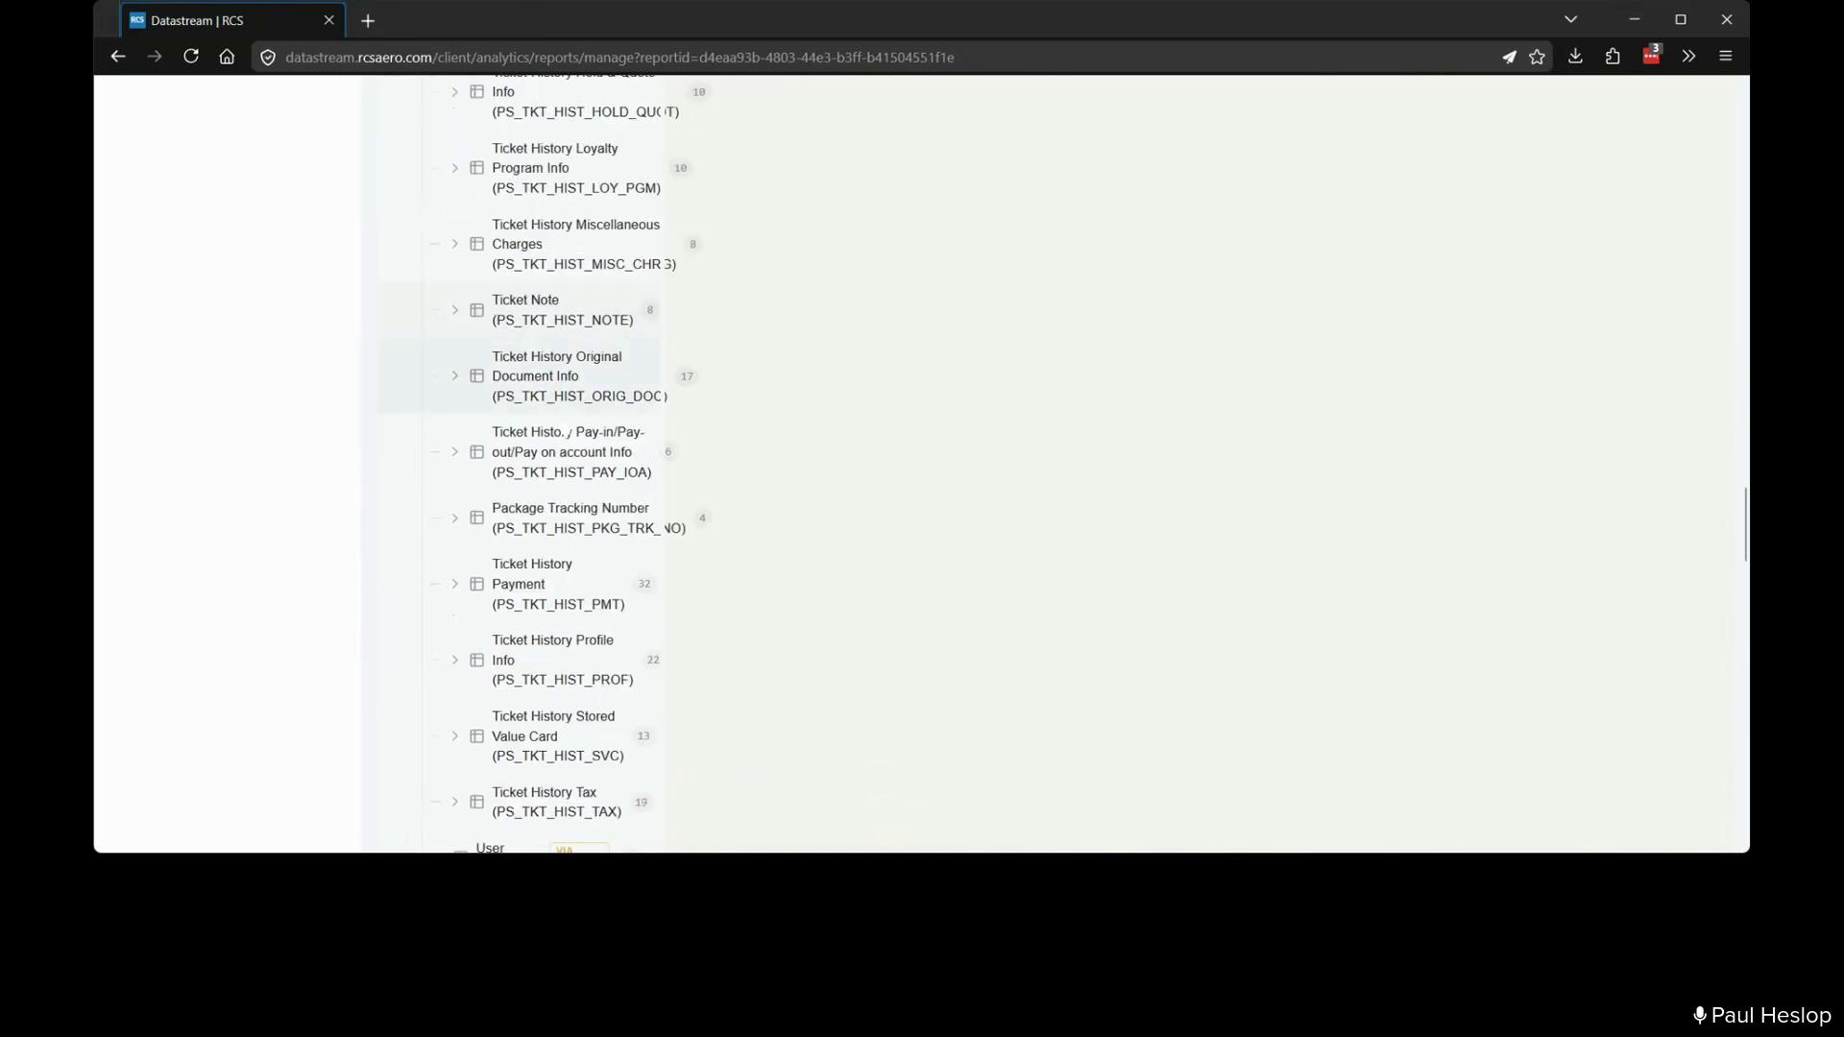
scroll(565, 422, down, 20)
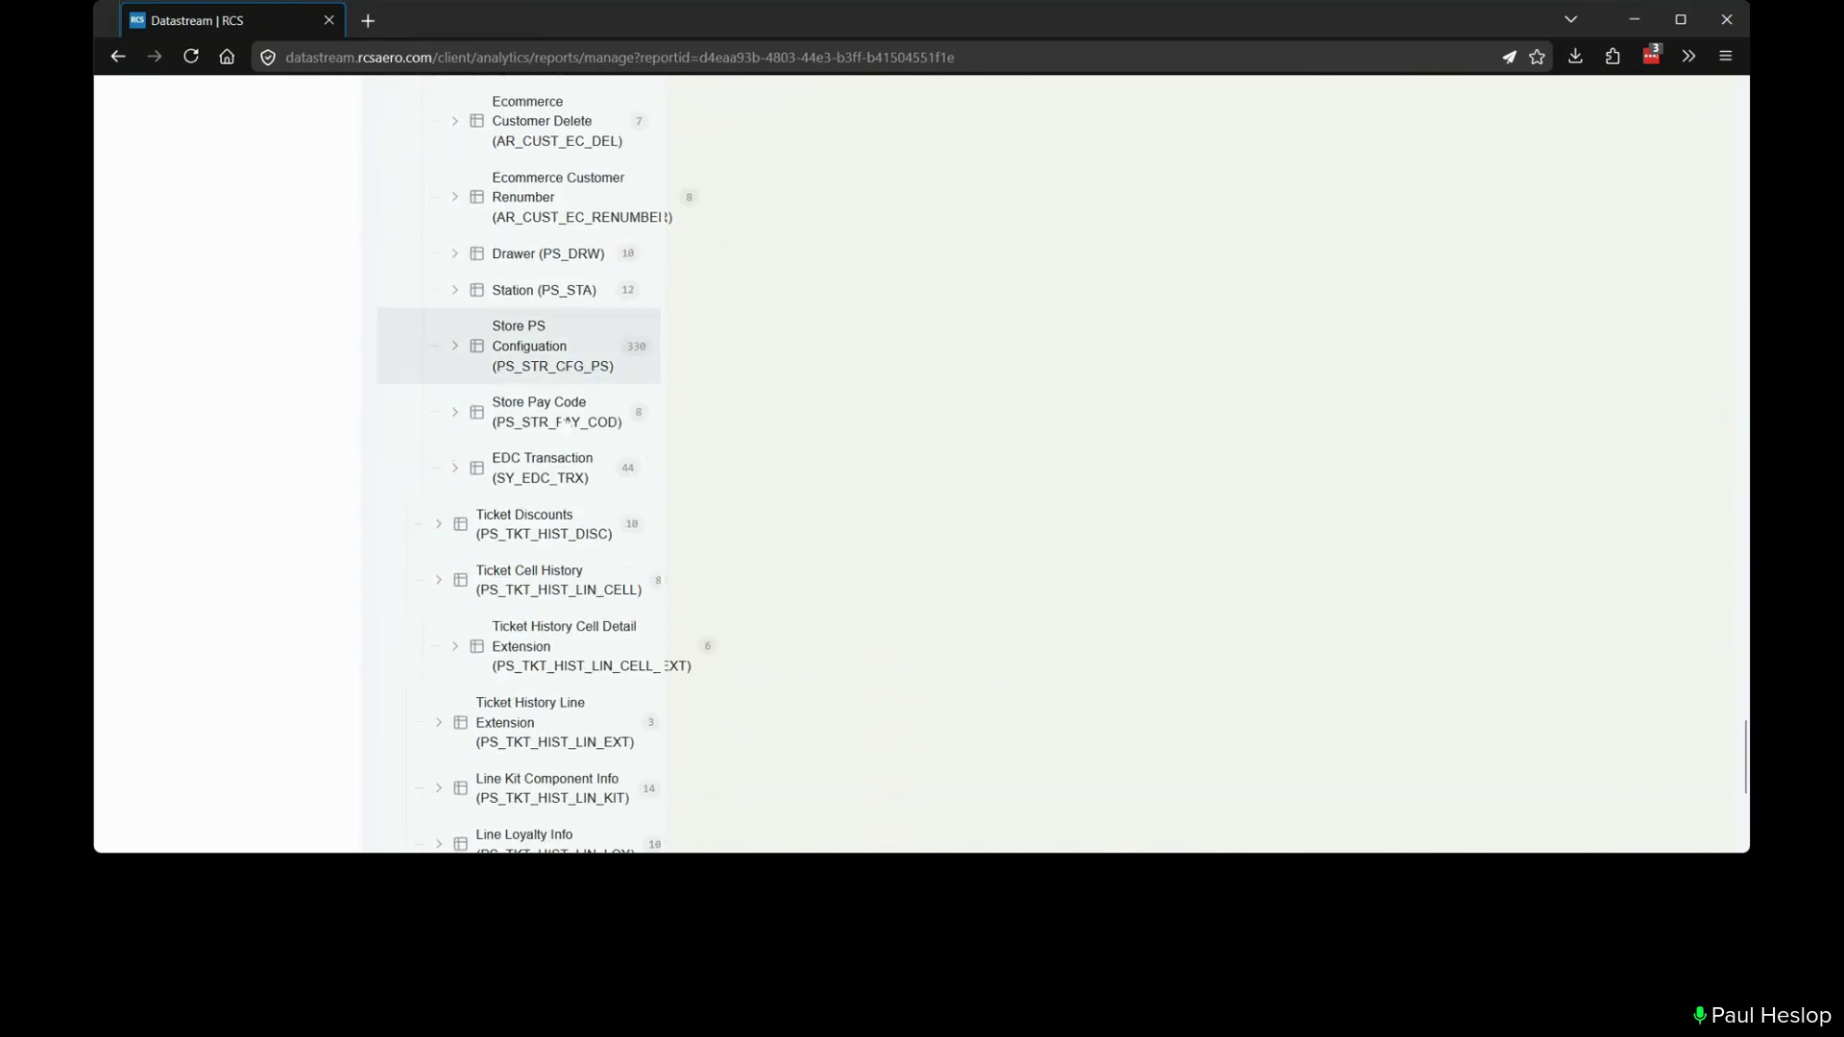
- Review the related tables such as Ticket History, return to the top, and expand Charts
scroll(565, 423, up, 15)
scroll(565, 422, up, 4)
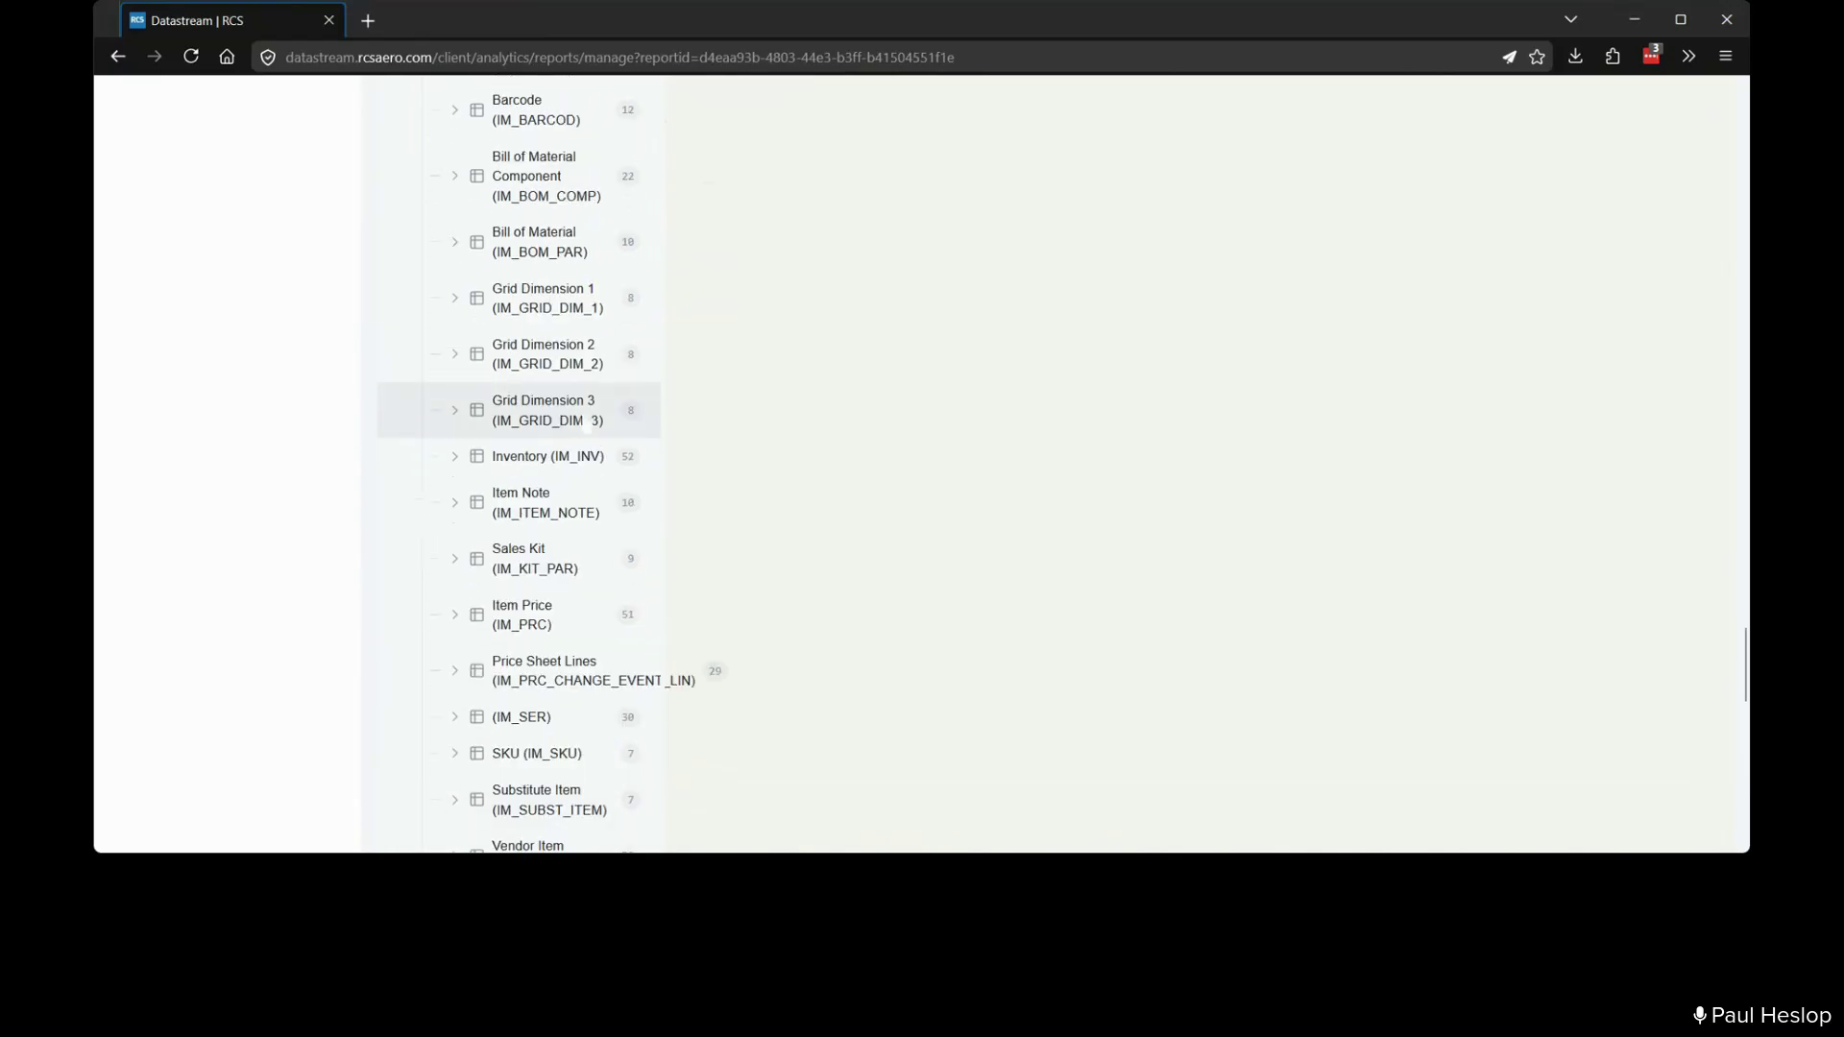
scroll(565, 422, down, 4)
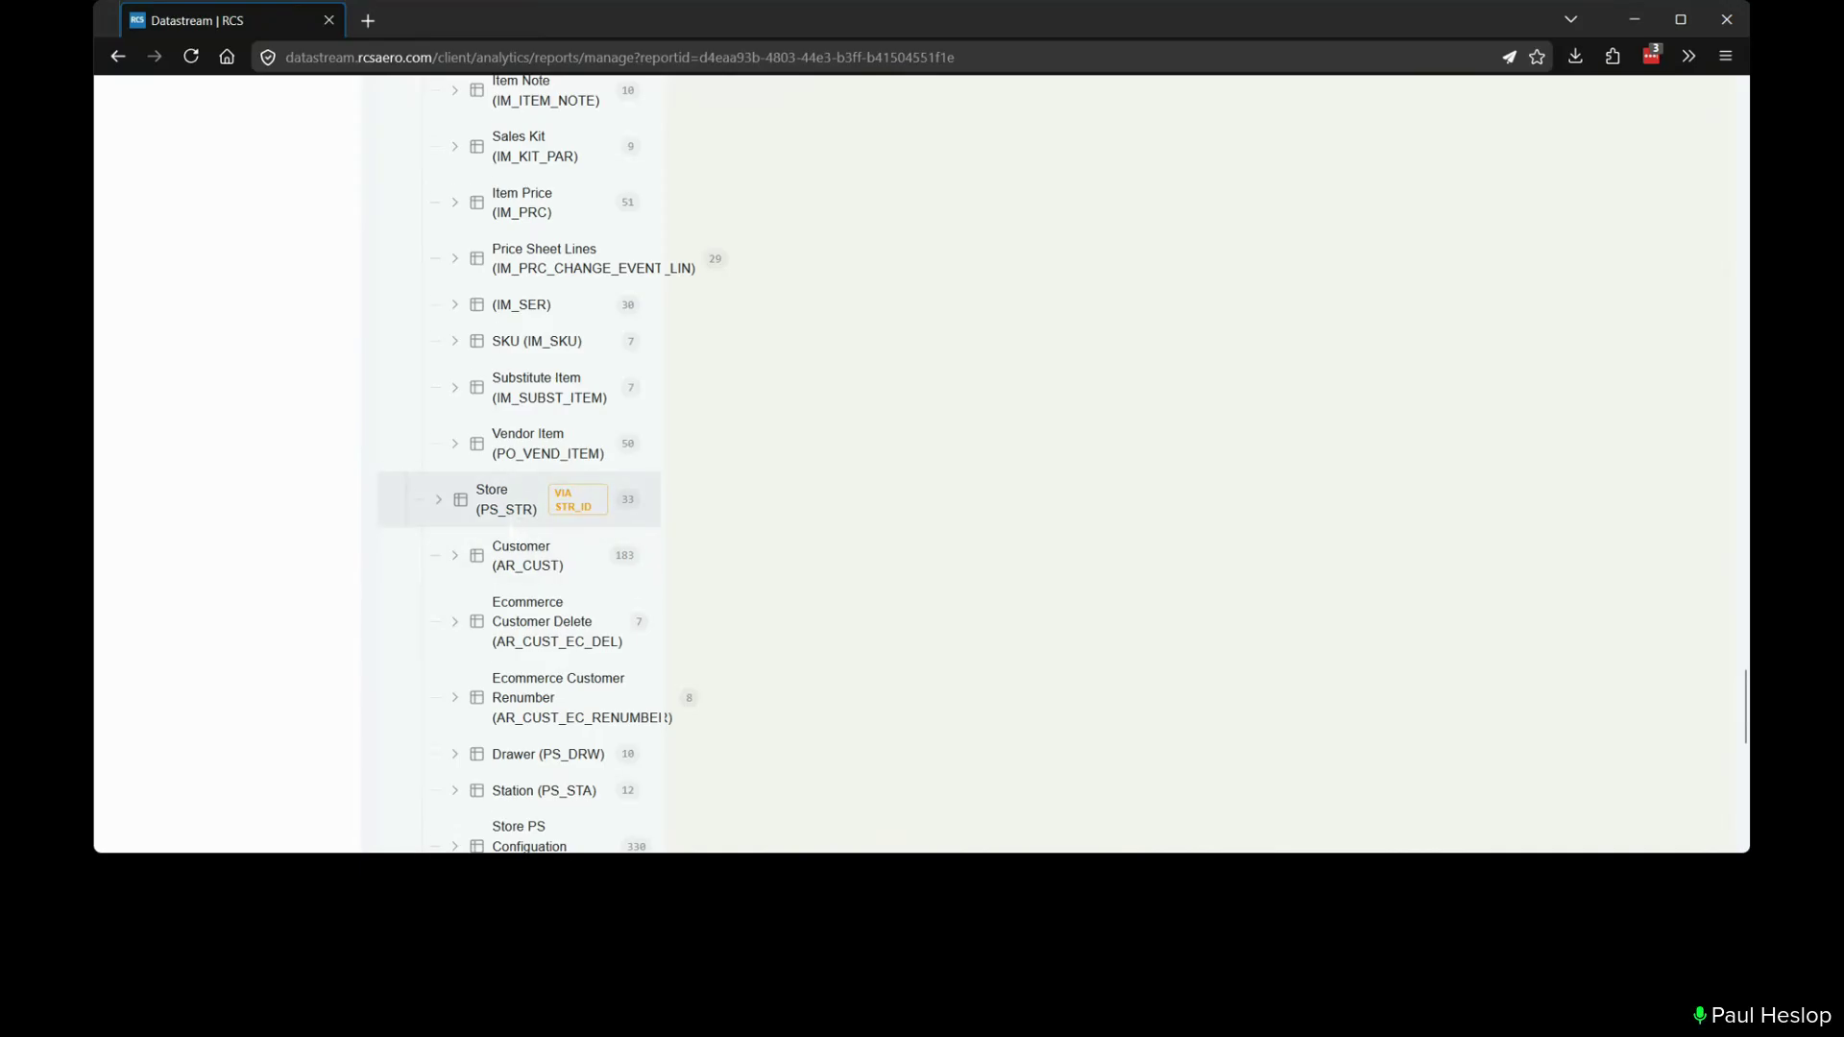
scroll(545, 459, down, 2)
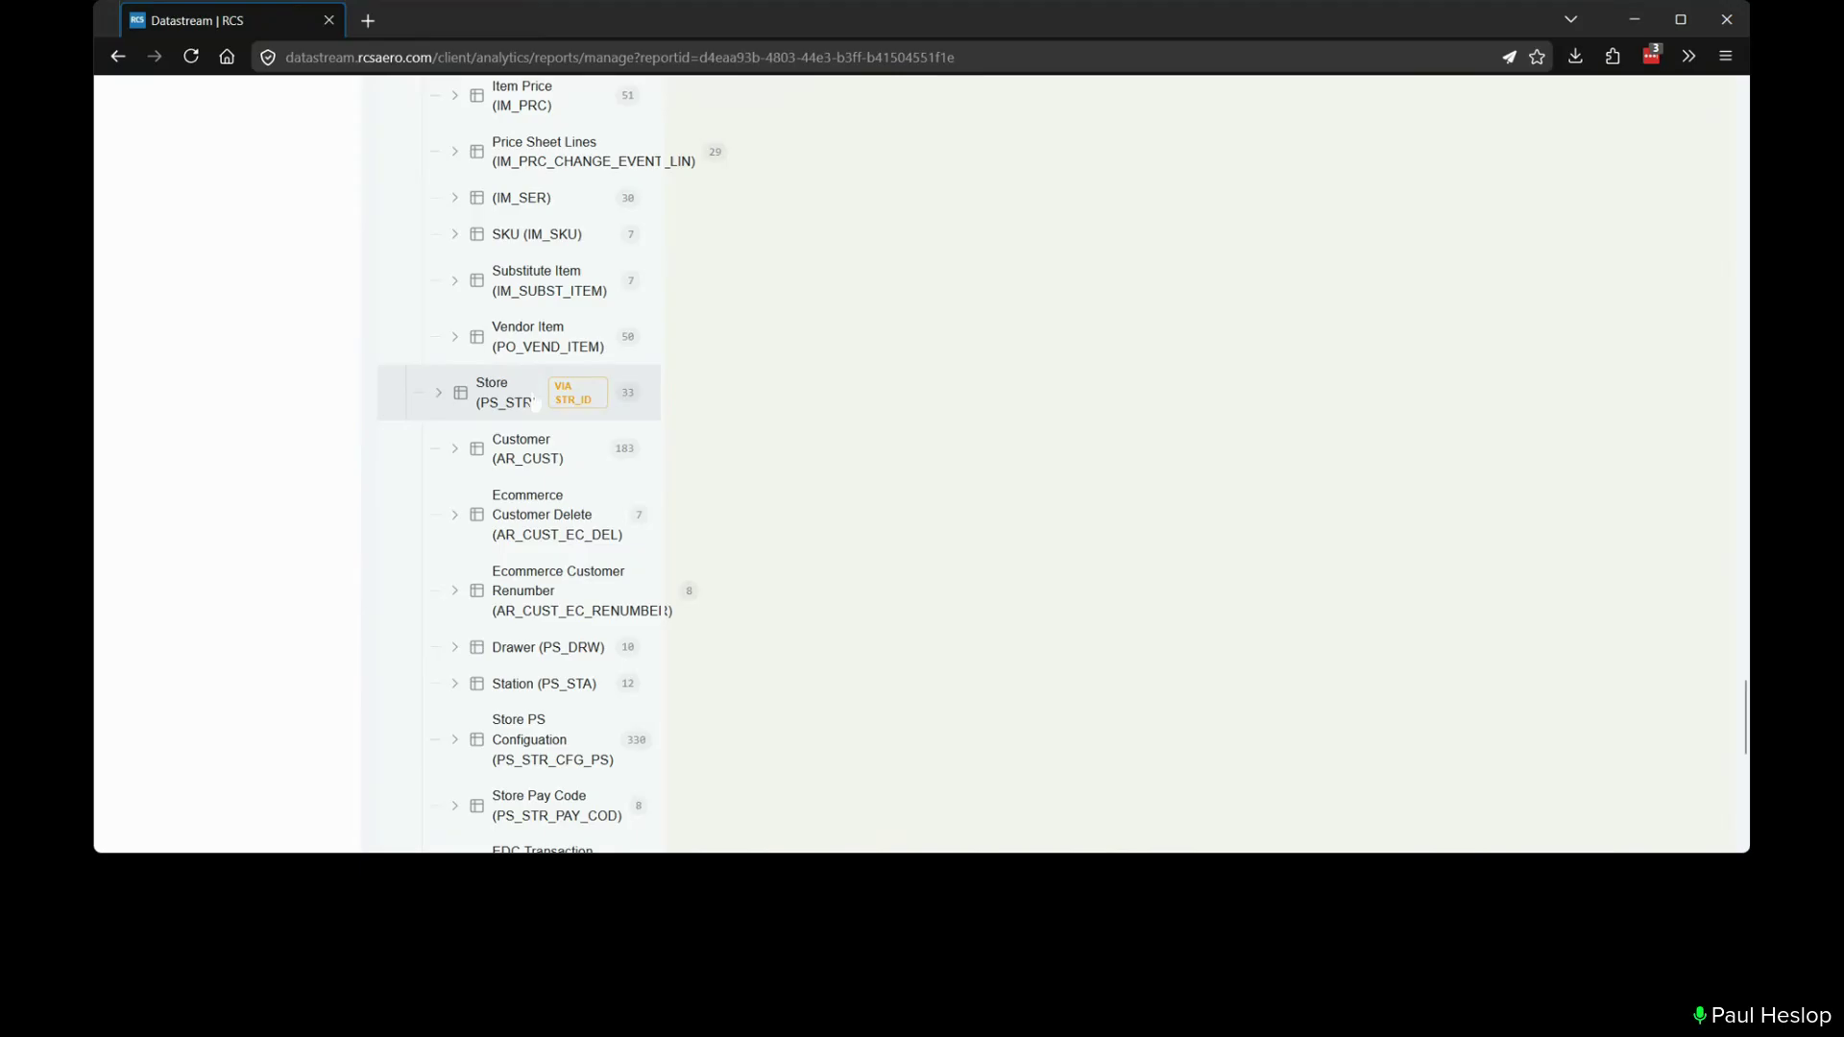
mouse_move(506, 408)
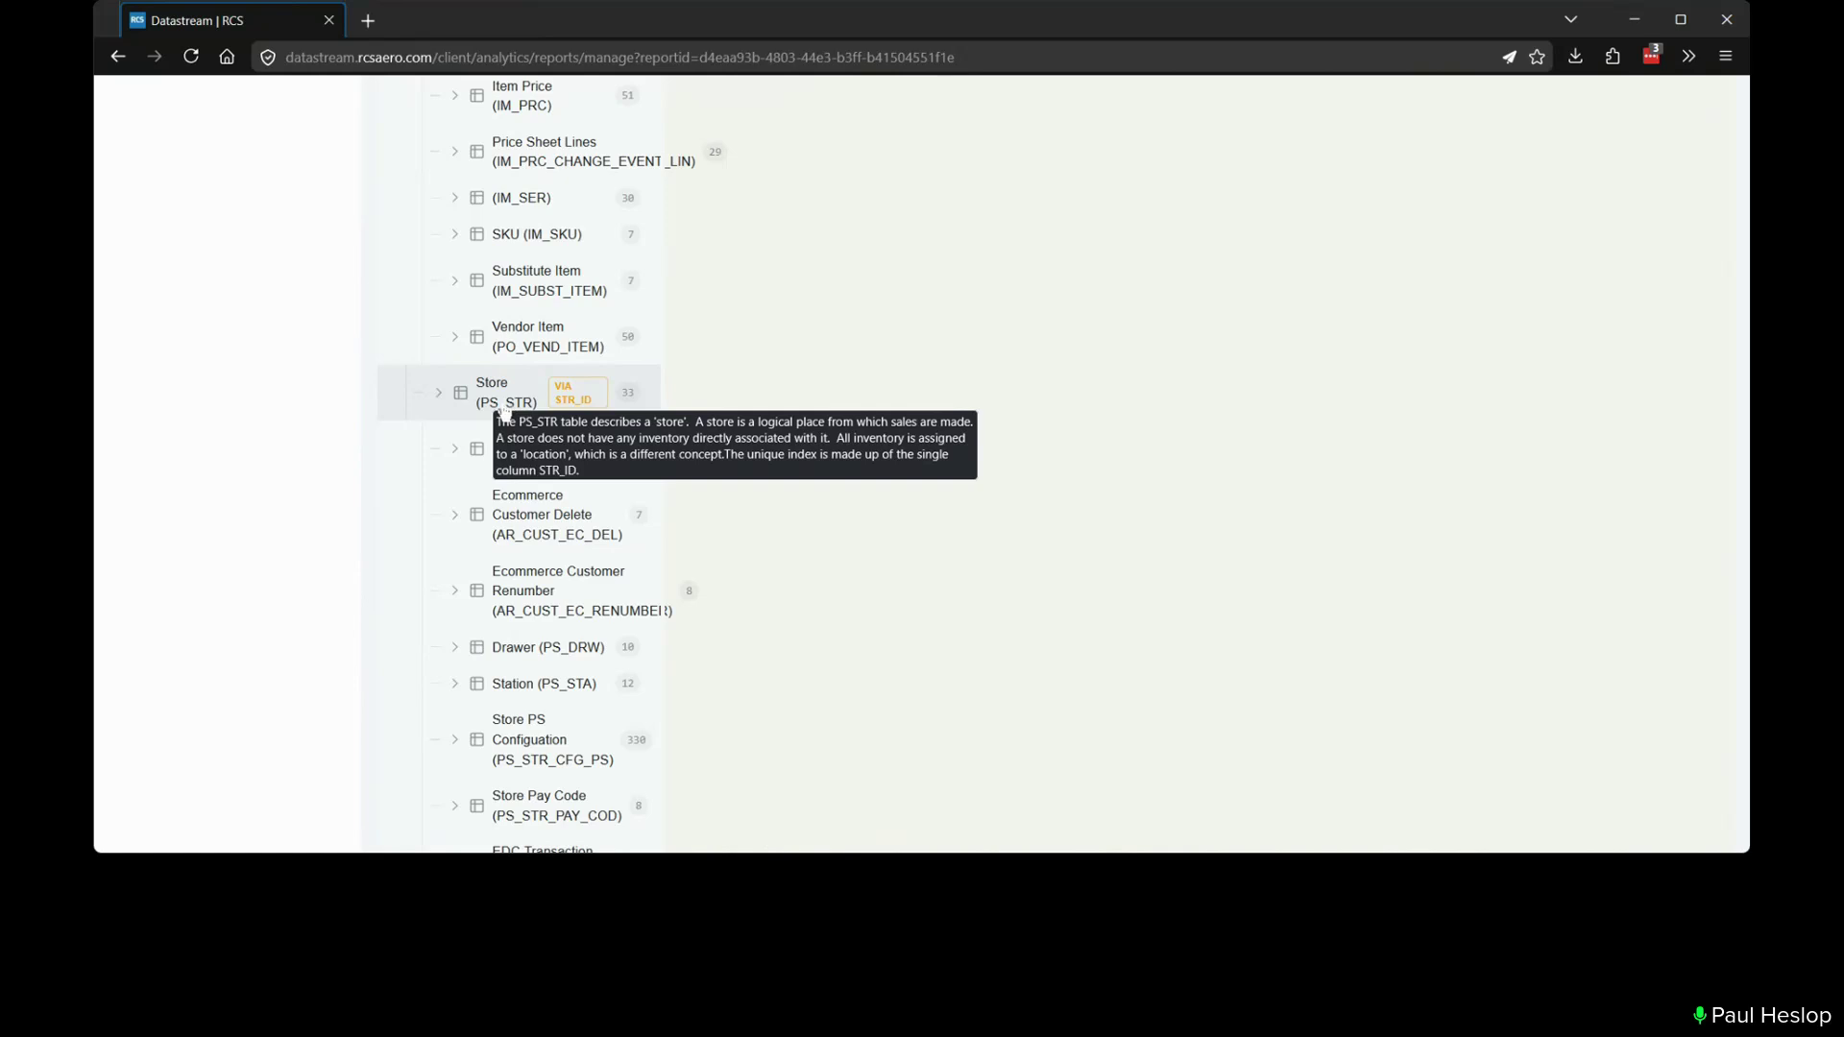
scroll(506, 409, up, 5)
scroll(534, 403, up, 20)
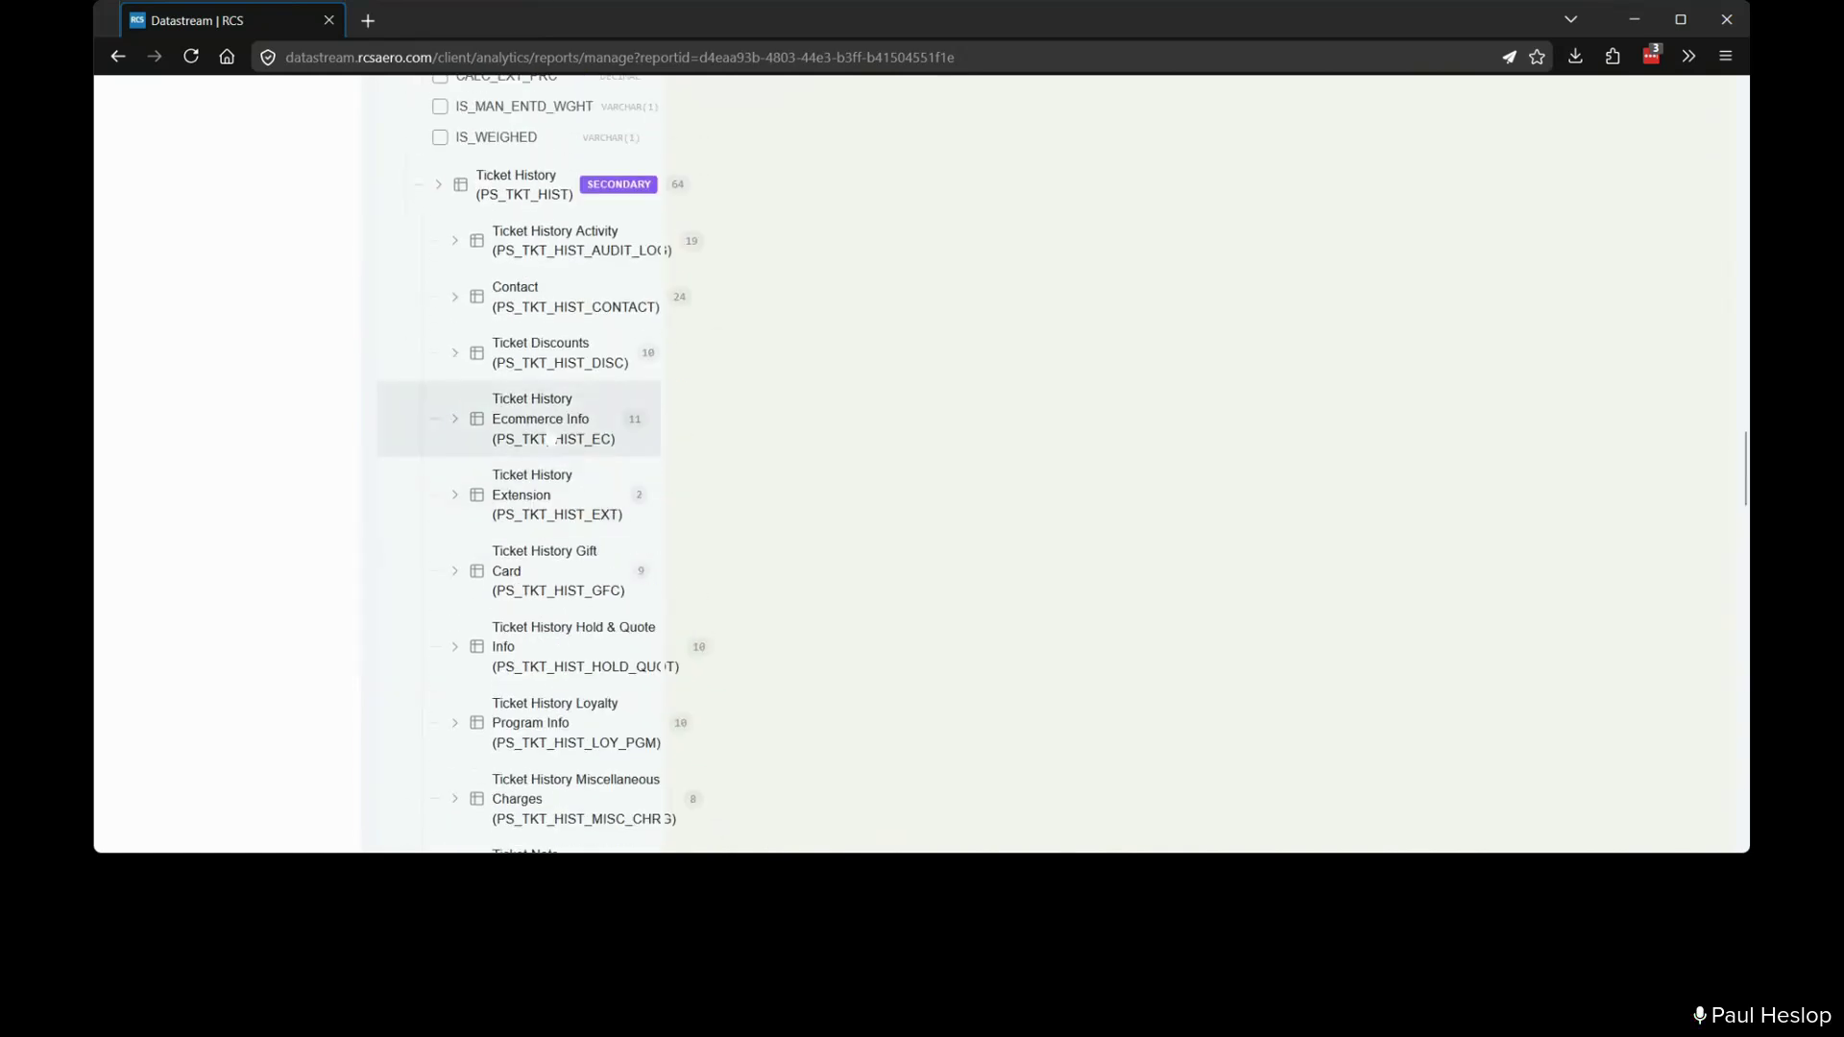
scroll(535, 386, down, 12)
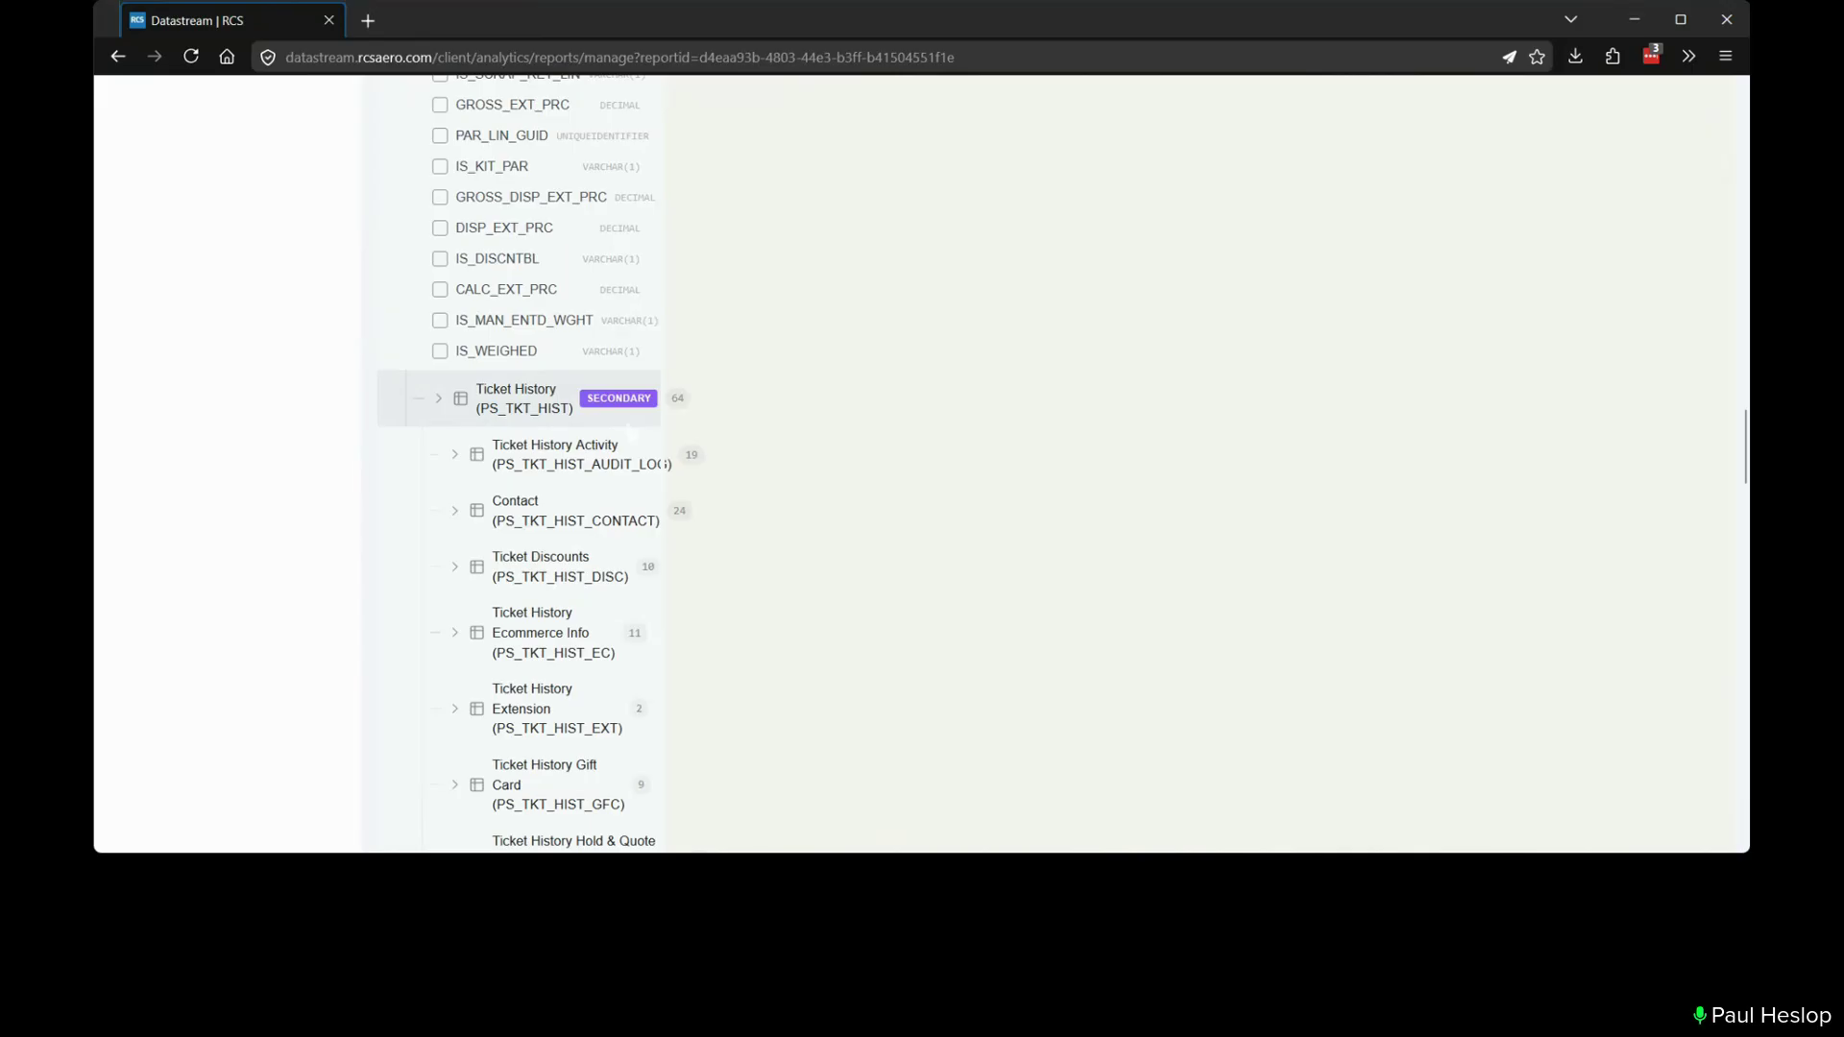
scroll(631, 432, up, 12)
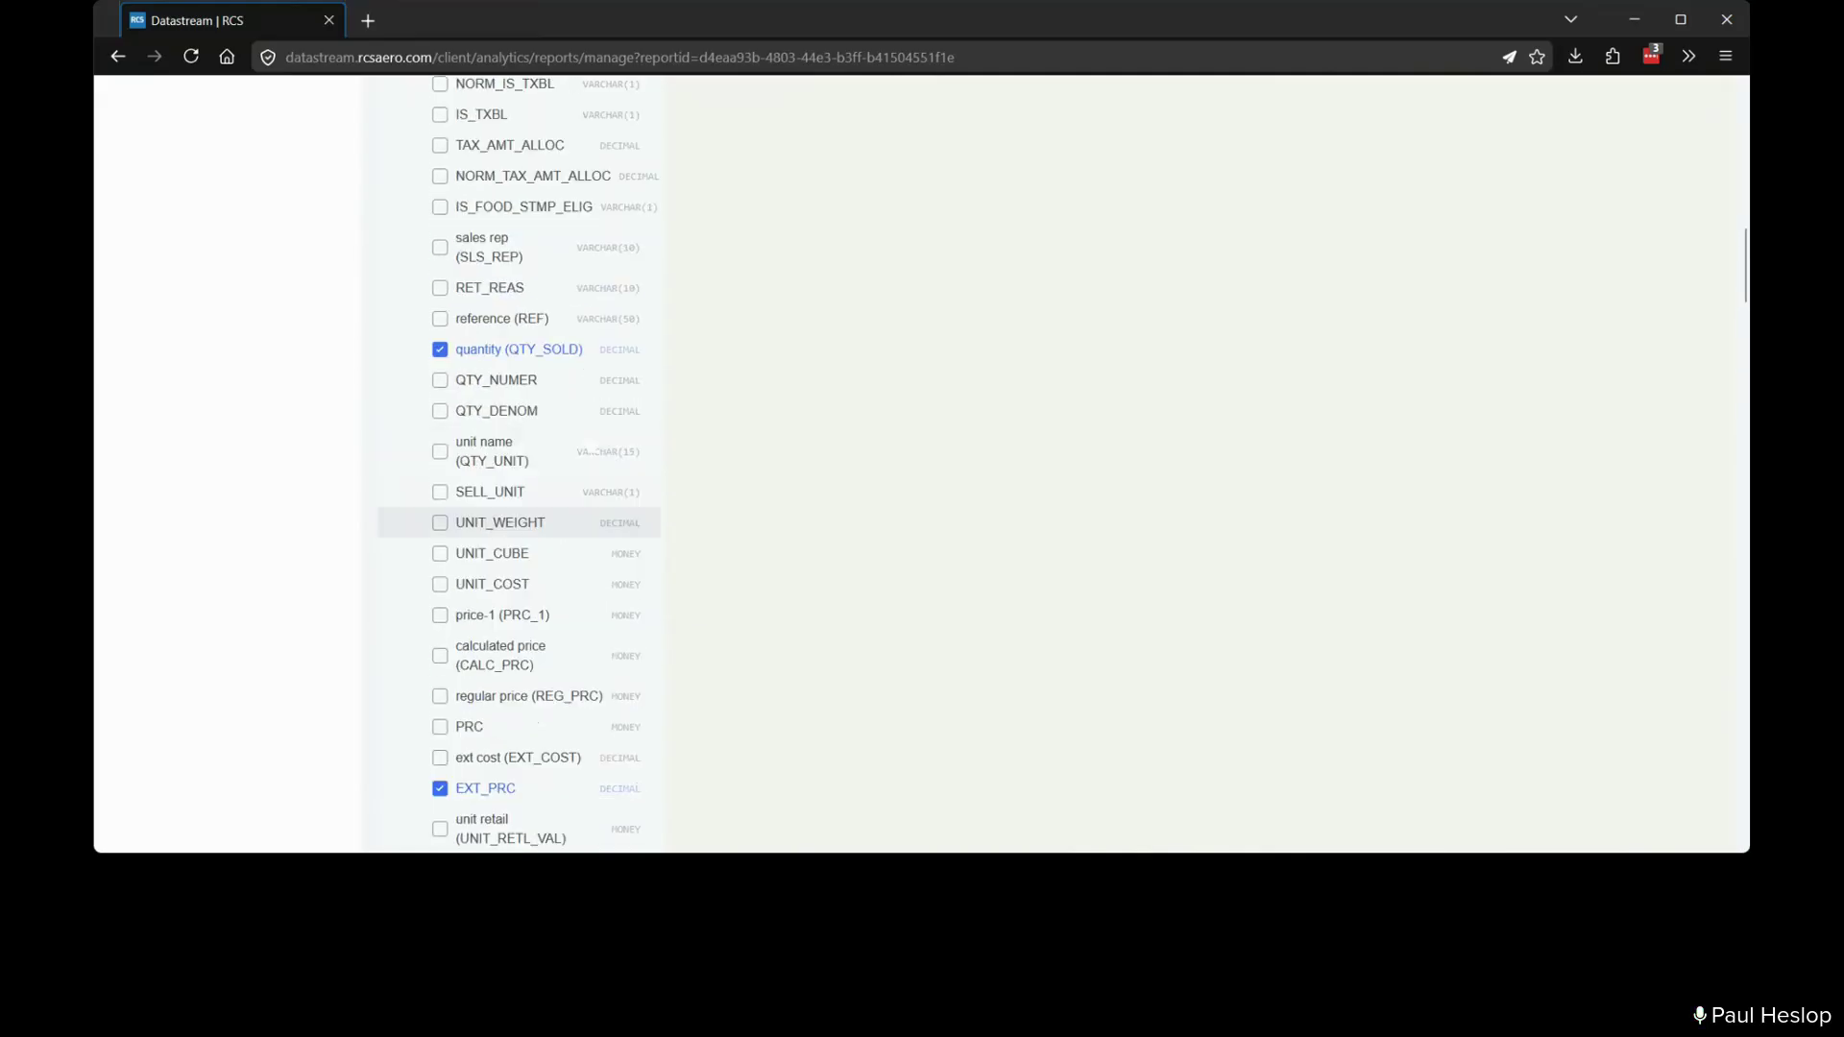
scroll(538, 461, up, 15)
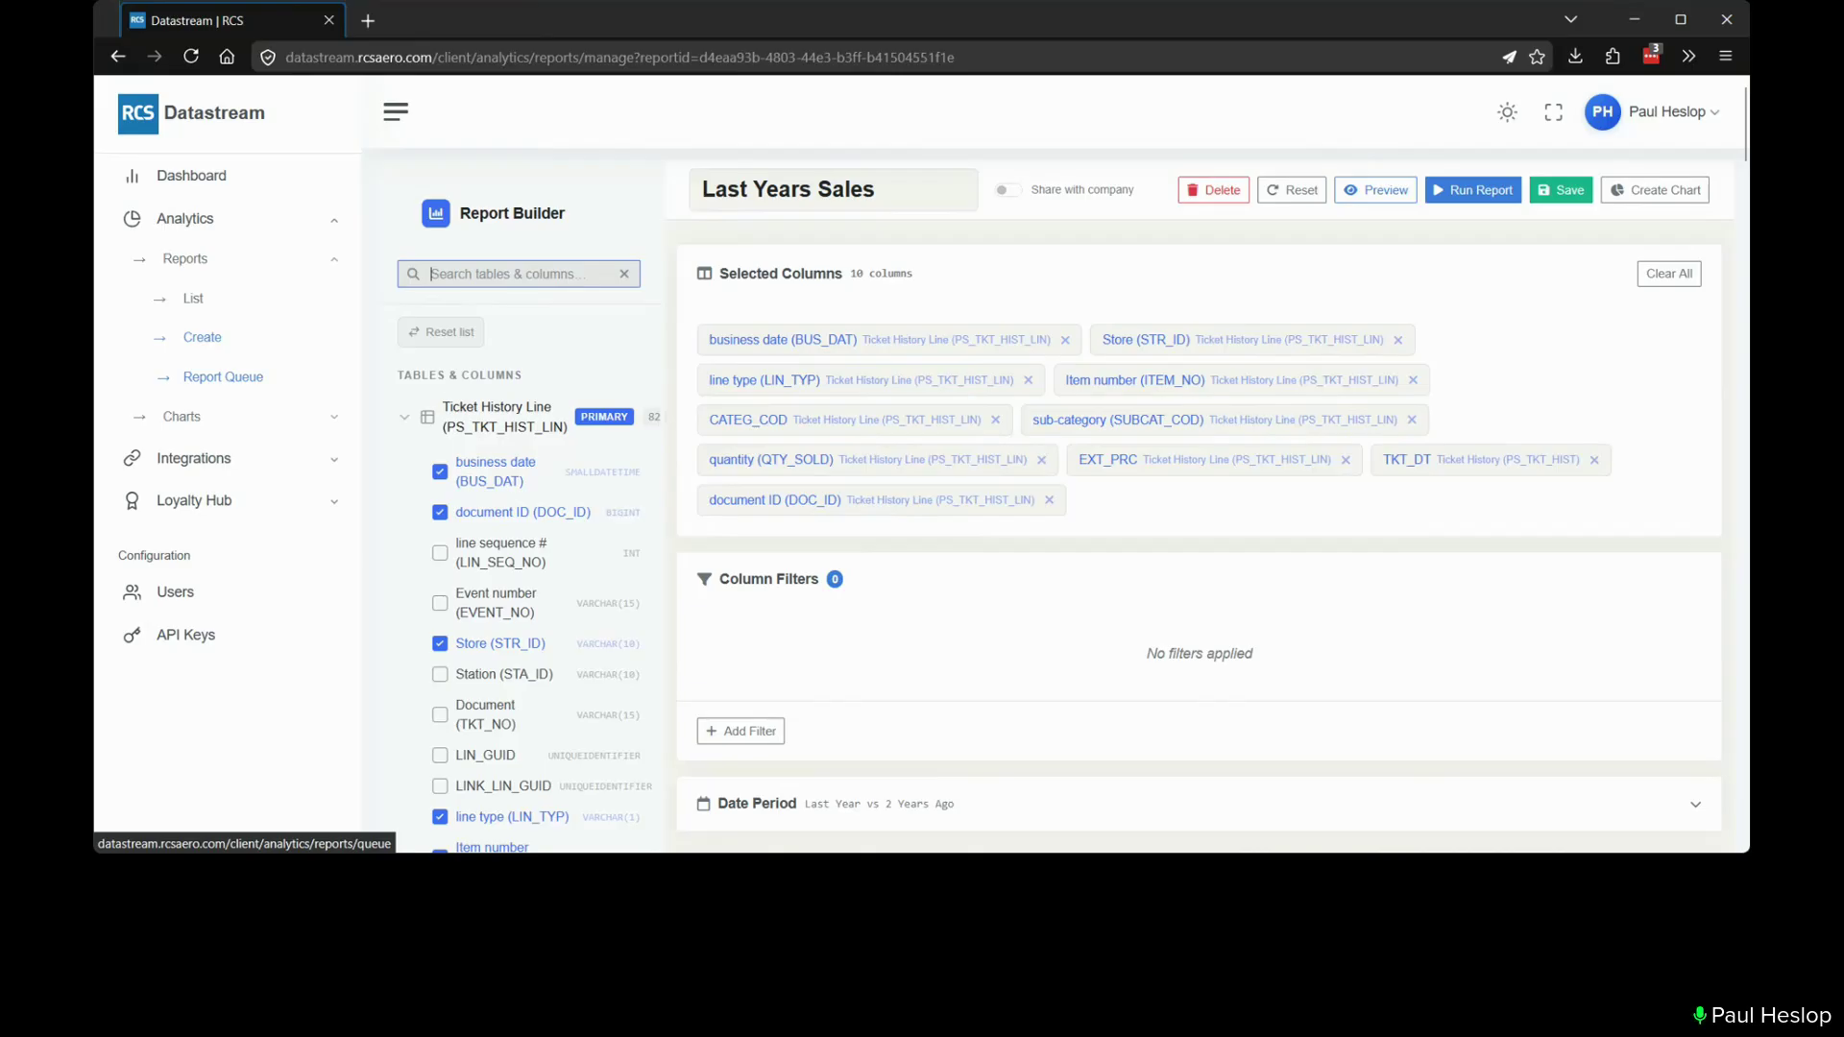
click(181, 416)
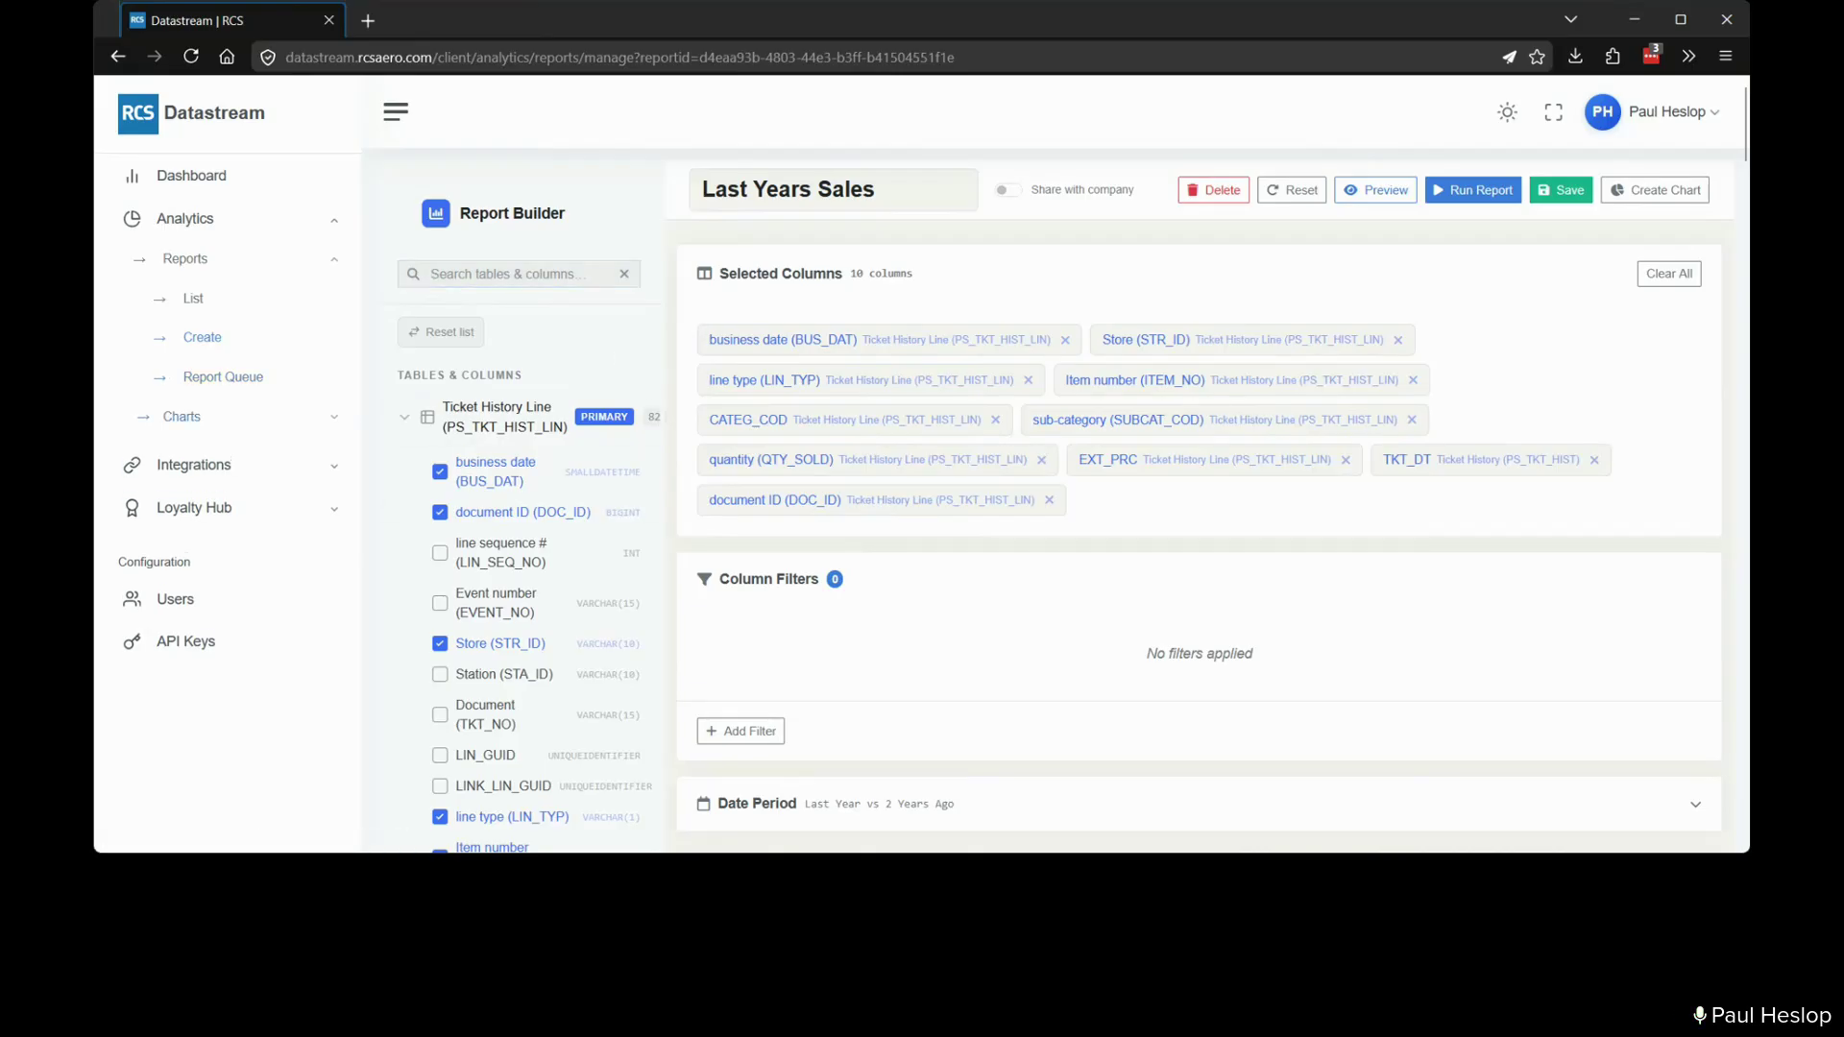
- Browse the Duplicated RCS Charts list, showing 18 charts built on Last Years Sales
click(193, 455)
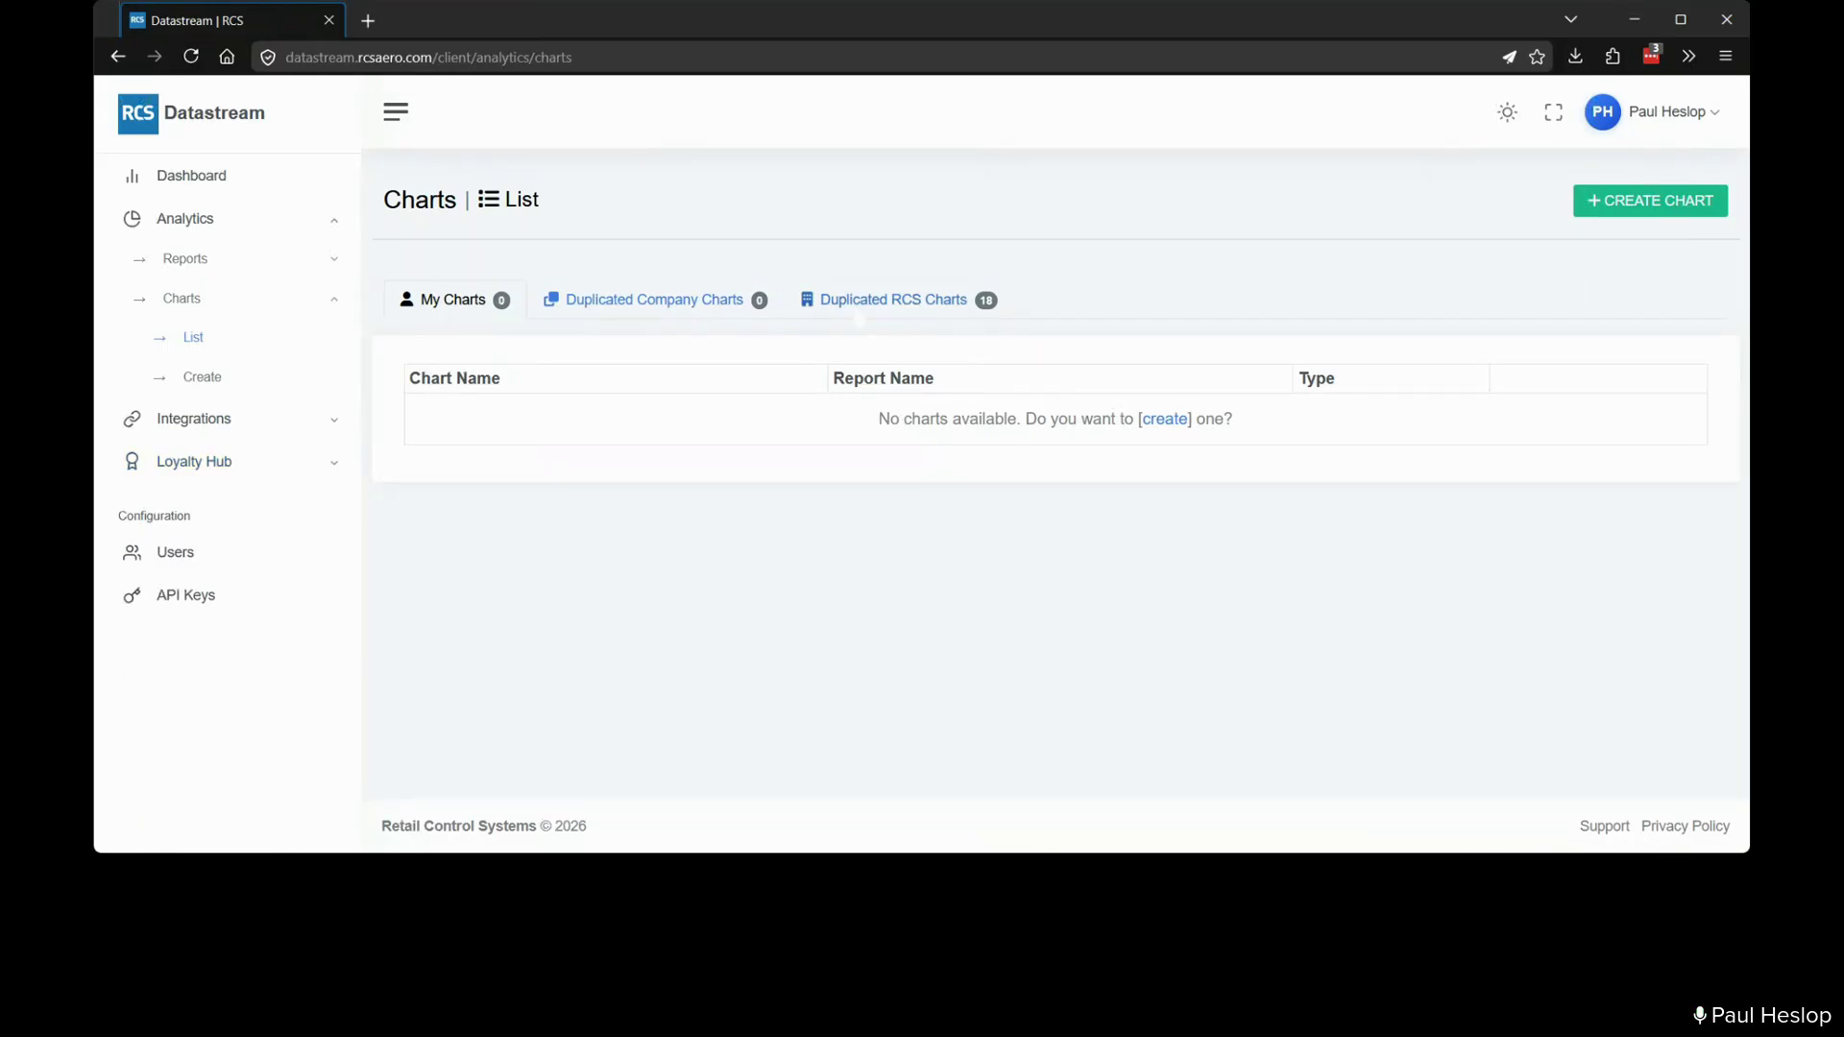
click(894, 300)
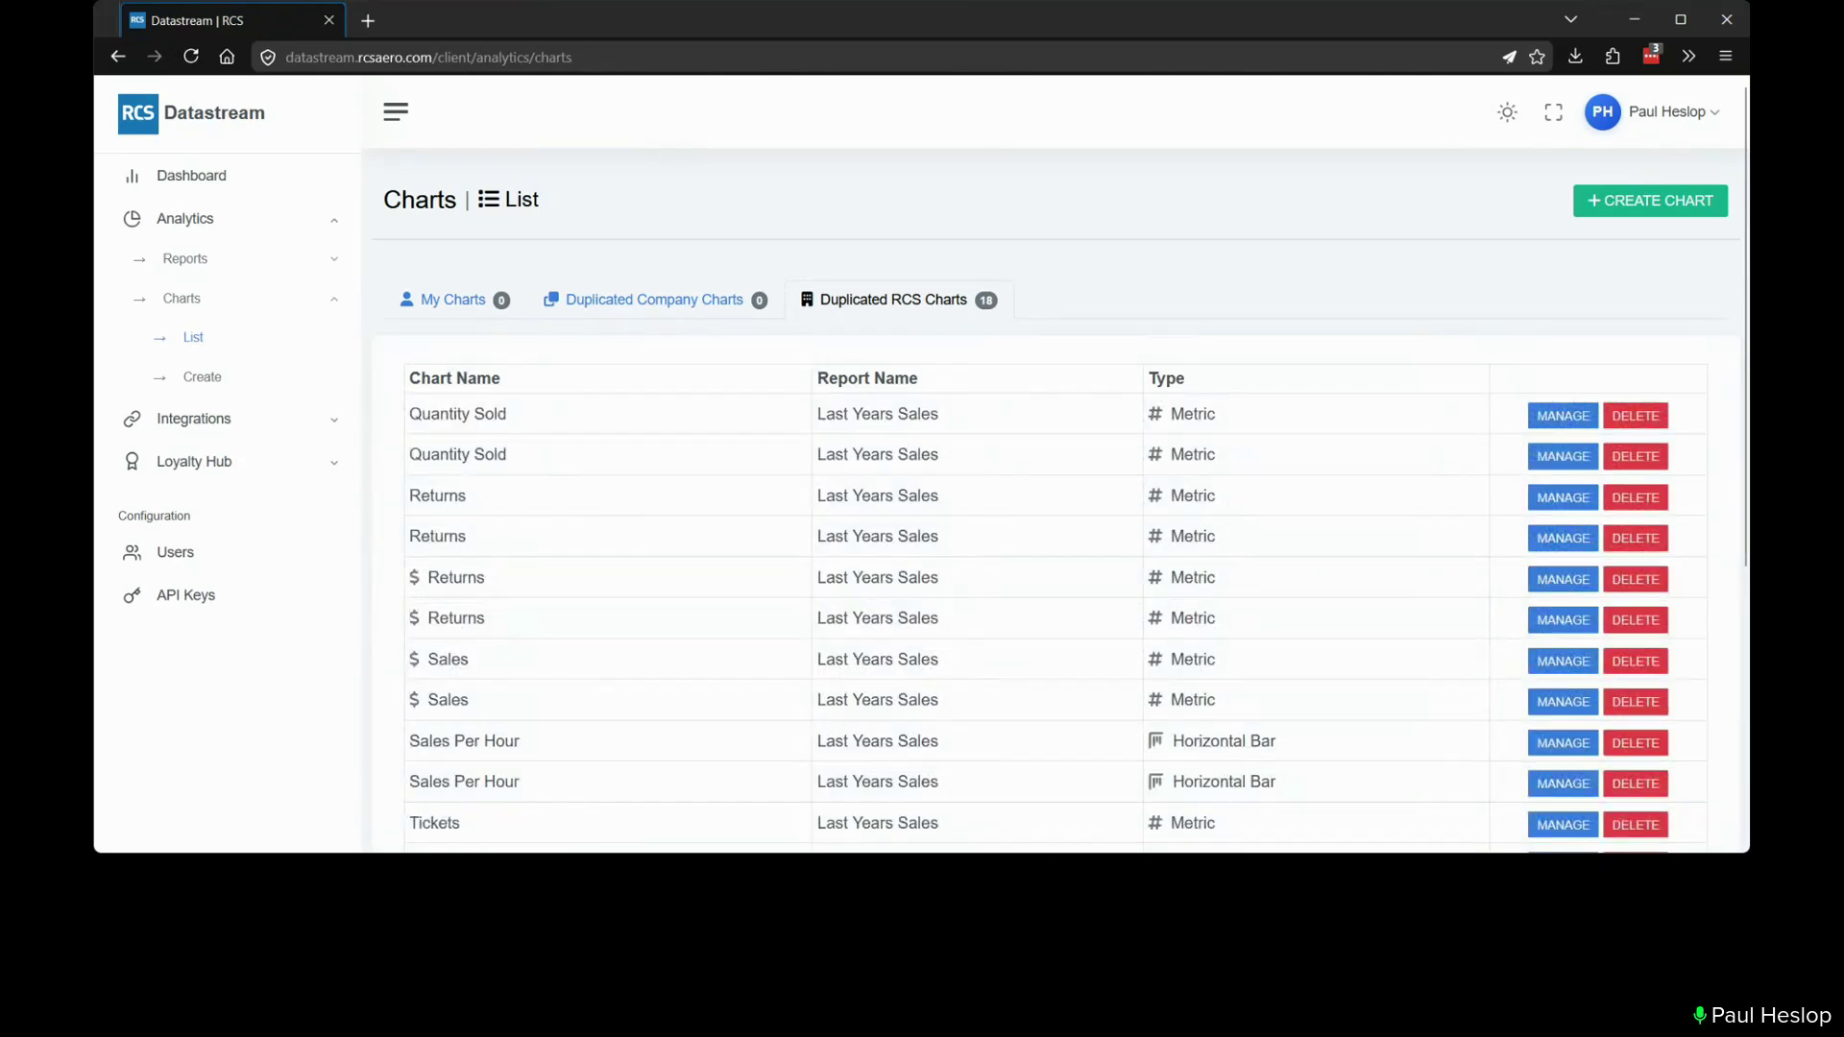
scroll(1056, 480, down, 2)
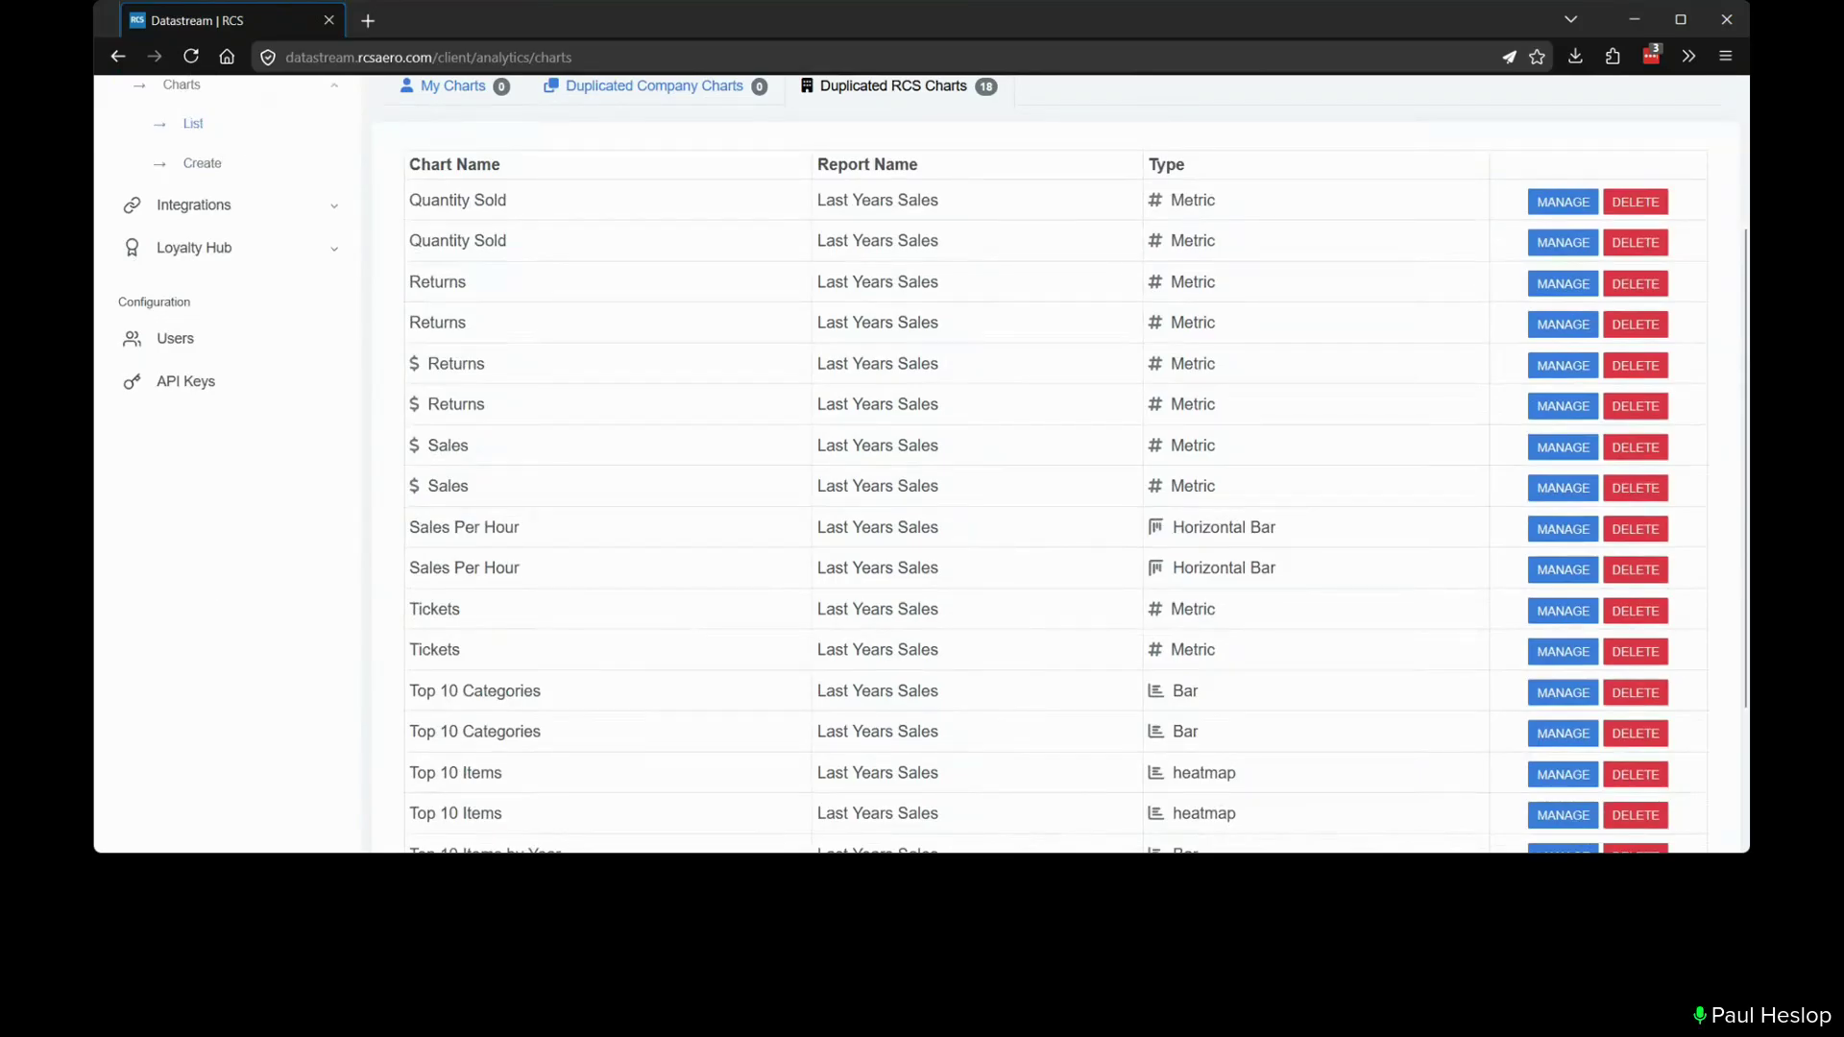
scroll(1056, 461, down, 2)
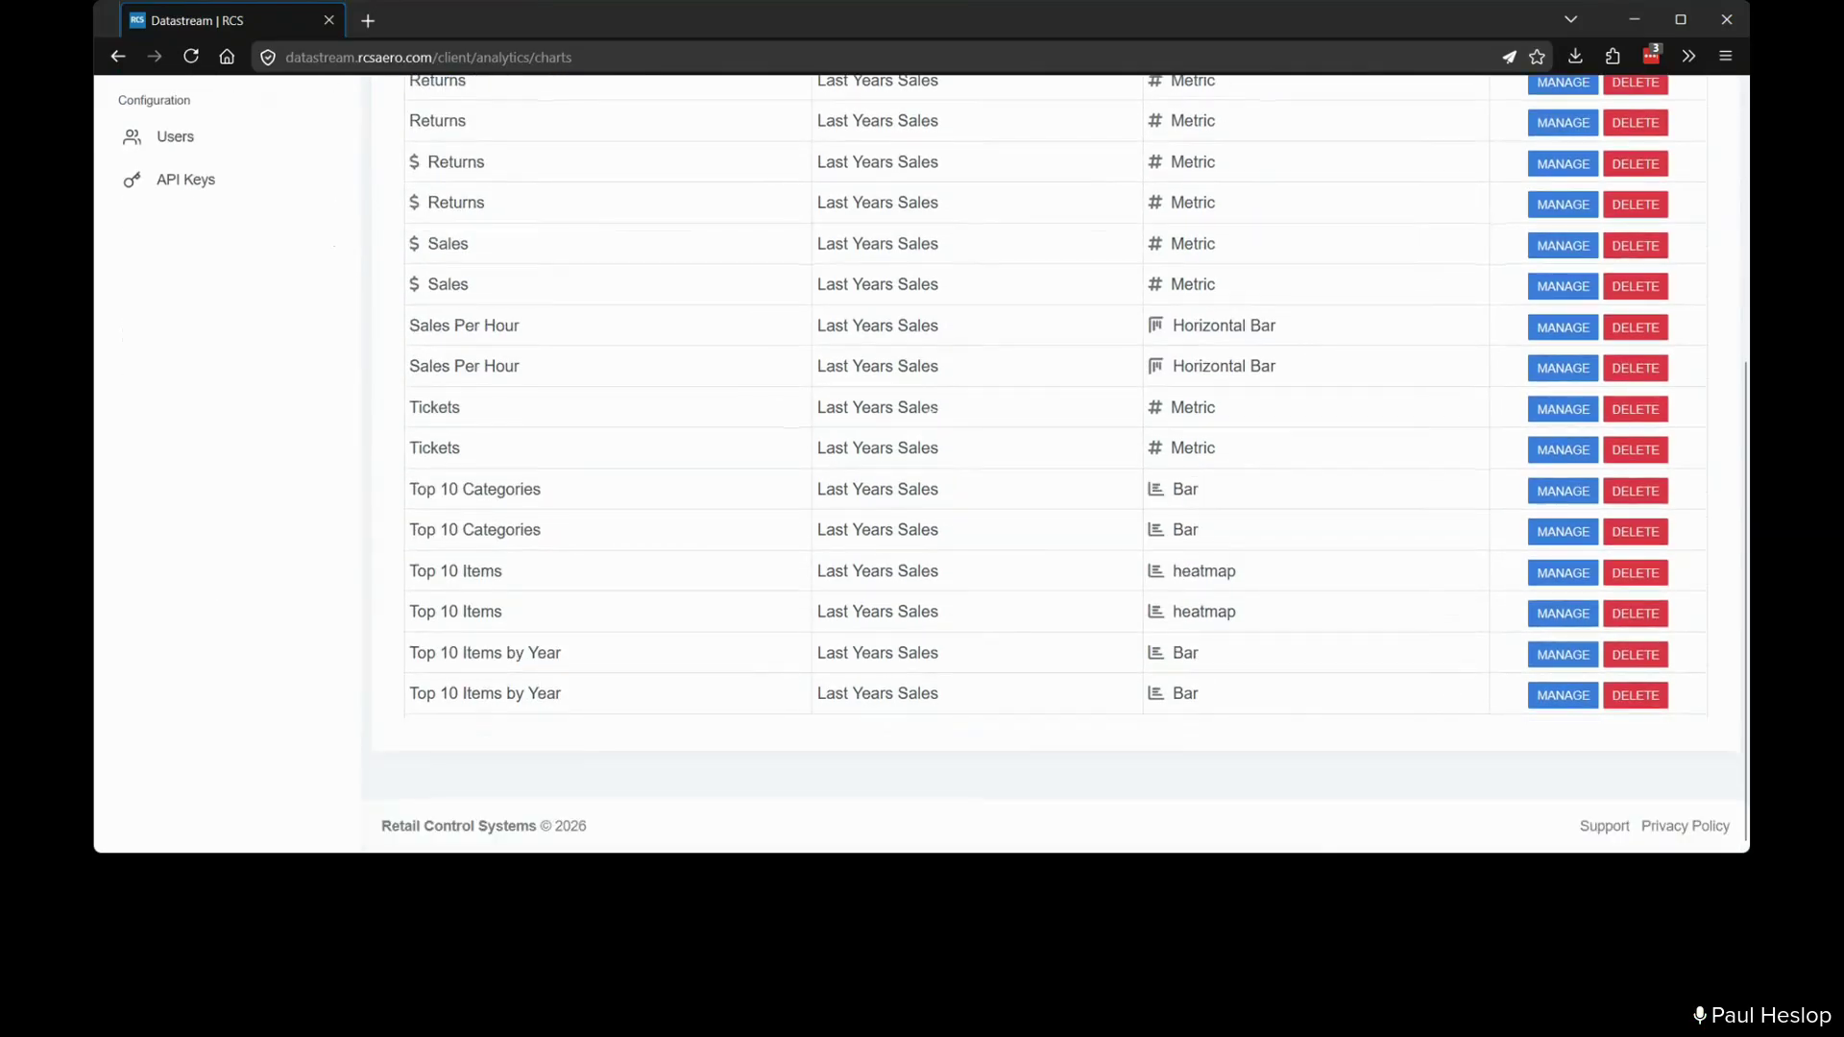
click(1563, 494)
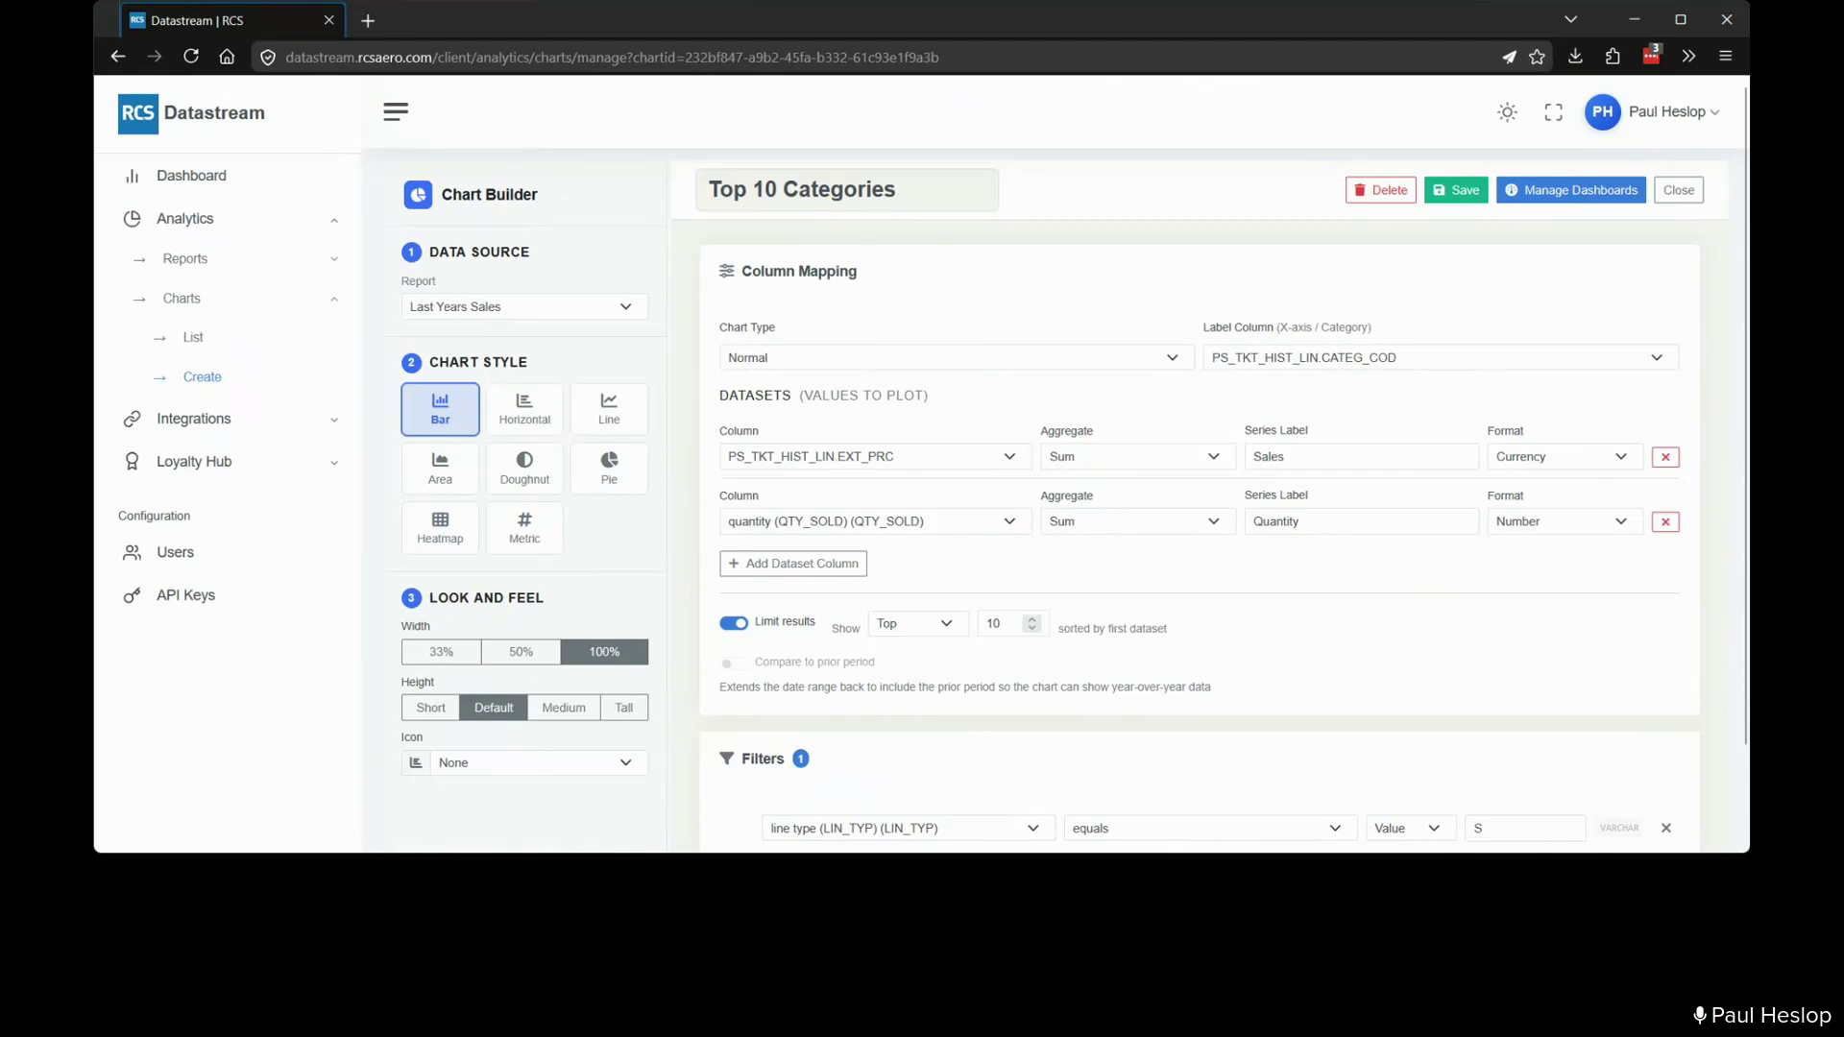
click(523, 307)
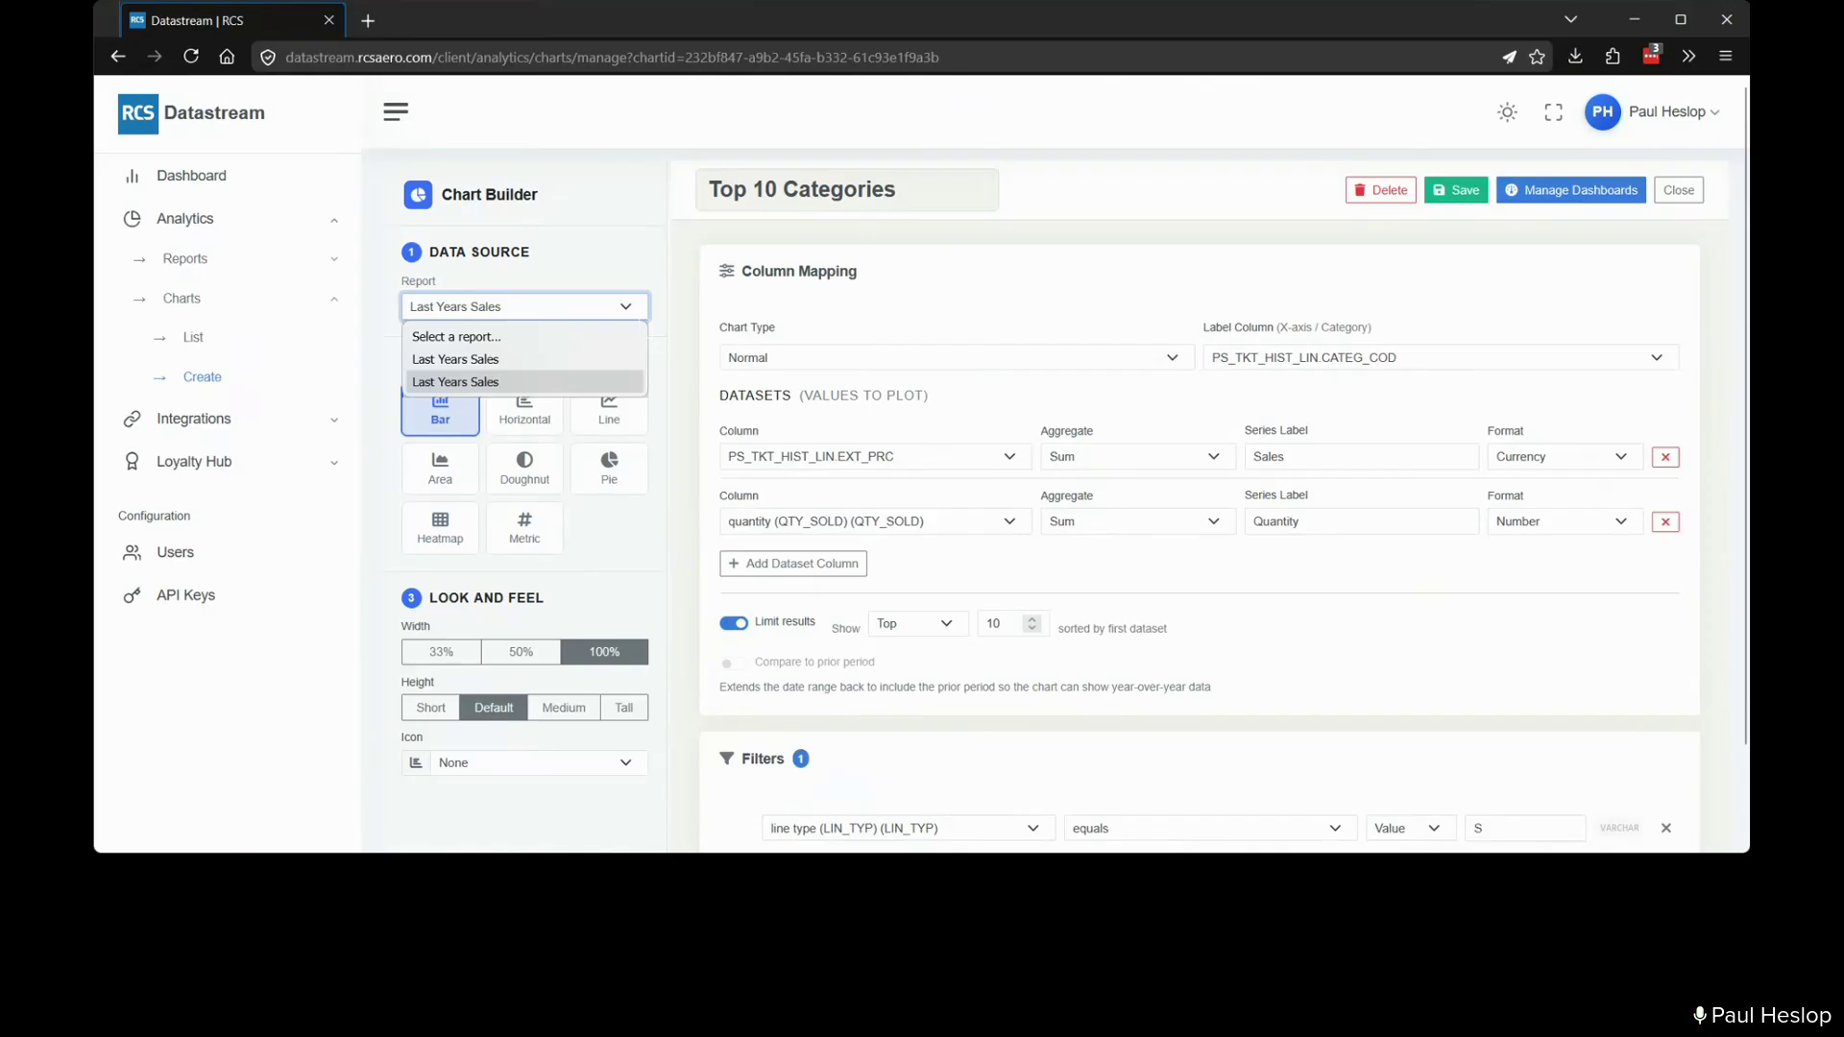
click(455, 381)
scroll(608, 305, down, 1)
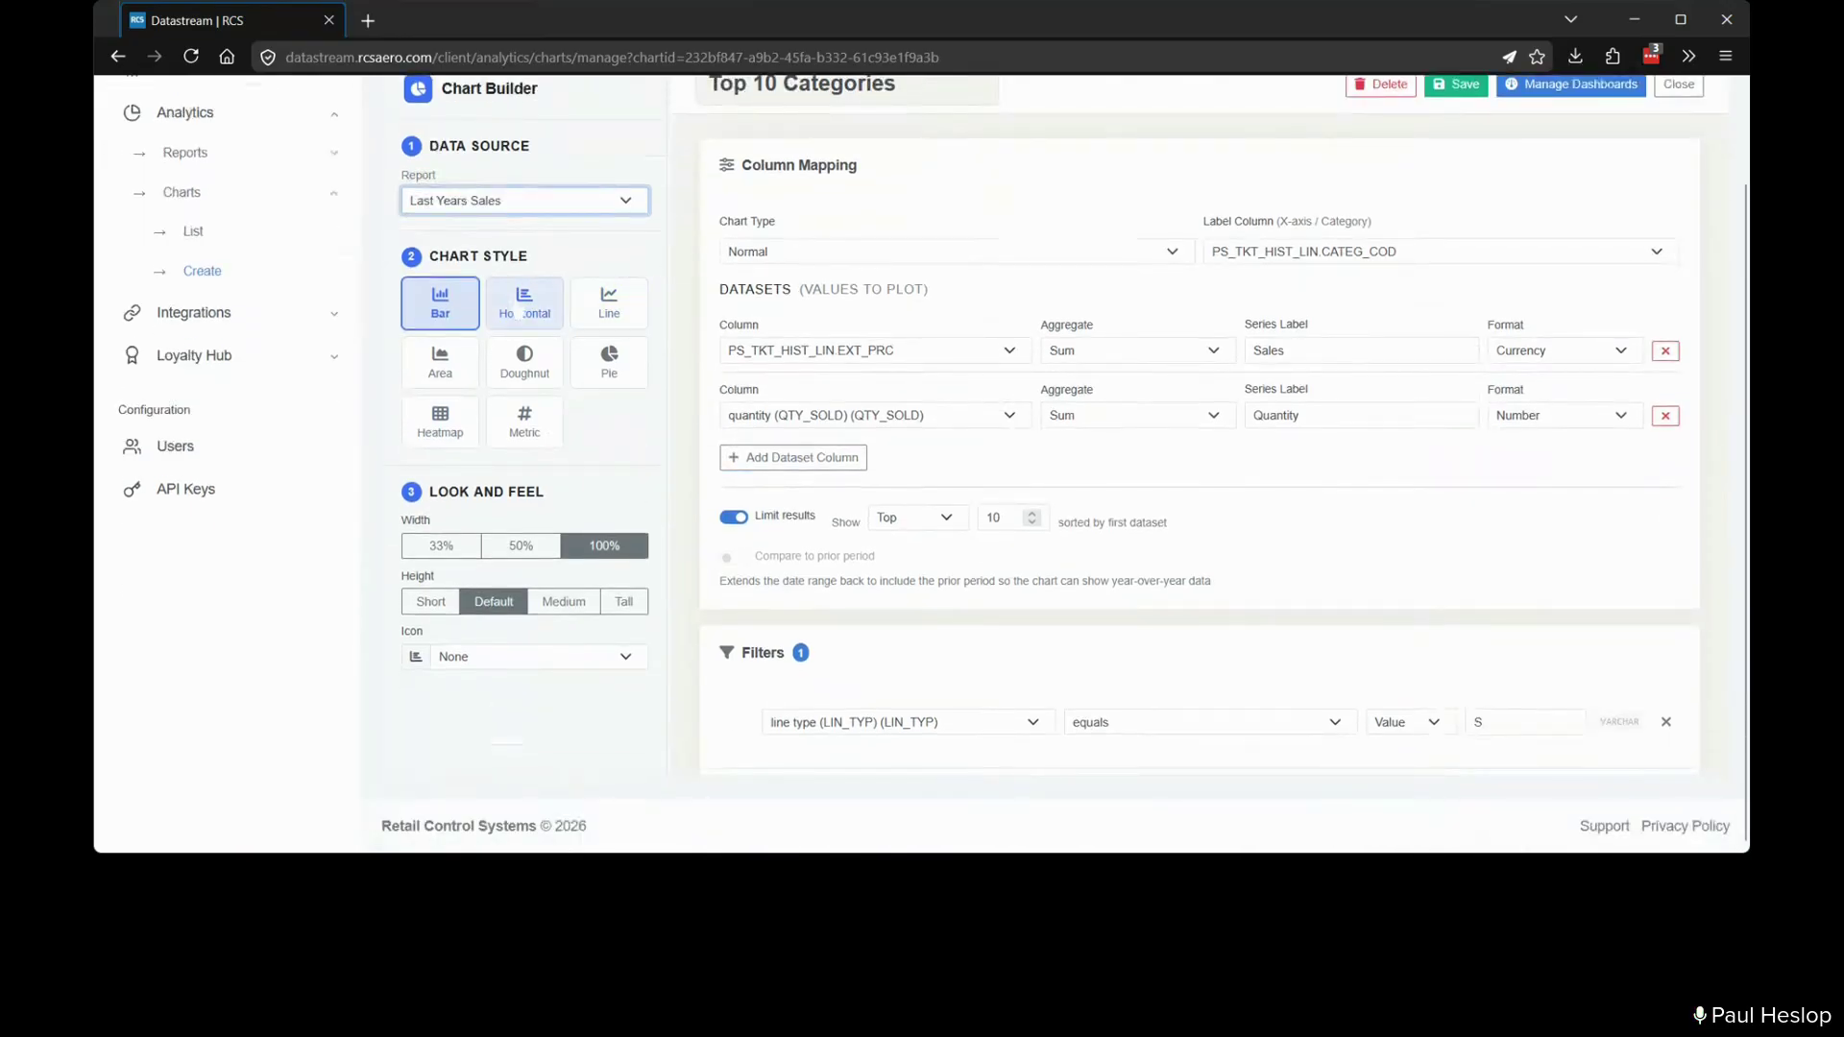
click(609, 303)
click(524, 303)
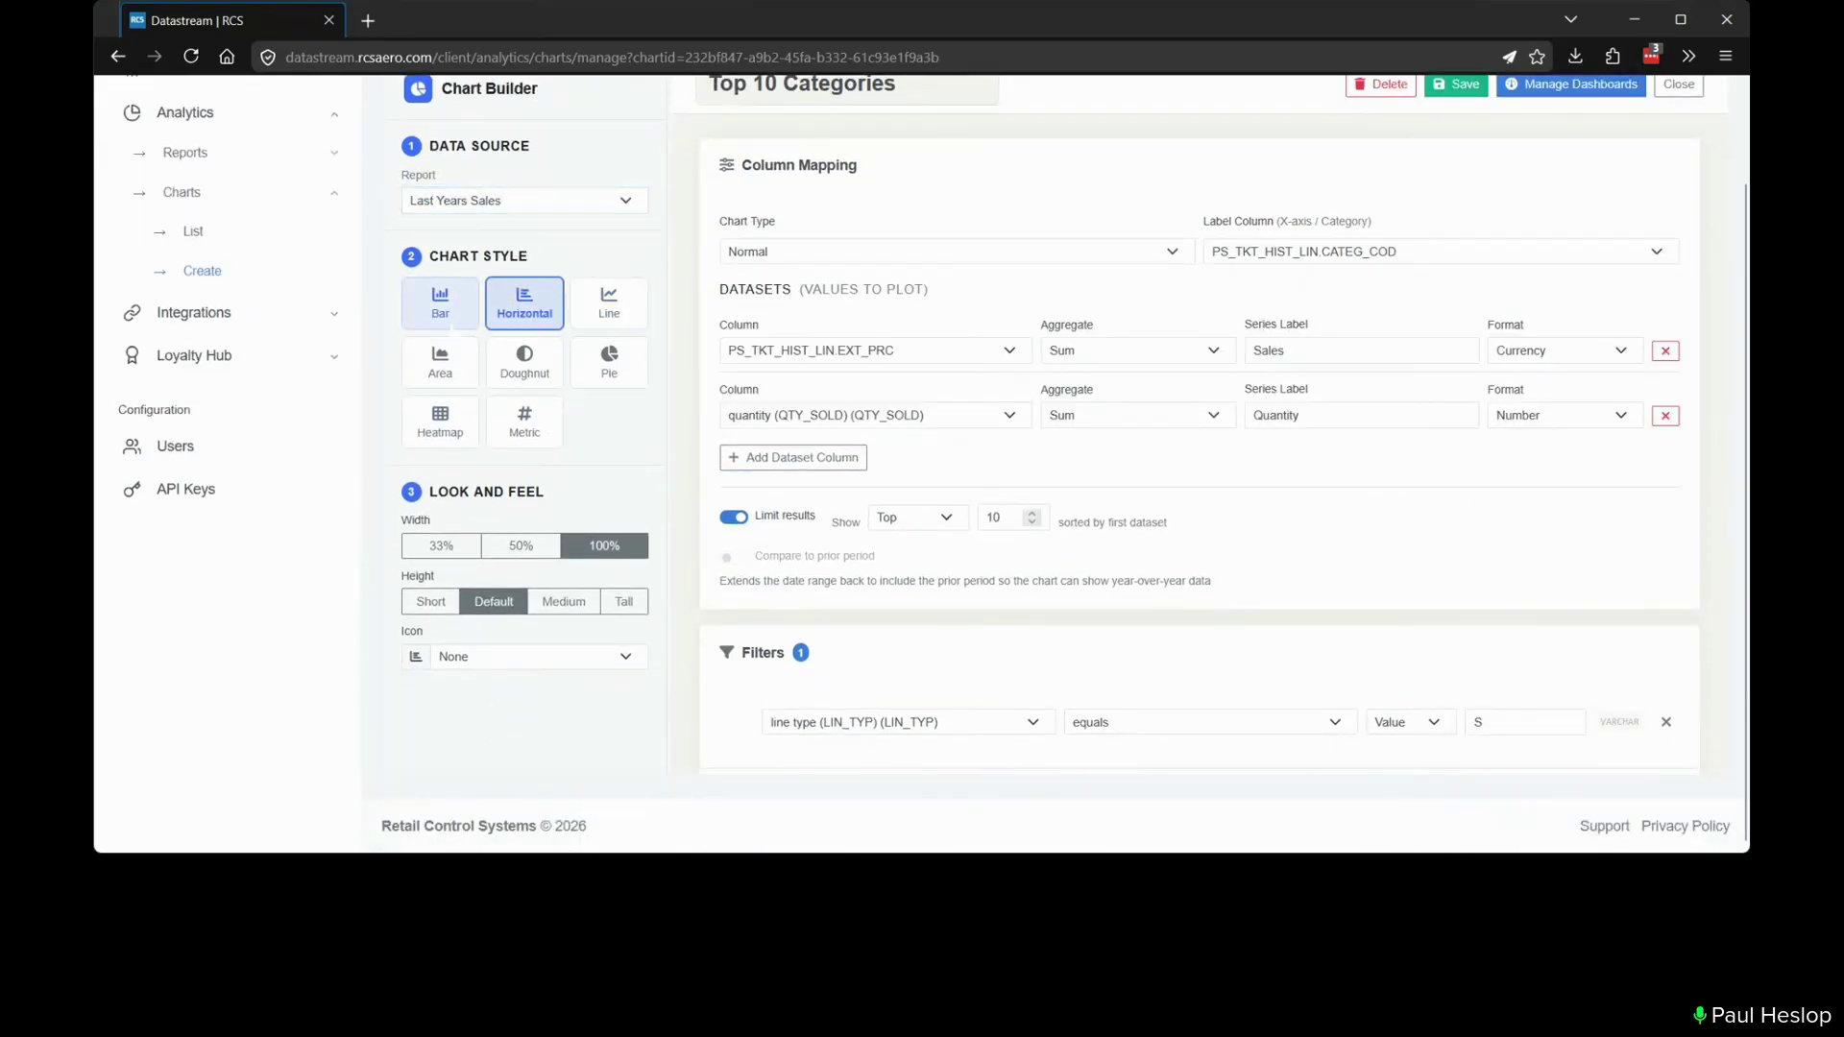
click(455, 323)
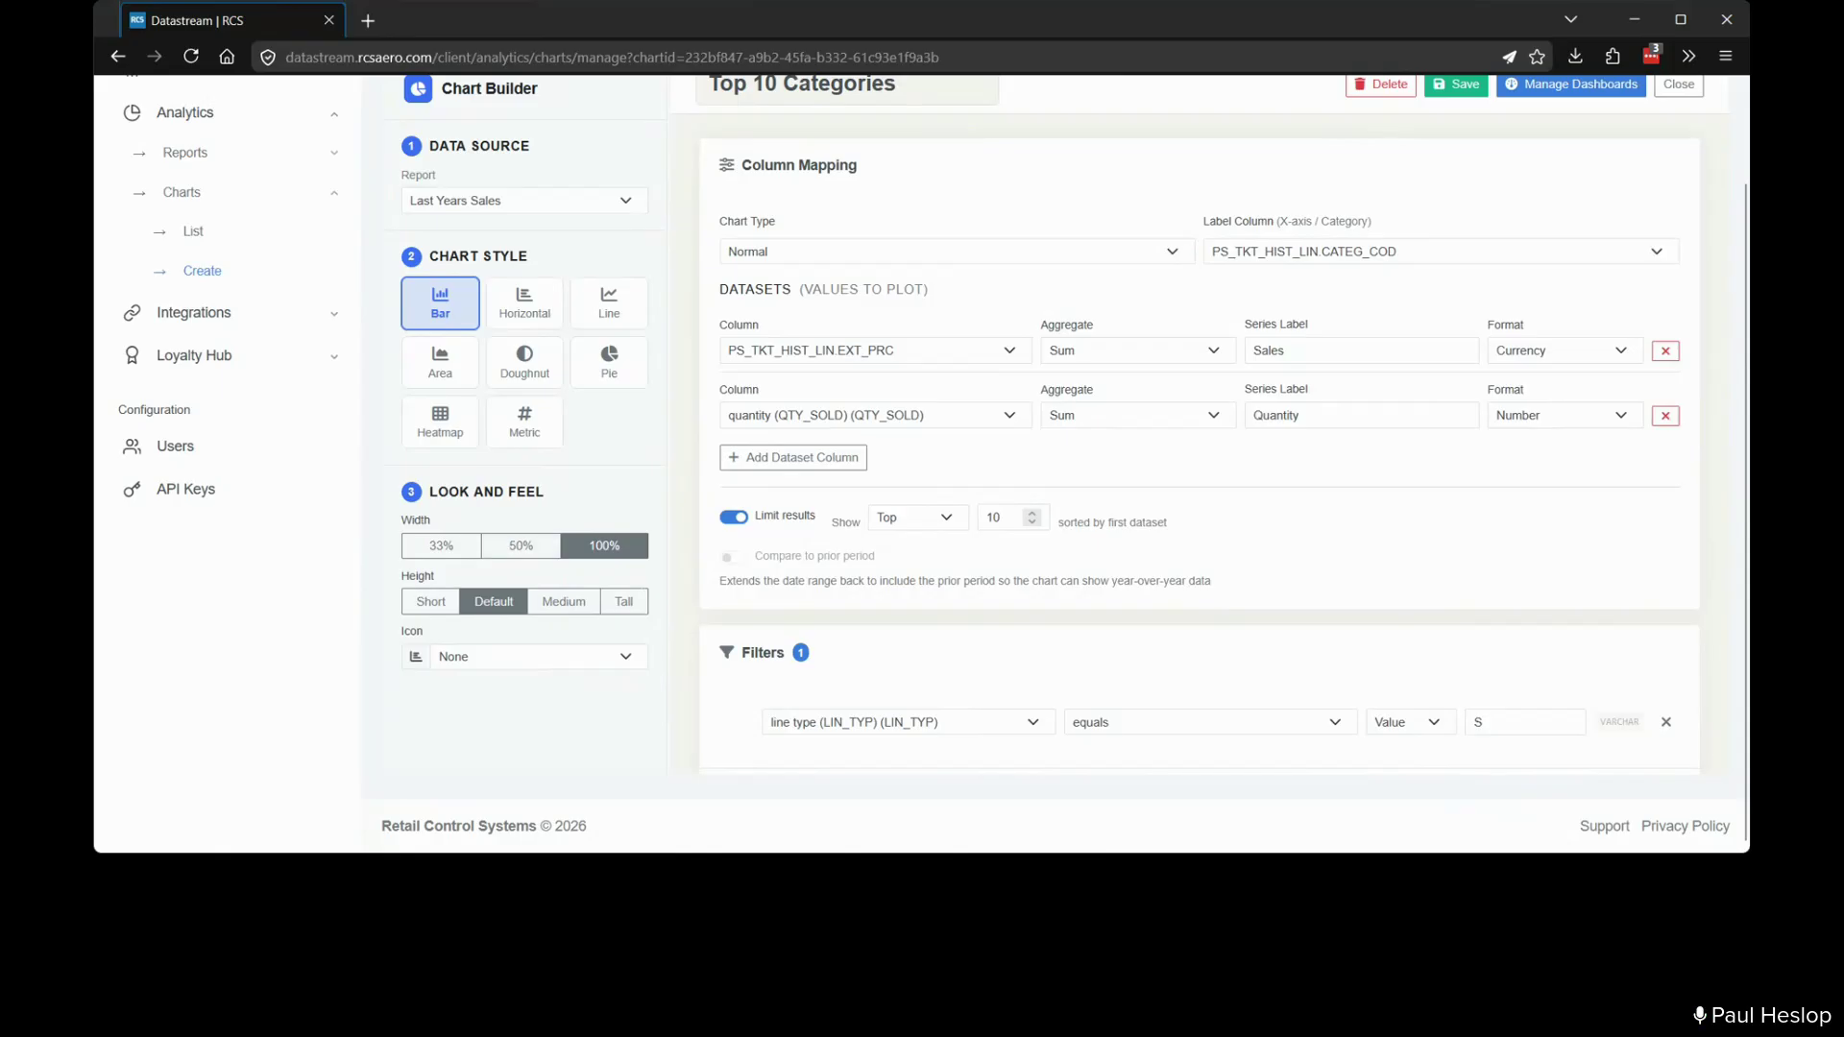
scroll(1057, 461, up, 1)
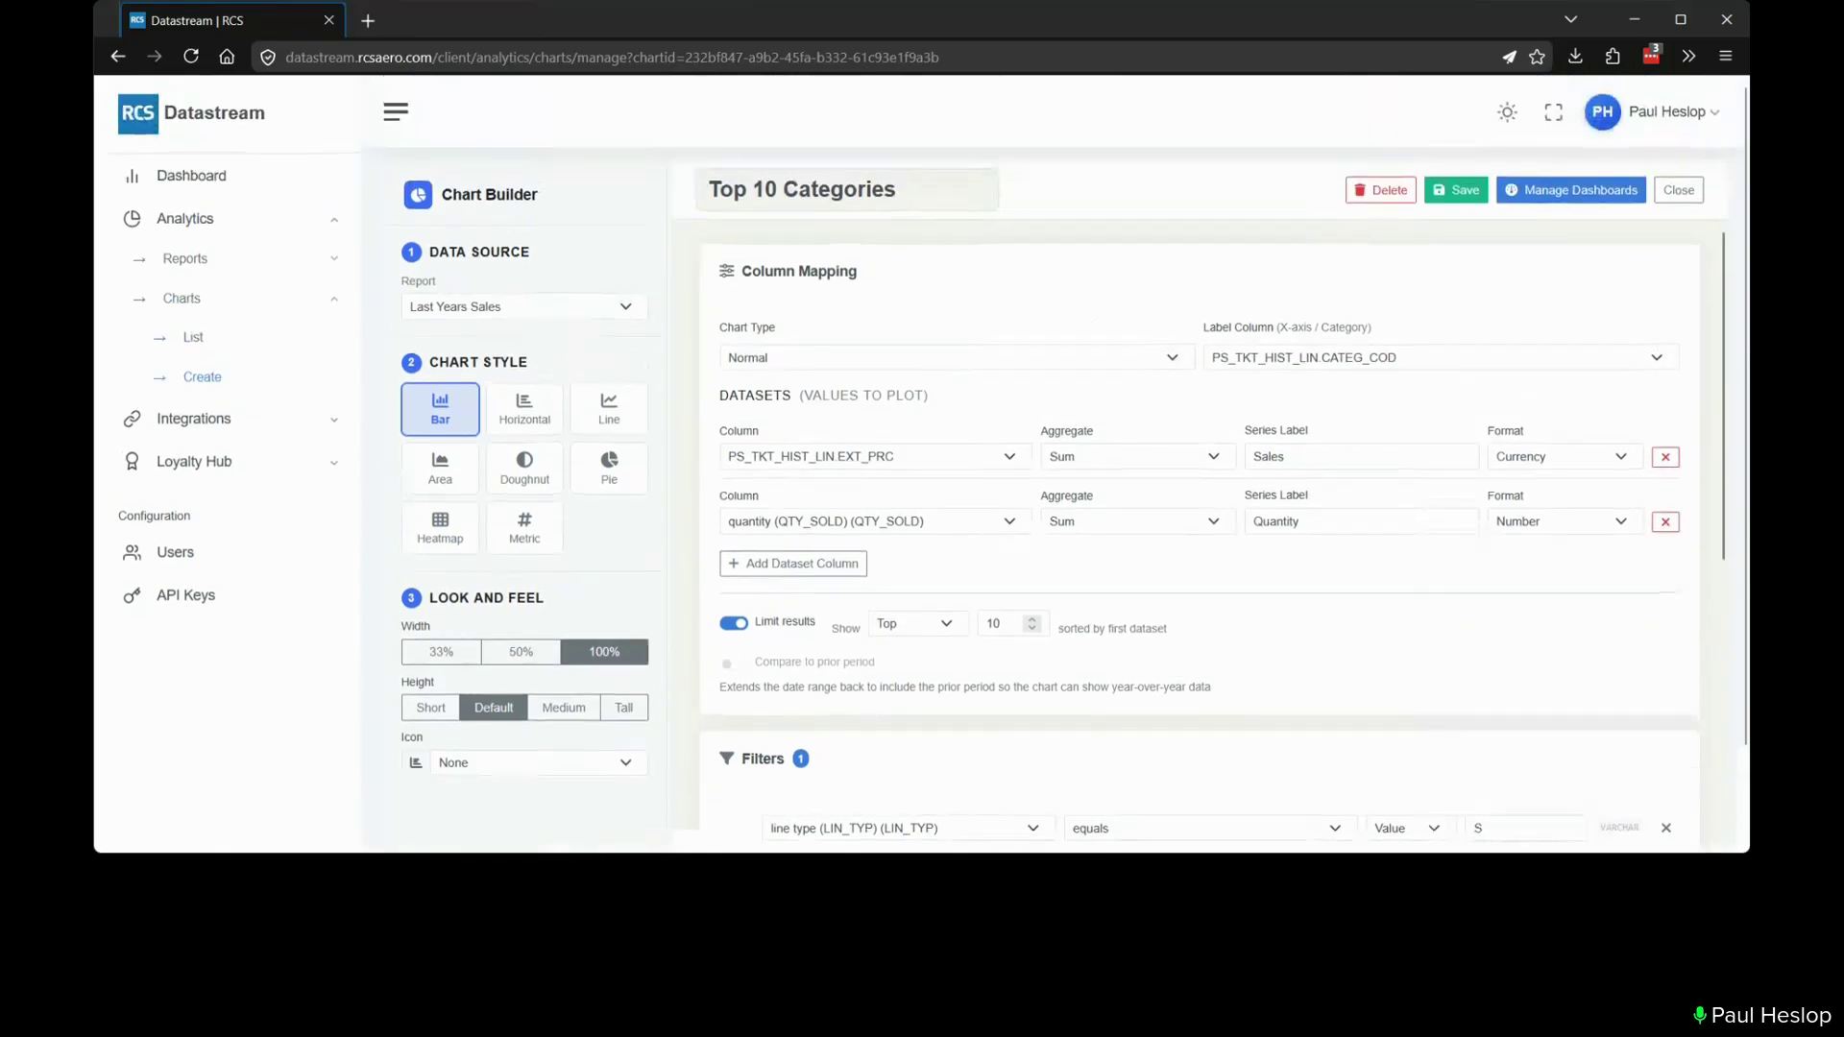
click(1178, 361)
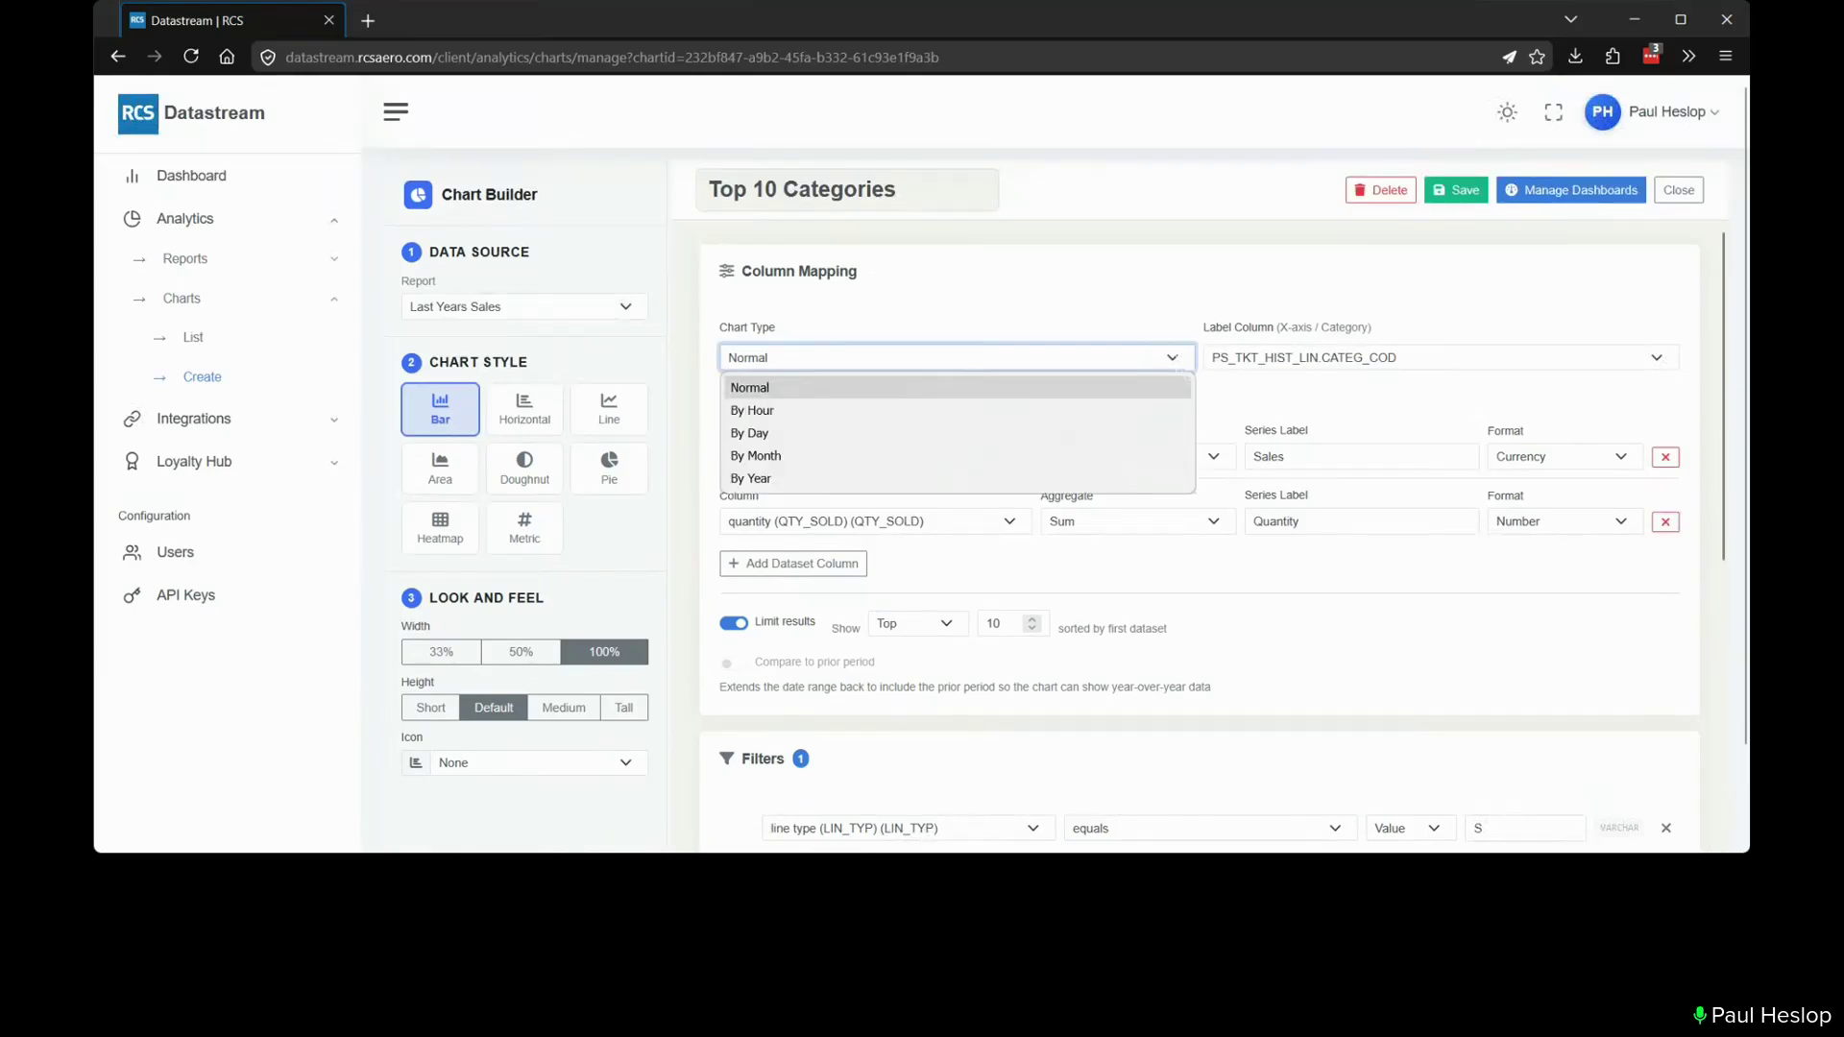
click(1177, 361)
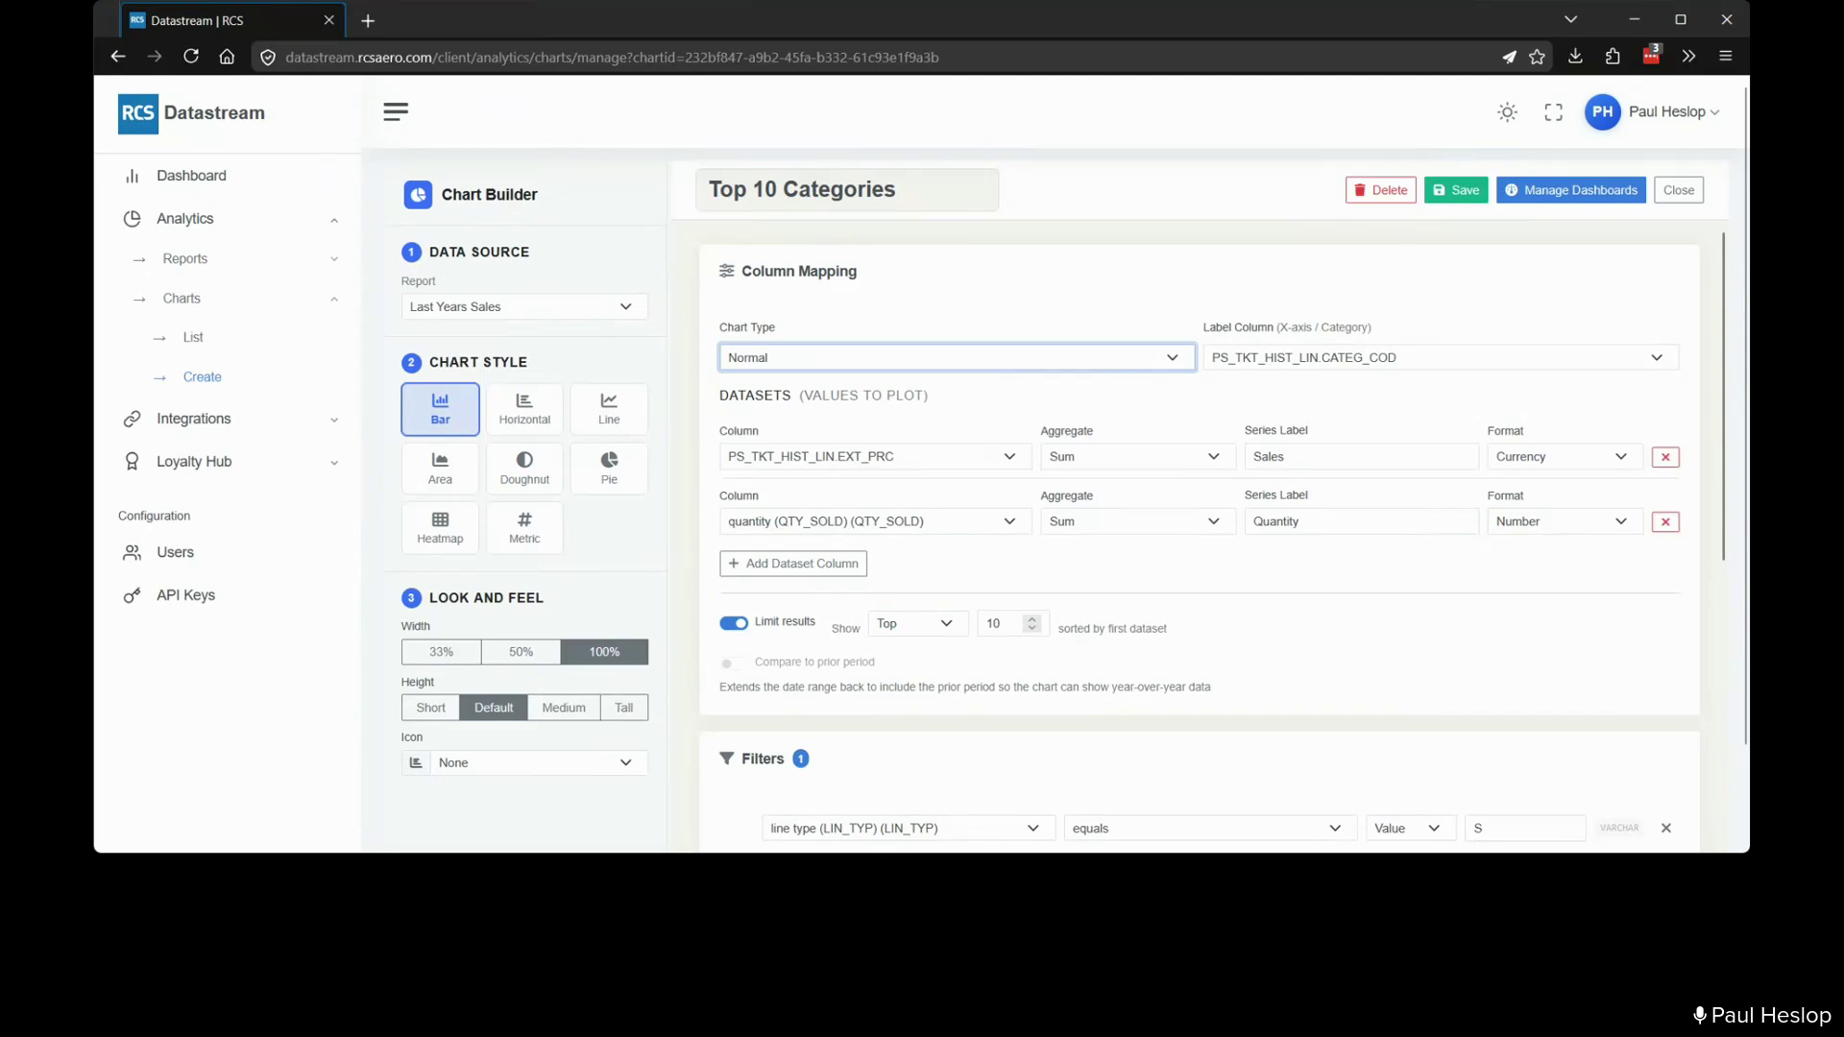
click(1383, 359)
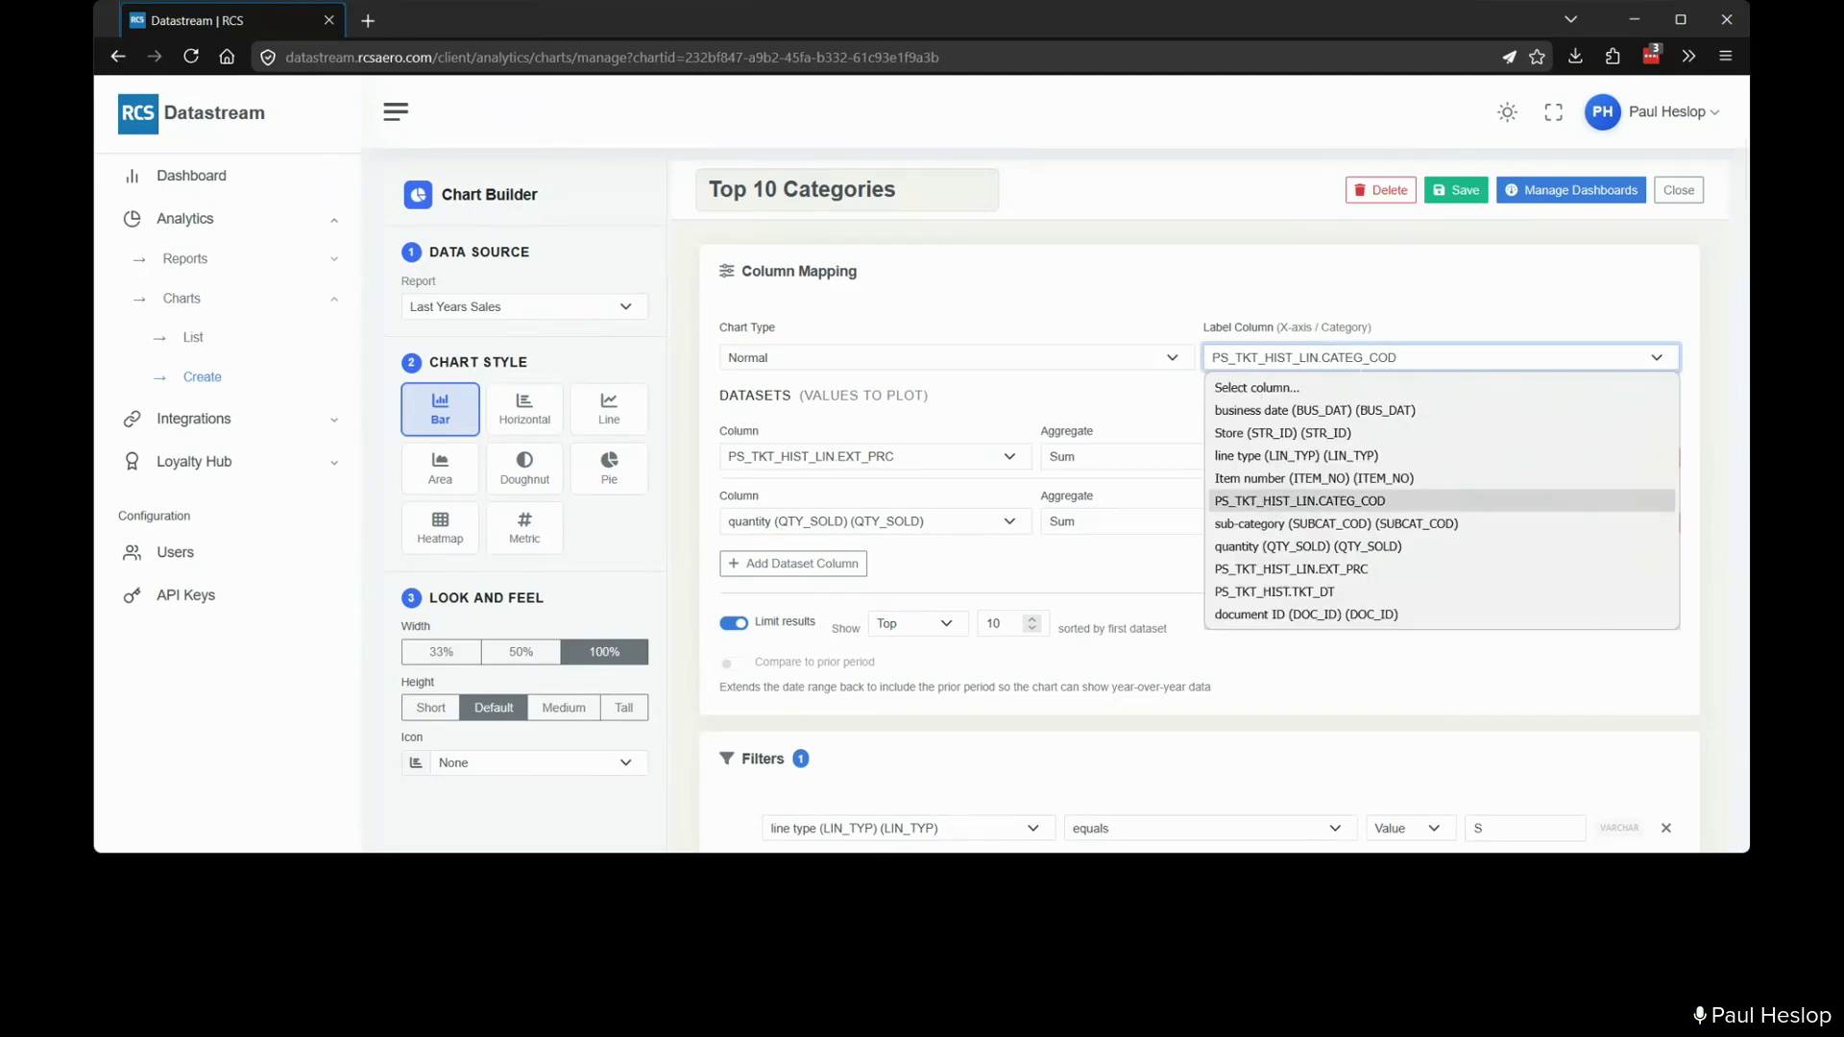
key(Up)
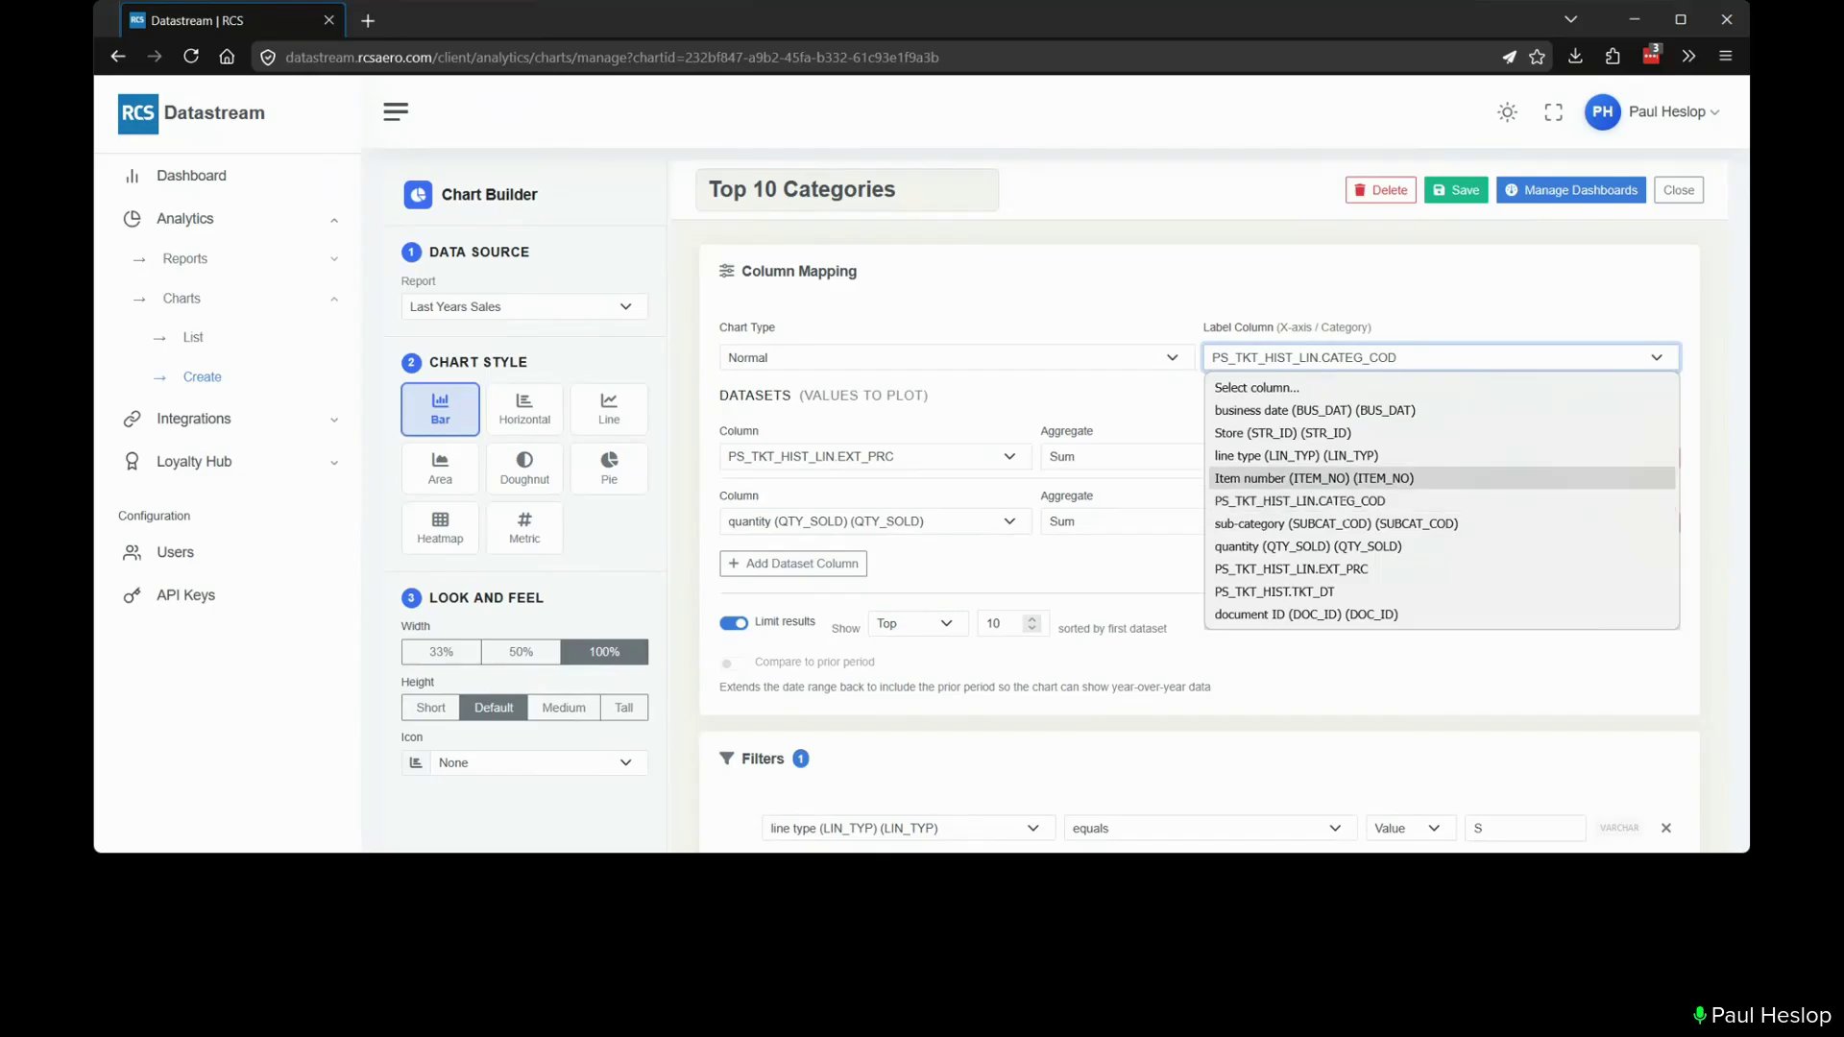
key(Escape)
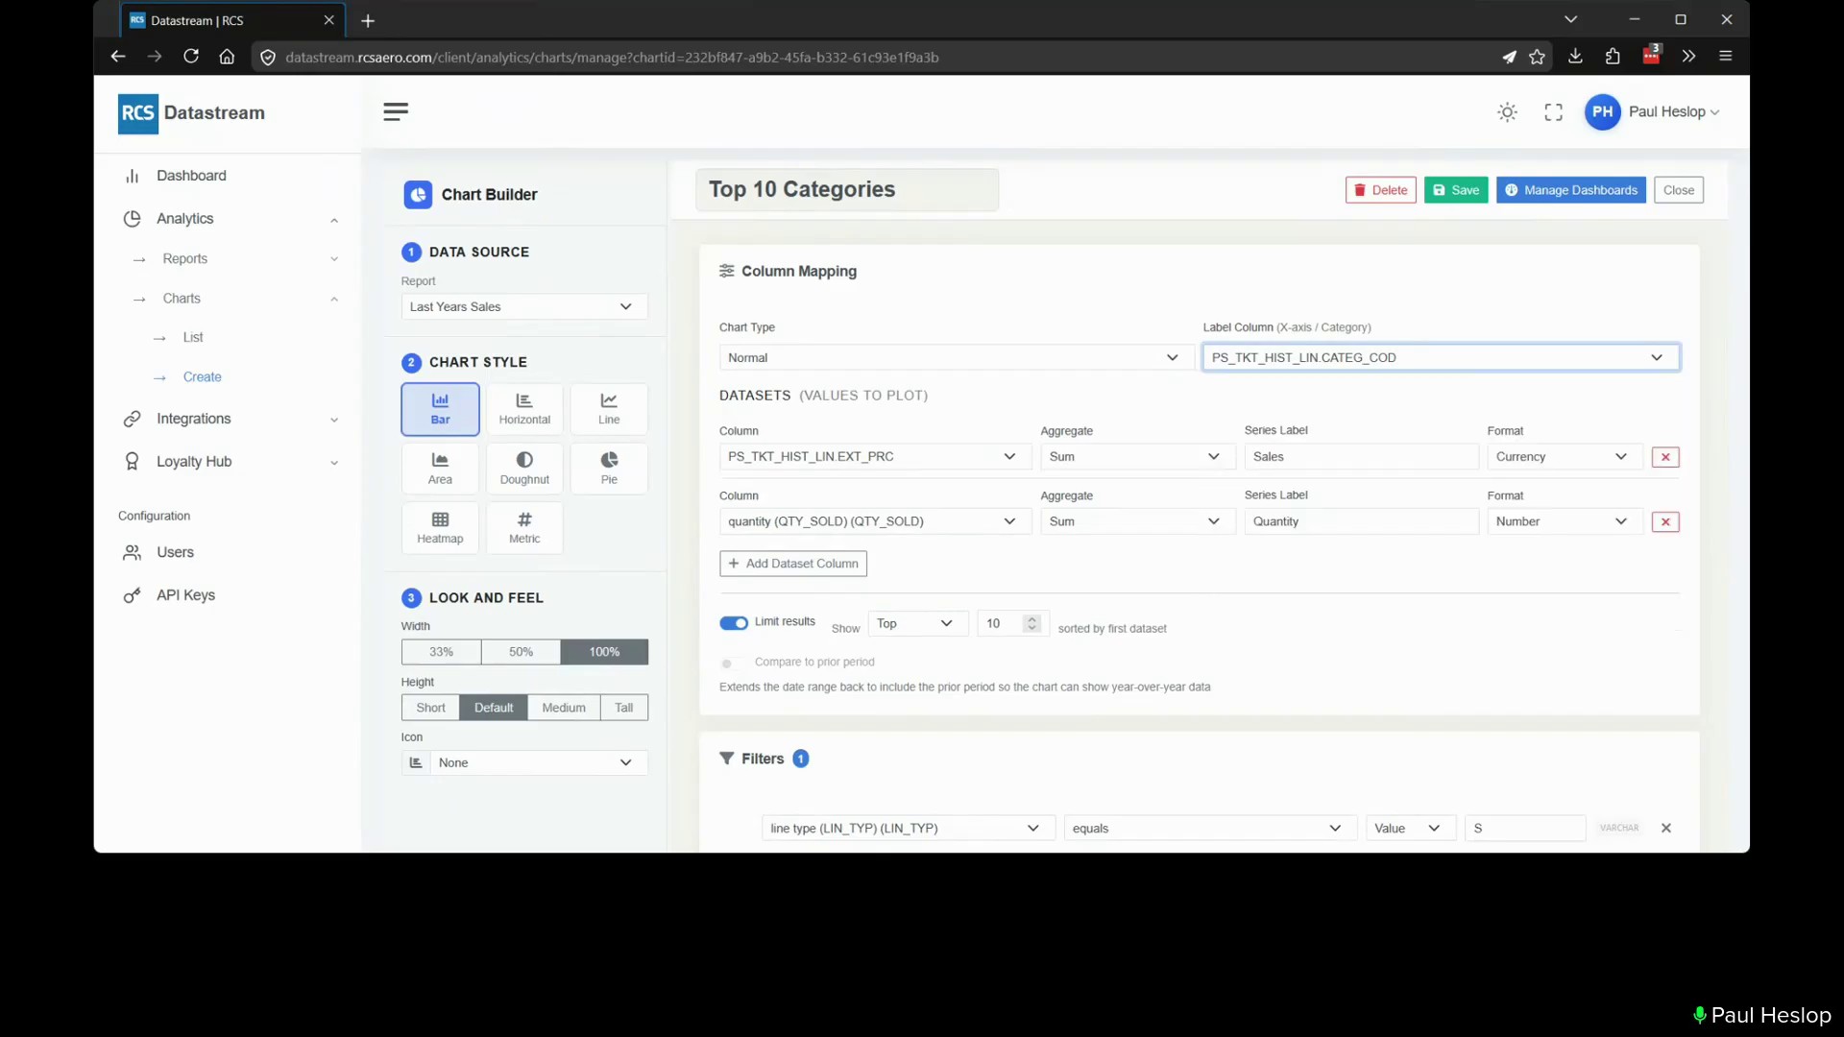
scroll(1213, 531, down, 1)
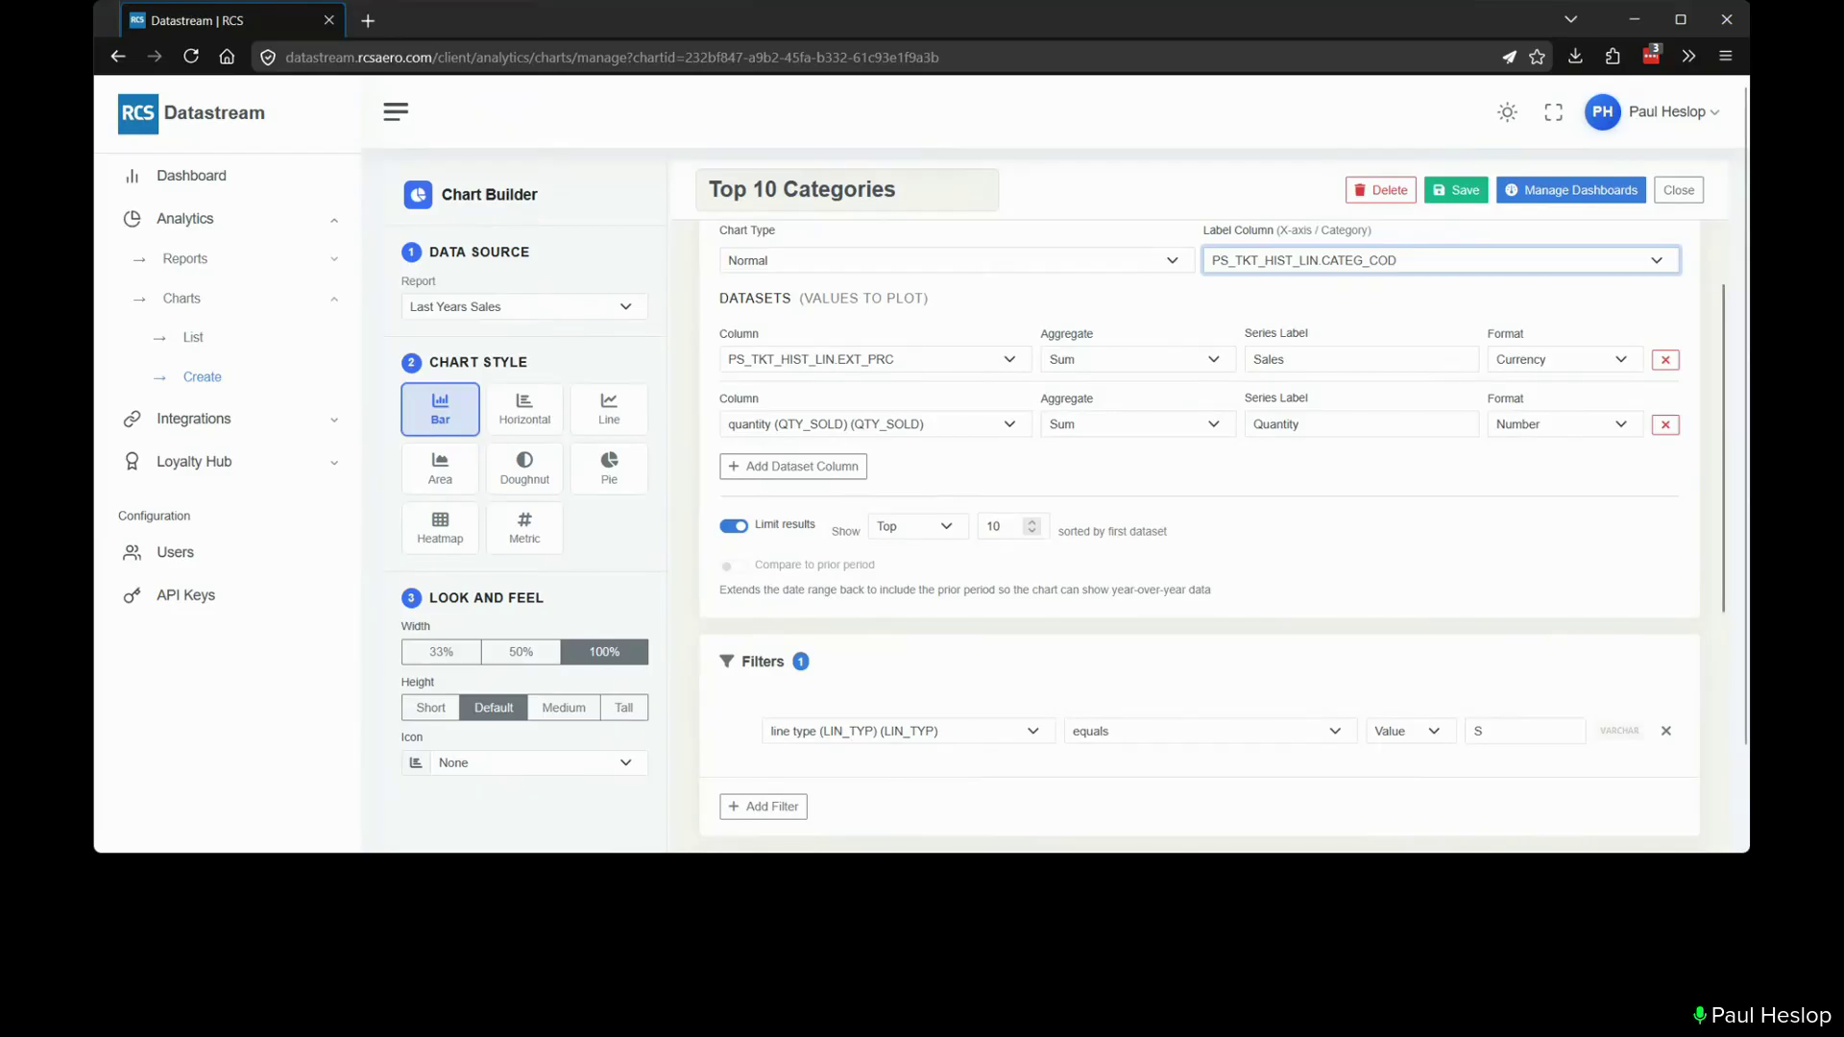
- Remove the Sales (EXT_PRC) dataset and turn on Compare to prior period
click(1665, 359)
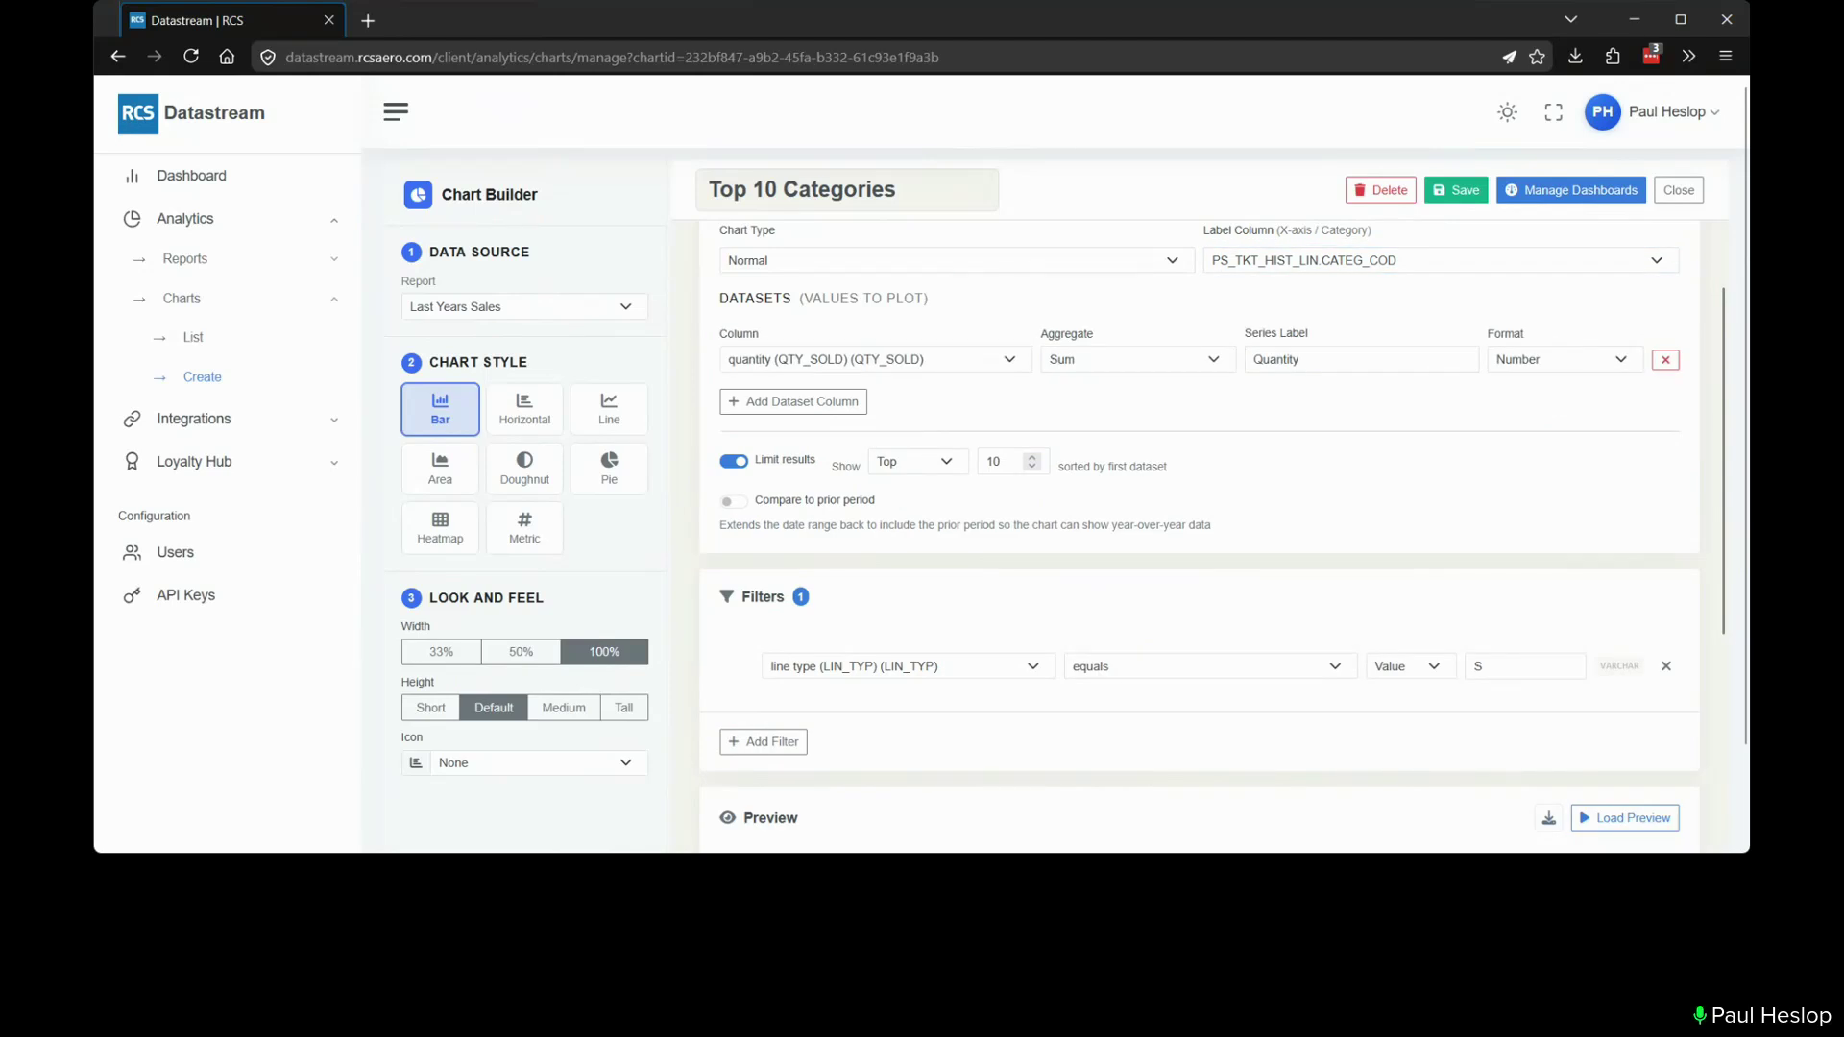
scroll(1200, 538, down, 1)
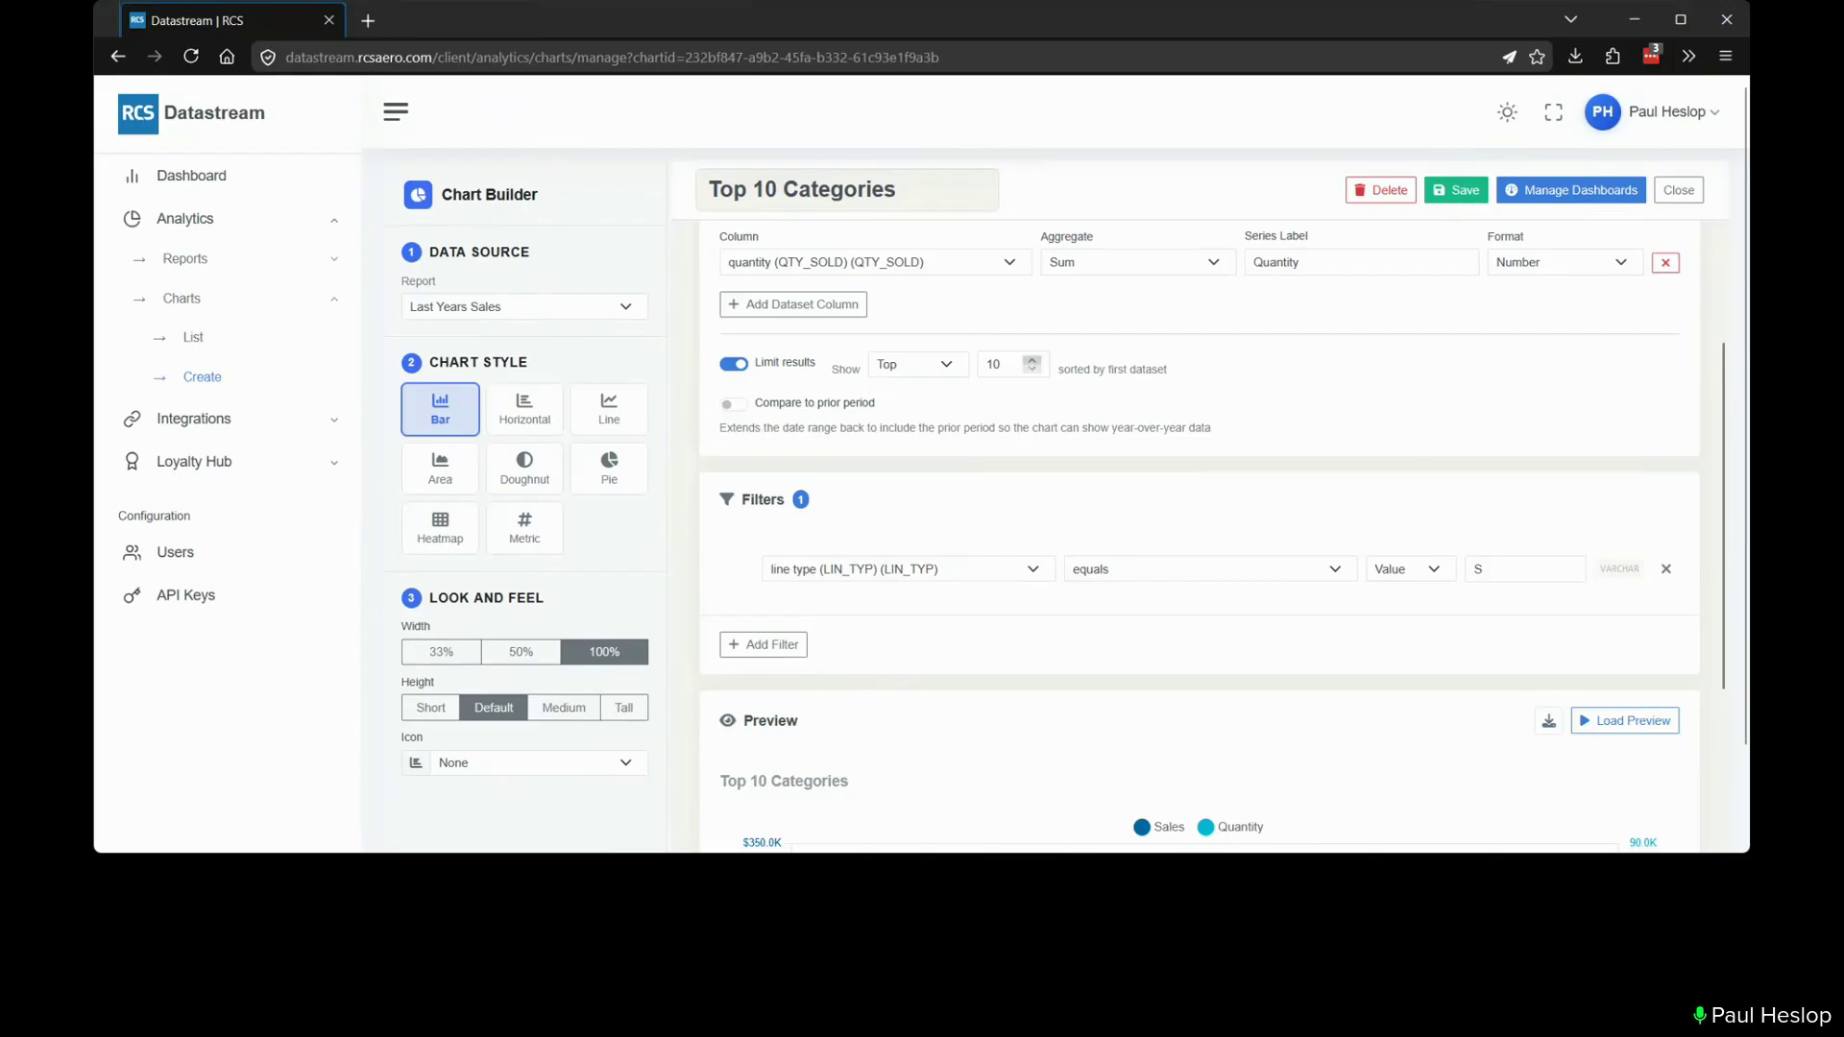
click(734, 404)
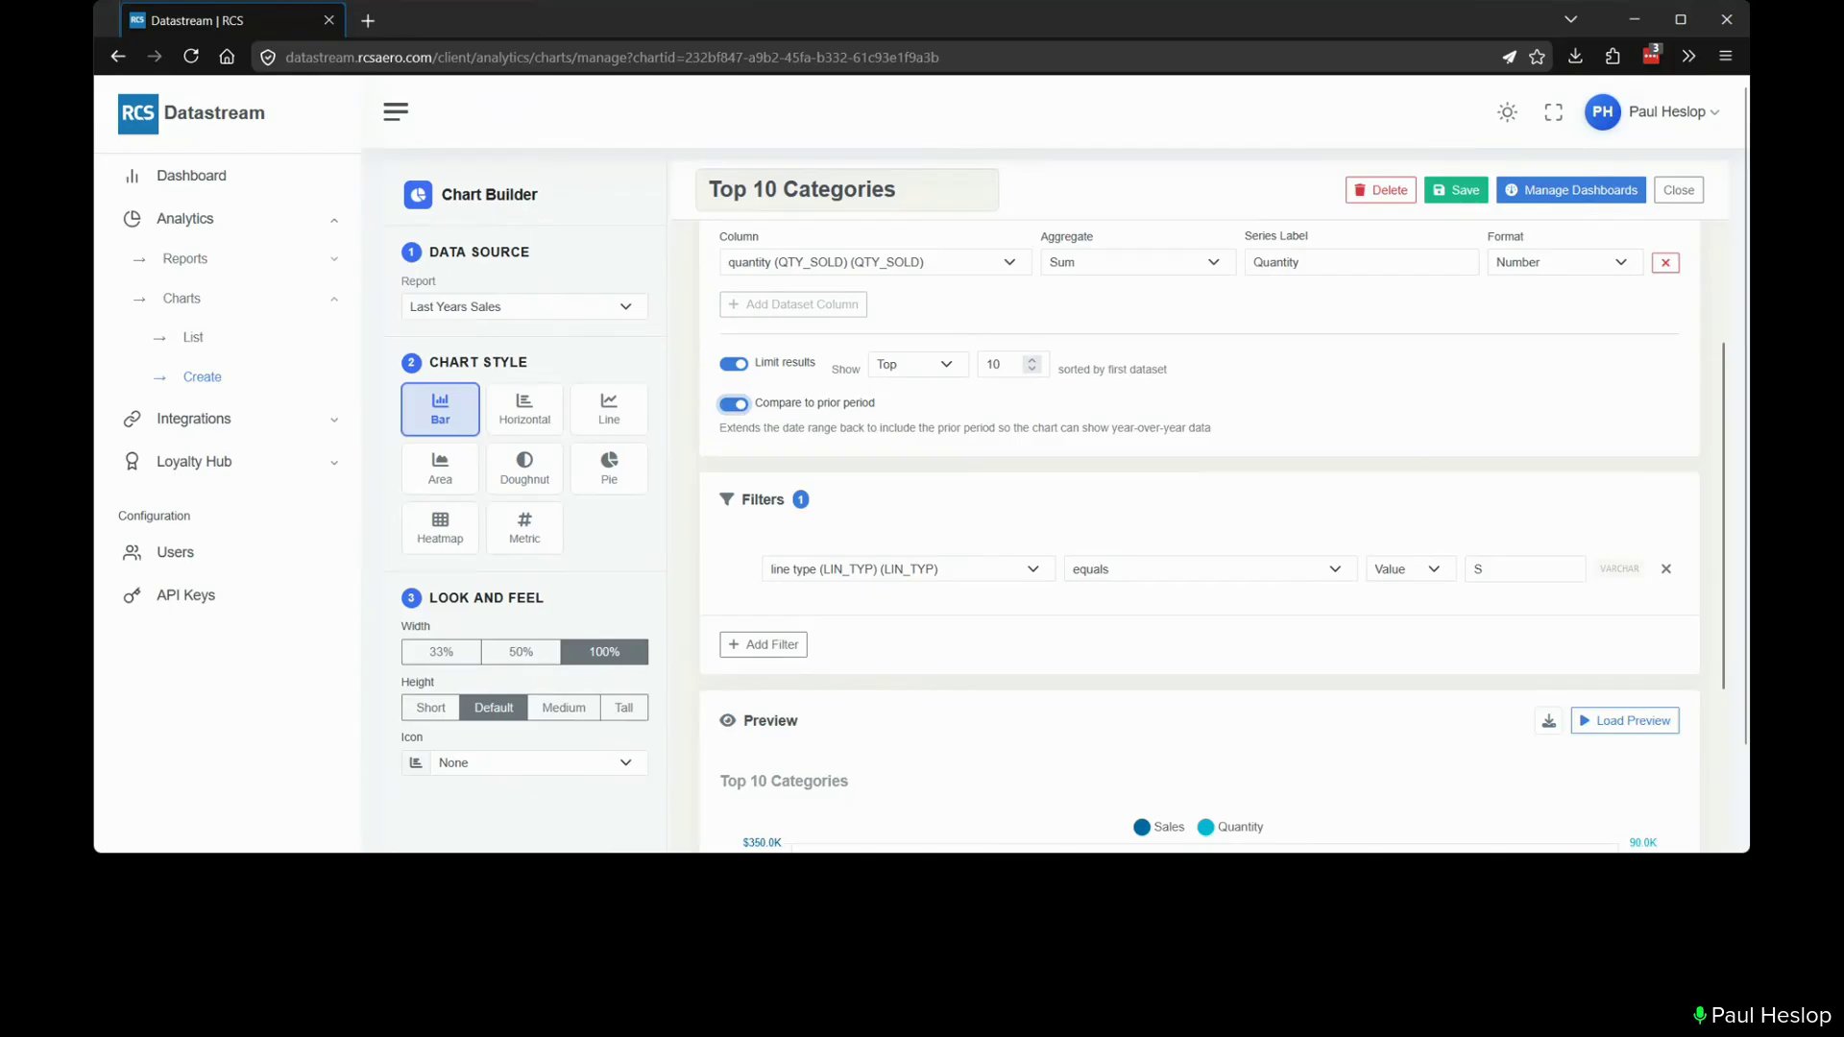
scroll(1198, 538, down, 3)
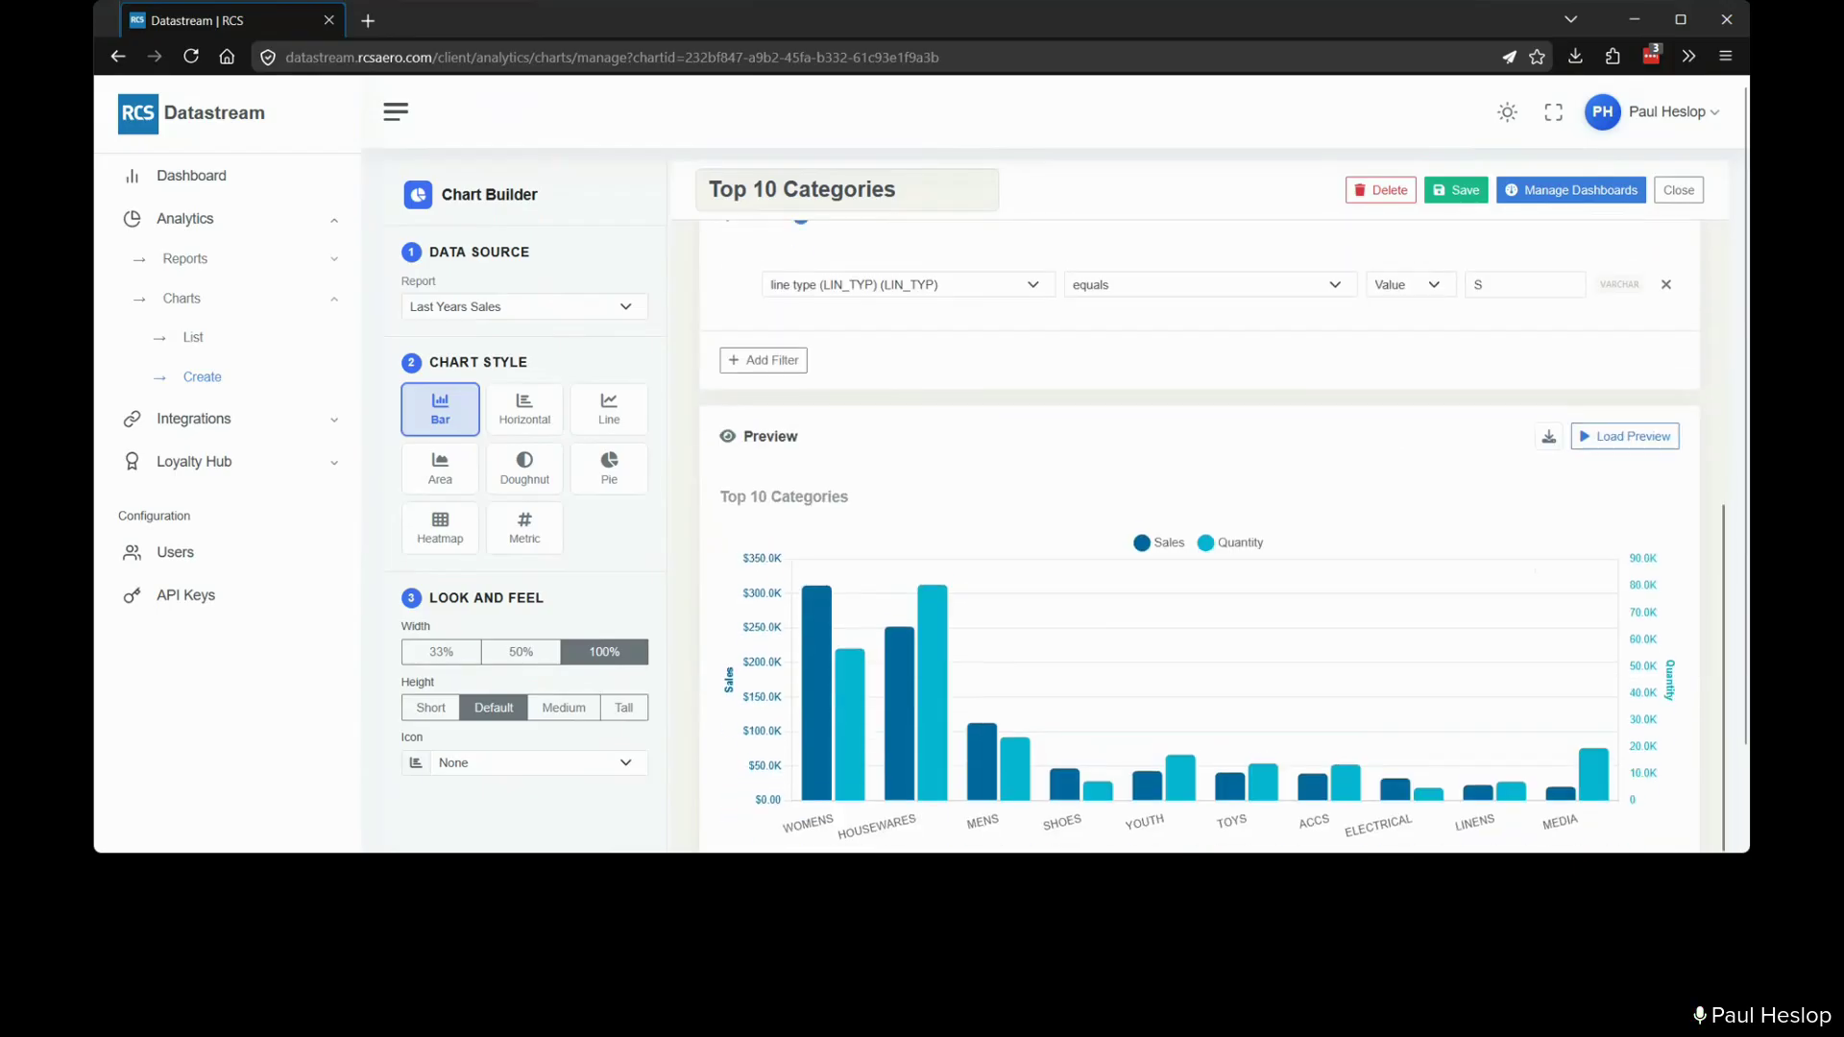
scroll(1198, 538, up, 2)
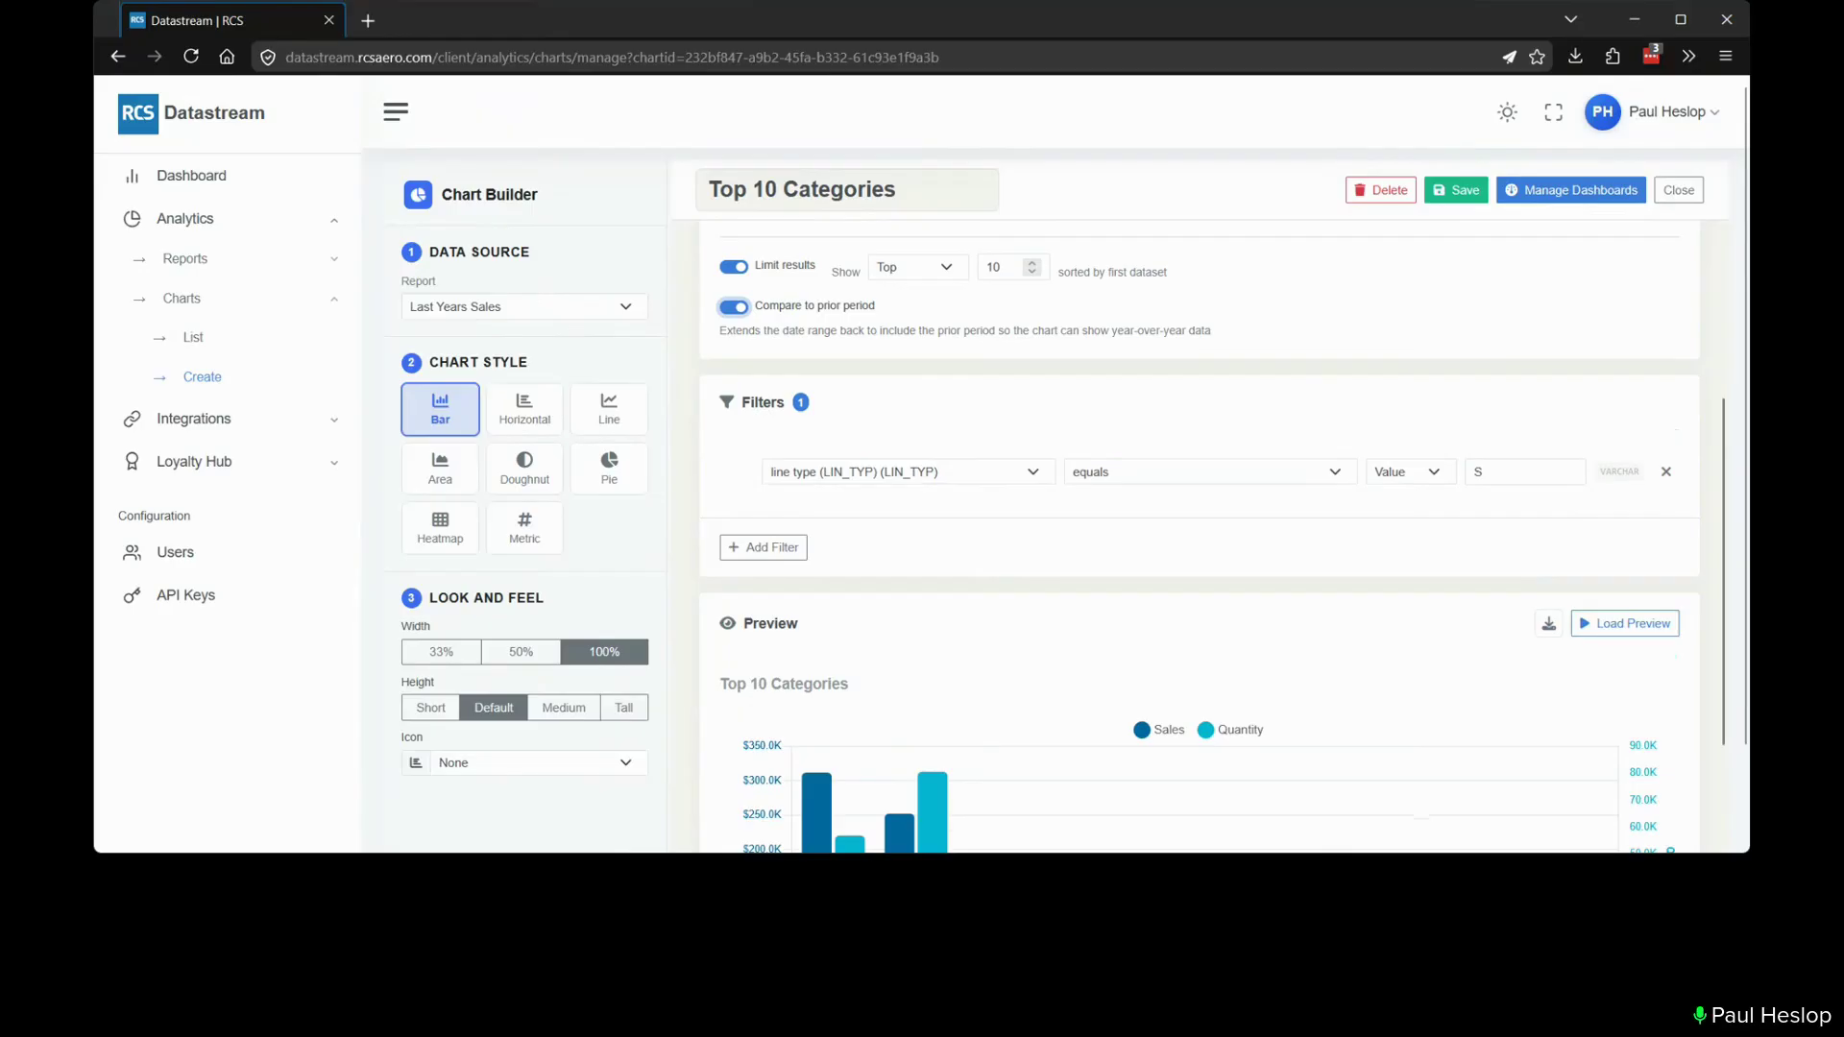
scroll(1198, 538, down, 1)
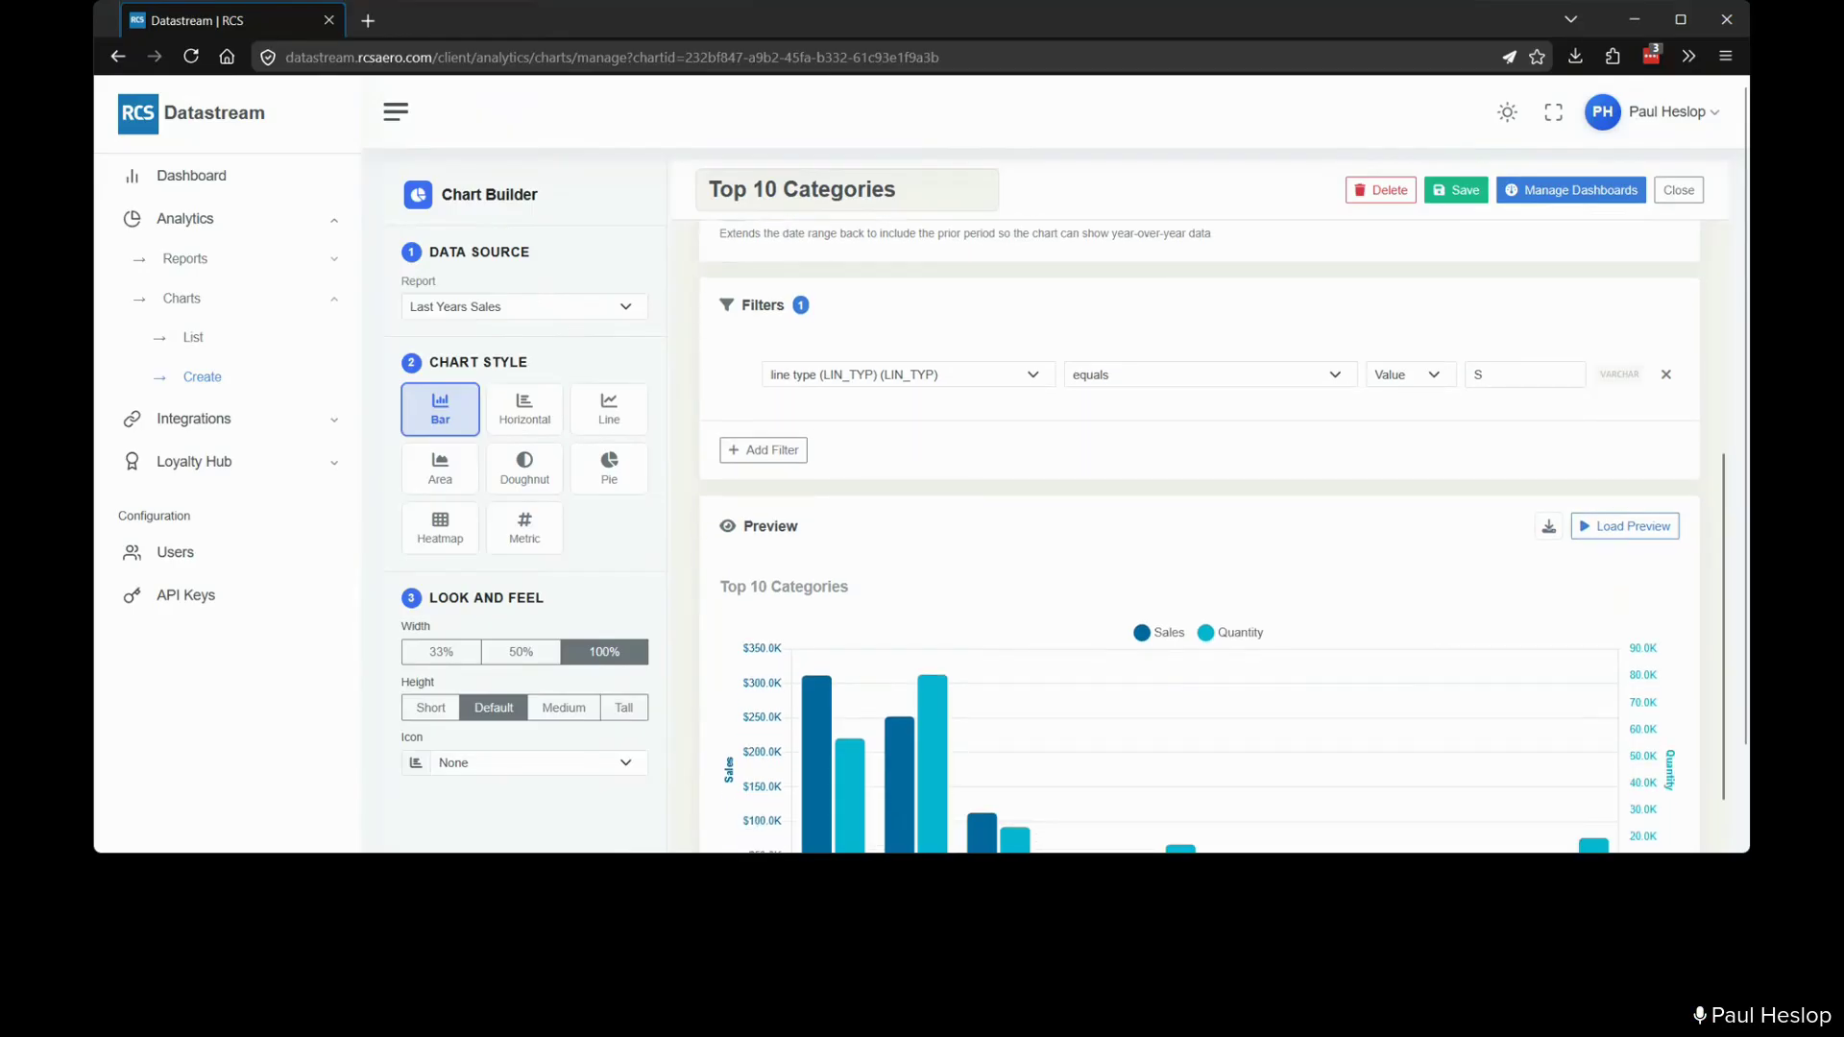
click(1027, 375)
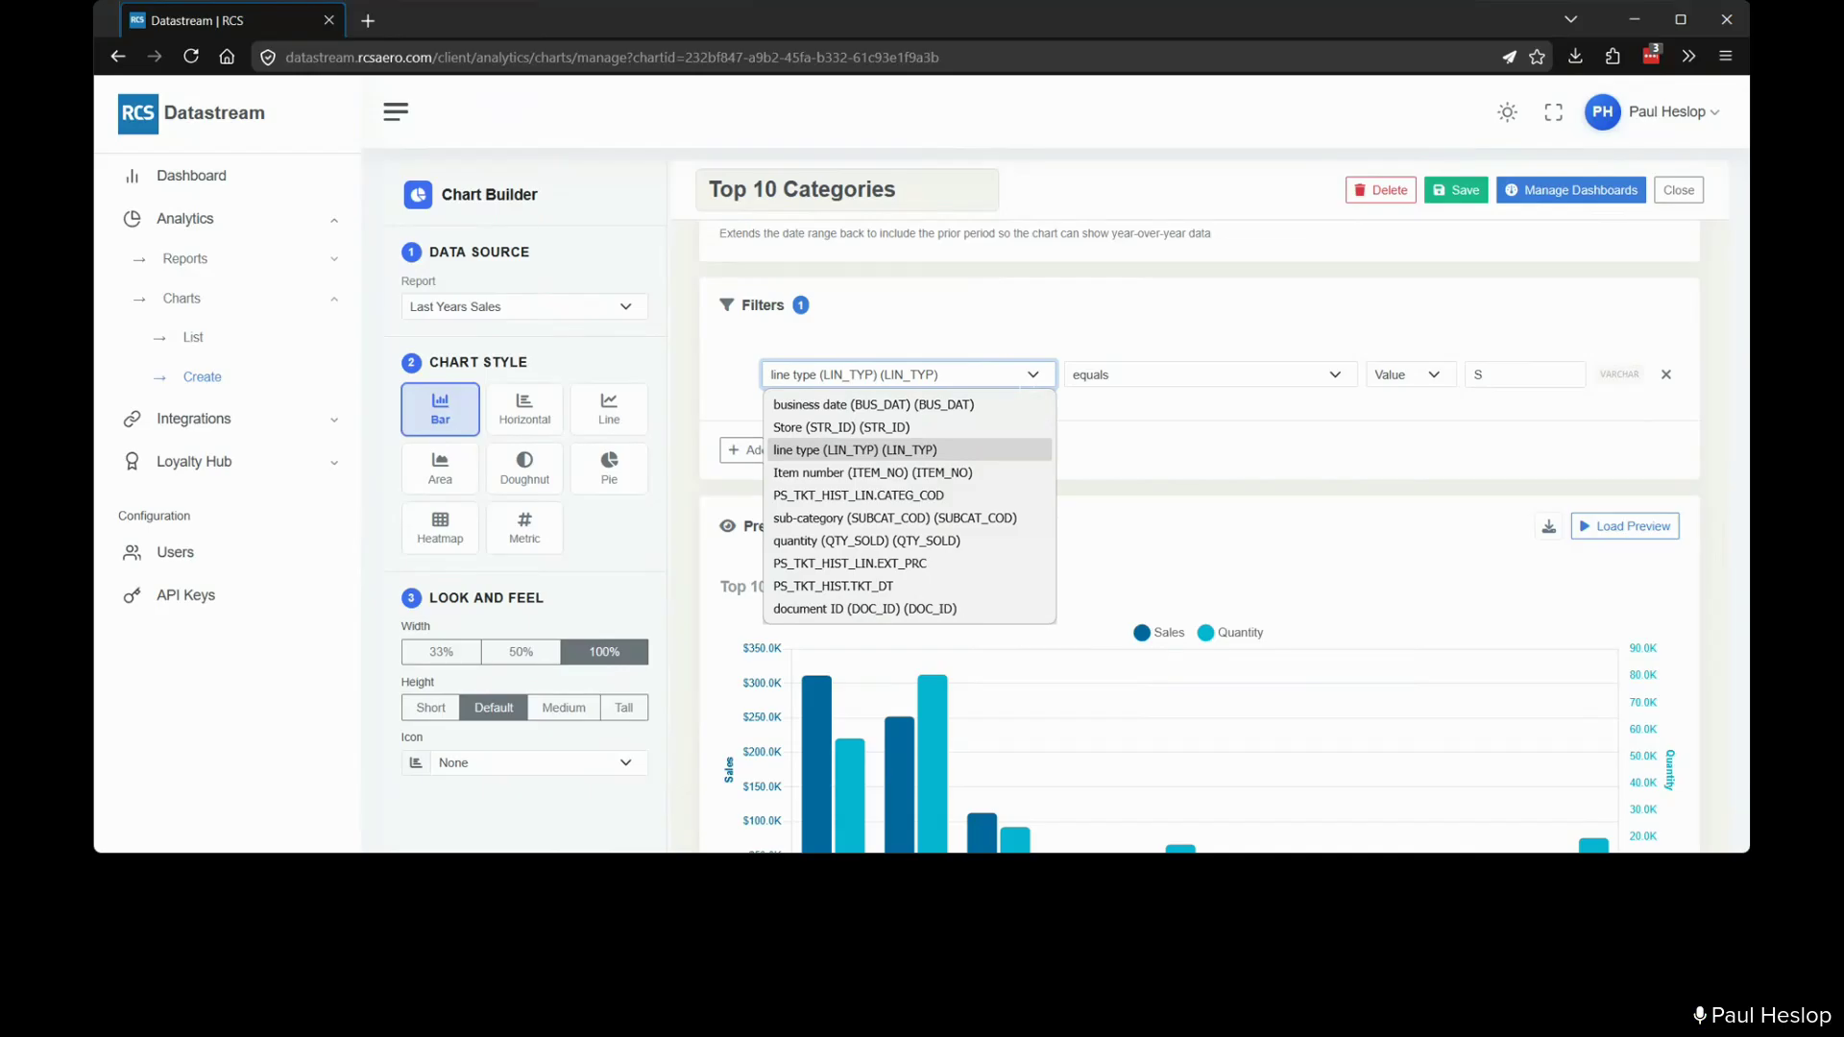
- Keep the line type filter set to value S with its column unchanged
click(1143, 437)
double_click(1479, 374)
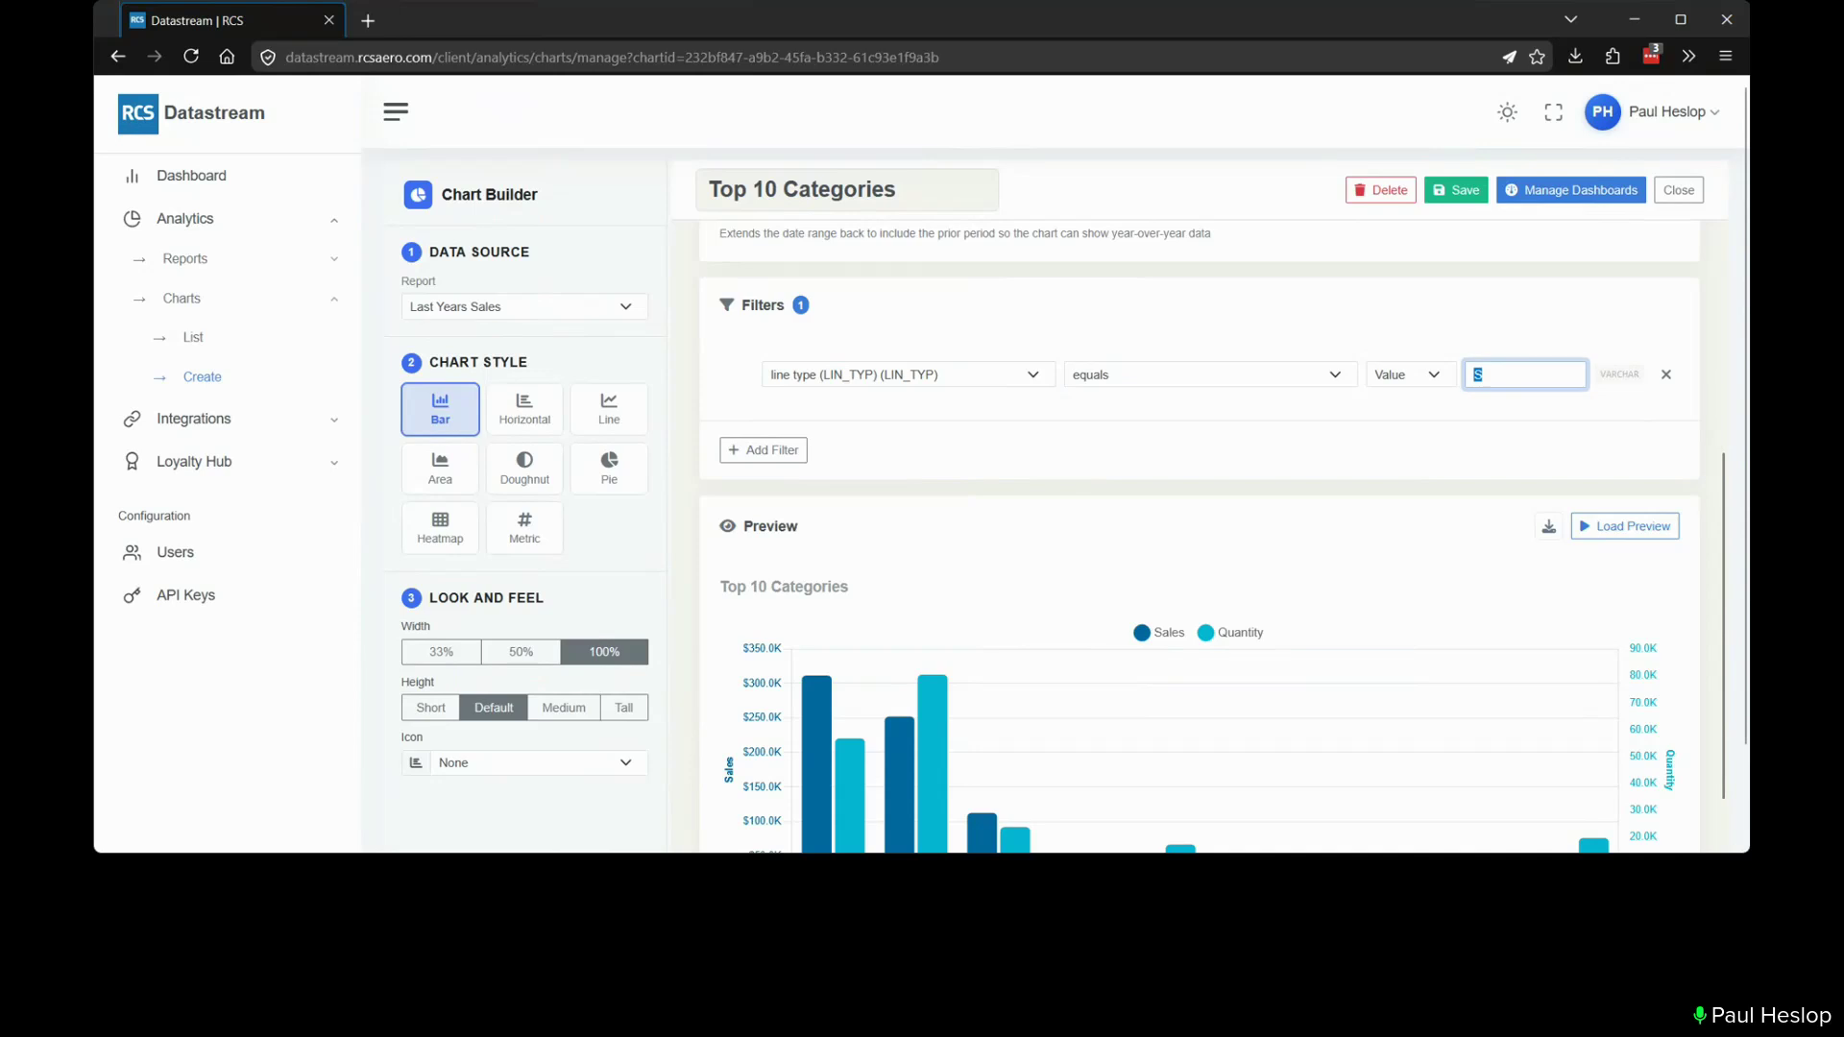
click(1020, 375)
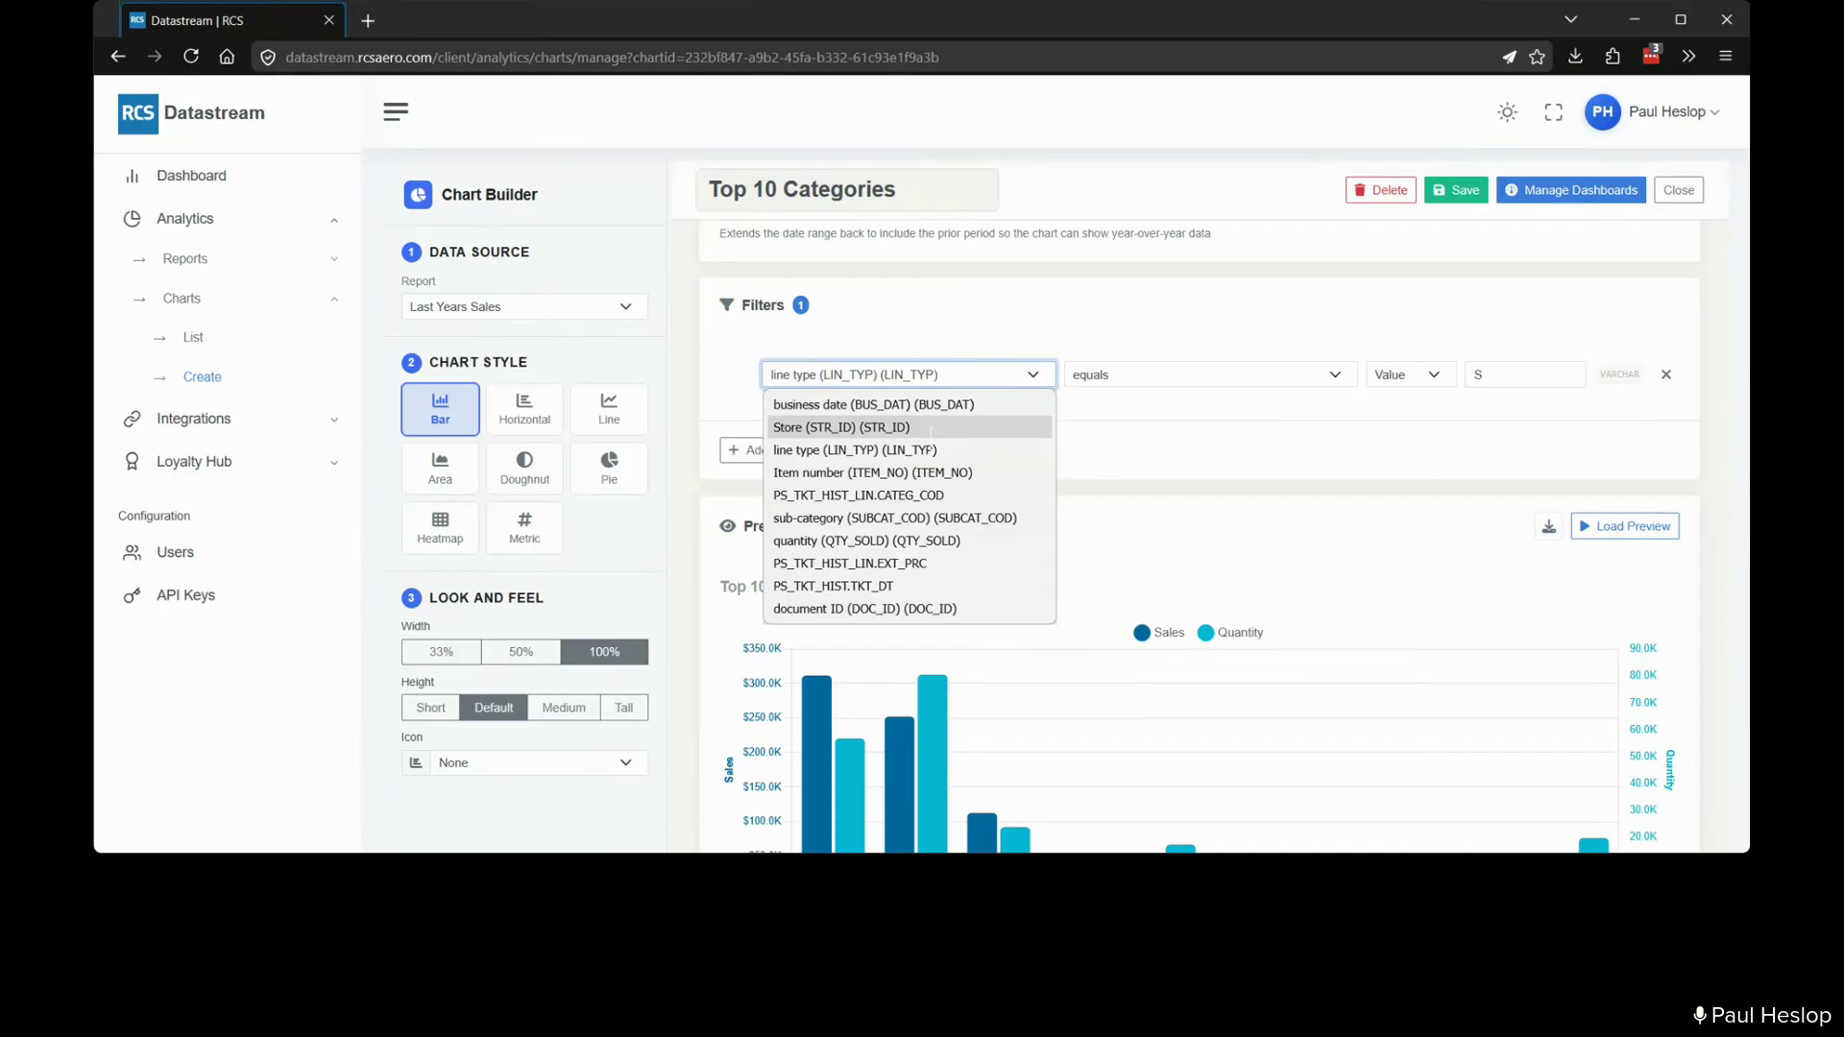
key(Escape)
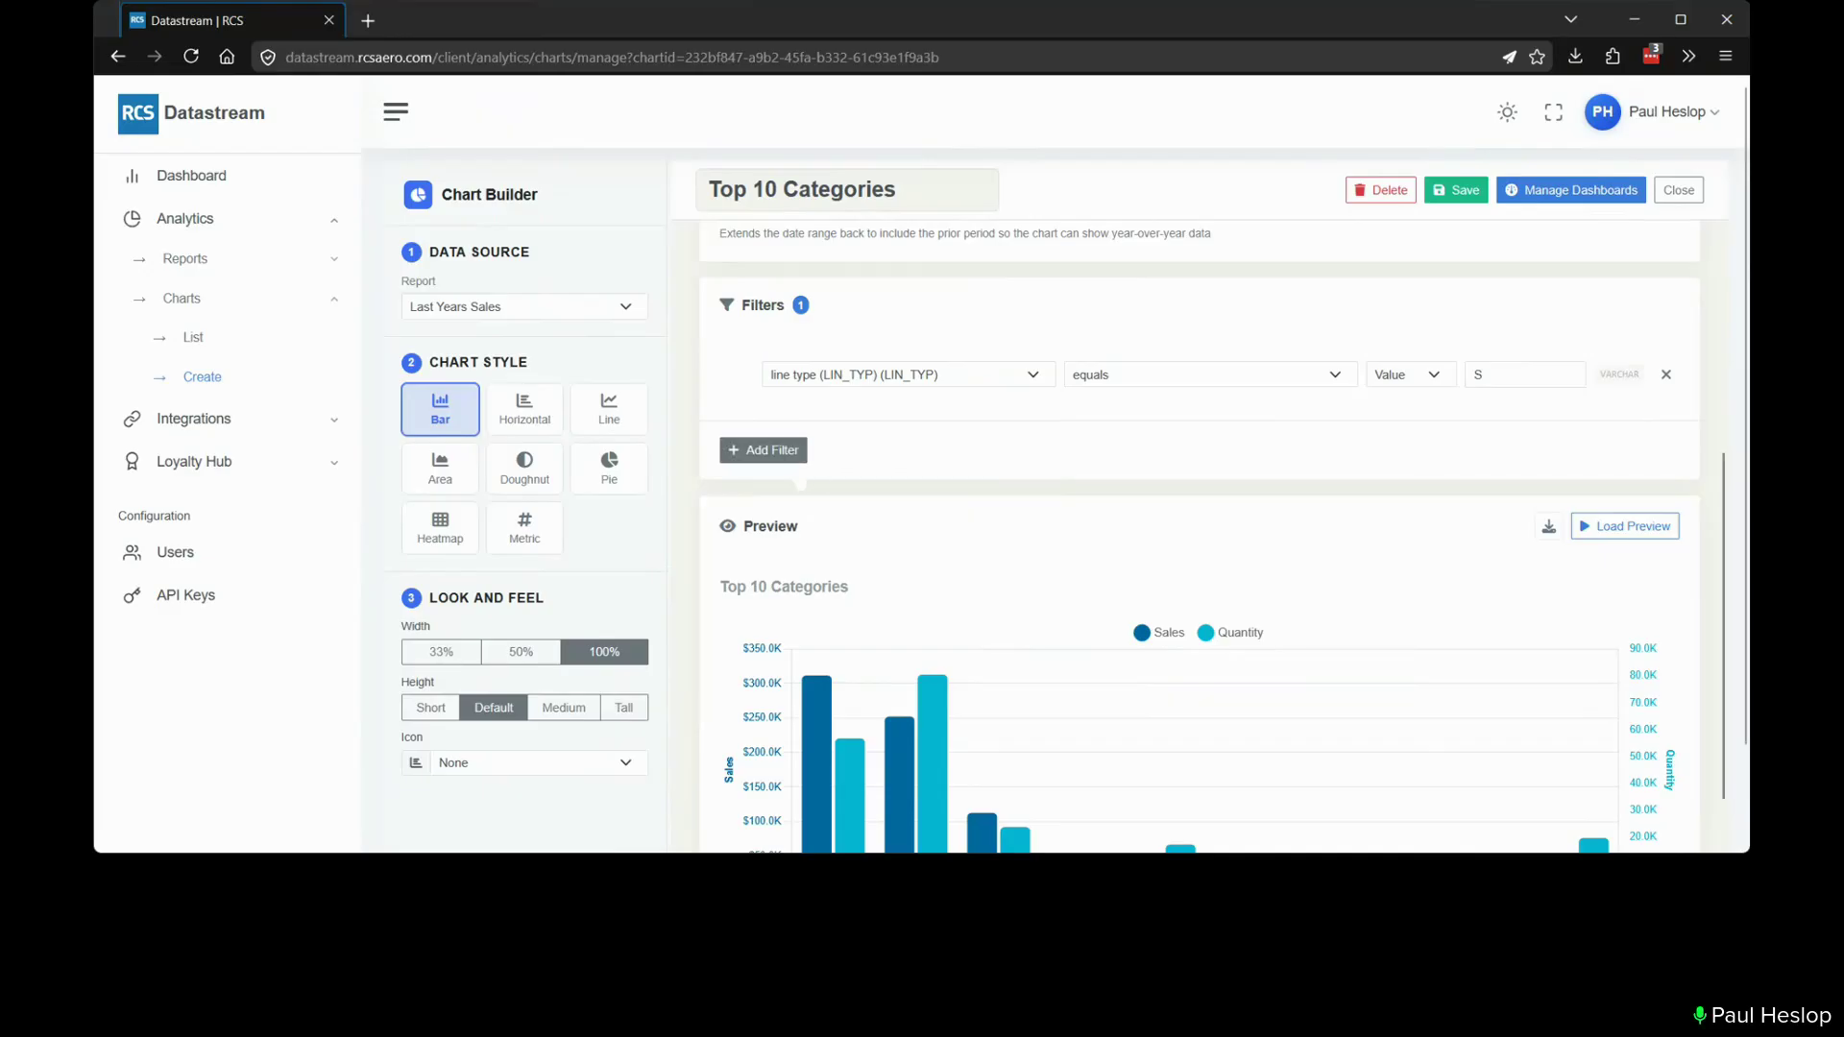
- Add three extra business date filter rows, delete them again, and reload the preview
click(764, 450)
click(764, 527)
click(764, 604)
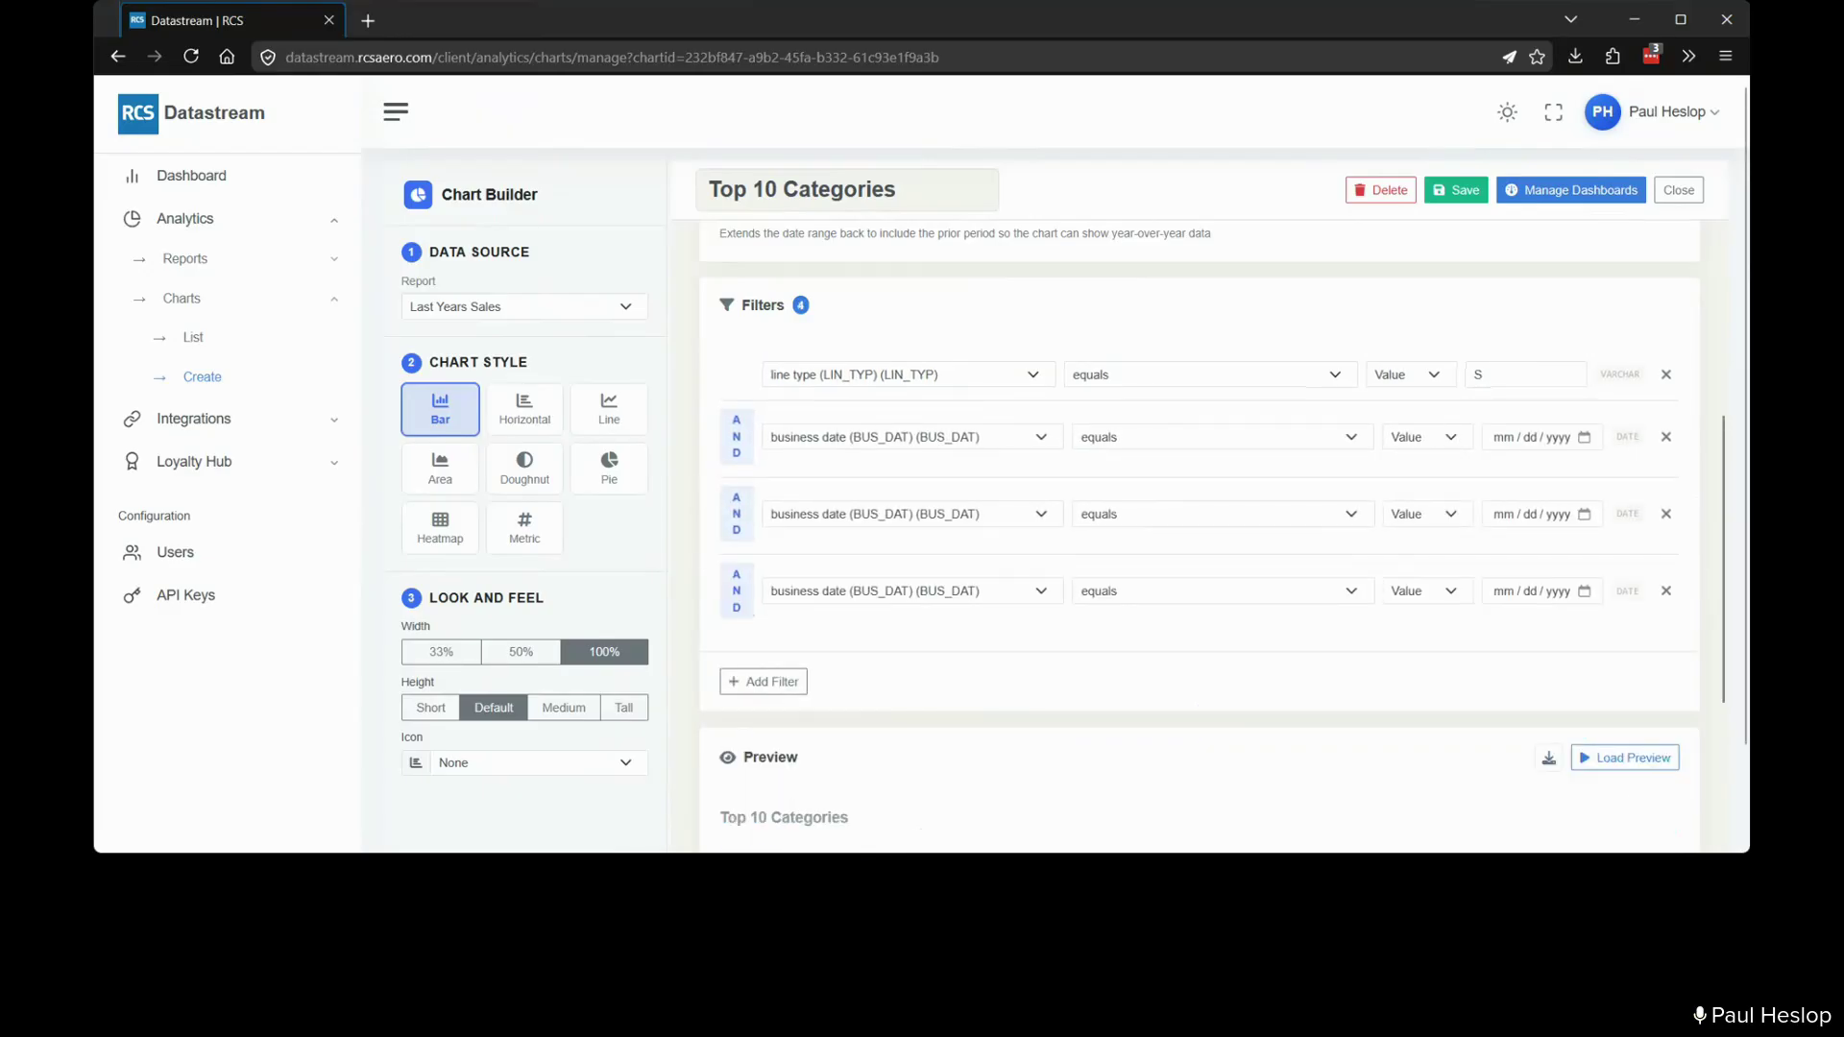
click(1666, 437)
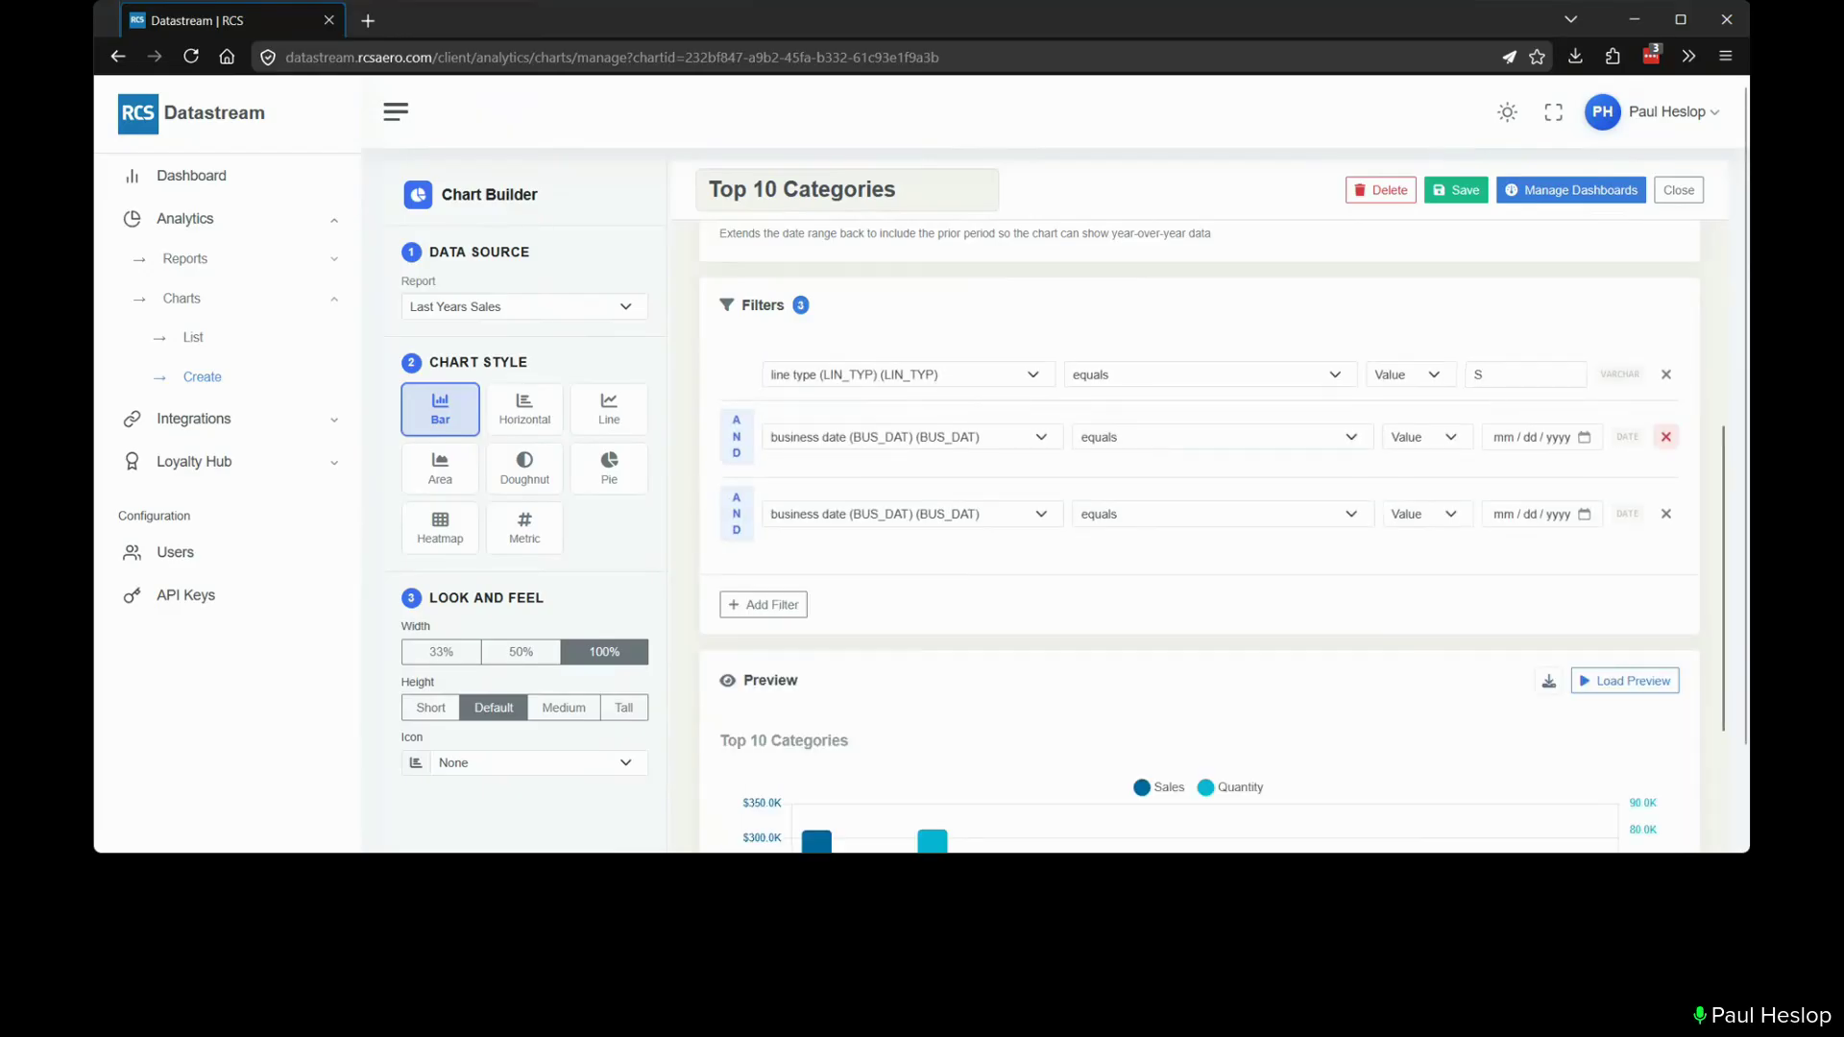
click(1666, 437)
click(1666, 437)
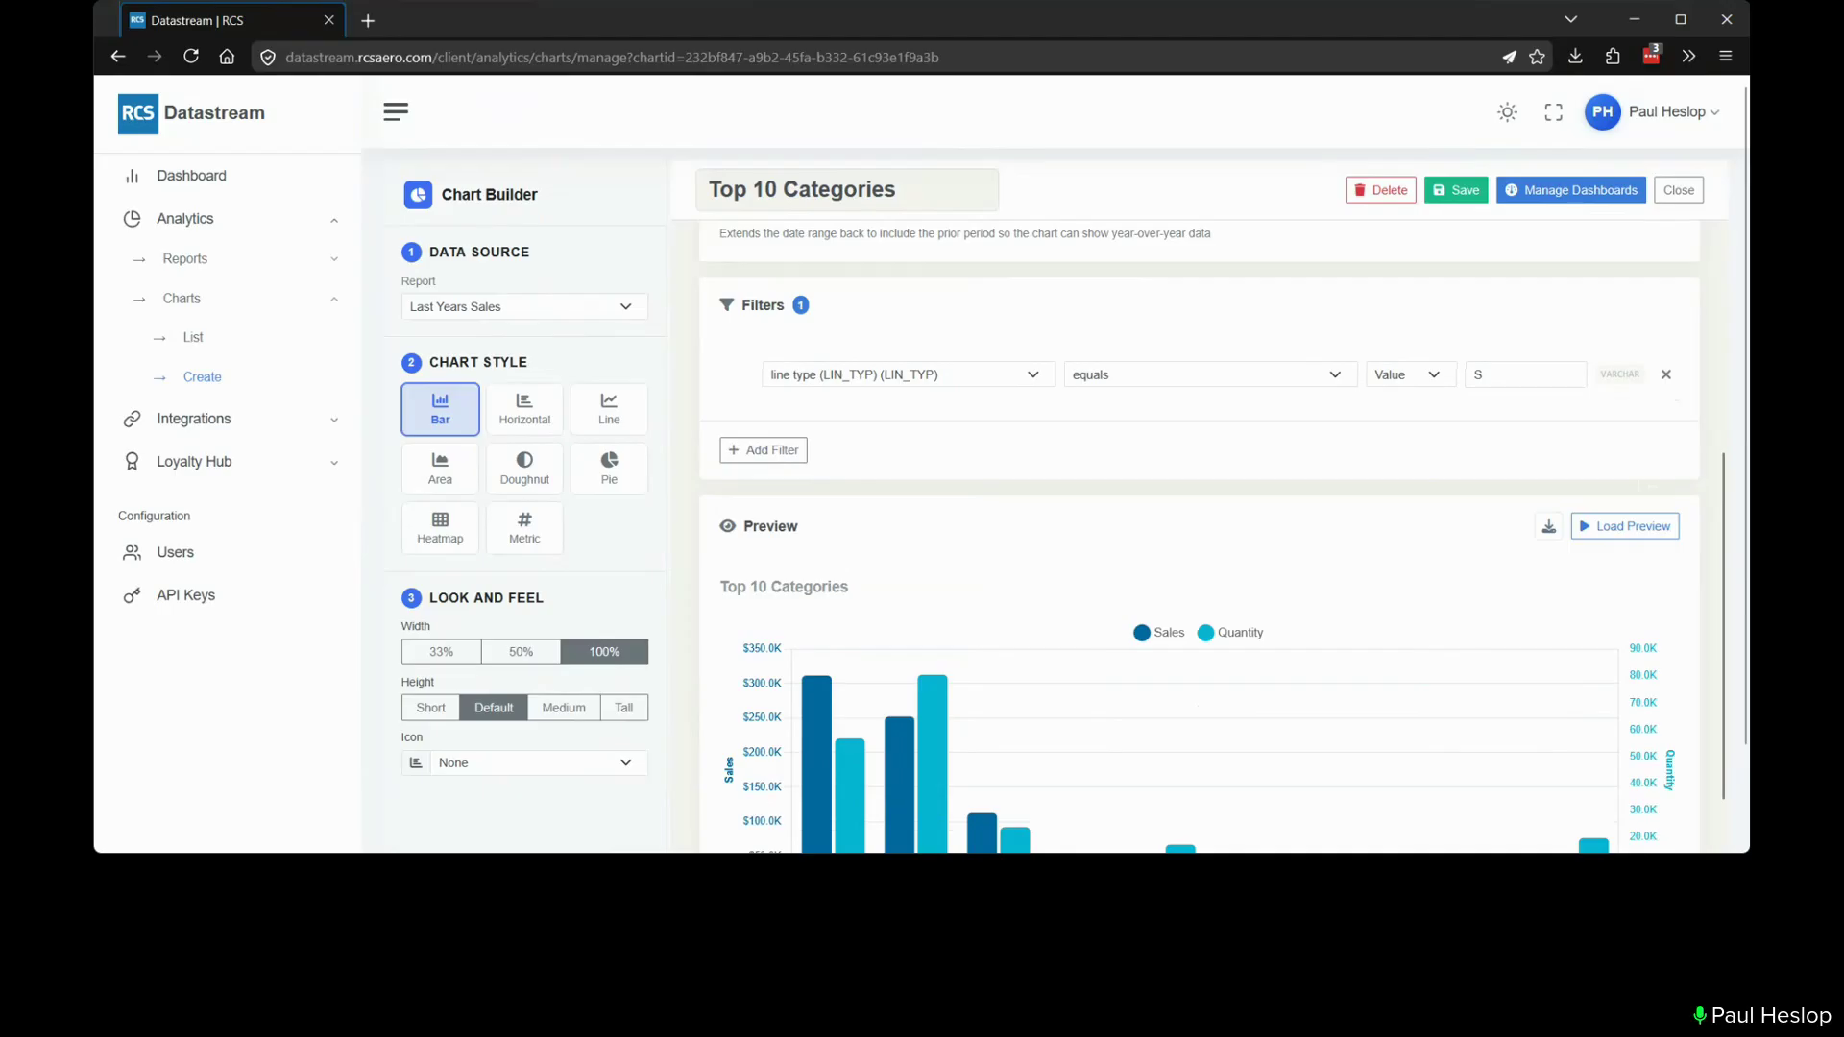
scroll(1213, 538, down, 2)
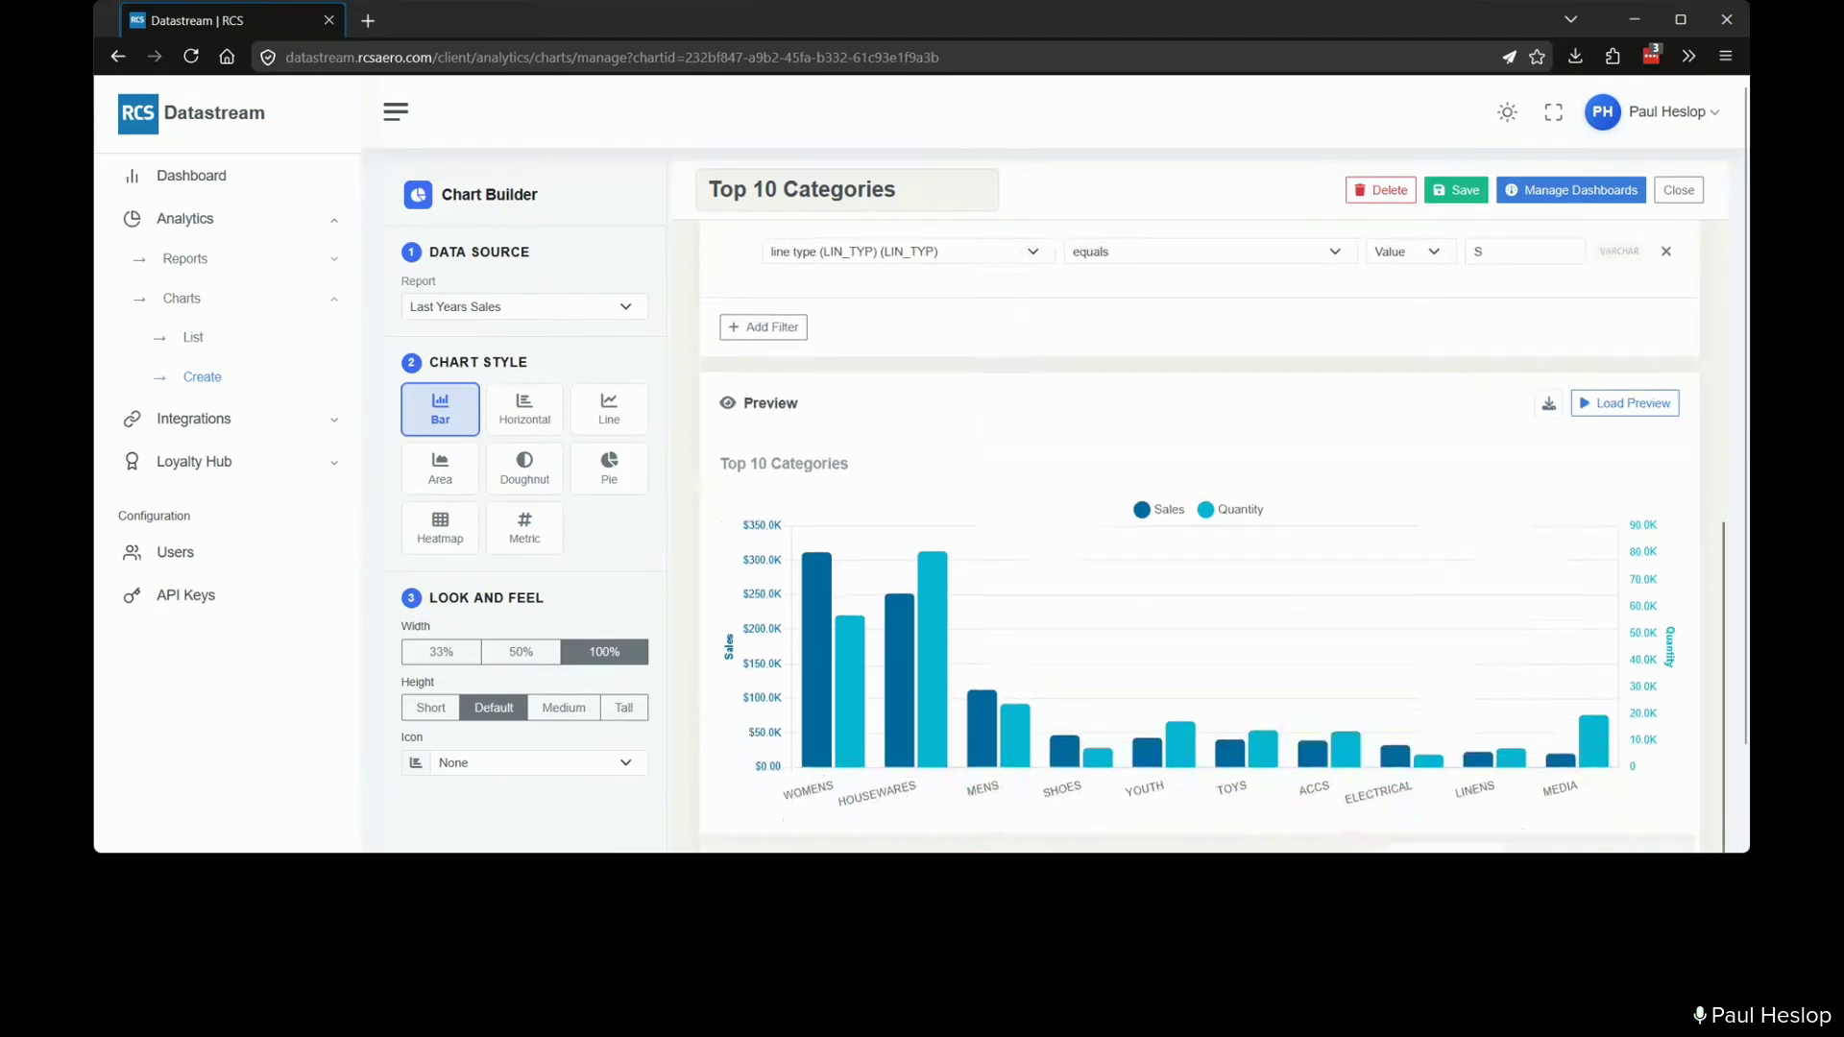
scroll(1213, 537, down, 1)
click(1671, 305)
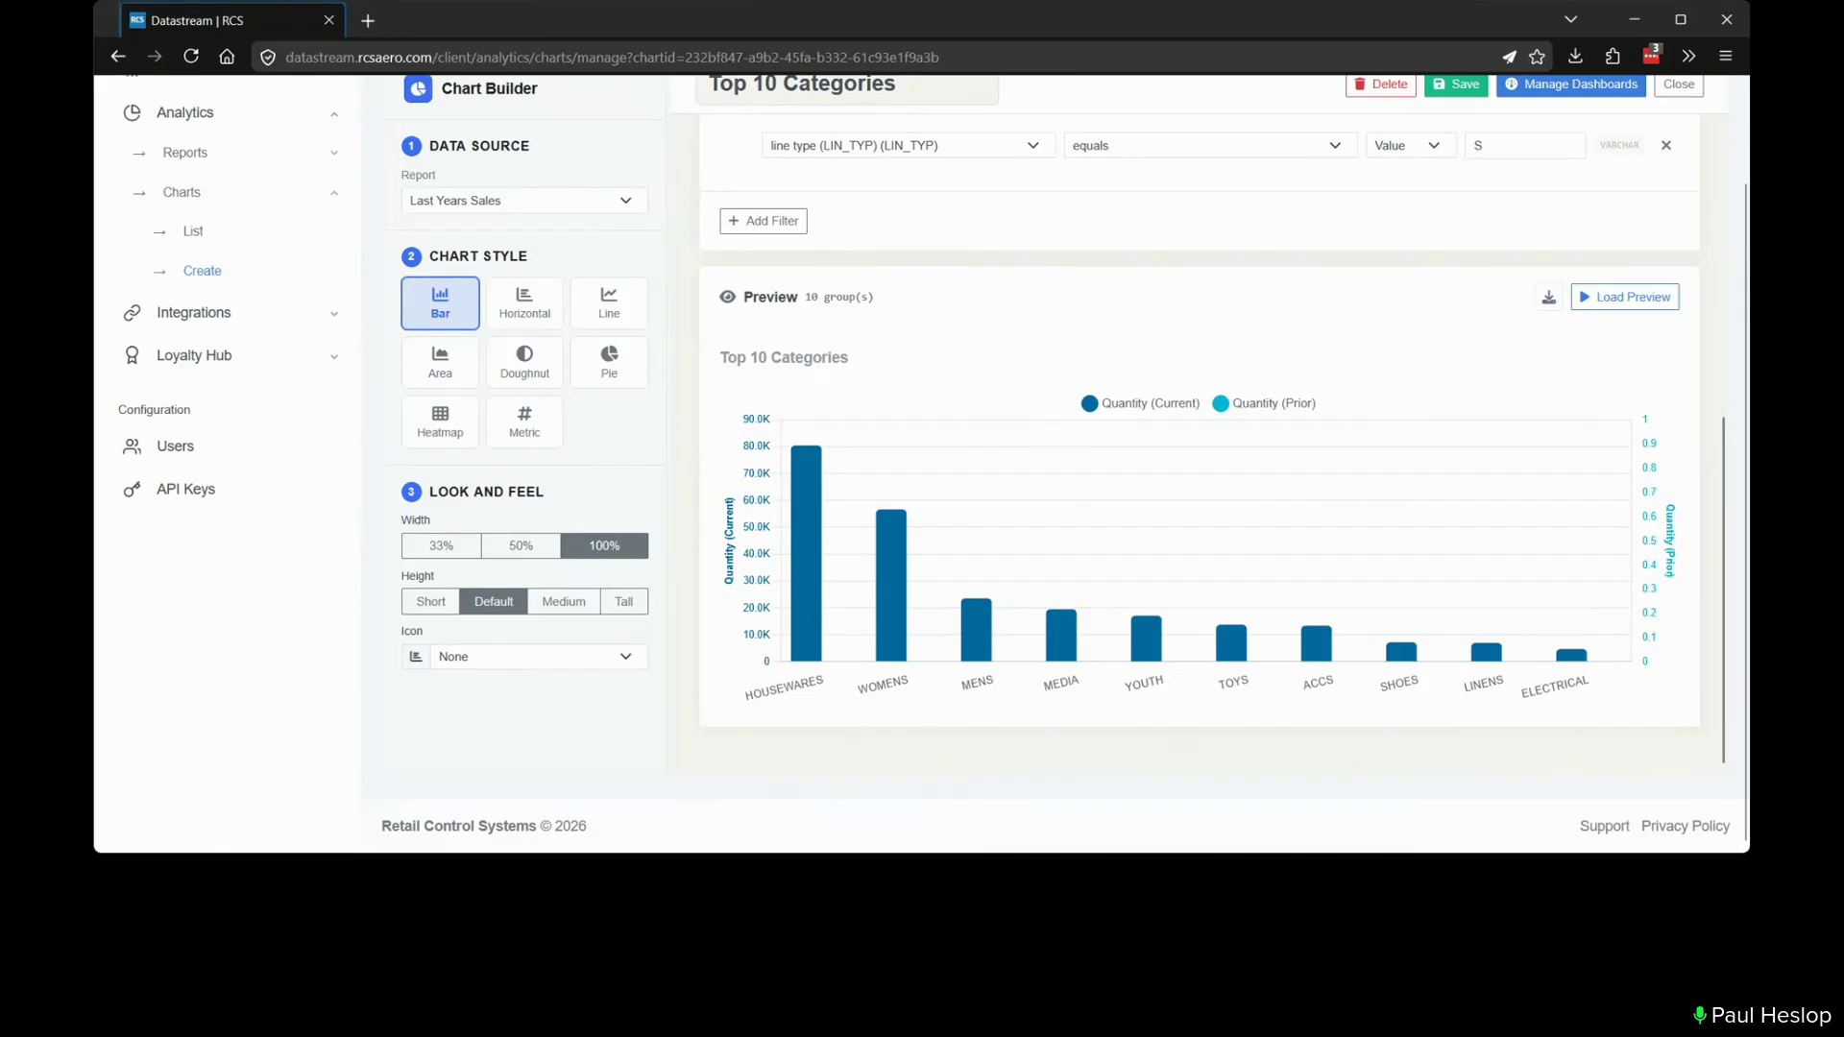
- Save the chart with its line type S filter and prior-period comparison
scroll(1199, 447, up, 5)
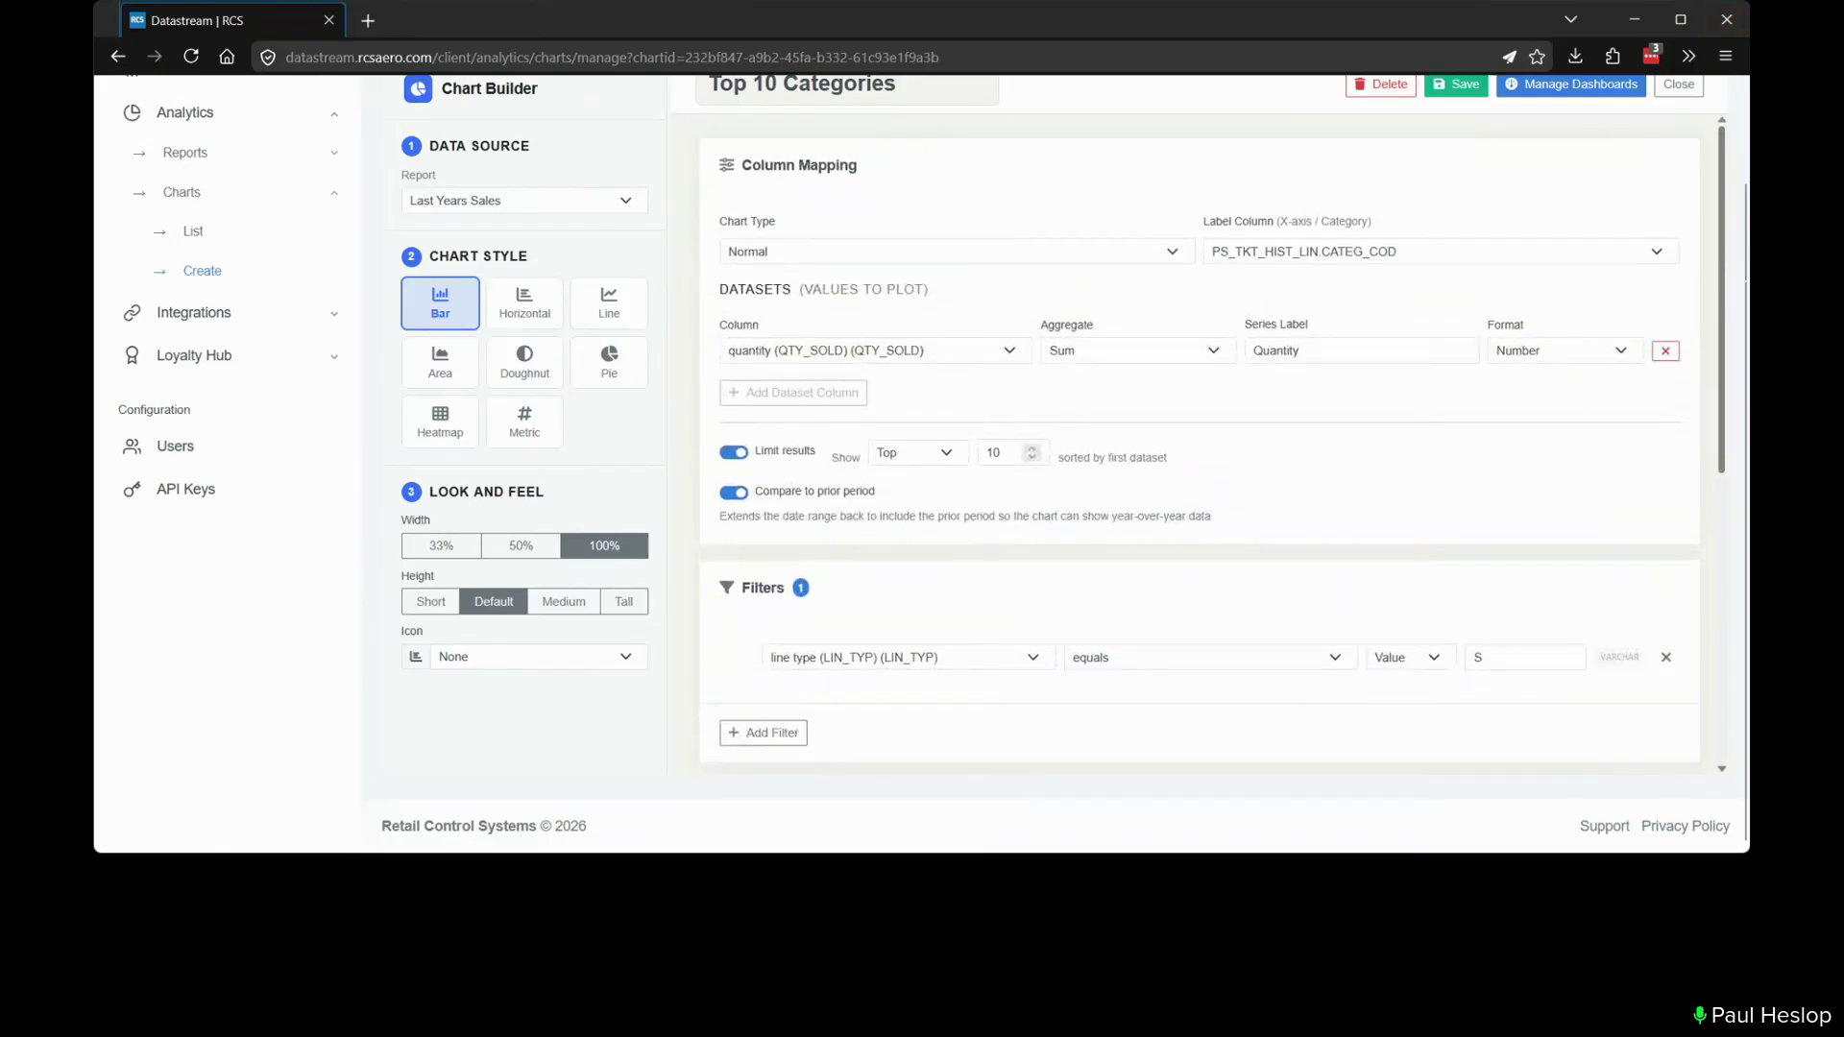
scroll(1199, 448, up, 2)
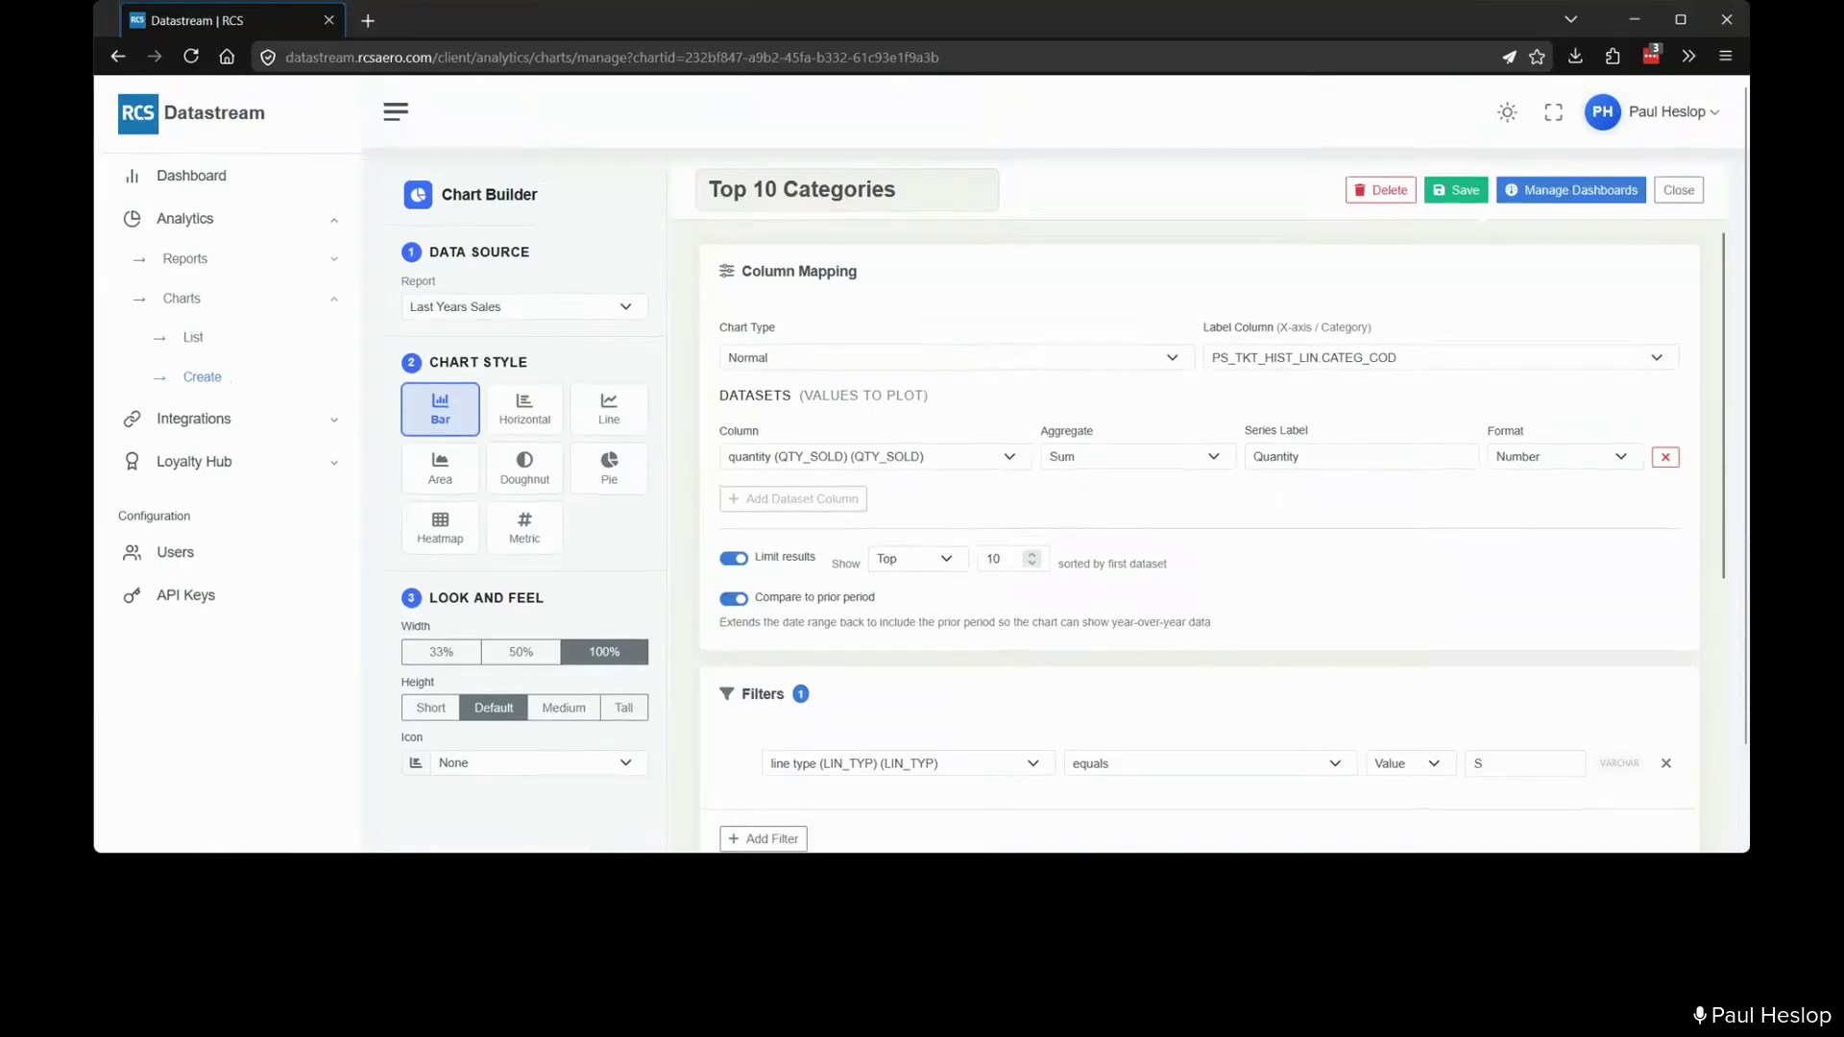
click(1471, 197)
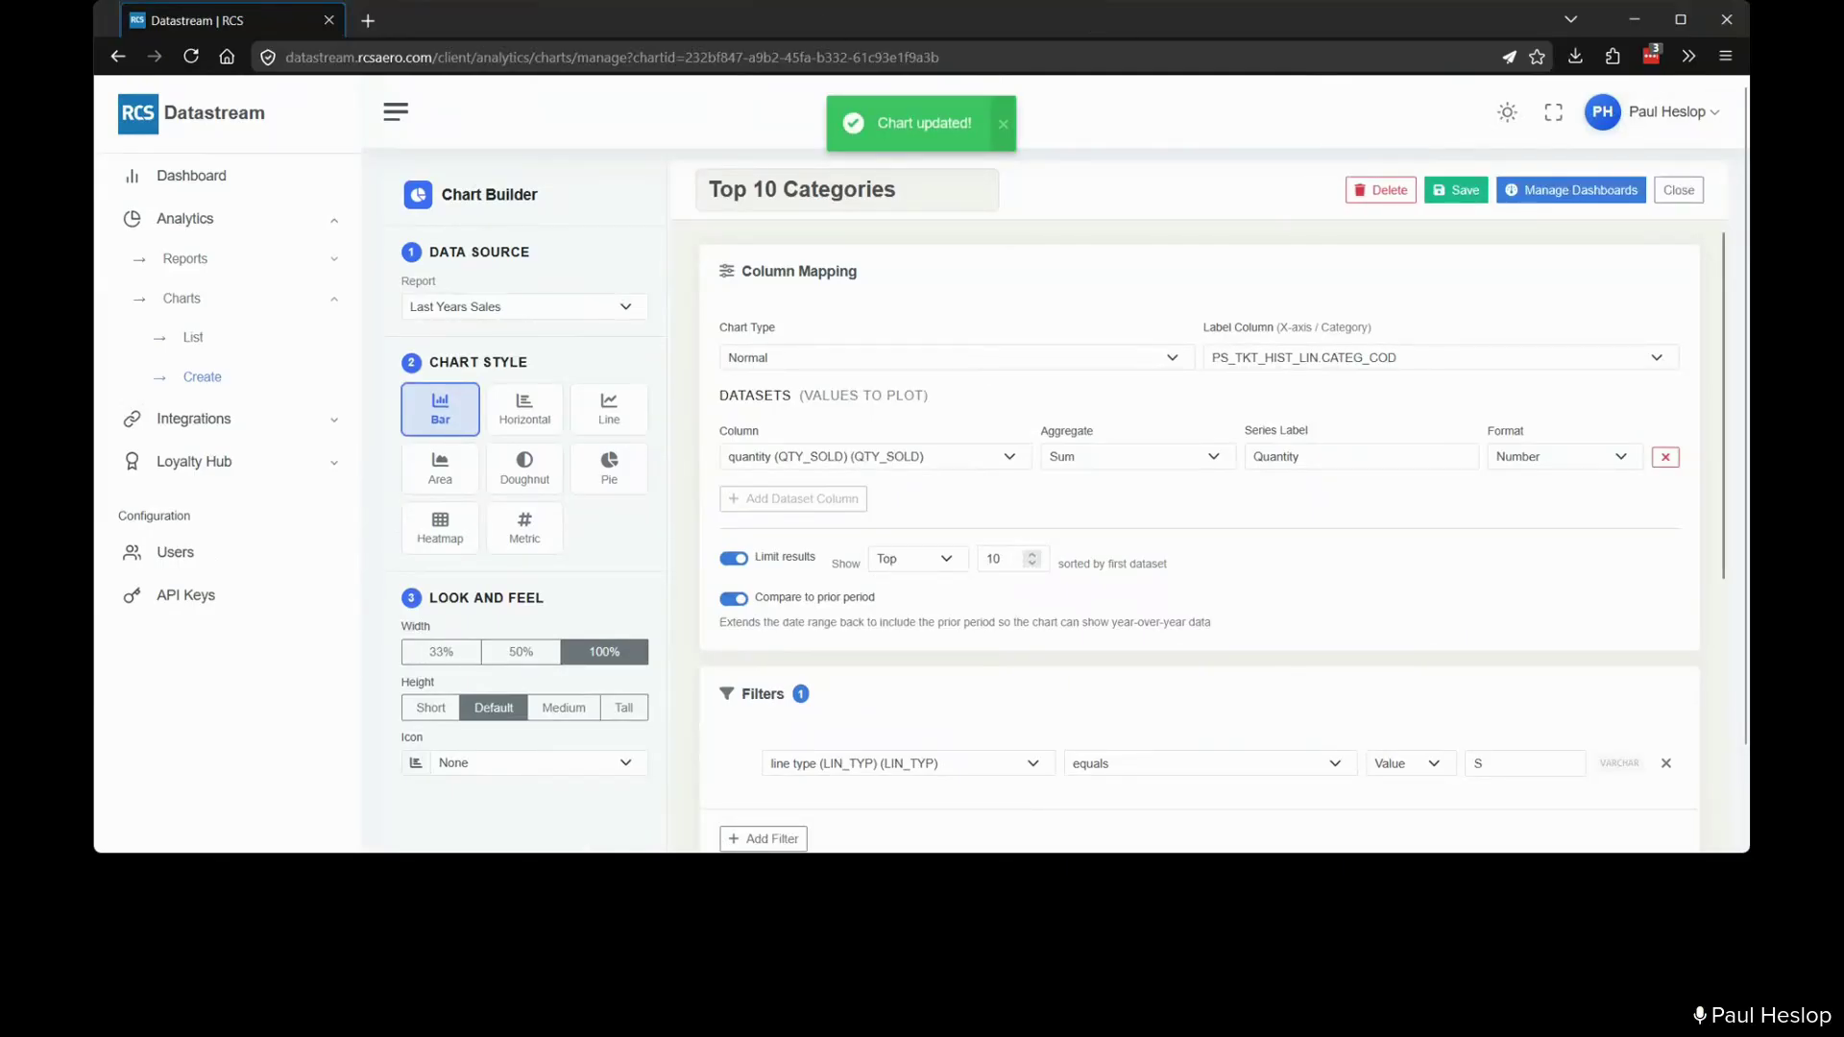
- Retitle the chart to the user's first name followed by 'Categories' and save again
drag(897, 189, 708, 190)
text(Pauls XC)
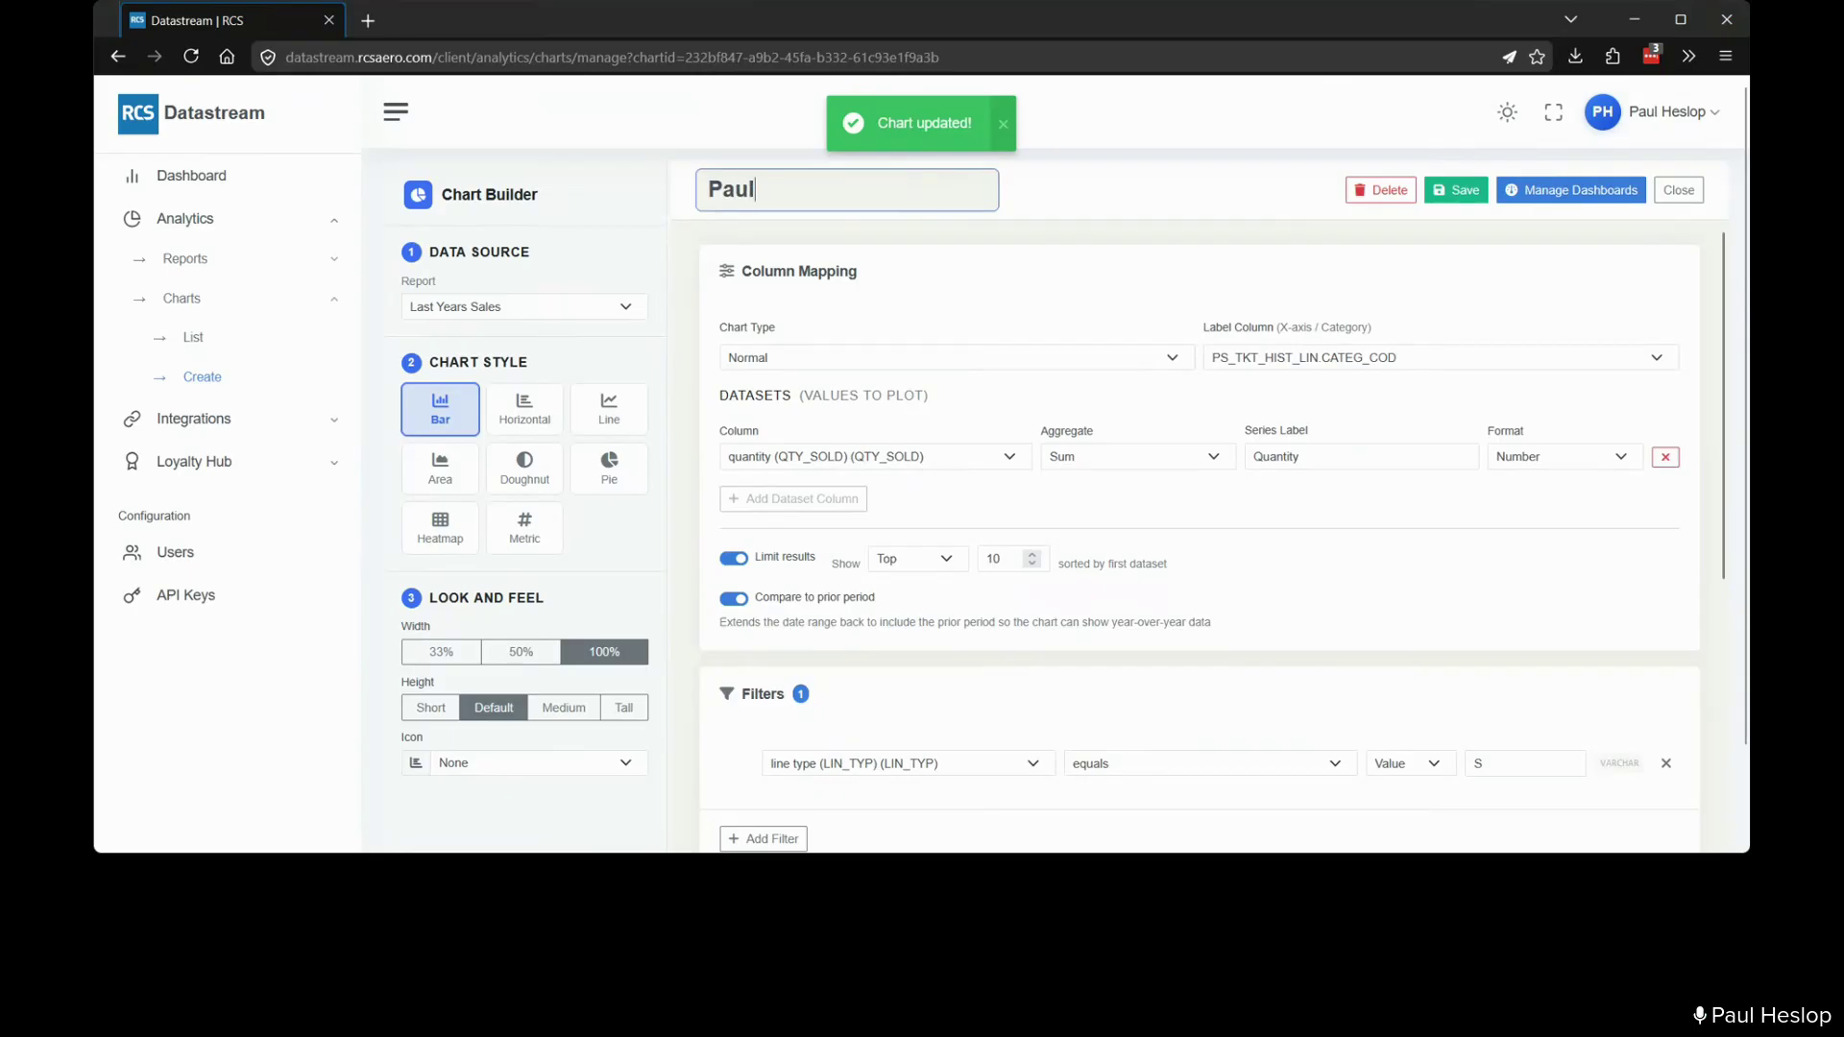
key(BackSpace)
key(BackSpace)
text(Categories)
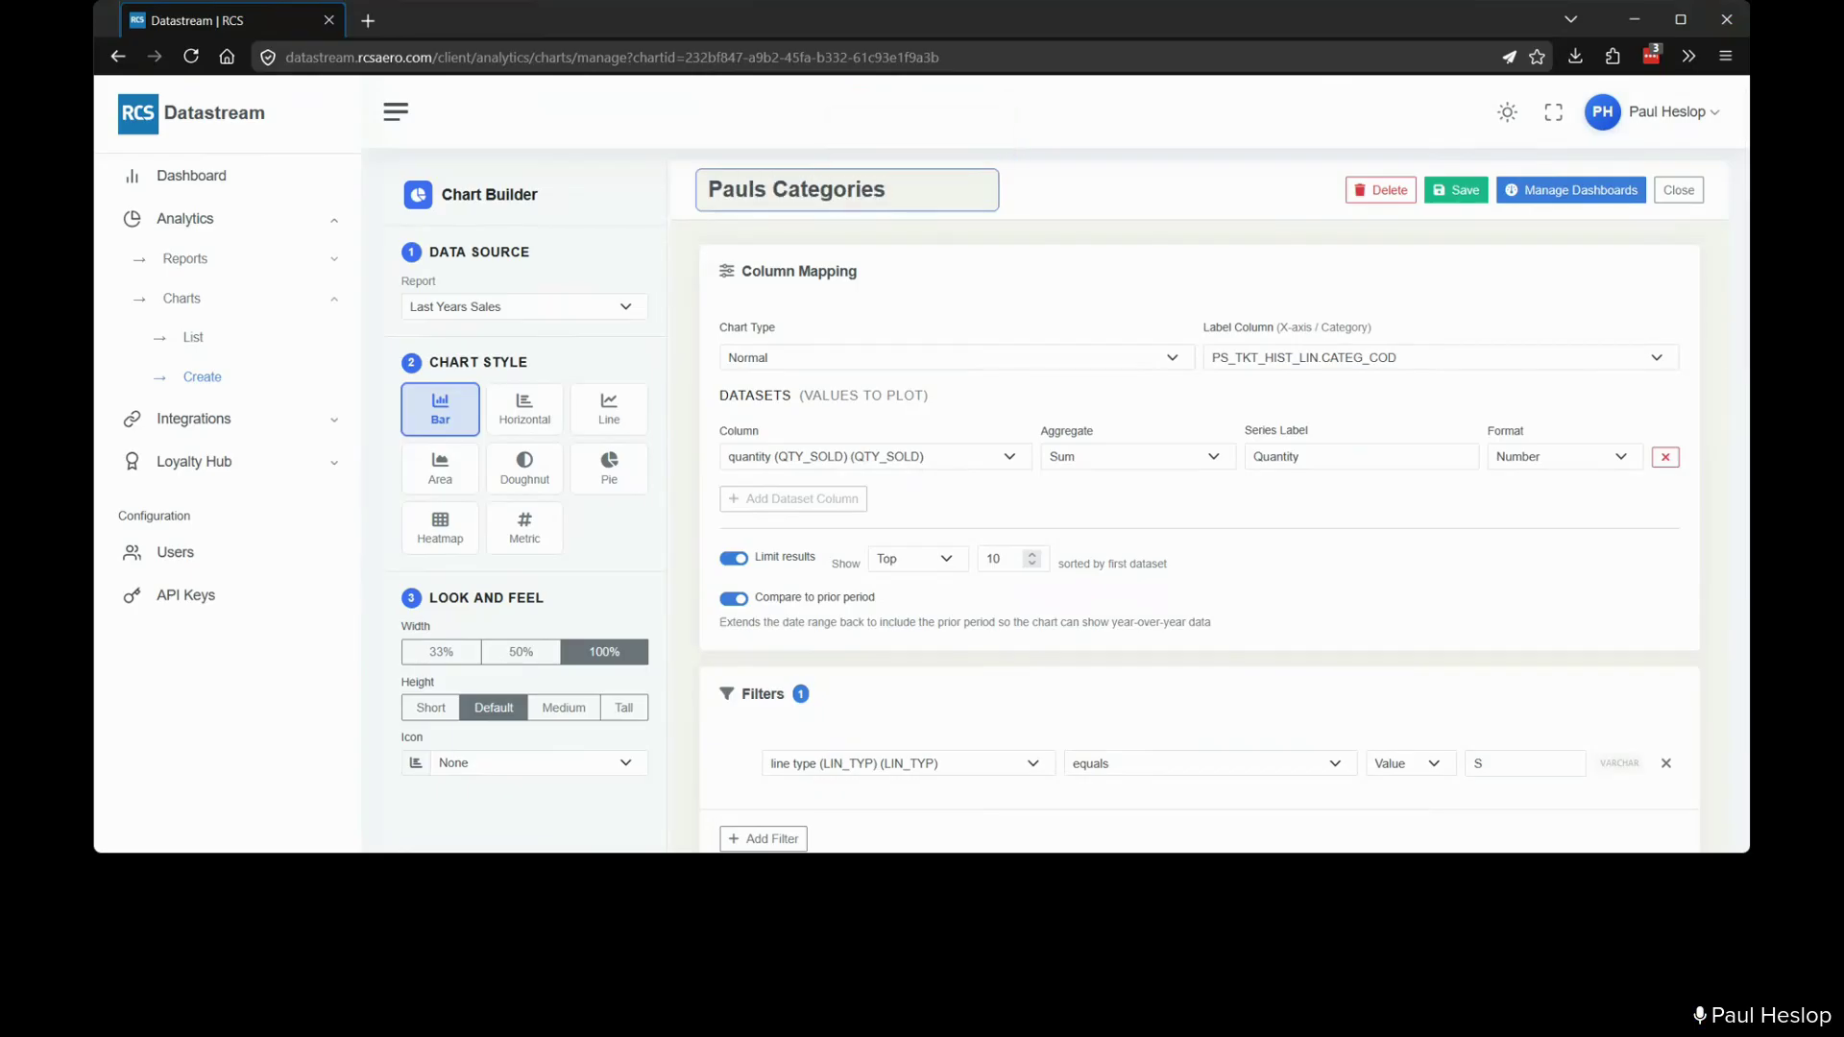
click(1455, 190)
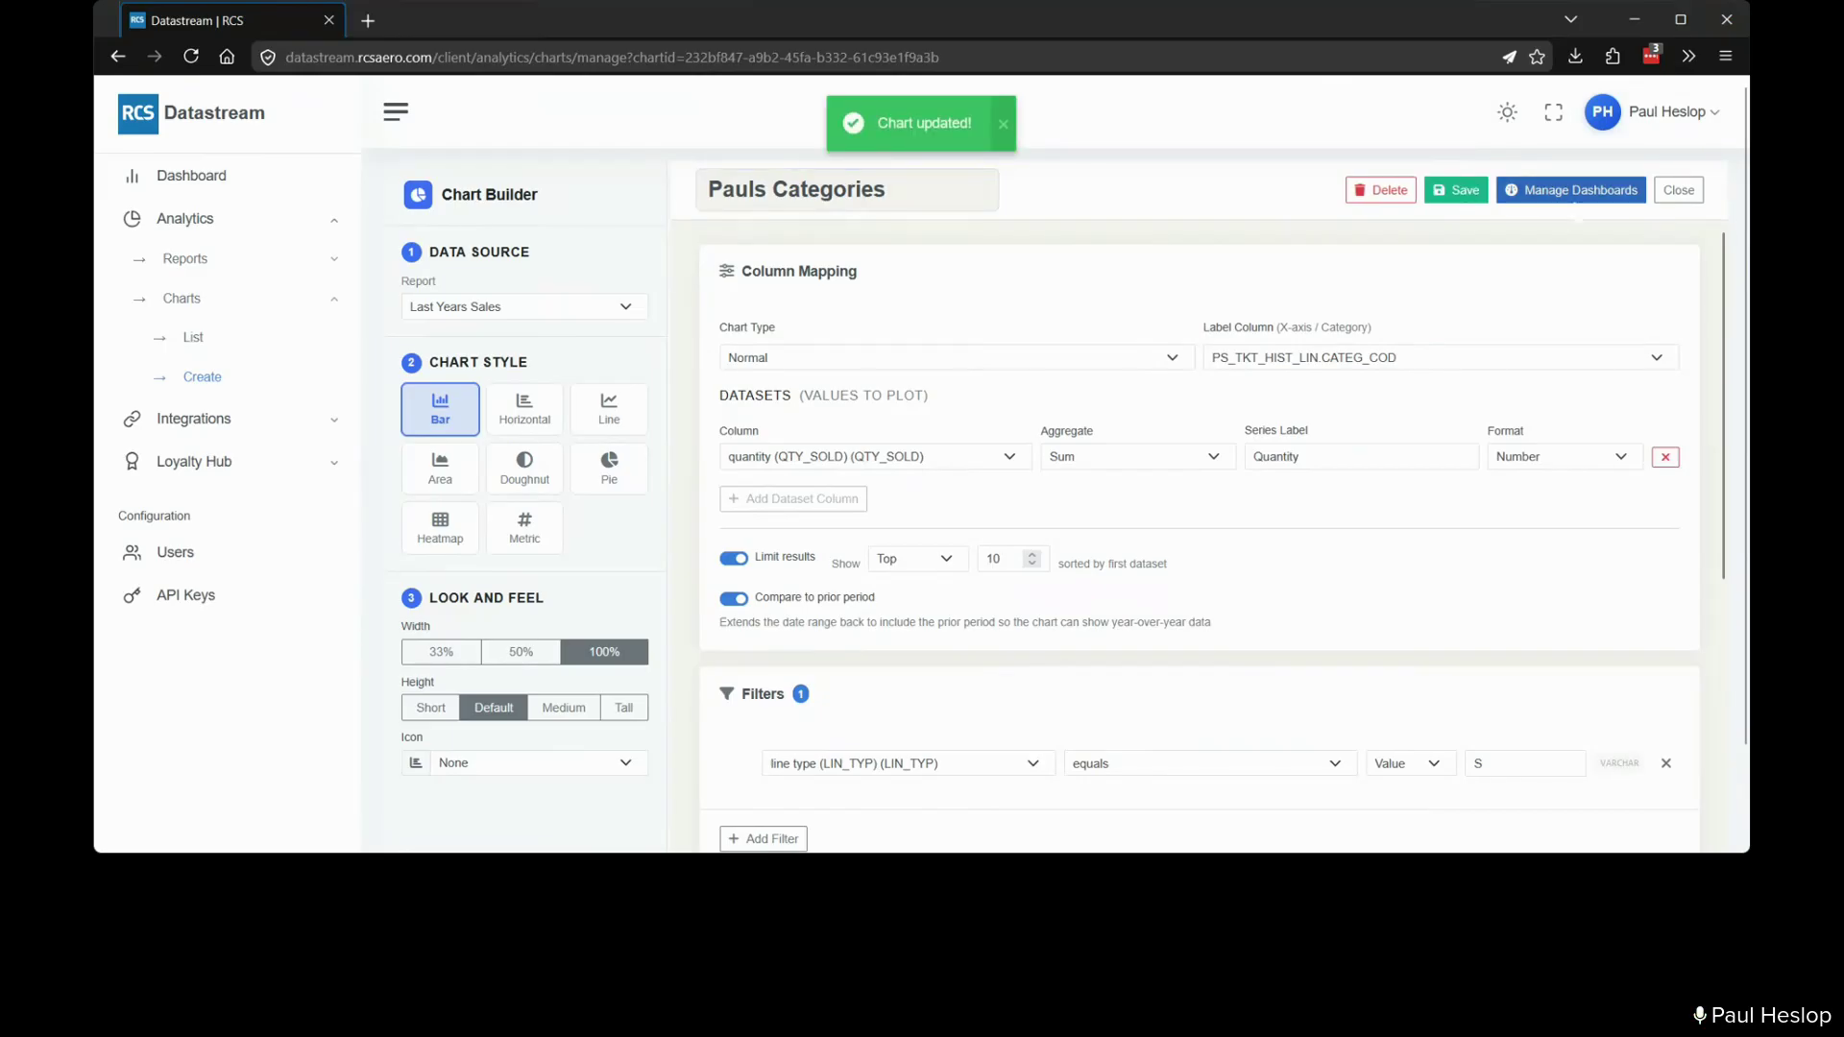
- Add the retitled categories chart to the cloned Live Tickets dashboard and save the assignment
click(1577, 202)
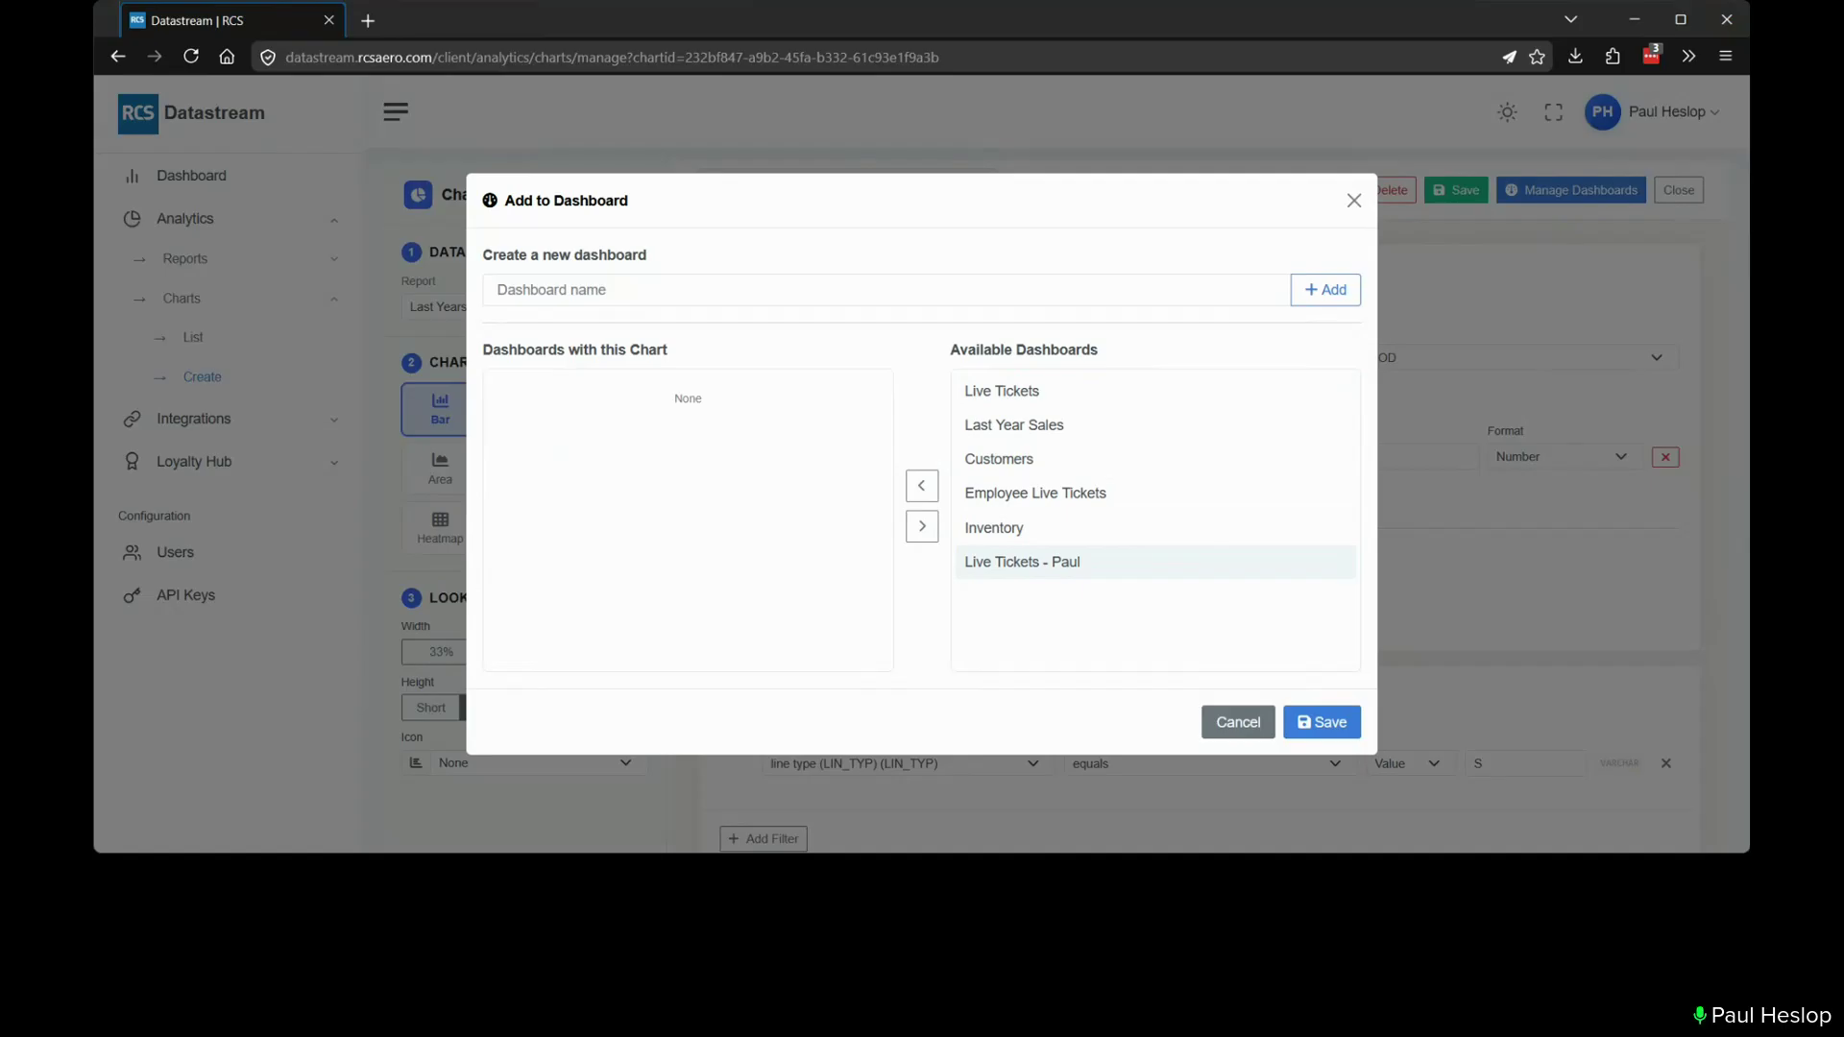
click(1165, 563)
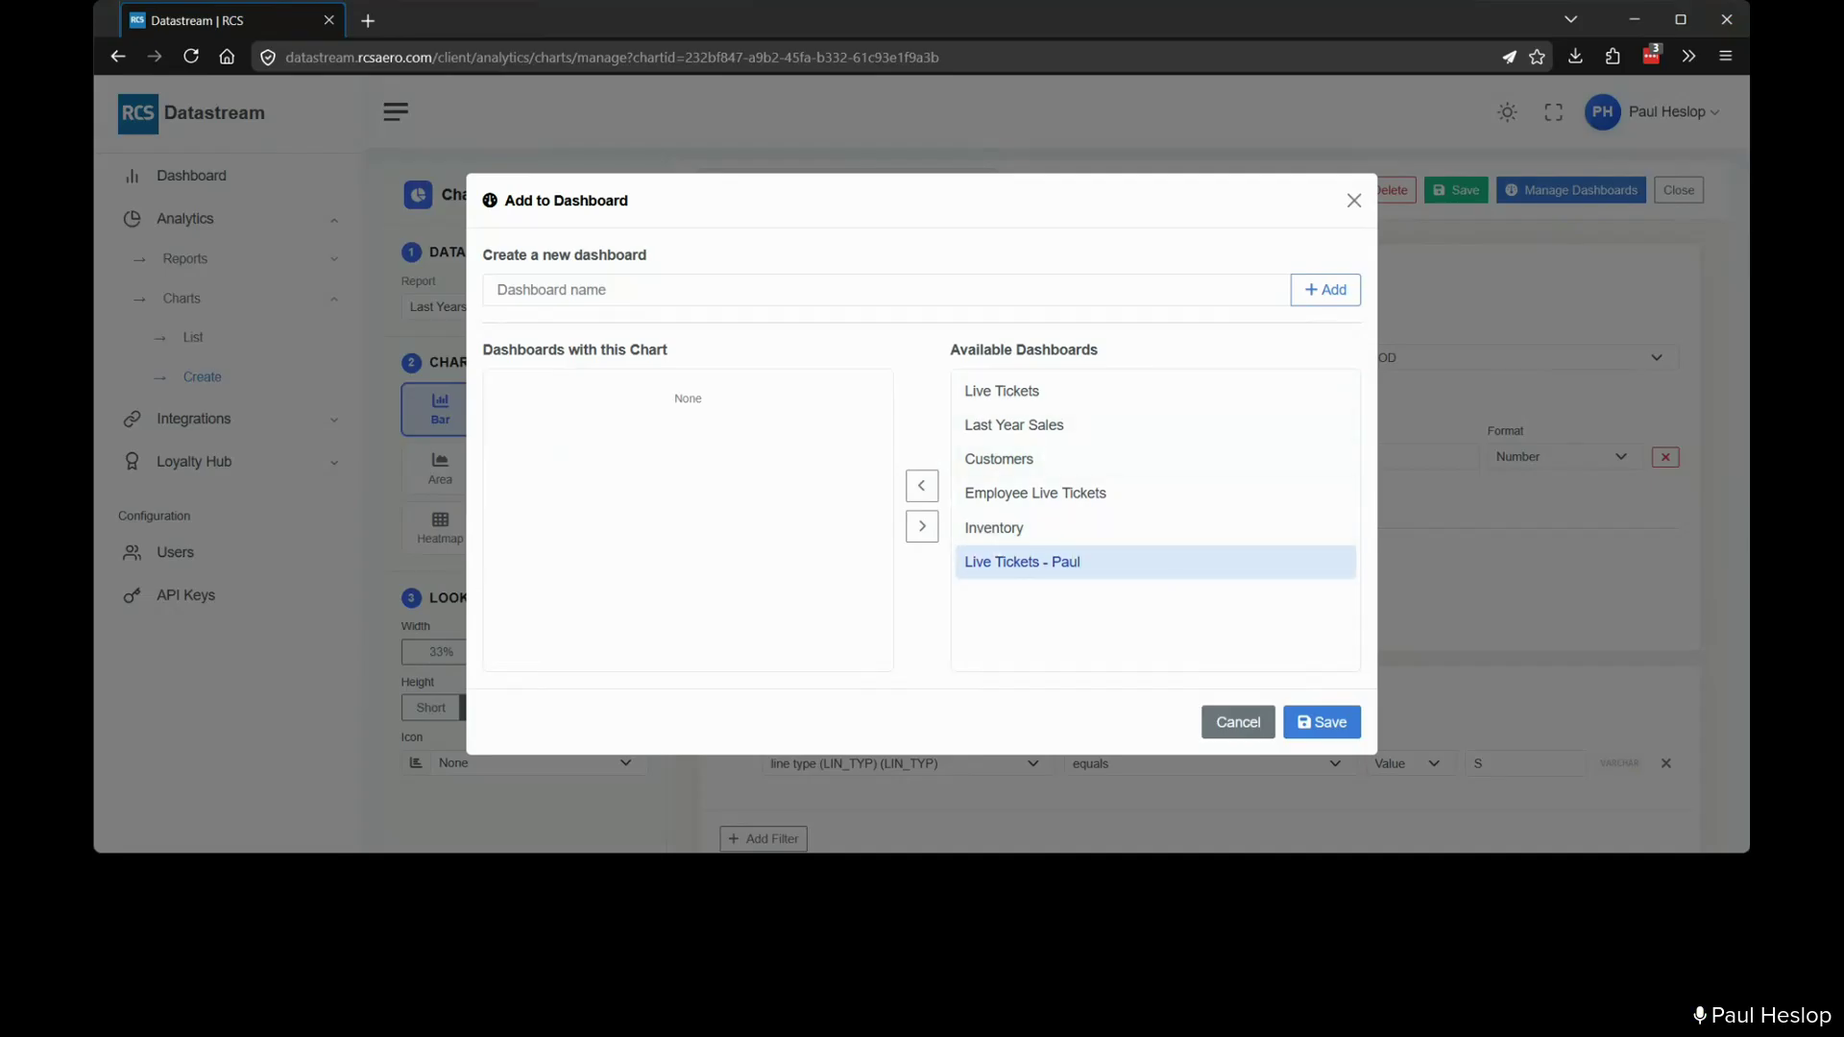
click(922, 485)
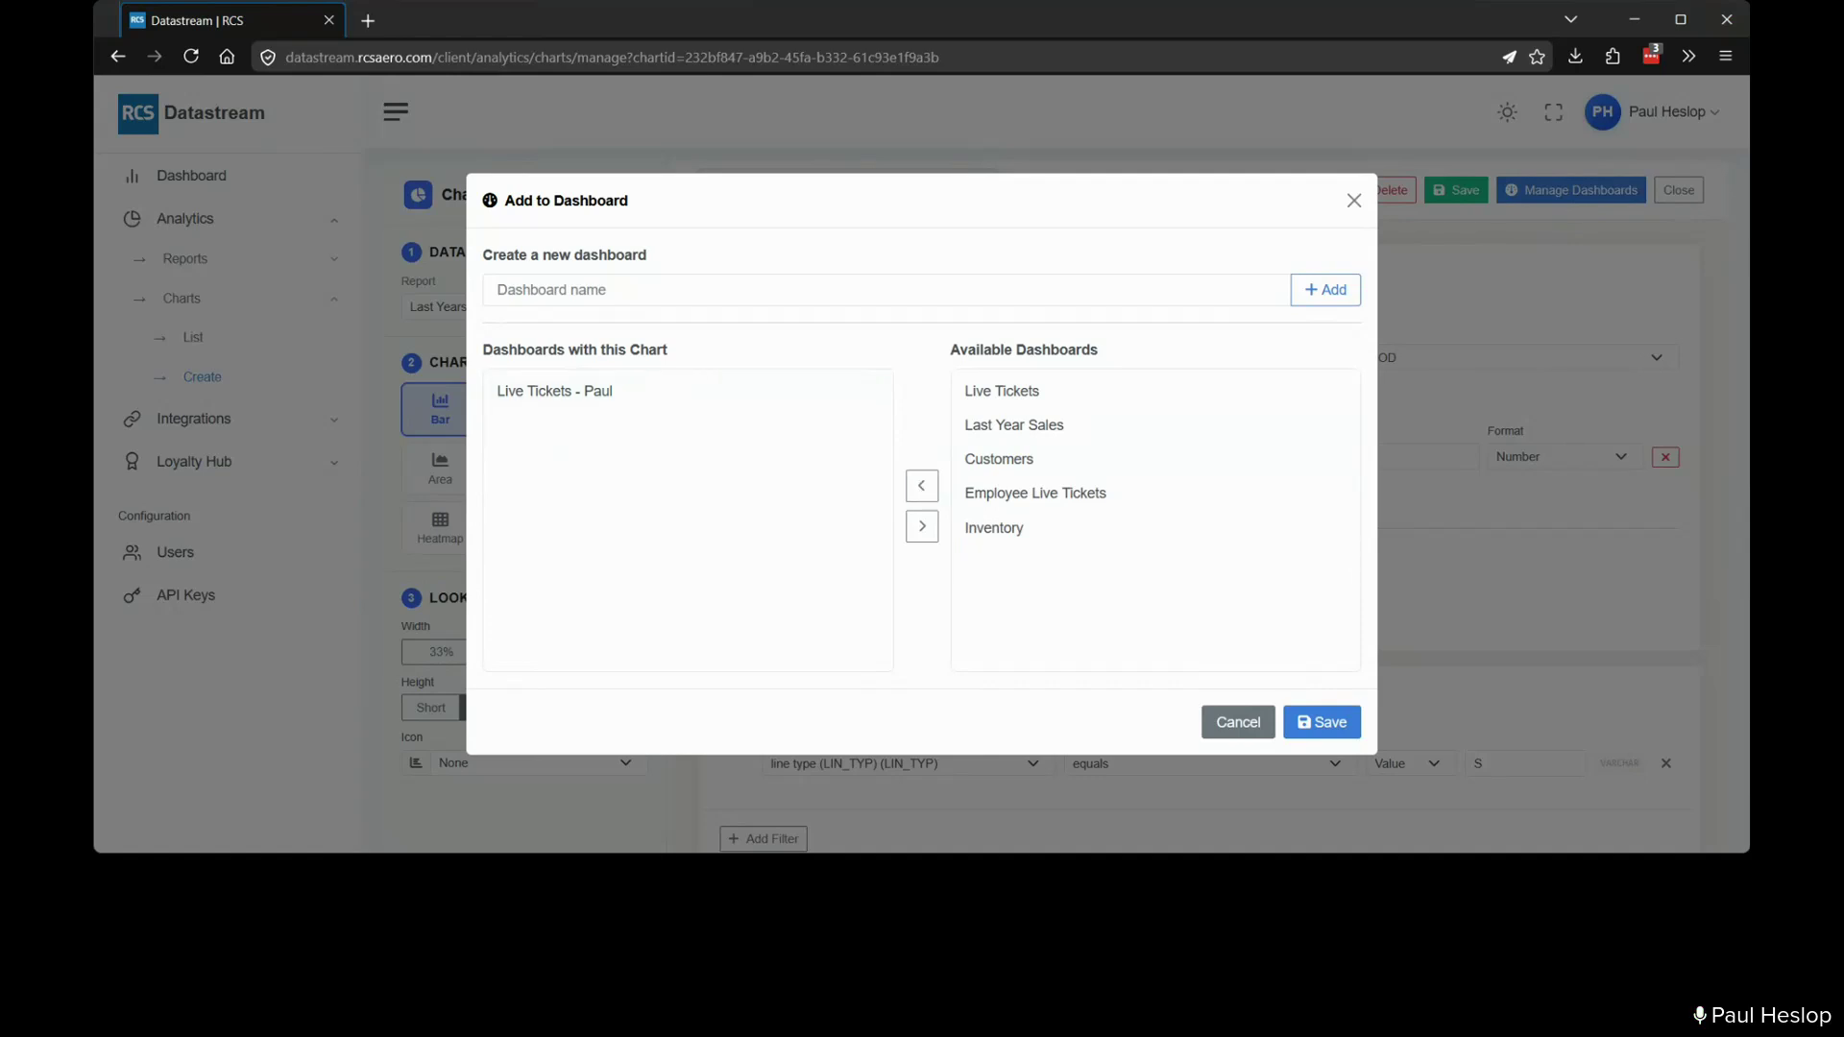
click(1342, 732)
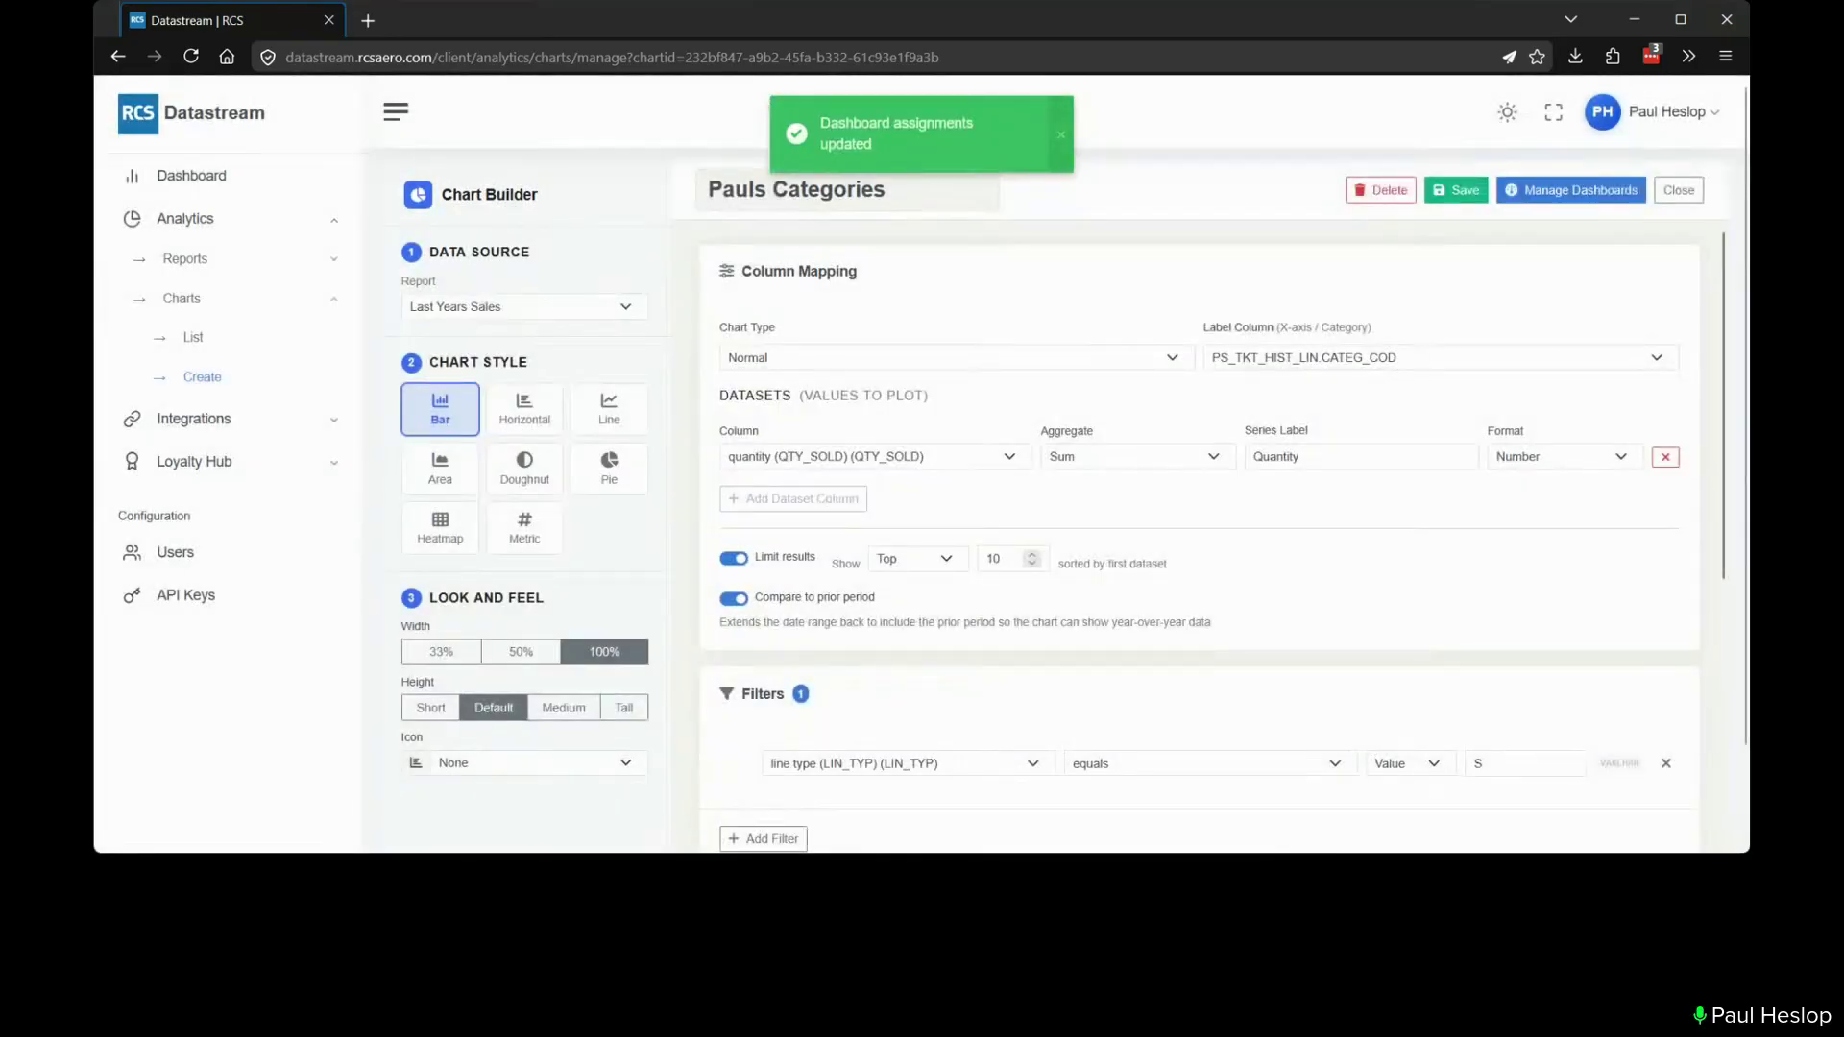
- Go to the Dashboard view and switch to the personal cloned Live Tickets dashboard
click(191, 175)
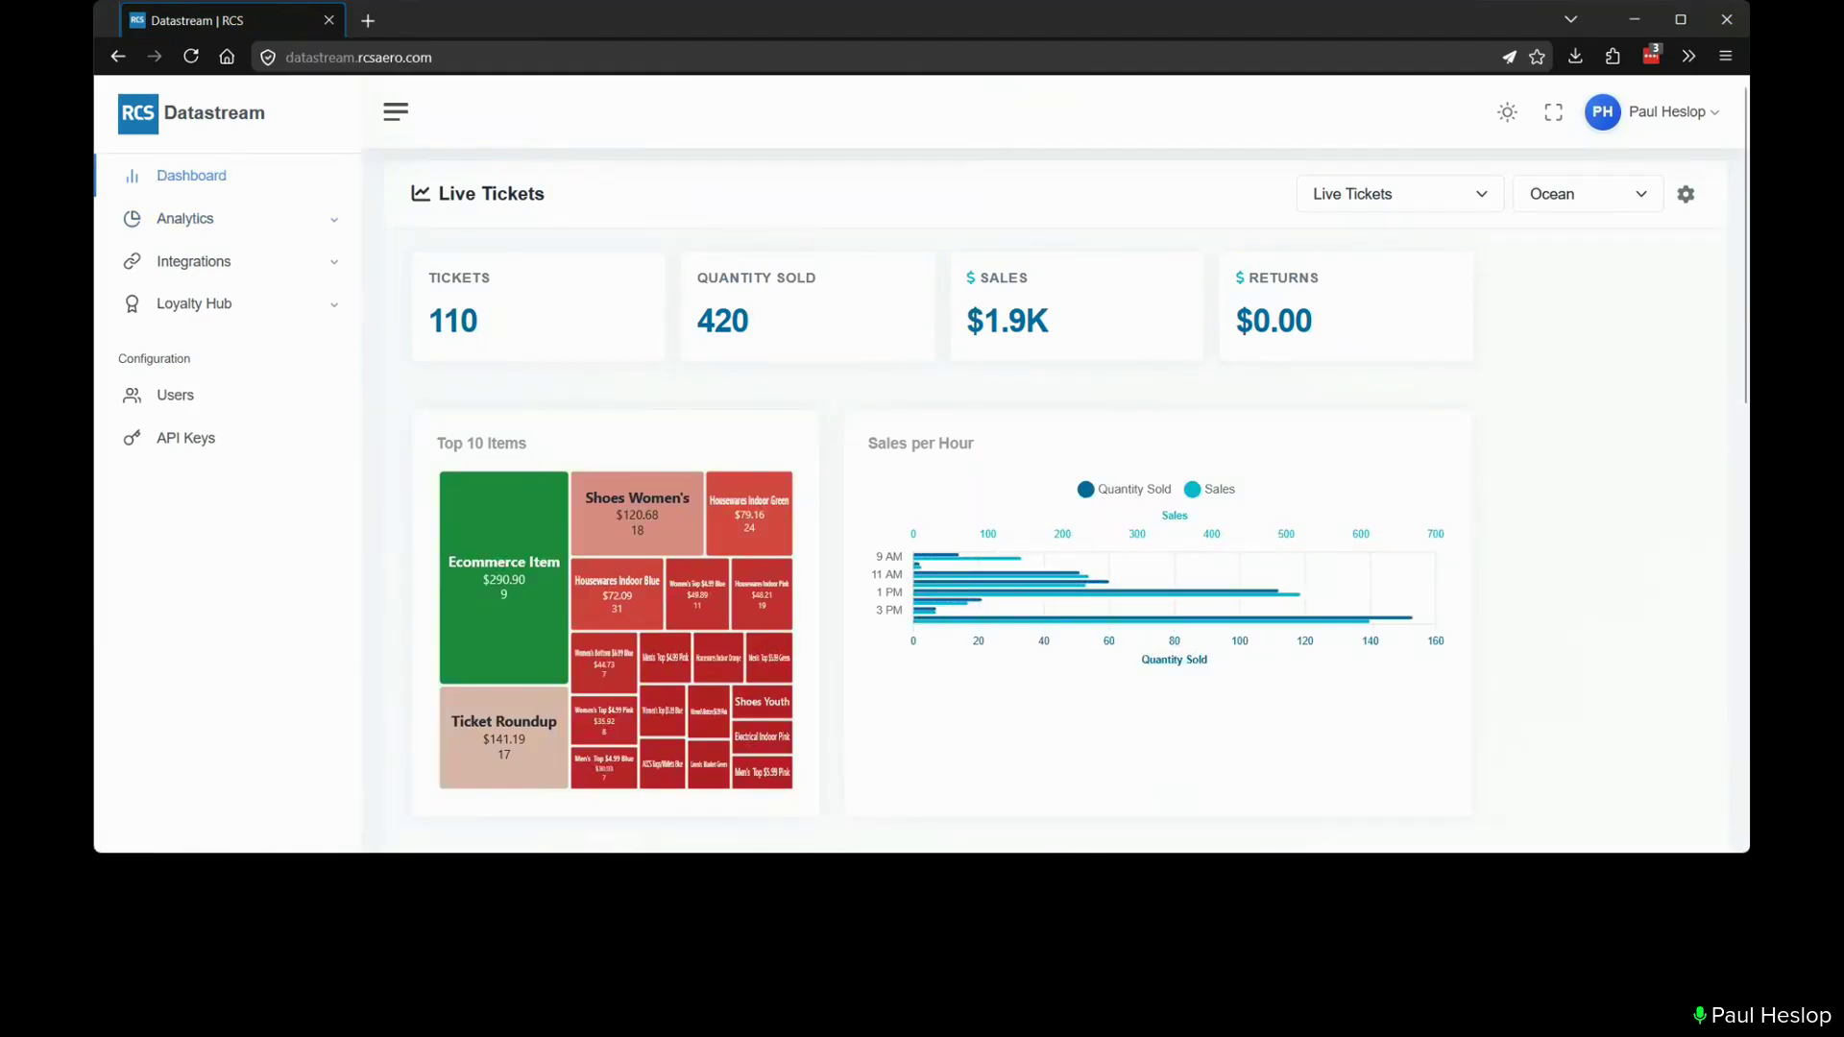
click(1421, 200)
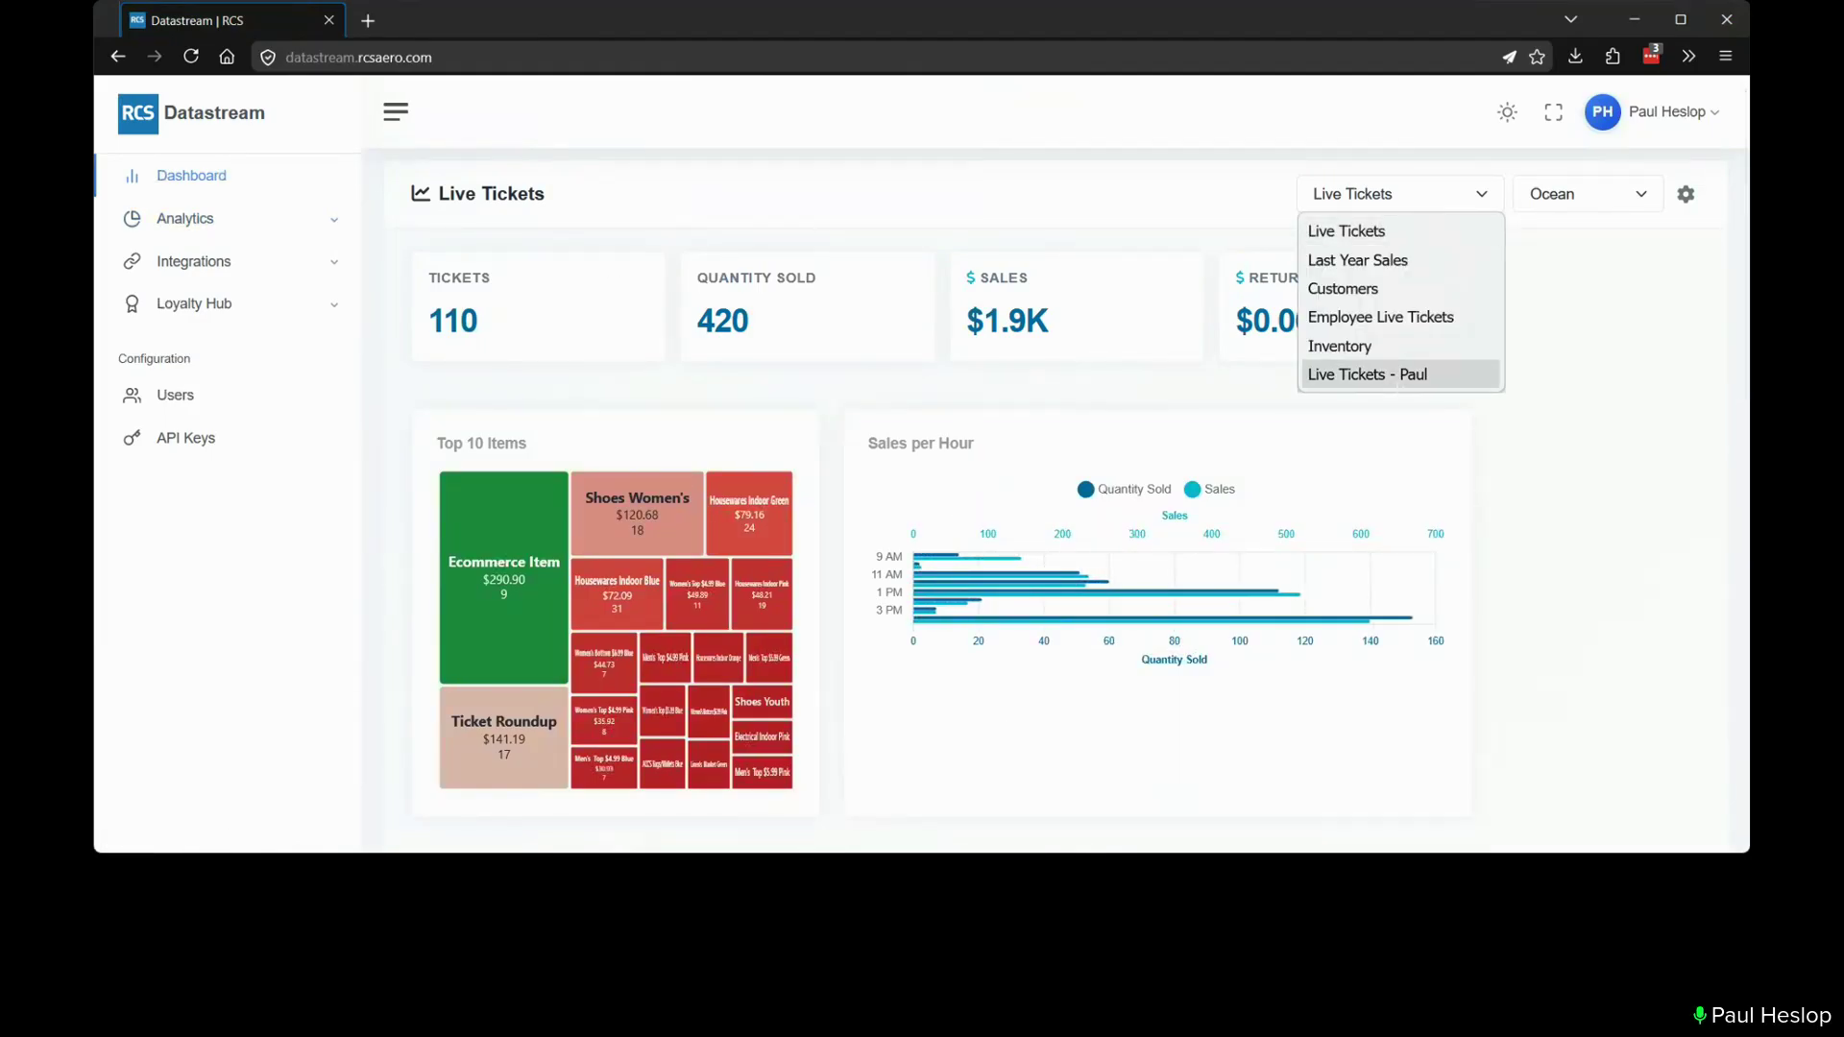
click(1366, 374)
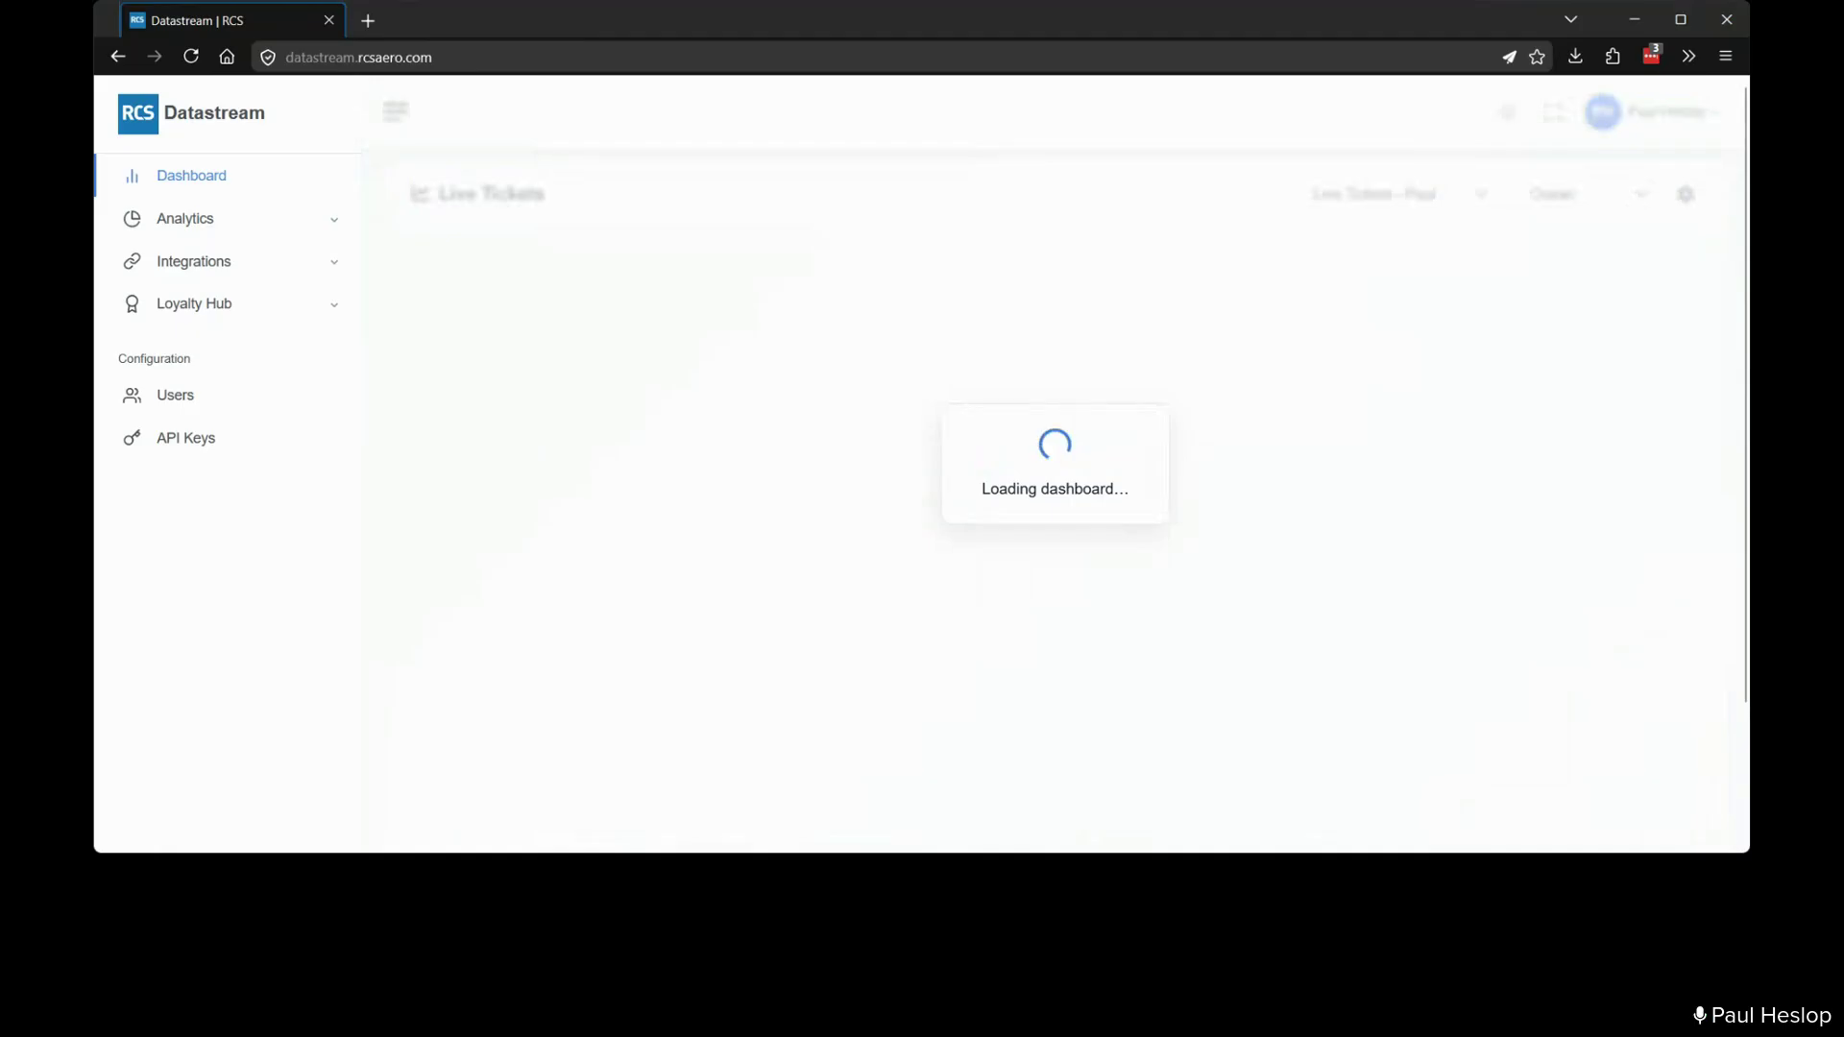
- Set the categories chart to 50% width and swap it into Sales by Store's position
scroll(1056, 461, down, 10)
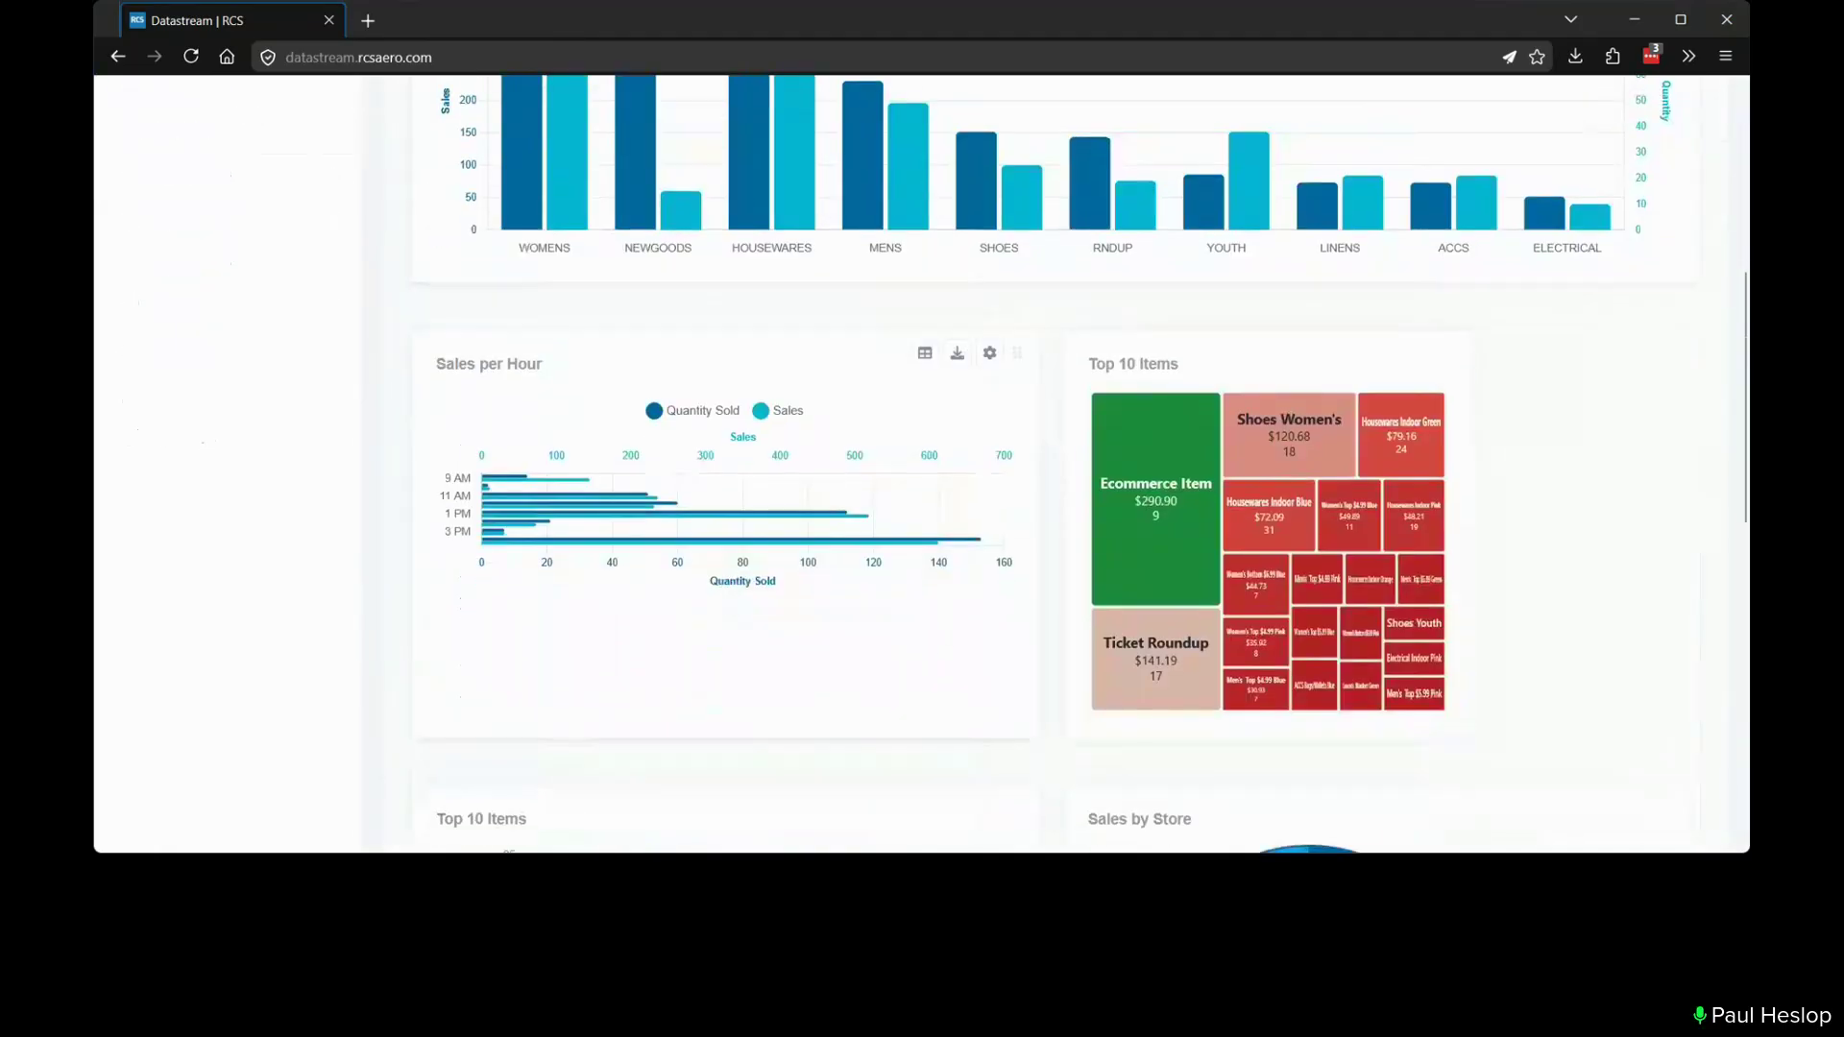
scroll(1056, 461, down, 5)
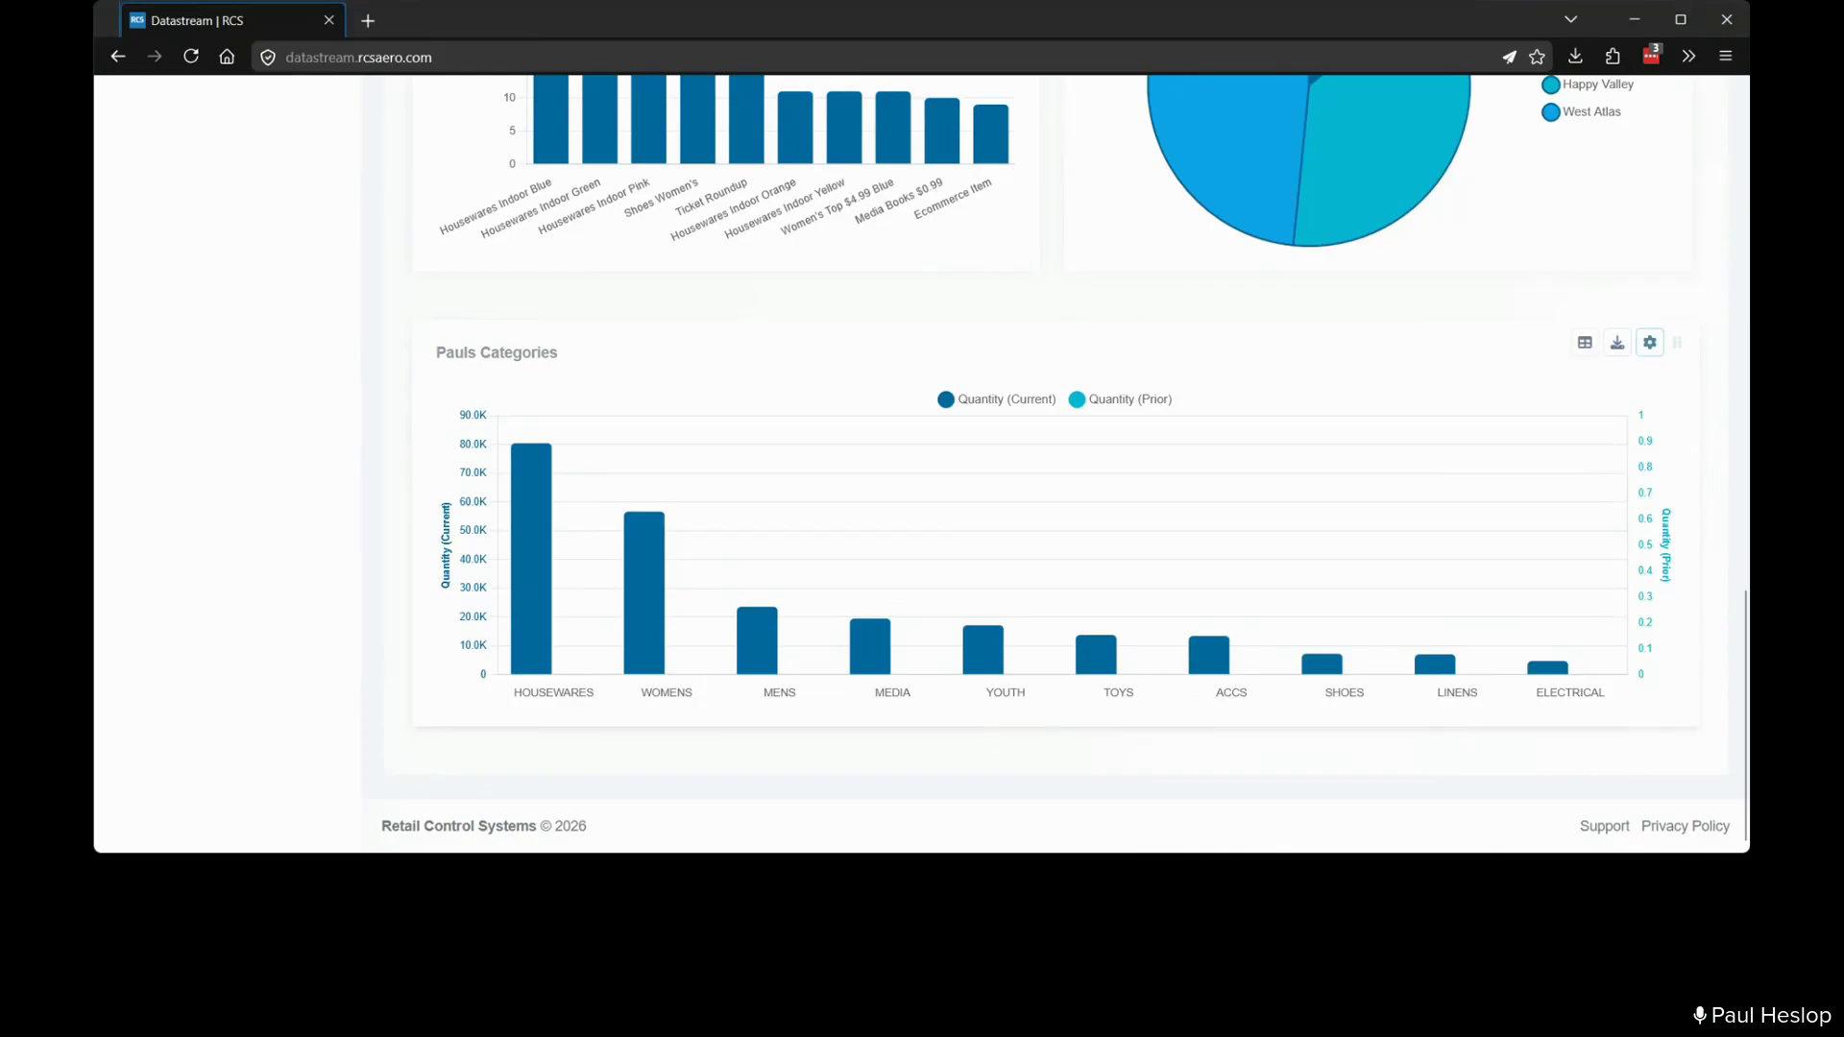
click(1649, 342)
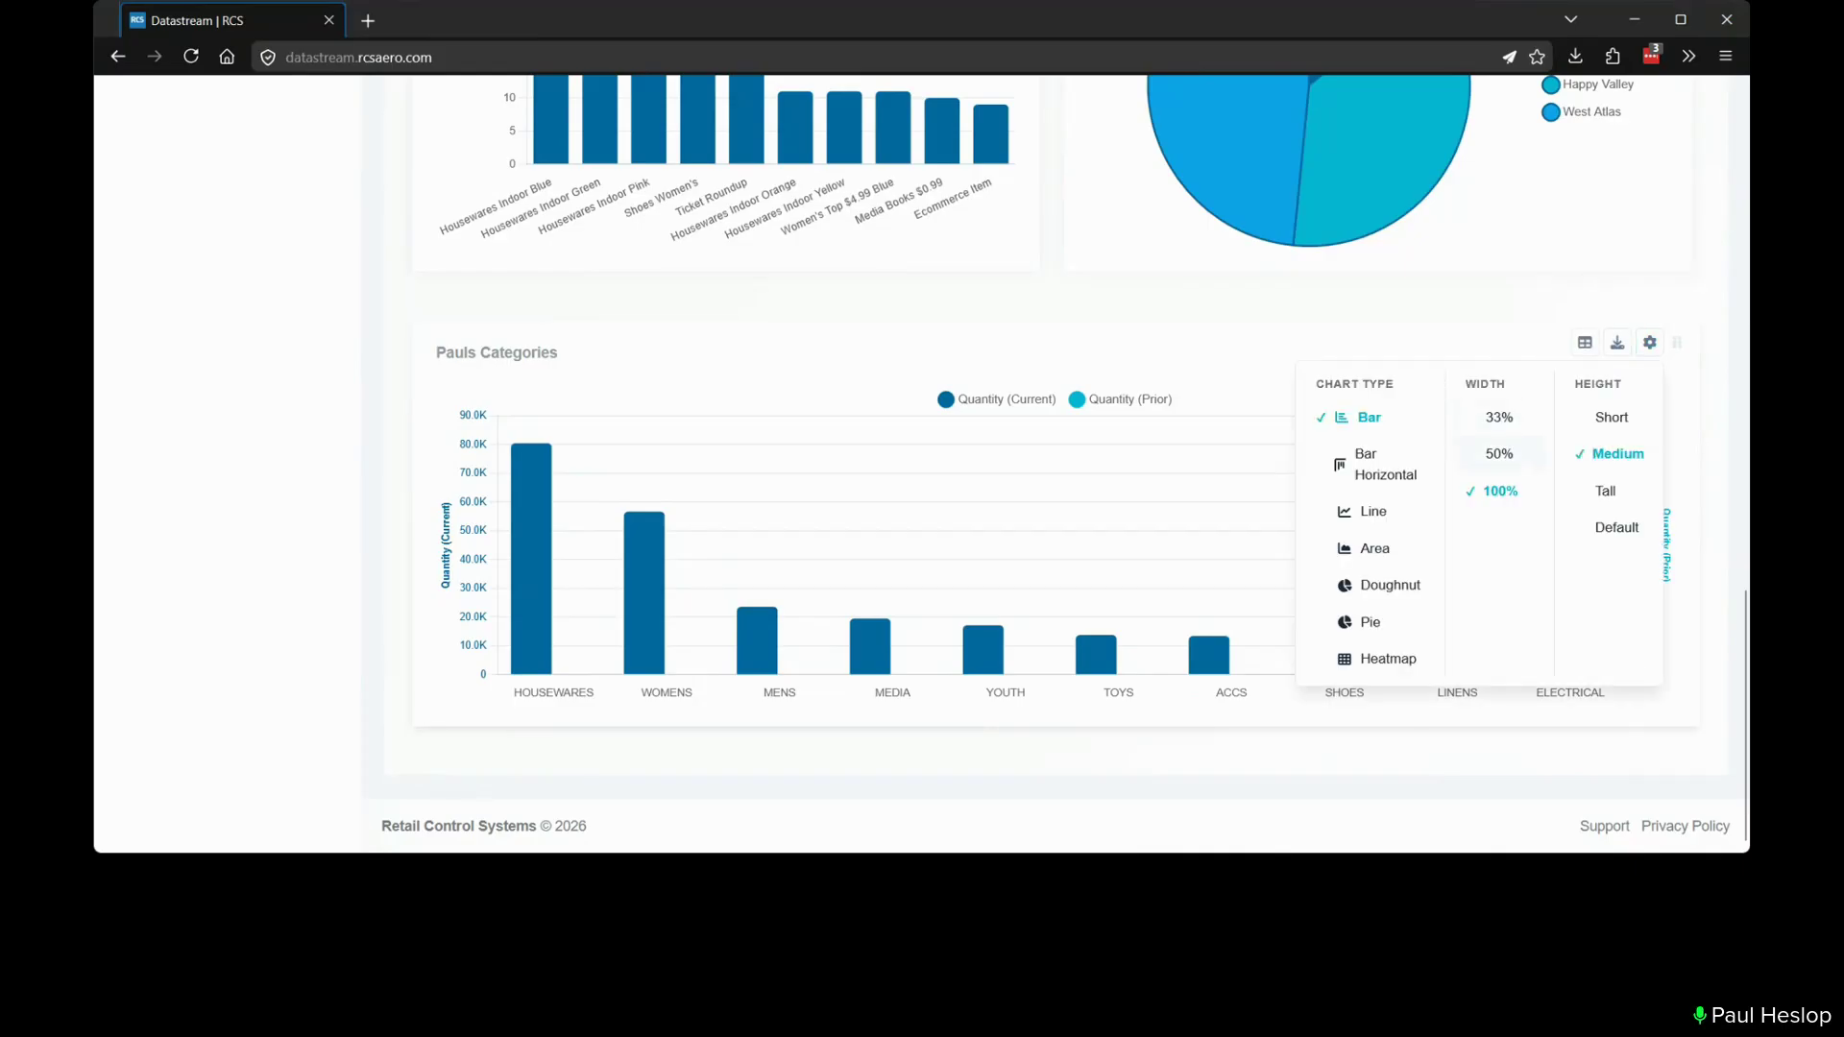
click(1499, 454)
drag(1016, 362, 1345, 211)
- Drag the categories card up to sit beside Top 10 Categories at the dashboard top
scroll(1064, 463, up, 8)
scroll(1064, 464, down, 2)
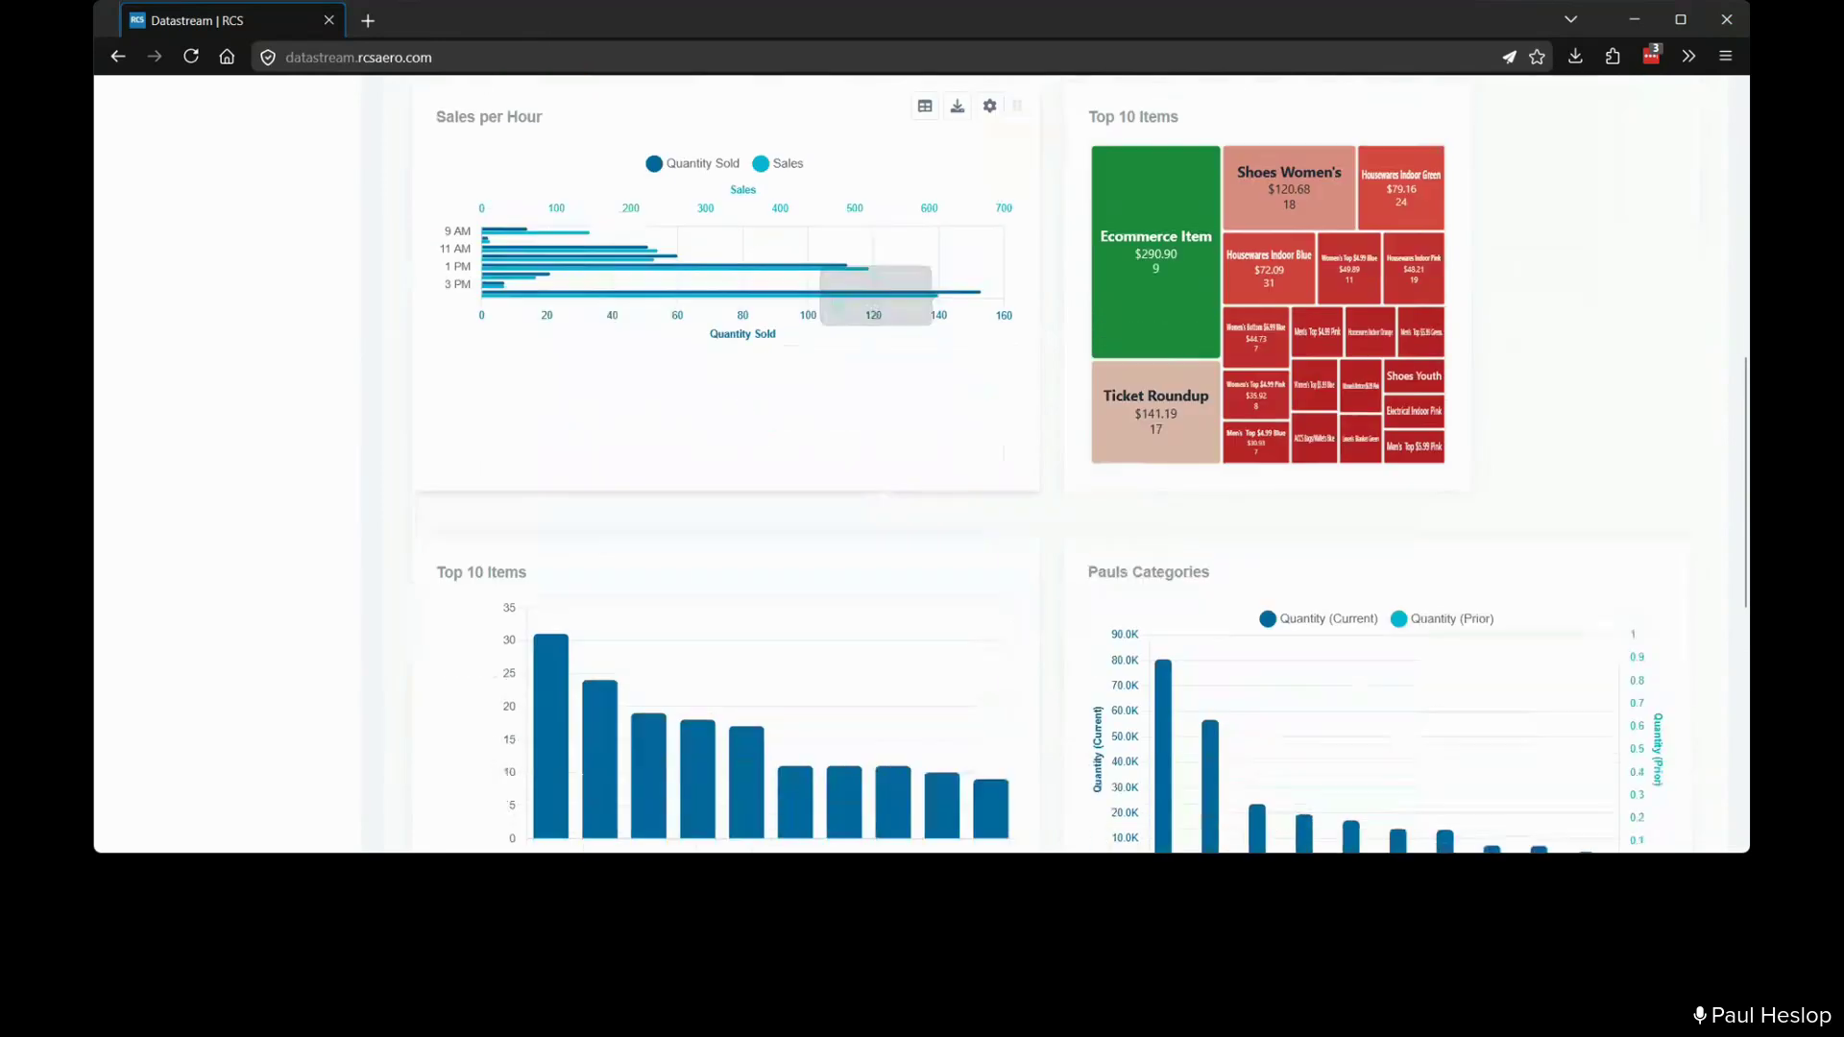
drag(1152, 555, 730, 557)
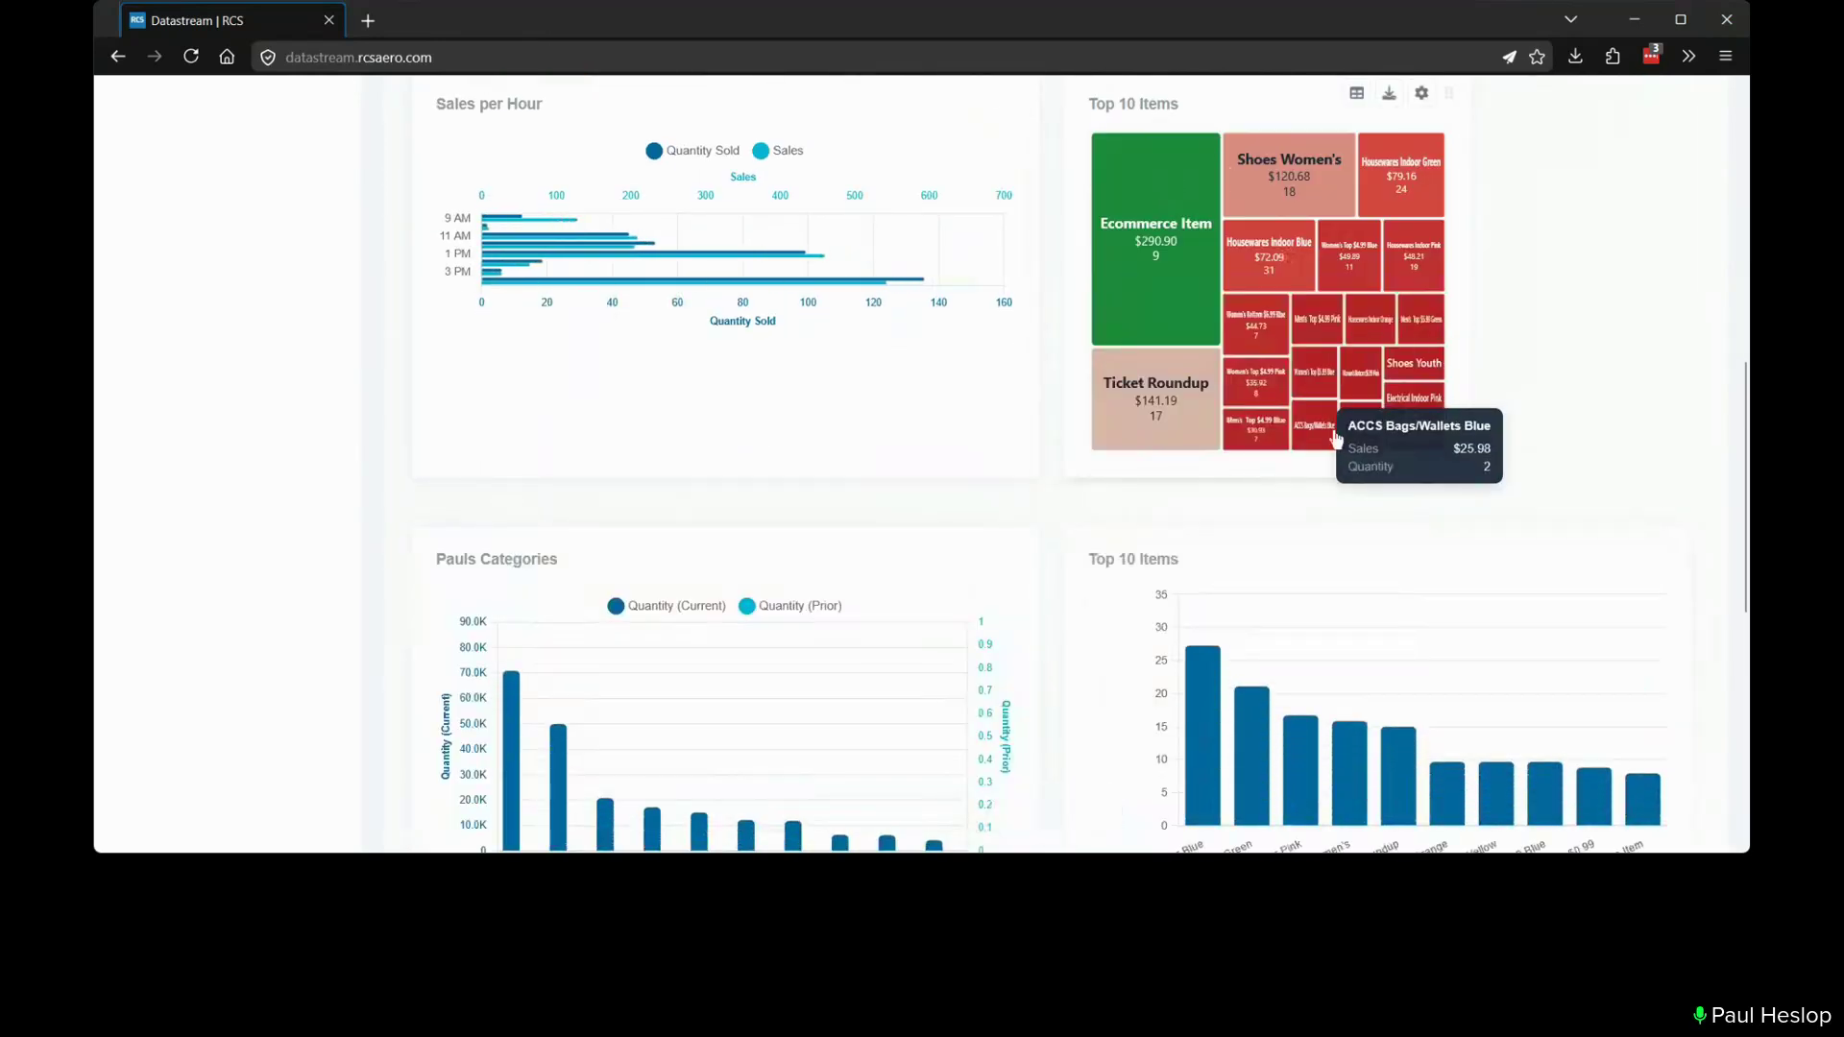
scroll(1191, 495, up, 6)
scroll(1056, 480, down, 4)
drag(437, 749, 876, 282)
scroll(1105, 480, up, 5)
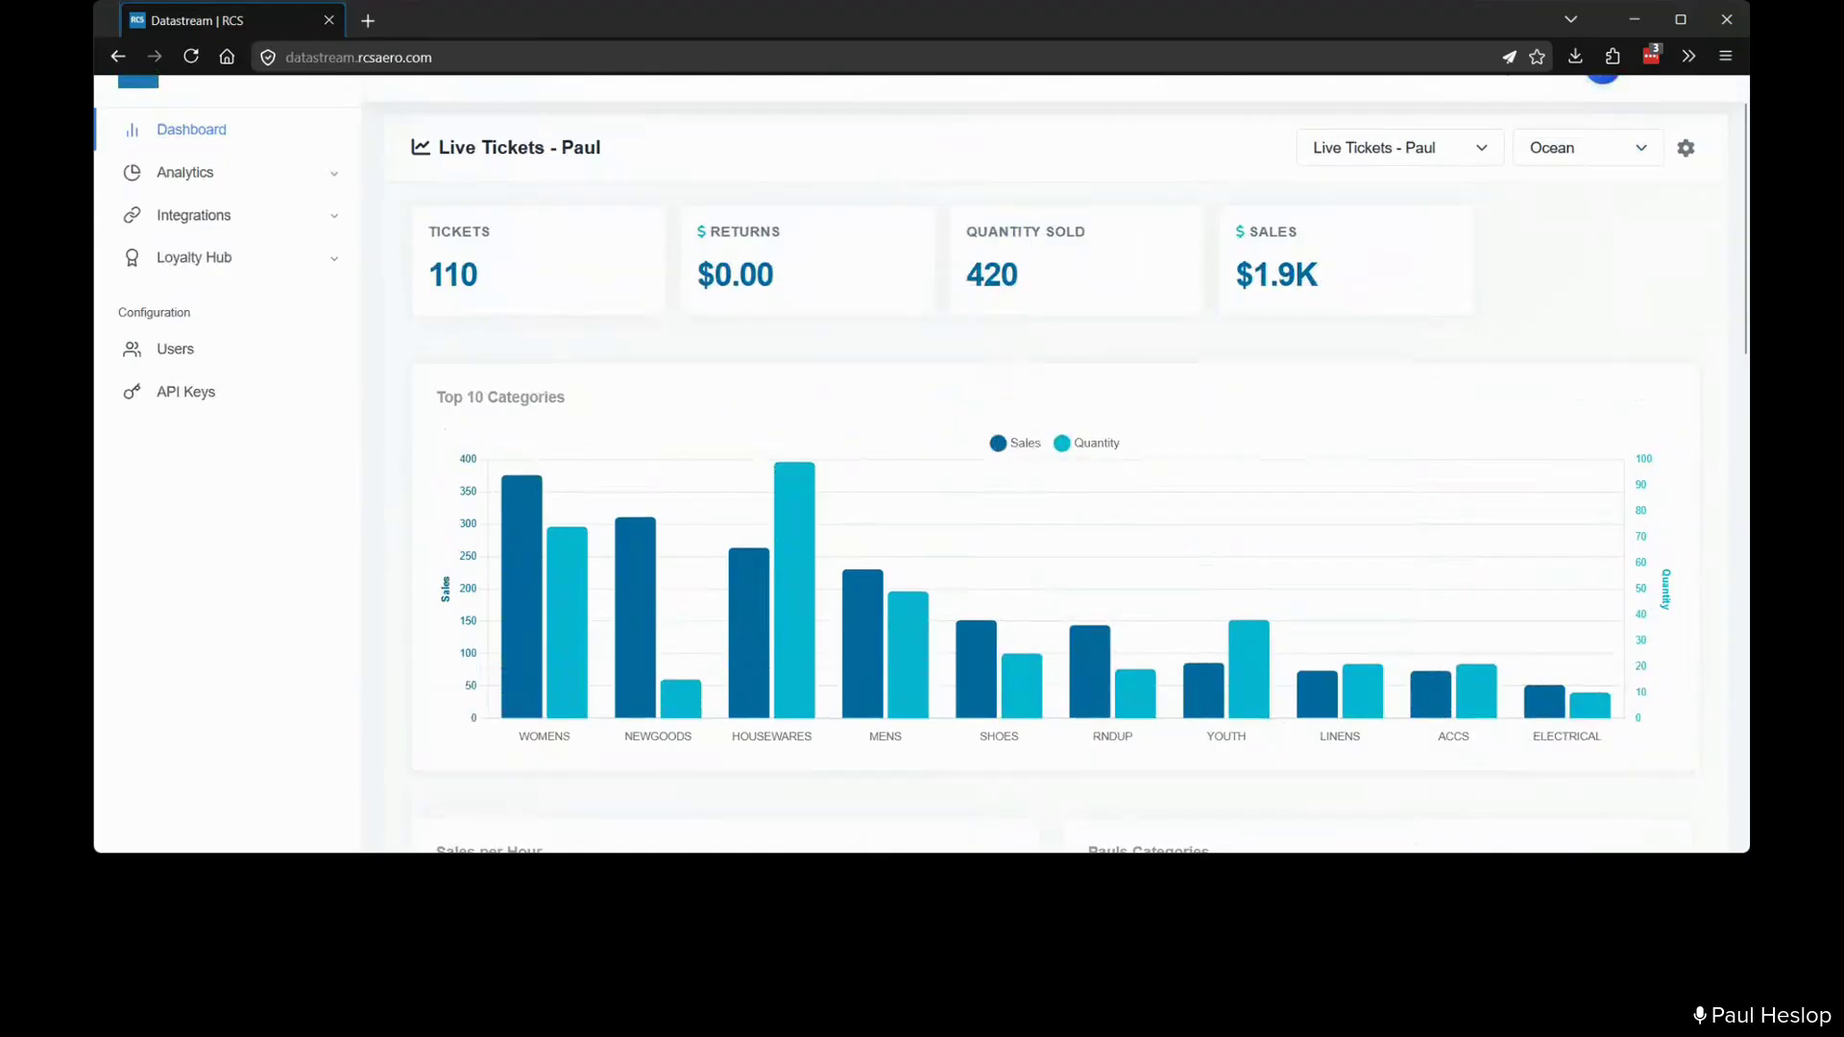
scroll(1099, 672, down, 1)
drag(1093, 745, 826, 306)
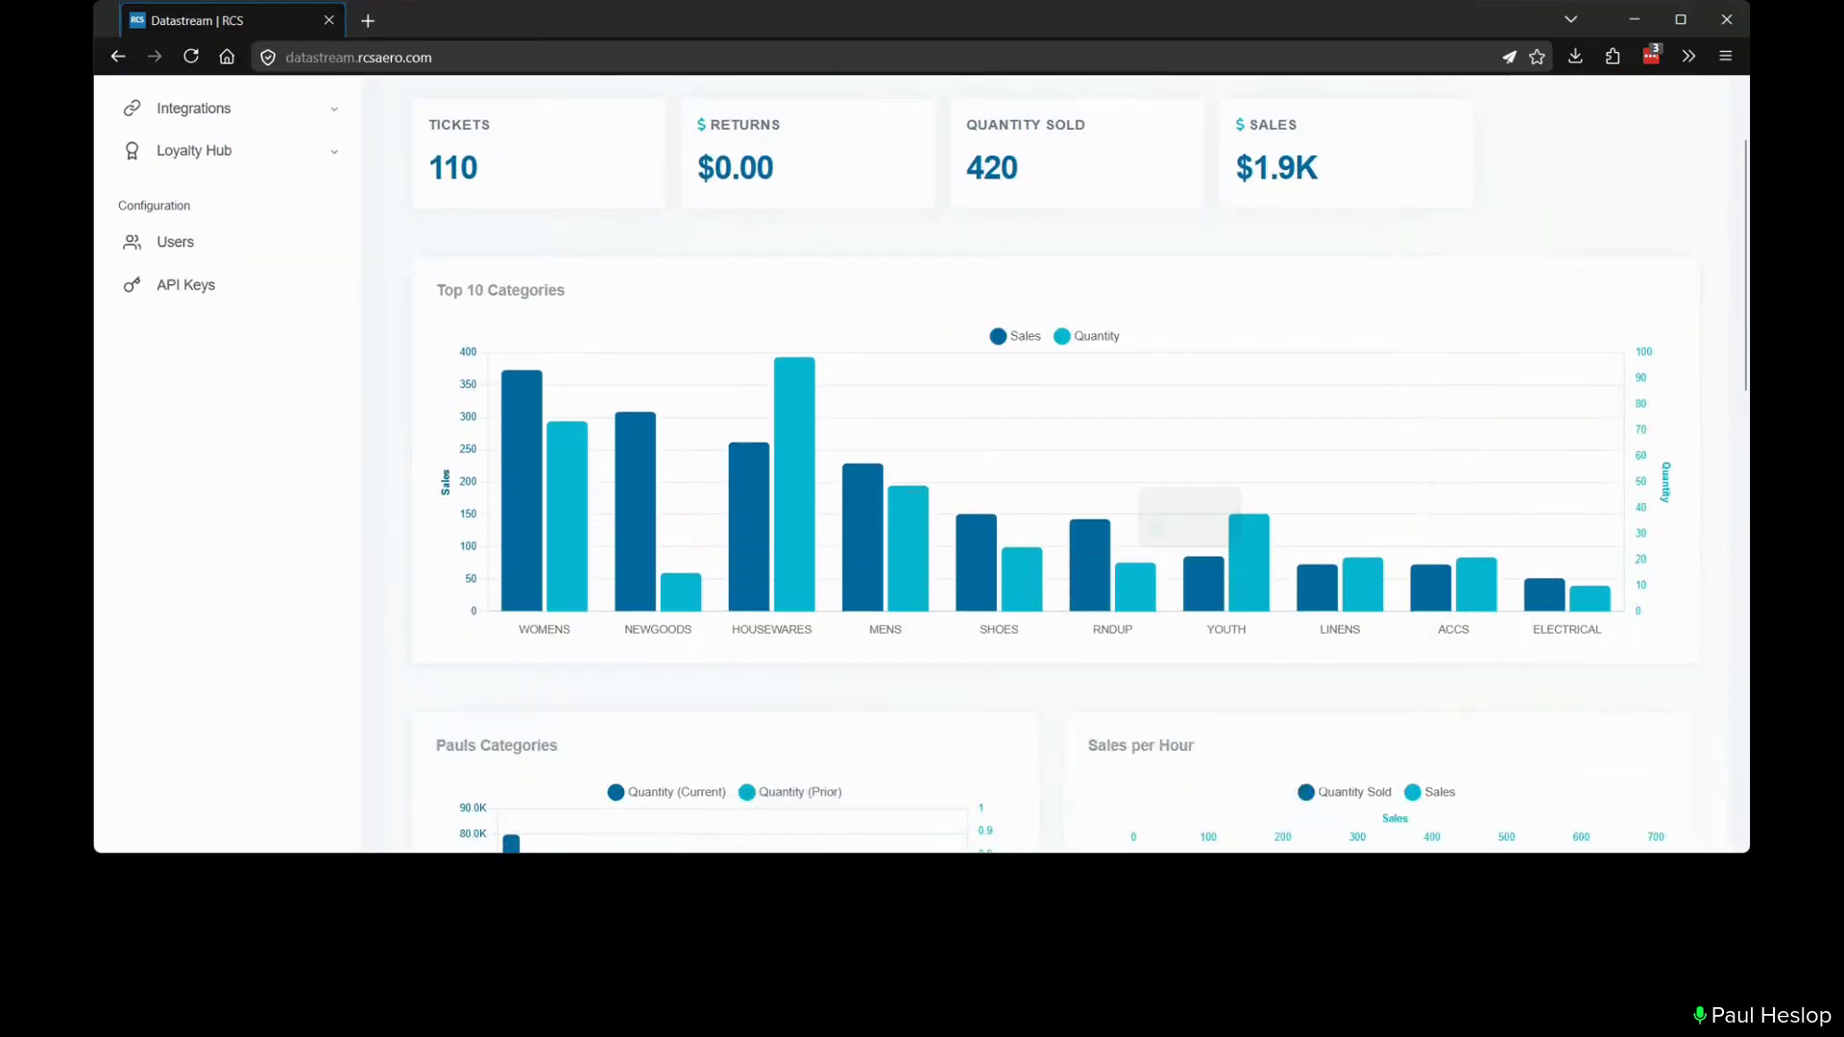
- Set Top 10 Categories to 50% width and reload the page to check the layout persists
click(1642, 279)
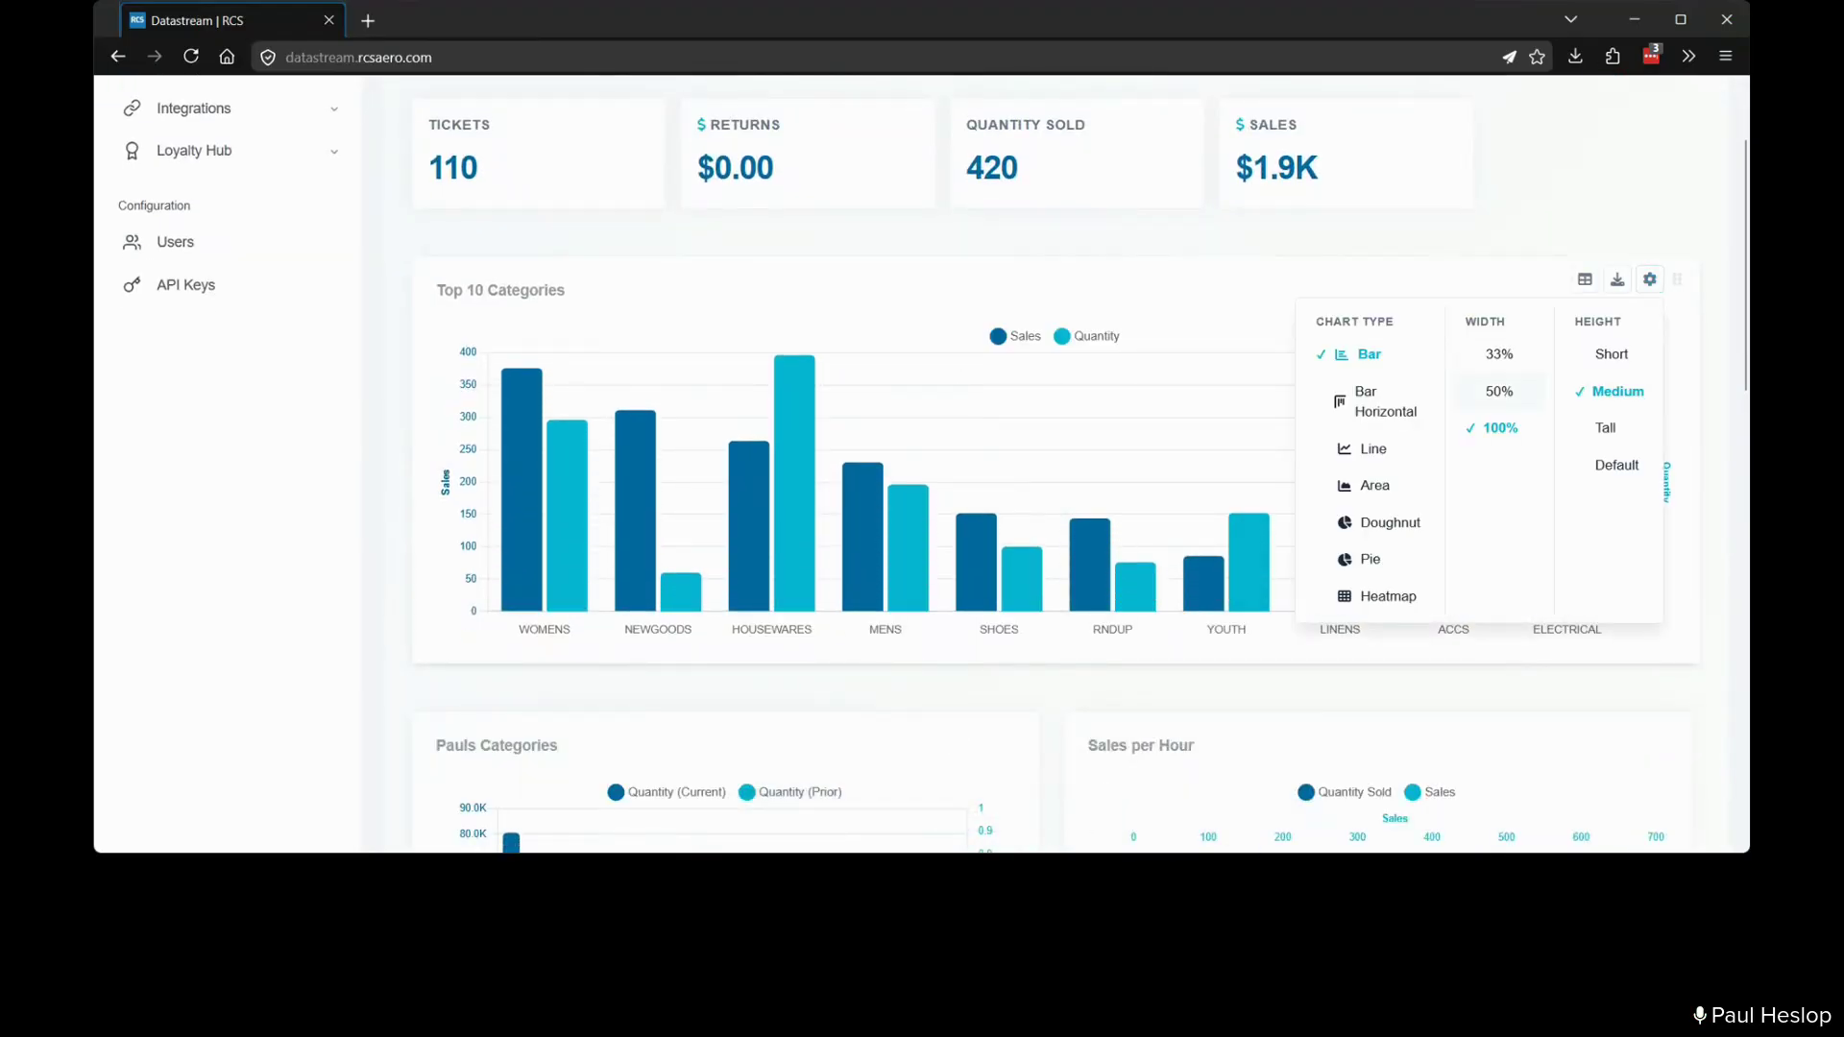
click(1502, 391)
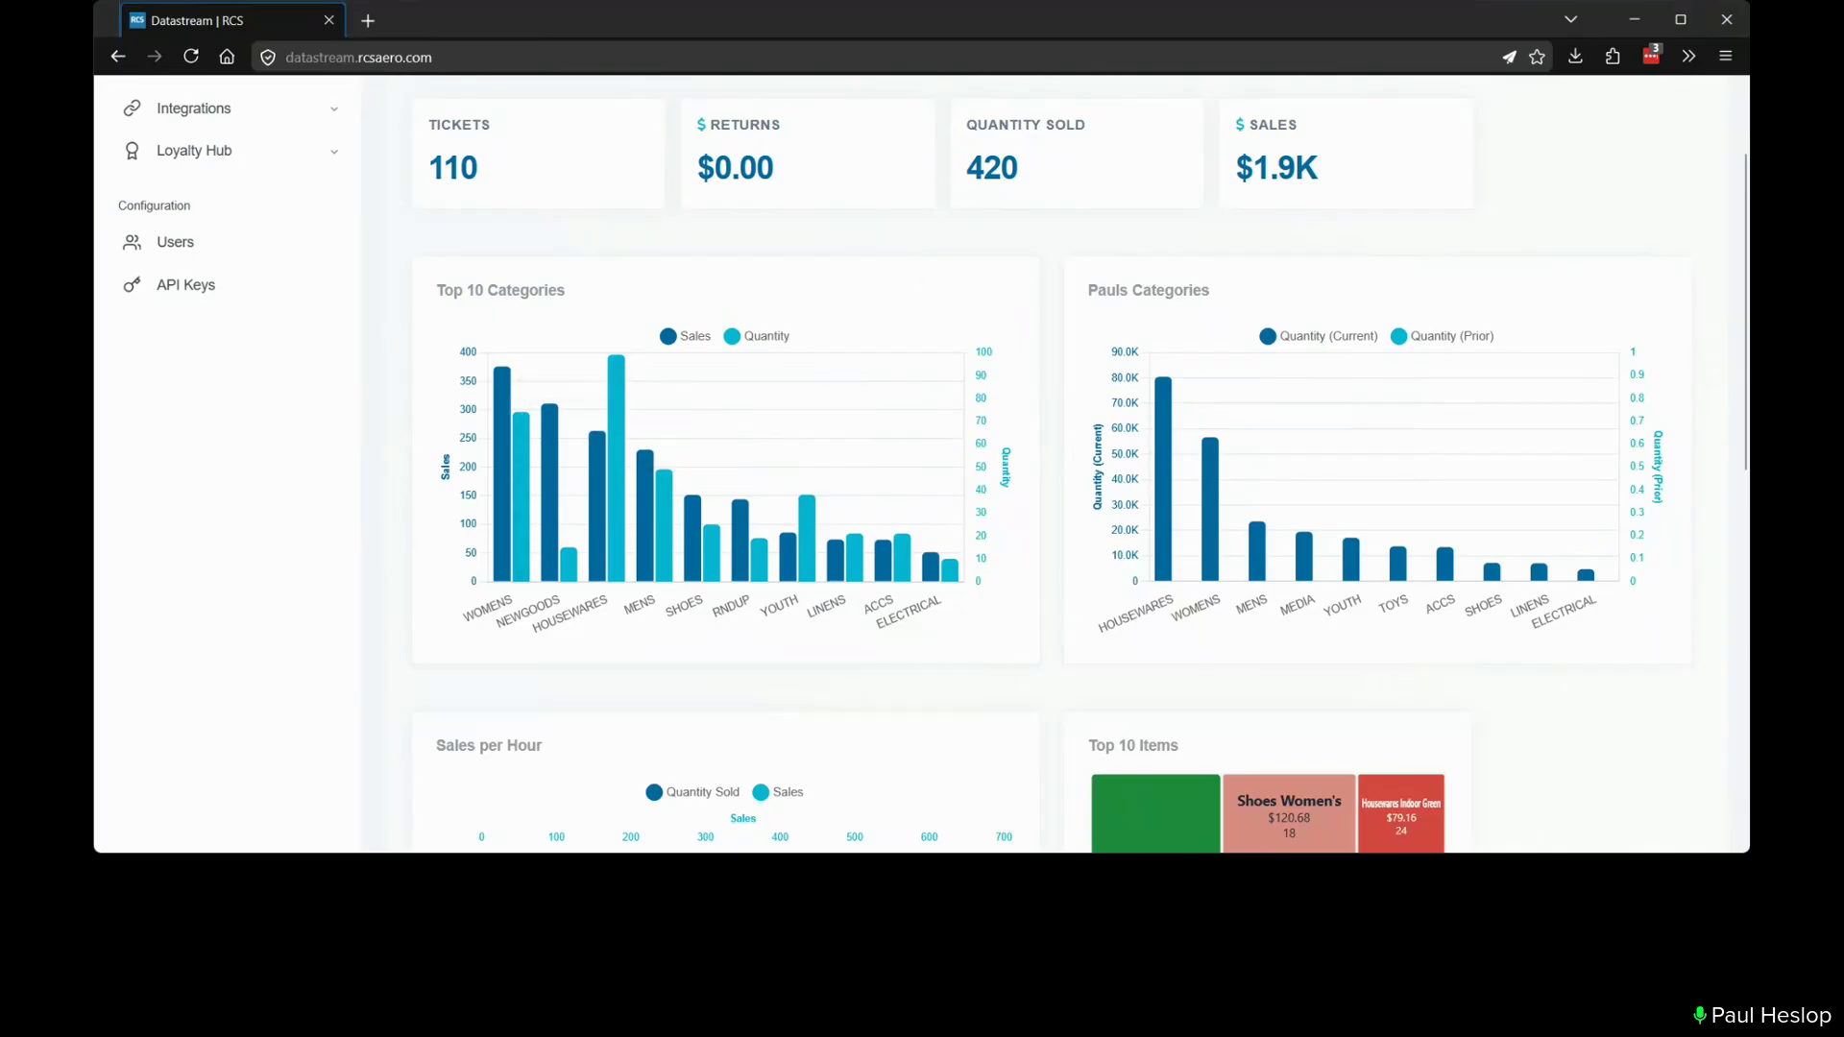
scroll(922, 460, up, 2)
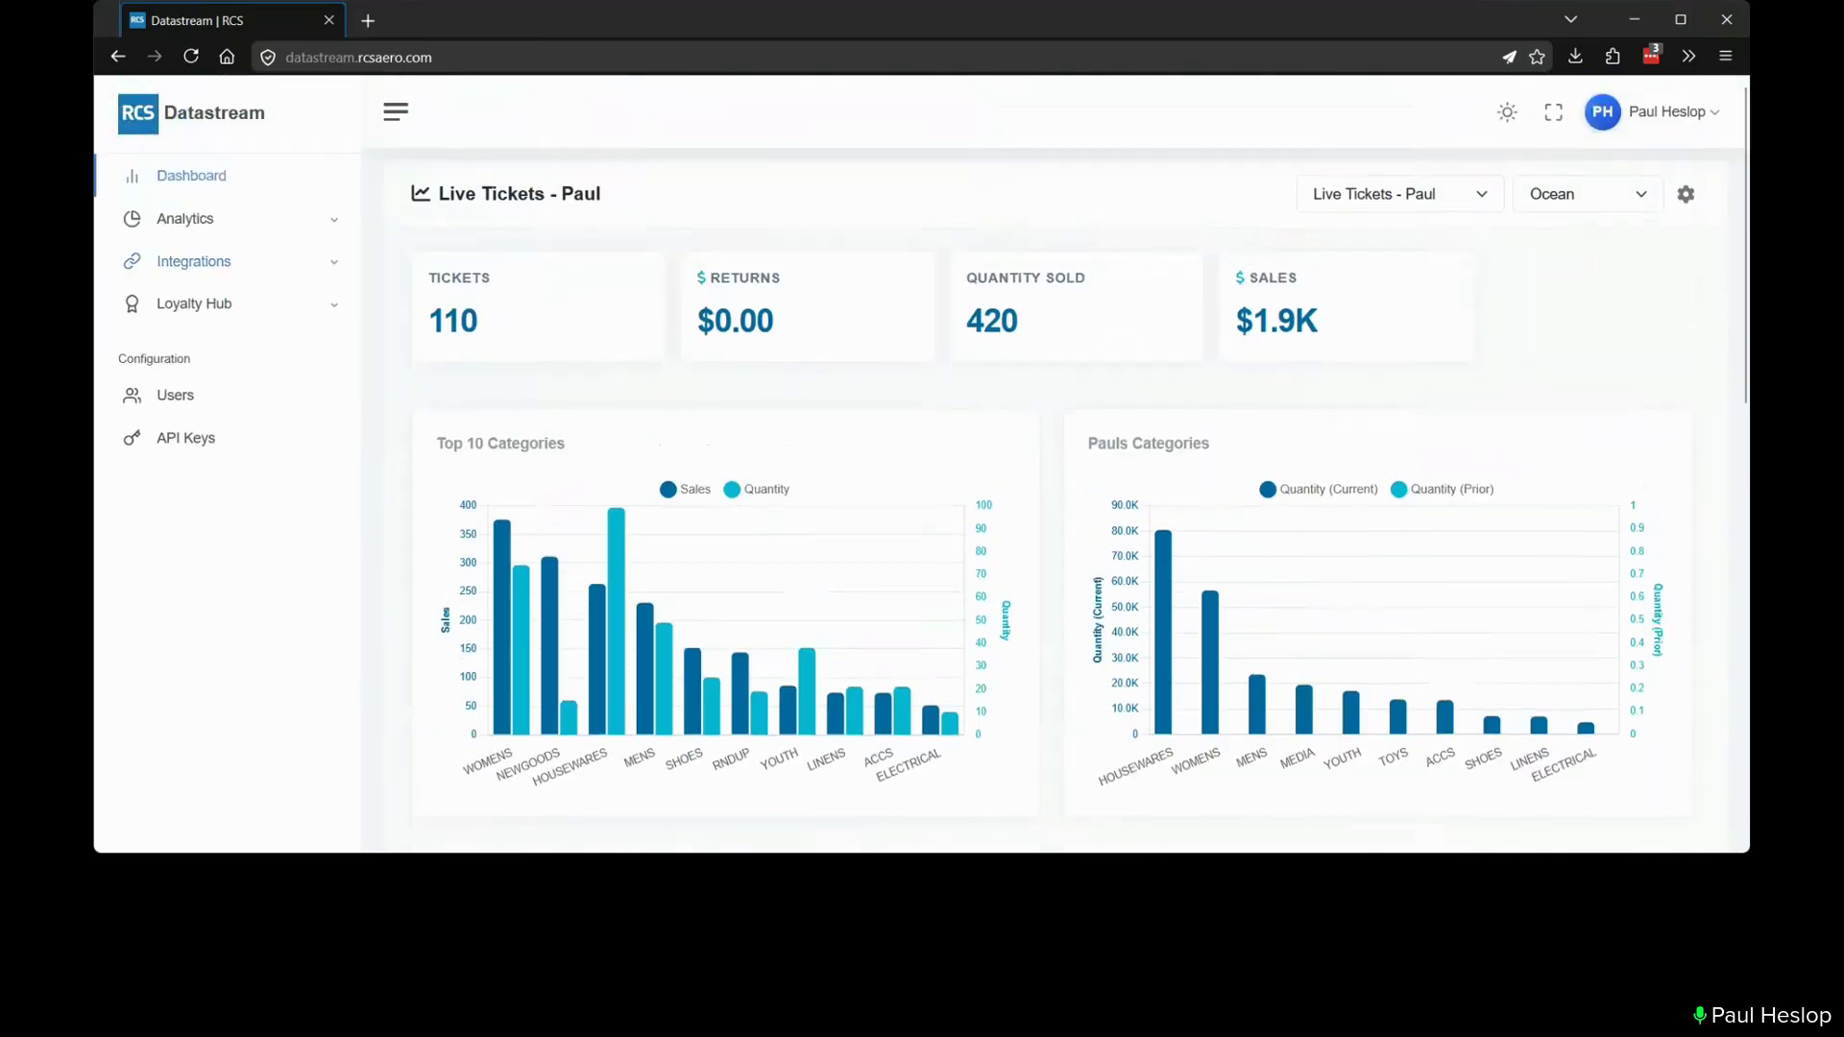
click(190, 56)
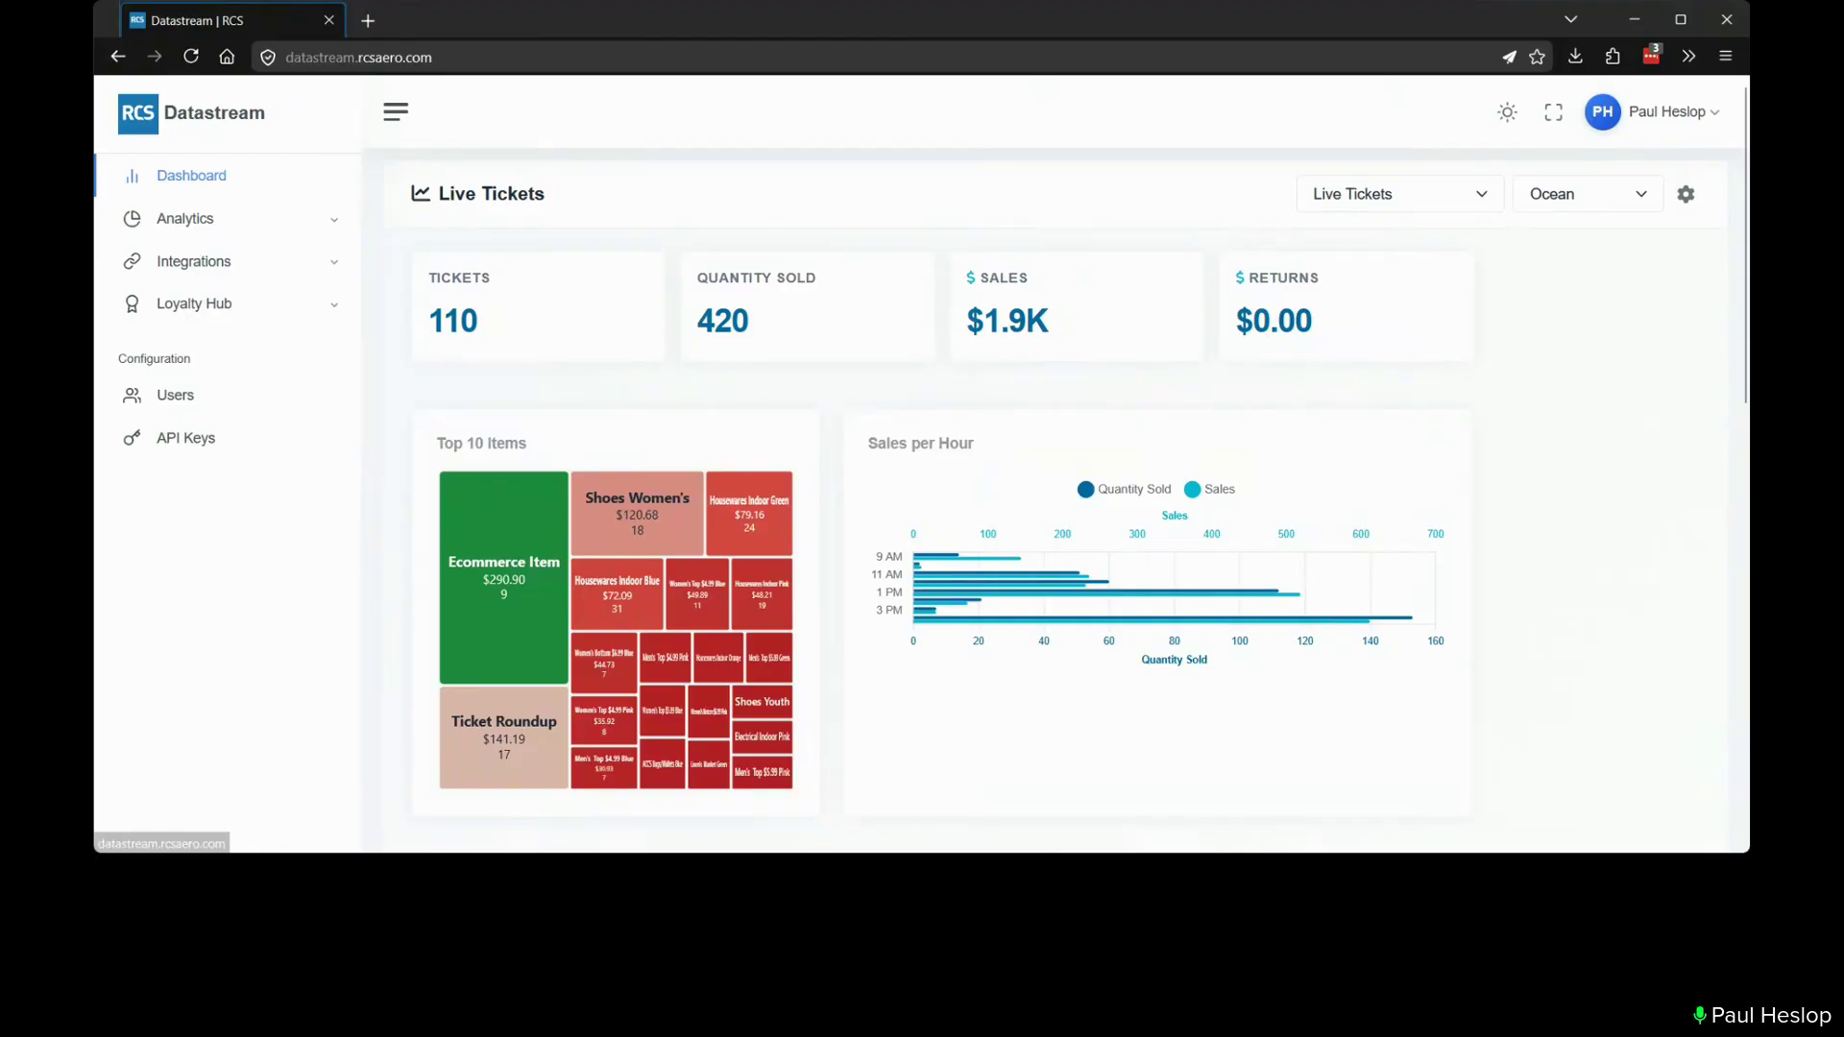
- Return to the personal Live Tickets dashboard, then open the Report Queue under Analytics > Reports
click(1400, 194)
click(1367, 373)
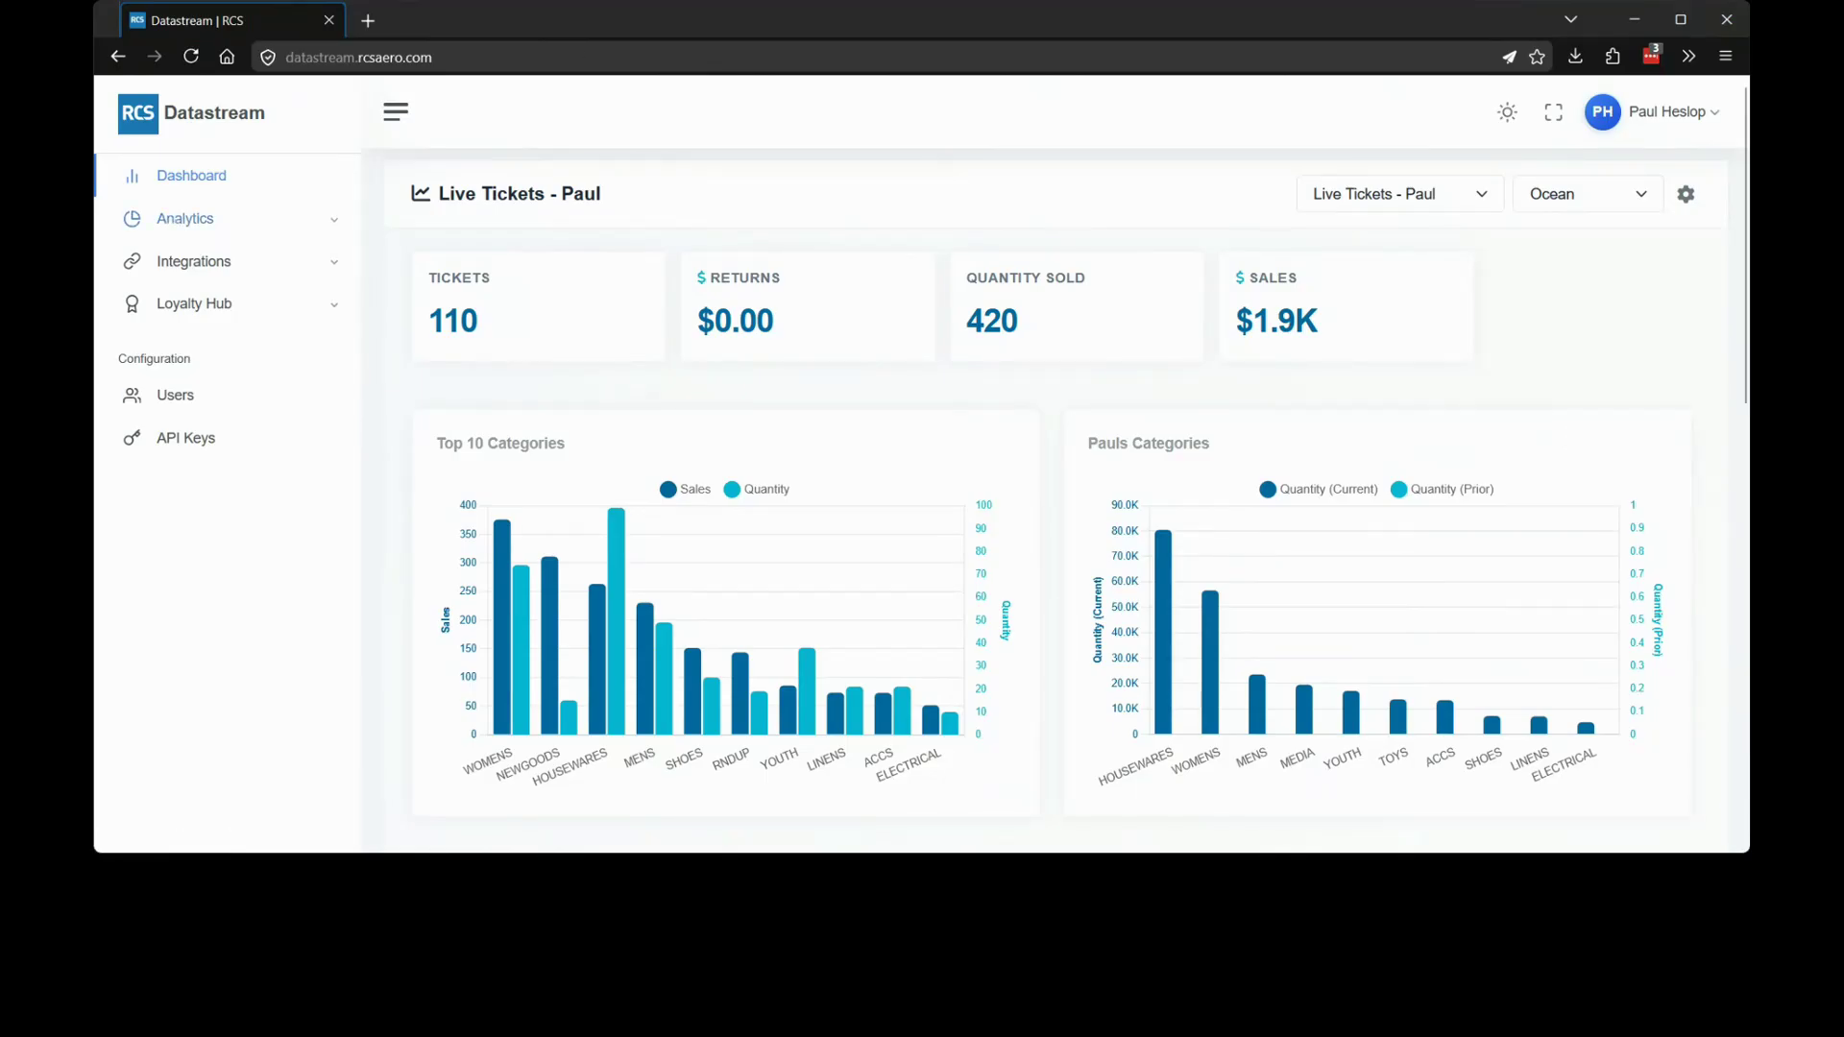
click(185, 218)
click(182, 298)
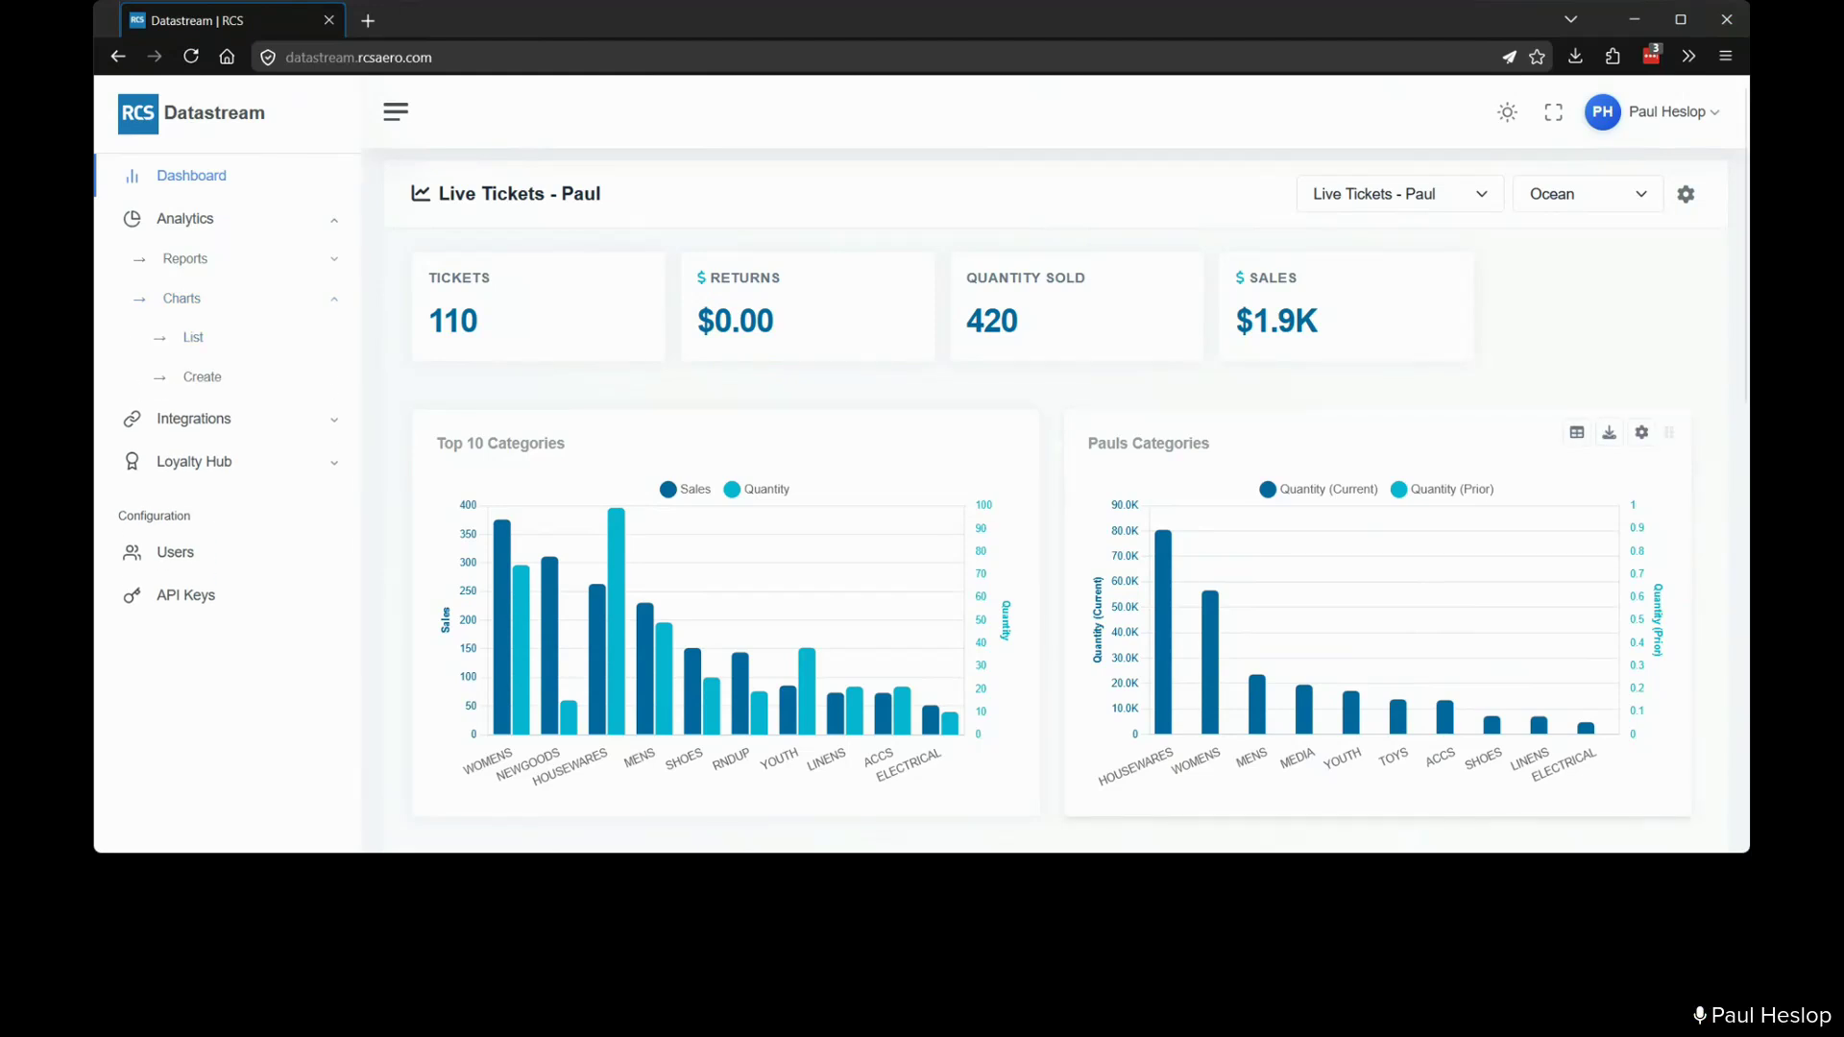
click(185, 259)
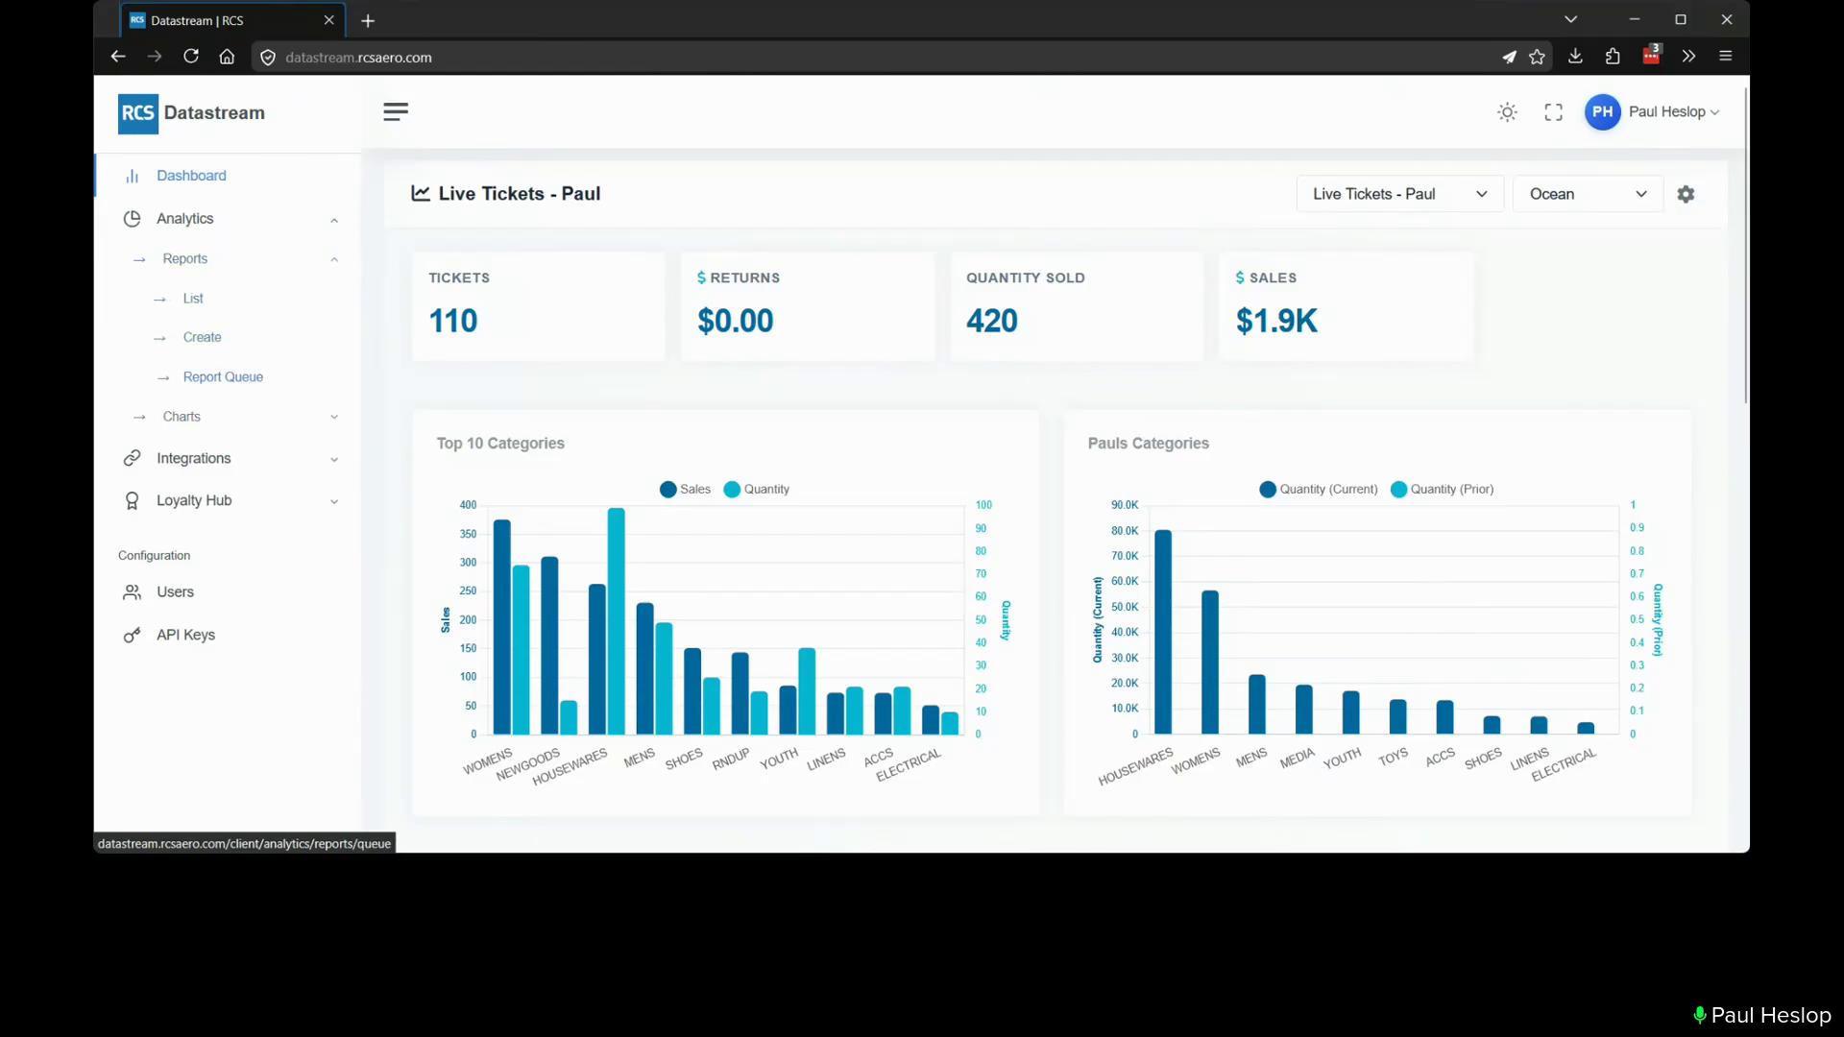
click(222, 376)
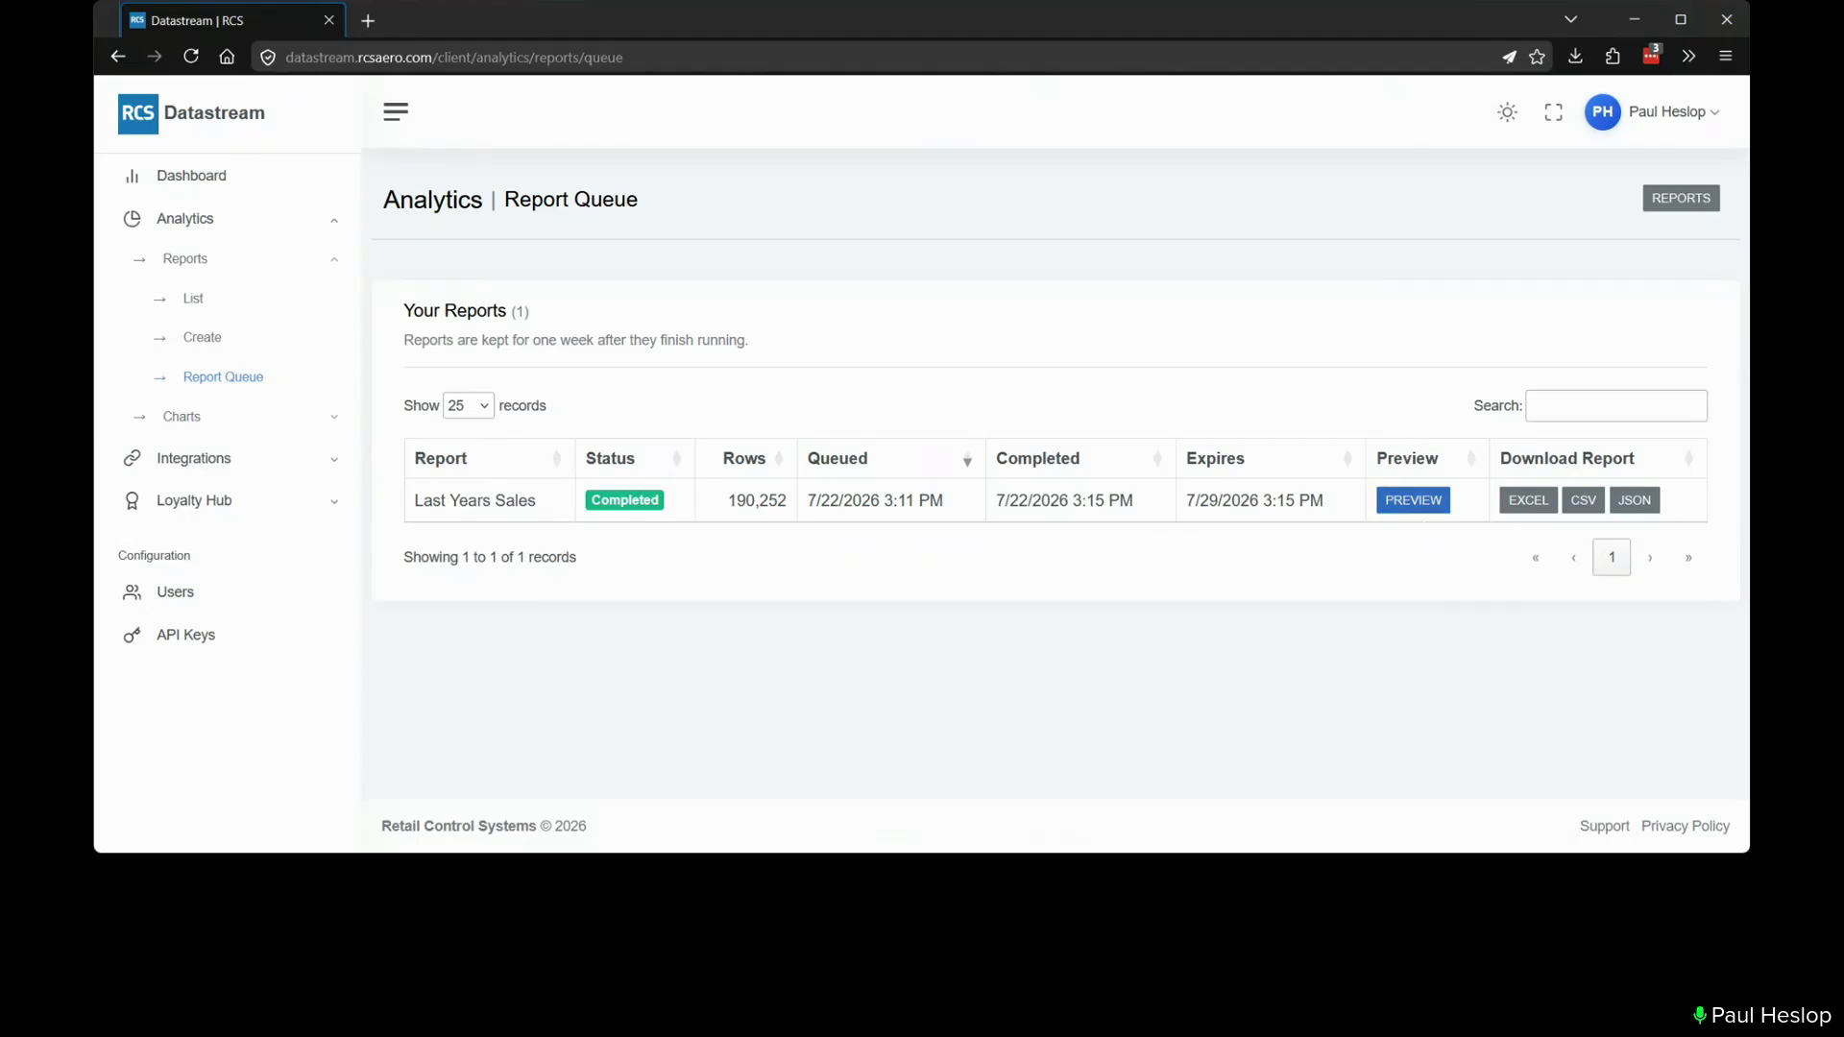
click(1412, 500)
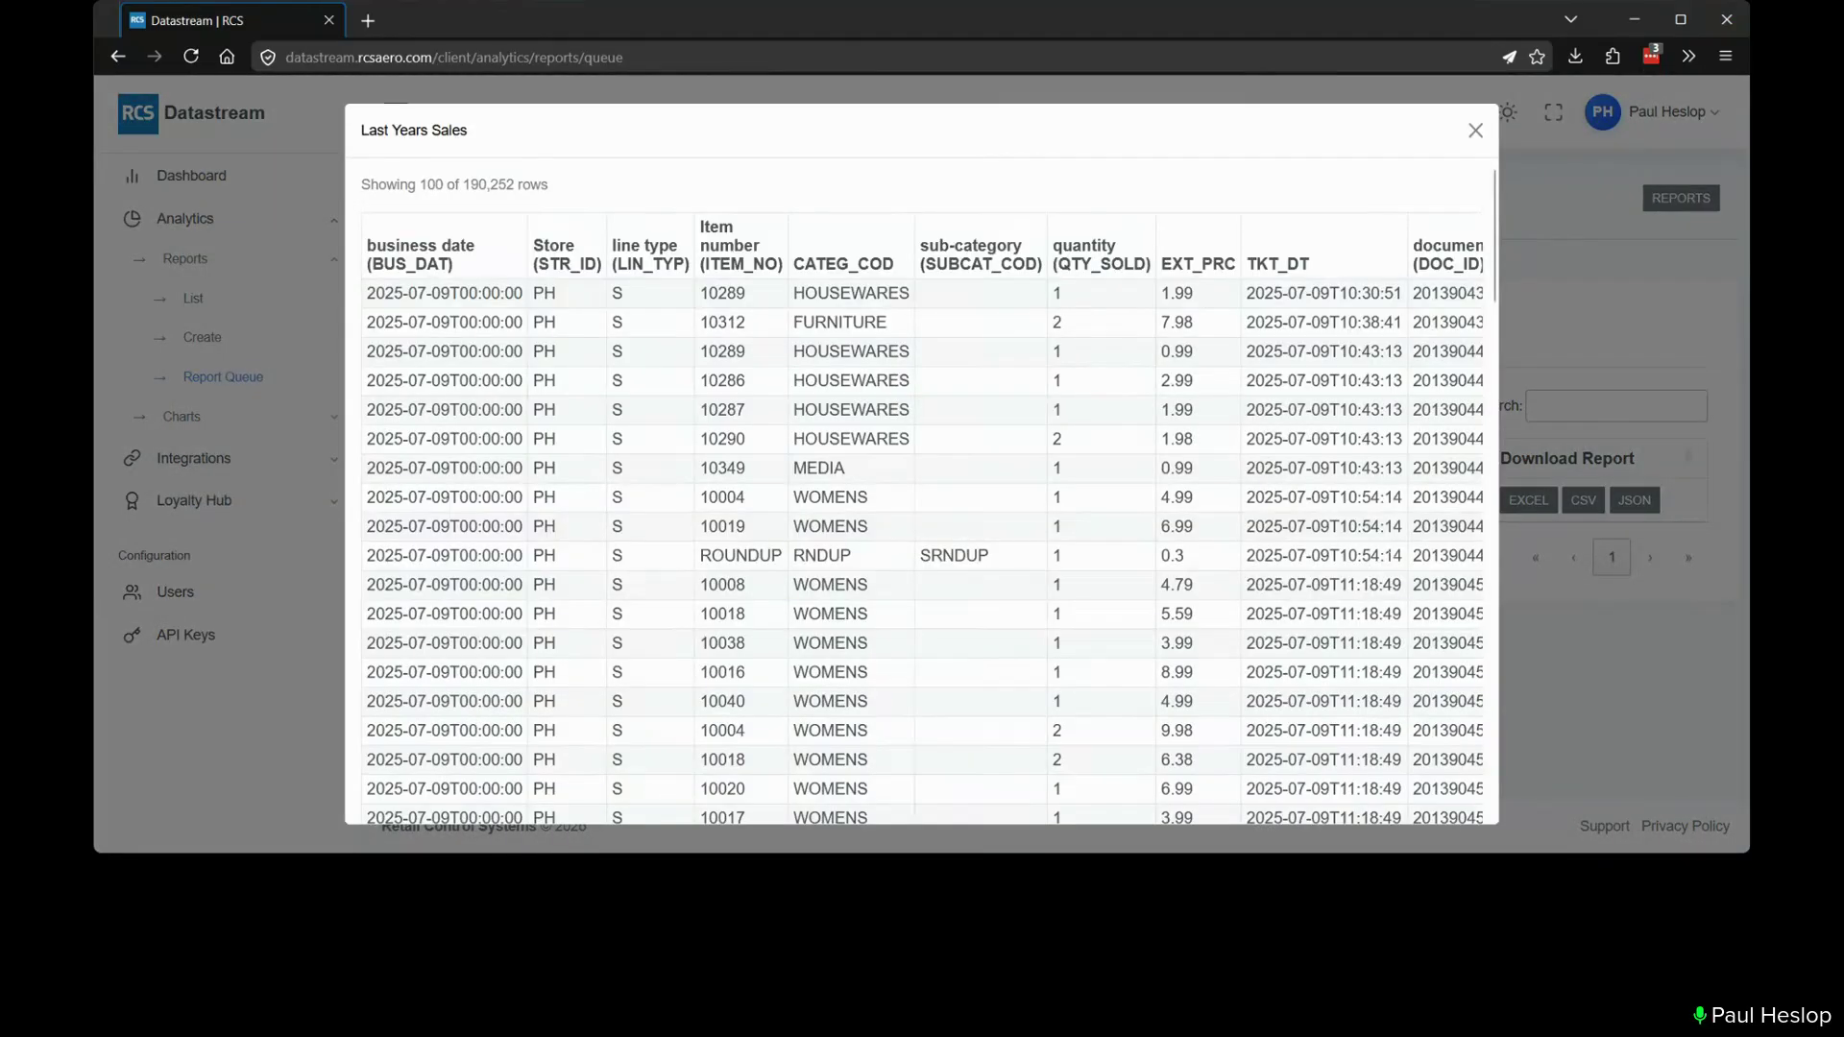
scroll(921, 490, down, 15)
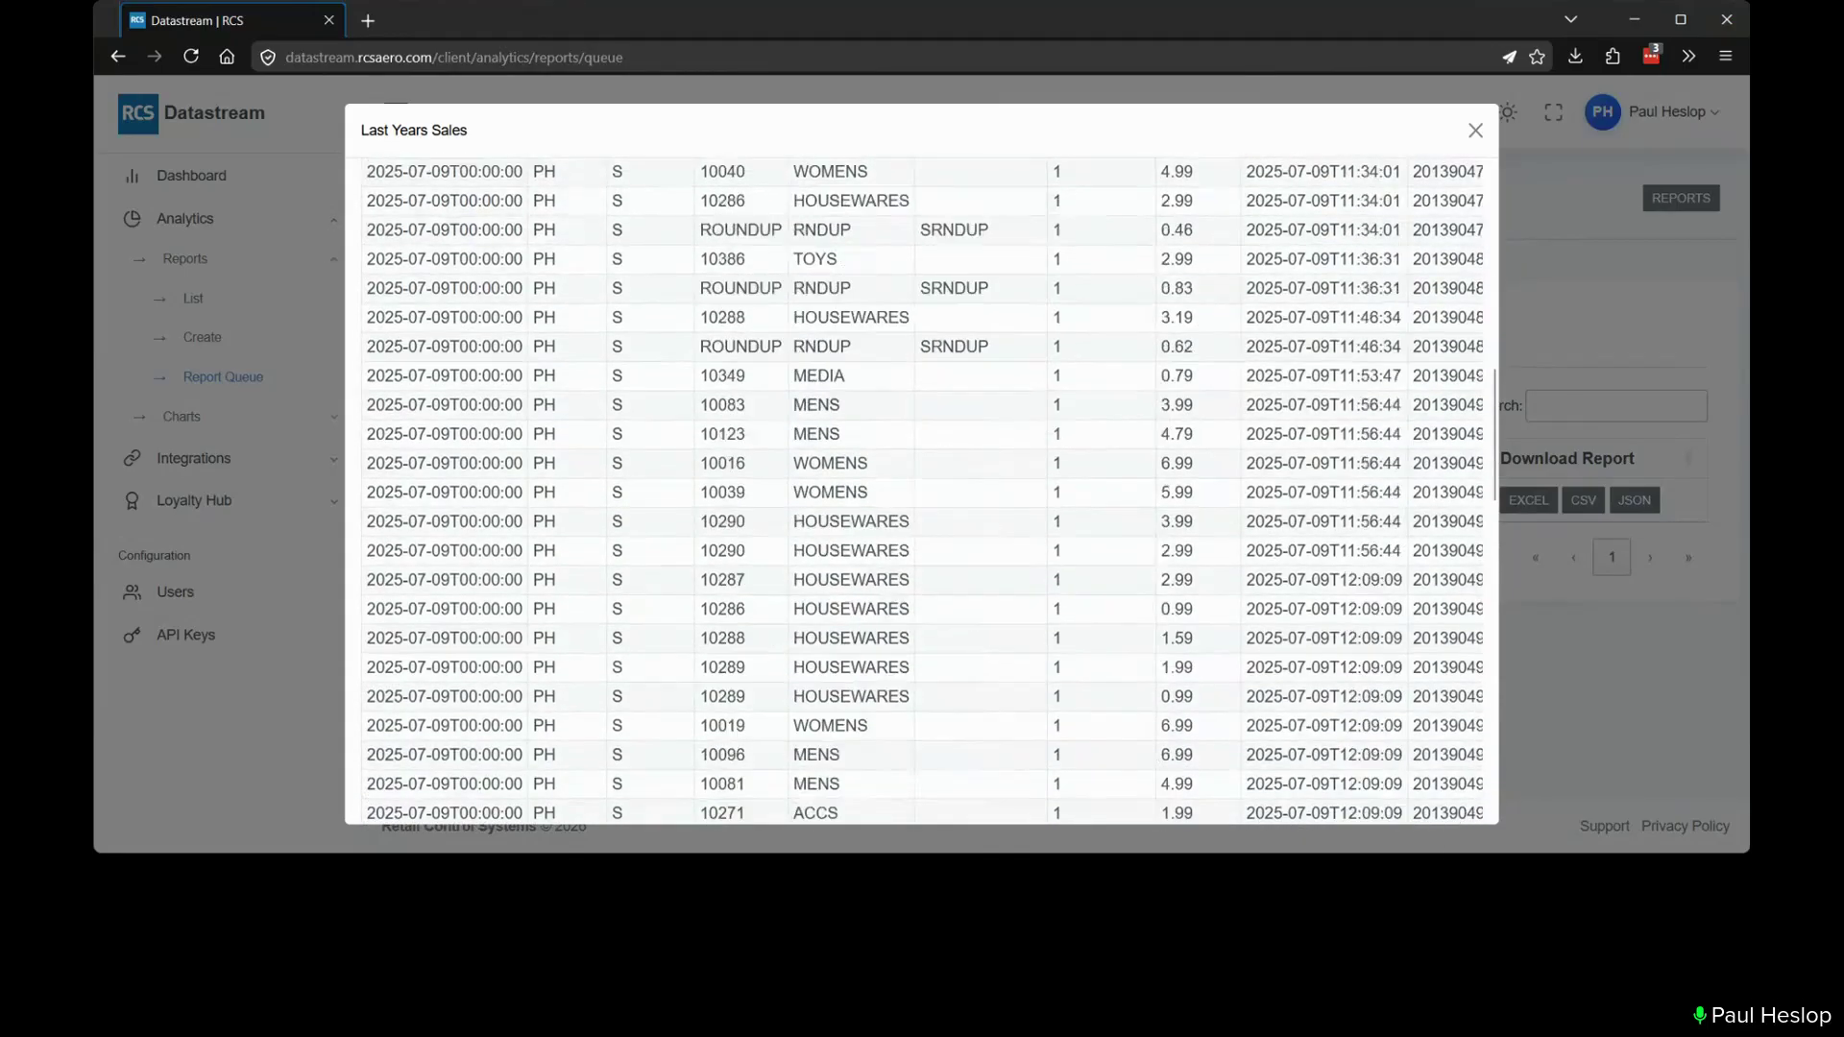
scroll(921, 490, up, 20)
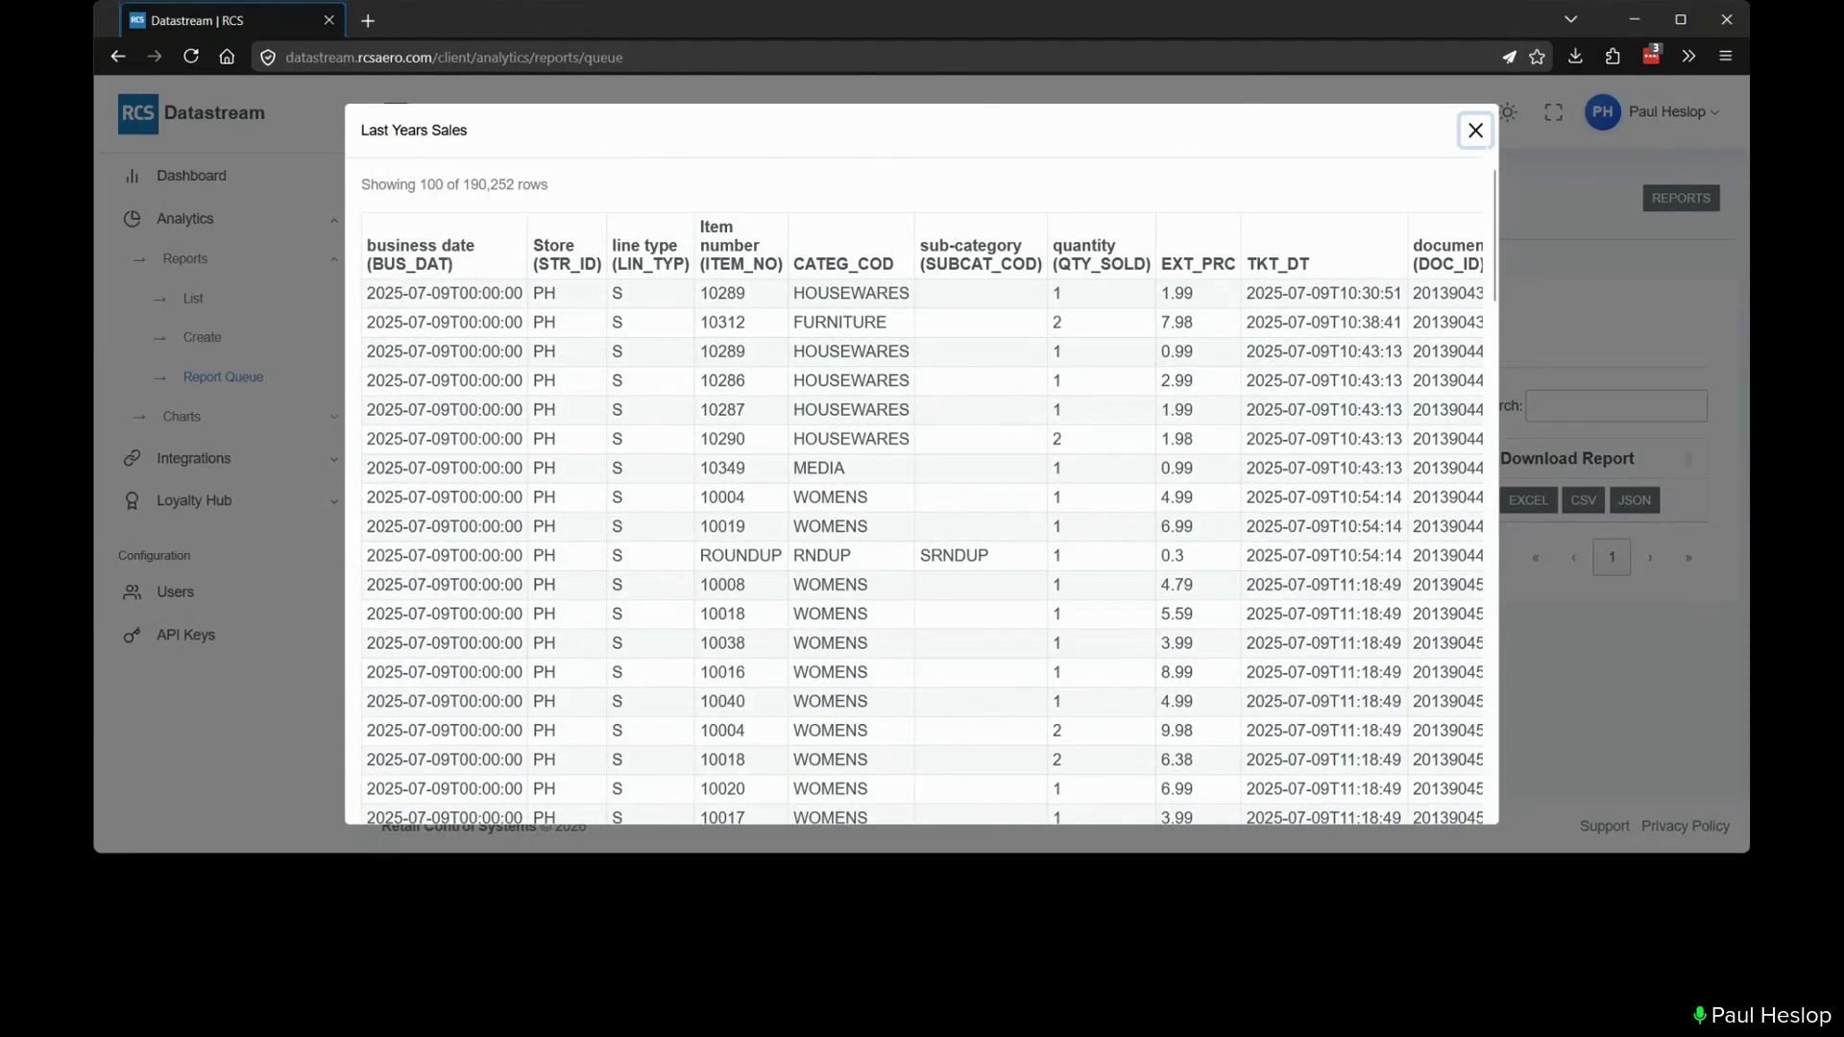
click(1475, 130)
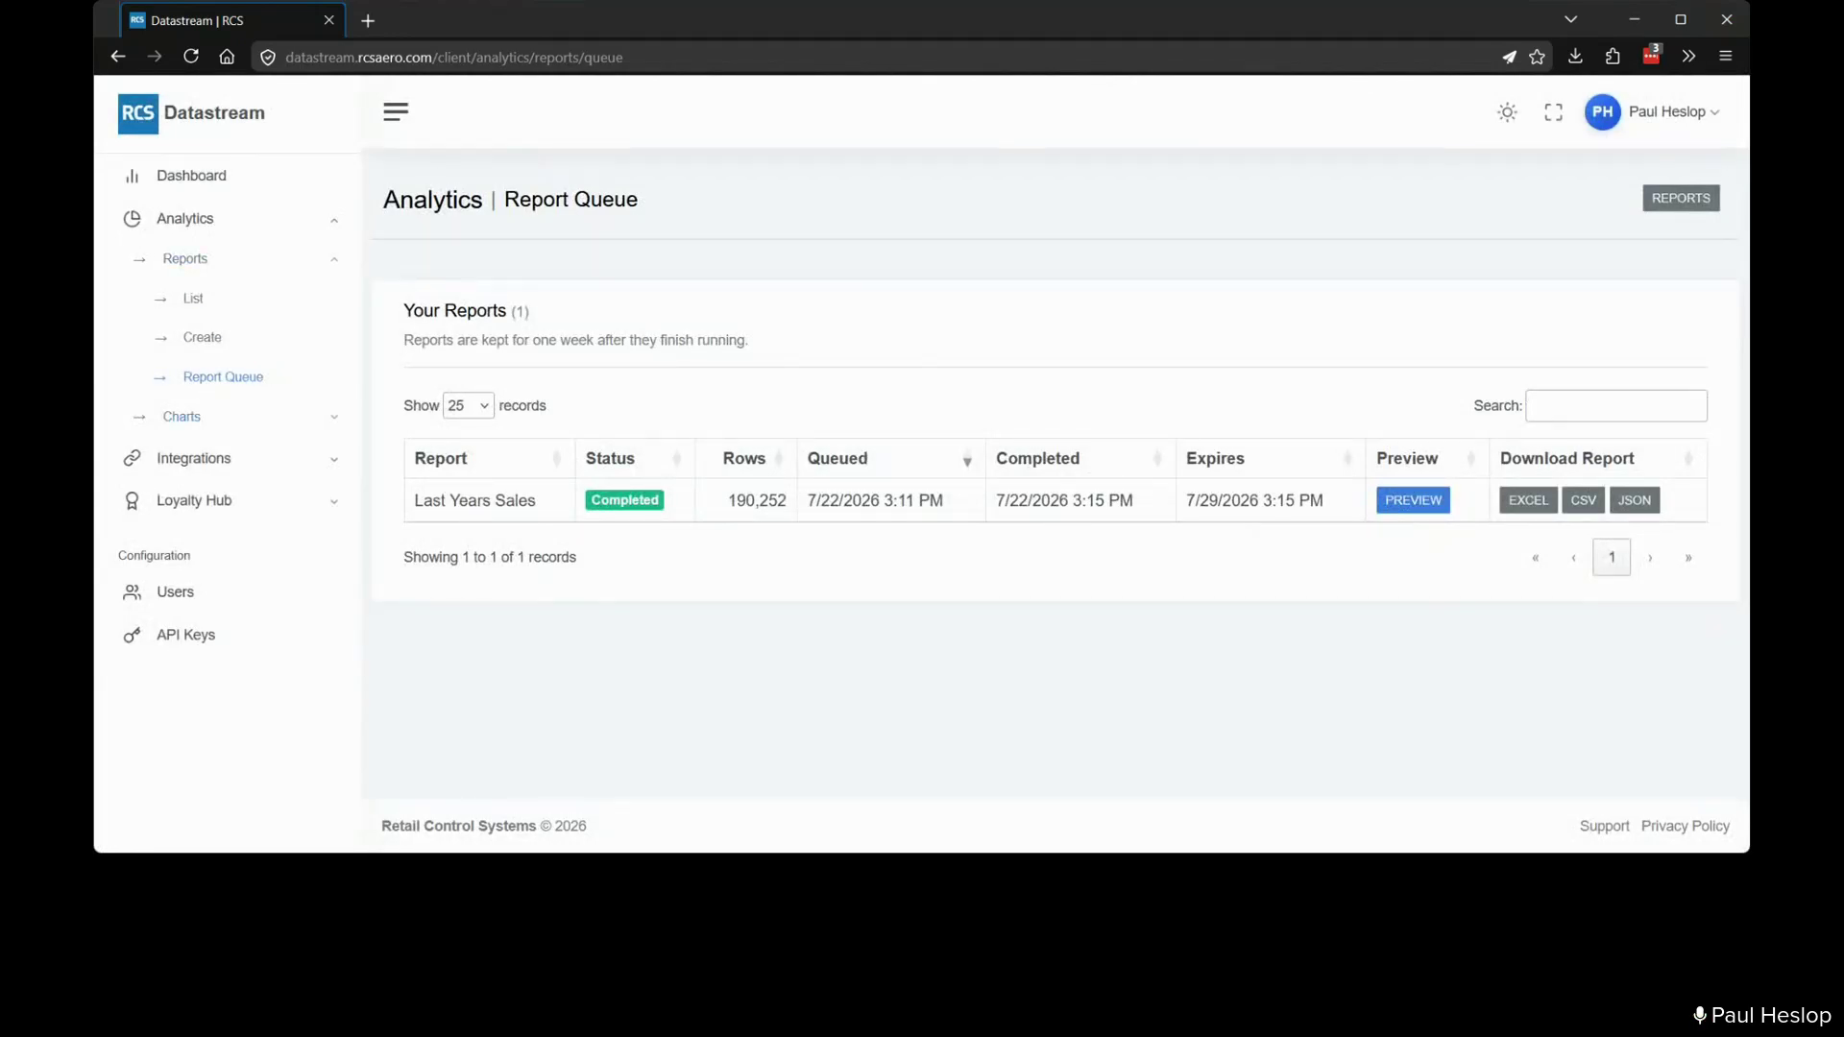
- Collapse and re-expand the Analytics, Reports and Charts sections in the sidebar navigation
click(182, 416)
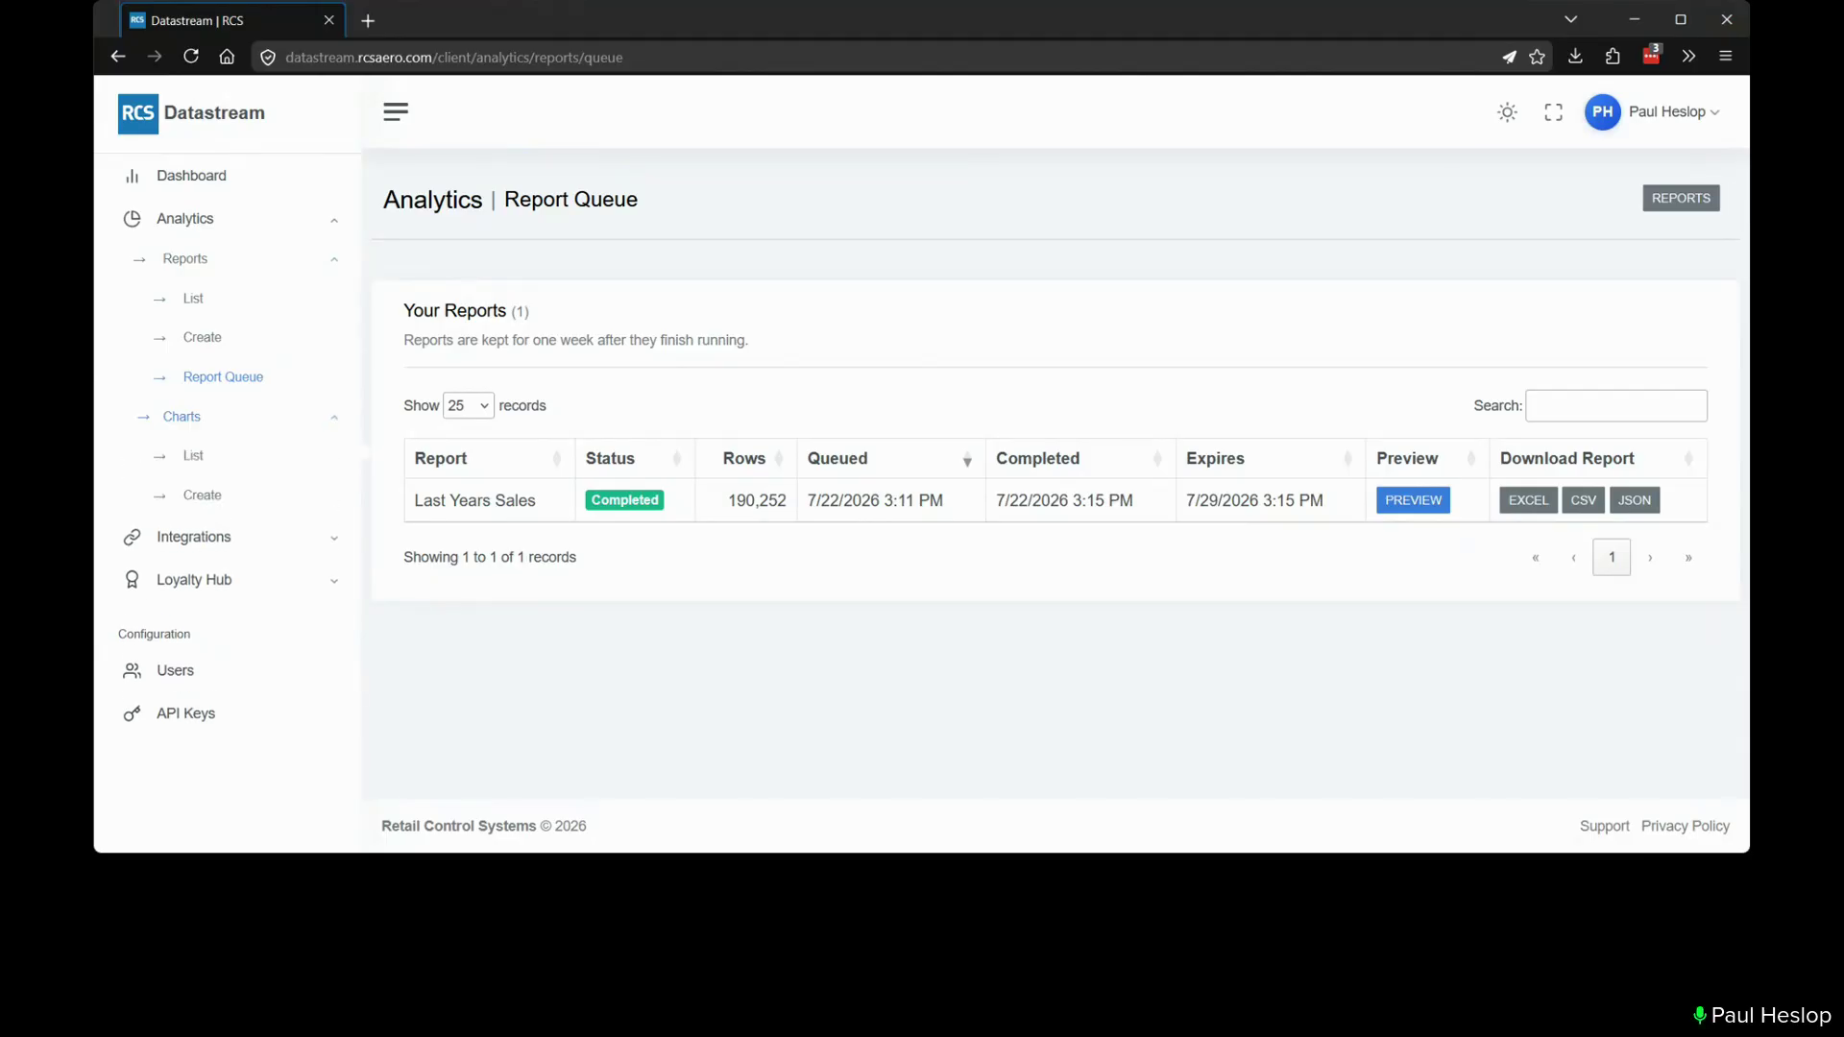
click(184, 258)
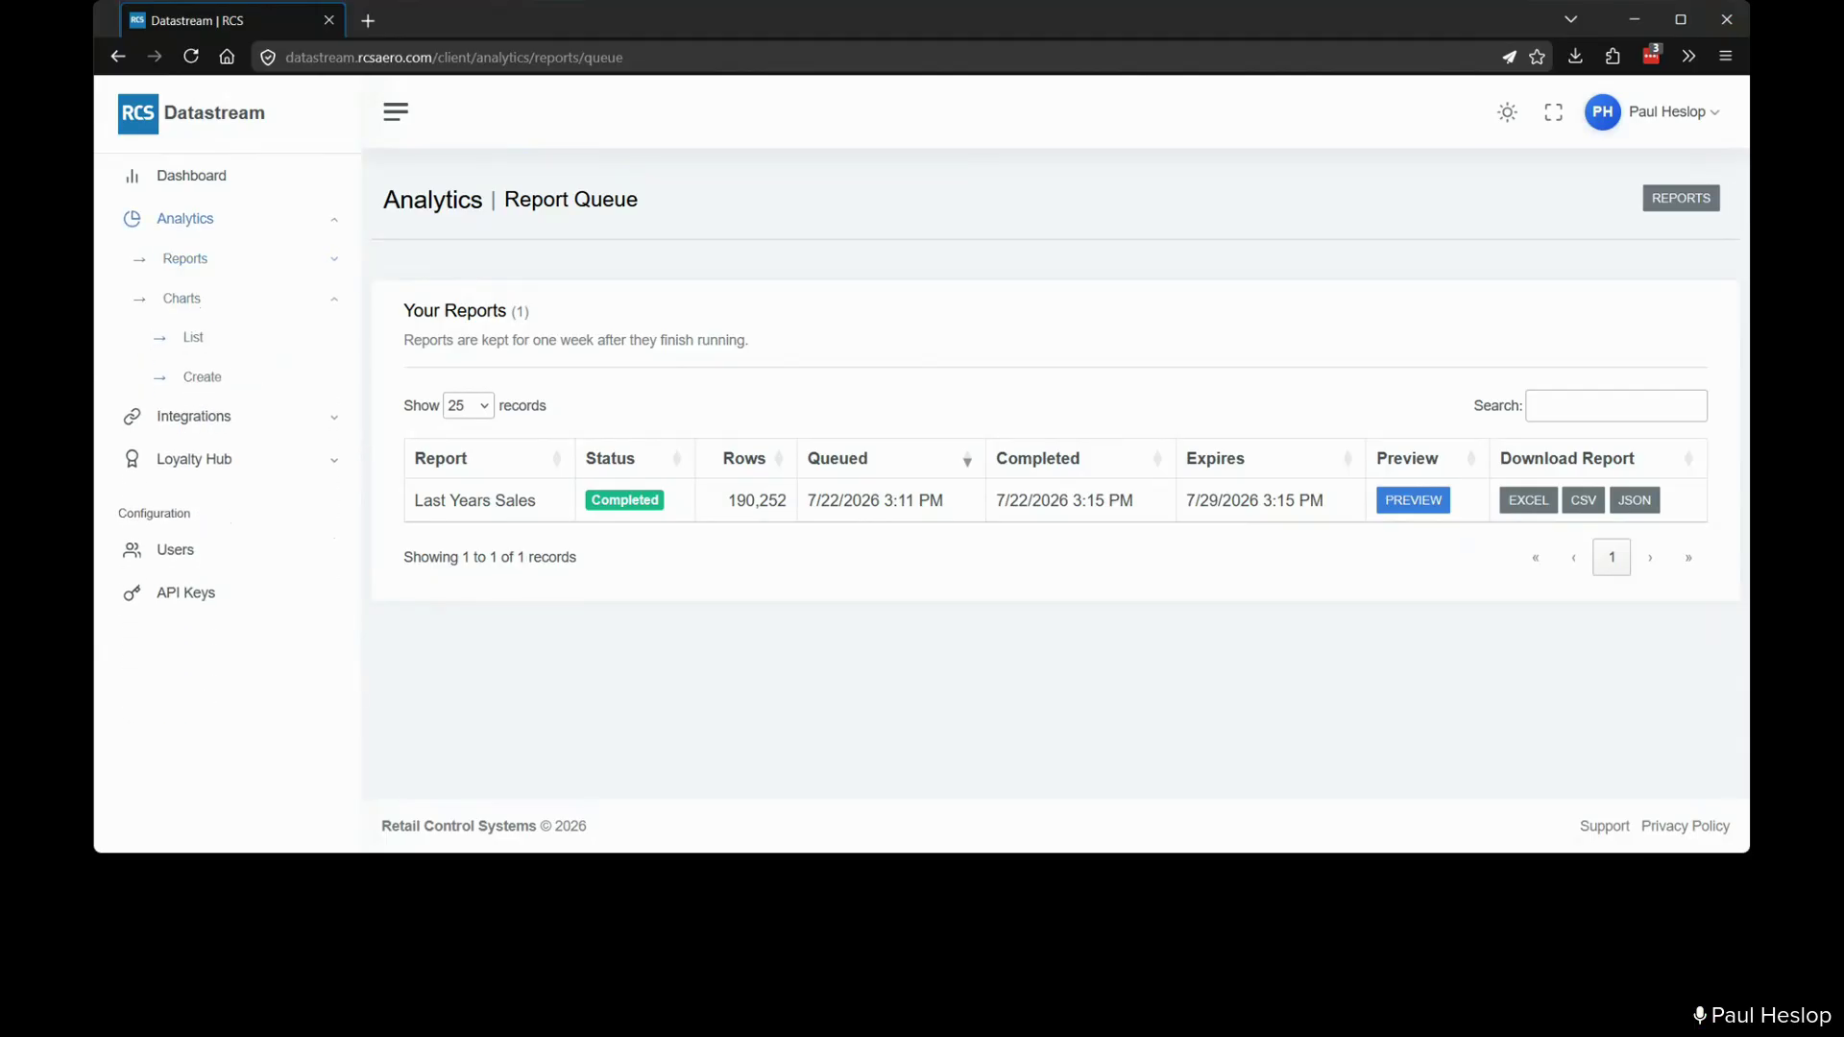
click(184, 218)
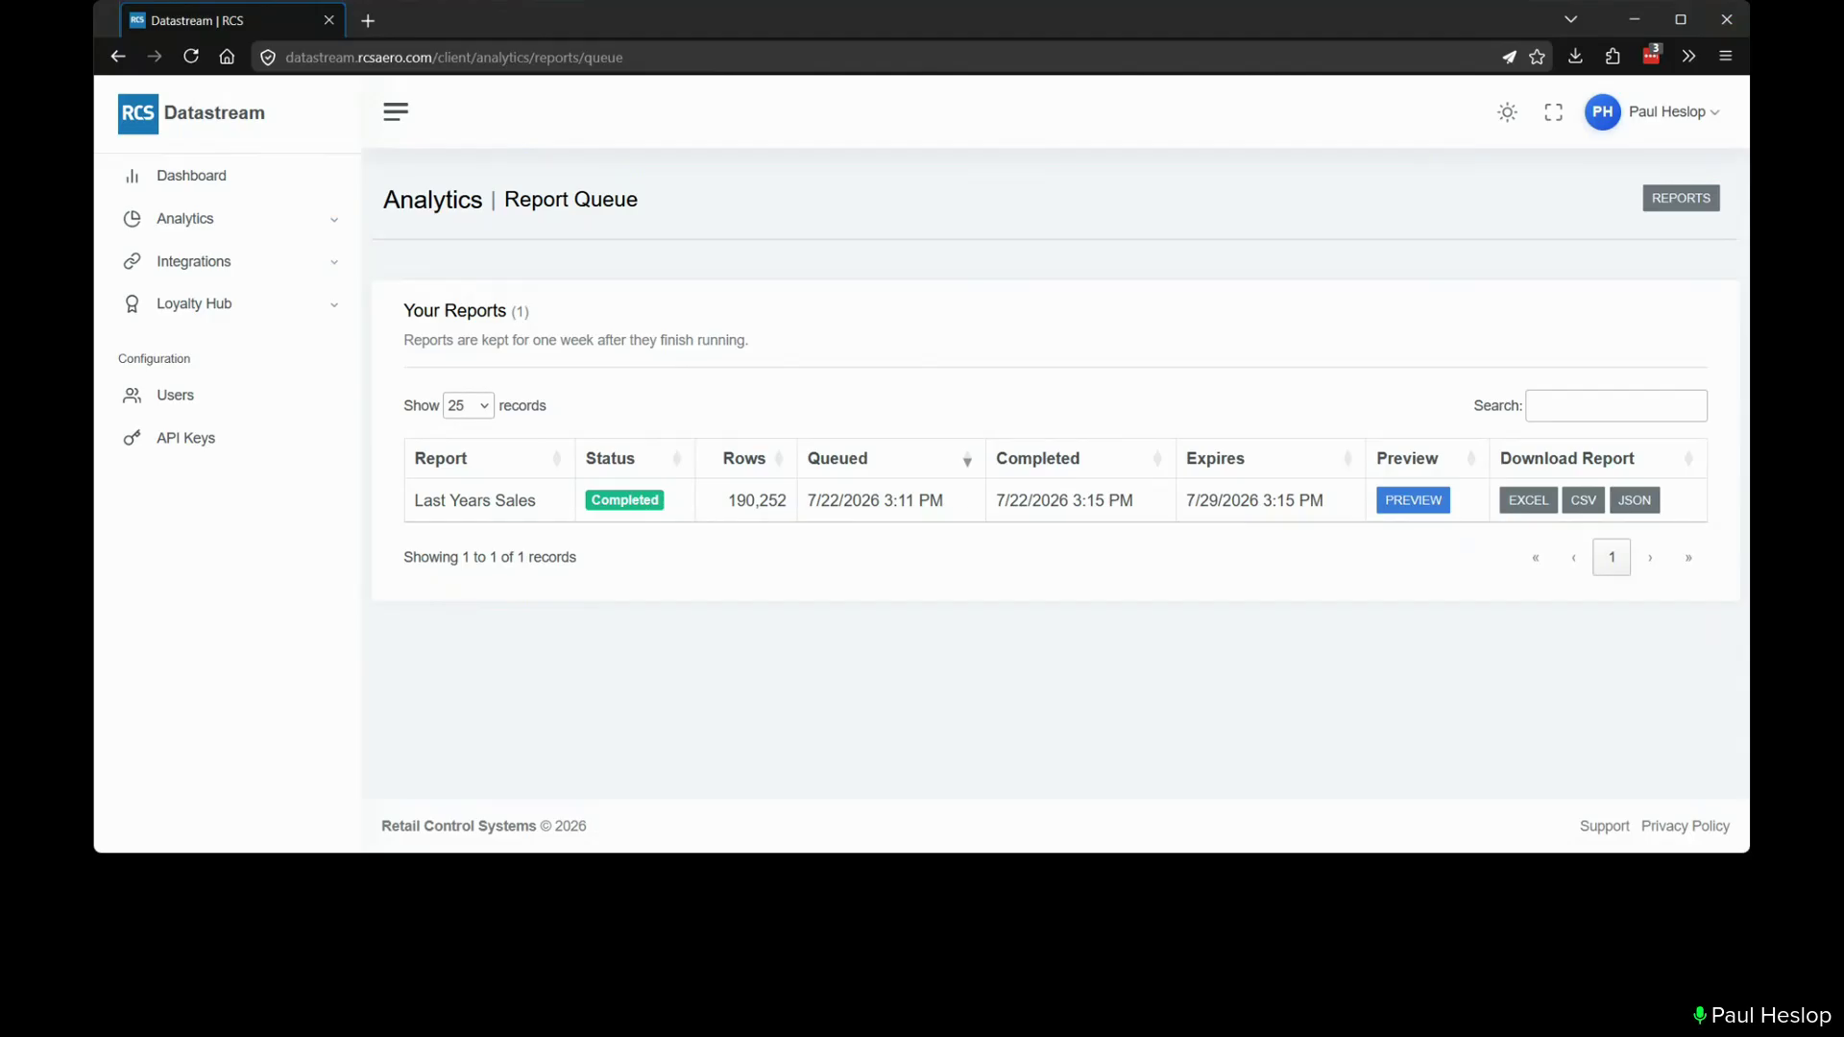
click(186, 218)
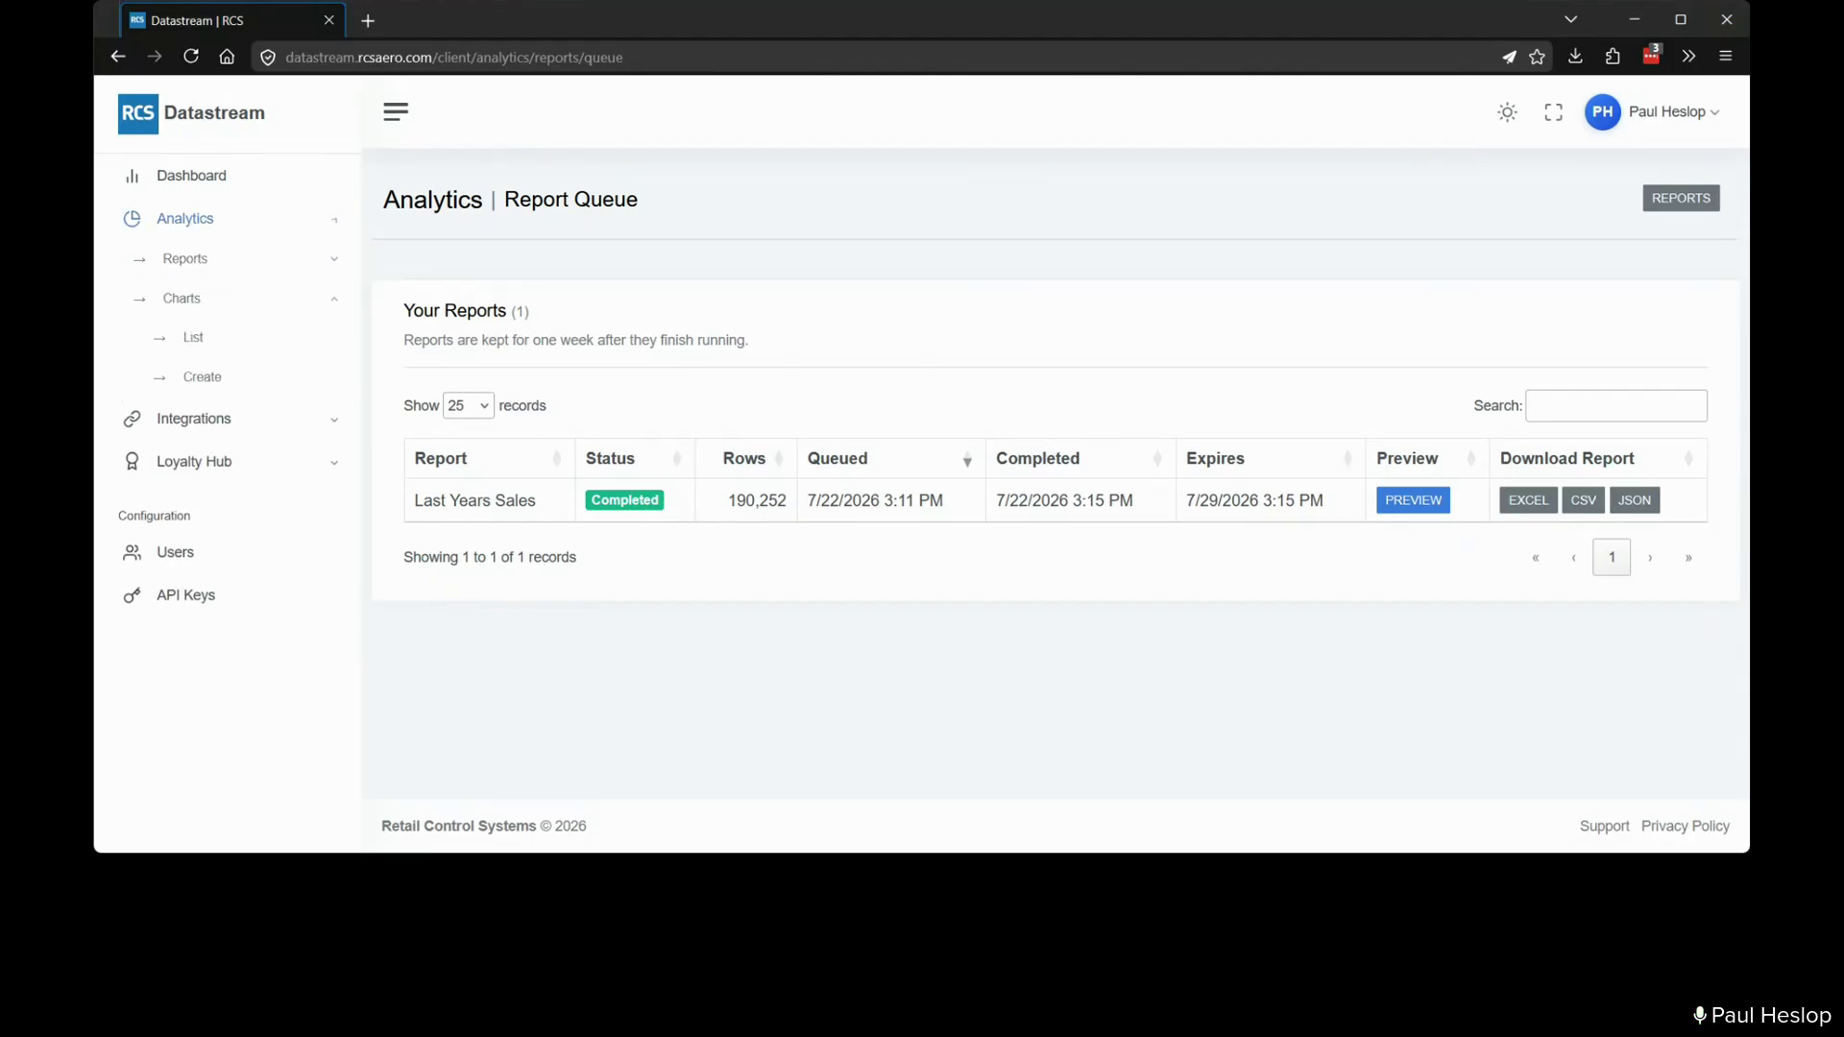
click(185, 259)
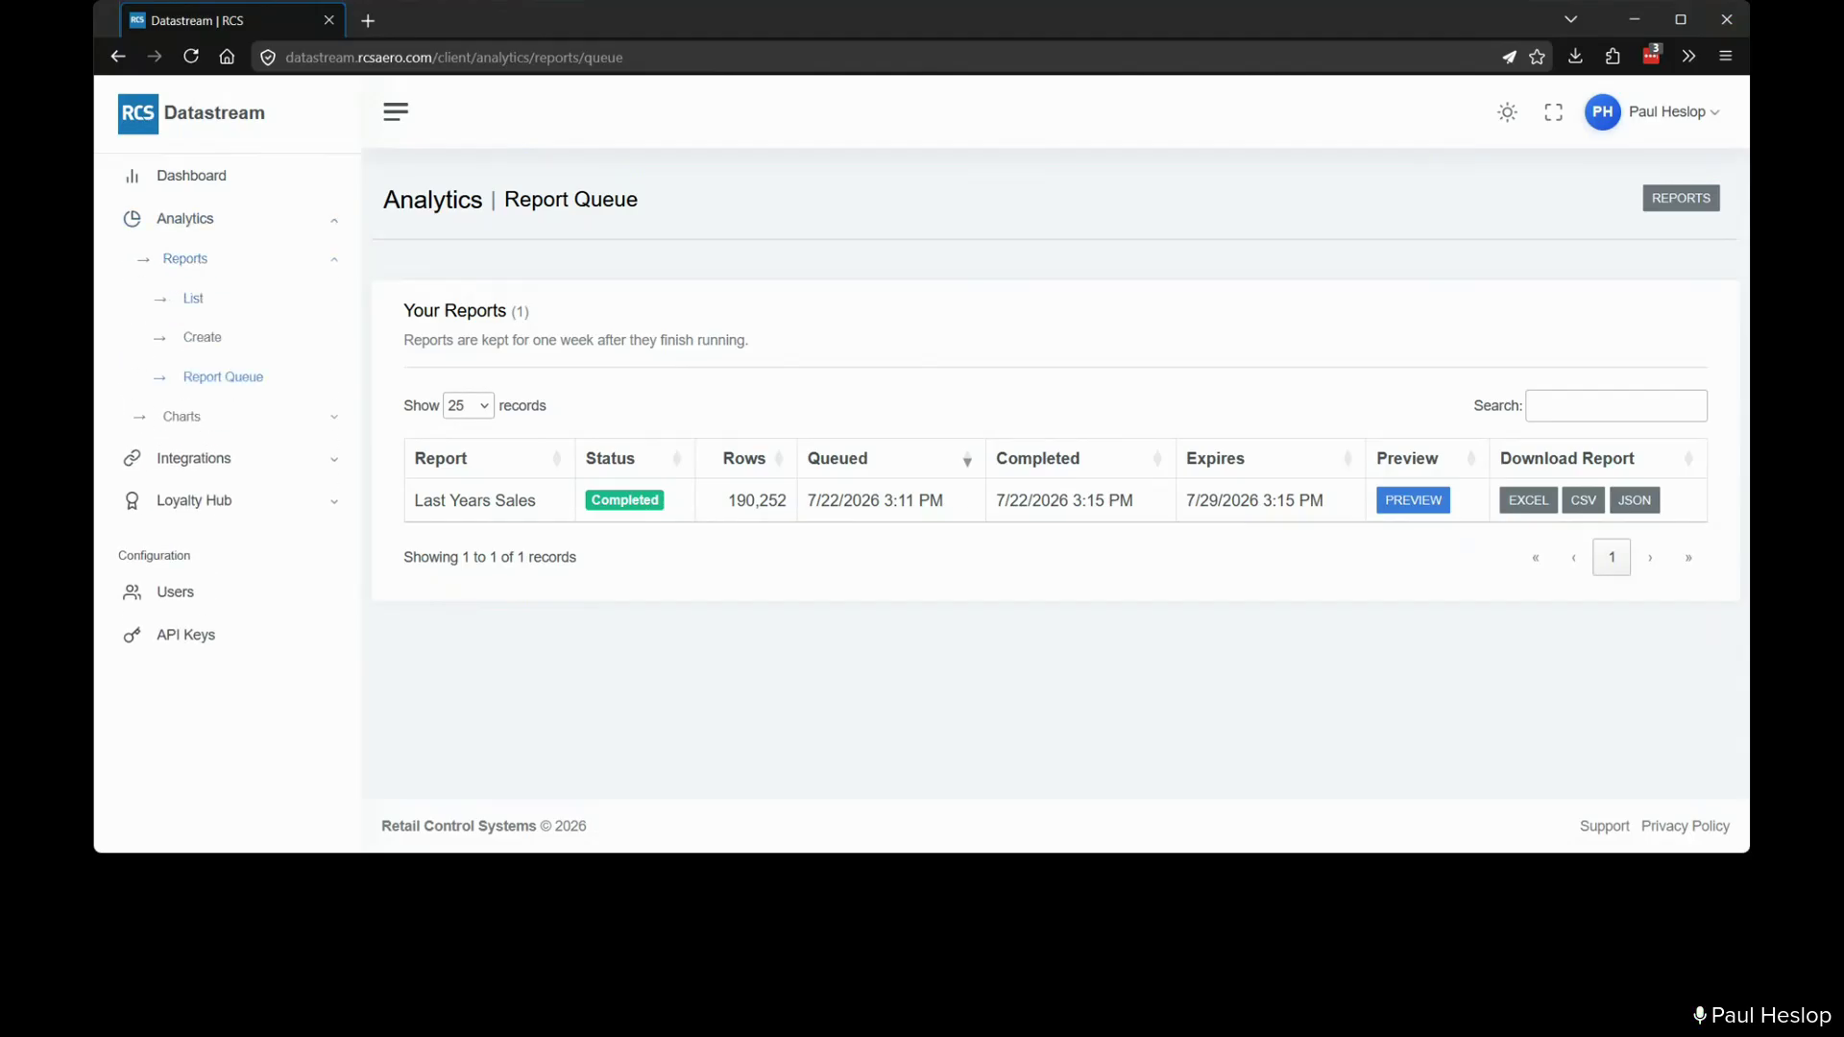
click(182, 416)
- From the Charts list's Duplicated RCS Charts tab, open the $ Sales chart in the Chart Builder
click(193, 337)
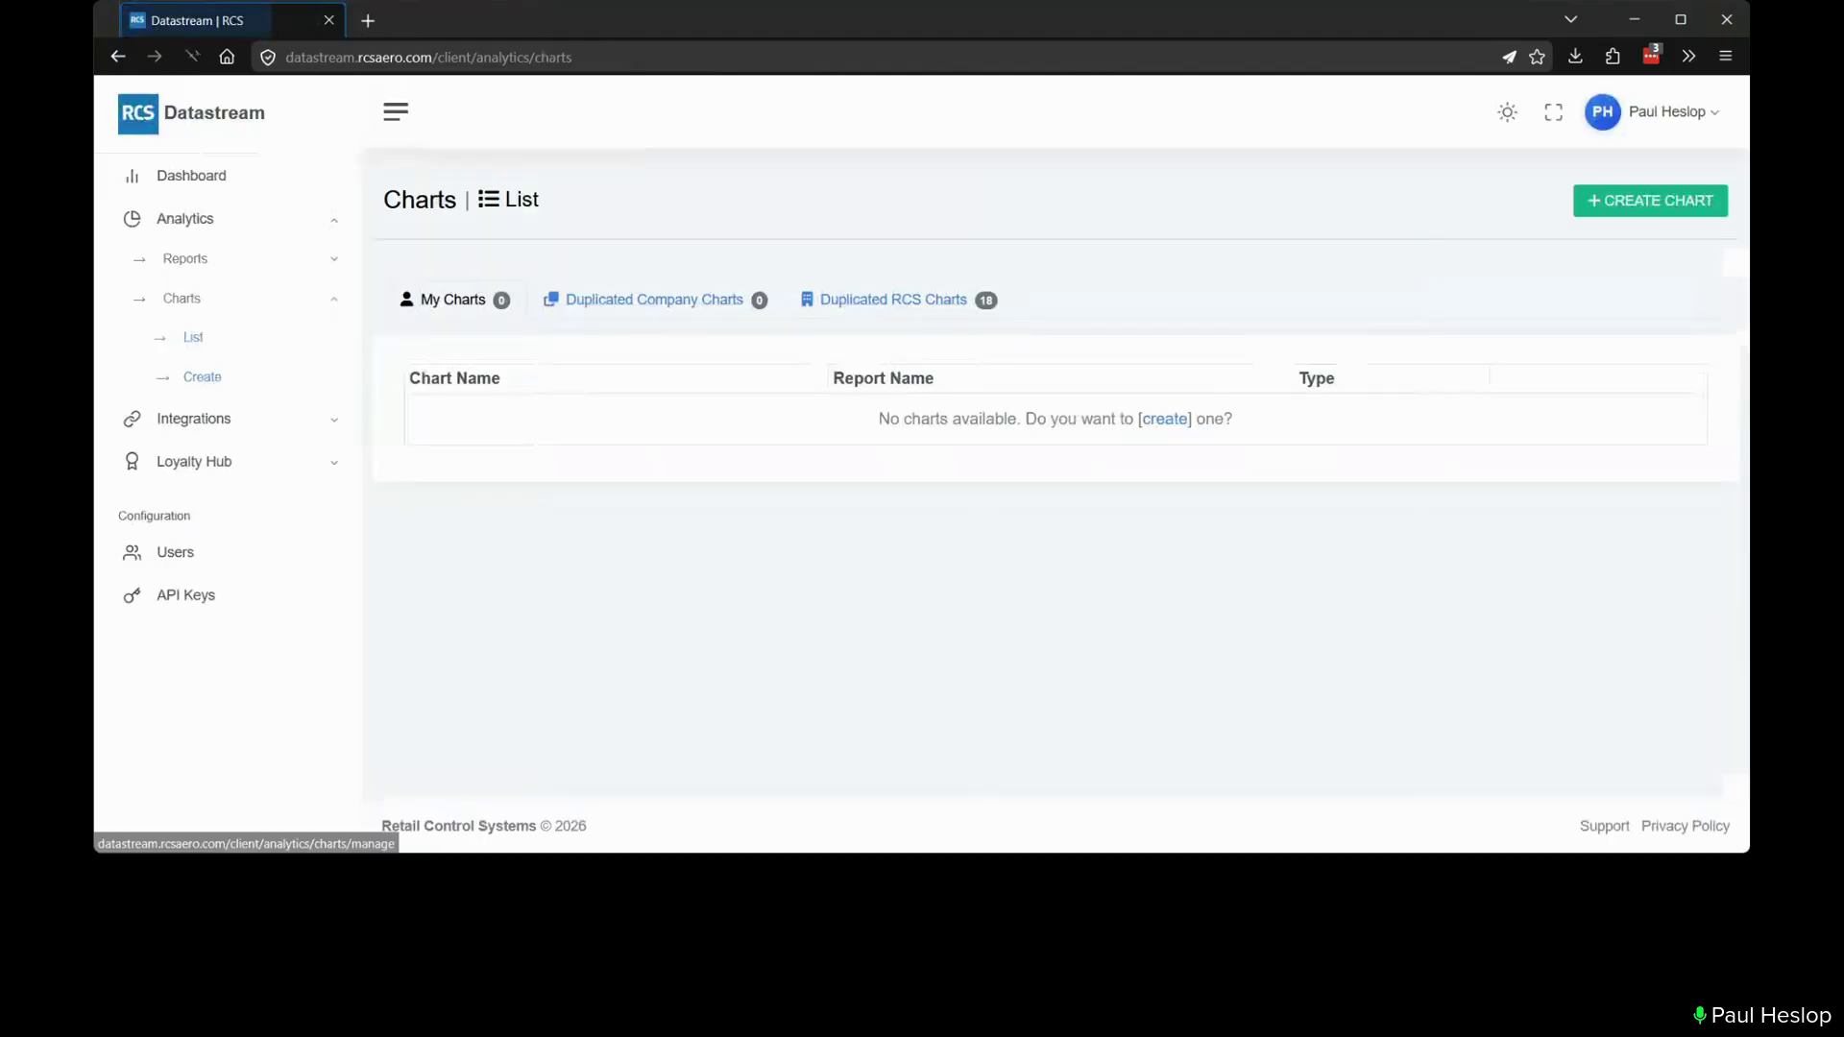
click(927, 300)
scroll(961, 461, down, 3)
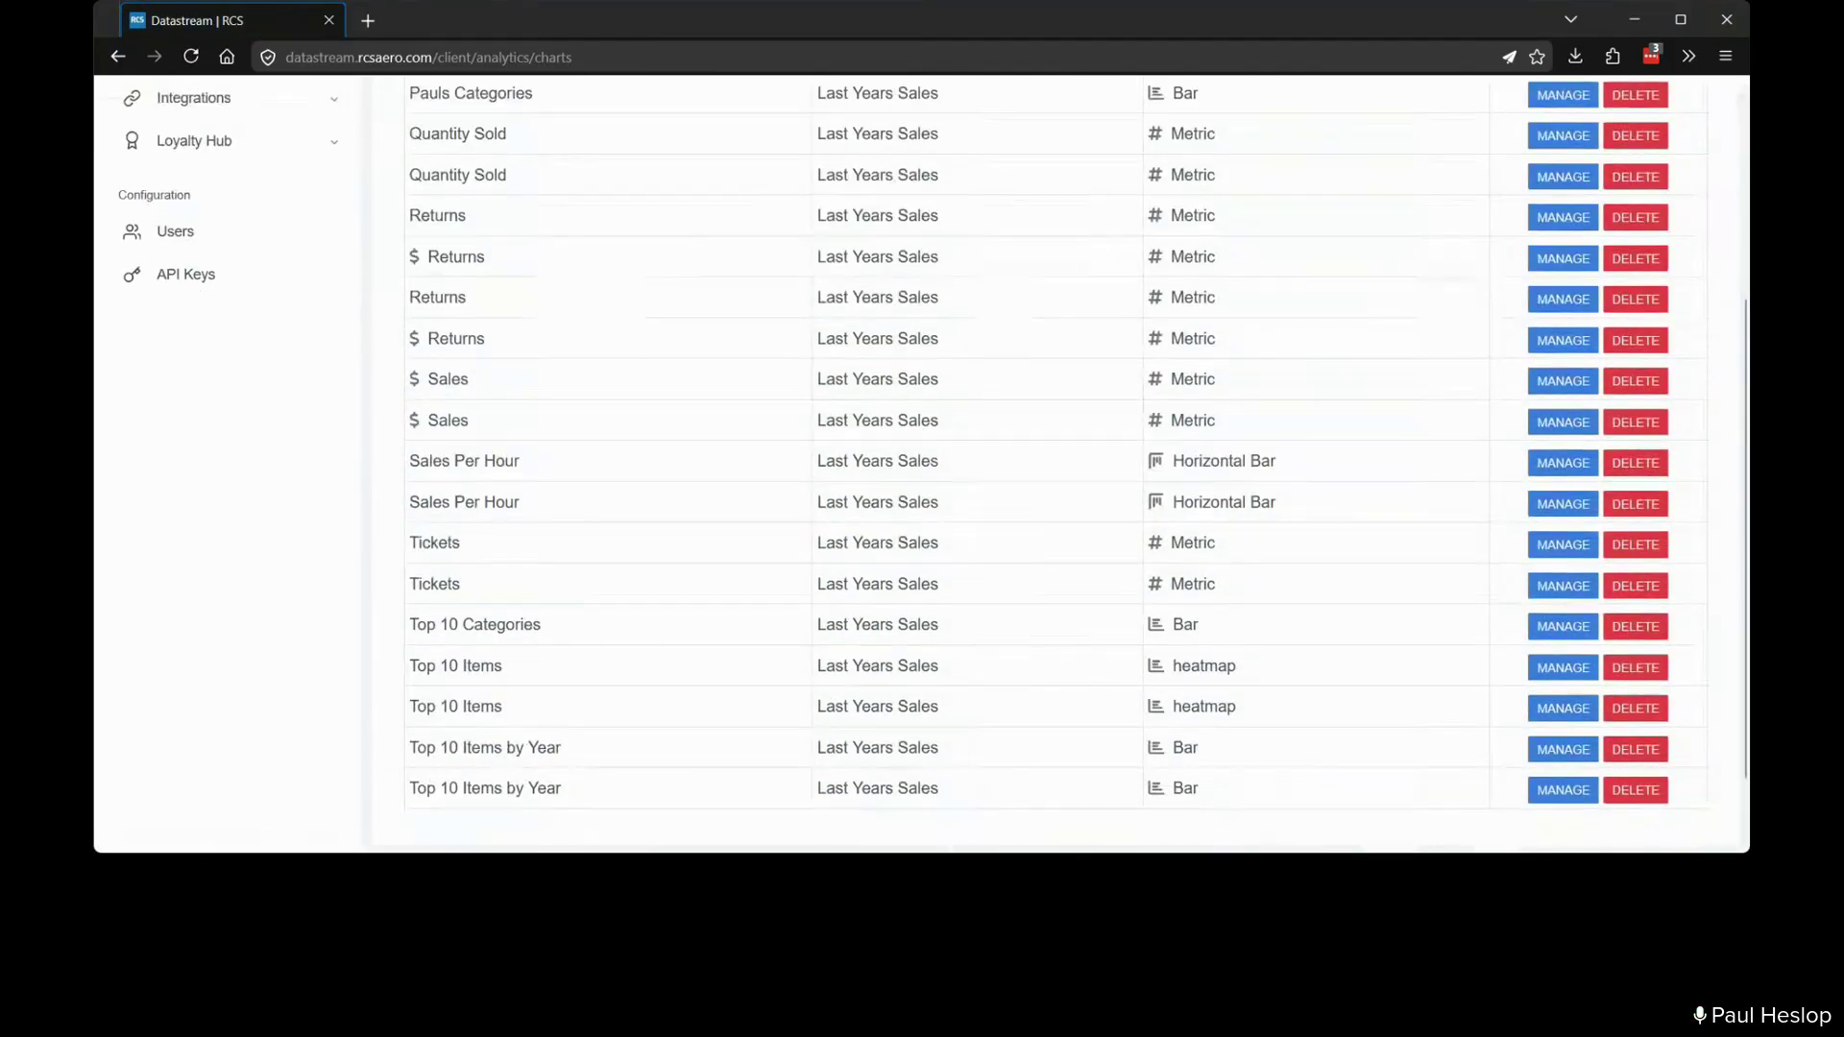
click(1562, 380)
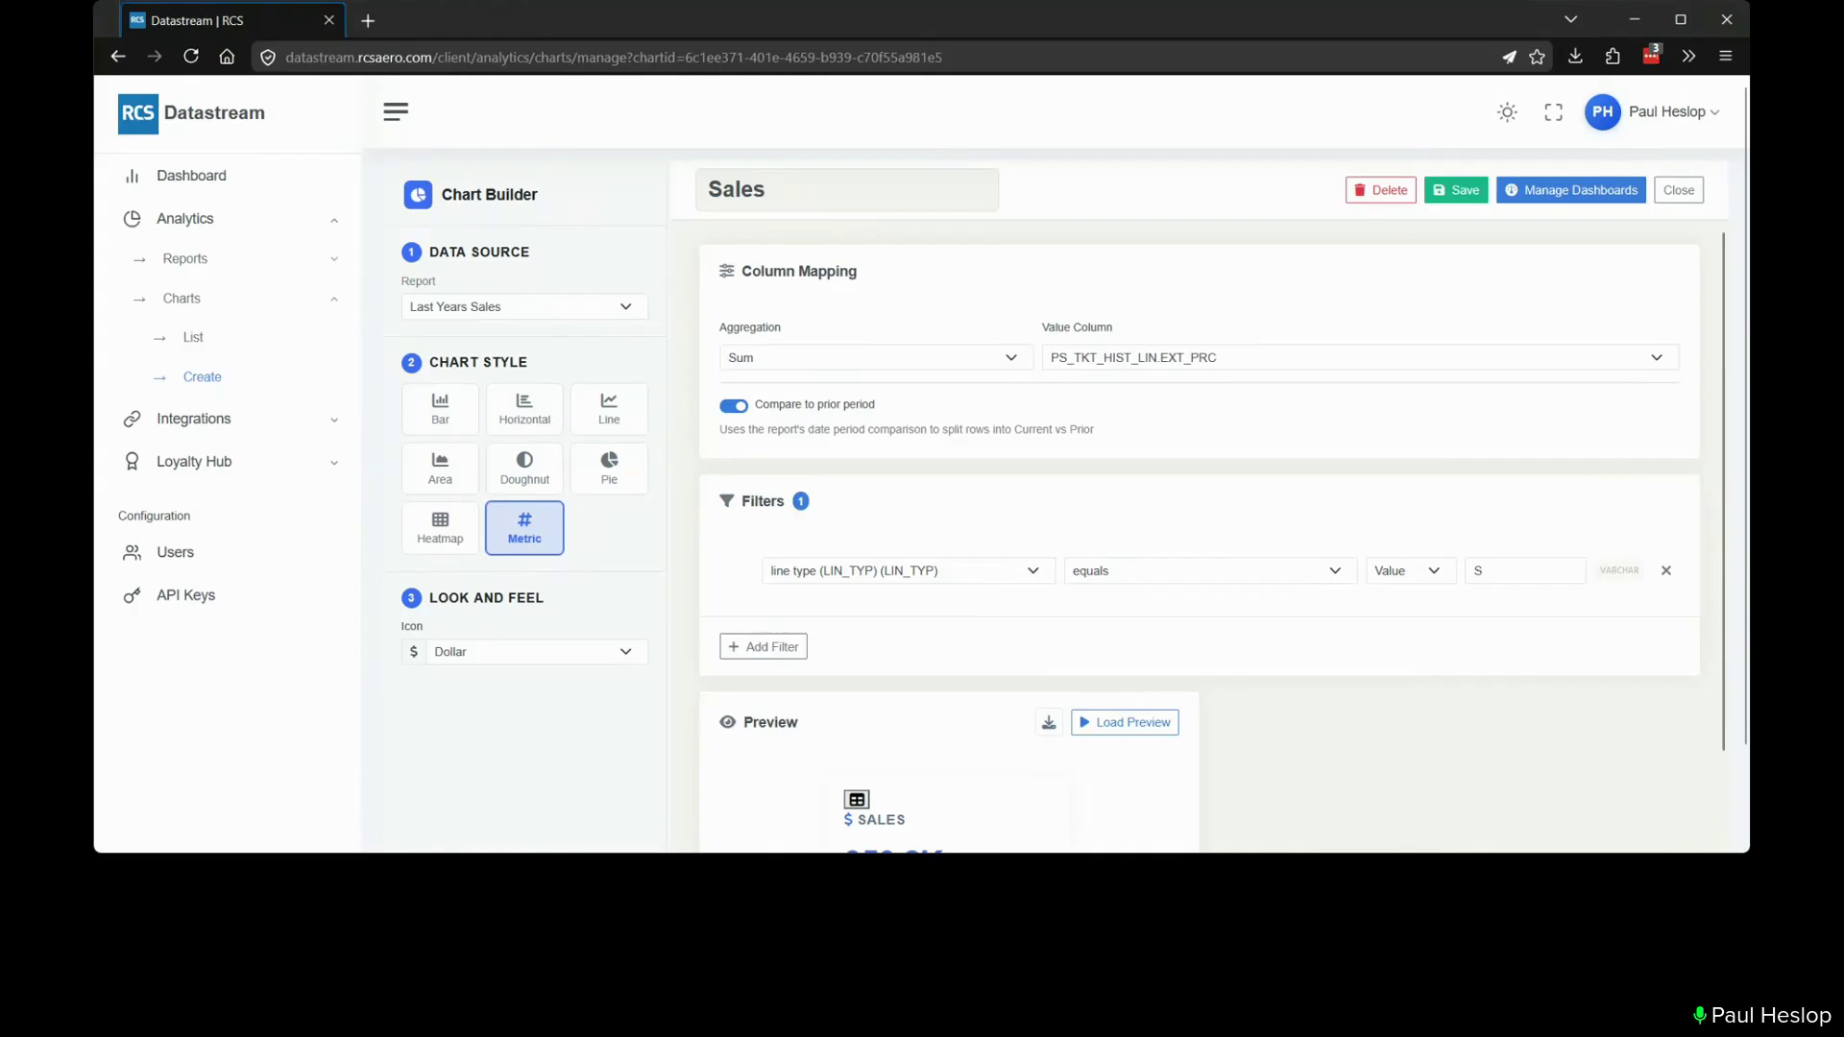
- Switch the Sales chart's filter column to Store and begin entering a store value
scroll(1213, 524, down, 2)
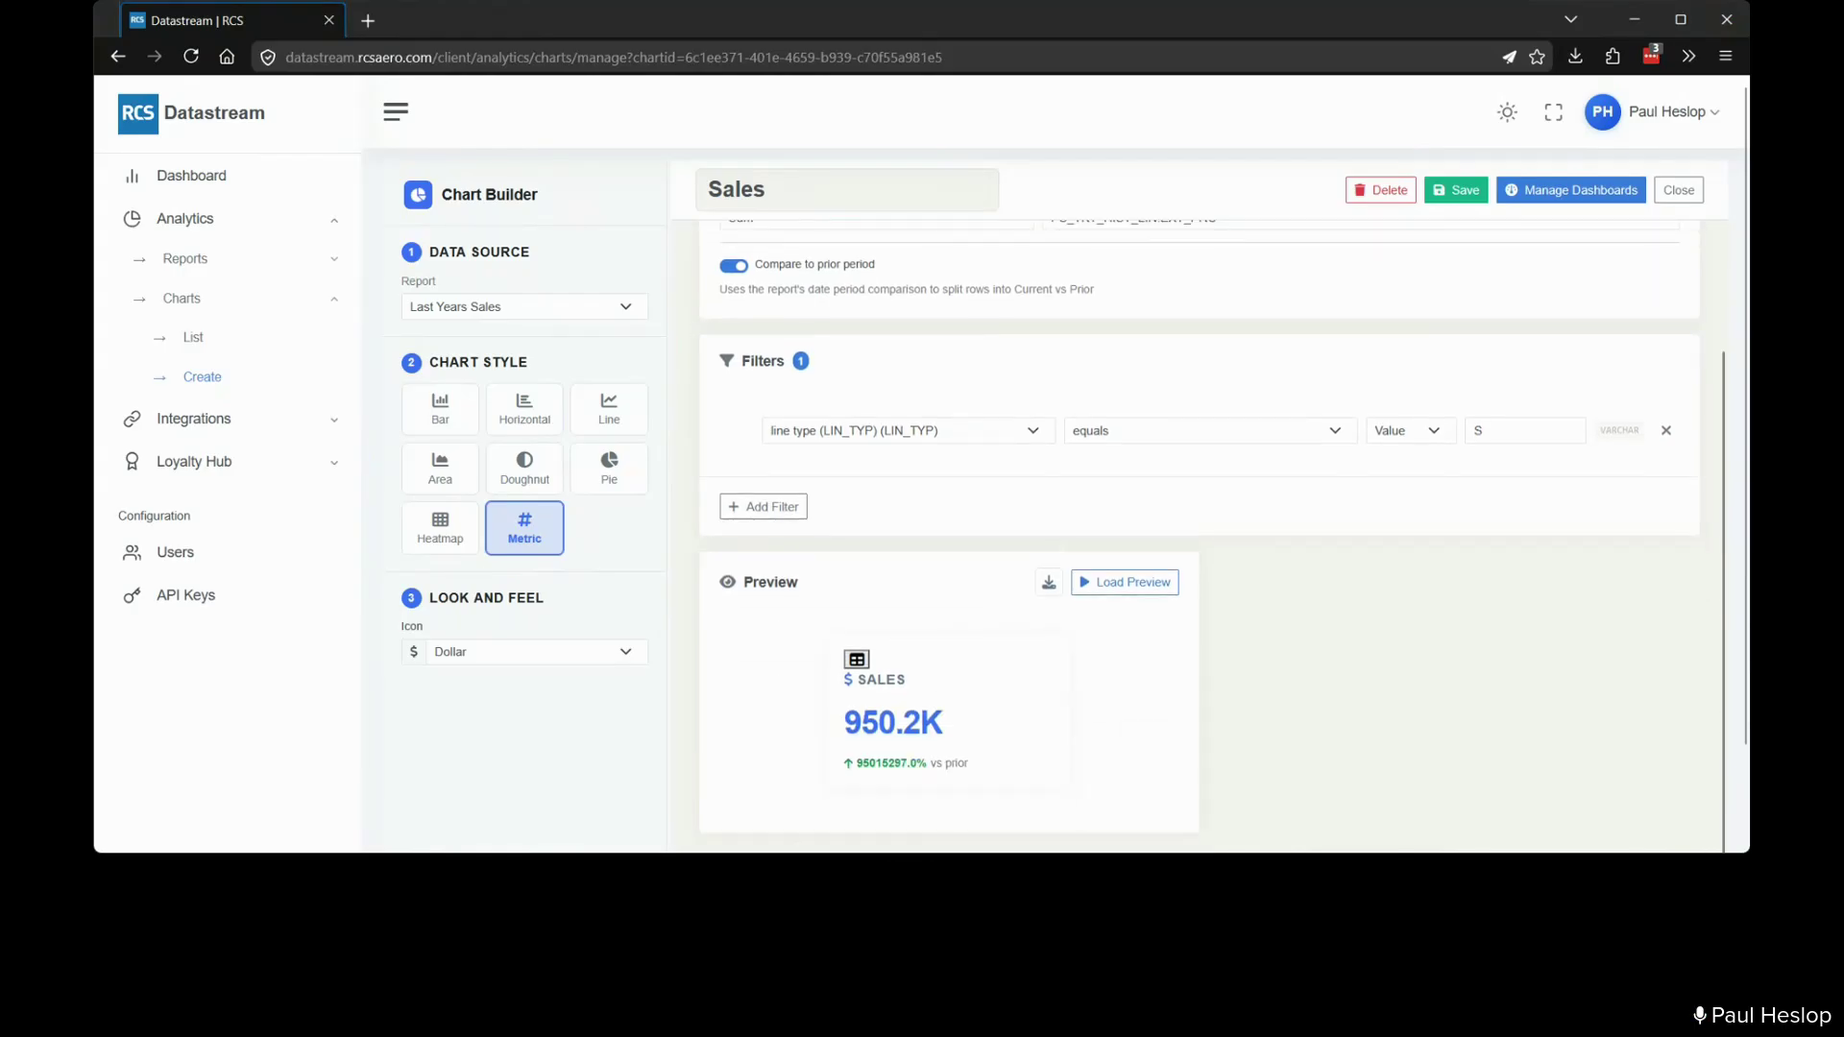
click(908, 431)
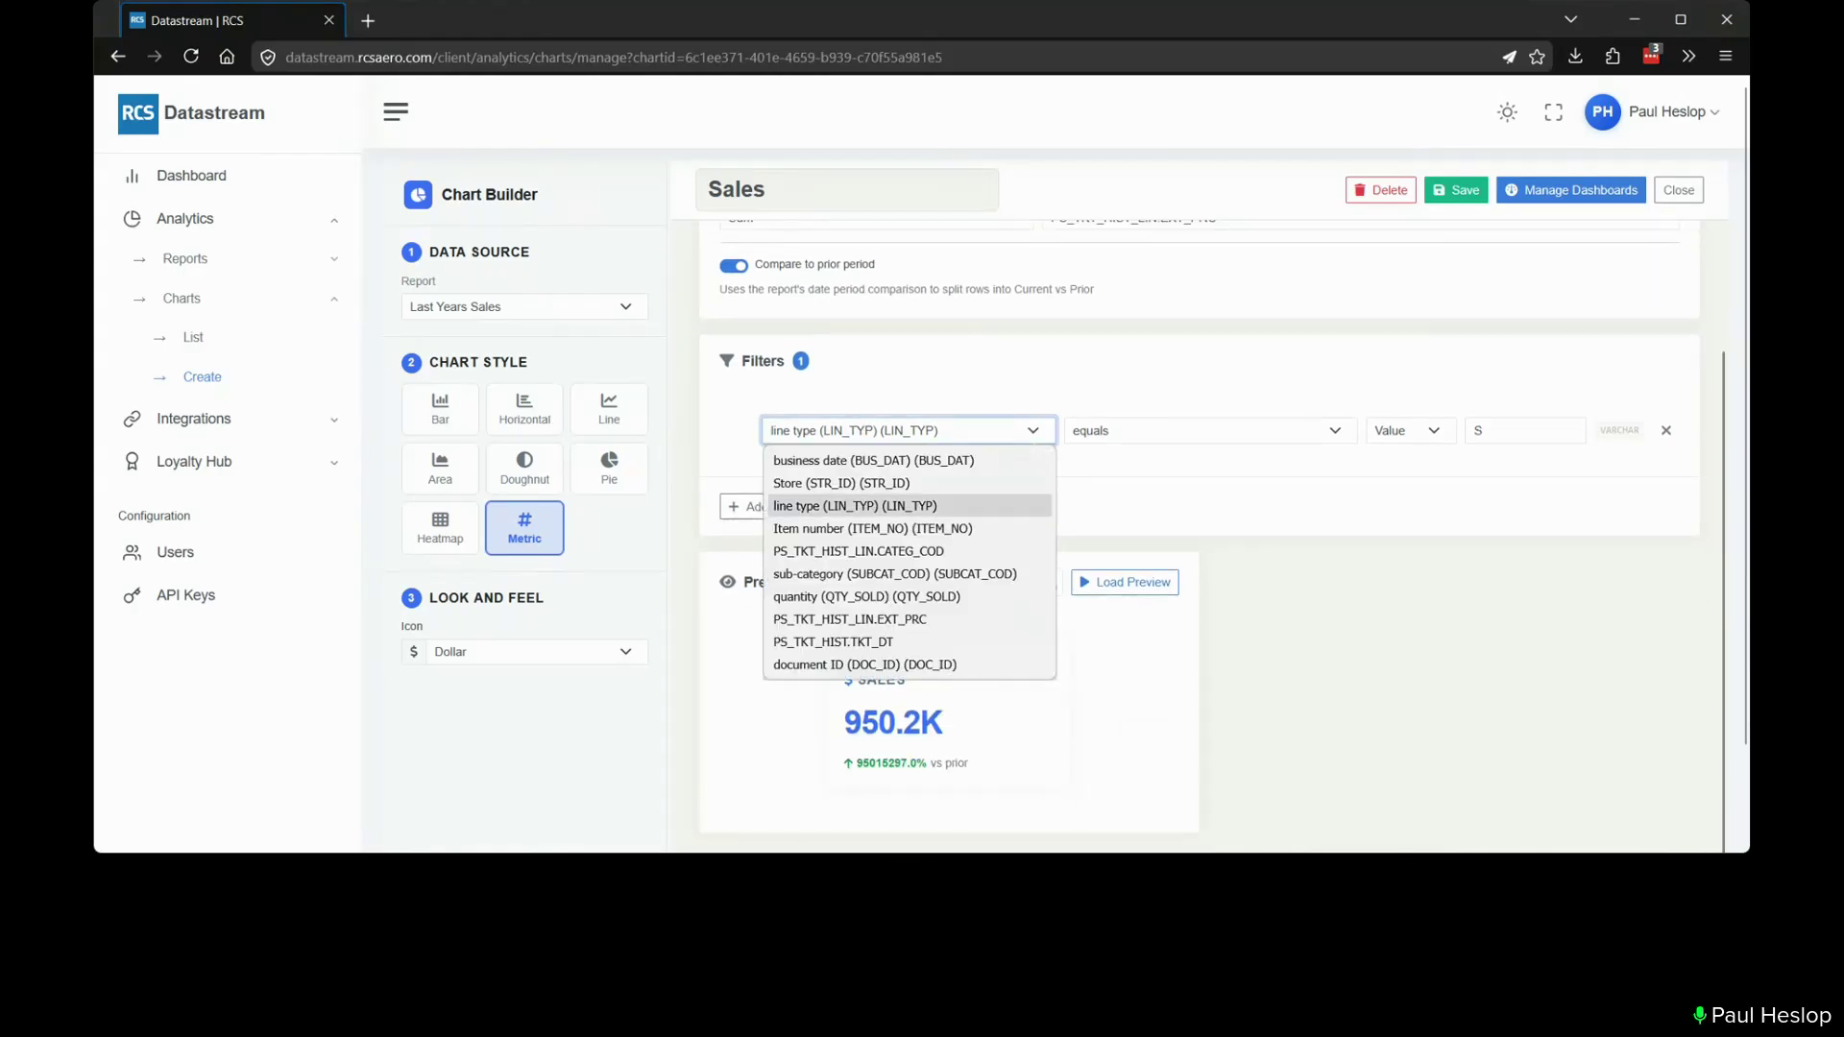
click(841, 483)
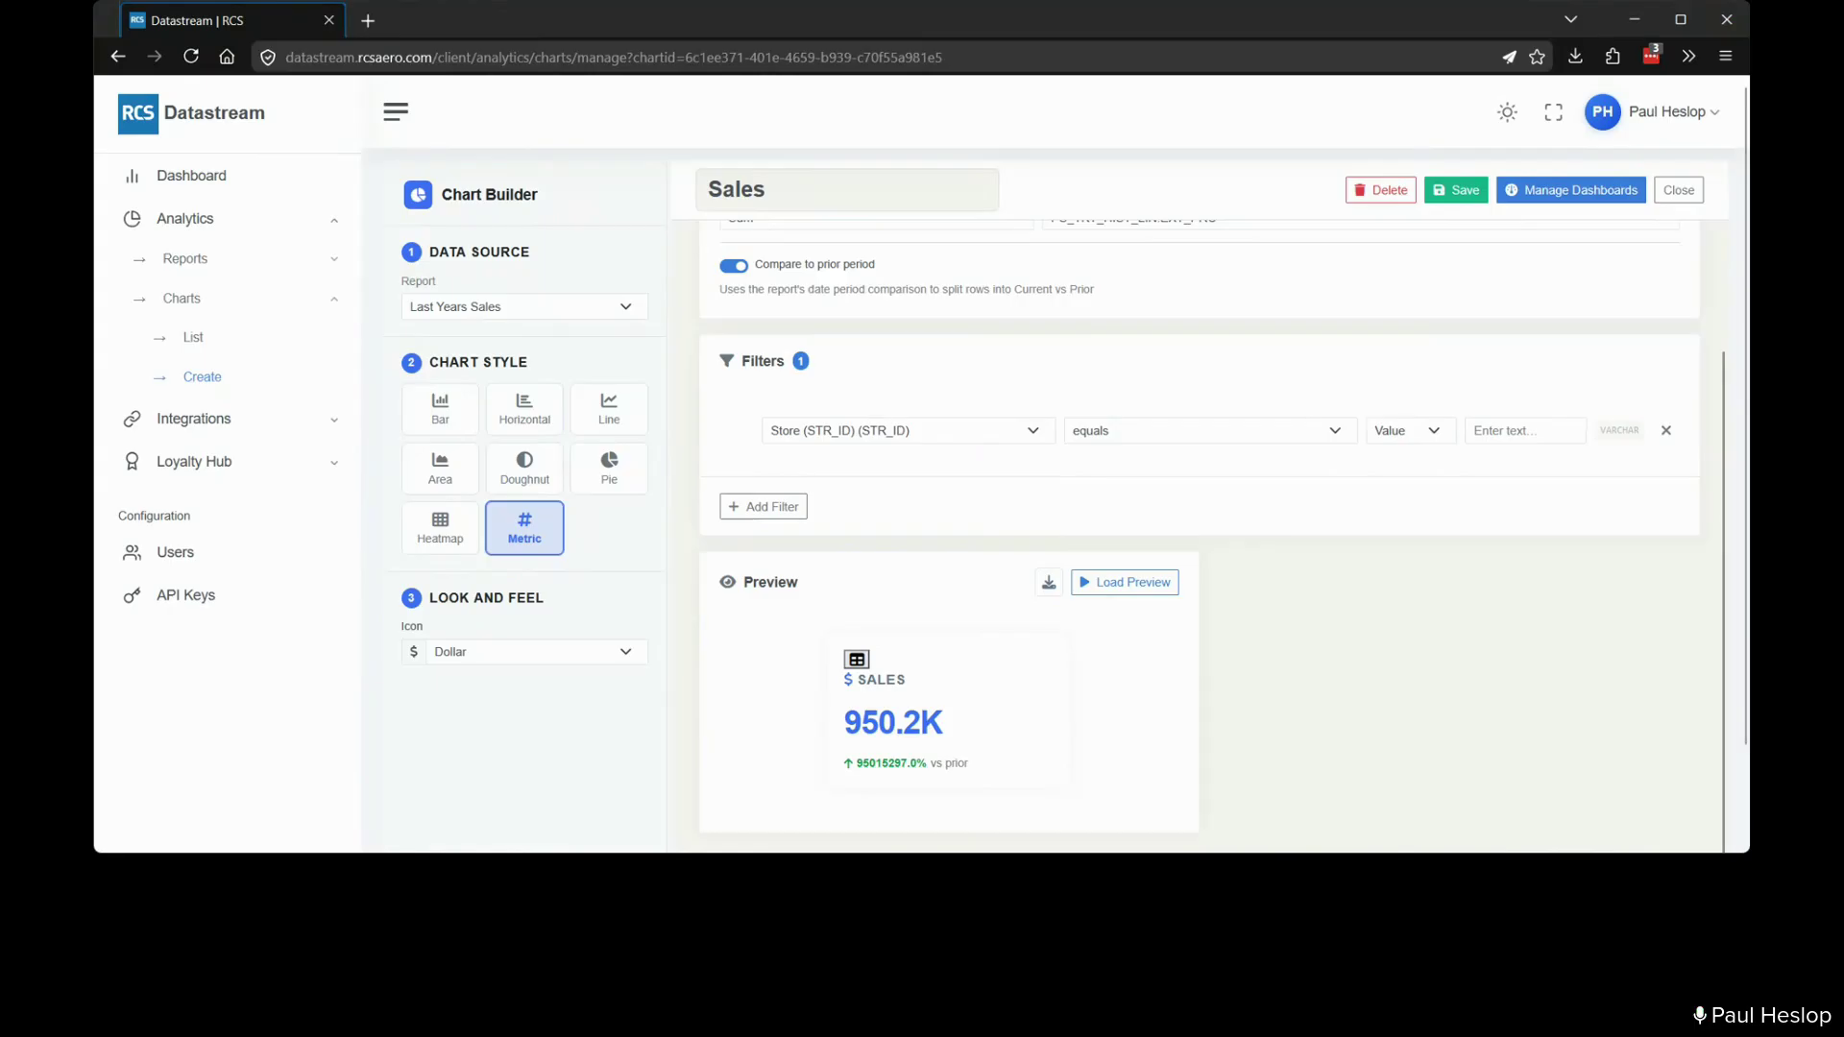
click(1525, 431)
text(MAIN)
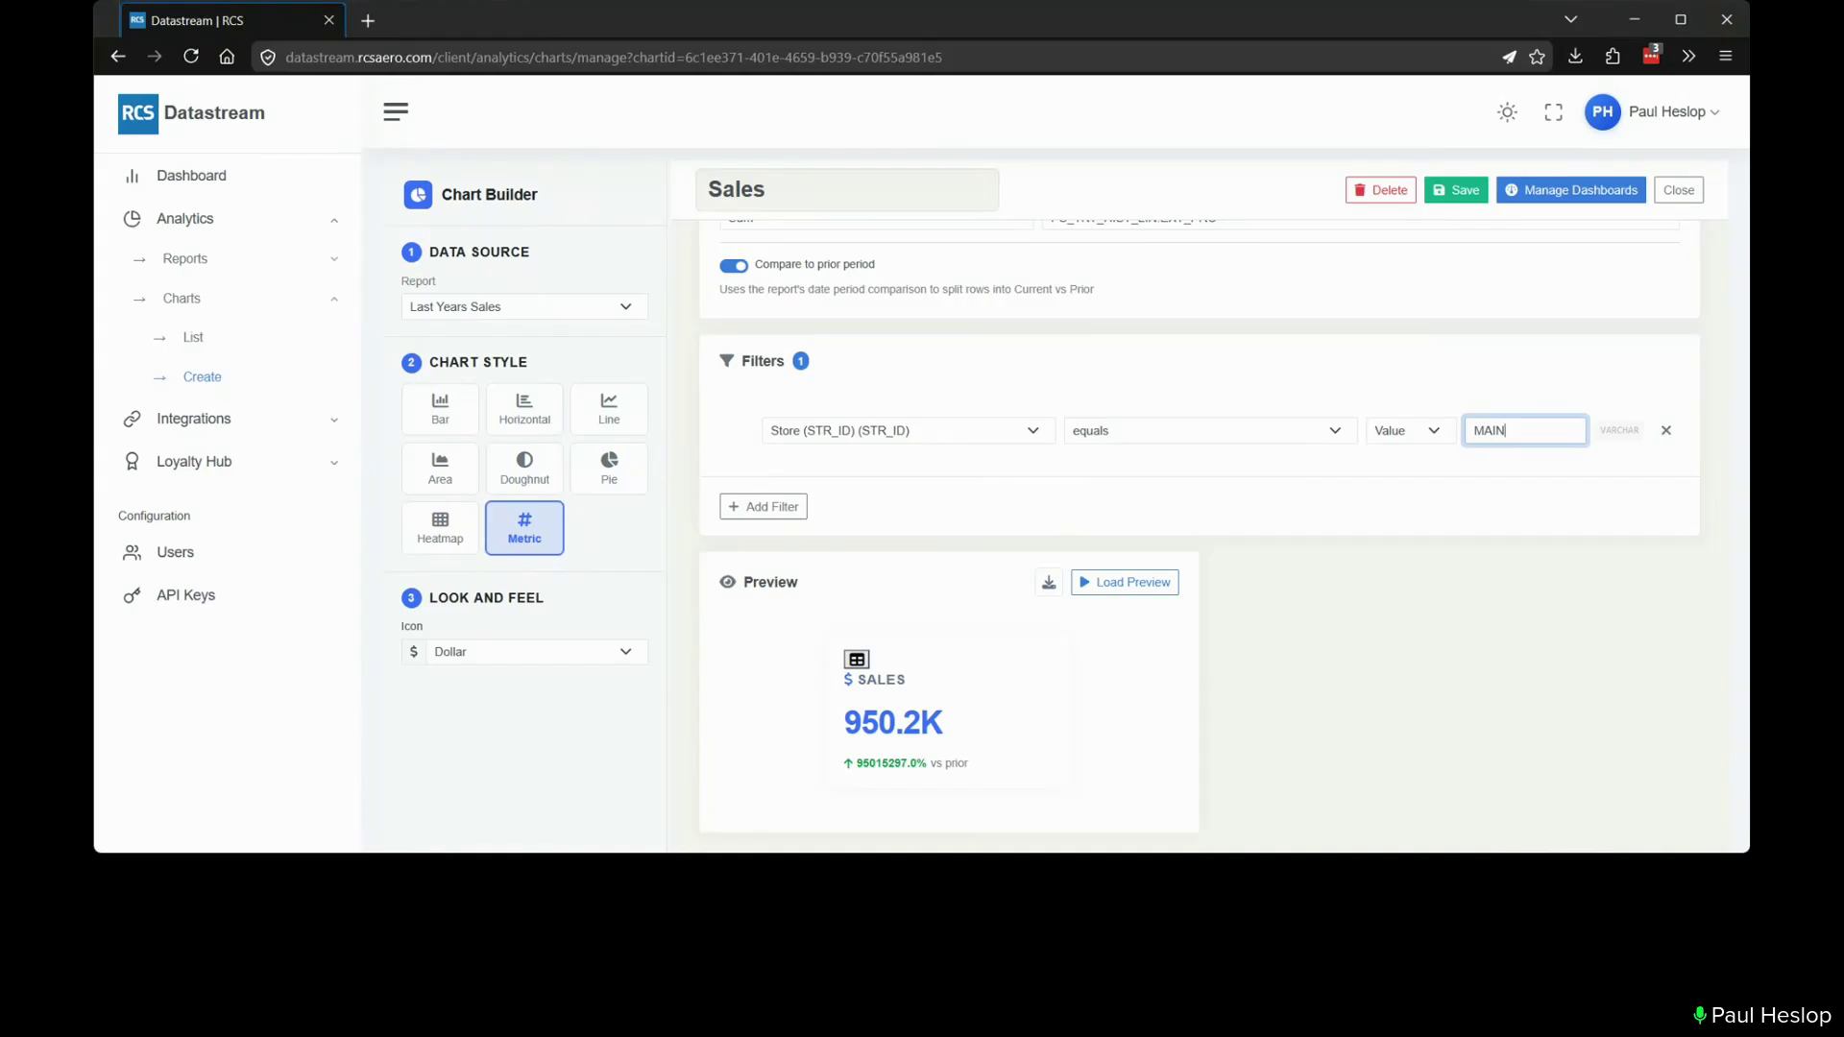
key(BackSpace)
key(BackSpace)
key(BackSpace)
key(BackSpace)
- Try an OR filter for Store Main or East, remove the East row, then return to Dashboard
click(763, 506)
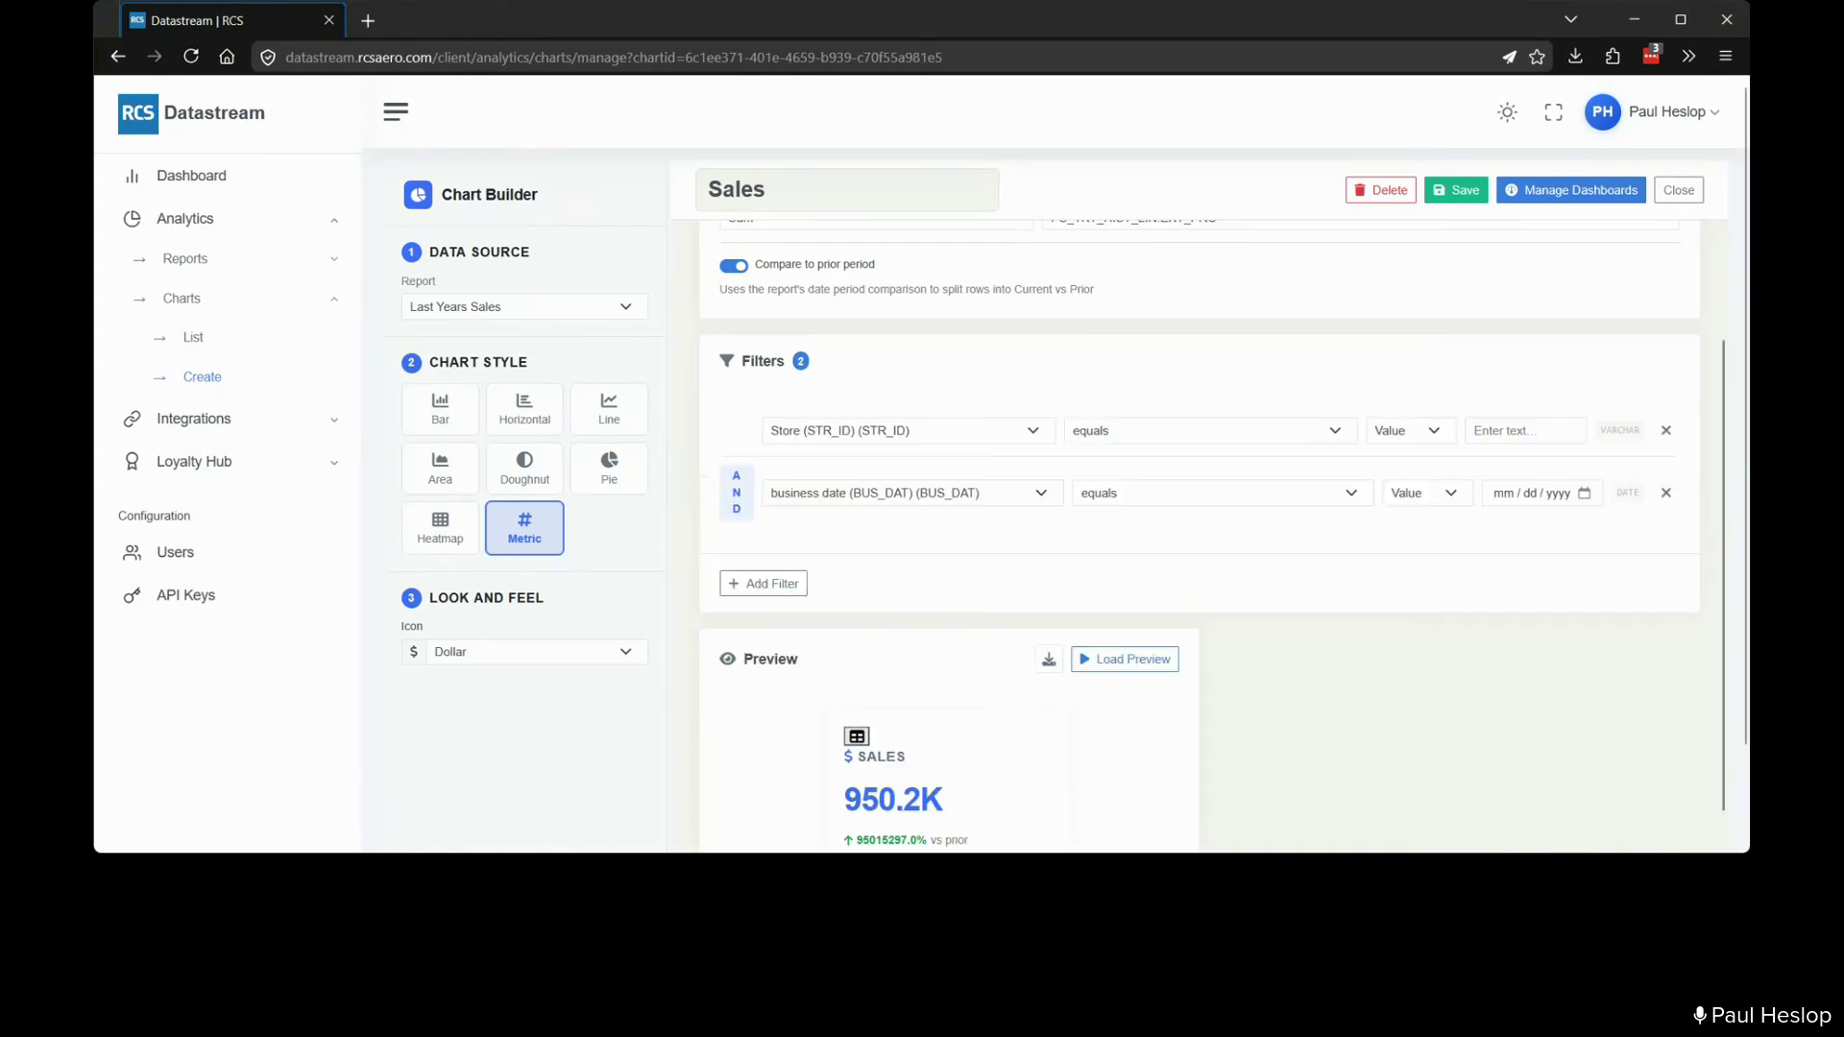
click(736, 492)
click(903, 484)
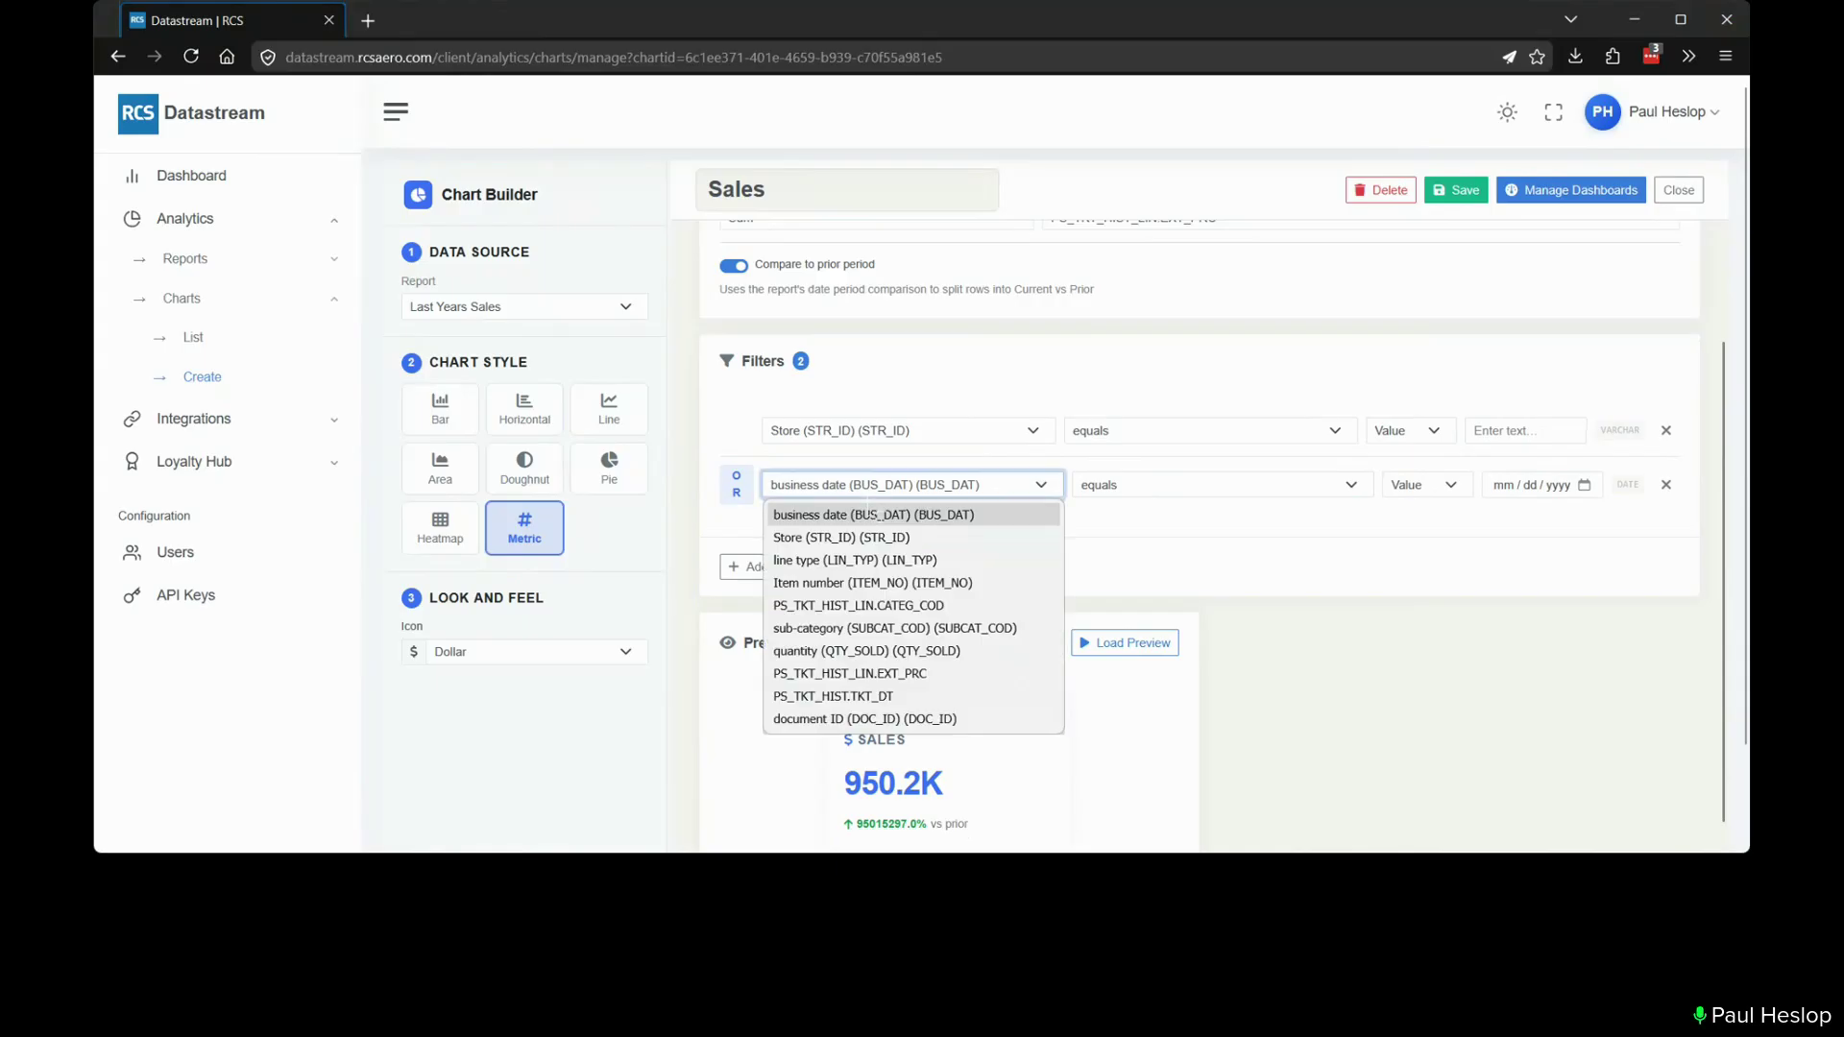
click(845, 537)
click(1476, 430)
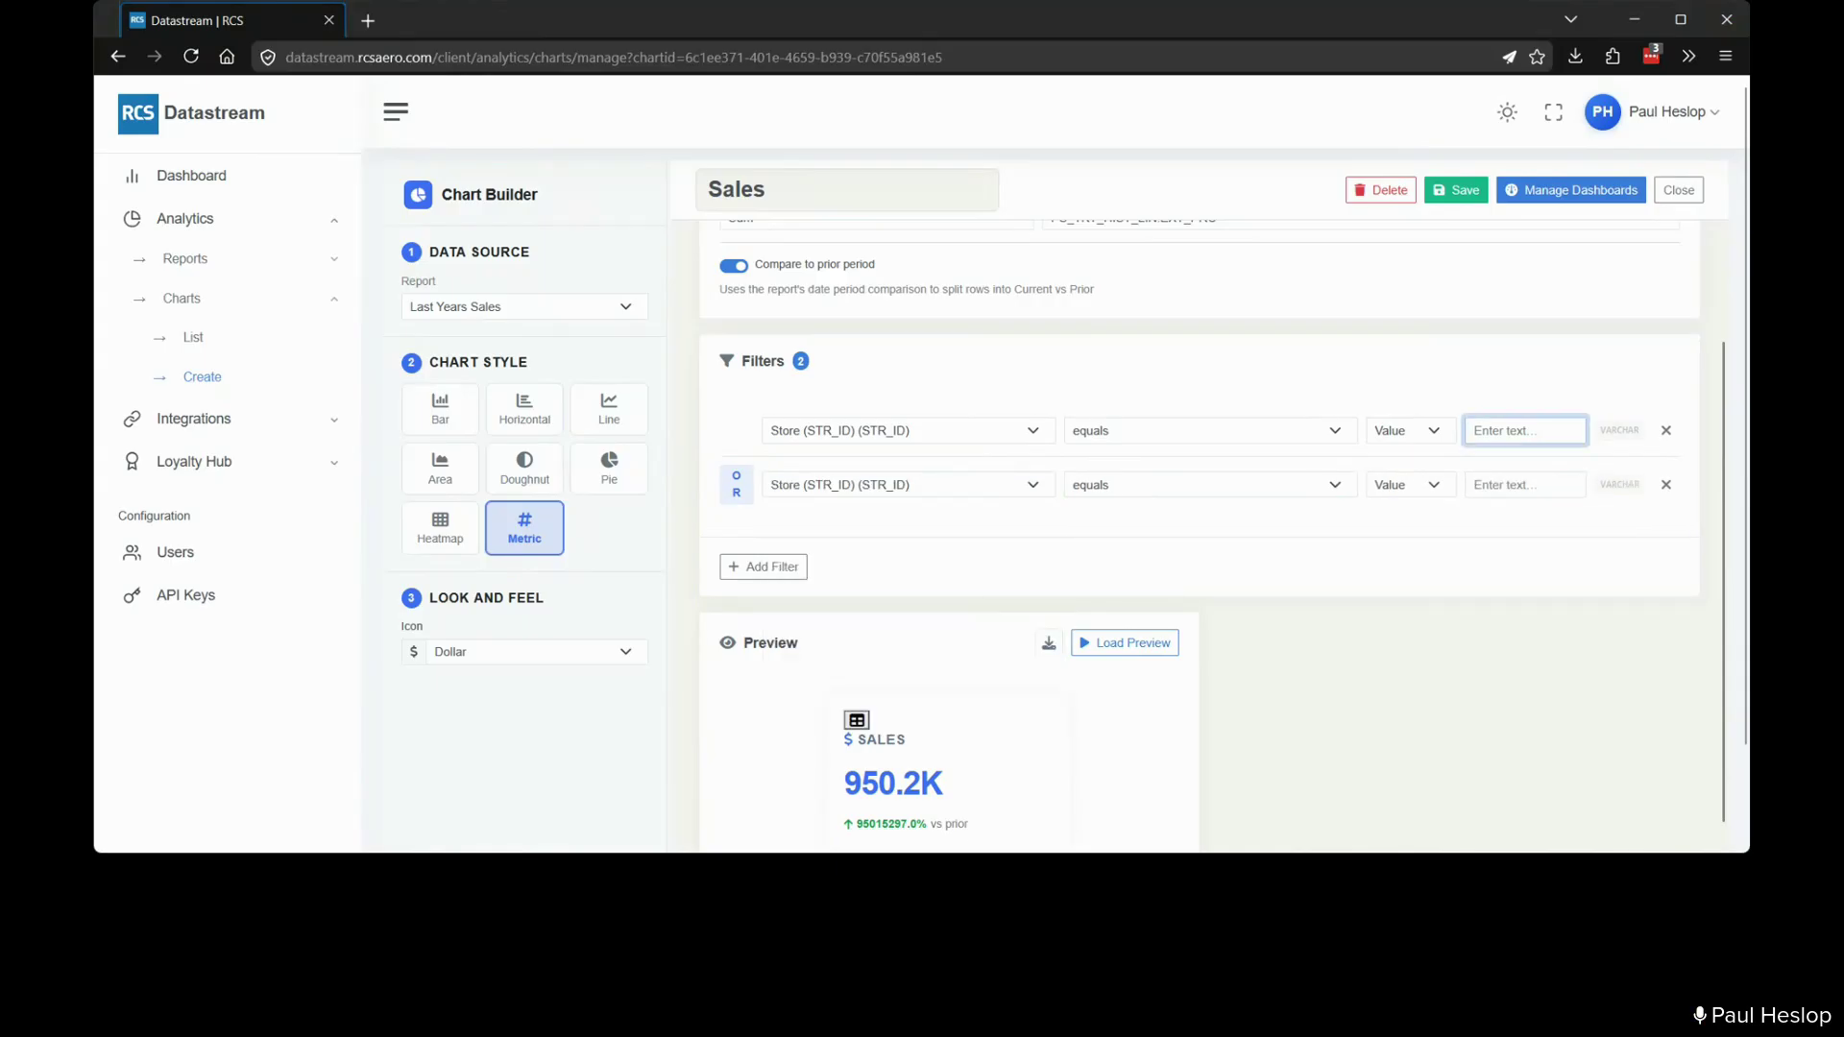
text(Main)
click(1512, 485)
text(East)
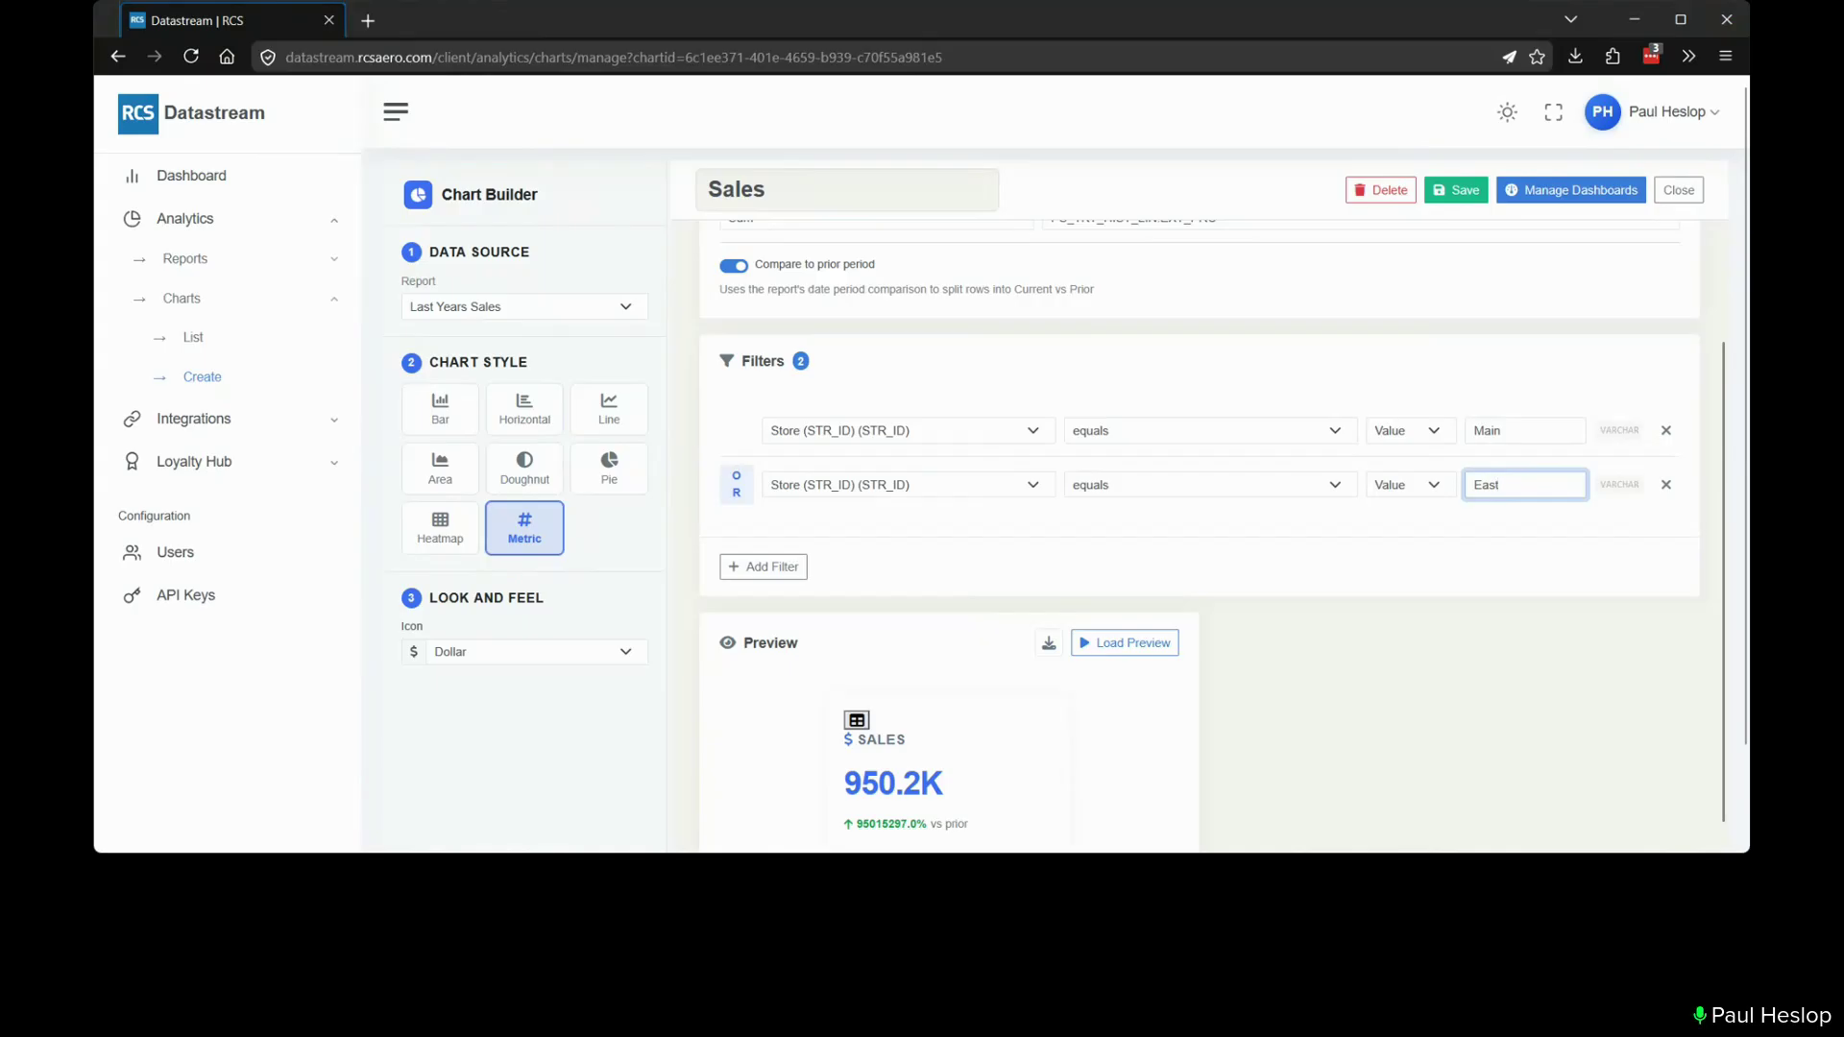
click(1666, 485)
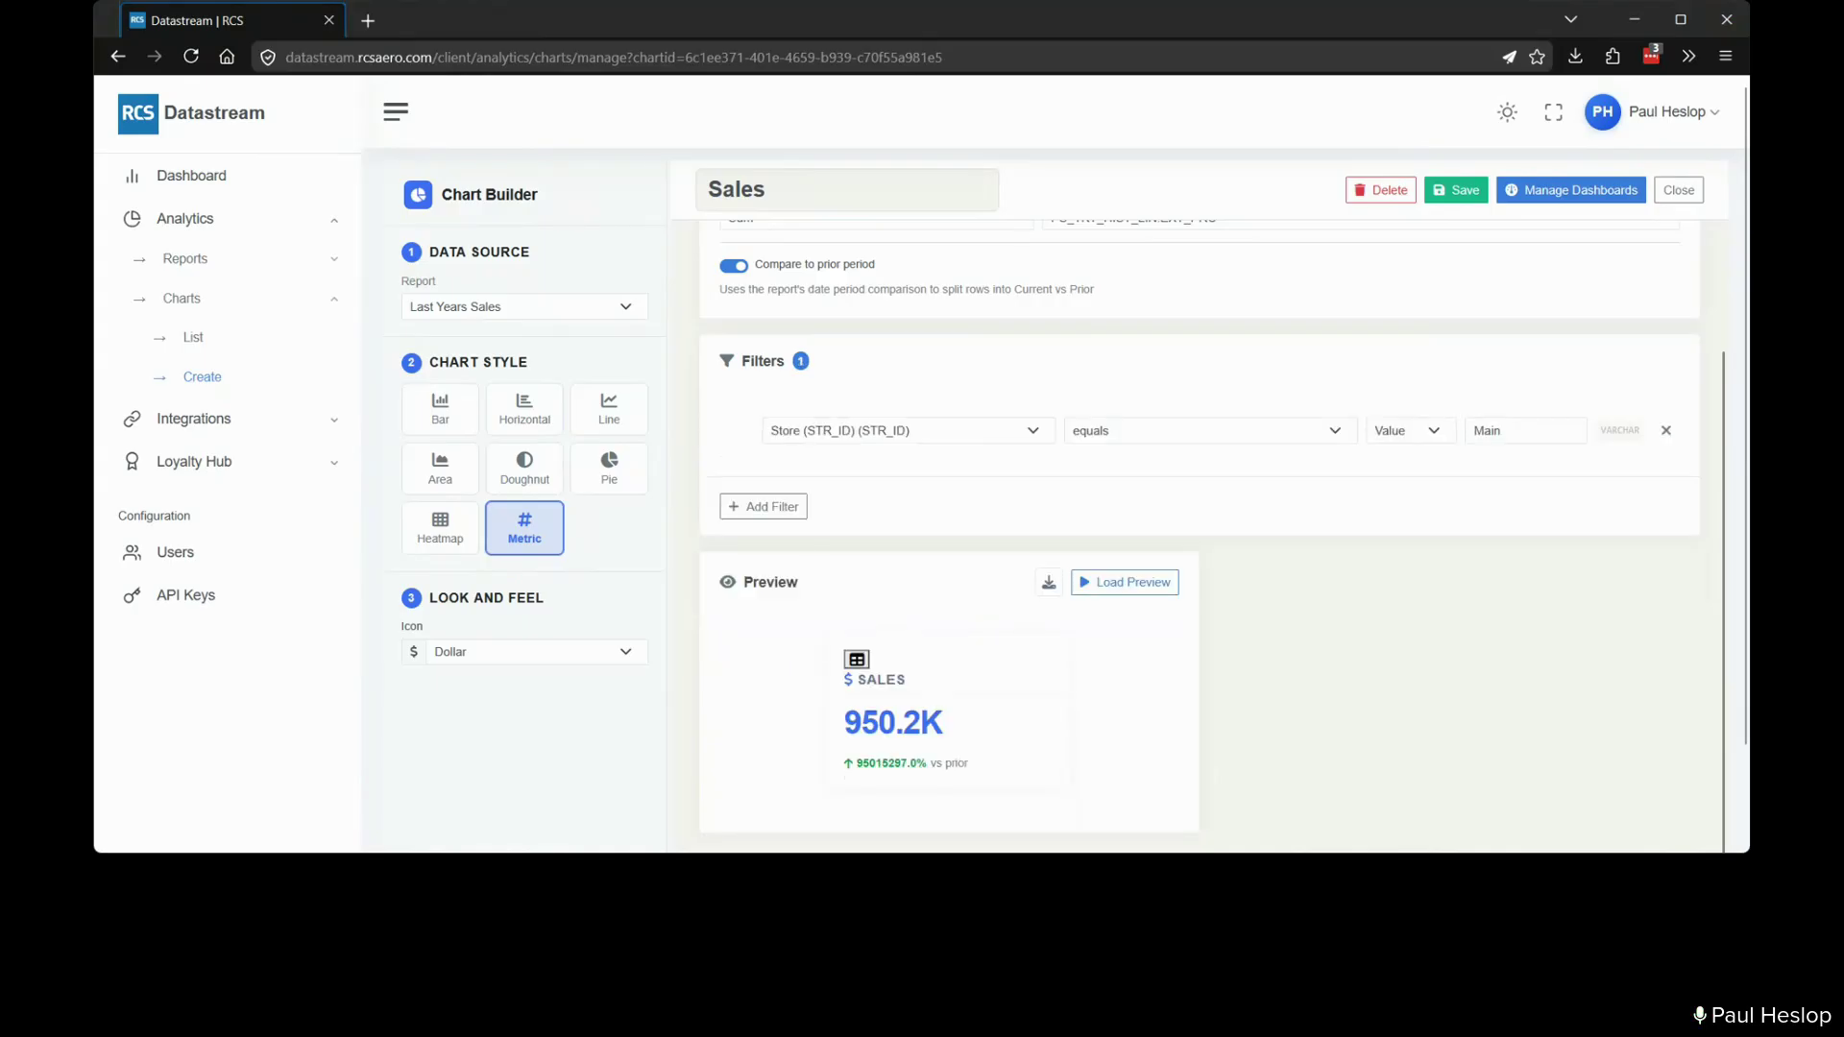
click(176, 175)
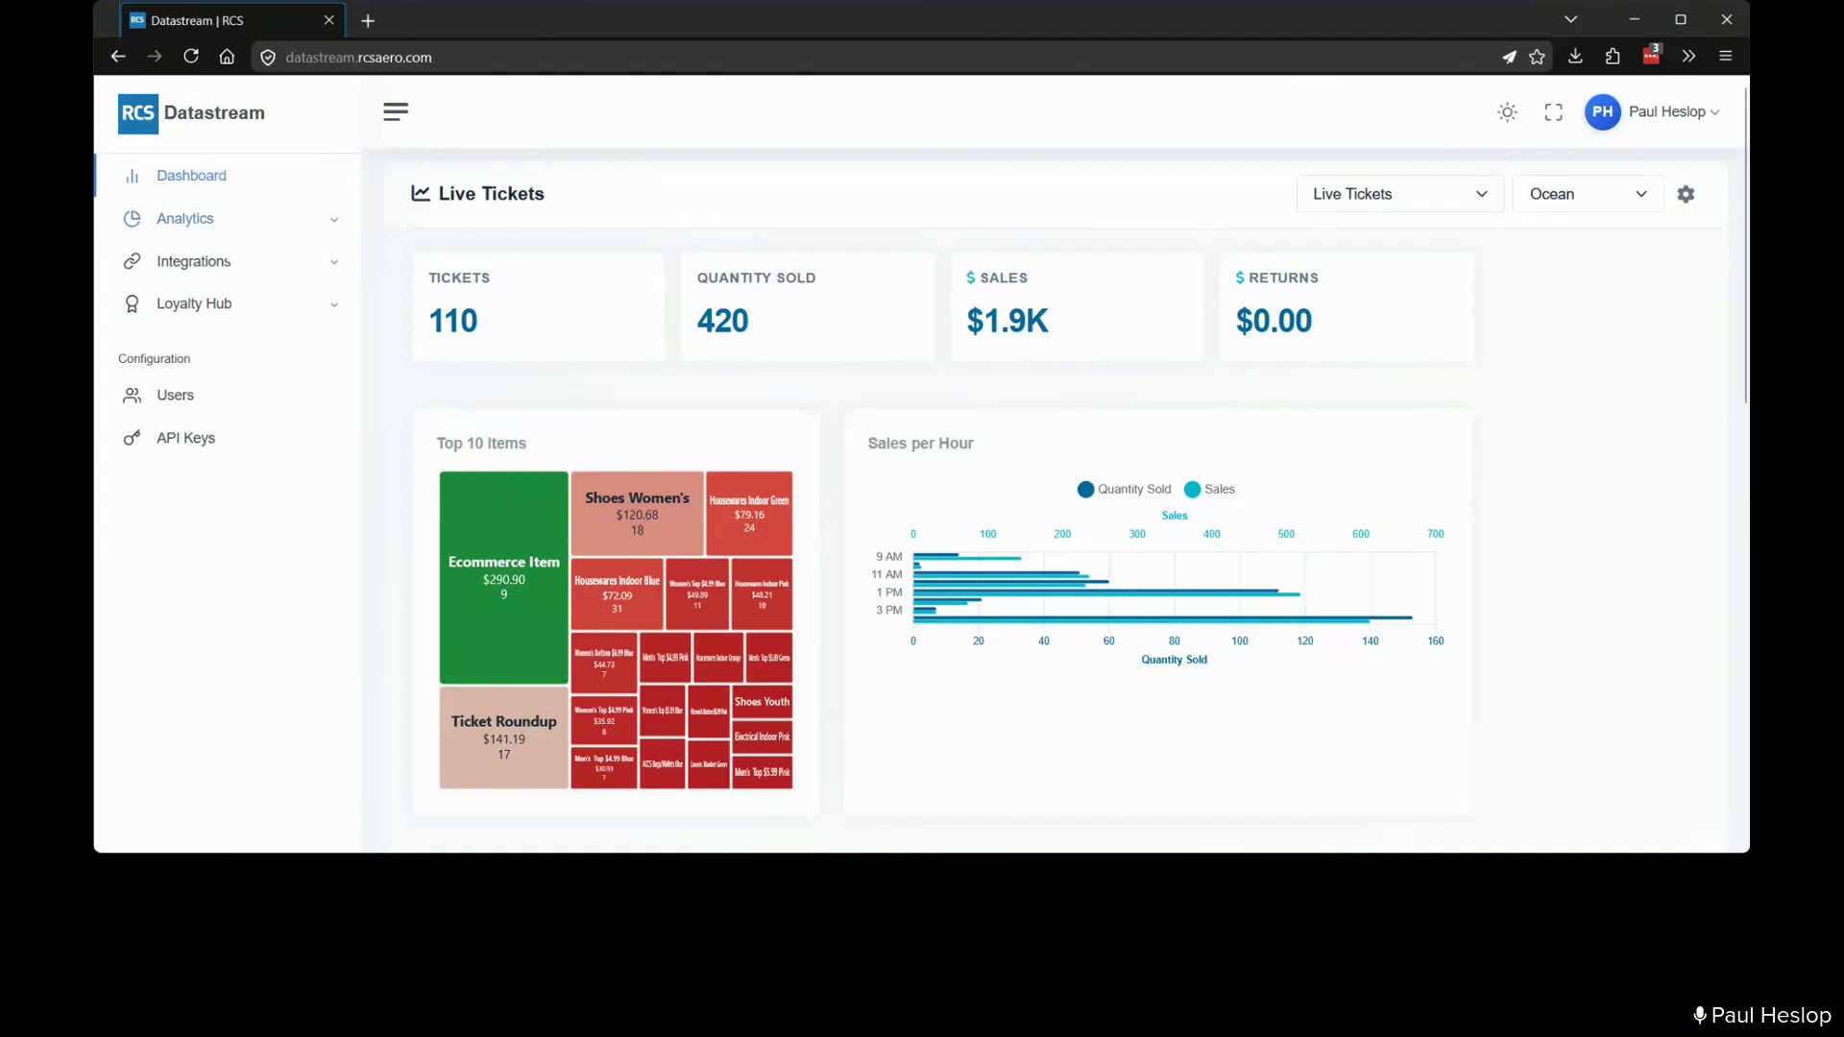
- From Analytics > Reports, open Duplicated RCS Reports and manage the Last Years Sales report
click(185, 219)
click(185, 258)
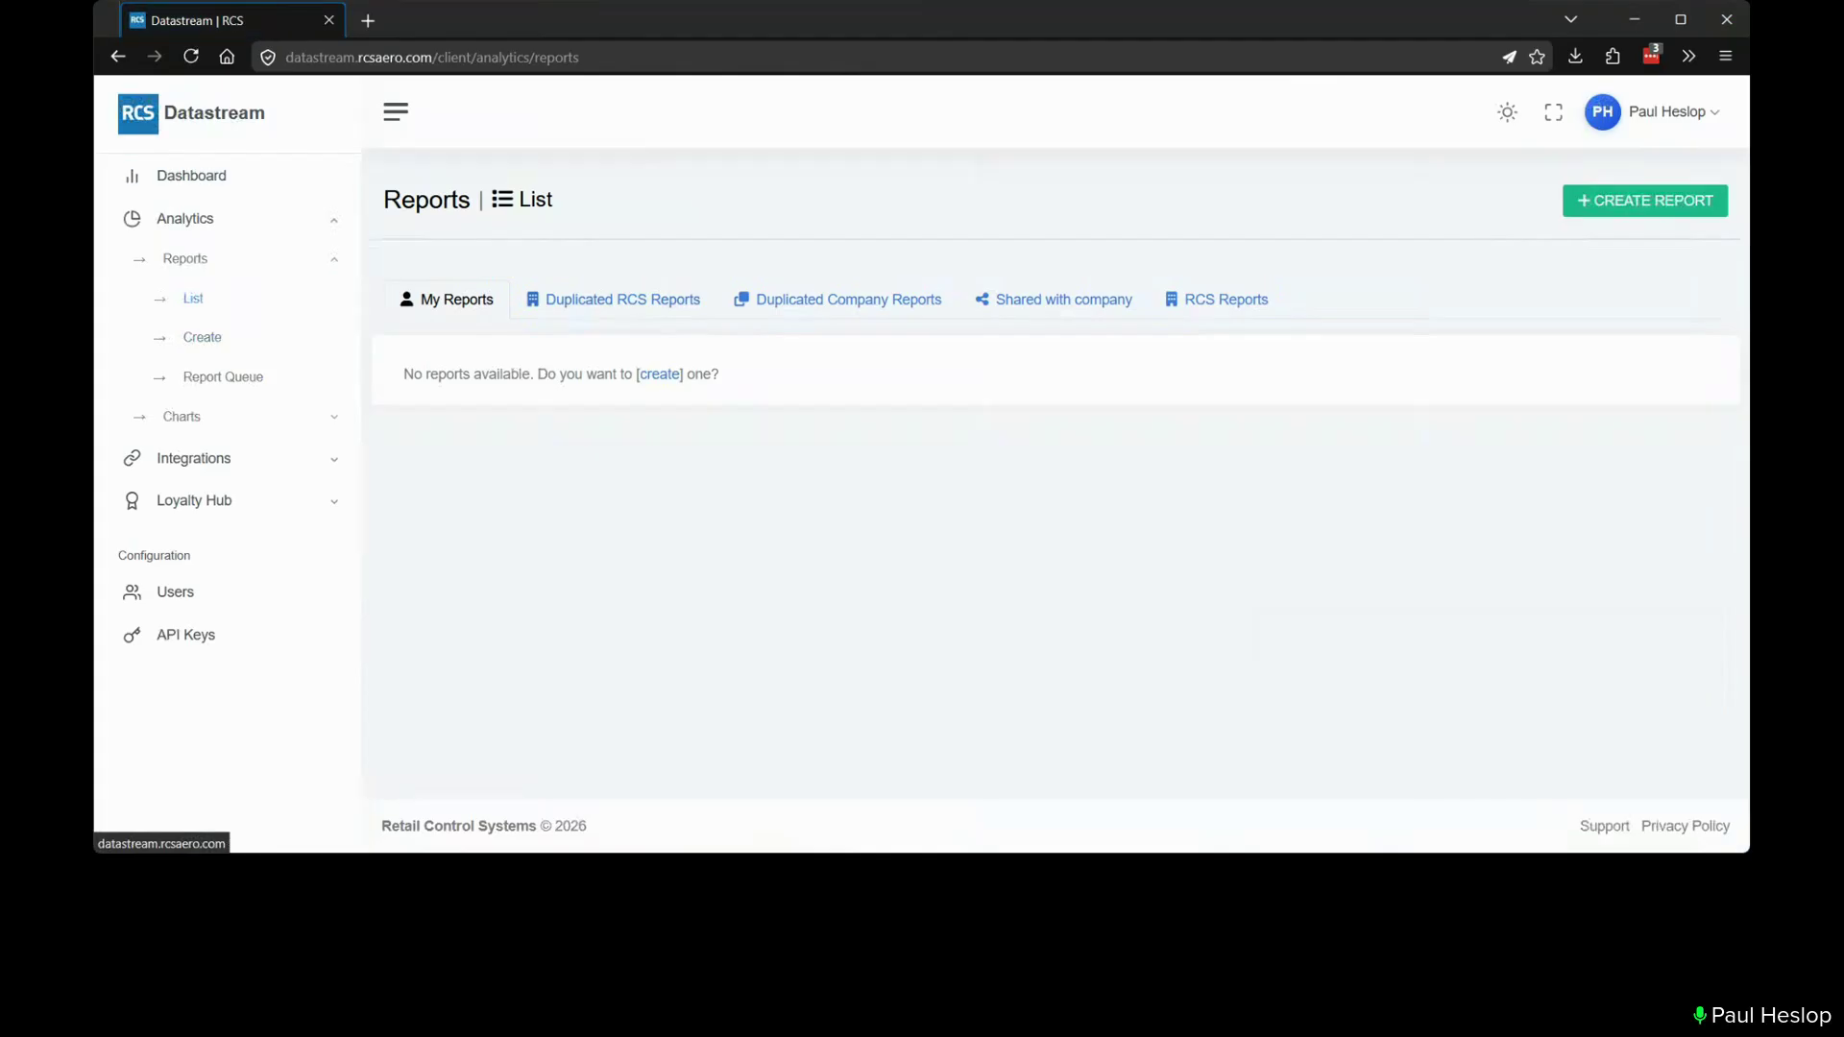
click(1227, 302)
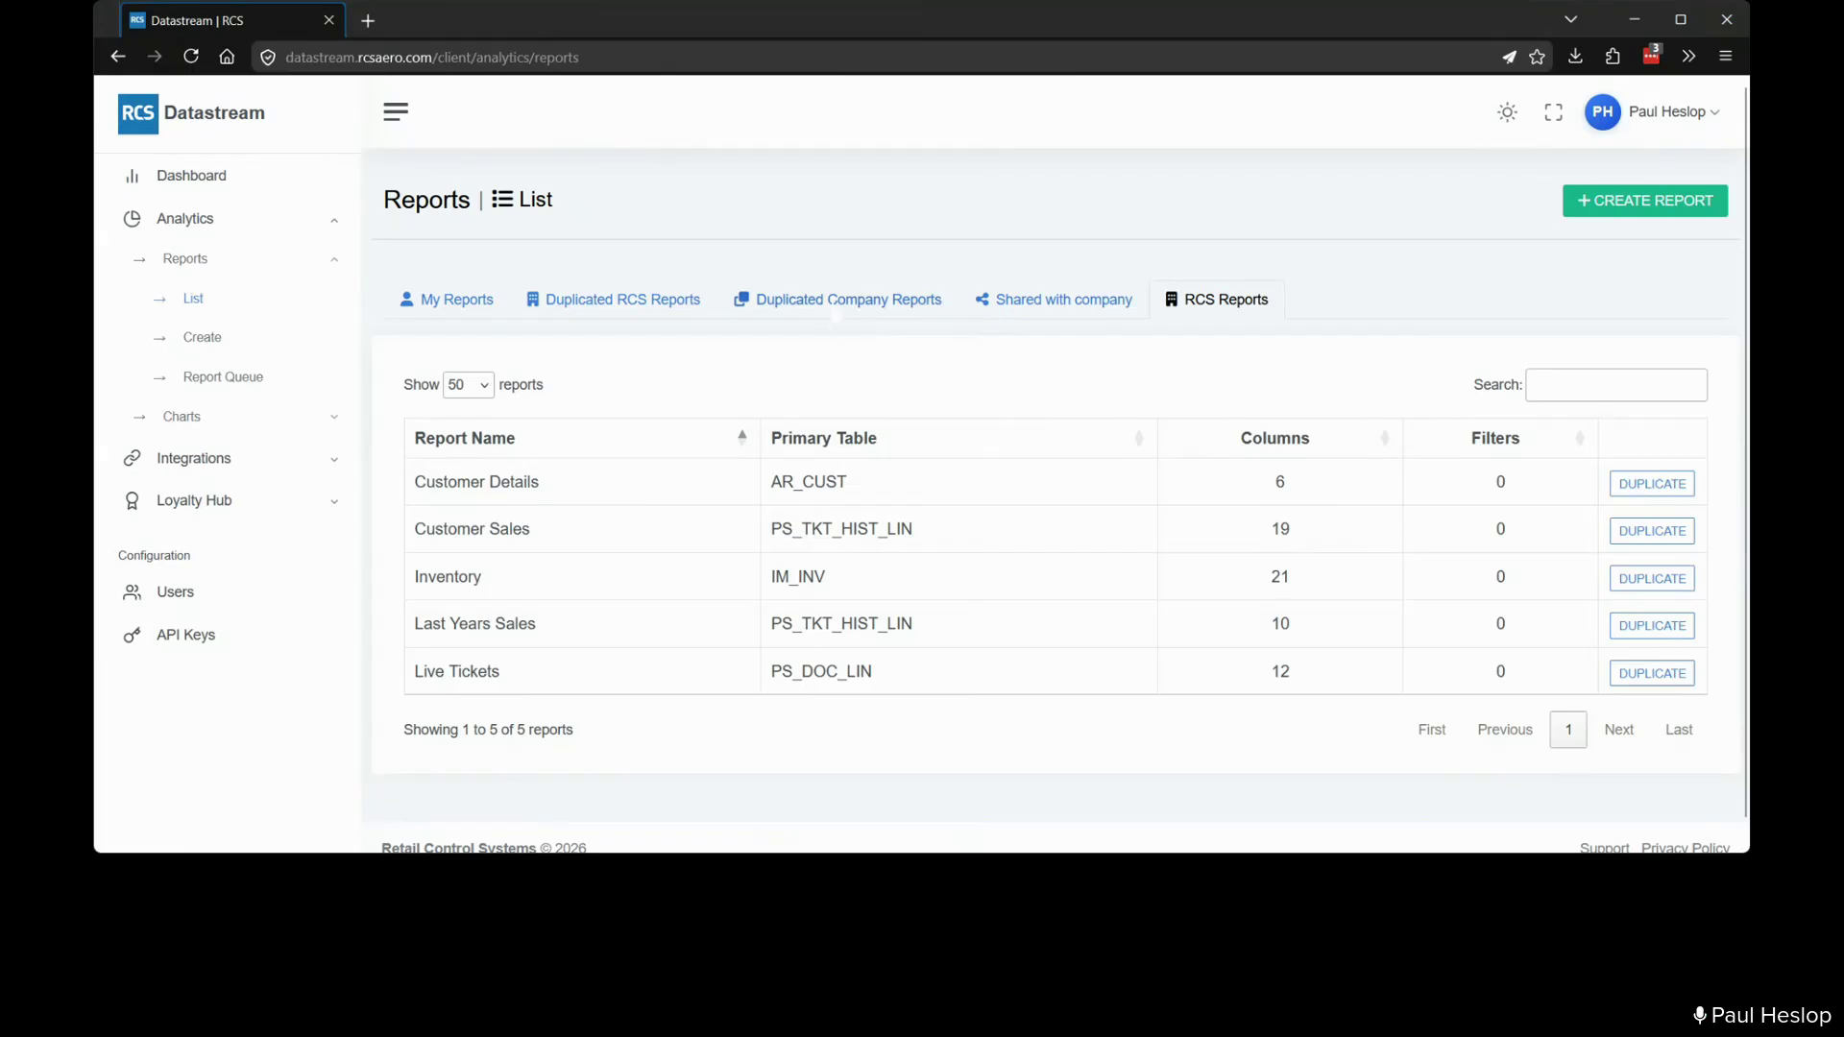
click(836, 299)
click(637, 307)
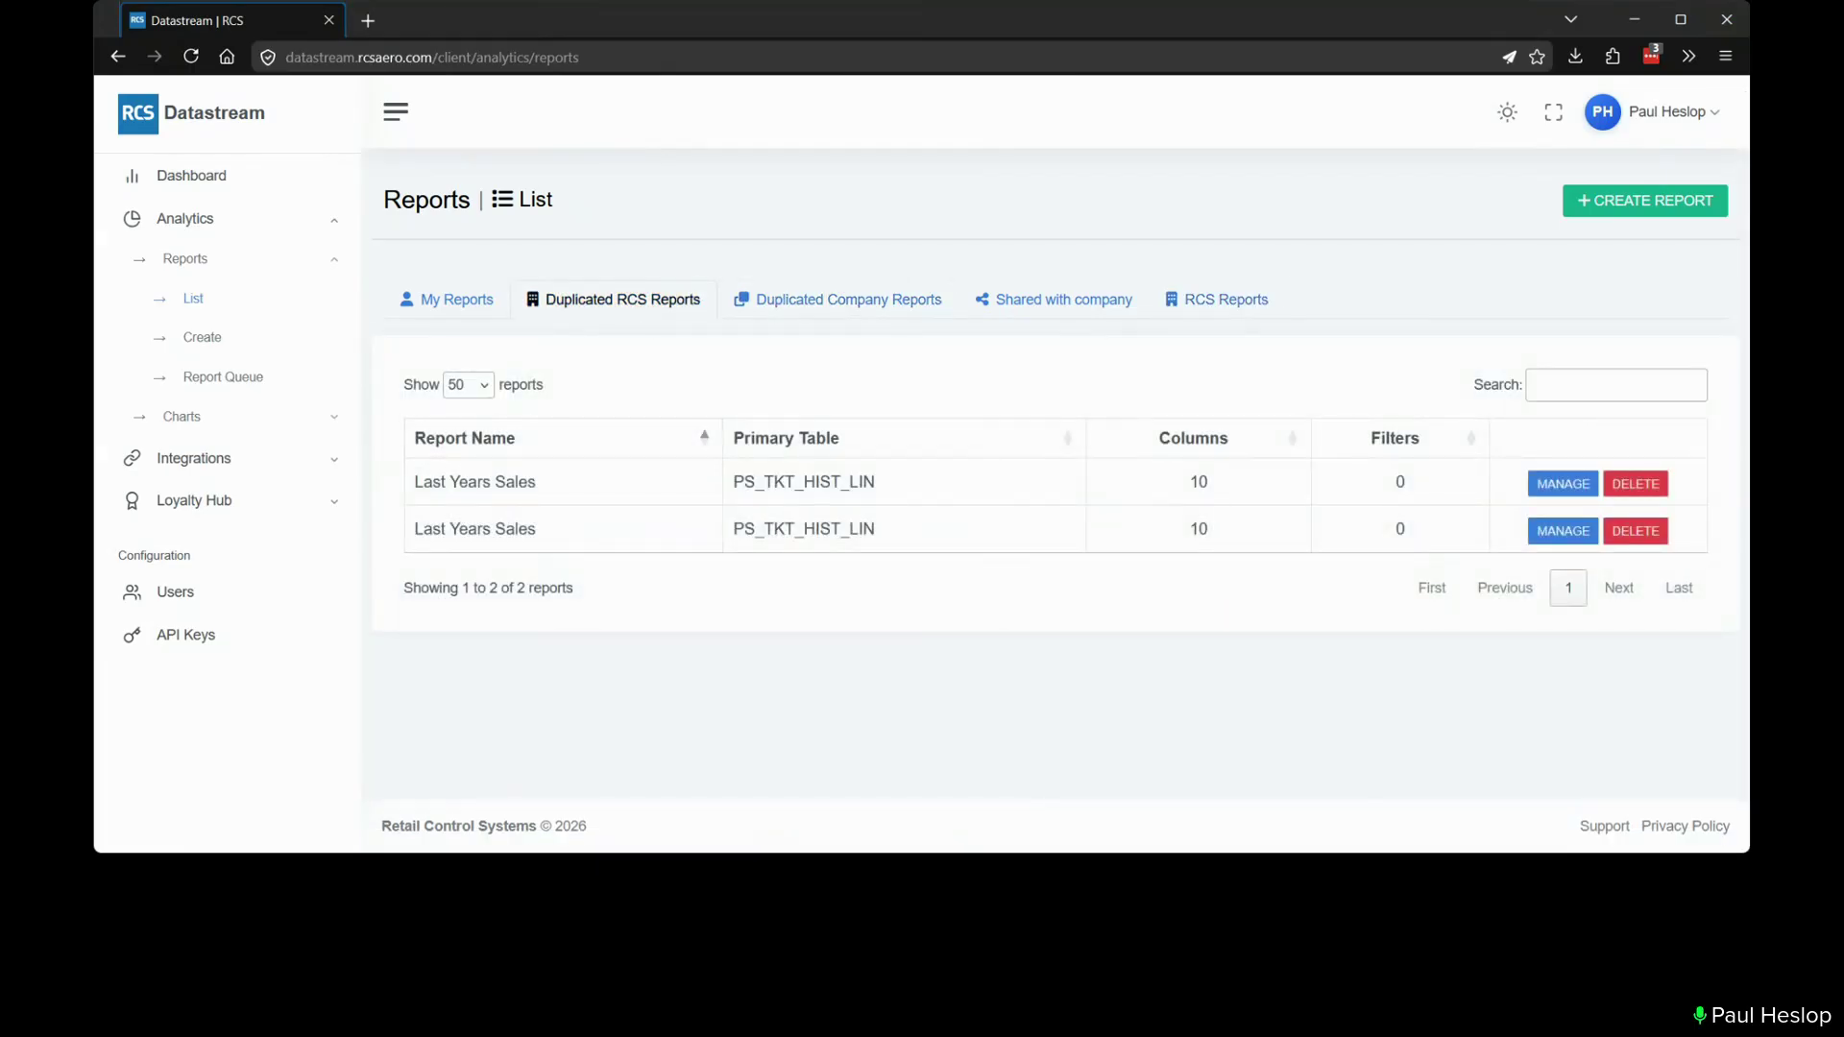
click(1563, 531)
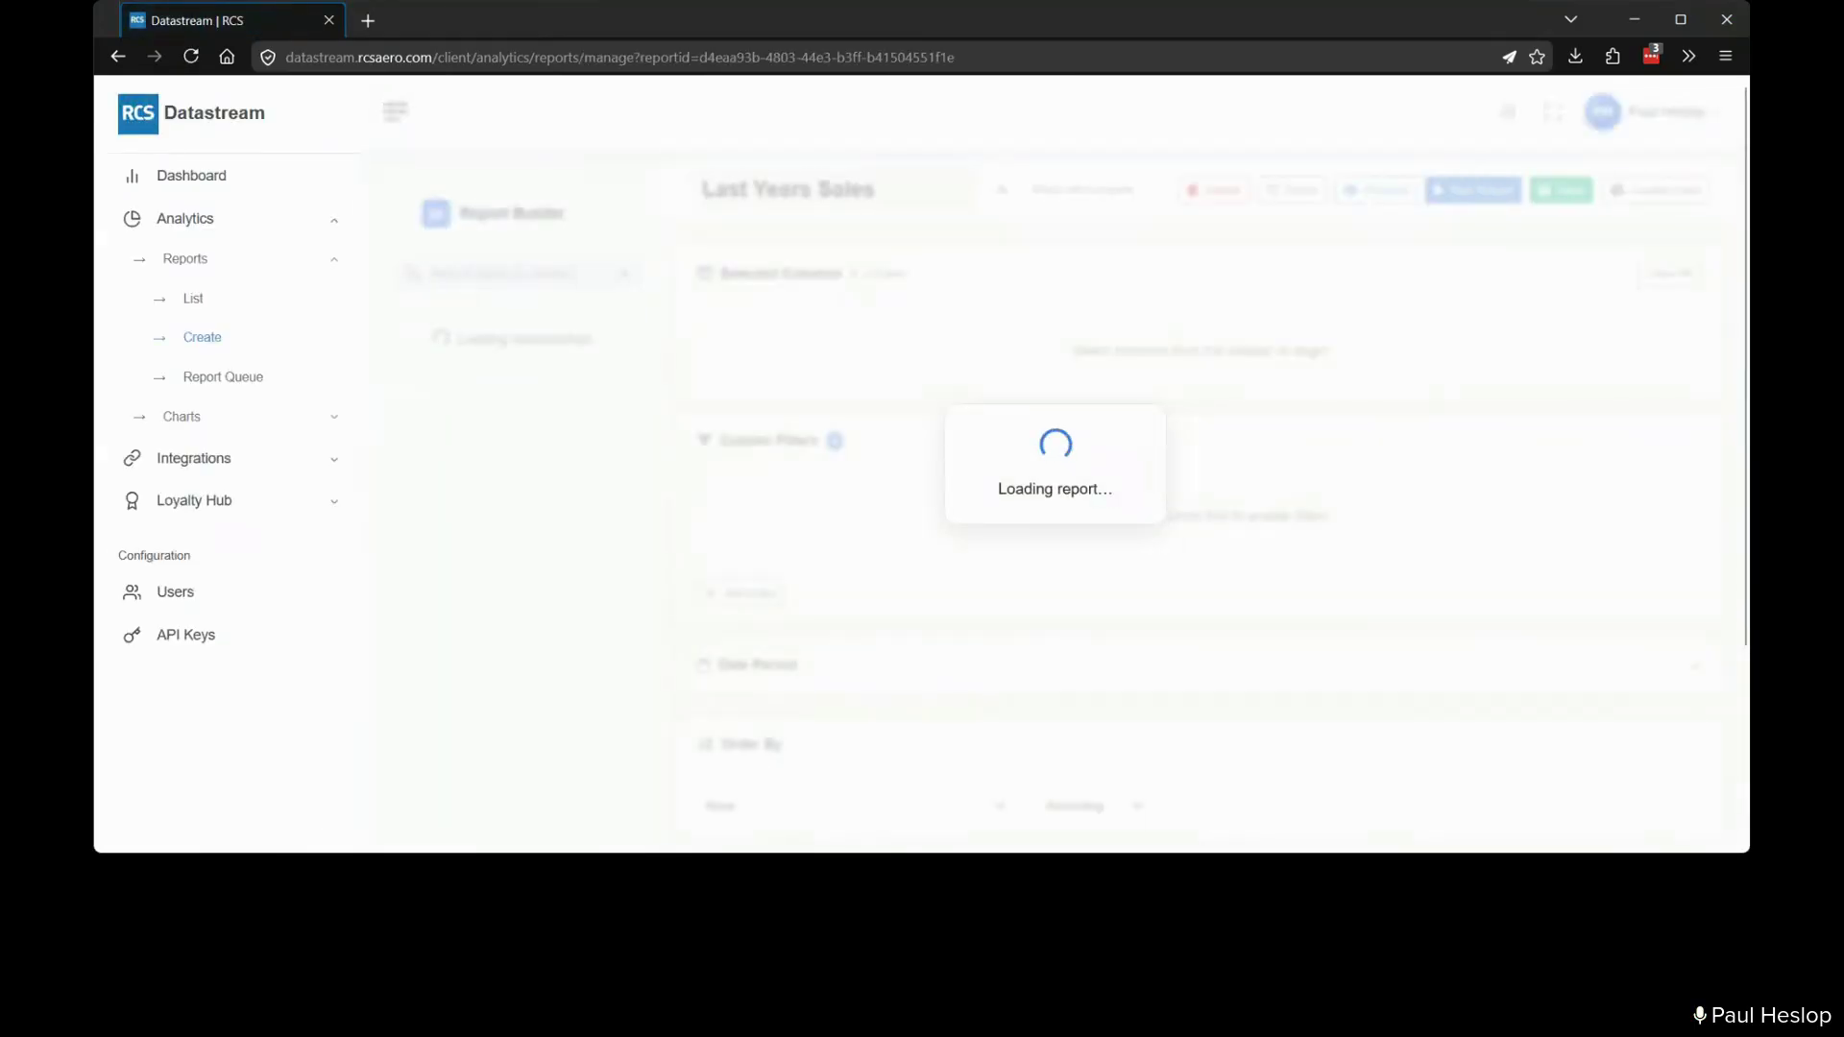
- Add a business date column filter to the report, then delete it
scroll(1201, 461, down, 3)
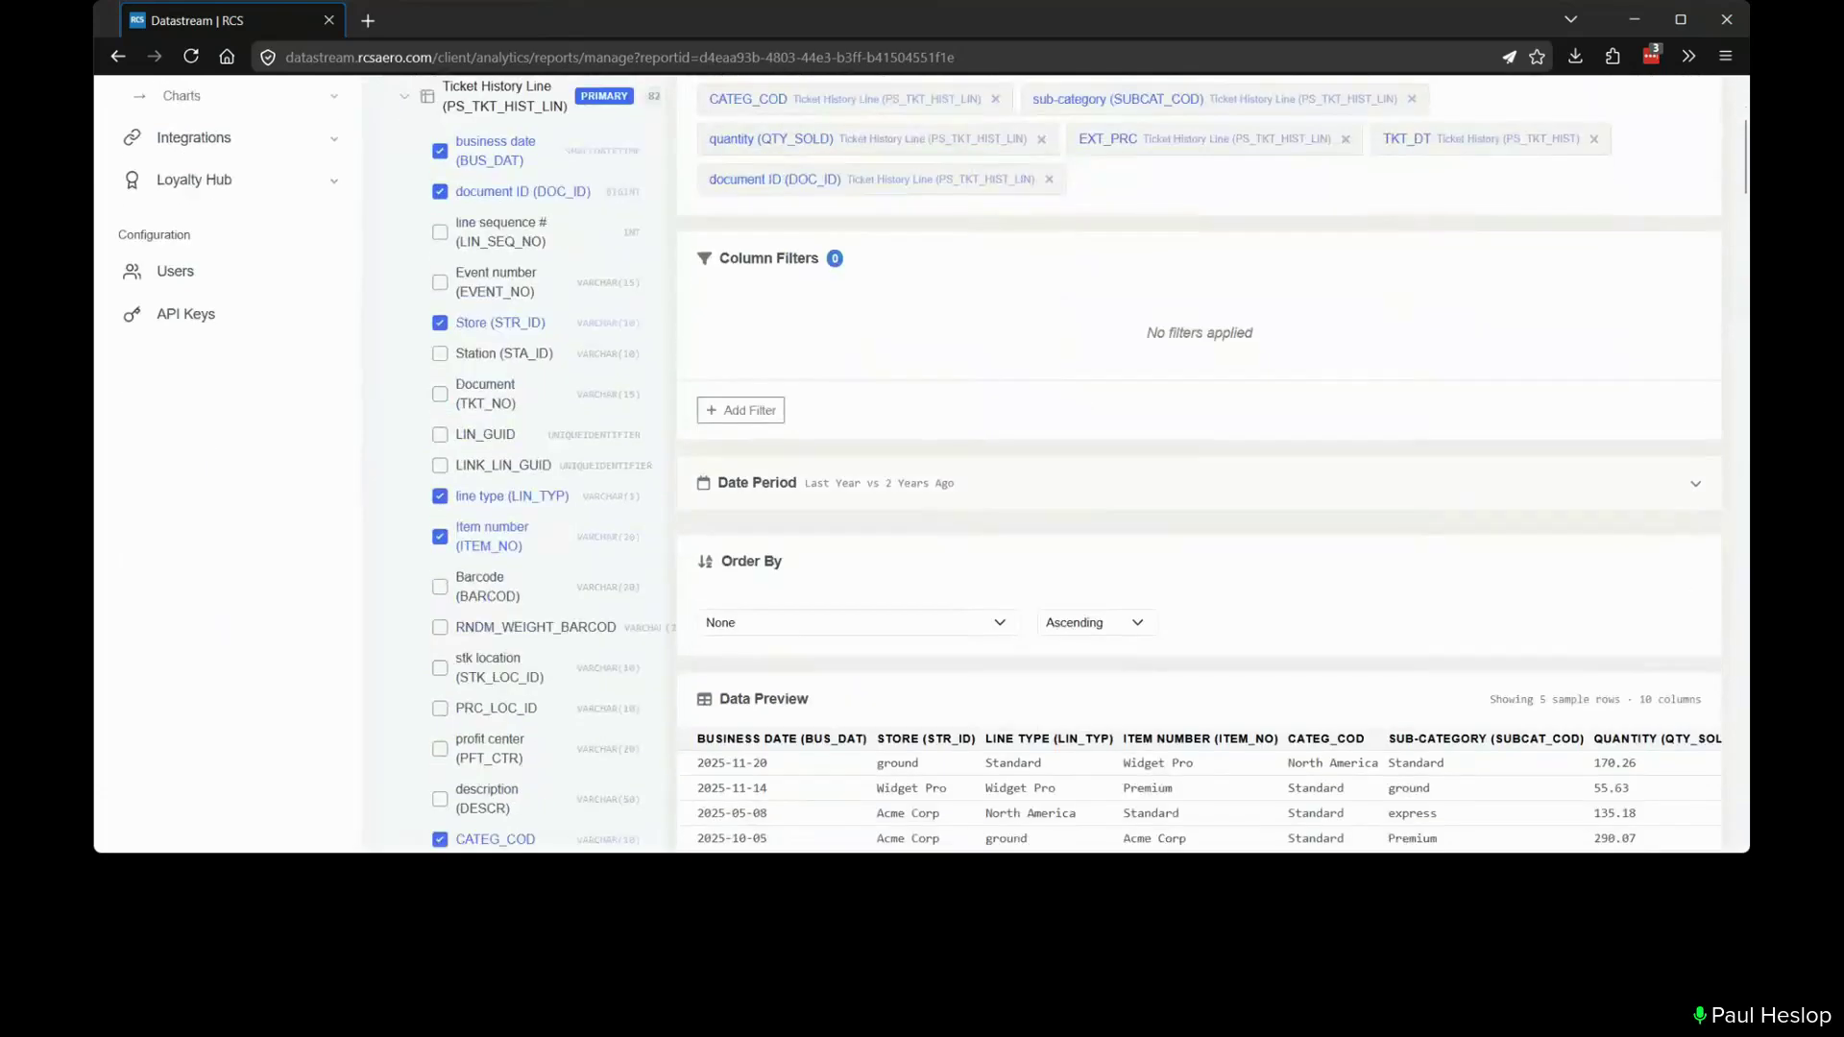
click(758, 415)
click(741, 410)
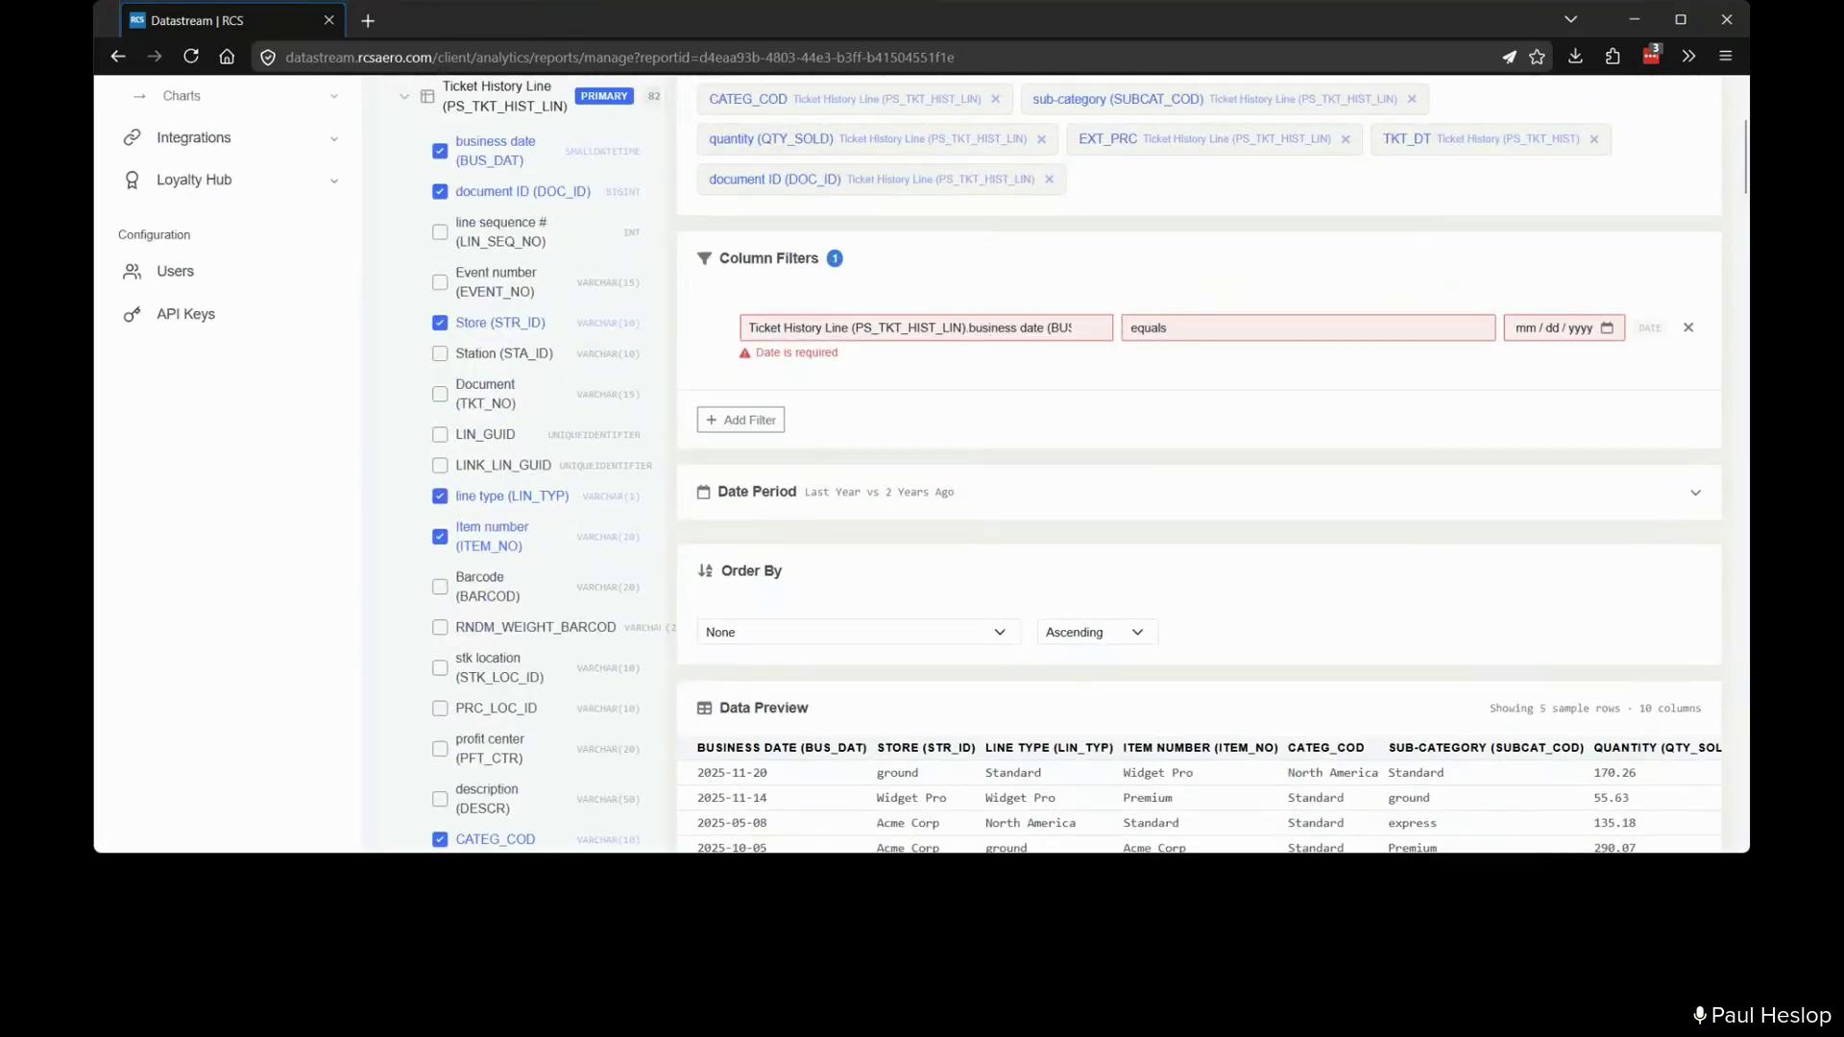
click(1688, 327)
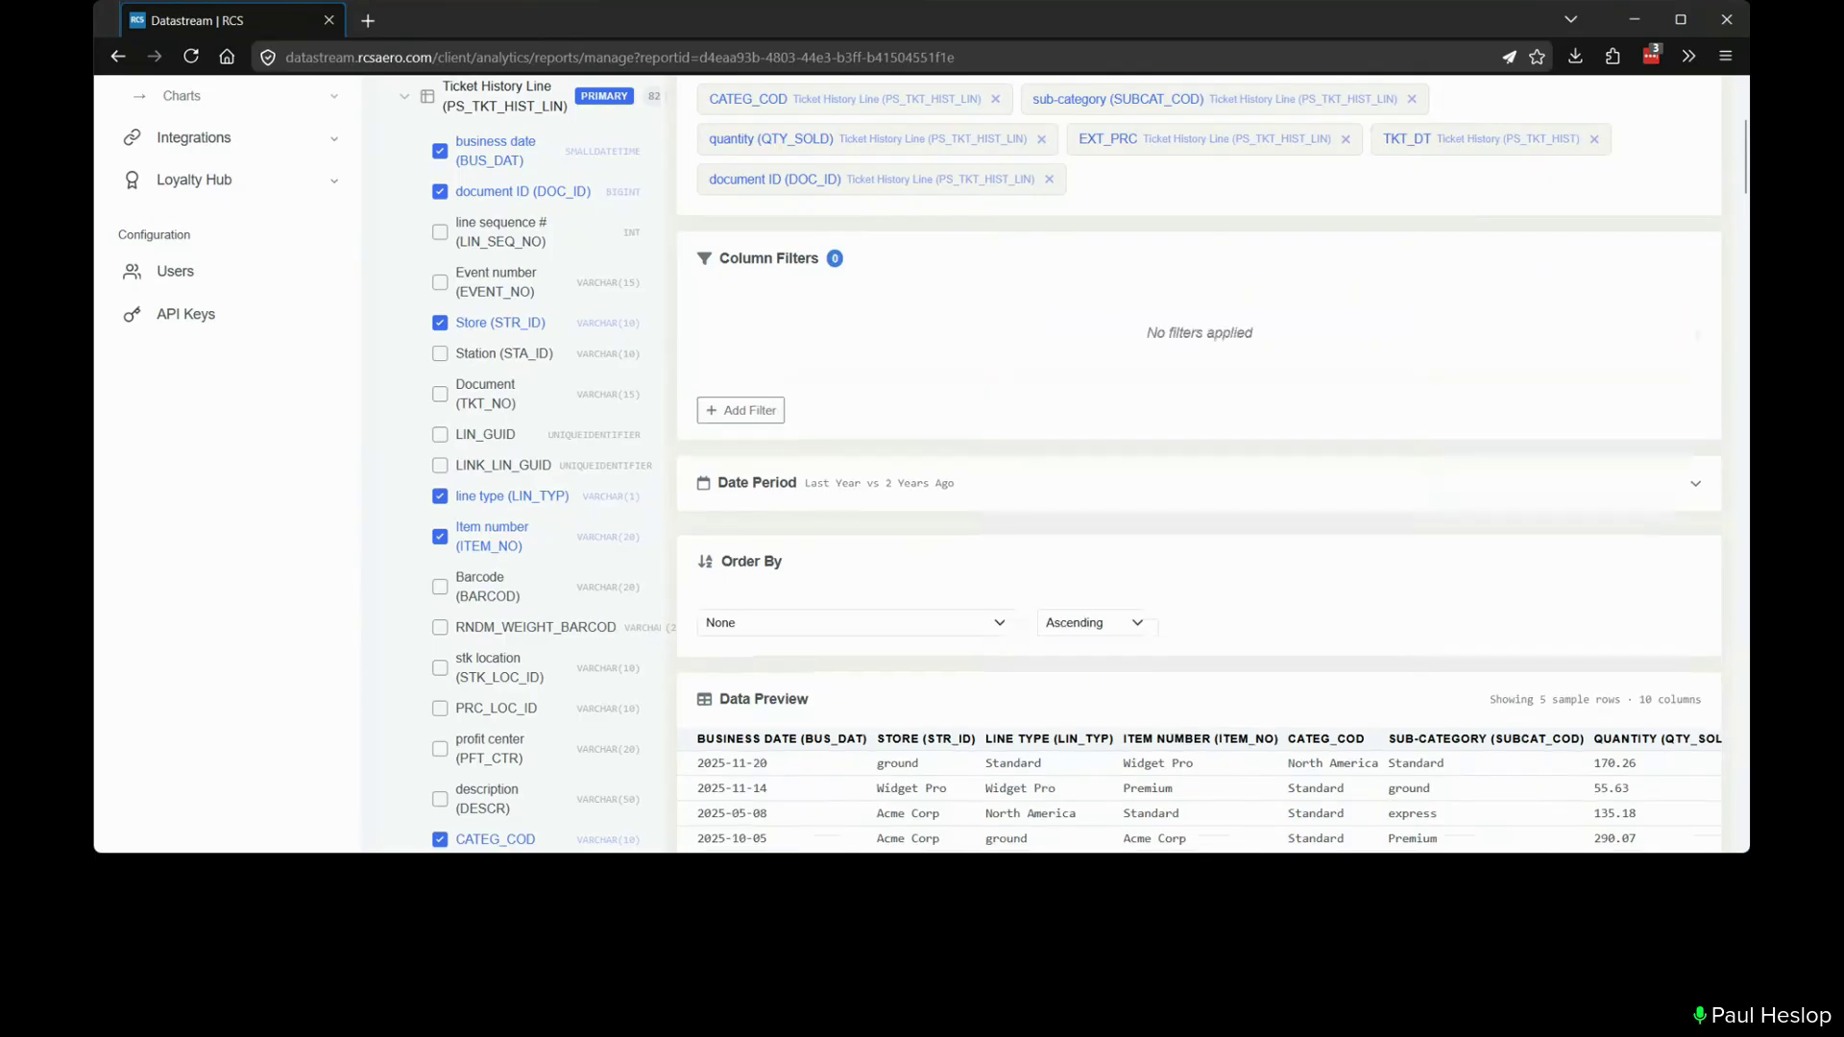
scroll(1428, 415, down, 1)
scroll(1428, 416, down, 1)
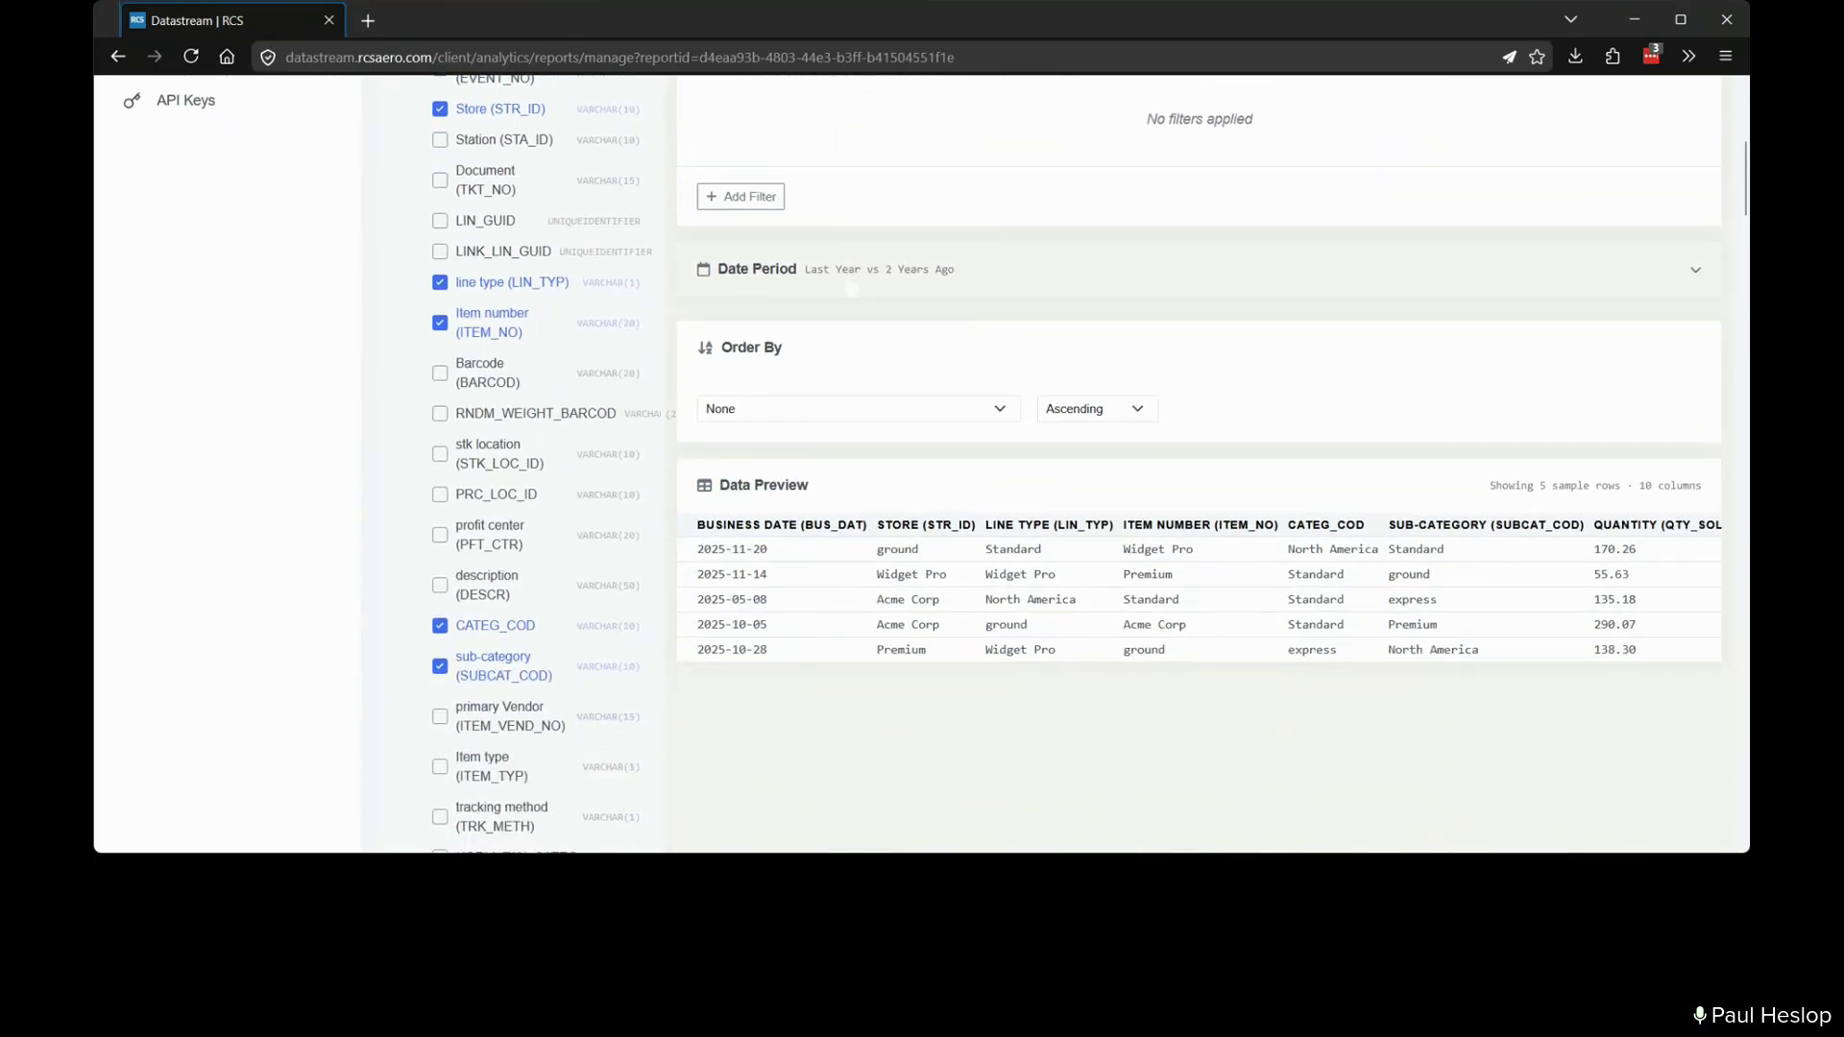
click(1708, 291)
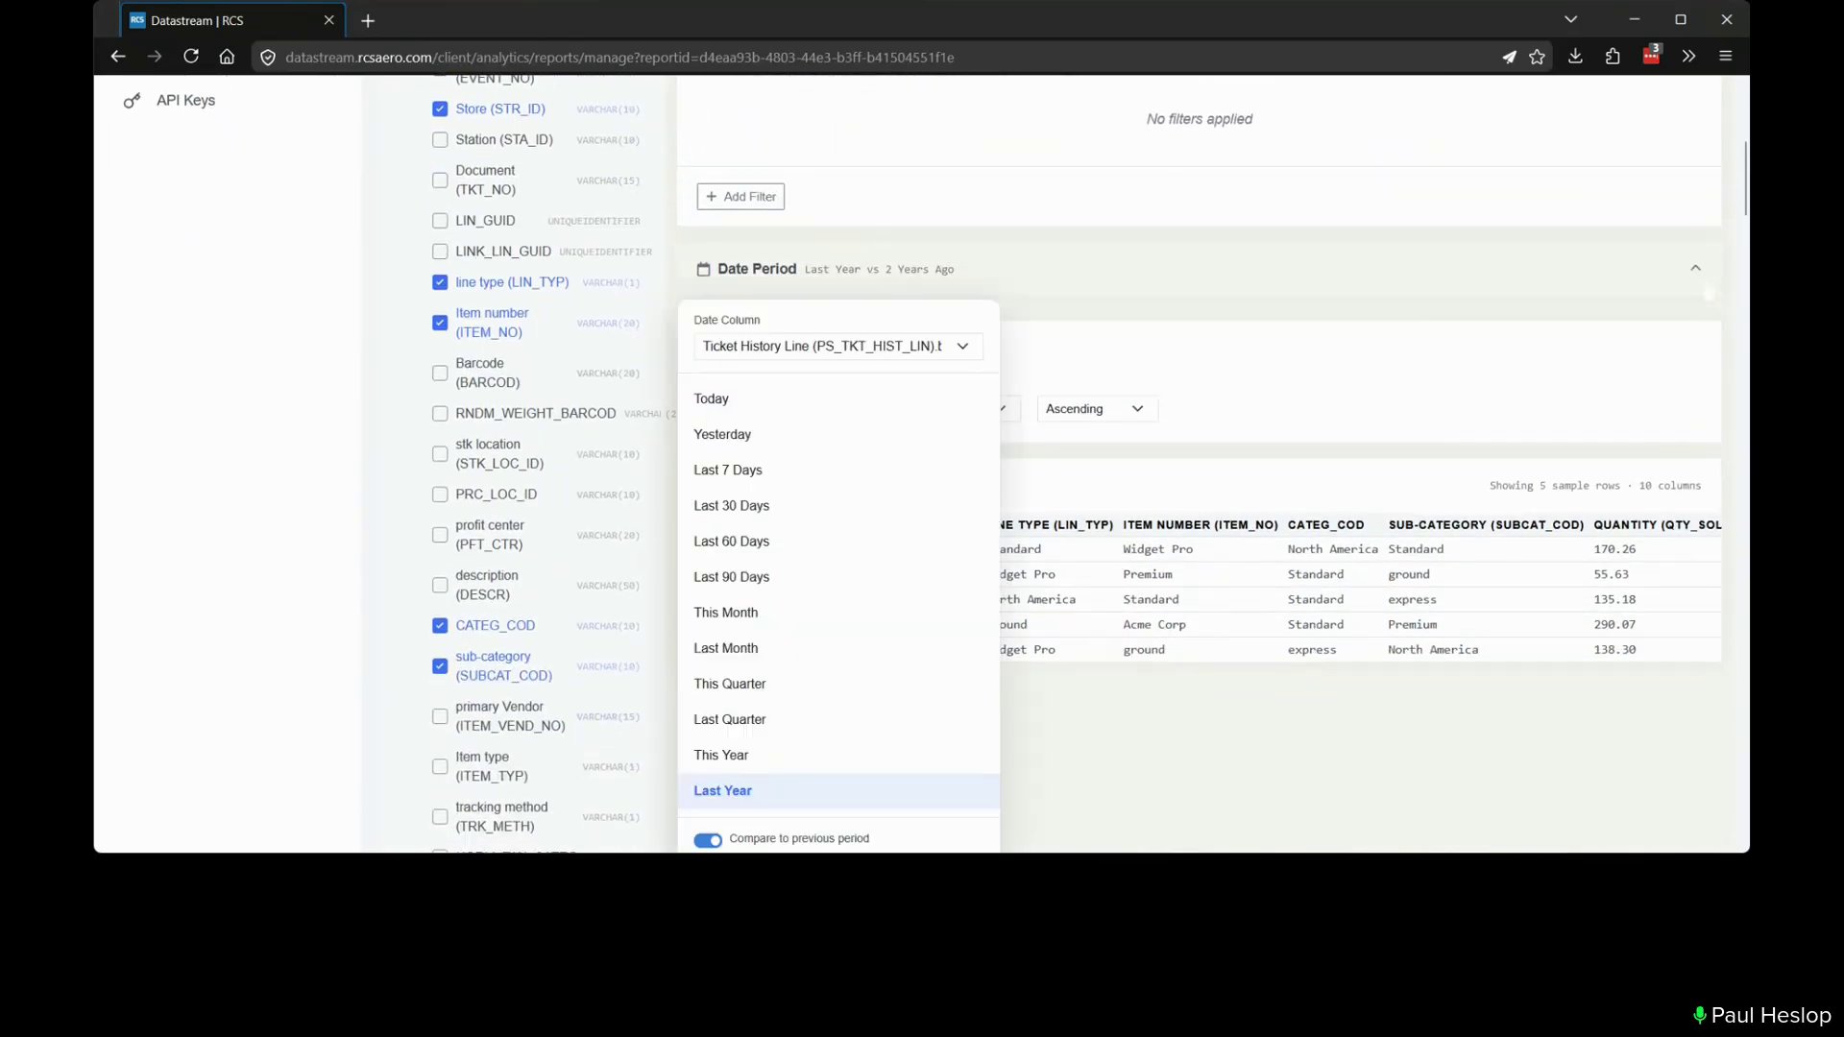
scroll(796, 331, down, 1)
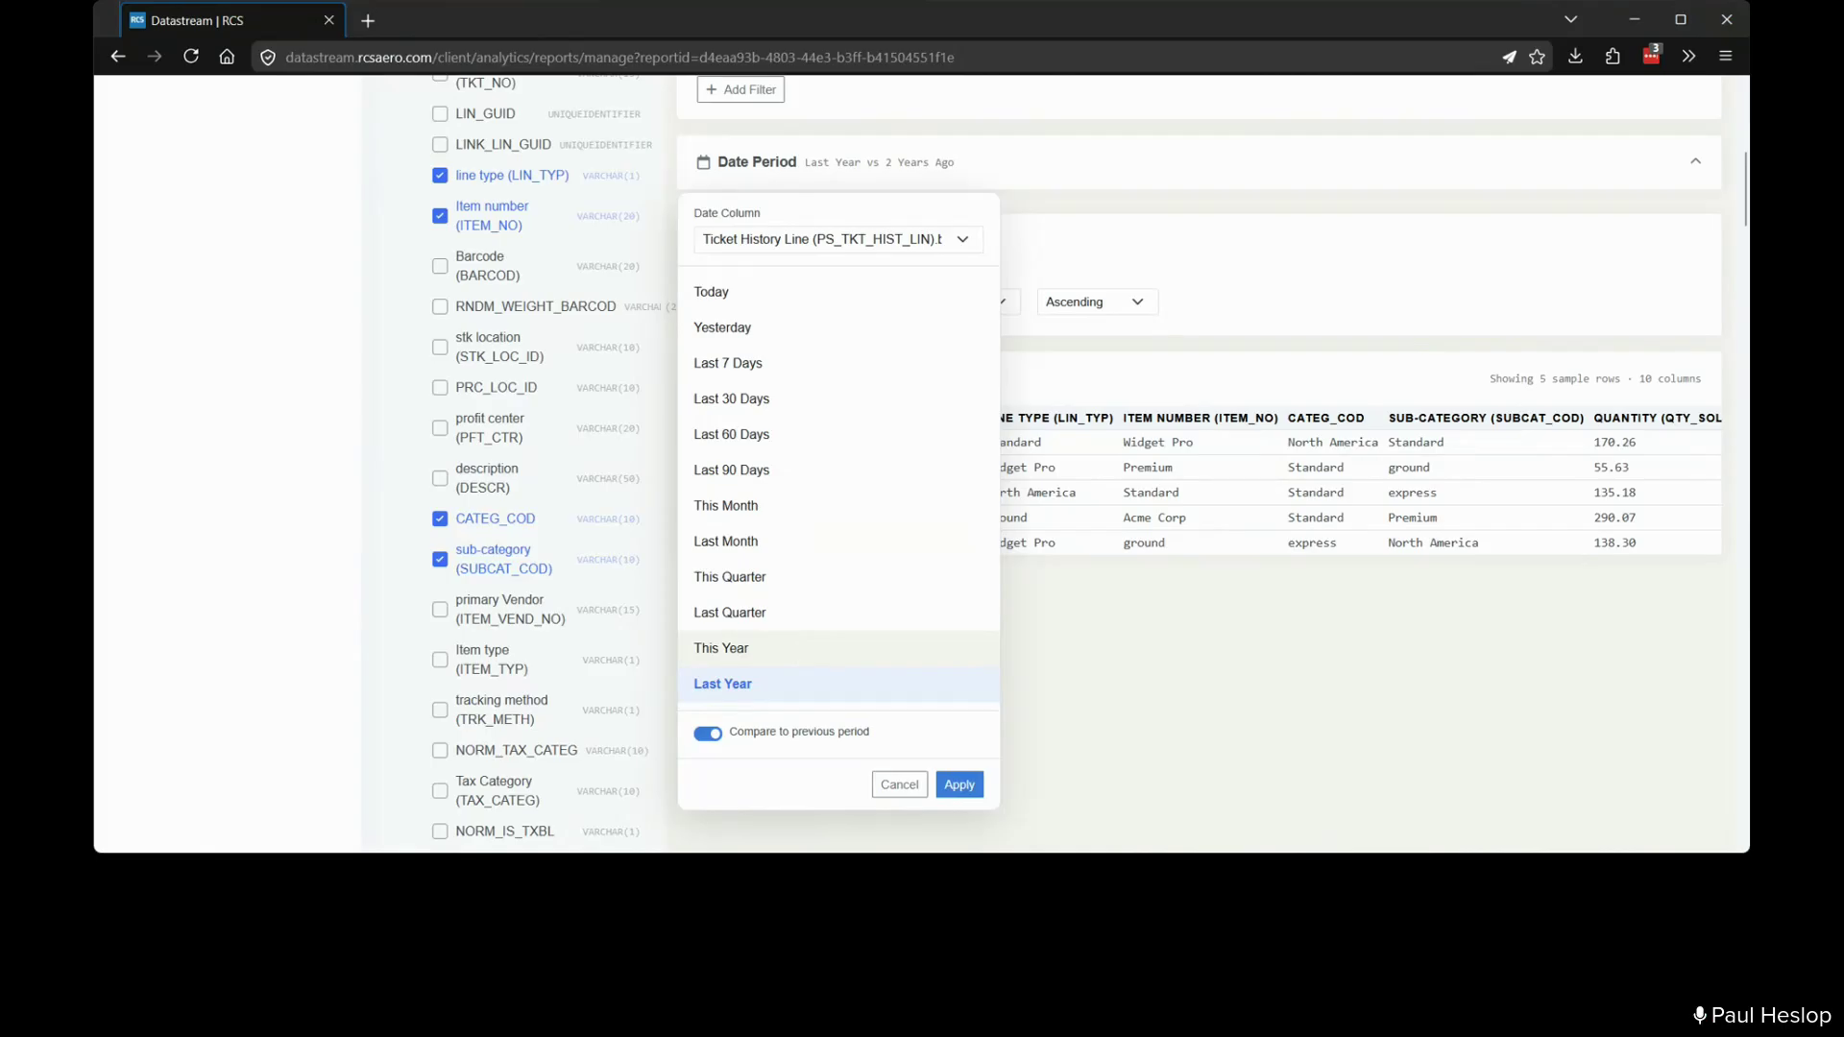
click(898, 785)
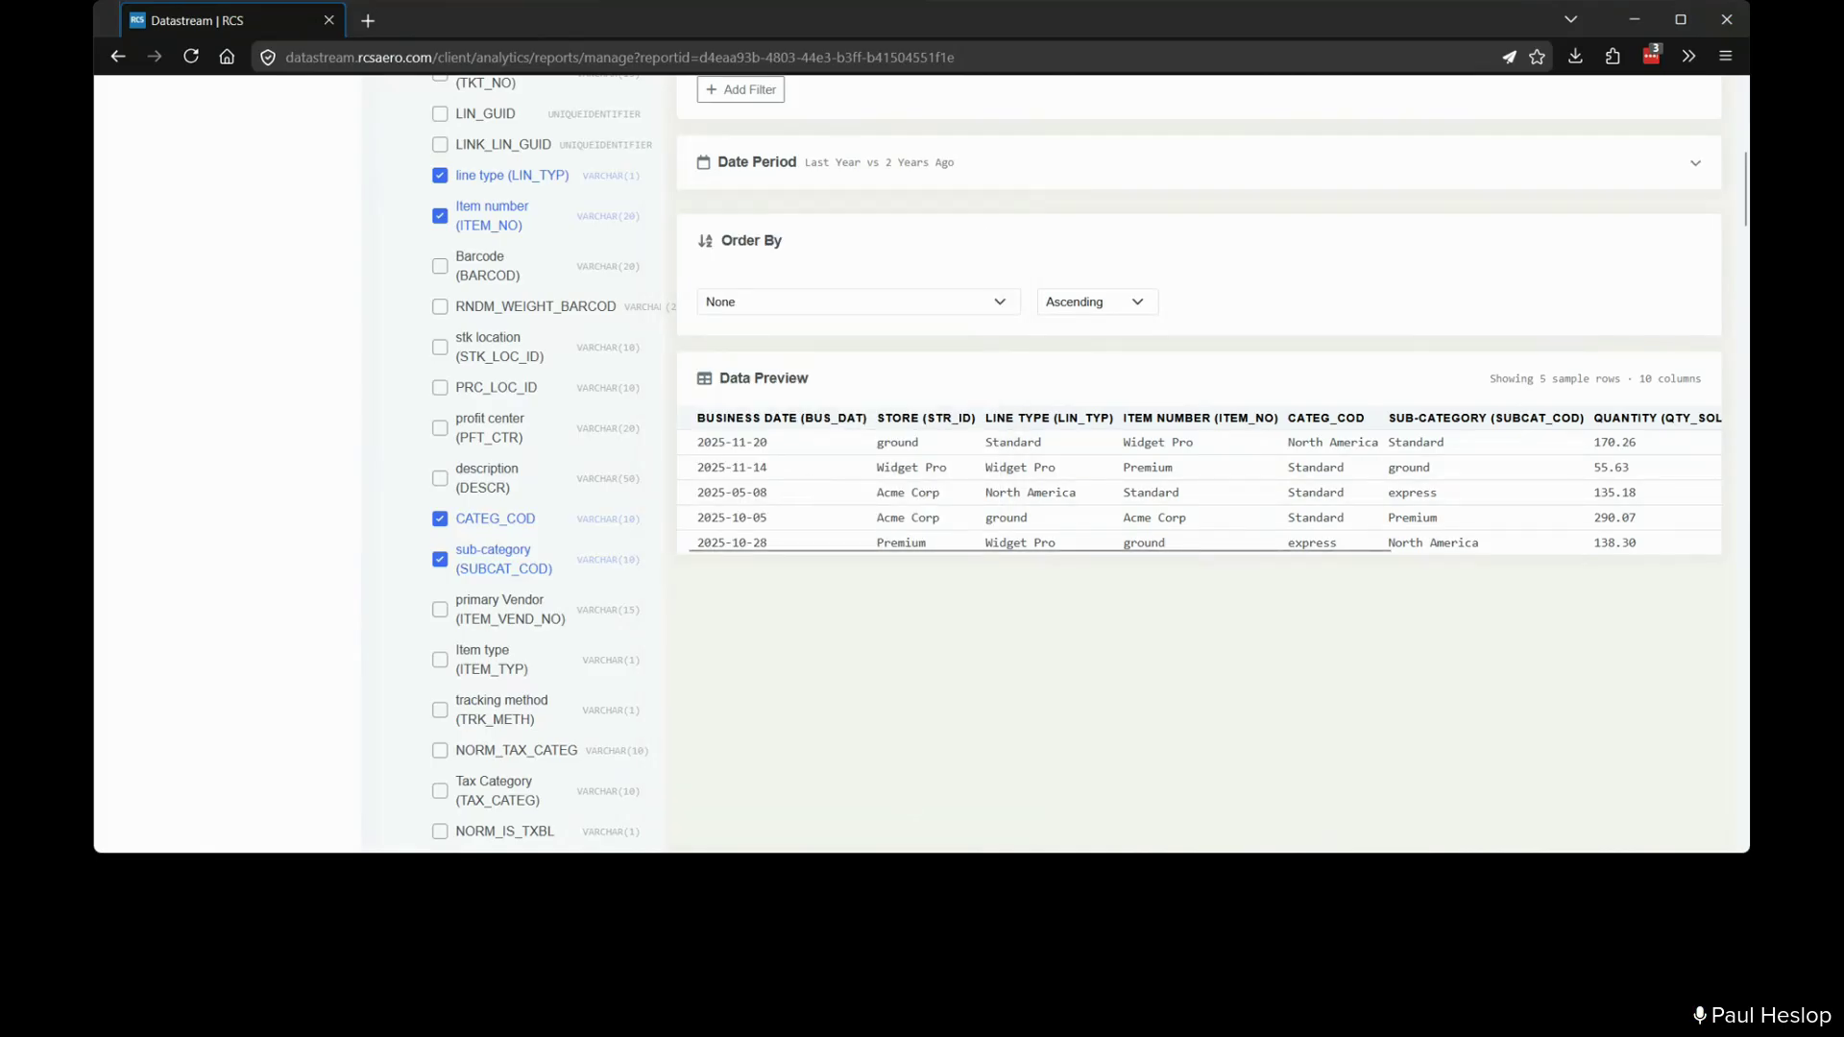
scroll(1201, 461, up, 5)
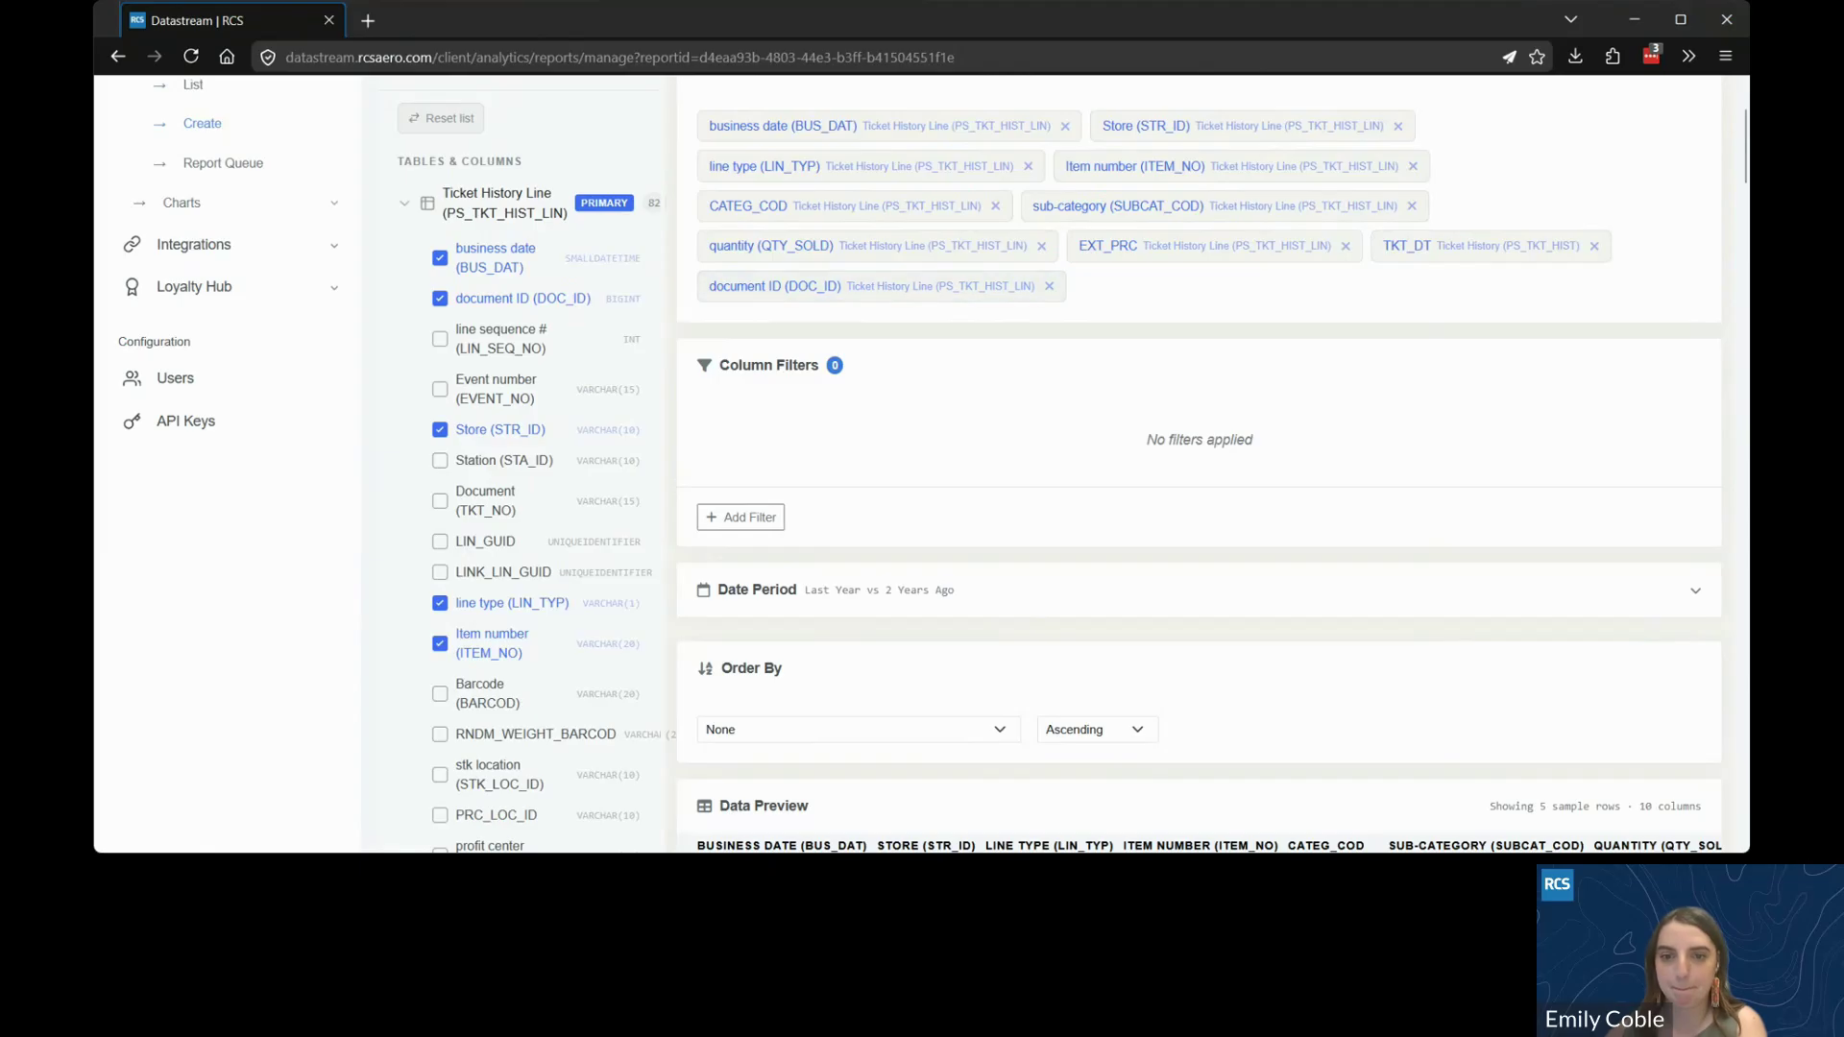
scroll(1199, 480, down, 3)
- Add a business date column filter and view its date comparison operators
scroll(1198, 480, up, 4)
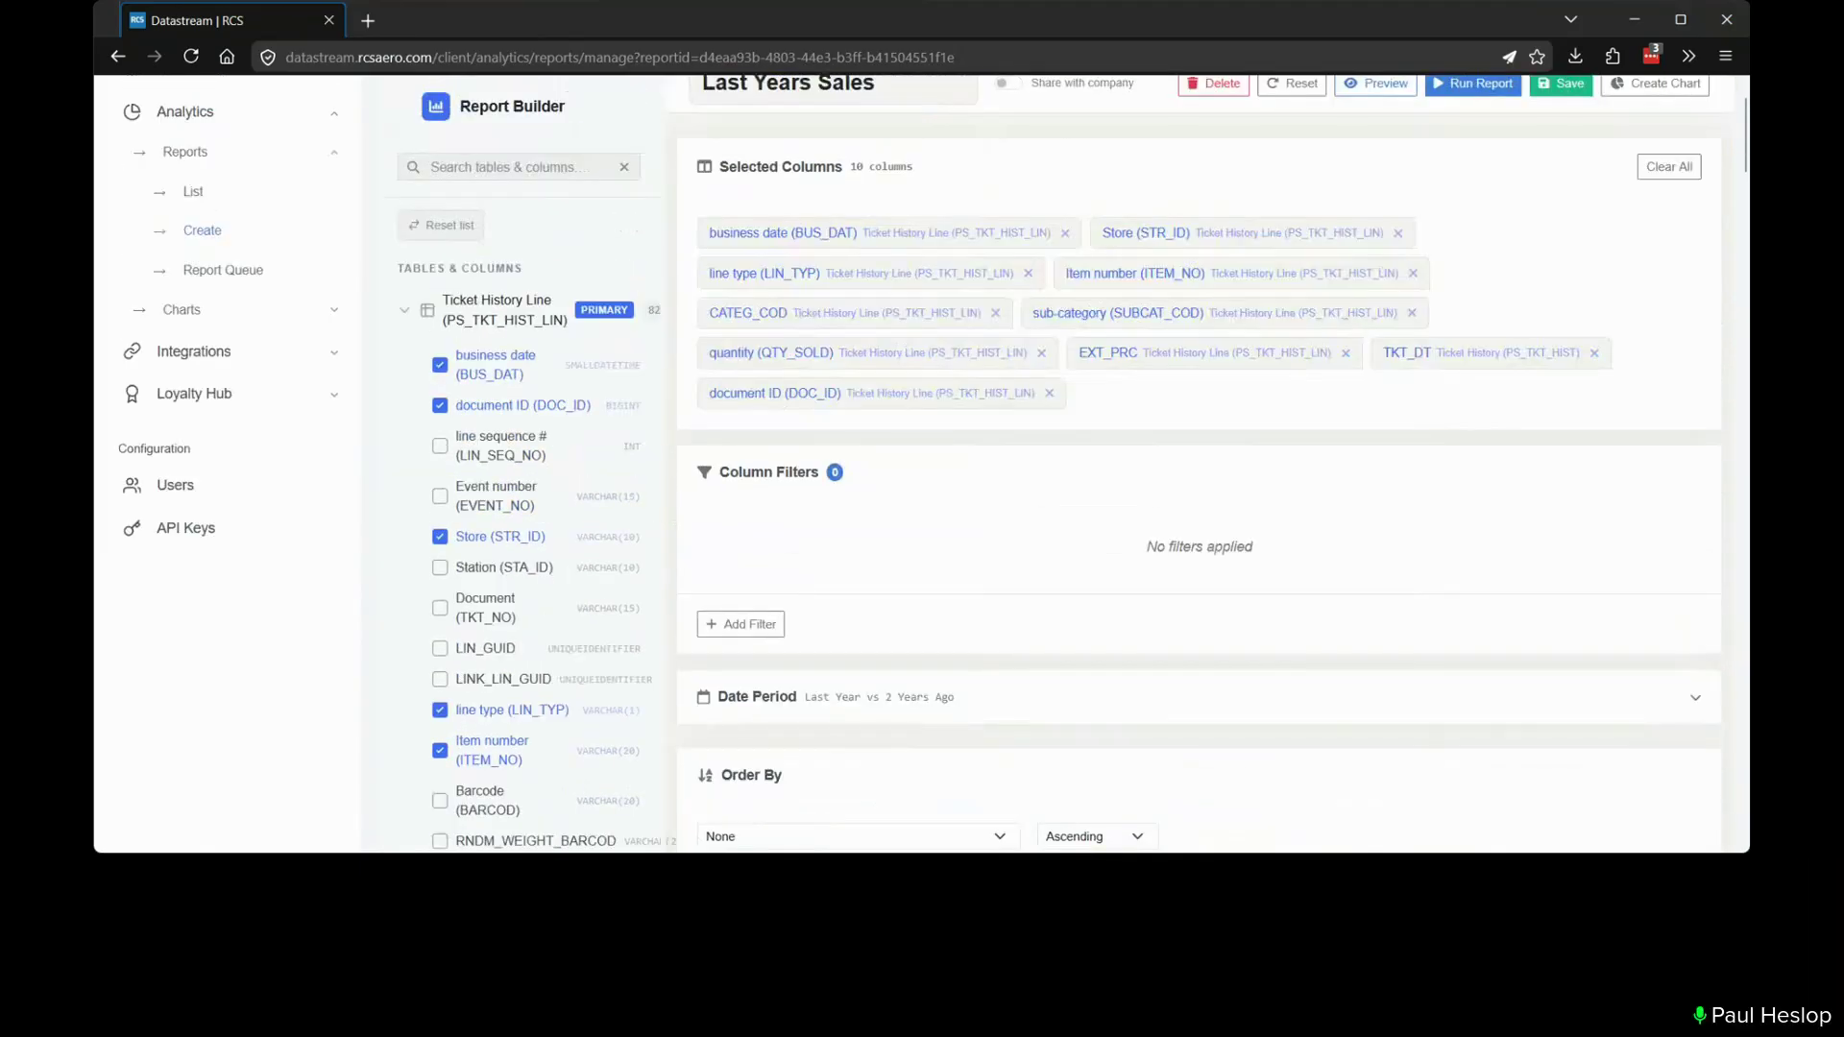
click(741, 624)
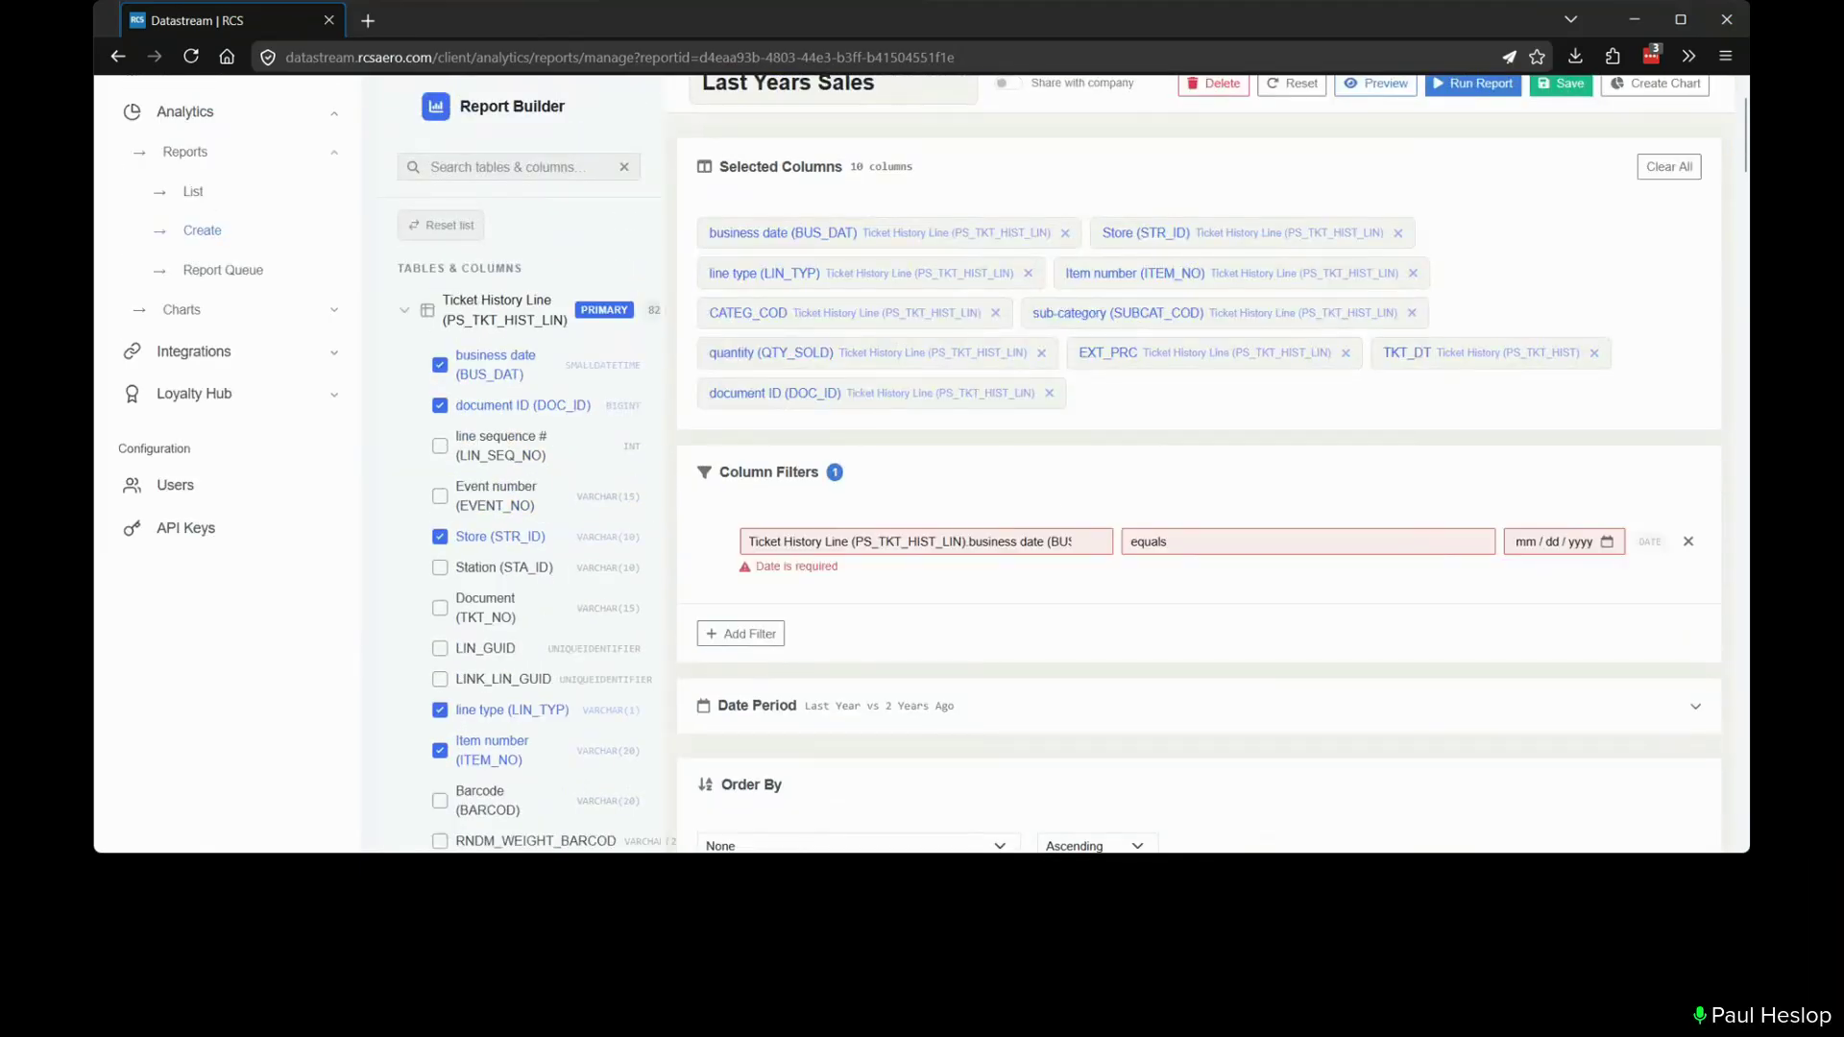
click(1332, 542)
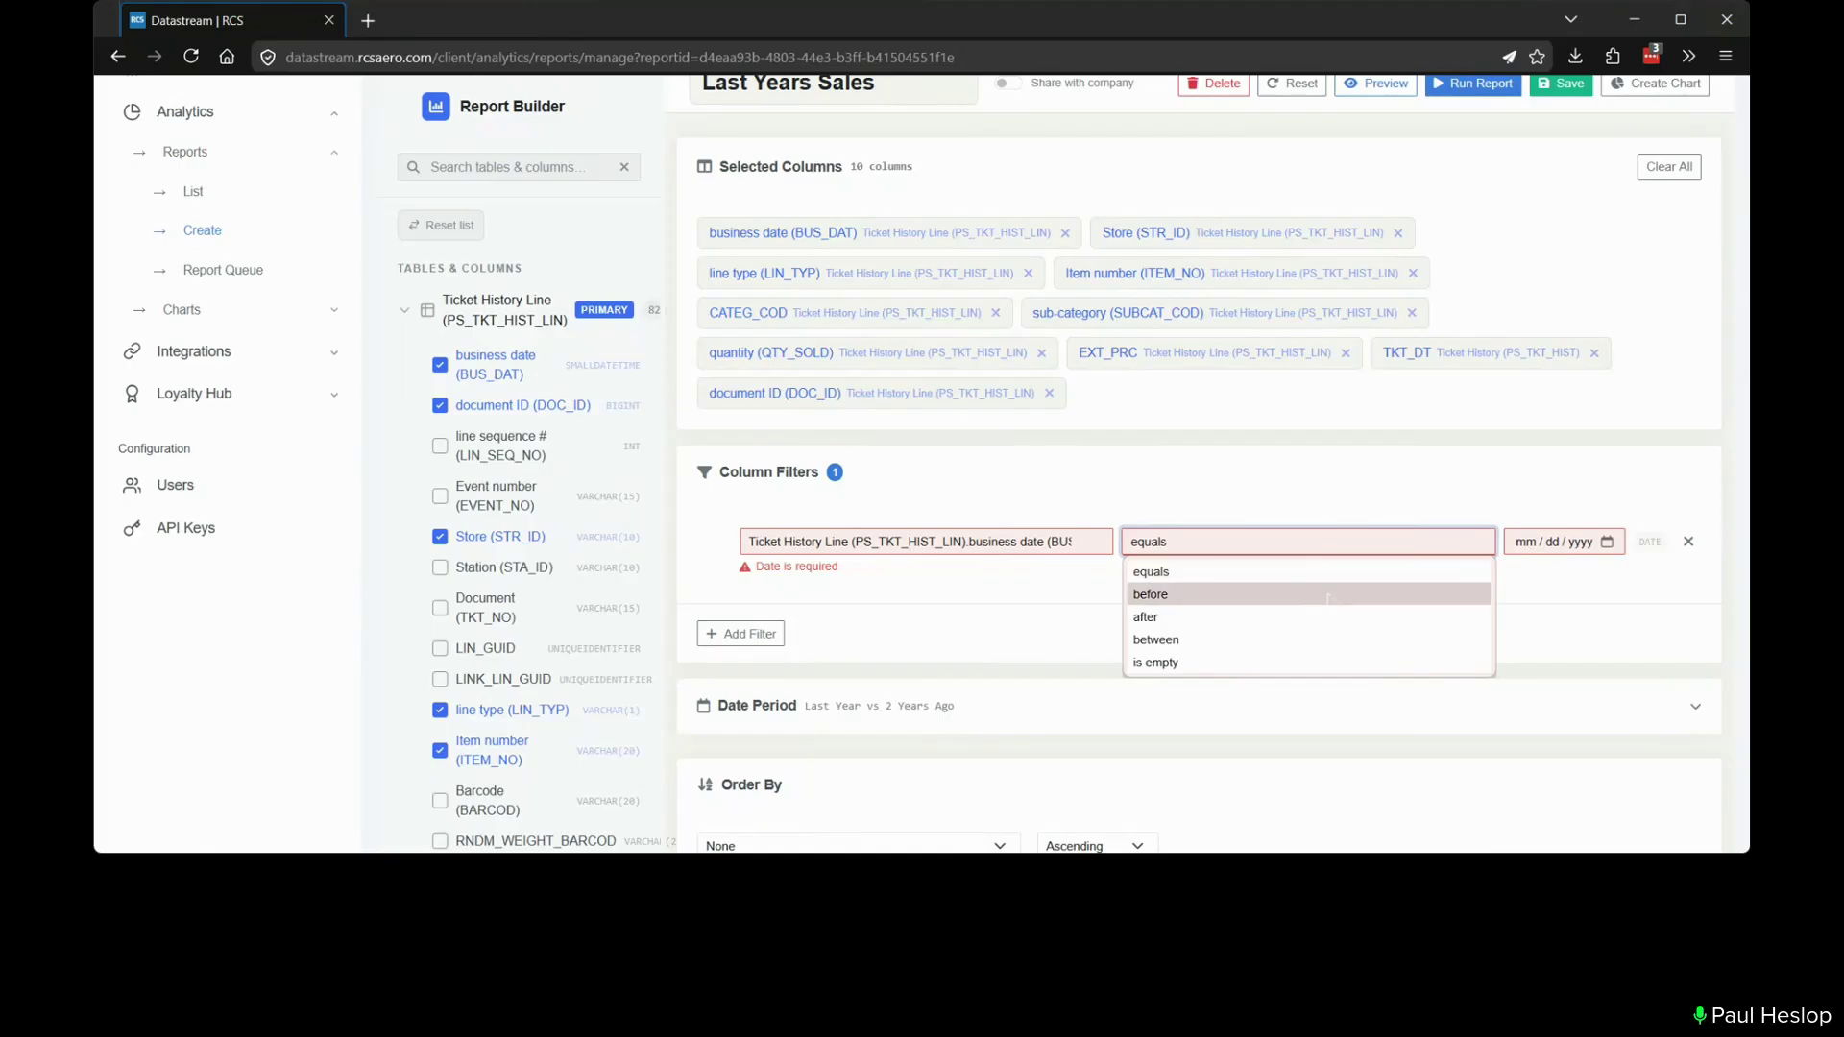
- Change the filter column to document ID (DOC_ID) and keep the equals operator
click(1047, 544)
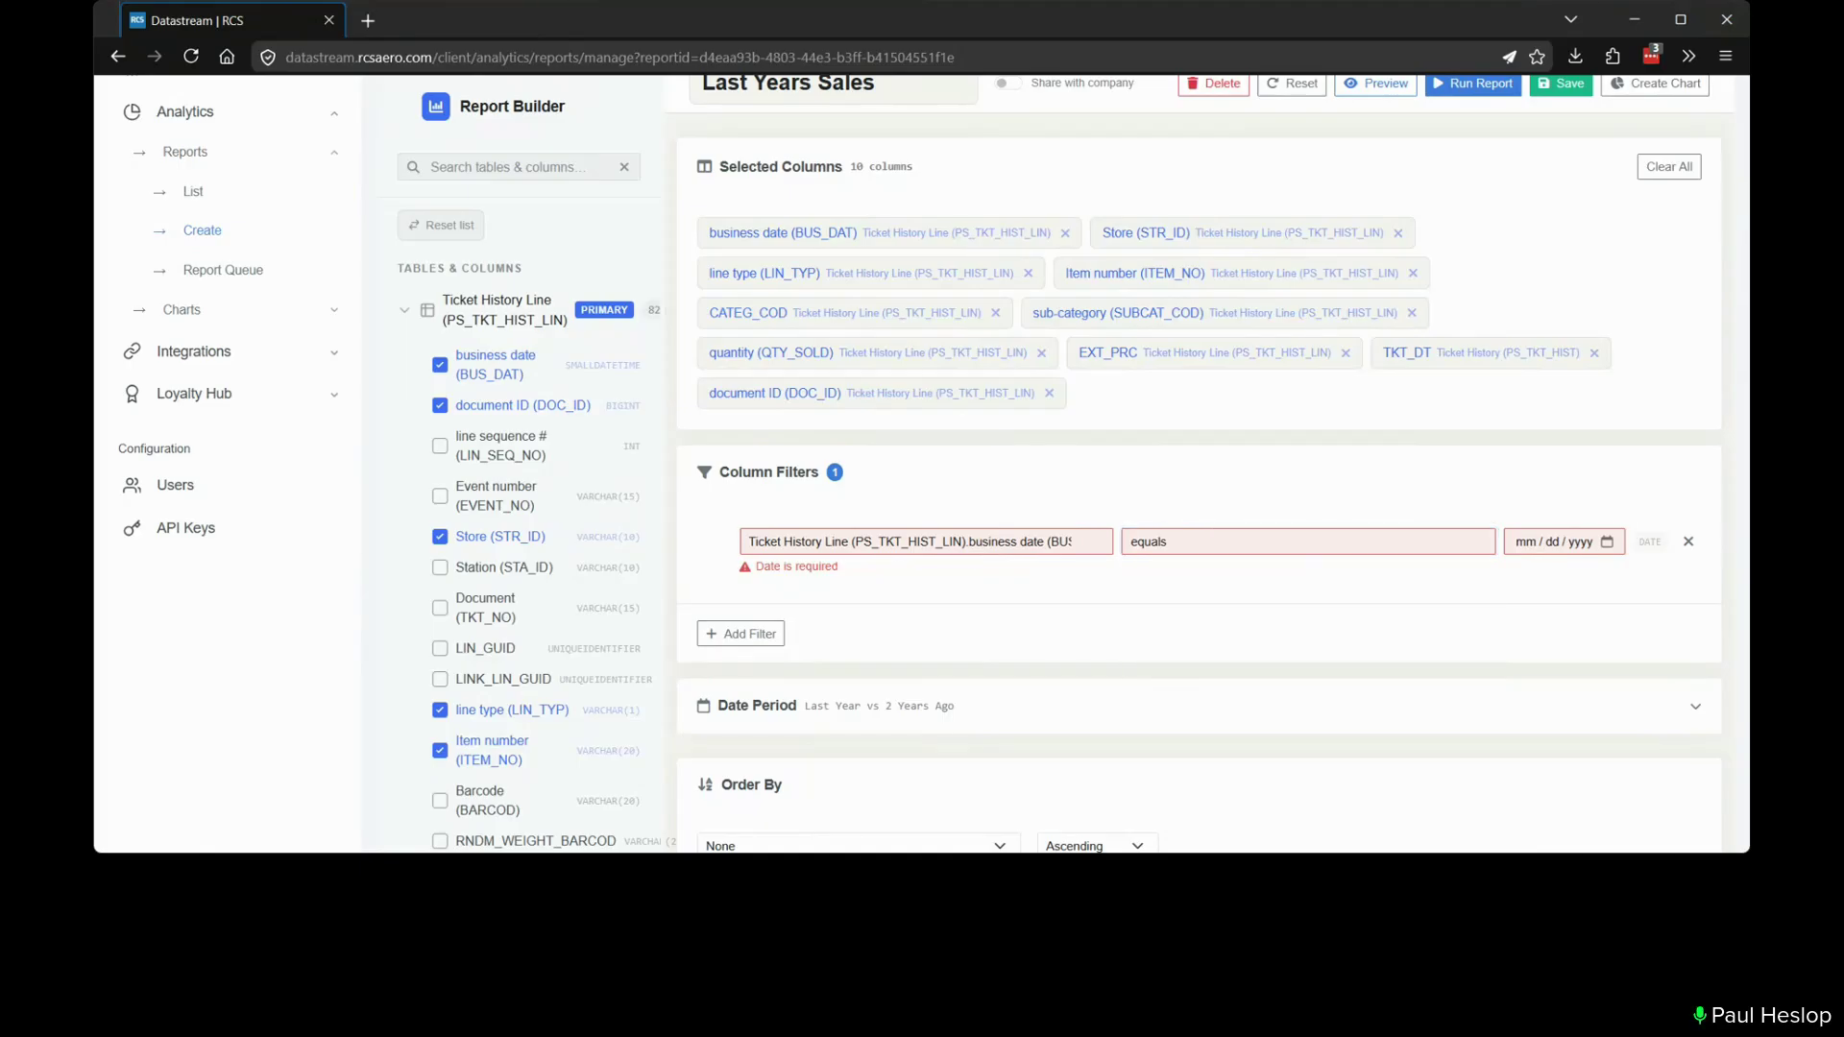
click(1018, 543)
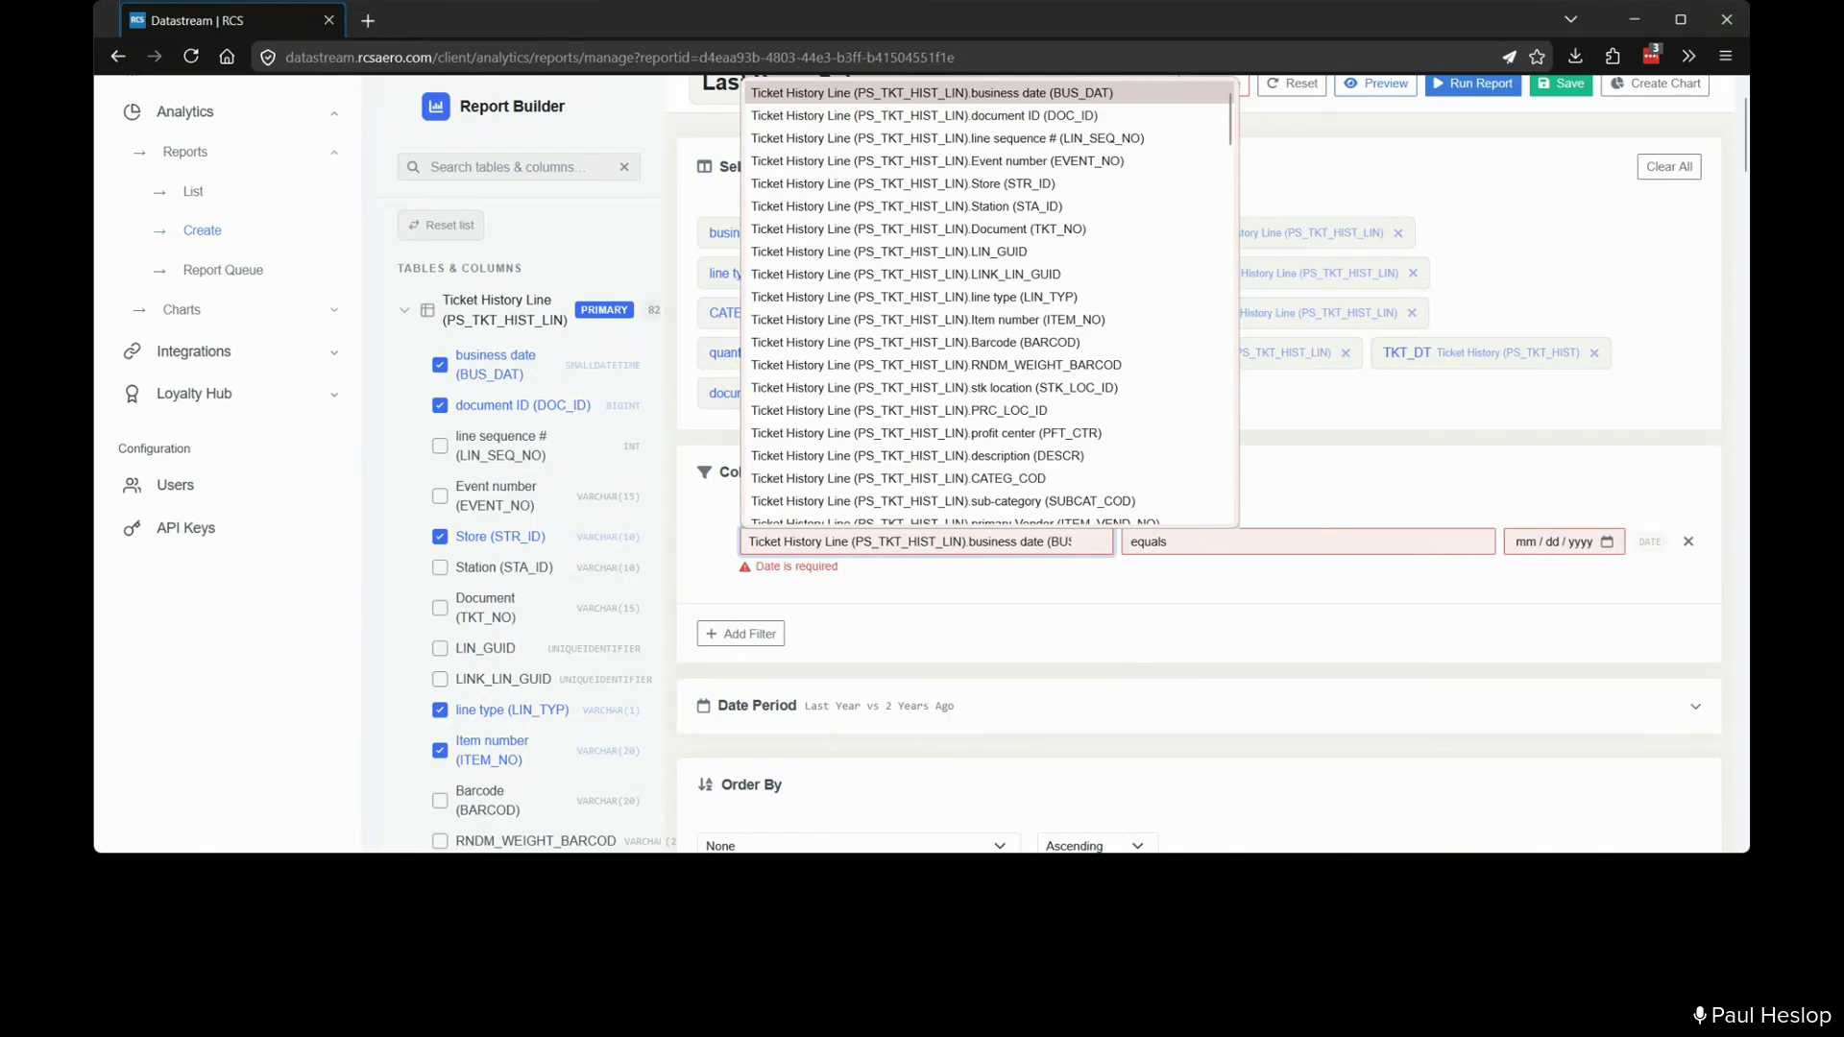
click(923, 116)
click(1207, 544)
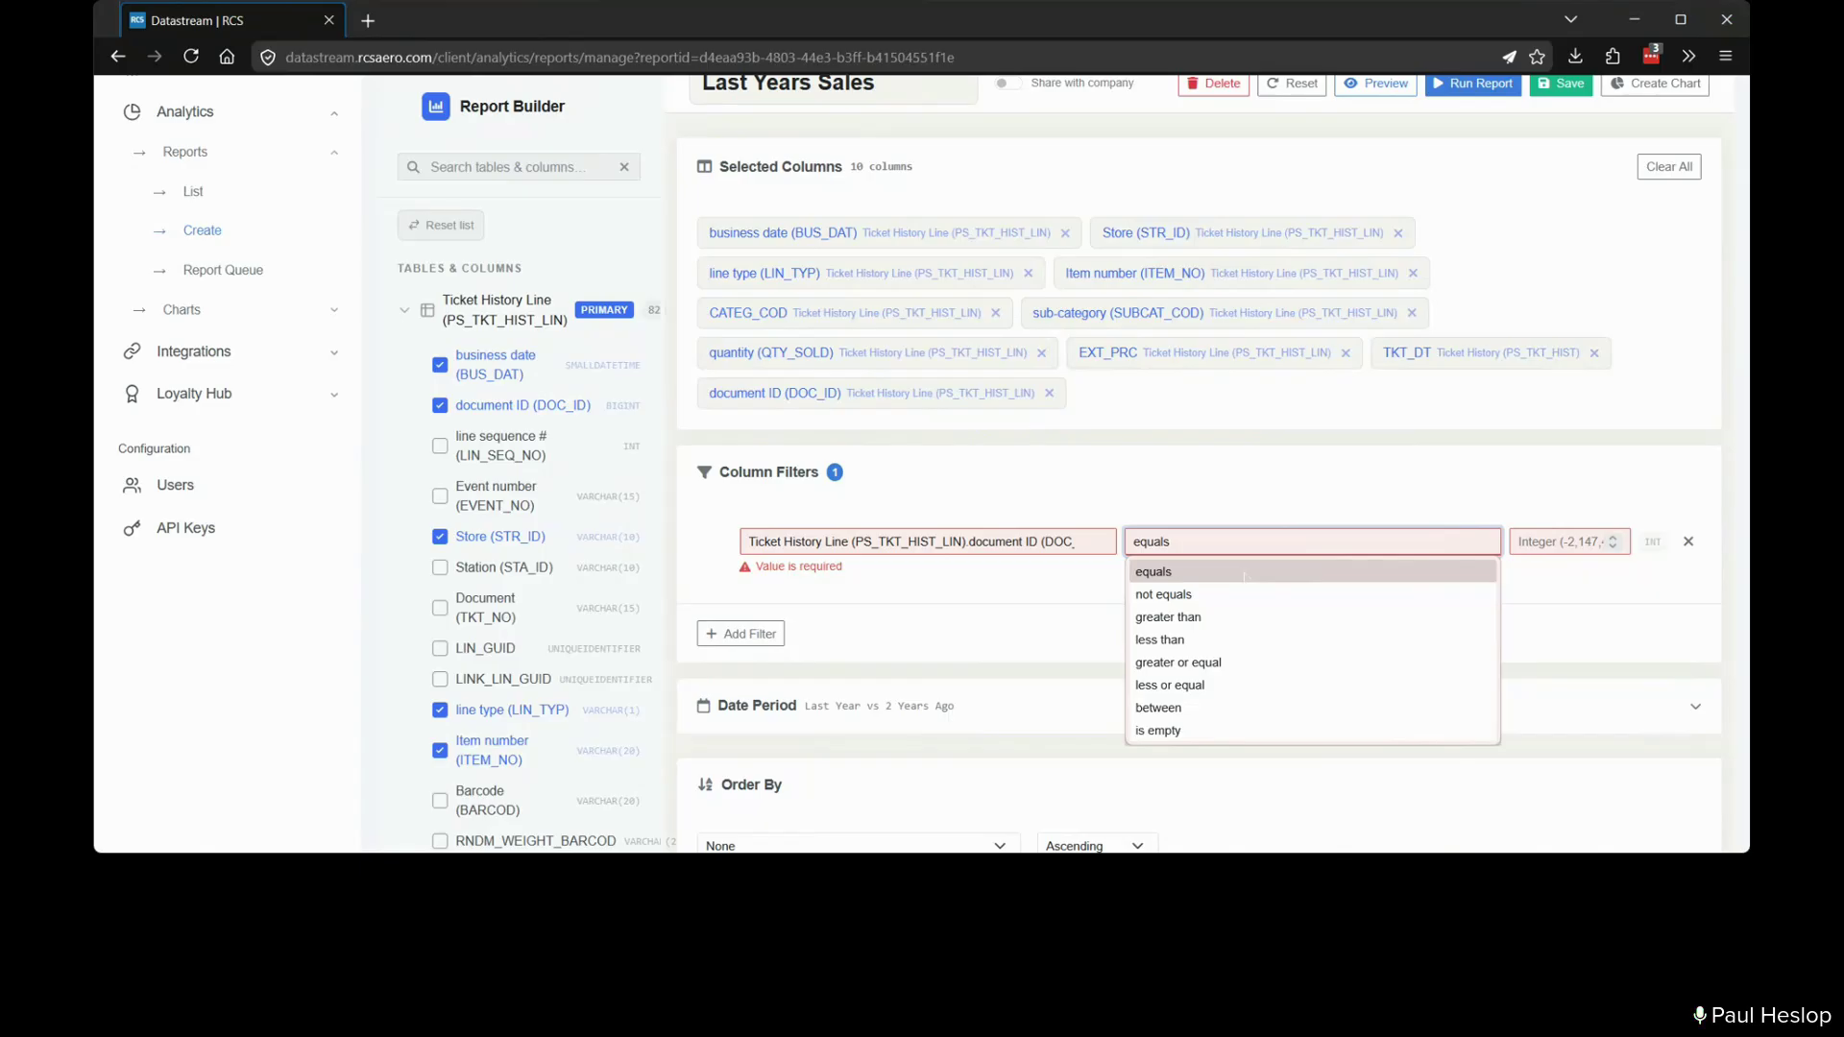
click(1244, 575)
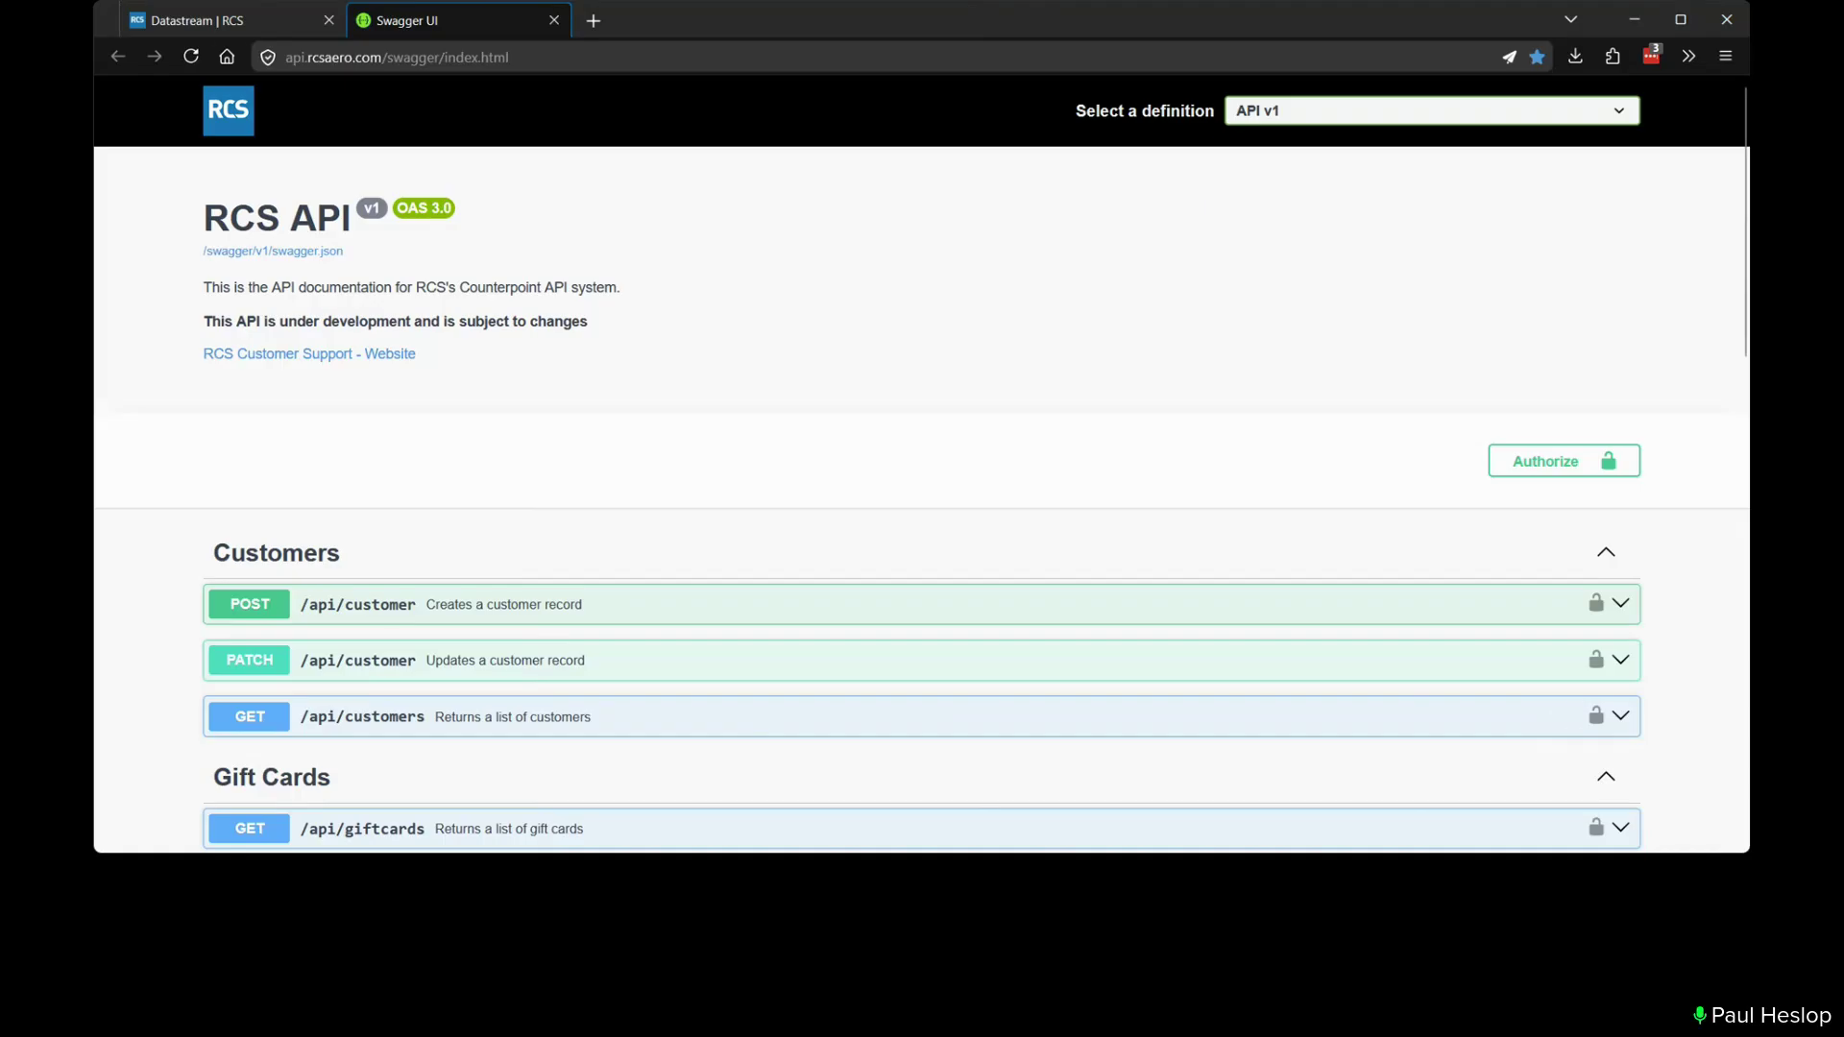
- Switch to the Swagger UI tab with the RCS API docs and select the page's web address
mouse_move(211, 31)
drag(511, 57, 286, 77)
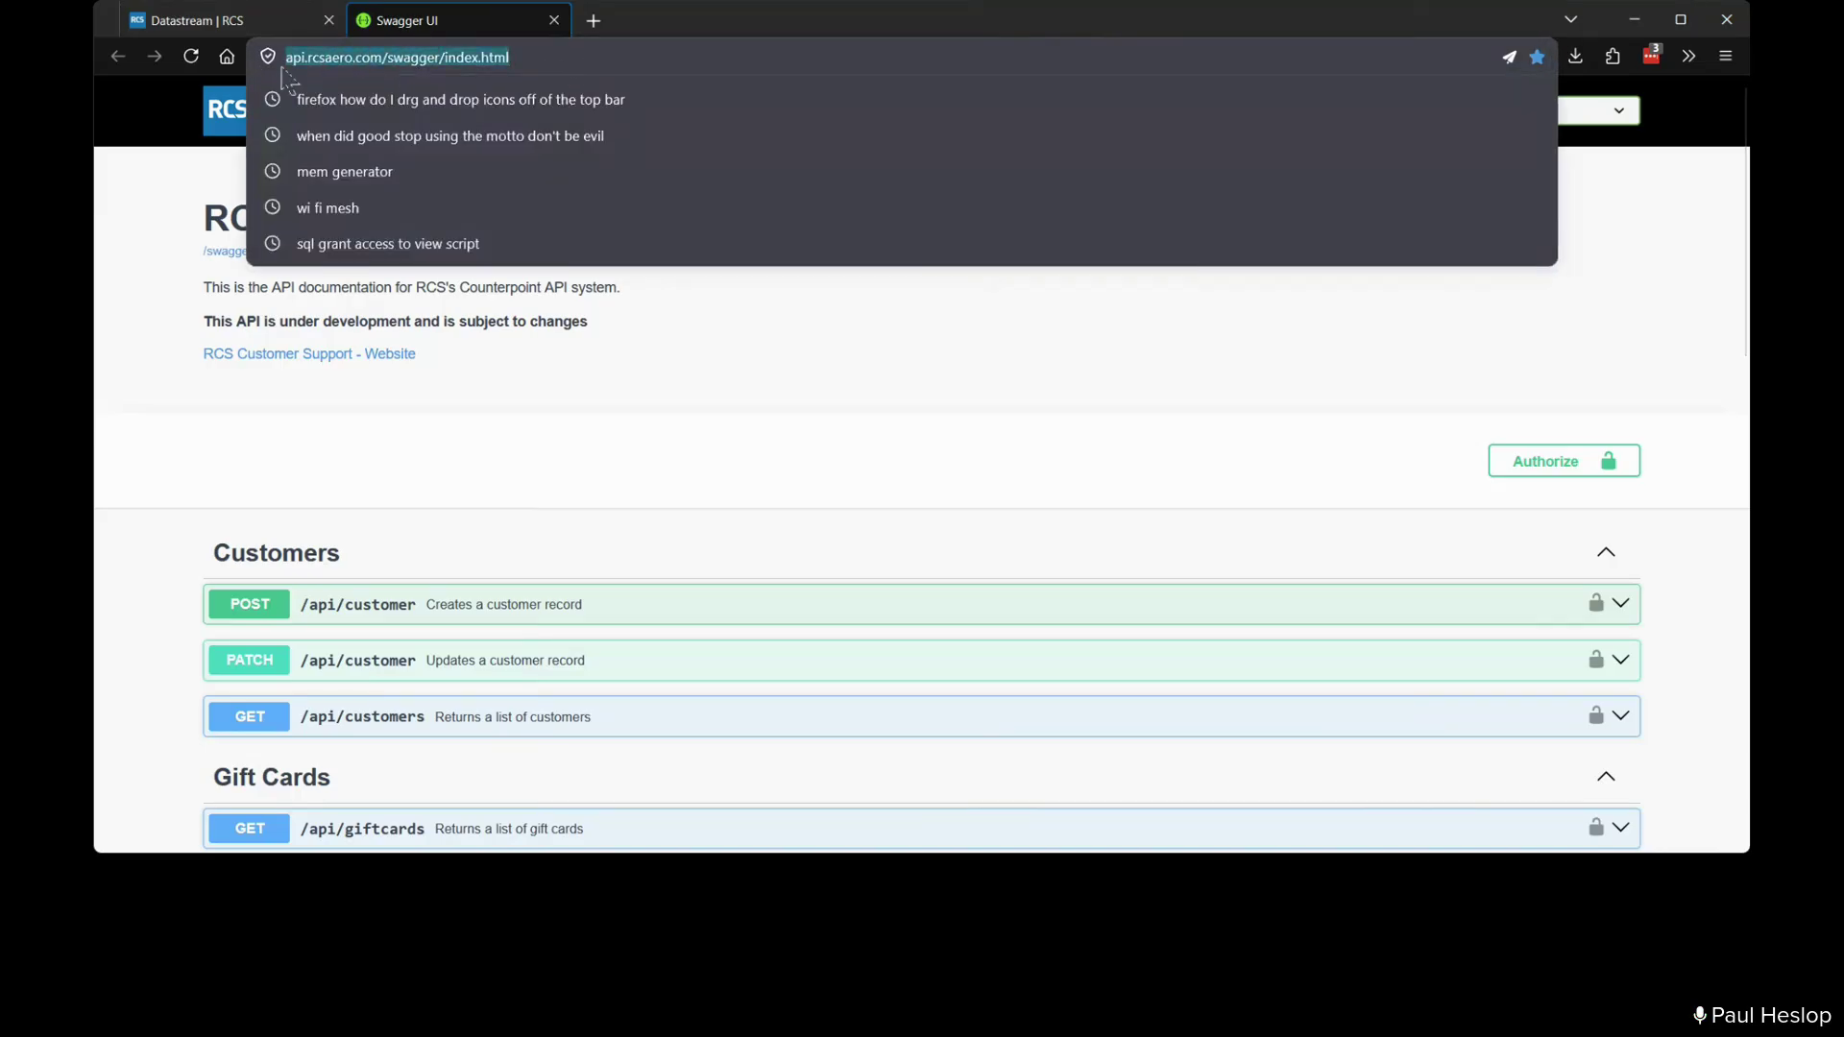
click(512, 29)
drag(543, 60, 286, 60)
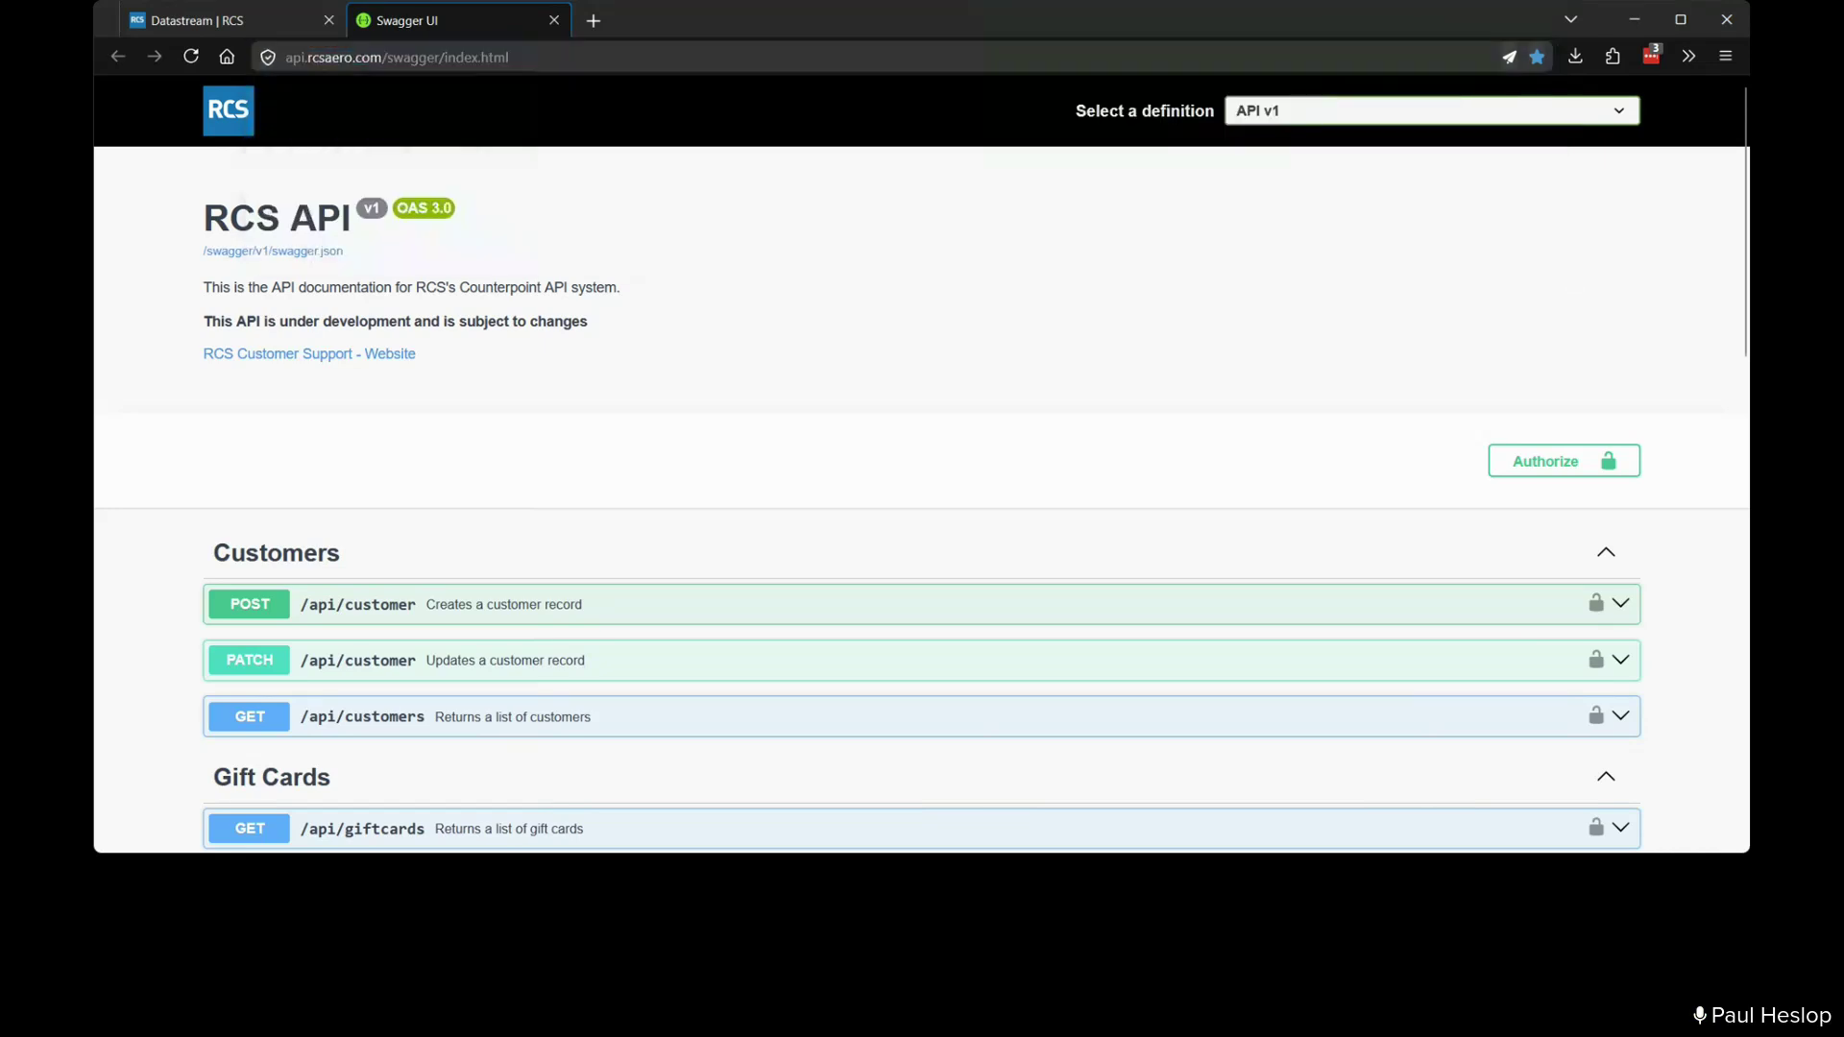
drag(511, 57, 288, 81)
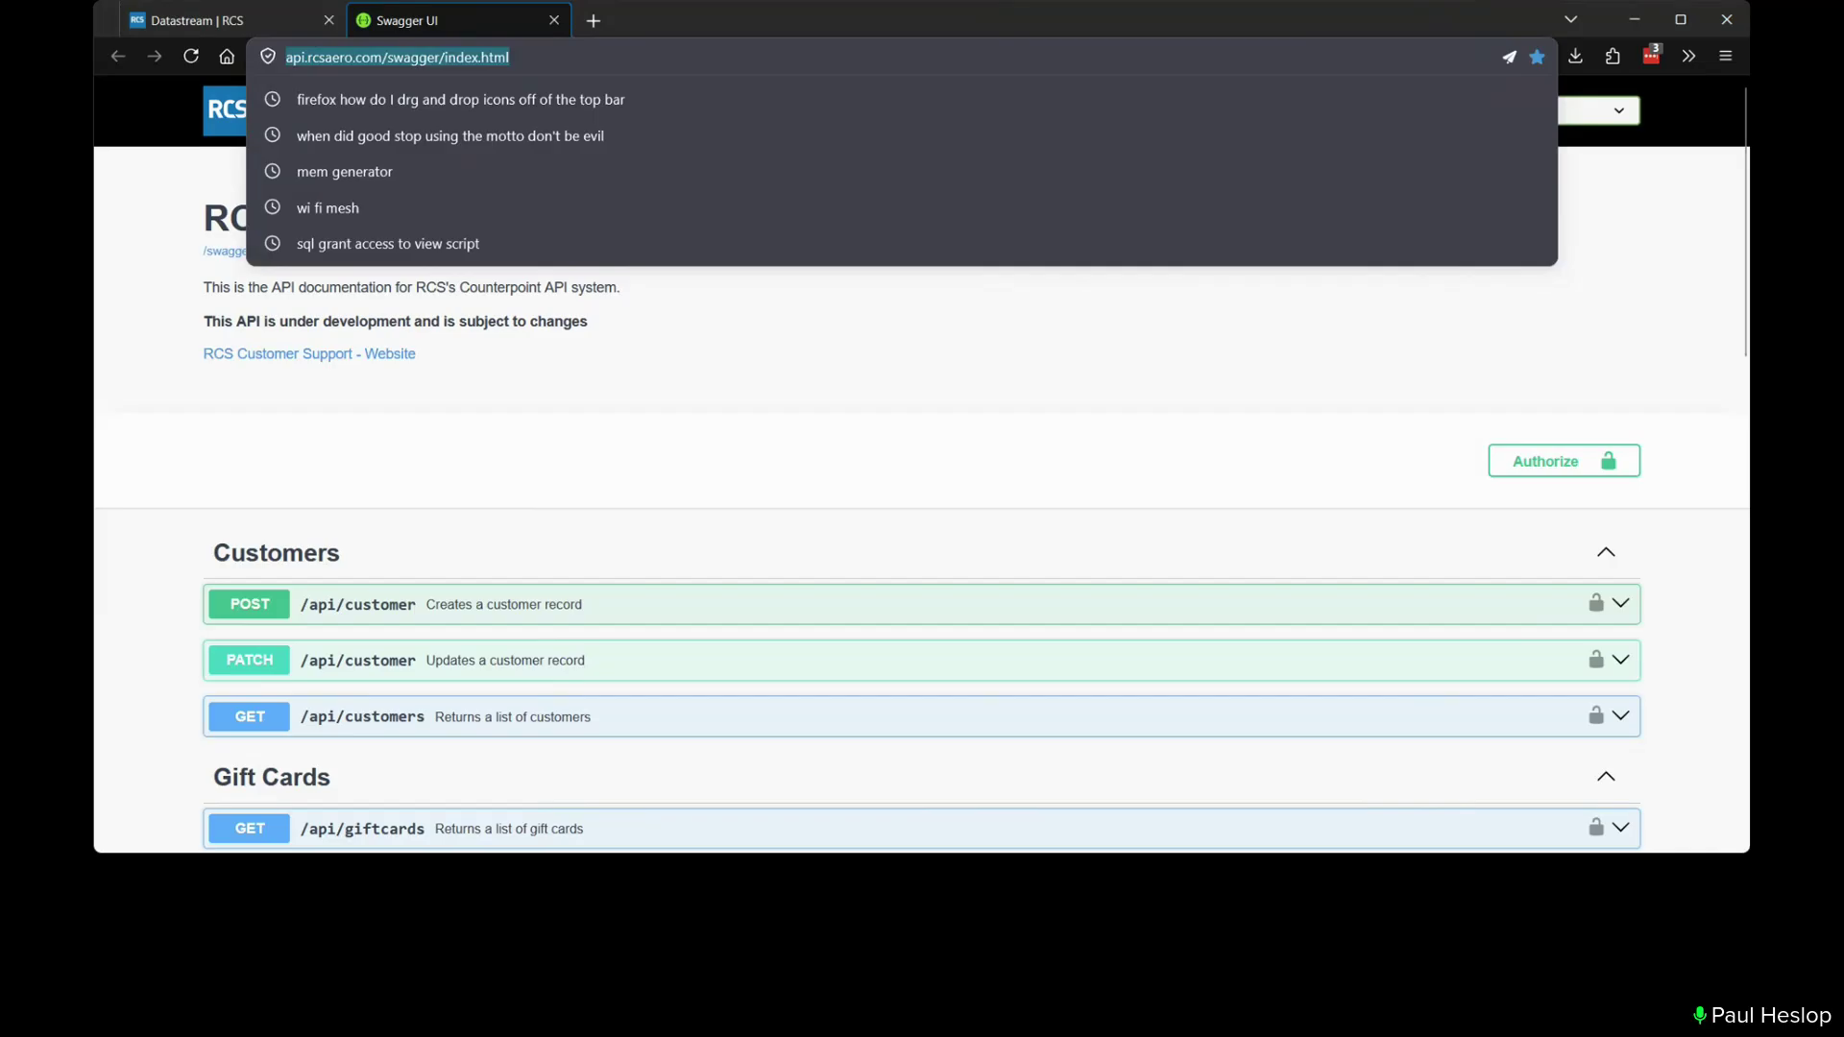
key(Escape)
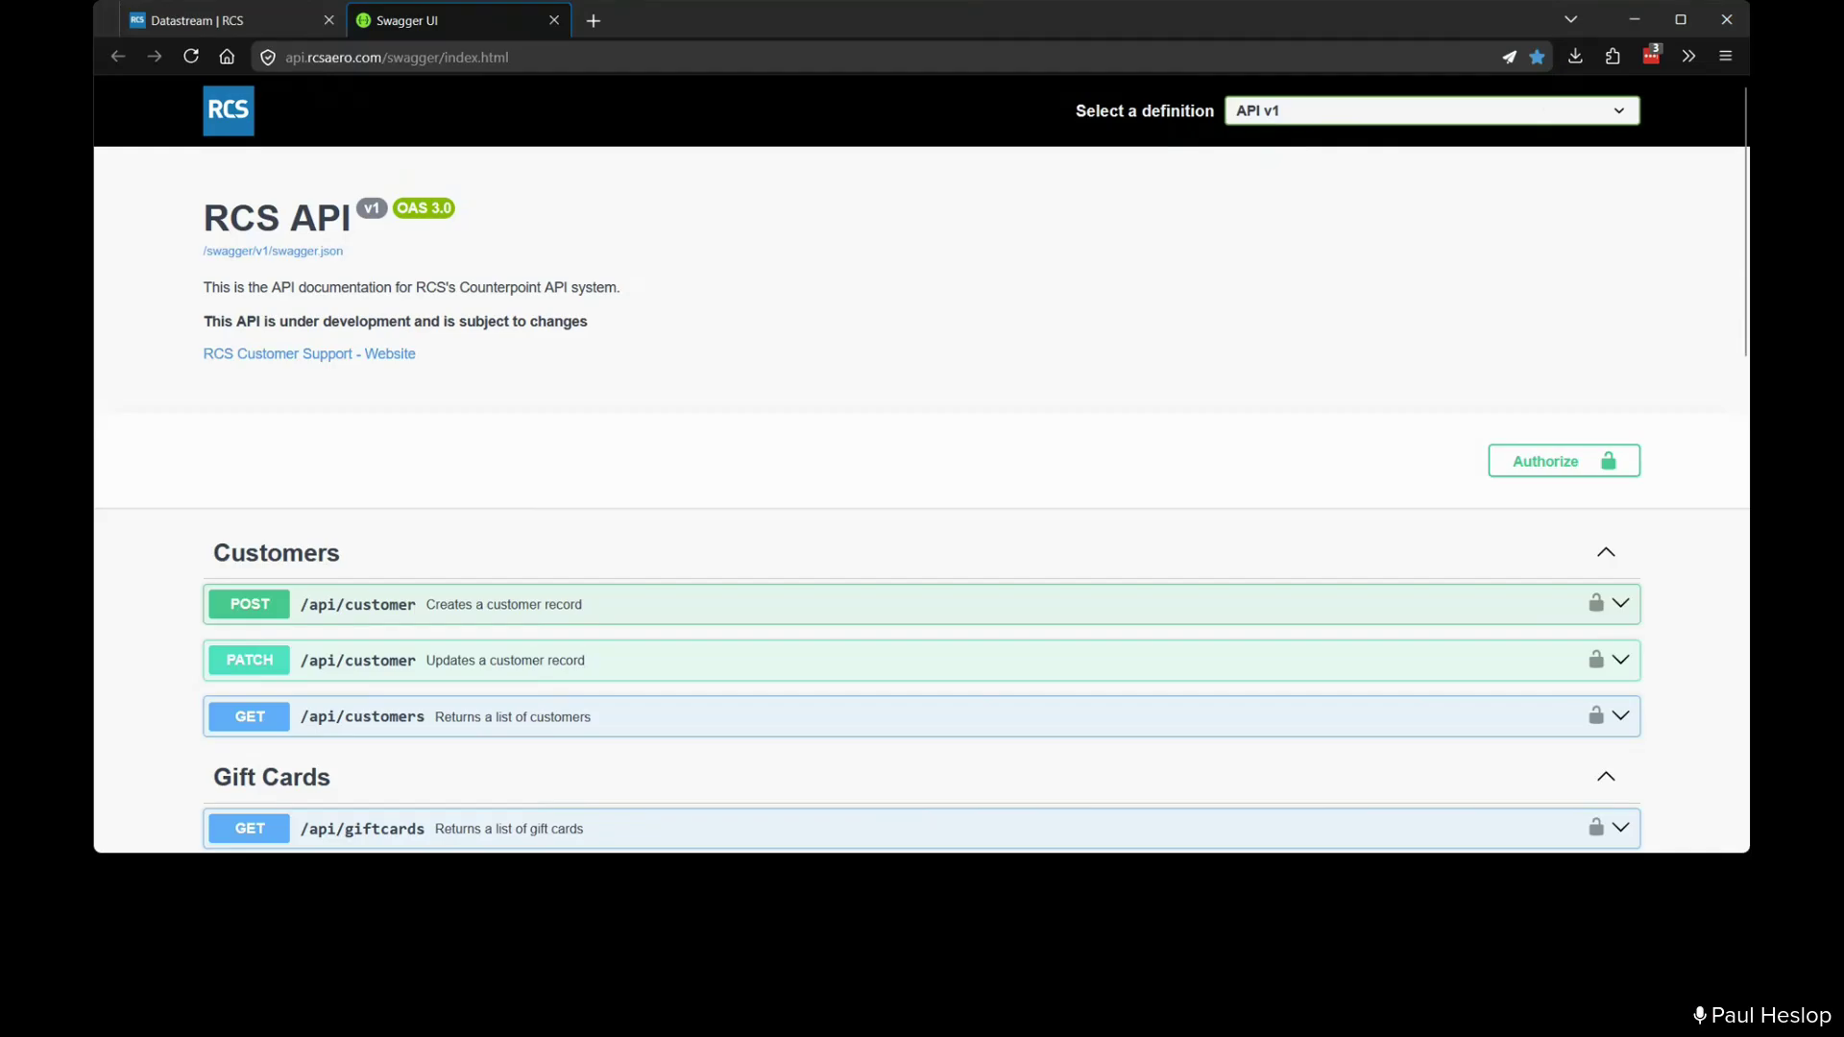
scroll(922, 461, down, 3)
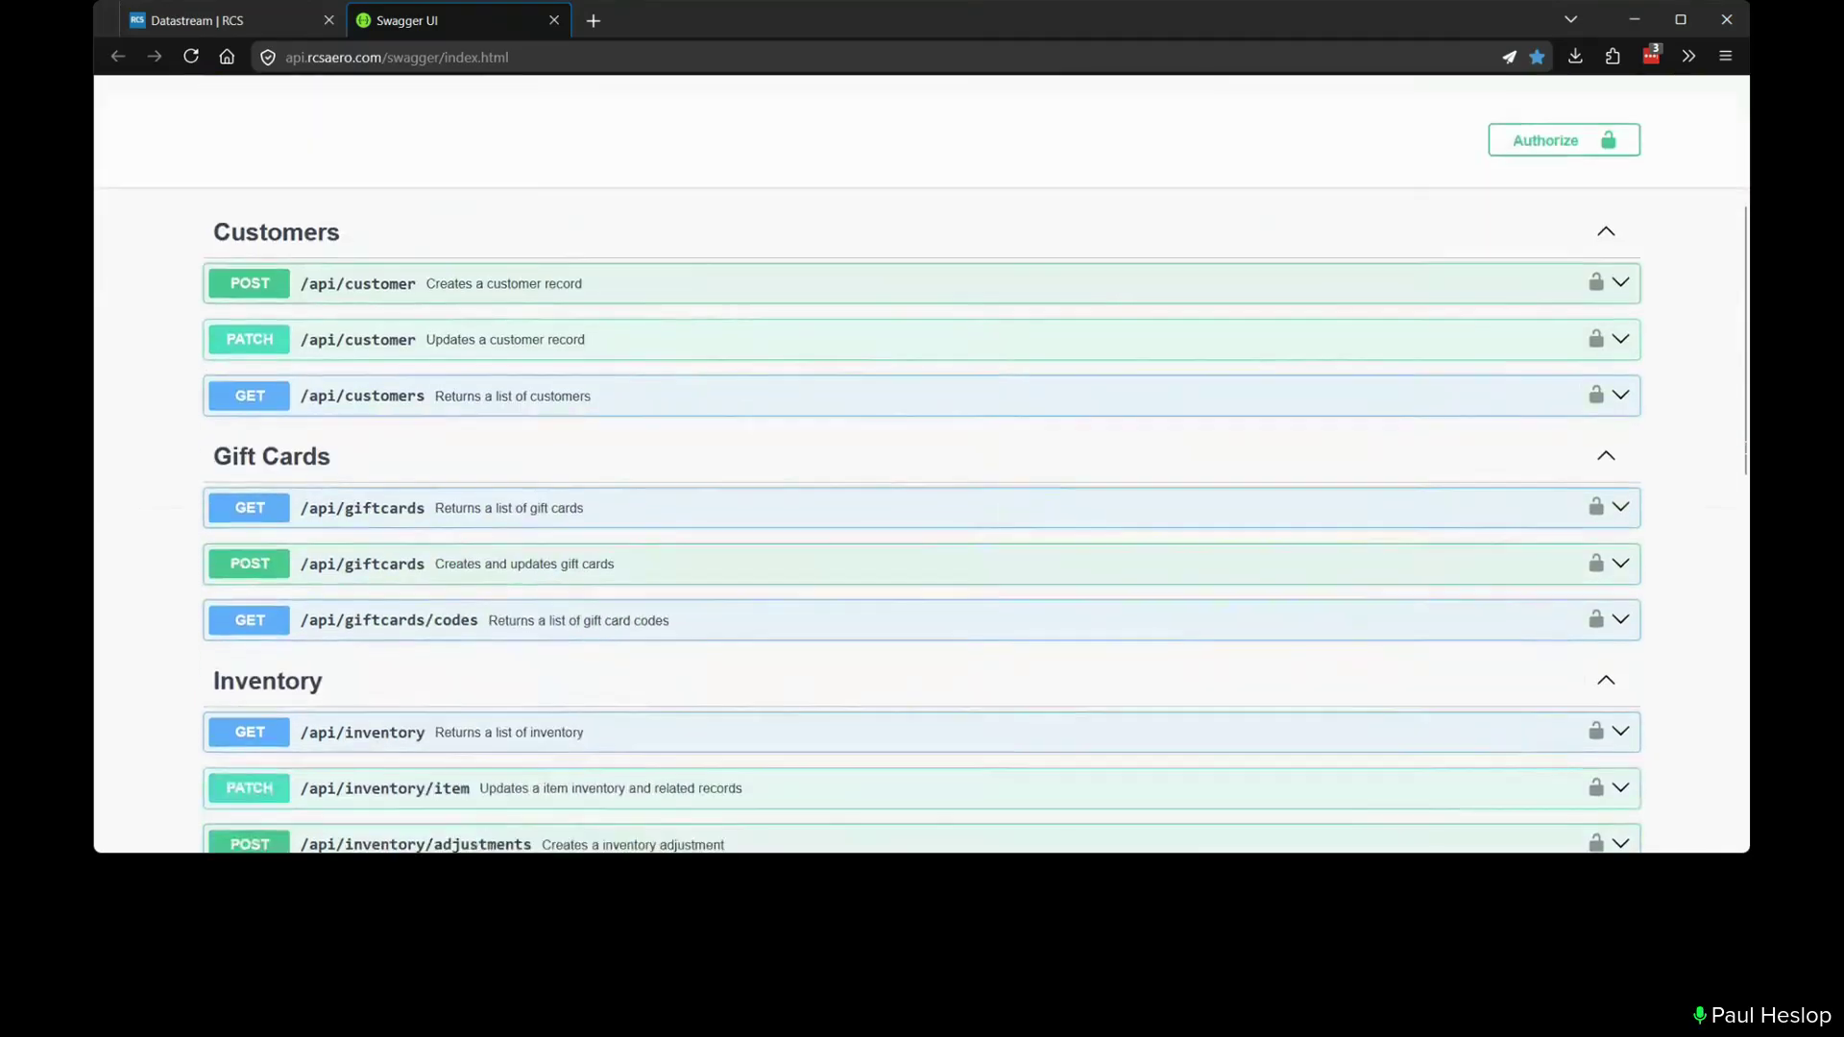
mouse_move(465, 306)
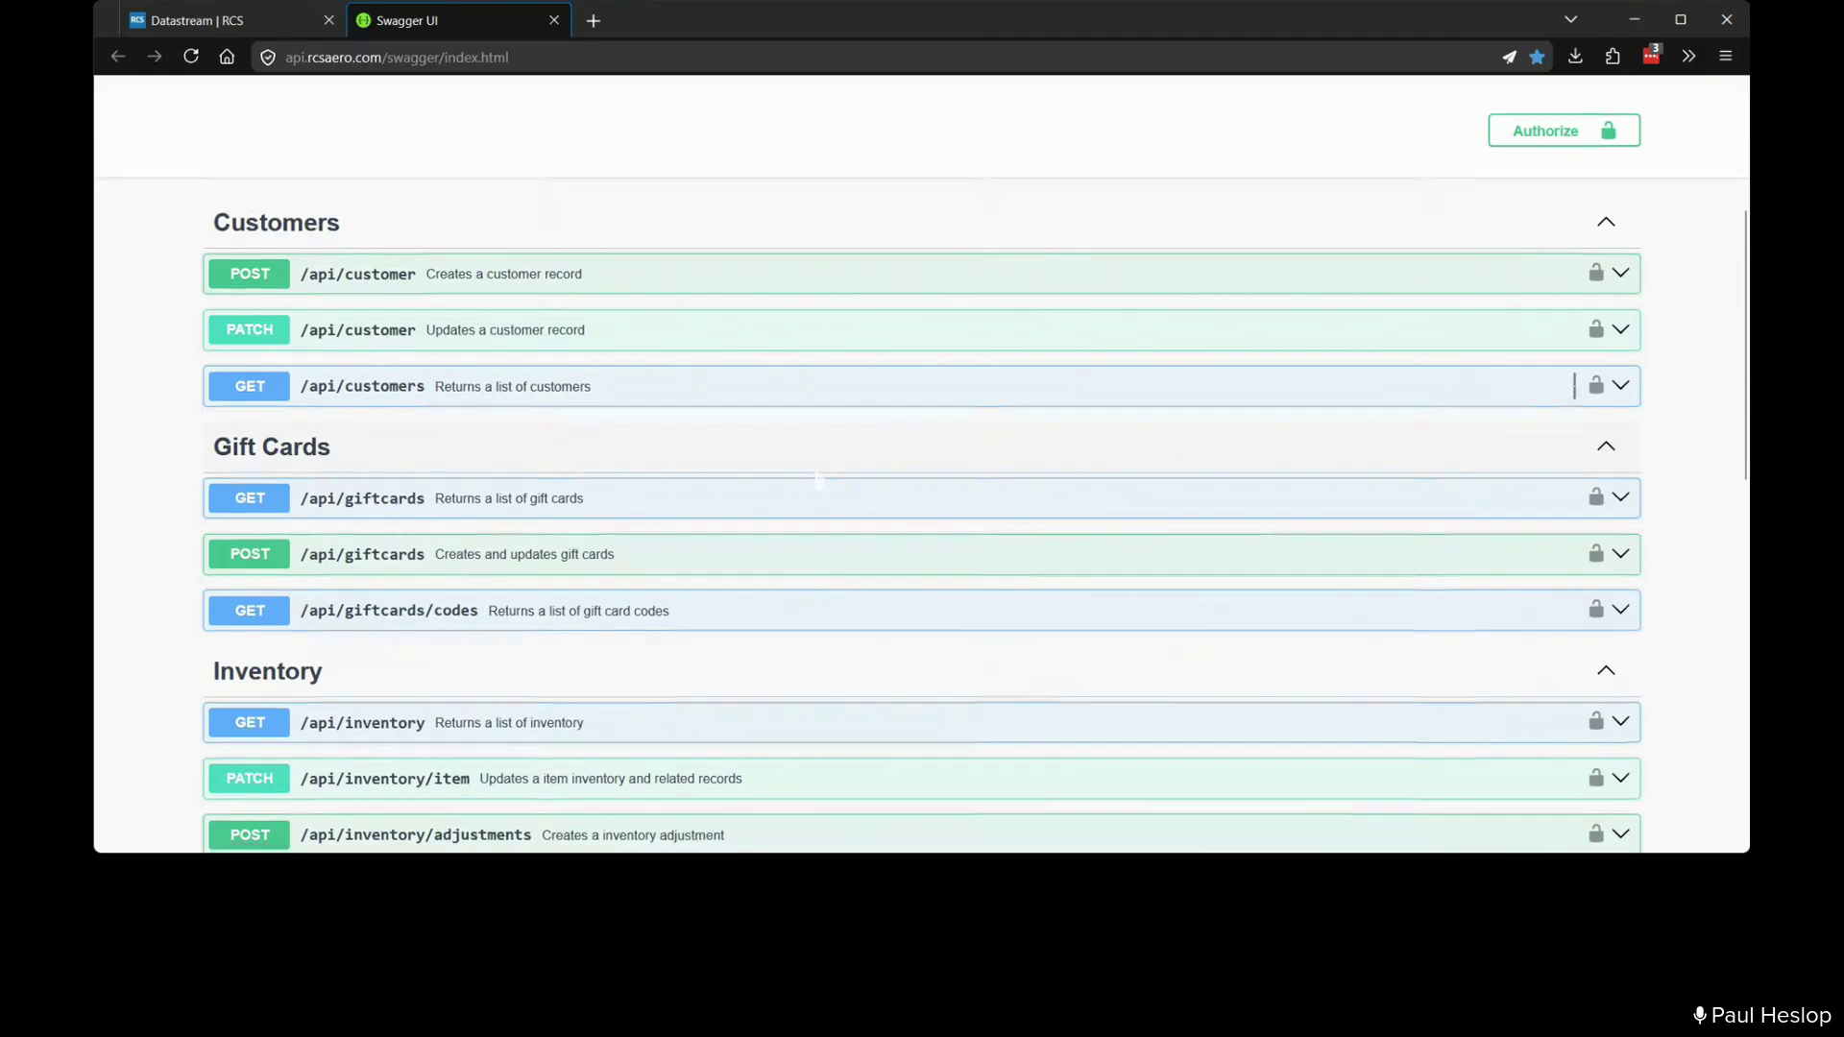
scroll(418, 413, down, 3)
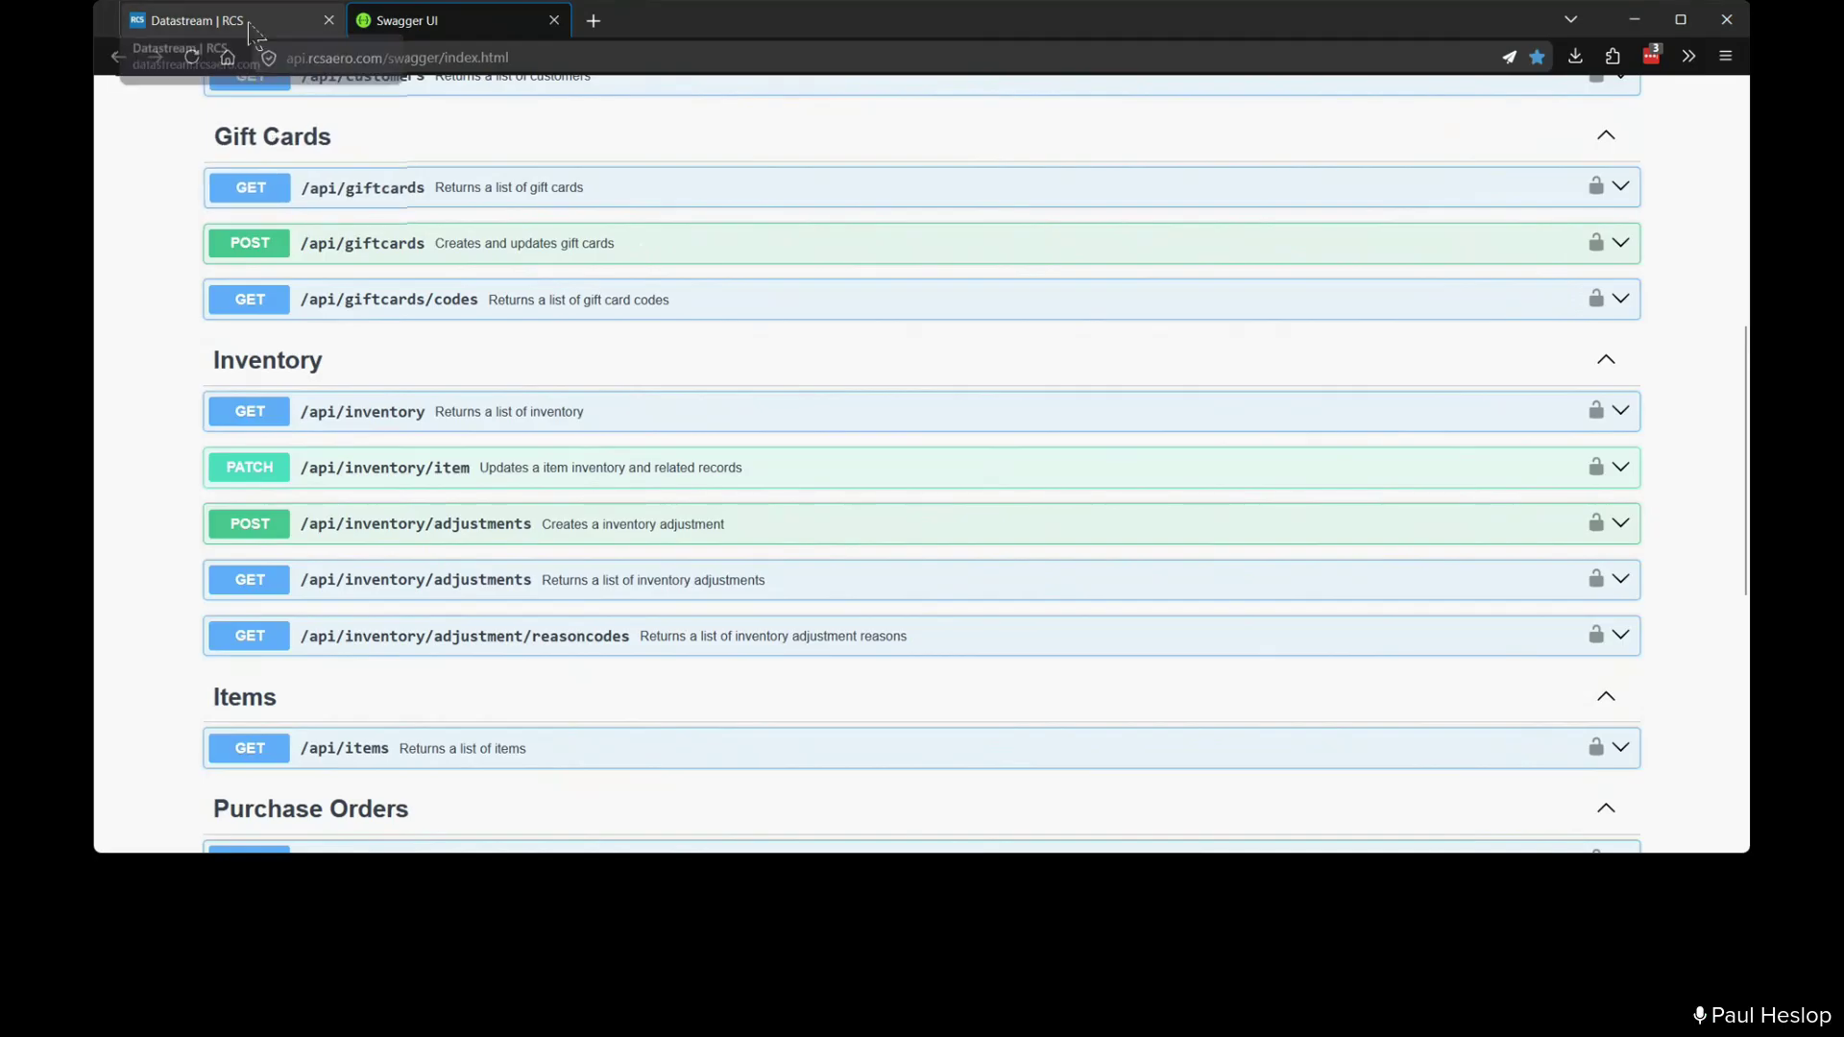
mouse_move(267, 48)
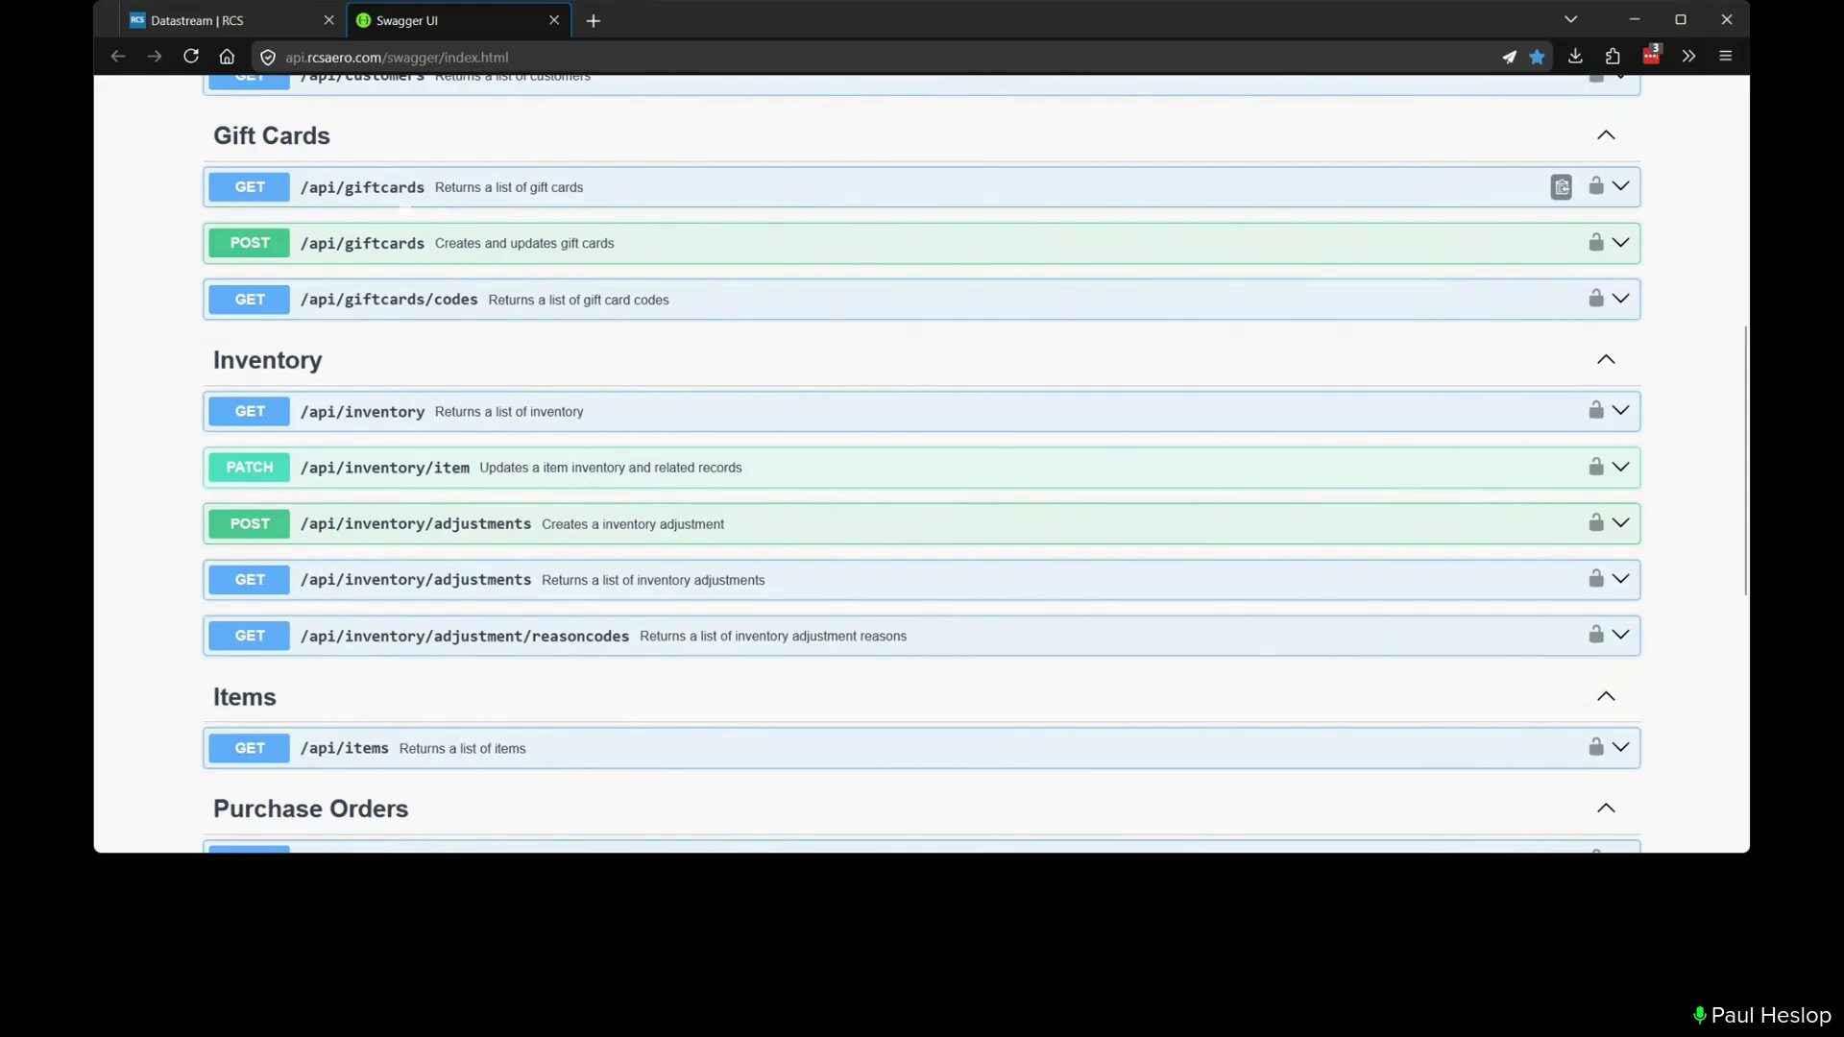
scroll(922, 461, down, 1)
scroll(921, 461, down, 2)
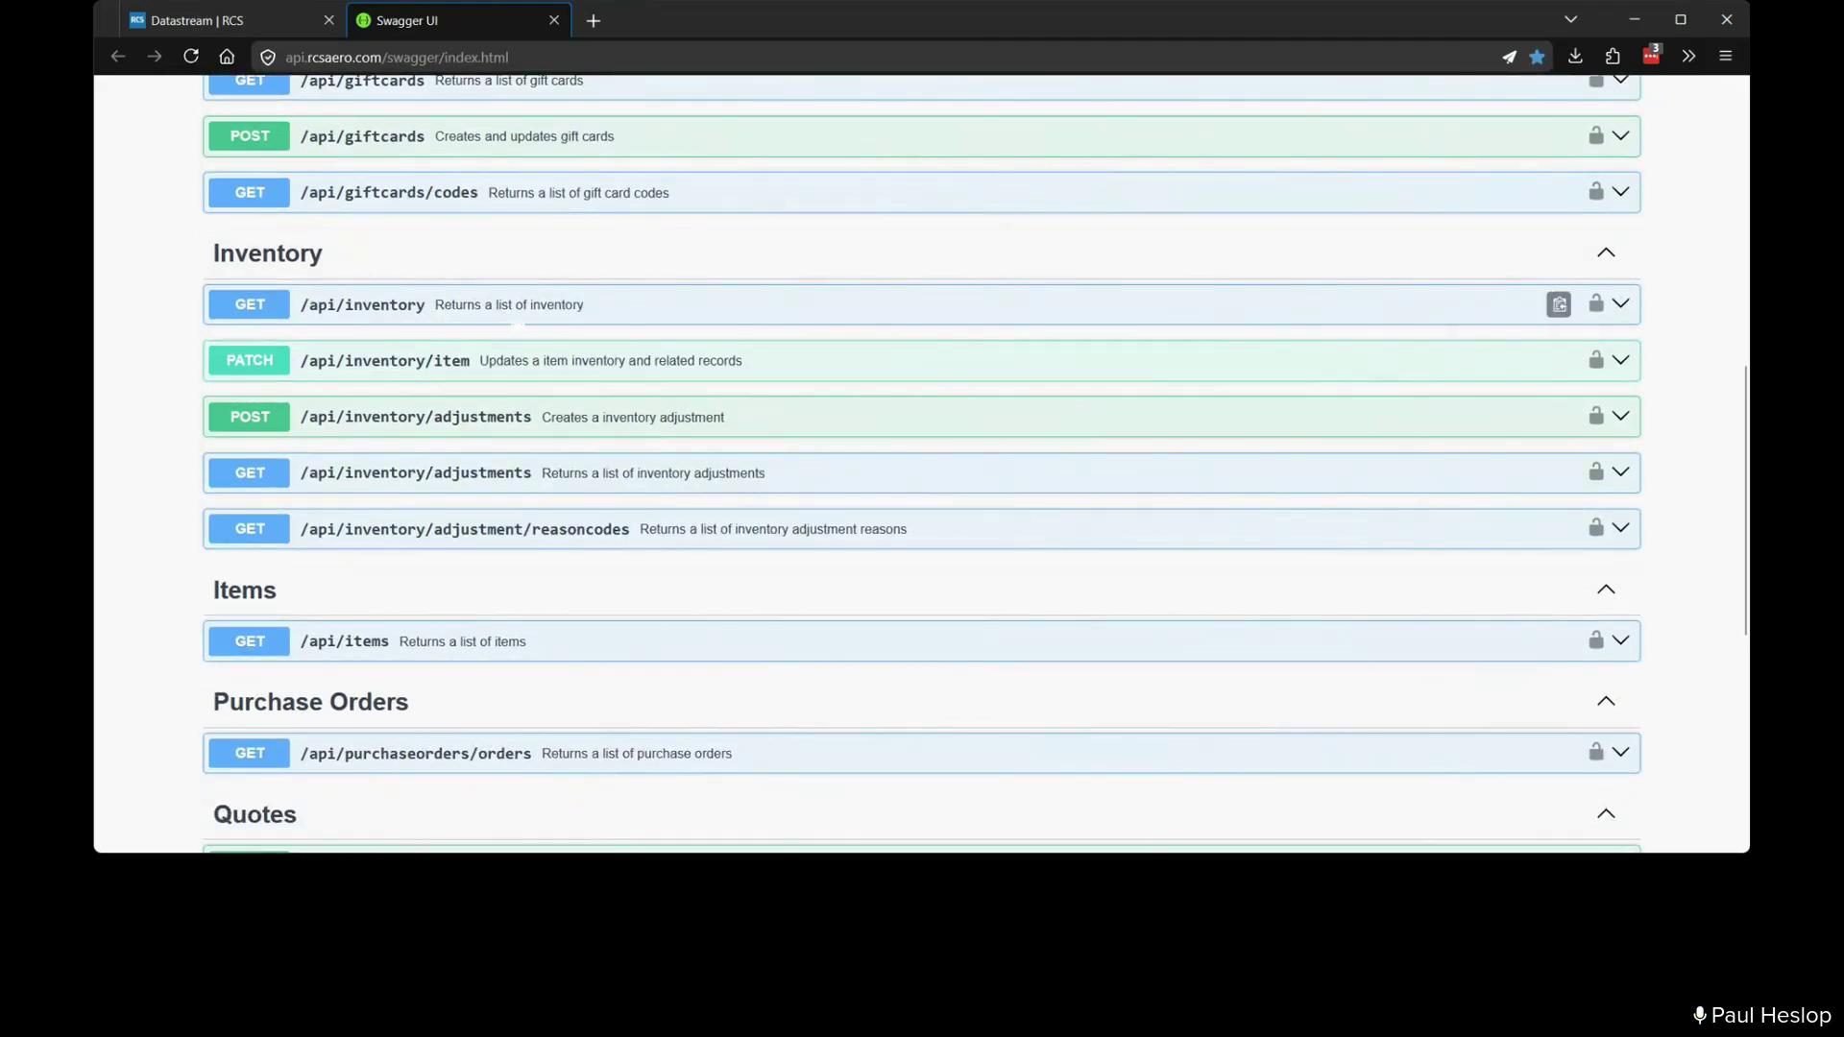
click(519, 312)
scroll(528, 336, down, 5)
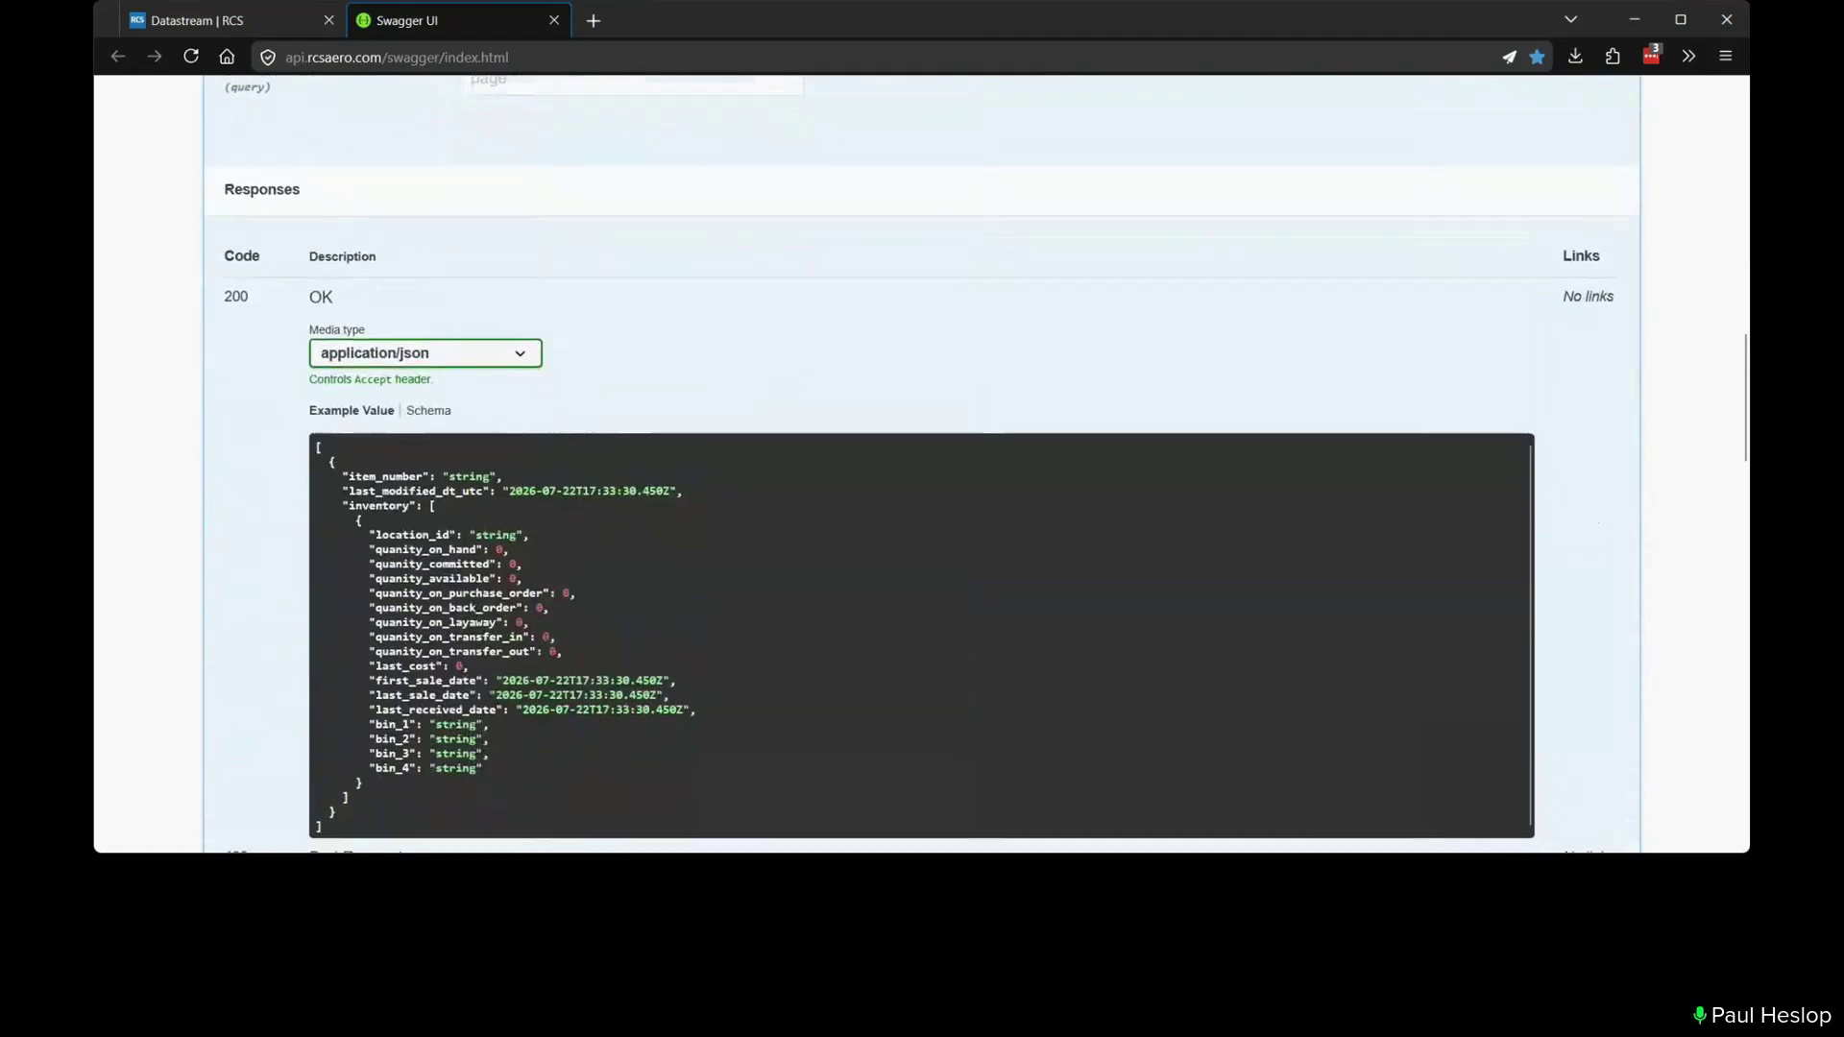
scroll(922, 461, down, 3)
scroll(922, 461, up, 9)
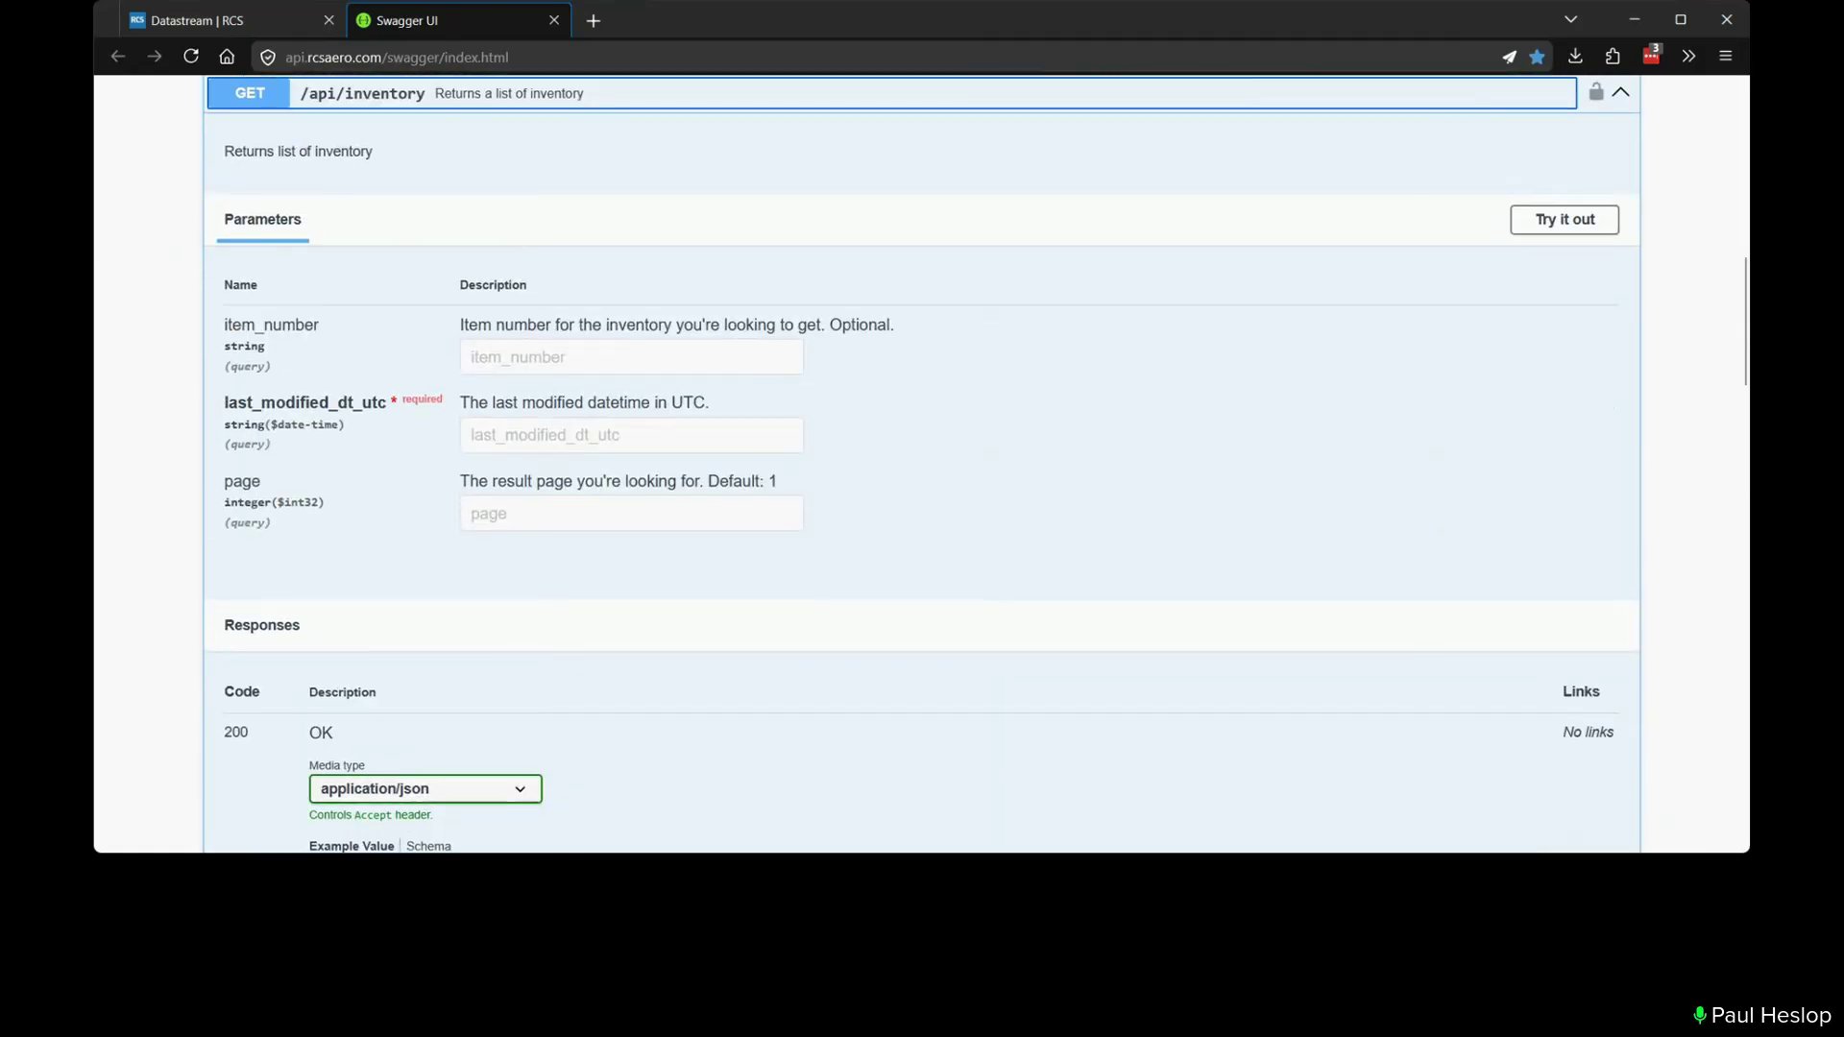
scroll(1556, 307, up, 3)
click(1556, 304)
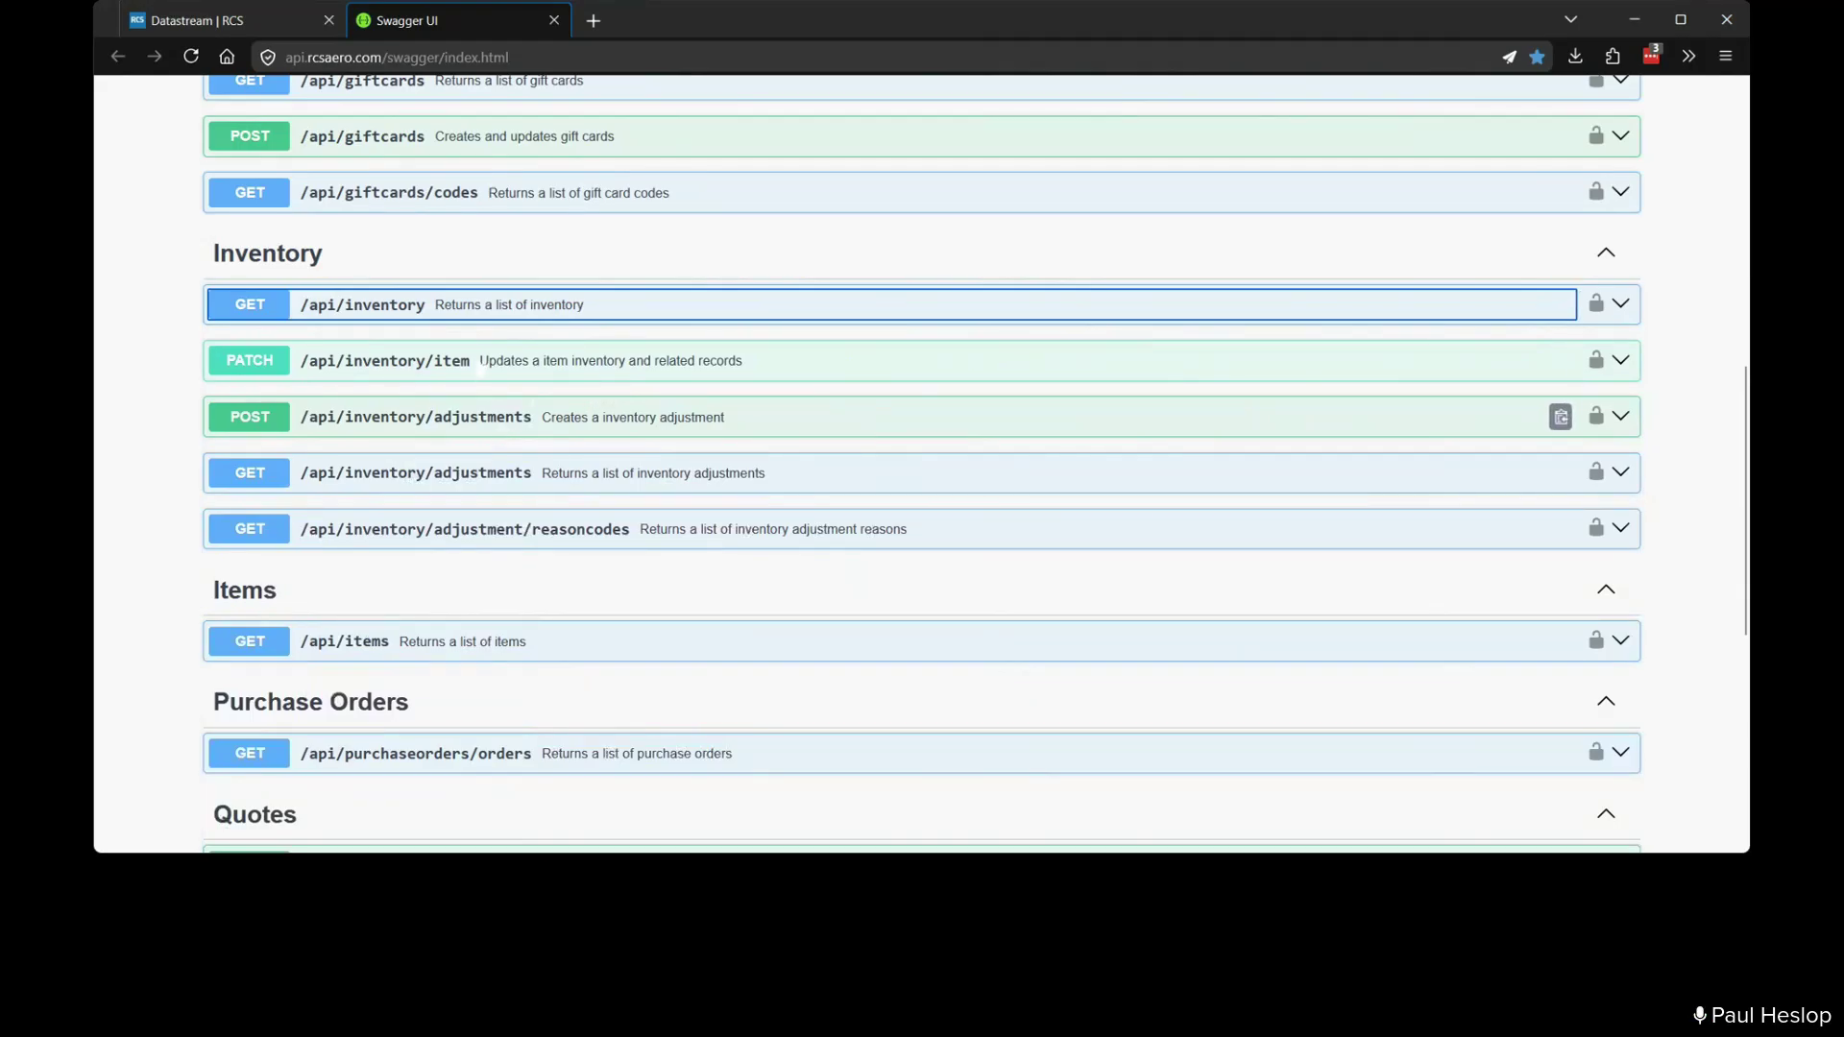
scroll(1565, 419, down, 1)
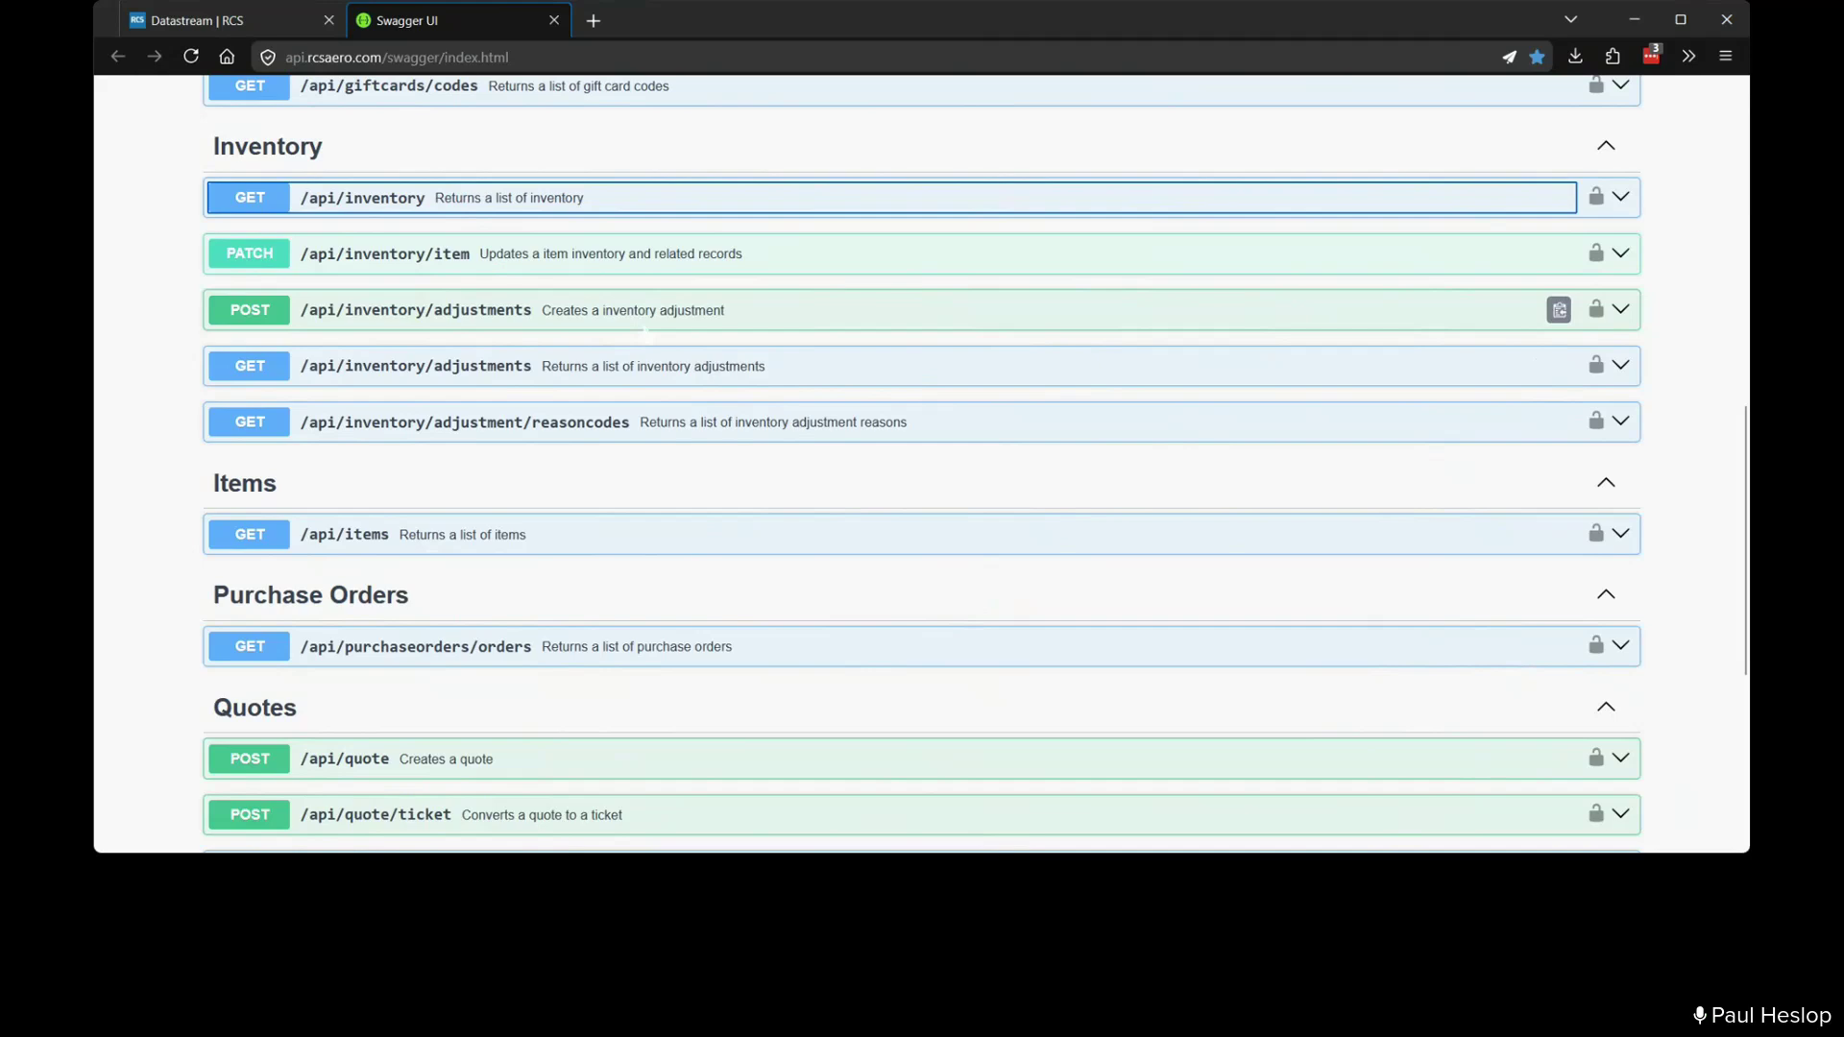
scroll(1559, 312, down, 4)
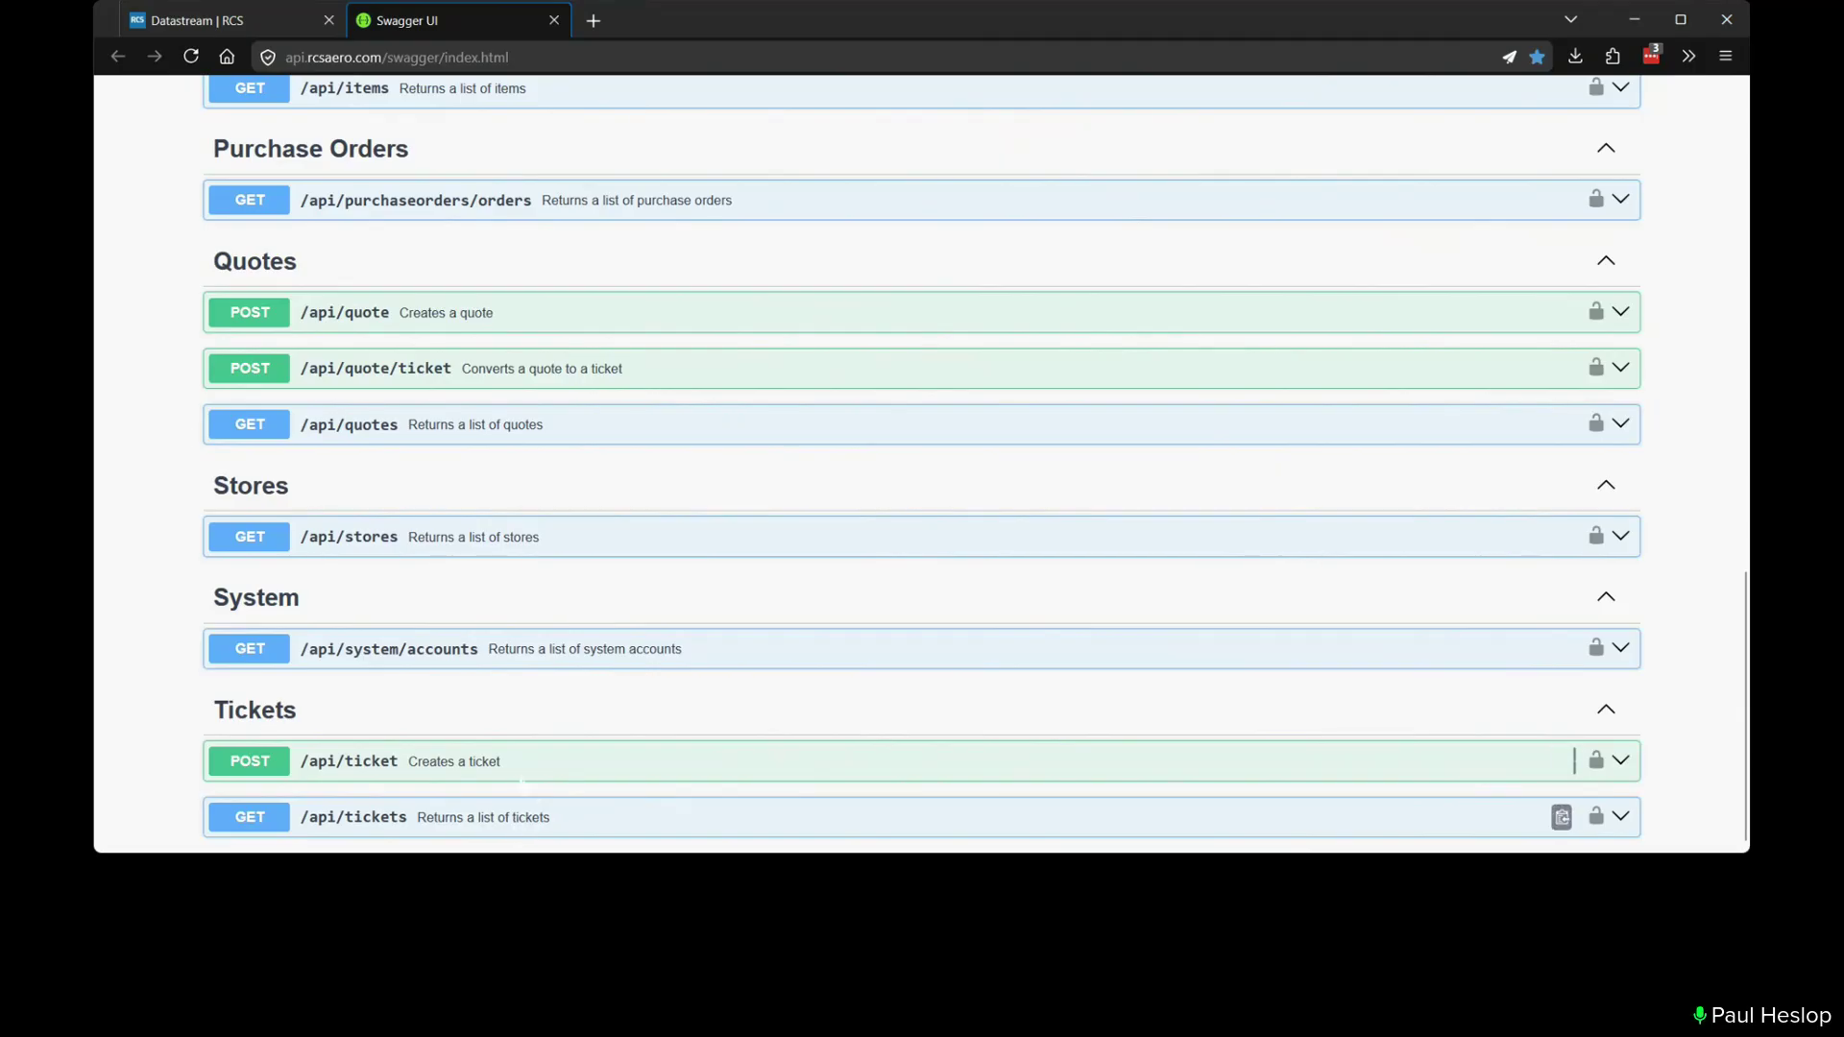
- Expand POST /api/ticket and review its example body with store, items and payments fields
click(1574, 761)
scroll(740, 564, down, 7)
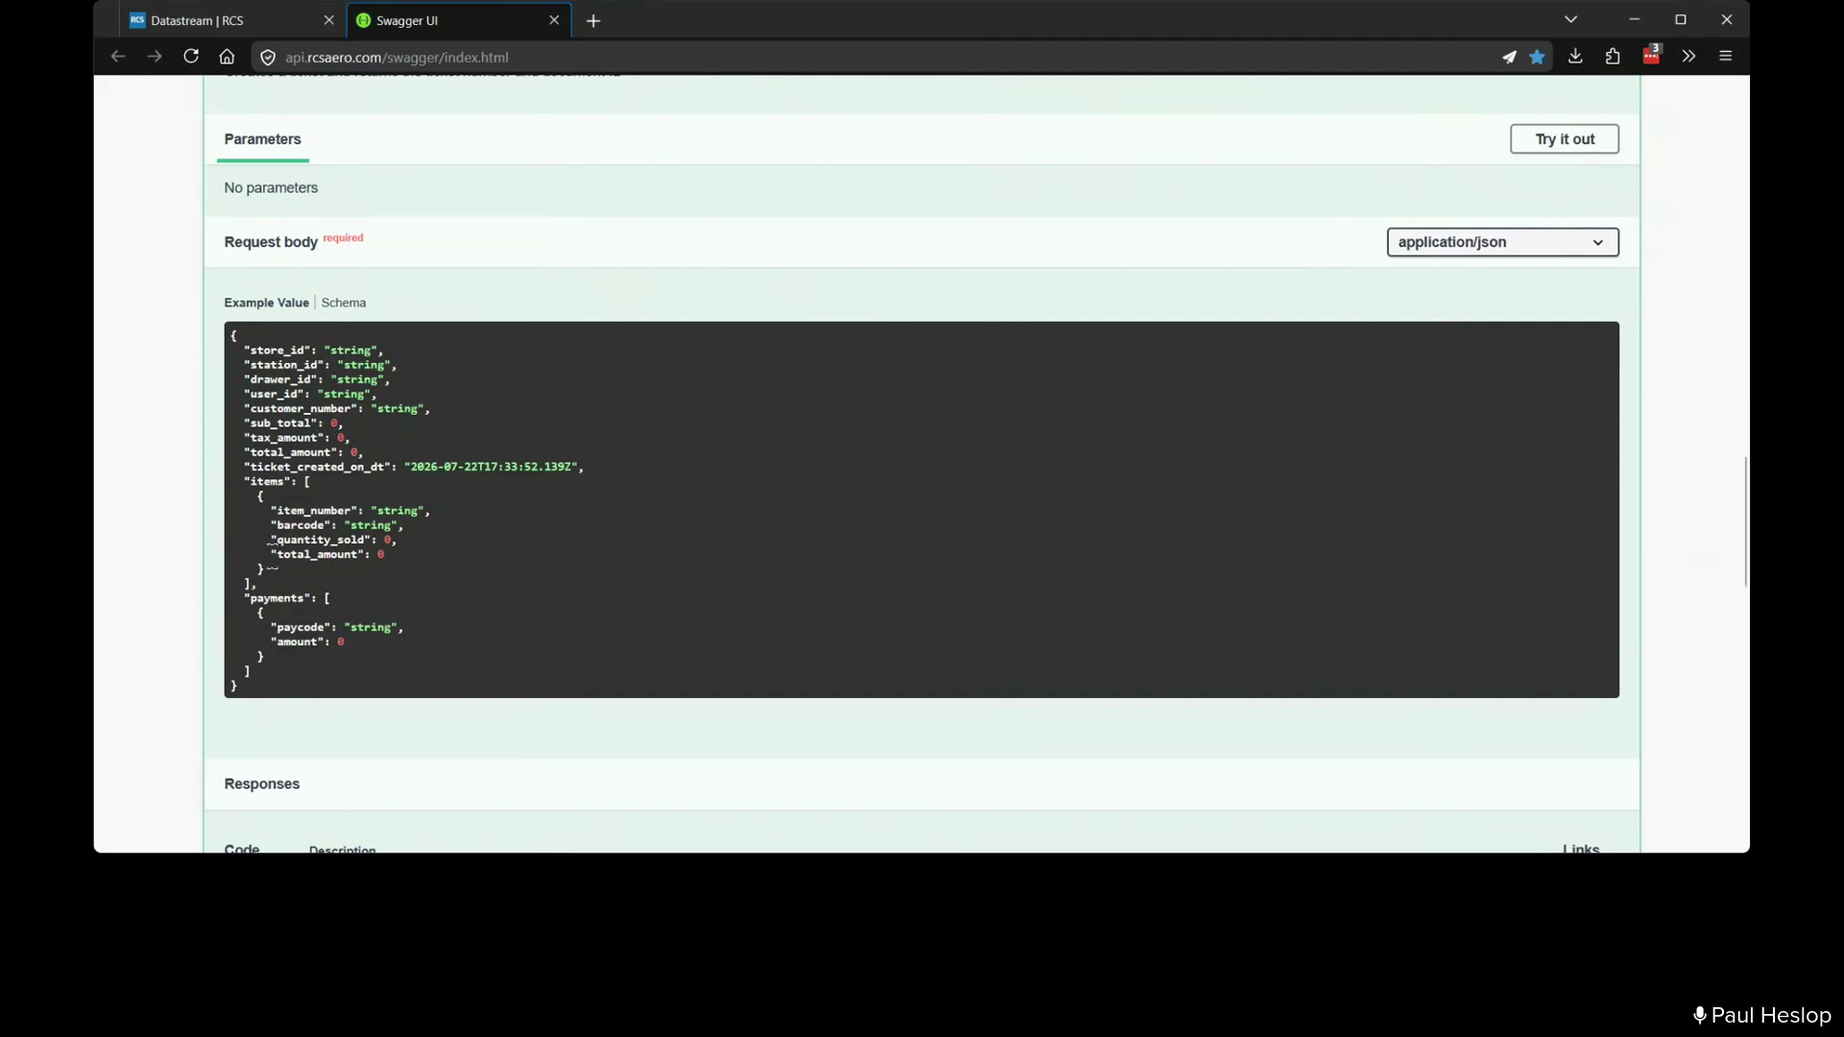
scroll(942, 481, up, 5)
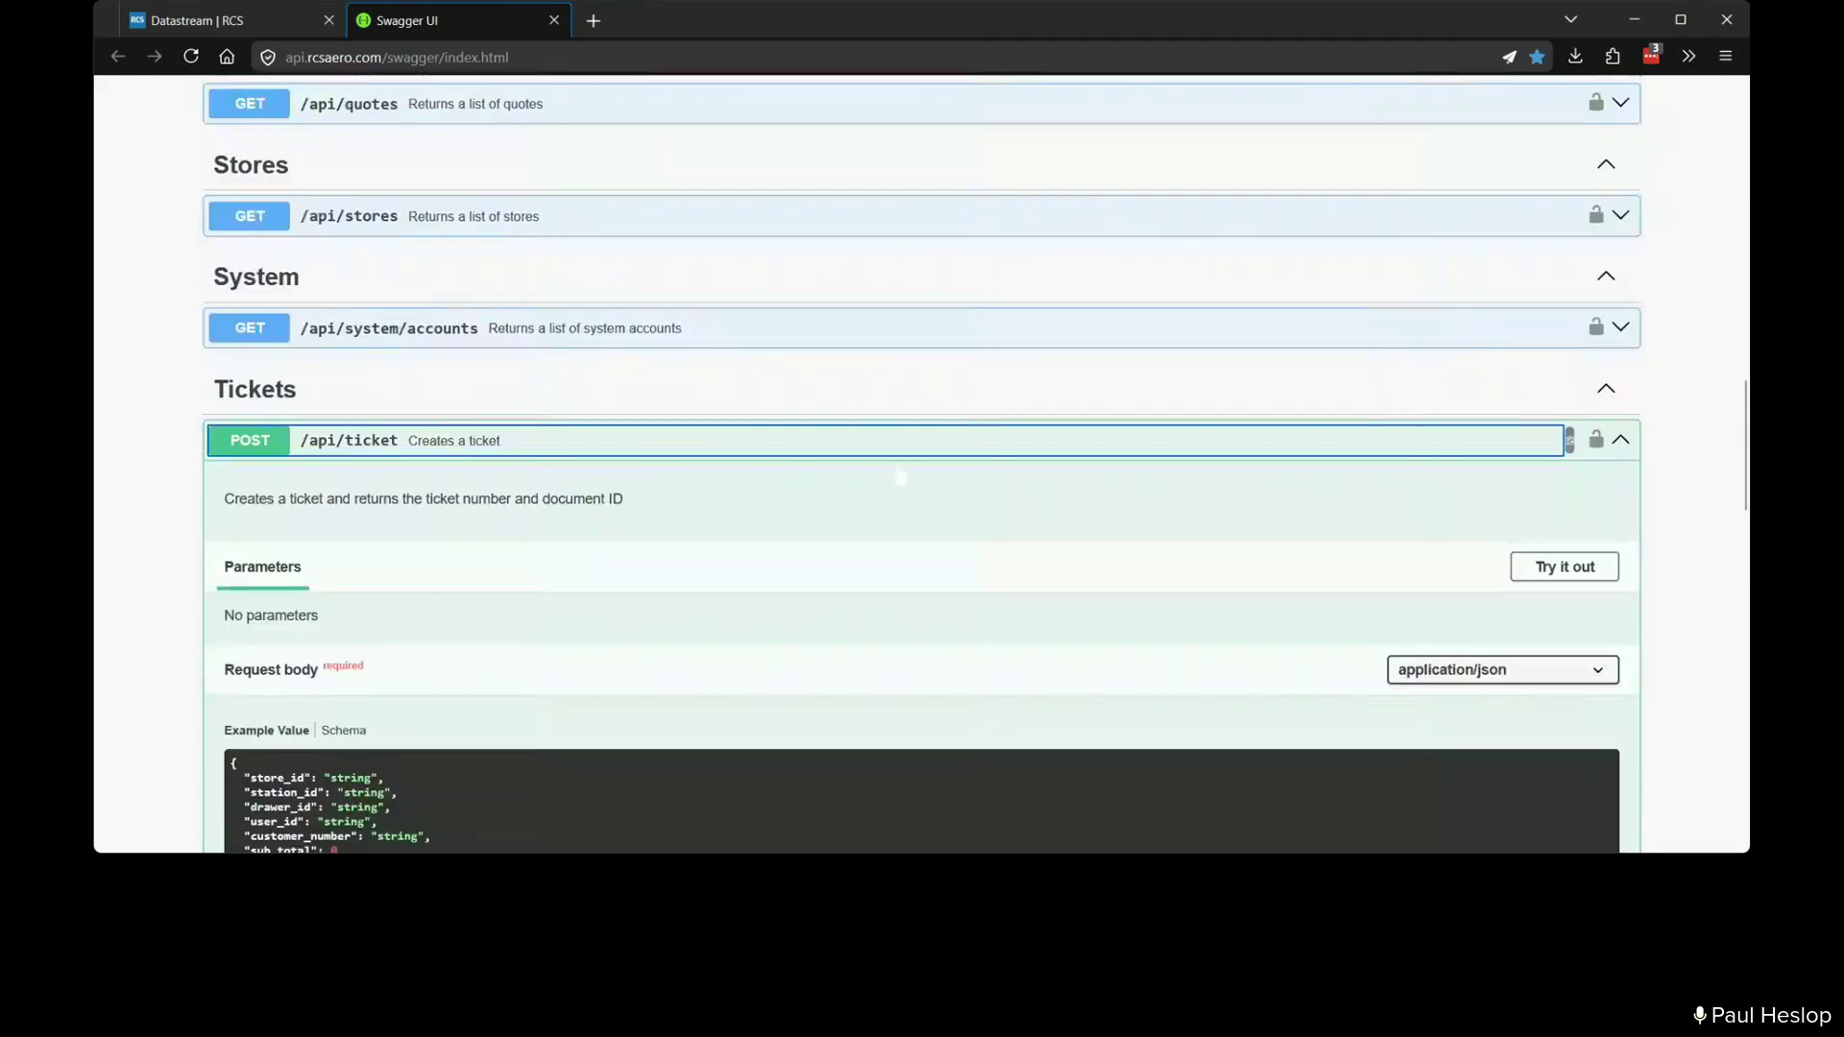
scroll(1565, 328, up, 9)
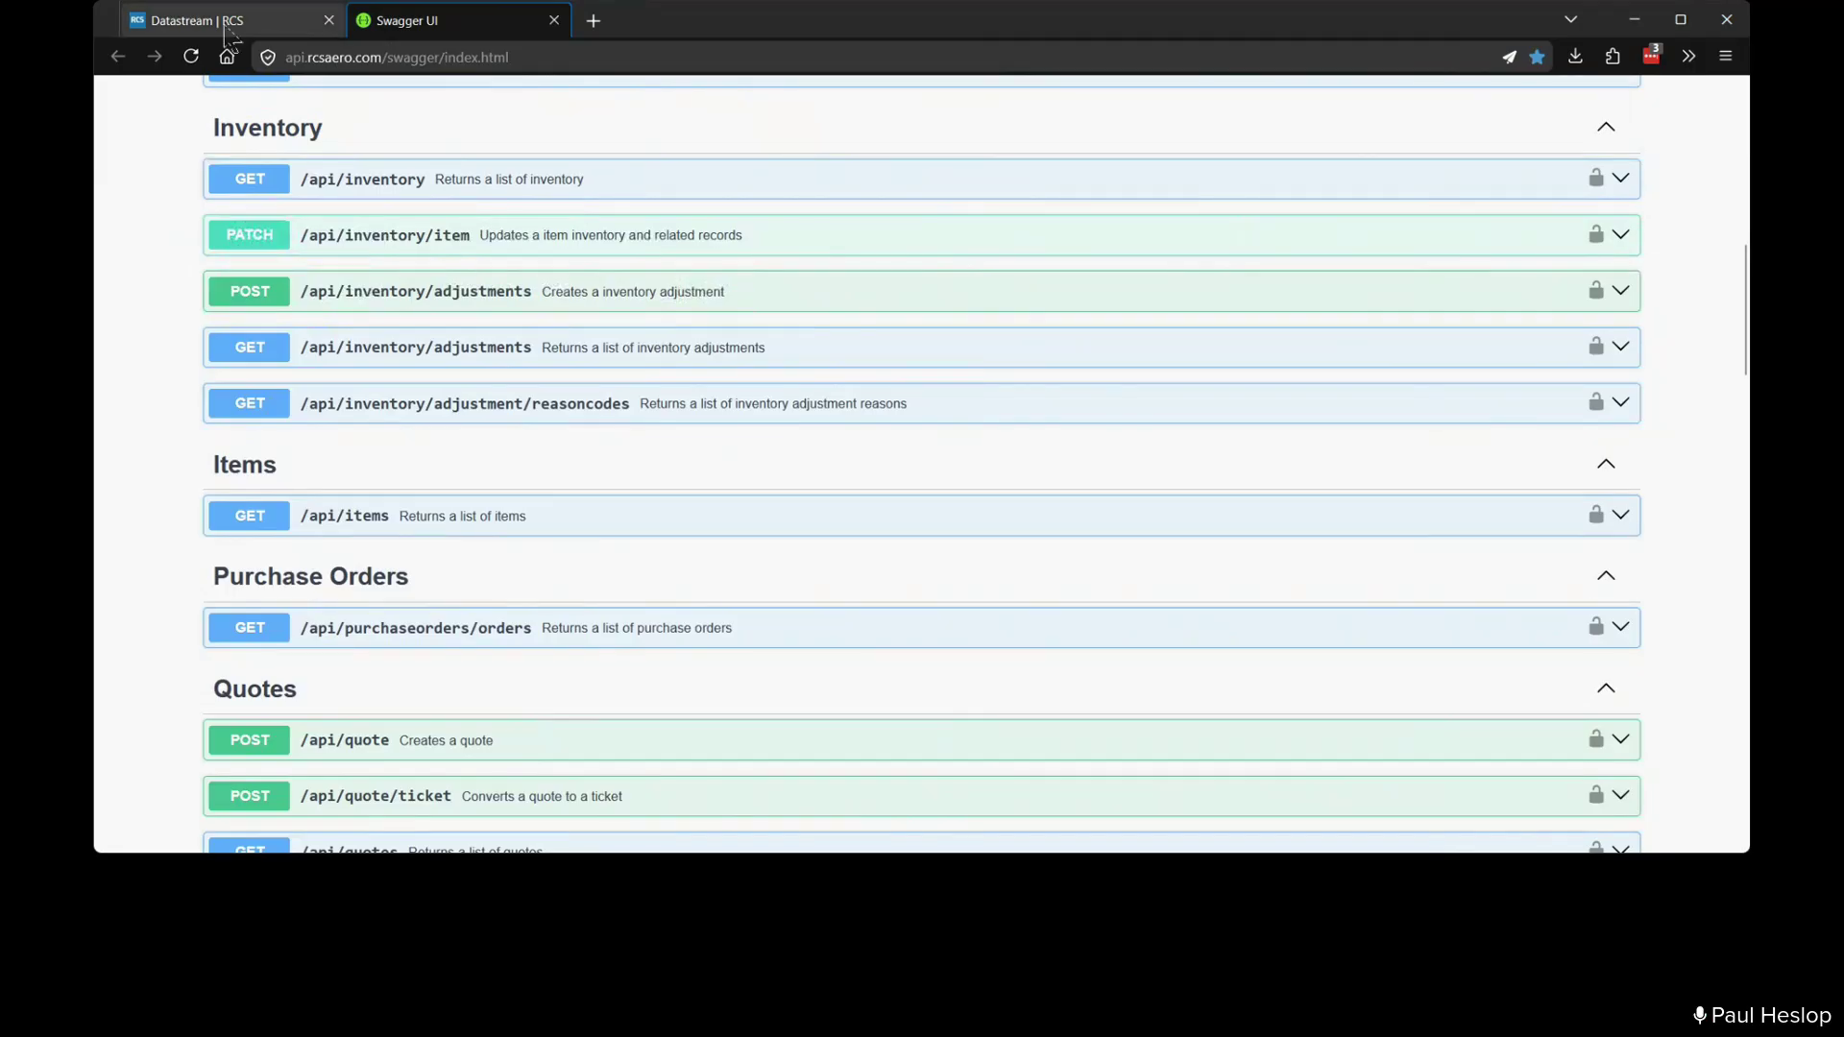
- Abandon the unsaved report for the API Keys list of four enabled keys, then load the Dashboard
click(192, 20)
click(182, 528)
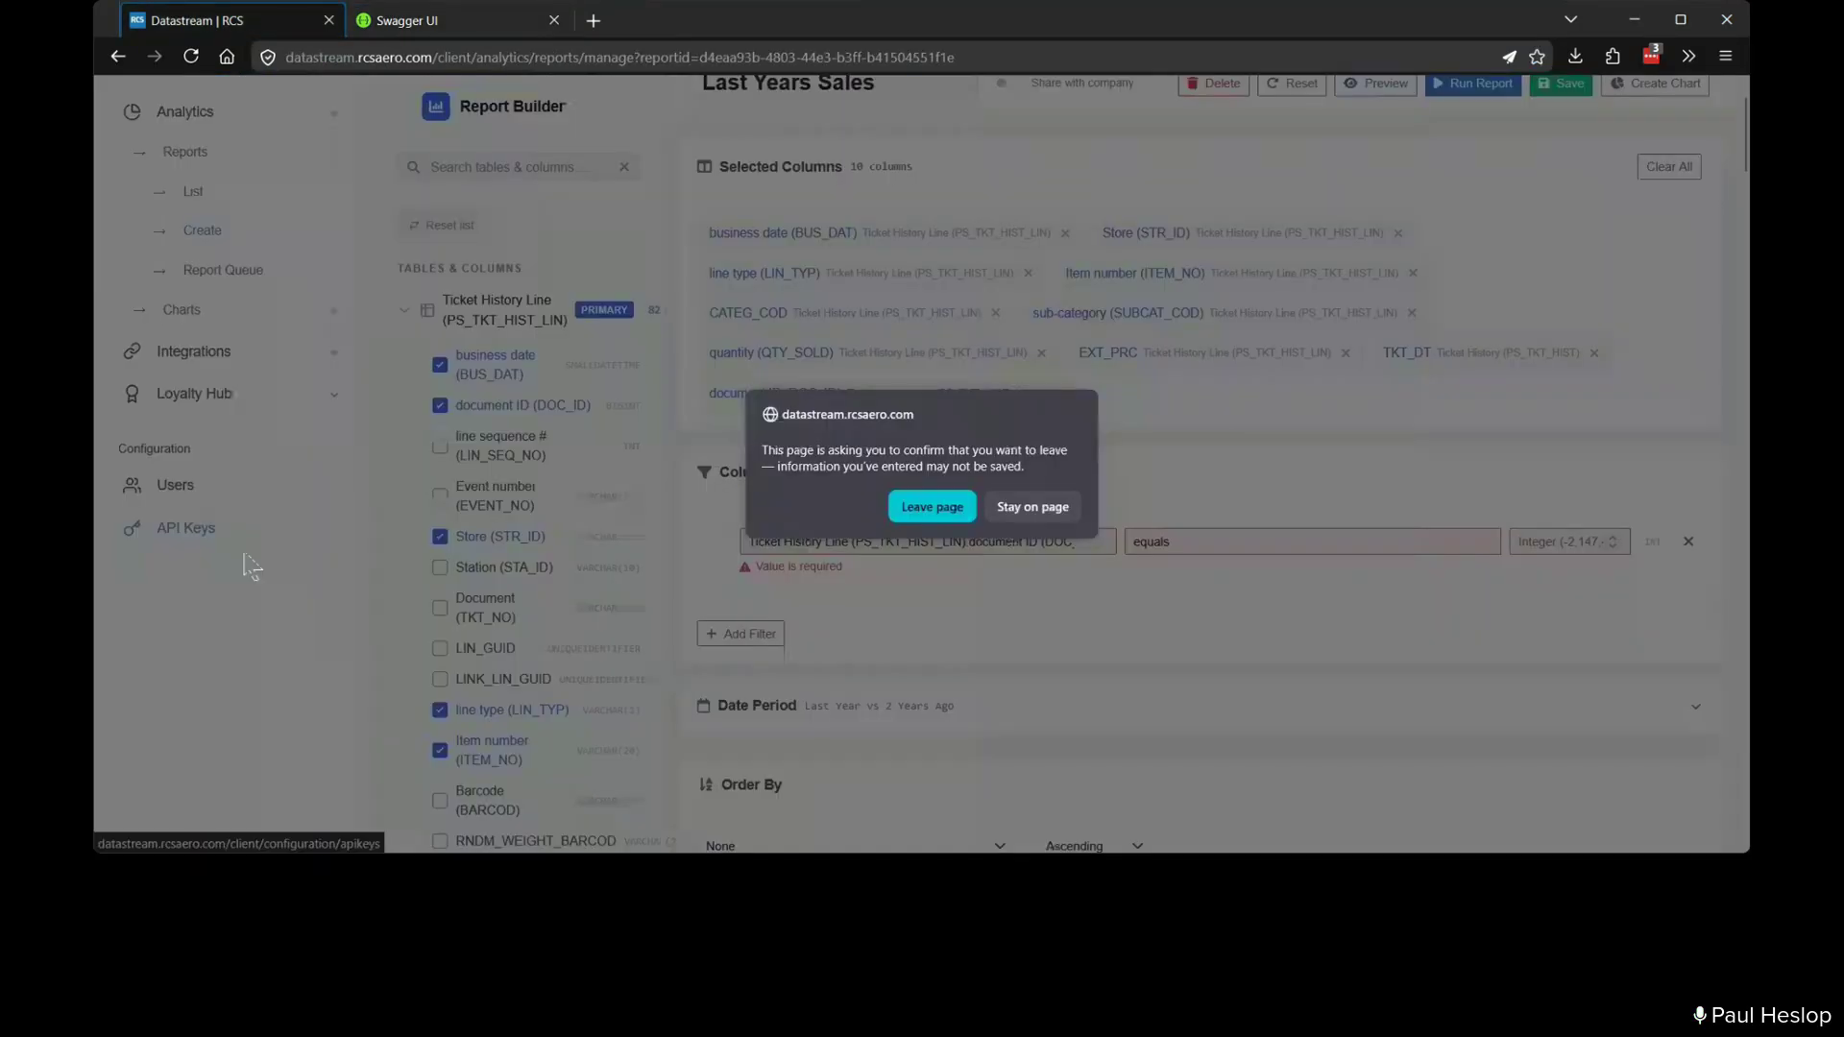
click(934, 507)
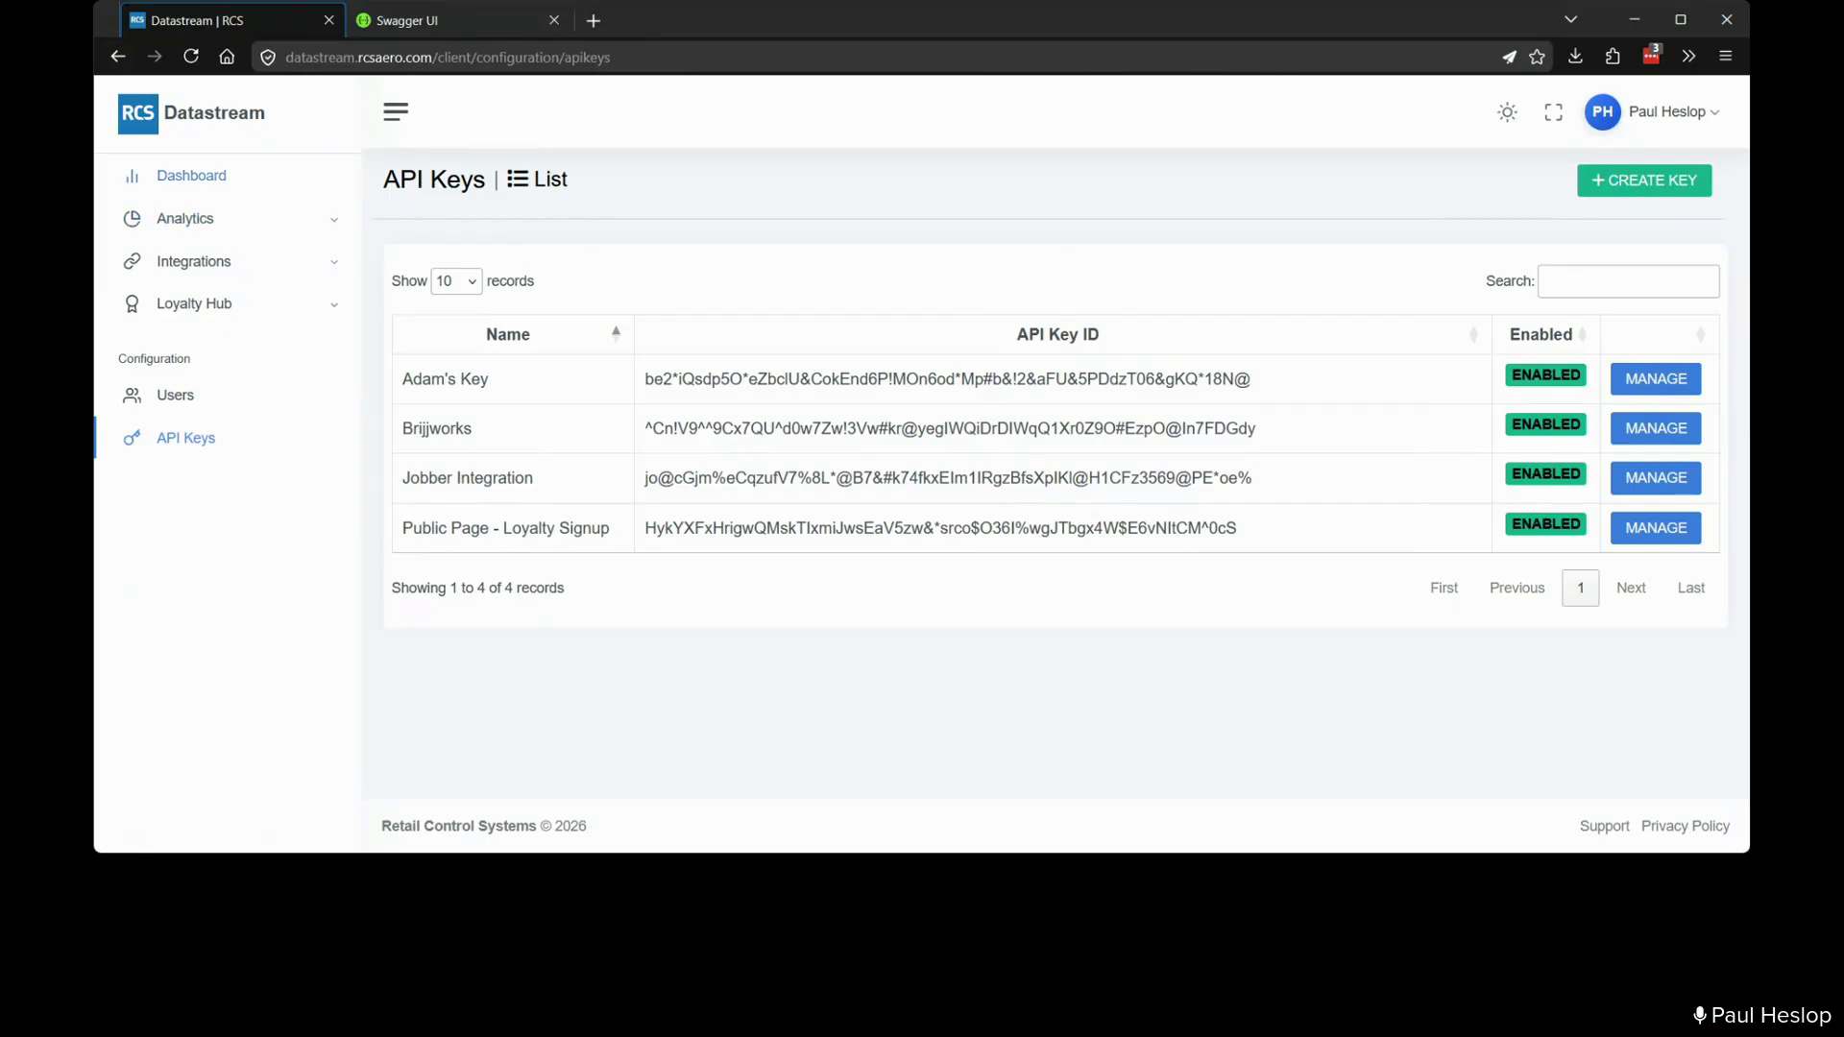
click(180, 175)
- Glance at the Swagger docs, then return to the Live Tickets dashboard showing 110 tickets and $1.9K sales
click(413, 20)
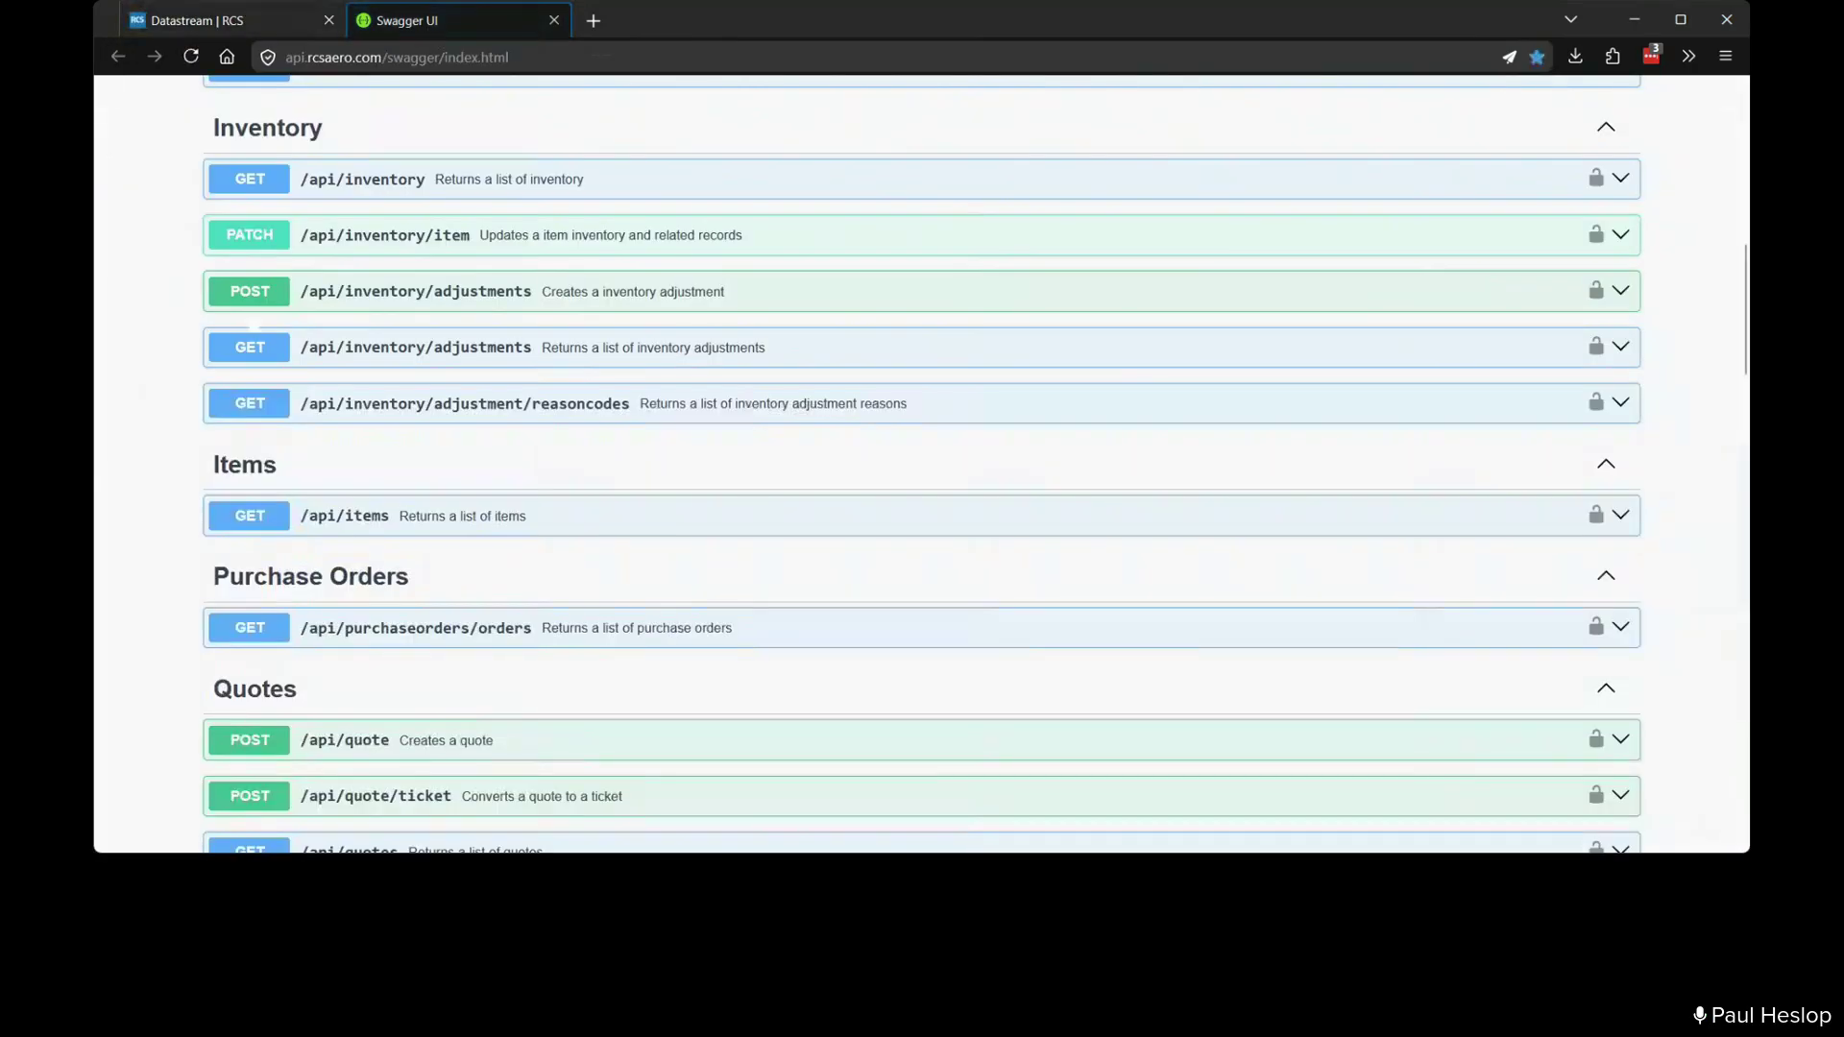
scroll(1573, 349, up, 6)
click(241, 20)
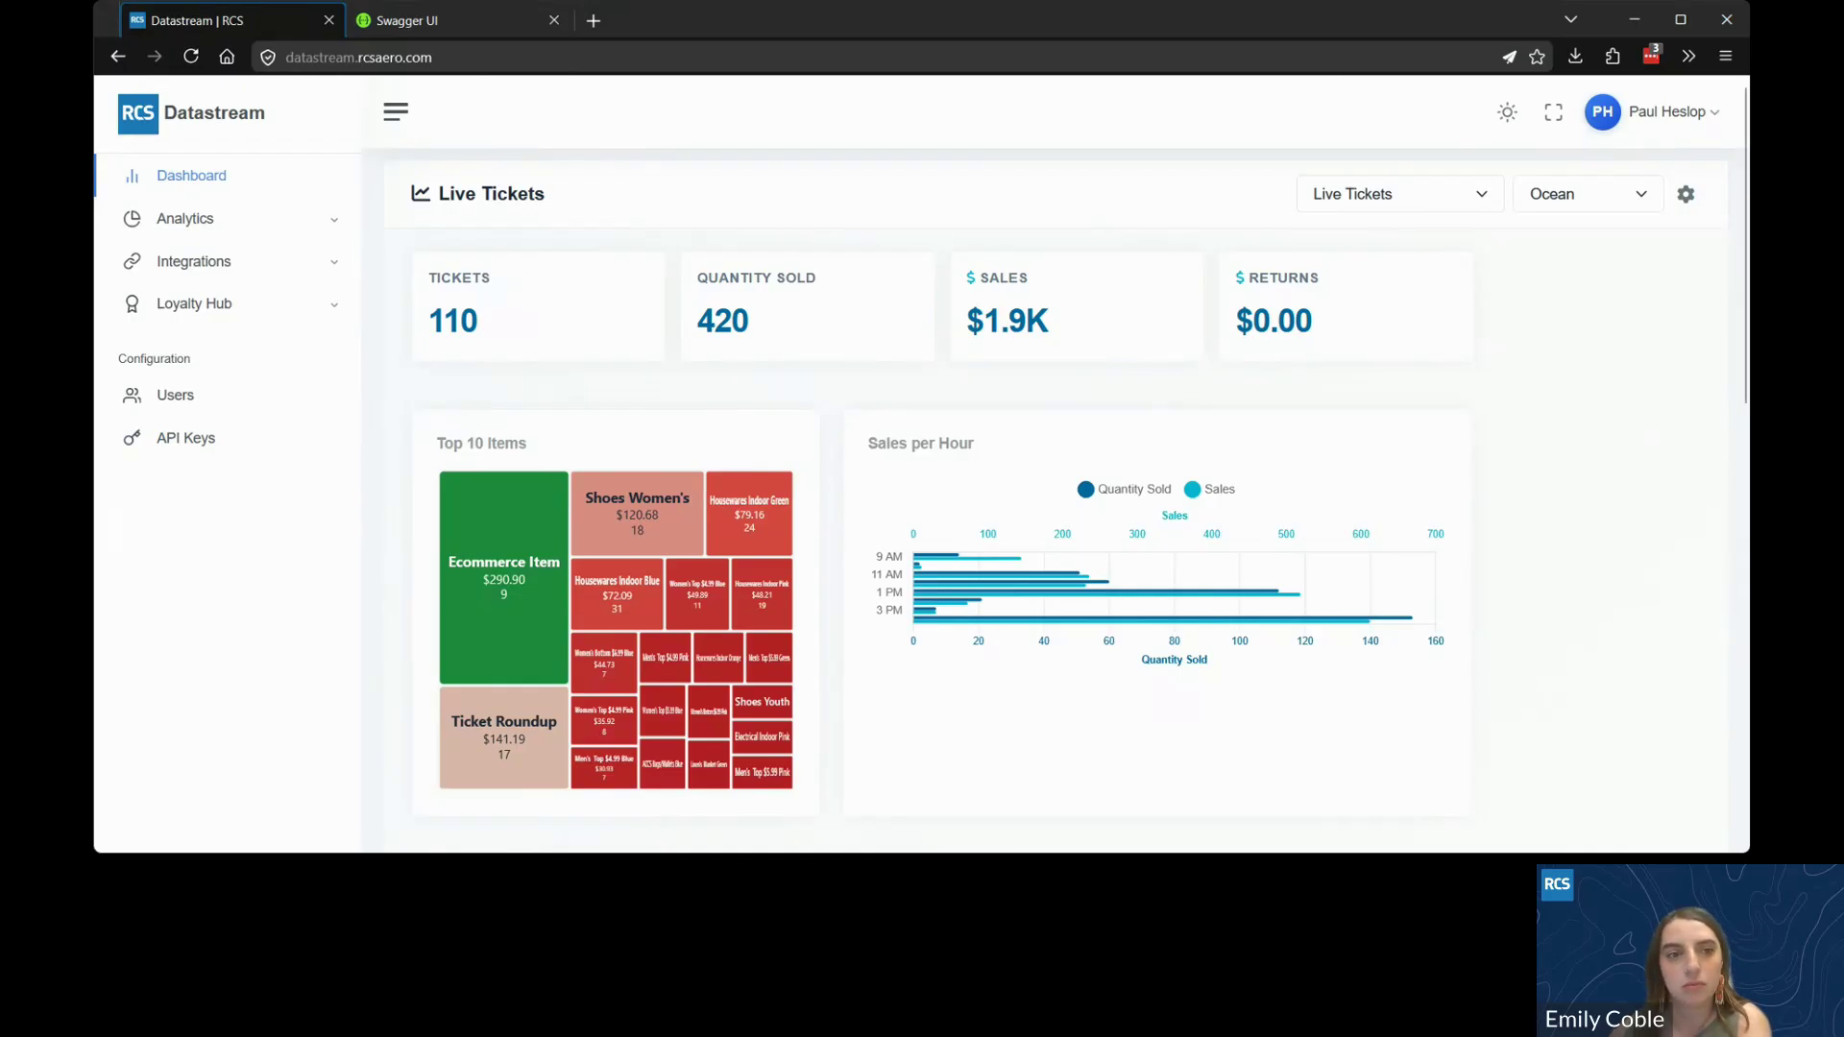
click(198, 64)
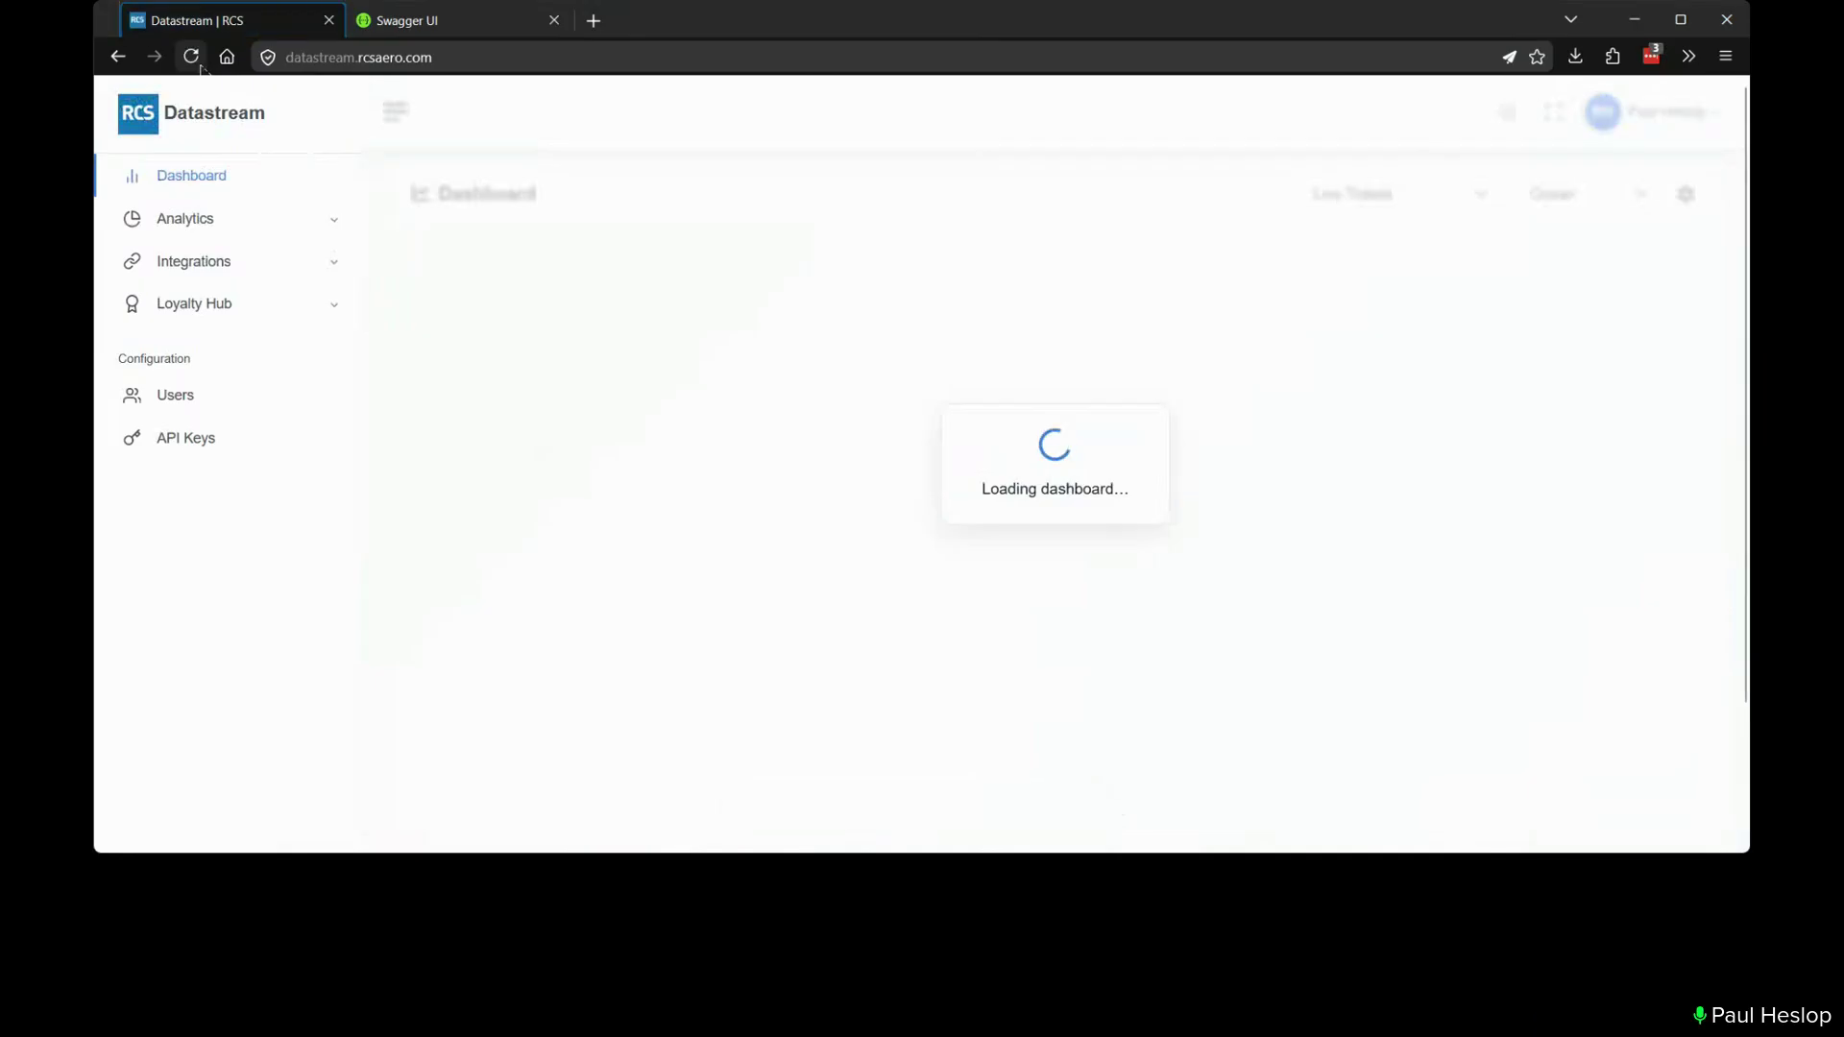
click(199, 66)
click(199, 65)
click(200, 65)
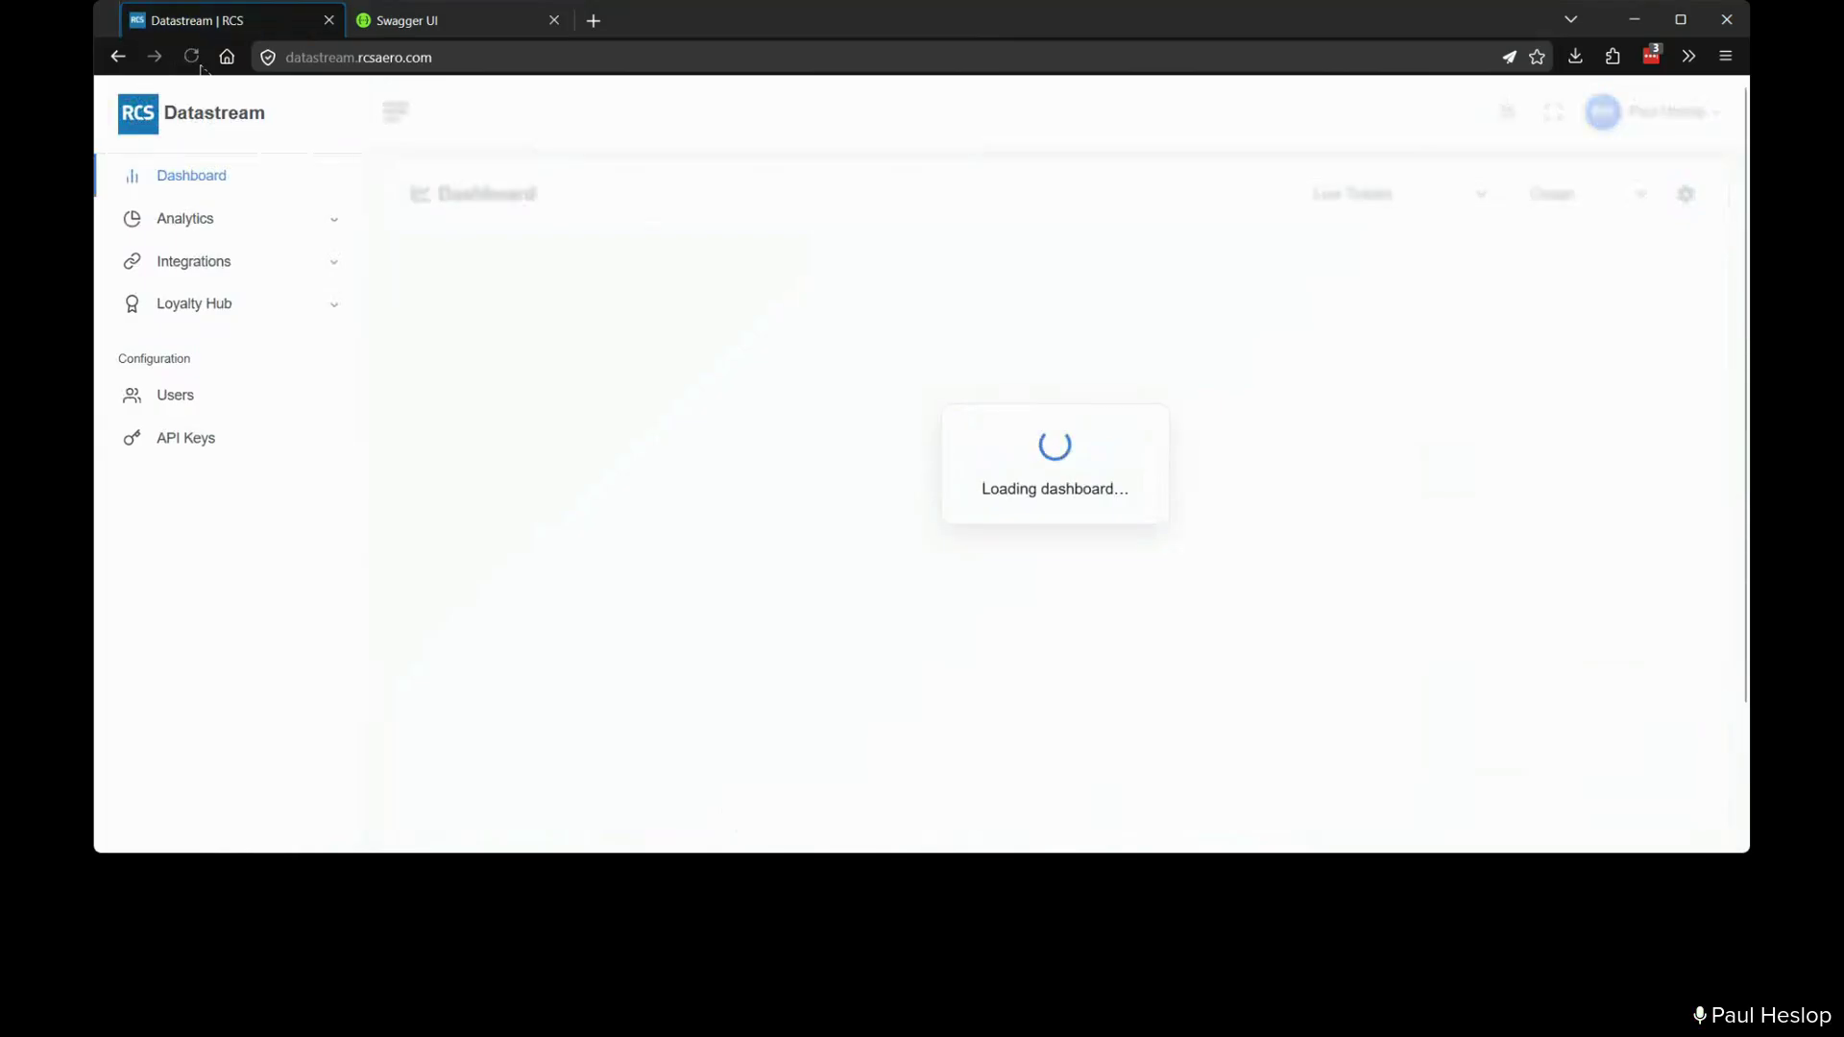
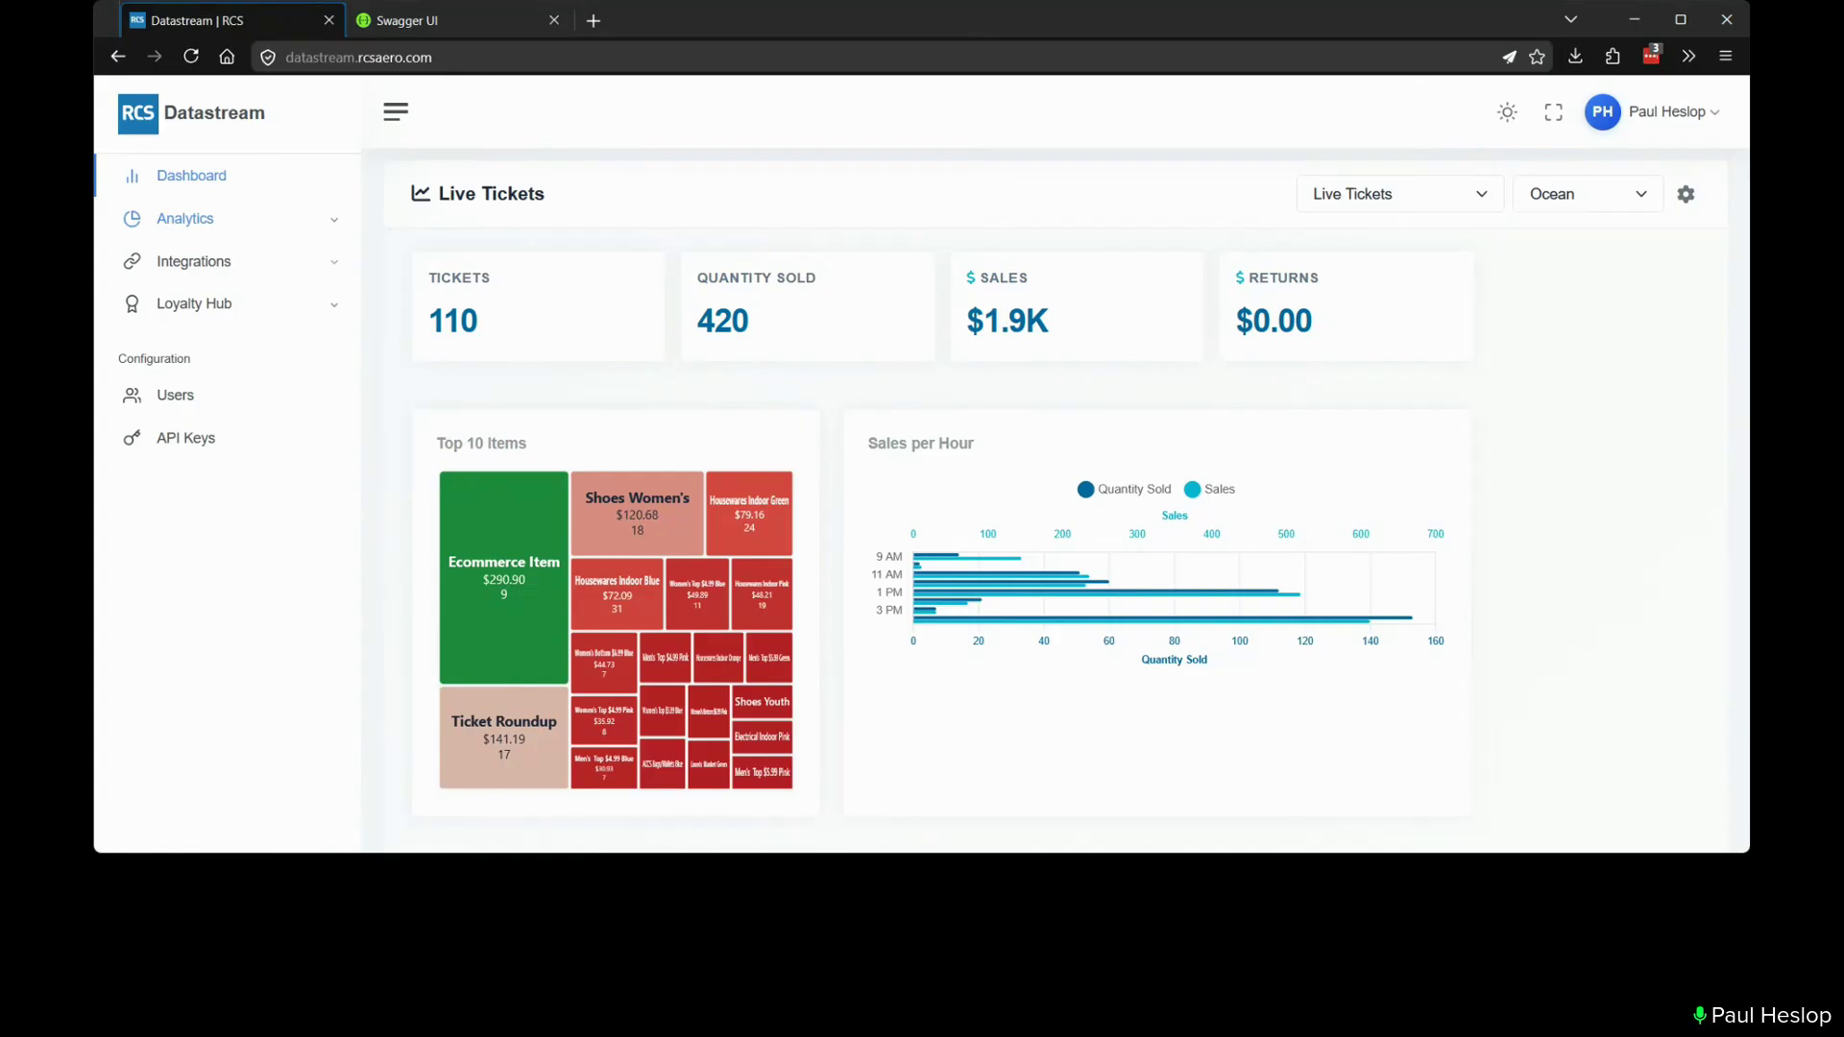
- Open the Charts list under Analytics > Charts, showing an empty My Charts table
click(184, 218)
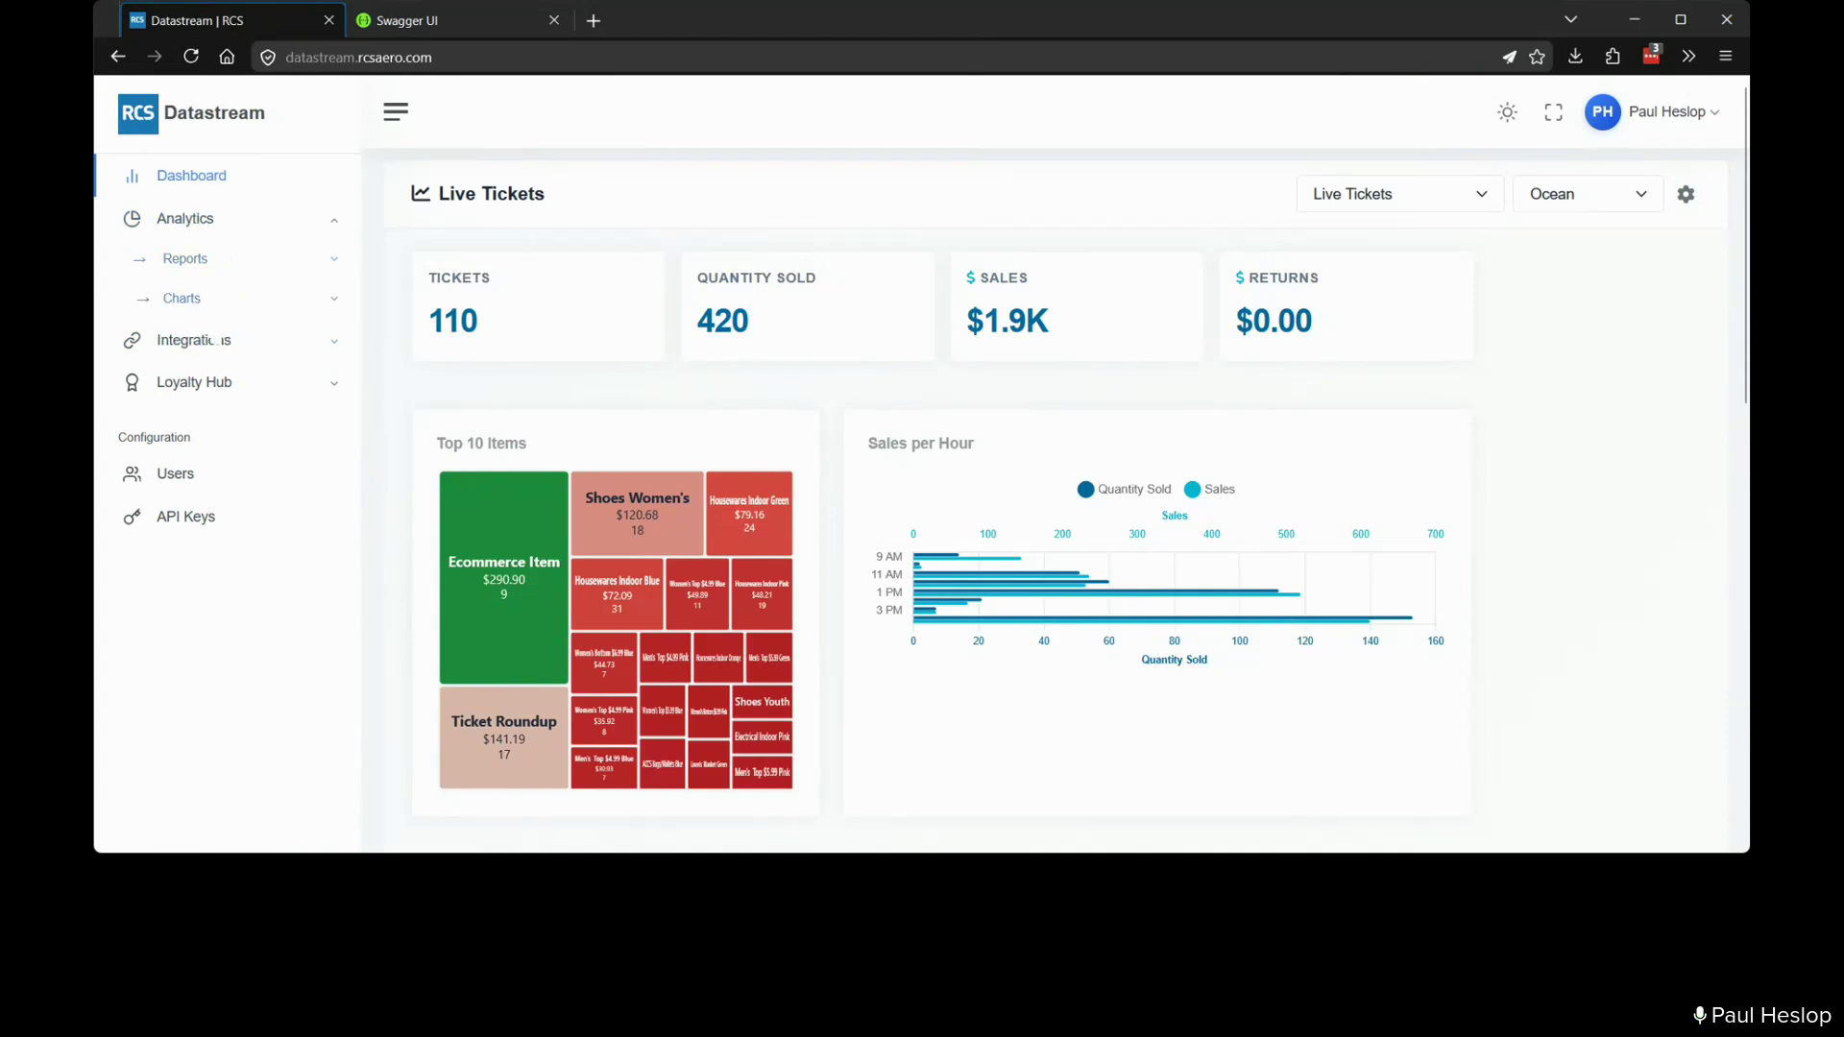
click(182, 298)
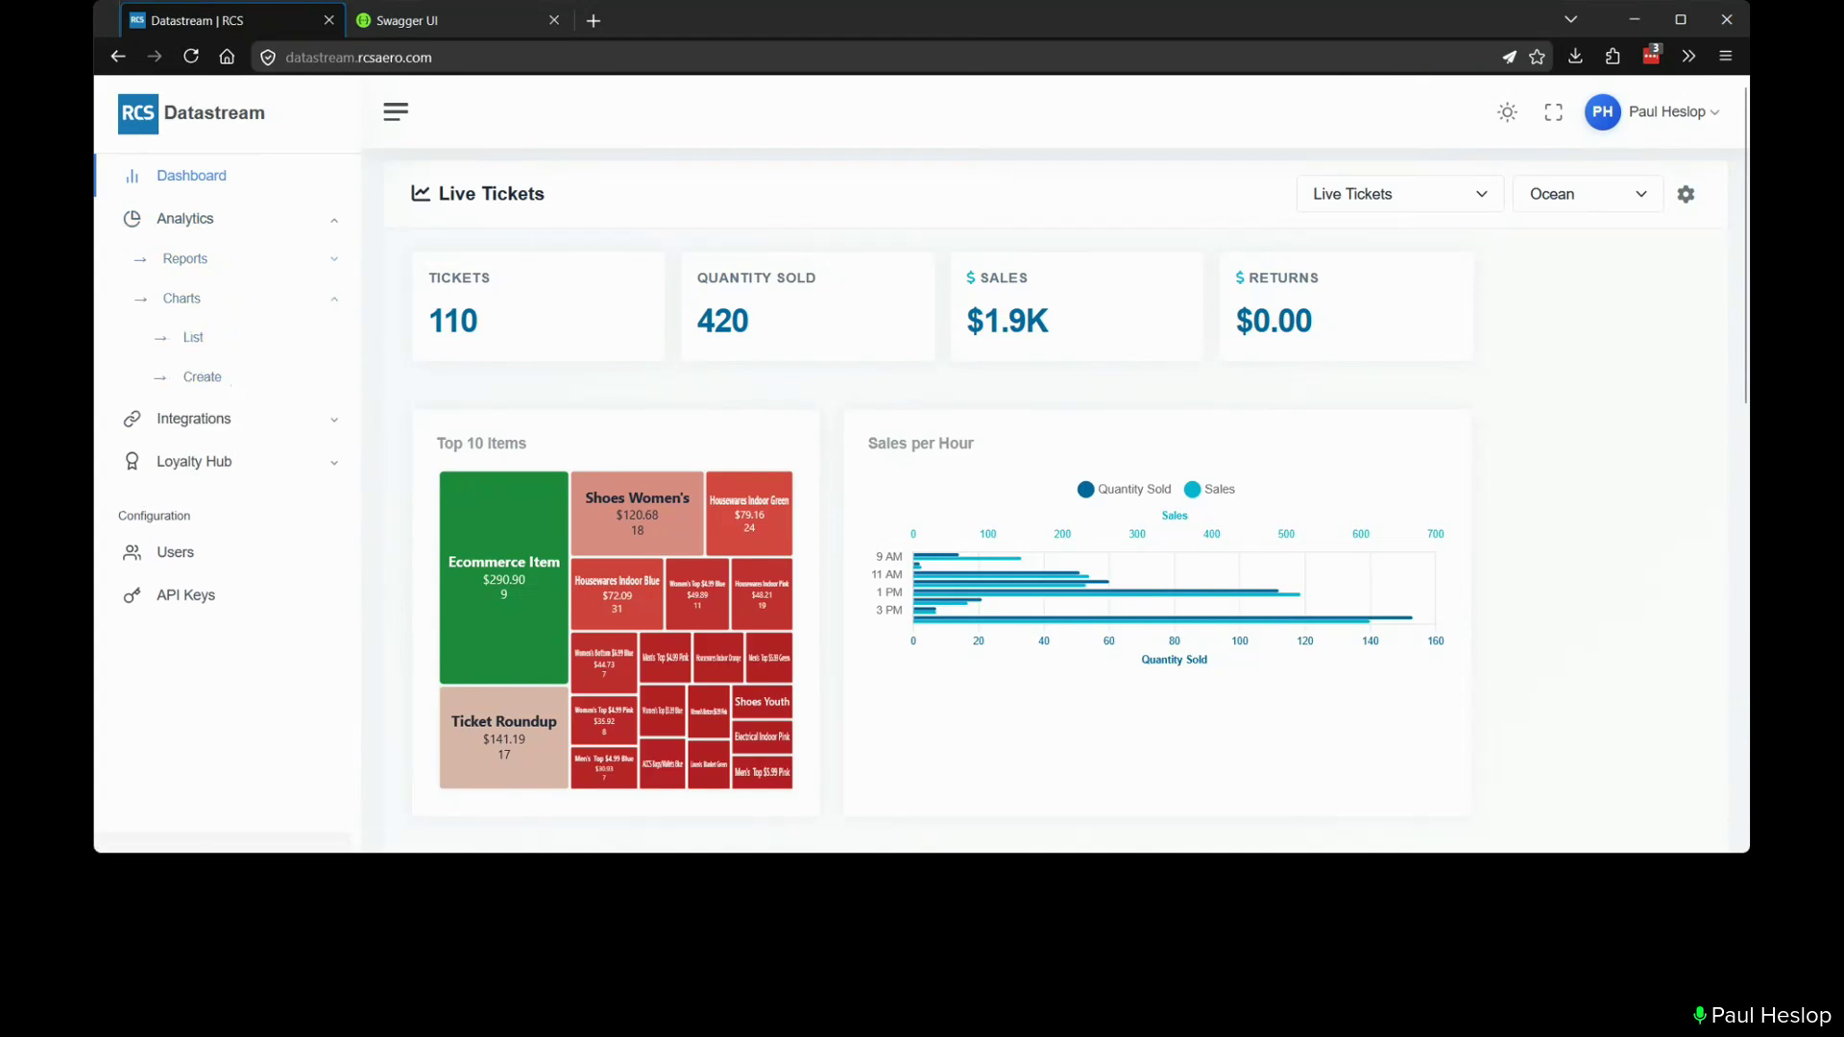
click(193, 337)
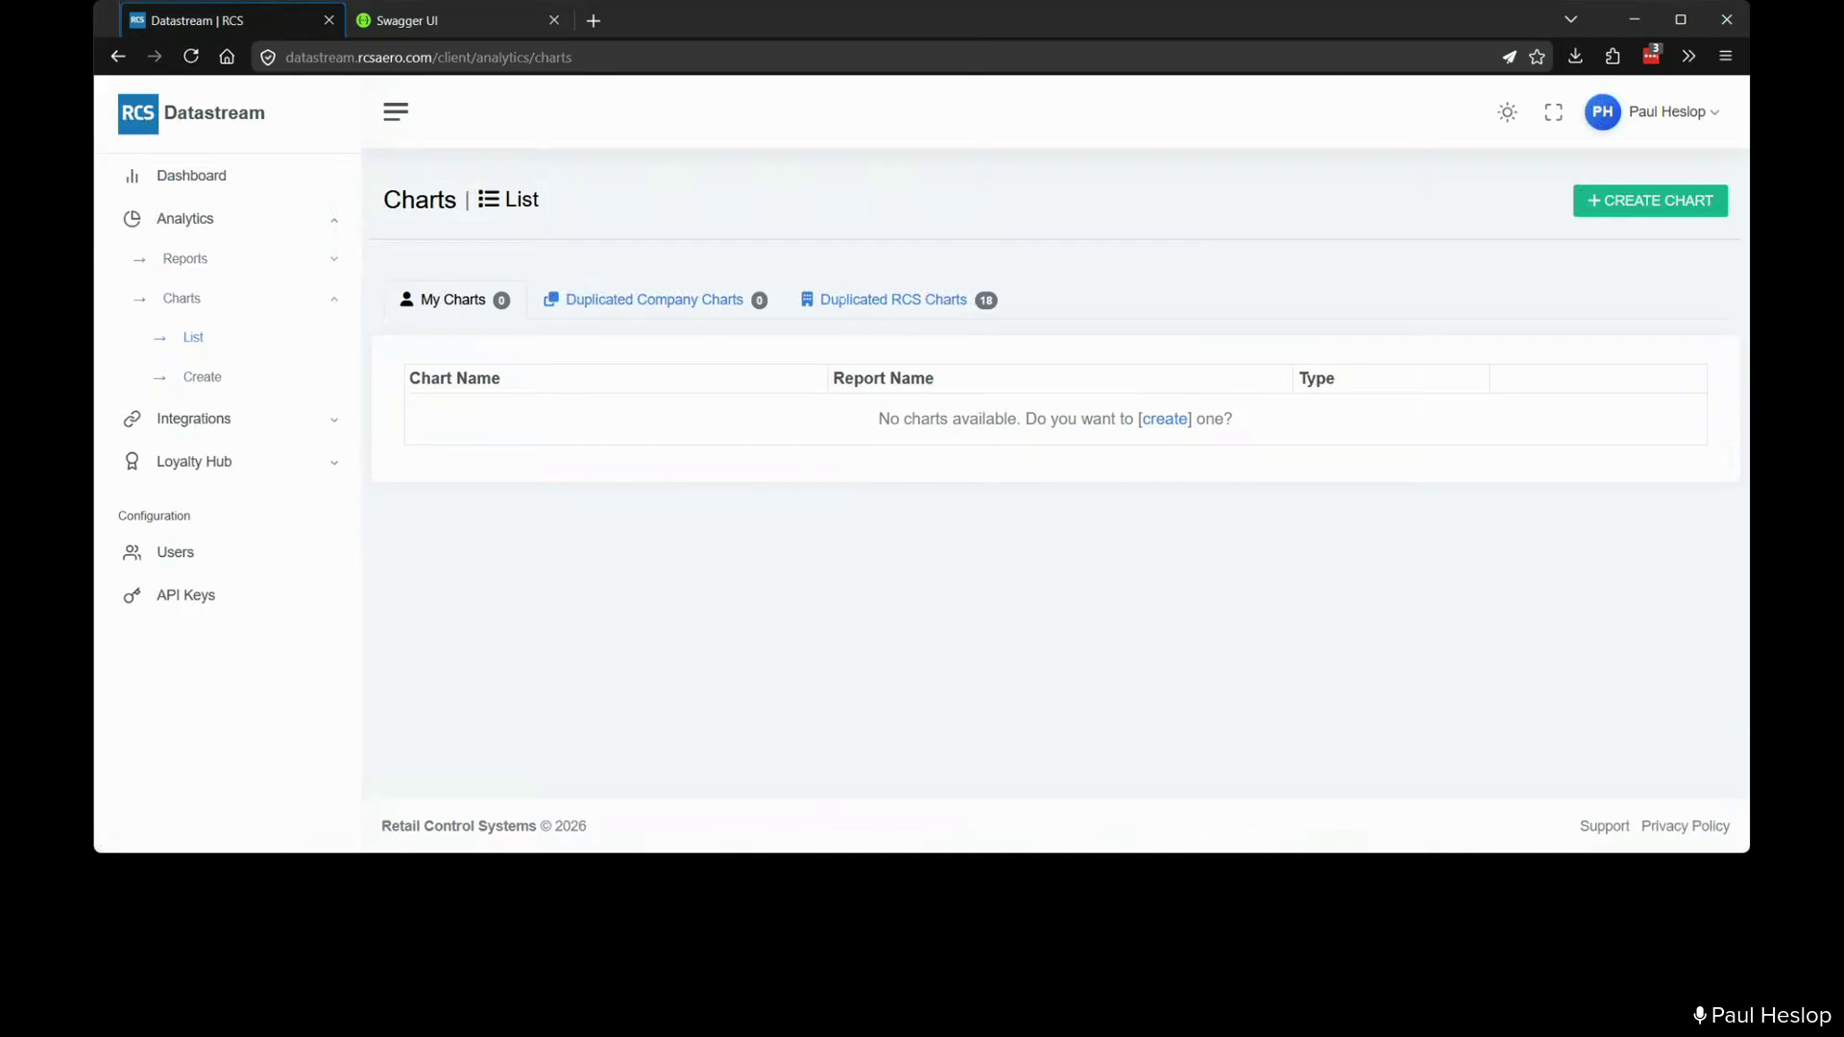
- Add a third dataset column plotting Store (STR_ID) to the duplicated Sales Per Hour chart, then go to Swagger UI
click(893, 300)
scroll(1056, 461, down, 4)
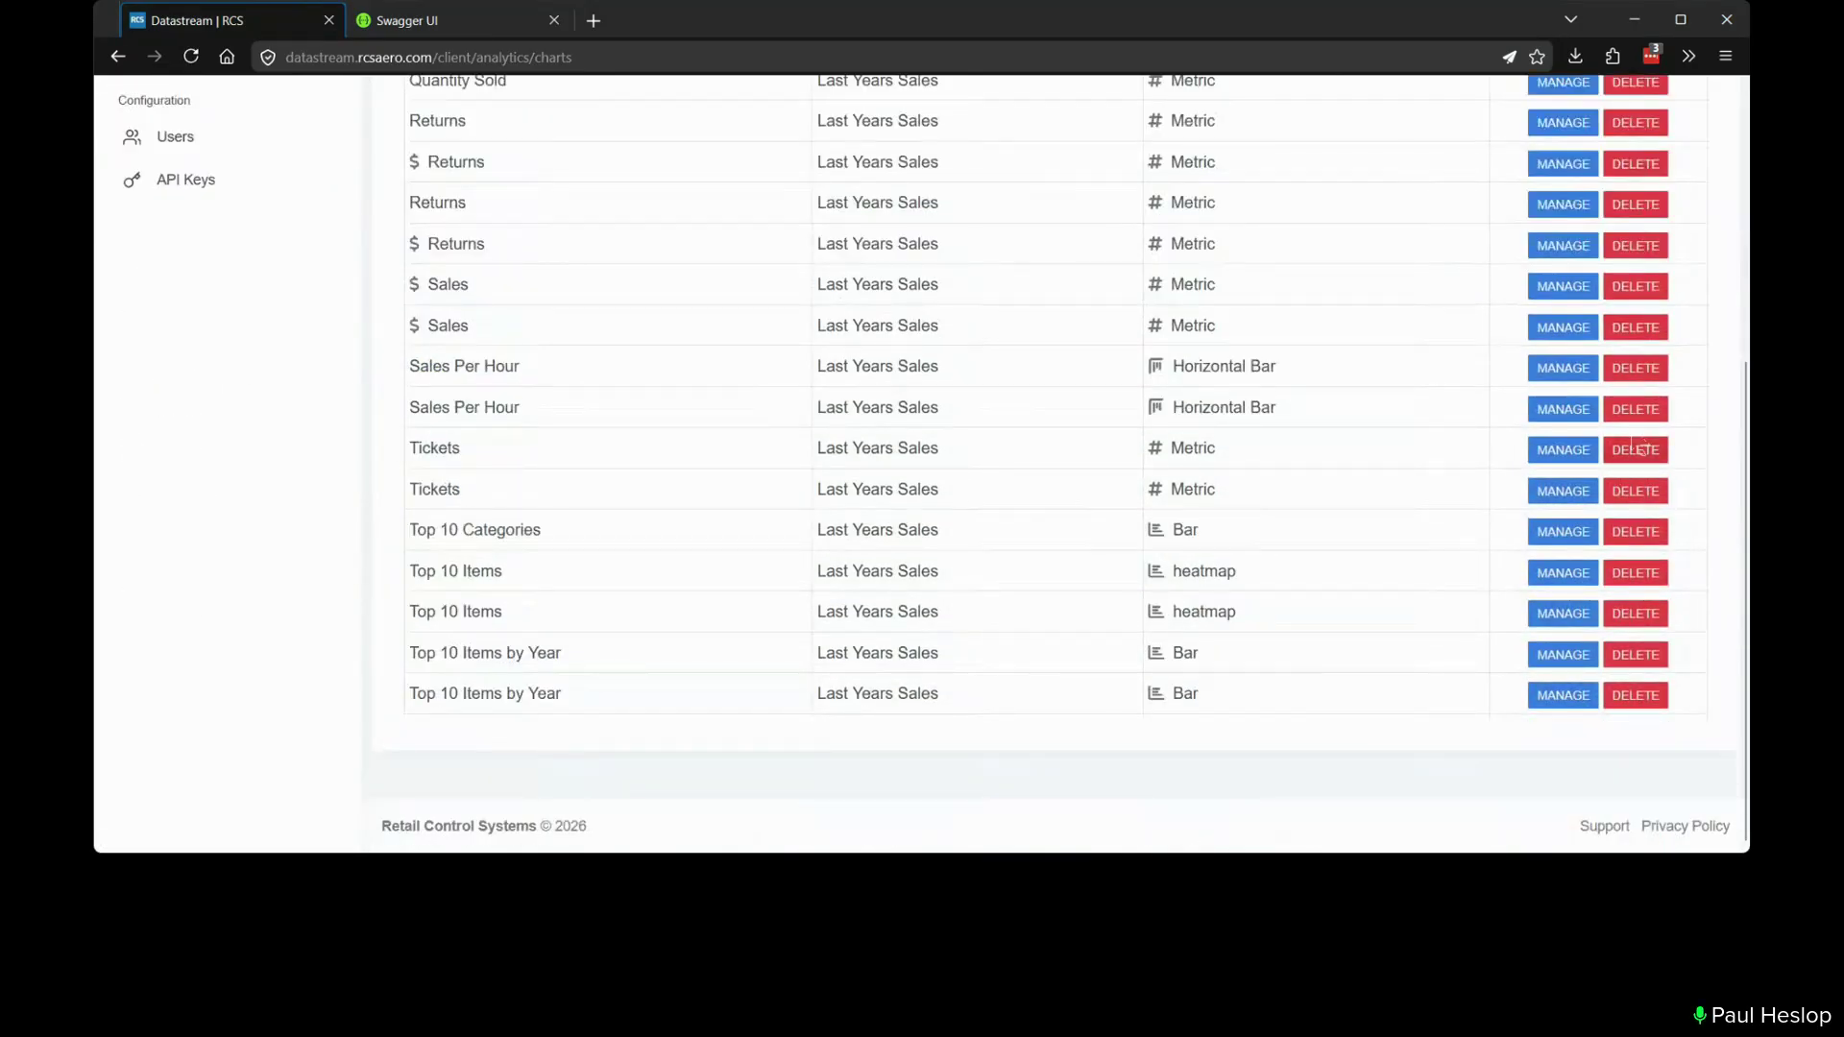
click(1562, 367)
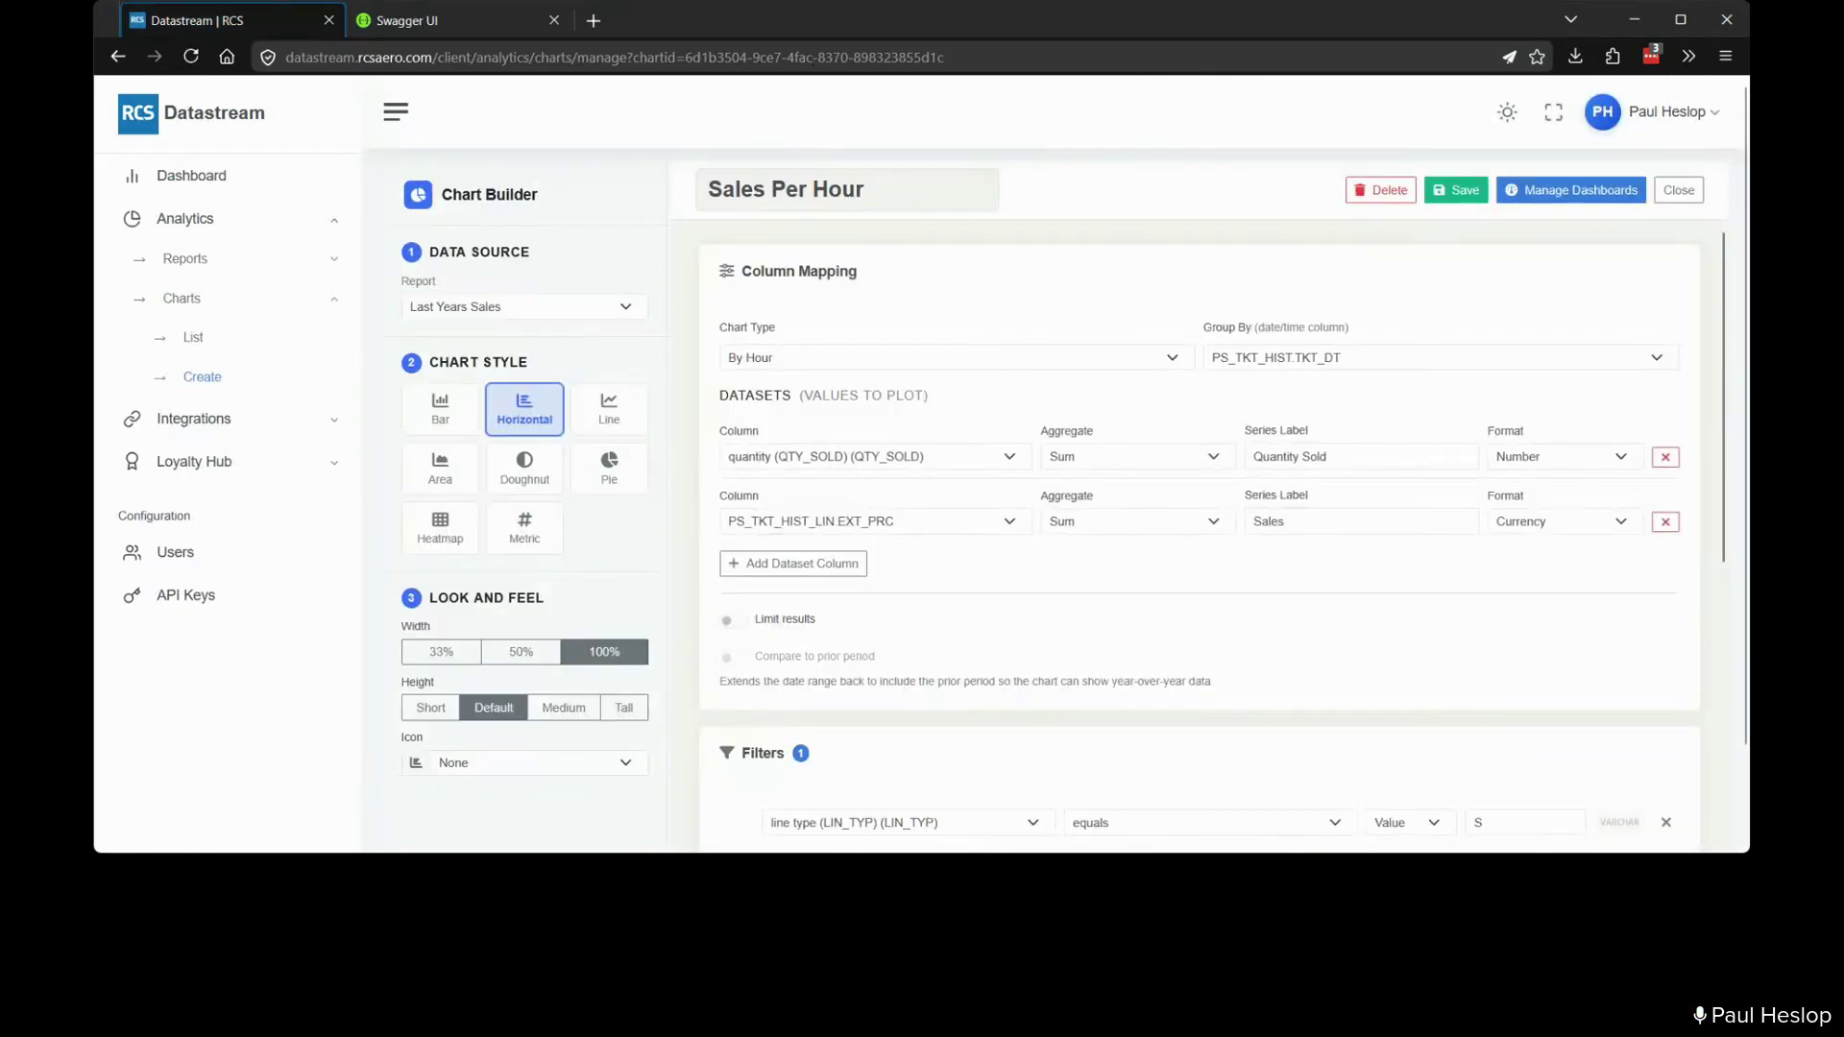
click(793, 563)
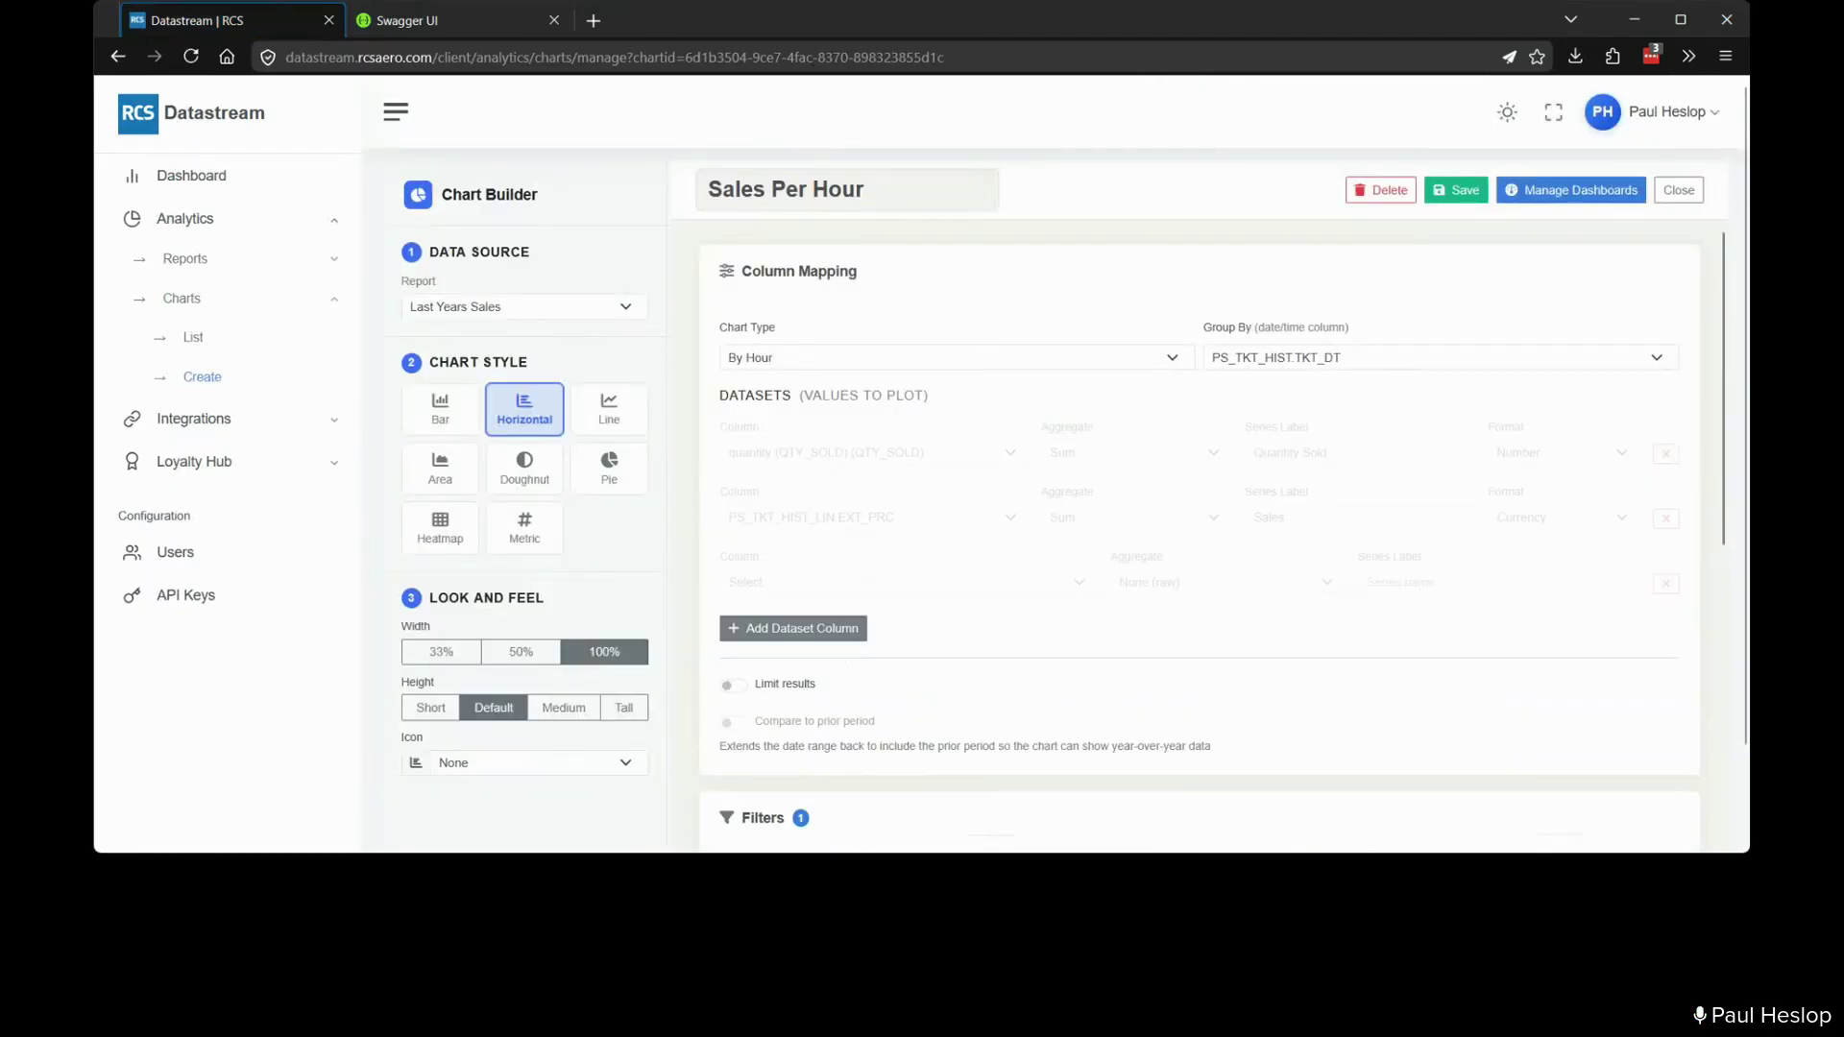
scroll(1201, 528, down, 1)
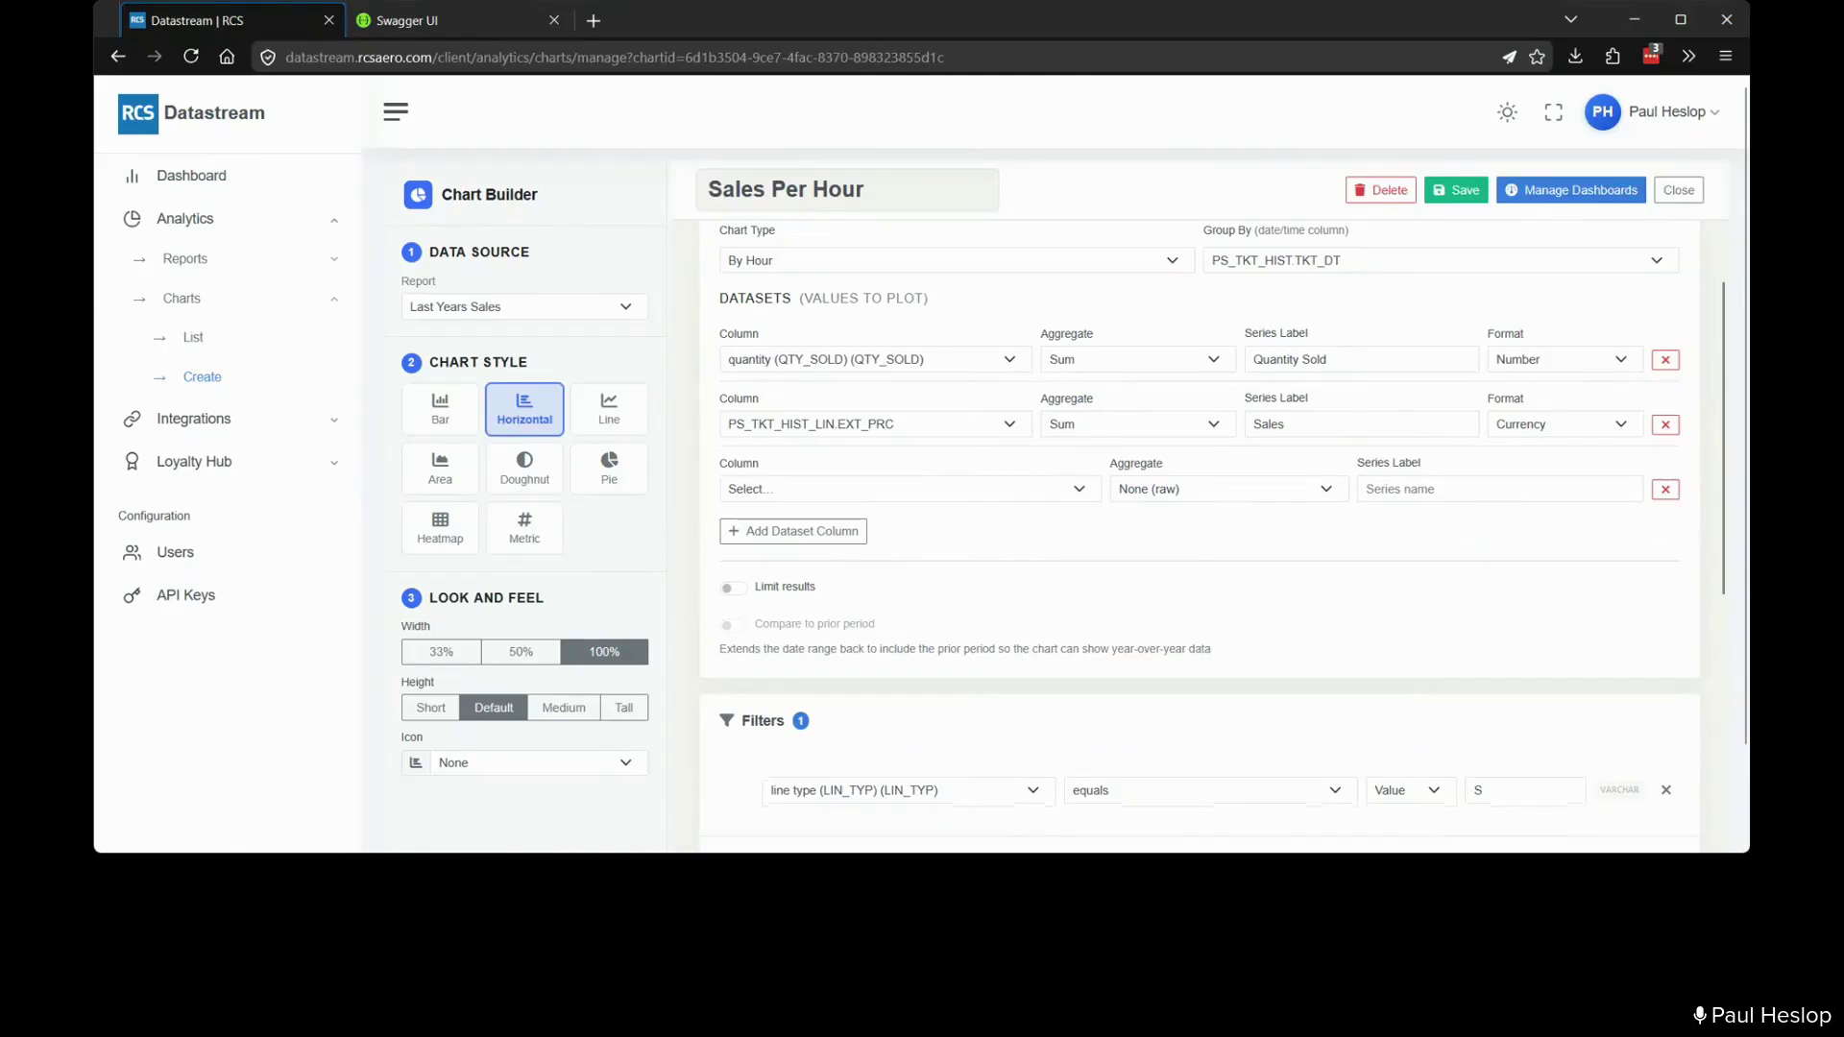
click(1082, 490)
click(798, 564)
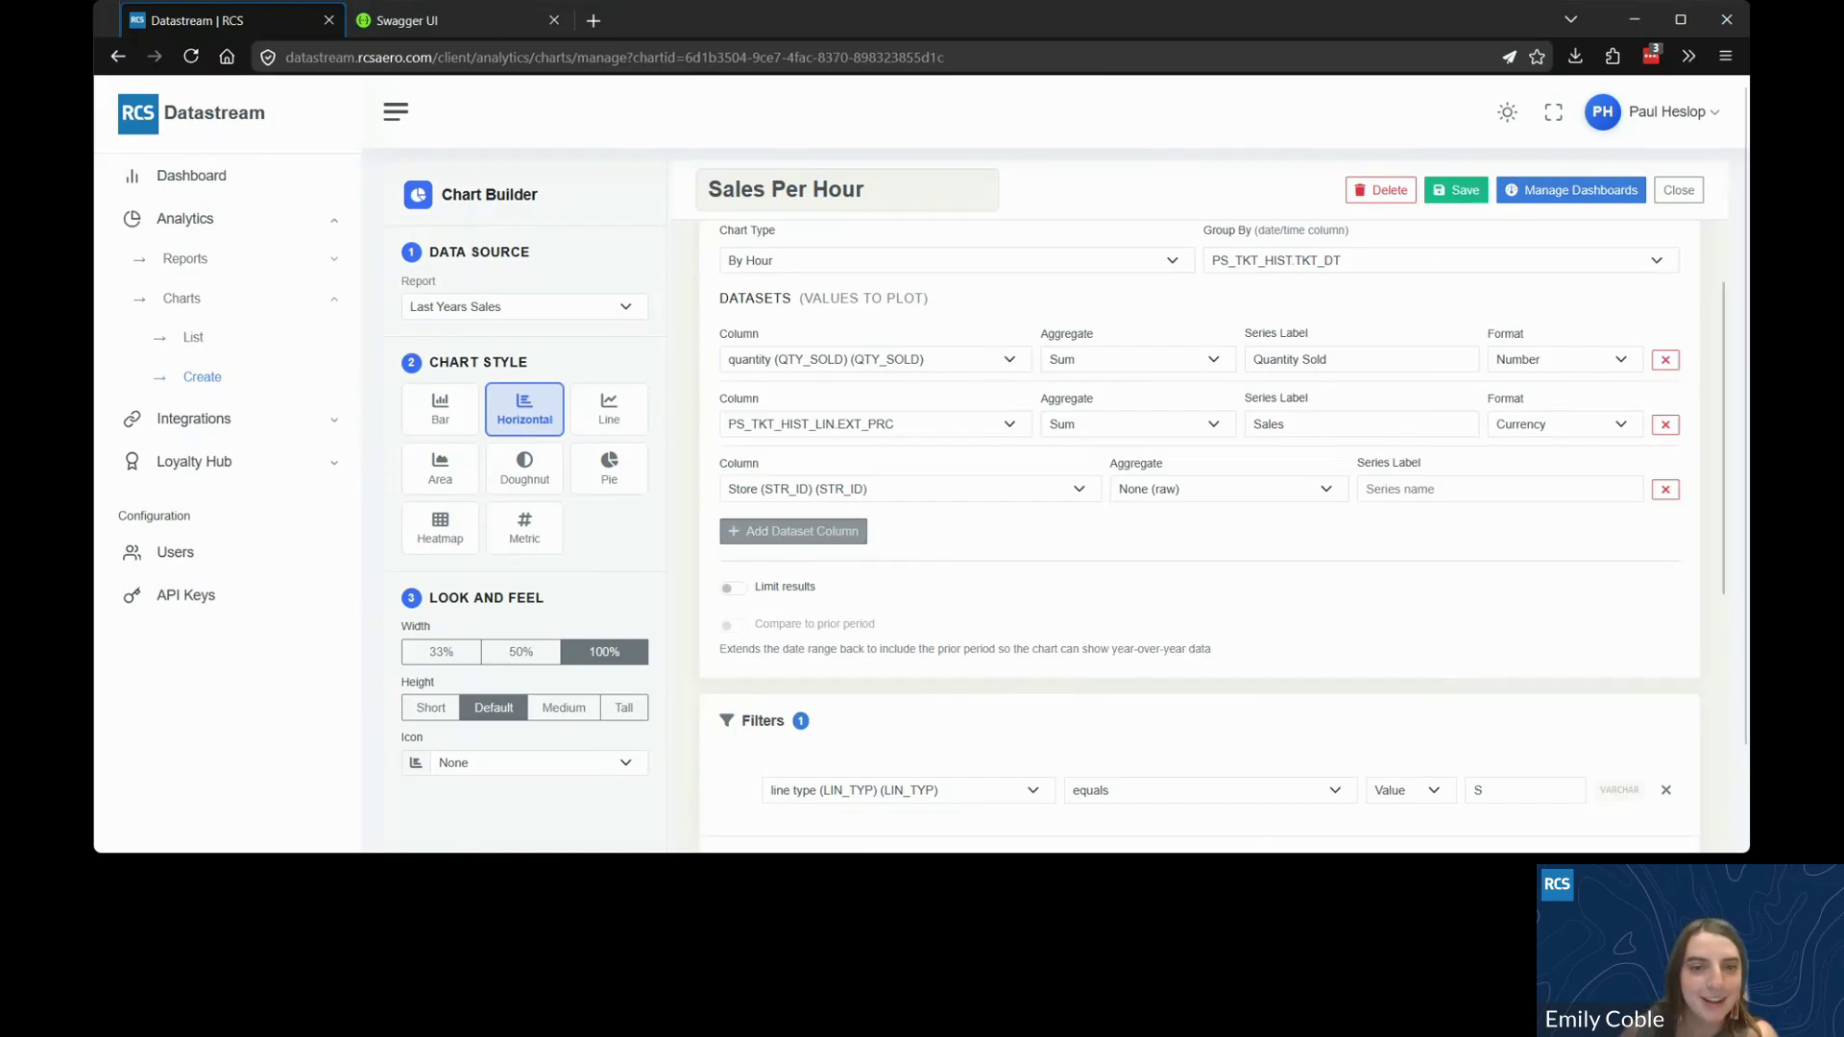
click(460, 24)
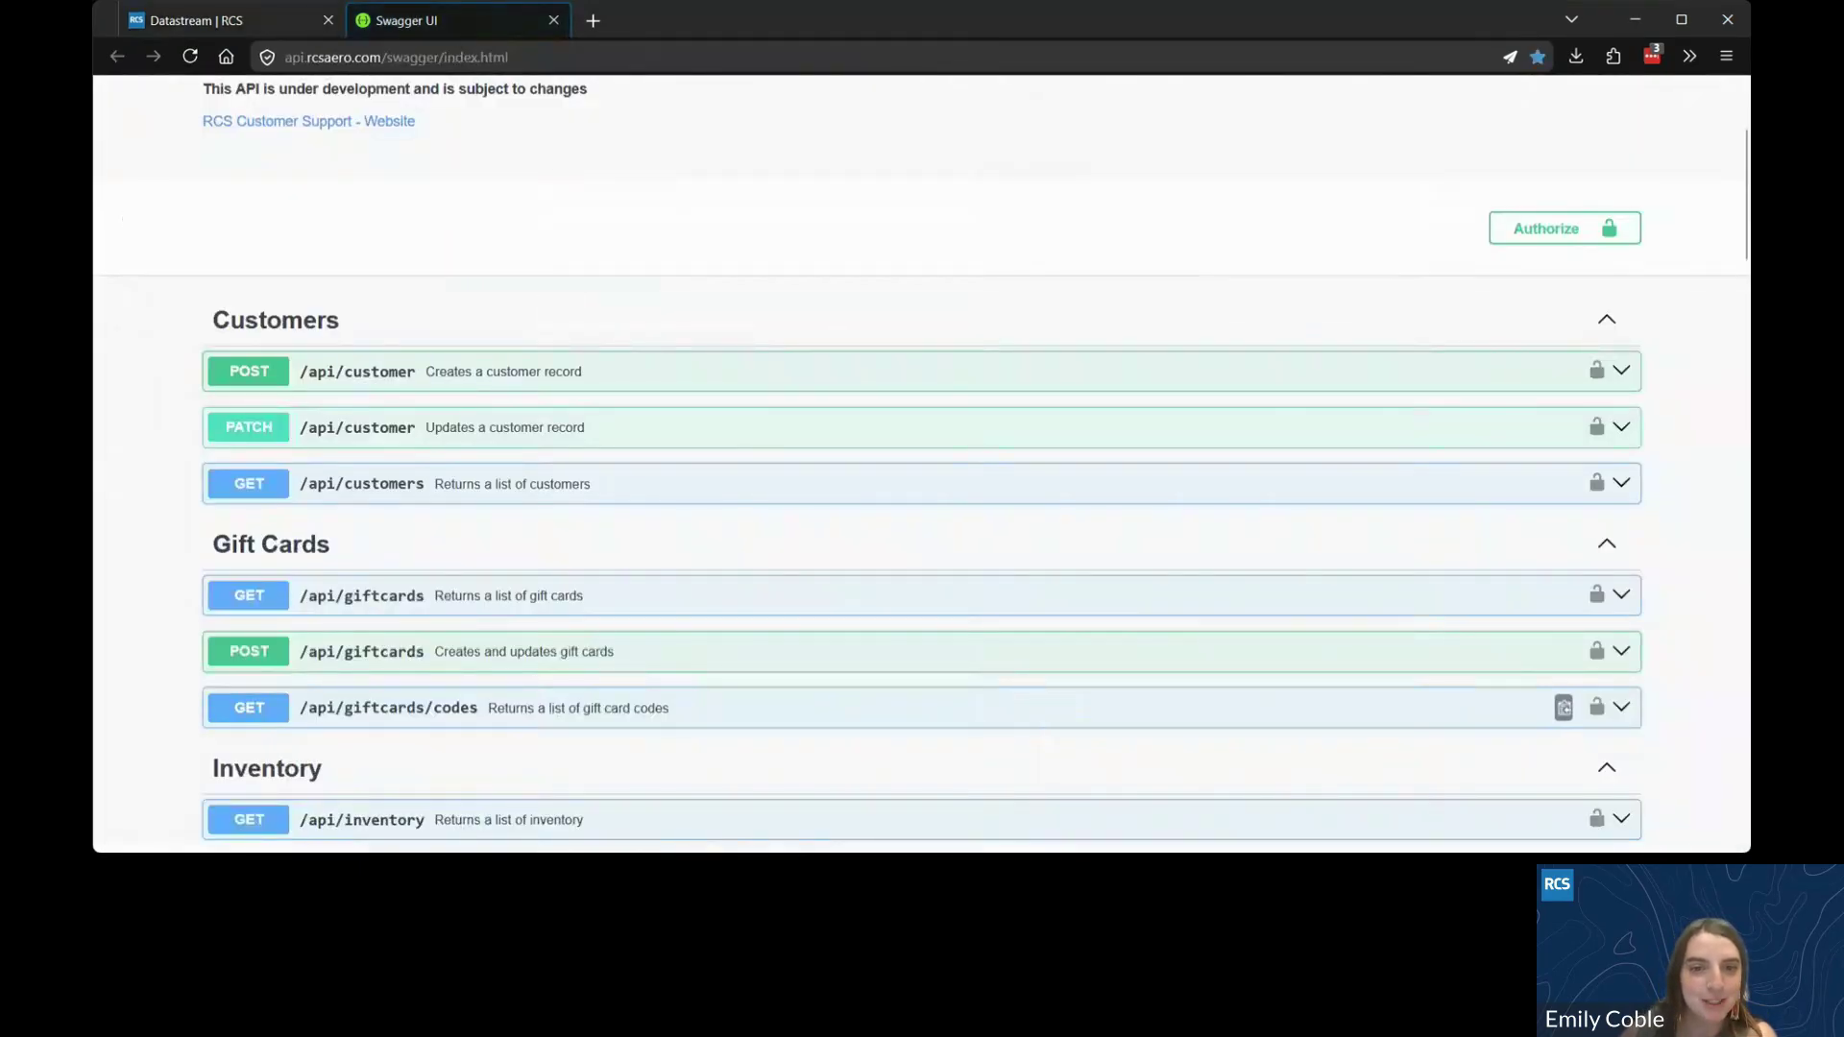
- Expand GET /api/inventory/adjustments in the Inventory section to view its start_date, end_date, batch_id and item_number parameters
scroll(736, 420, down, 2)
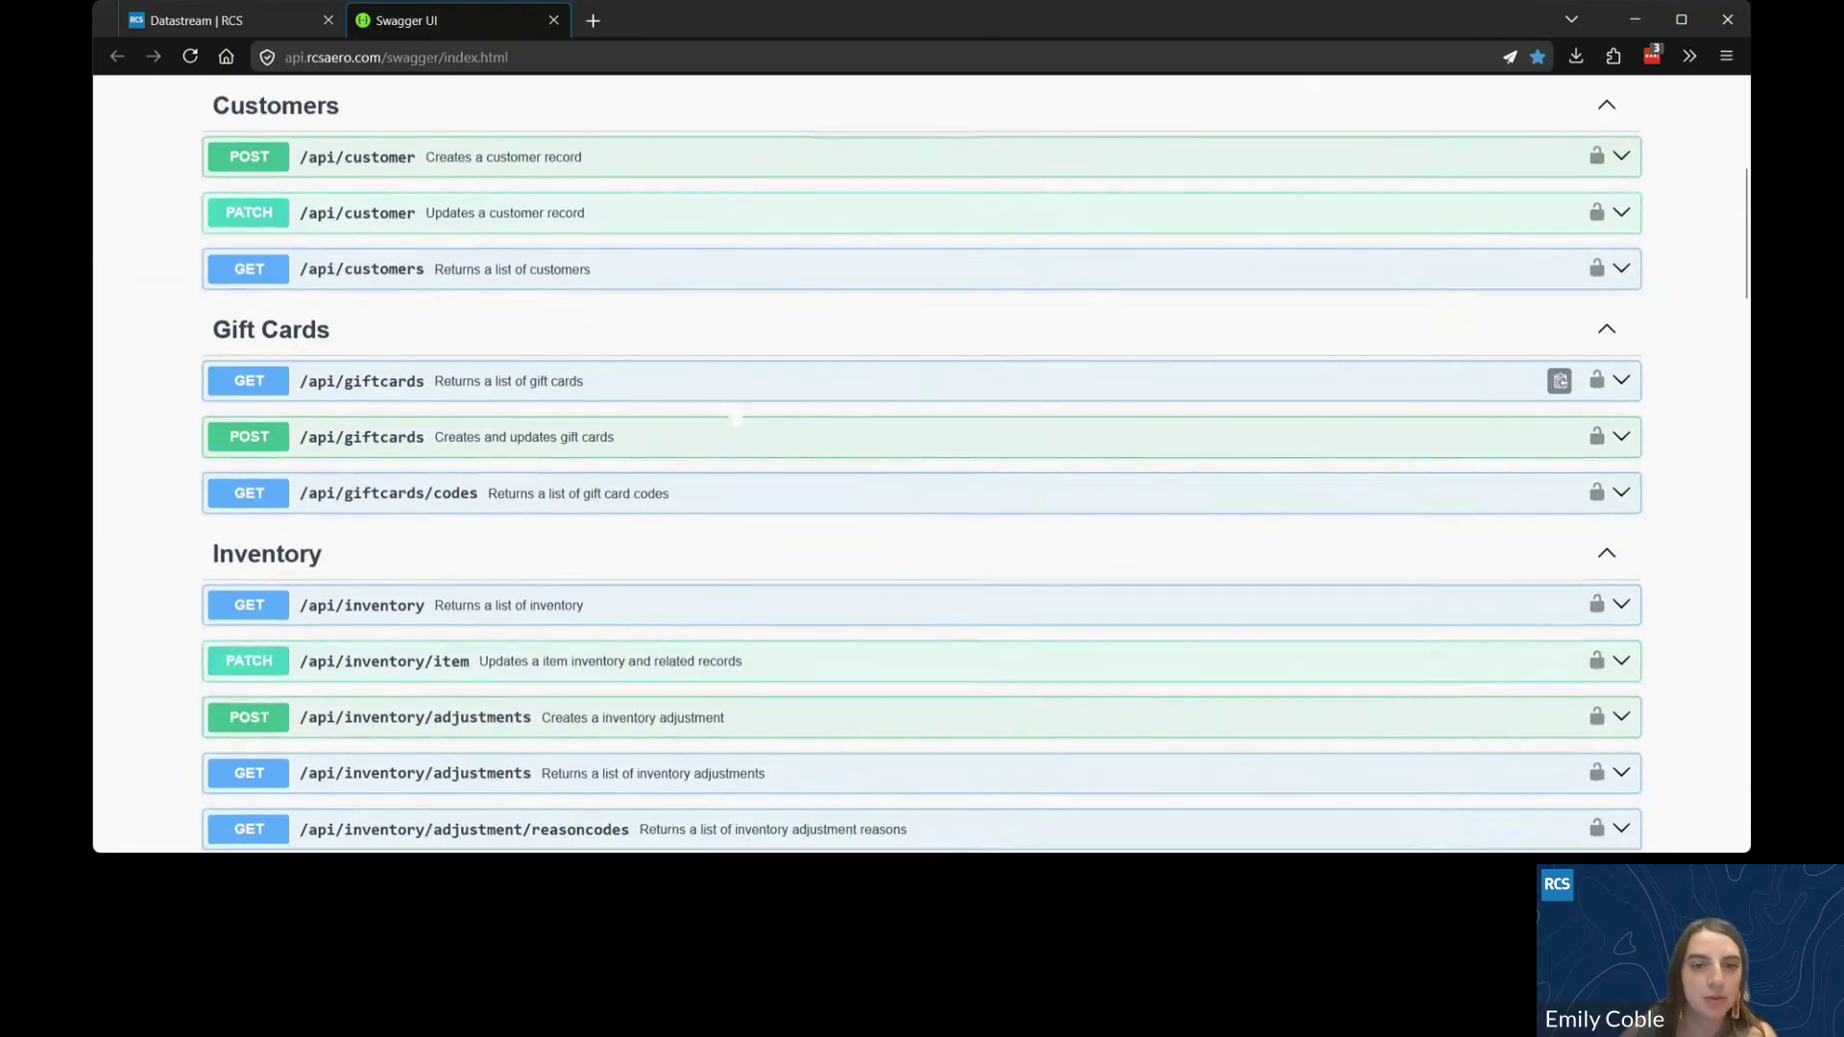
scroll(736, 420, down, 1)
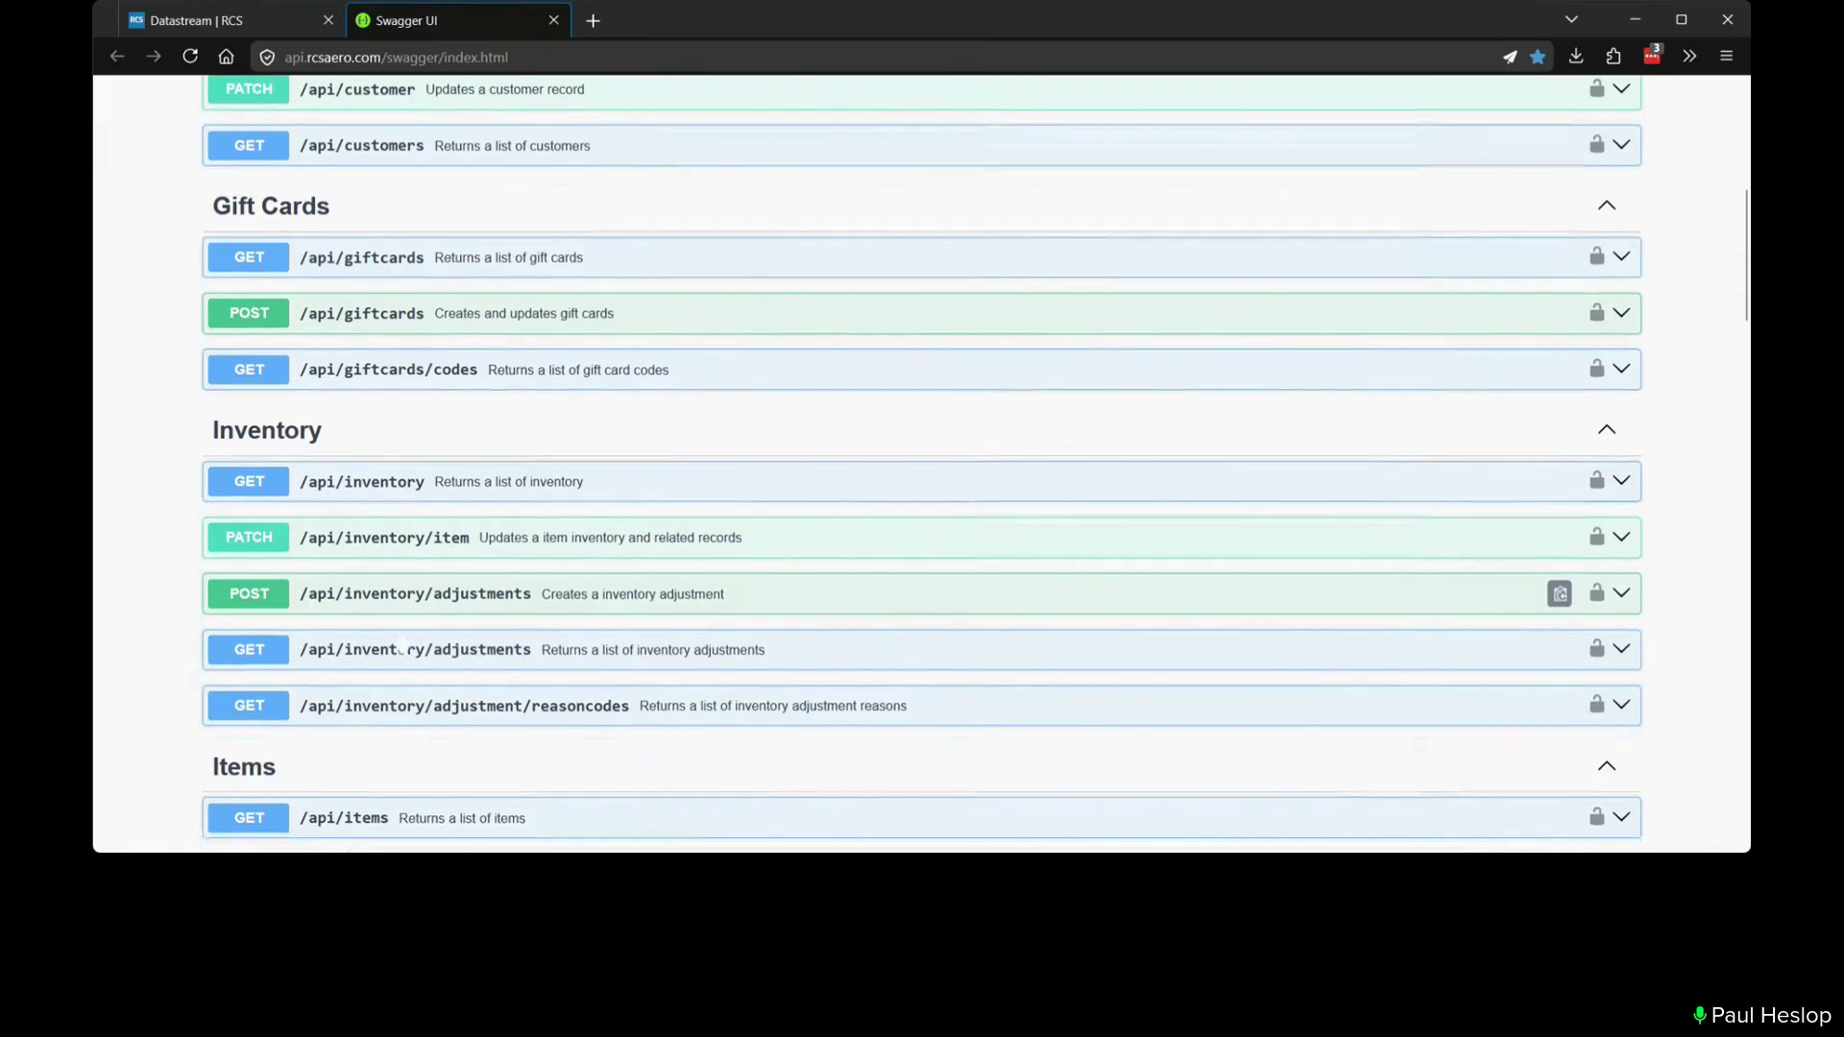
scroll(286, 535, down, 2)
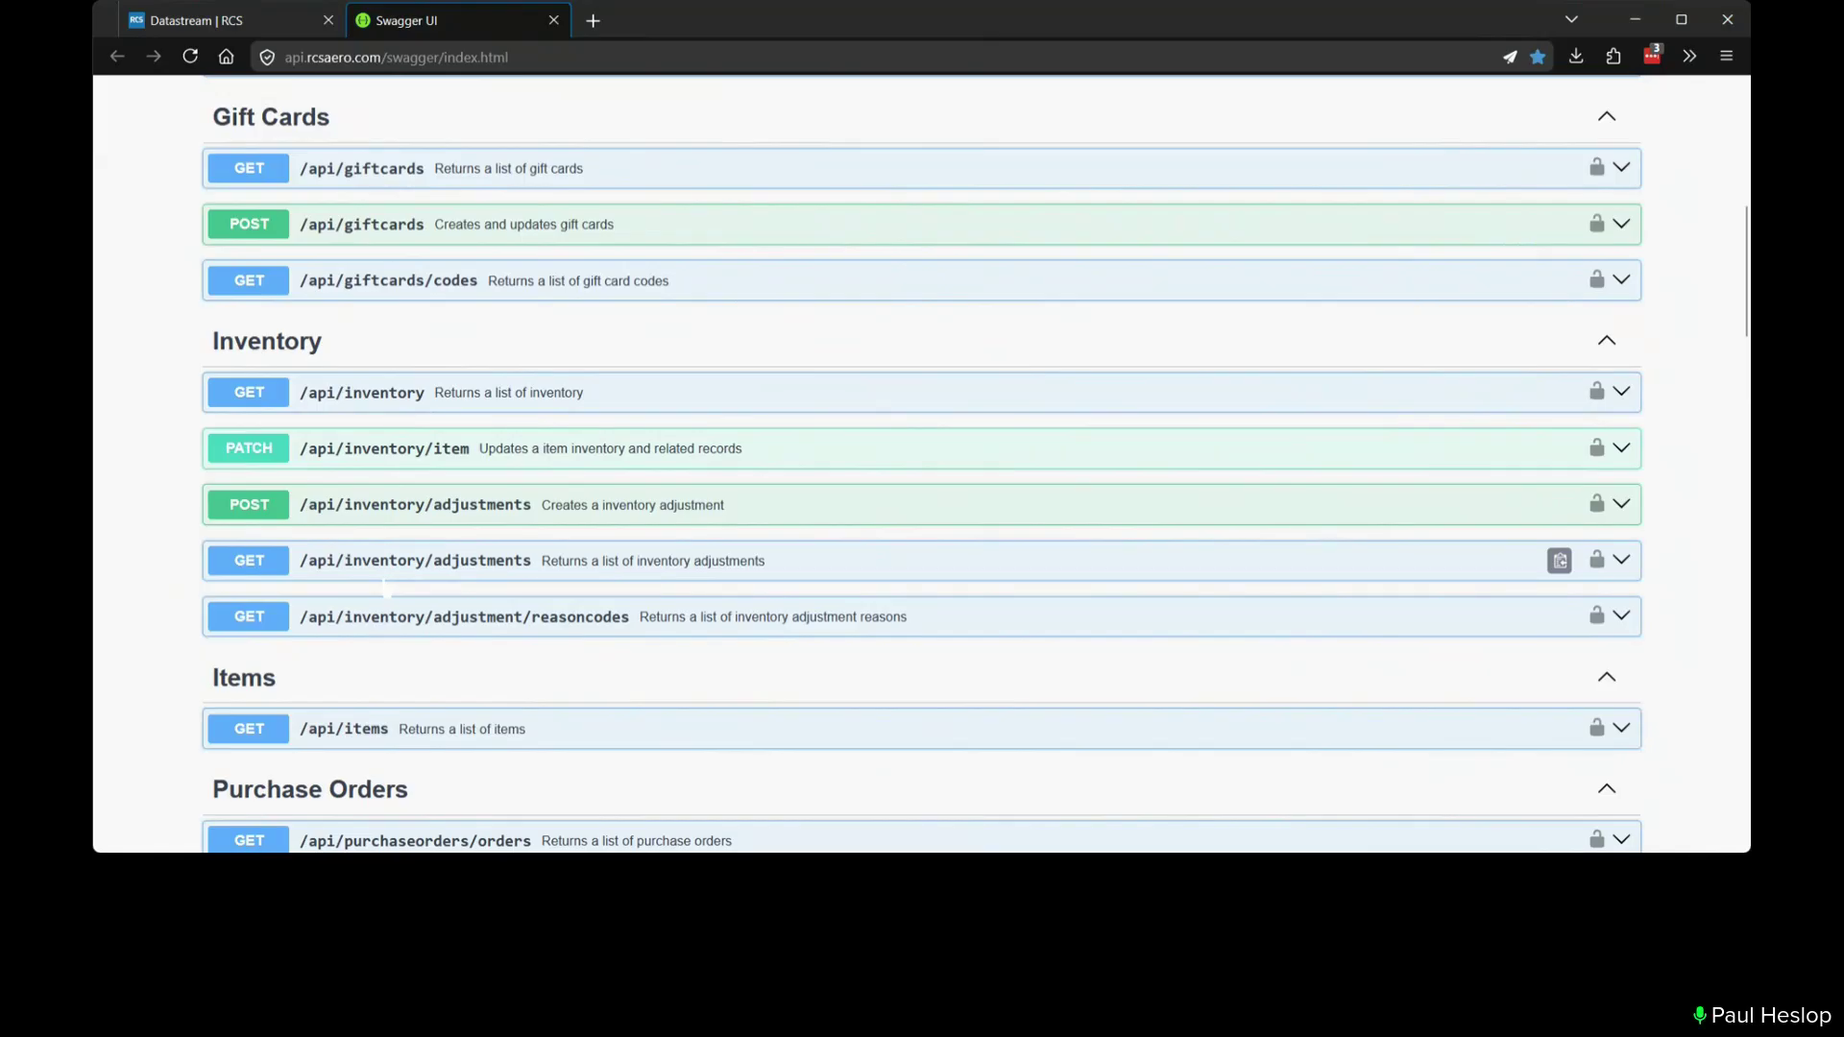
click(385, 574)
scroll(385, 576, down, 2)
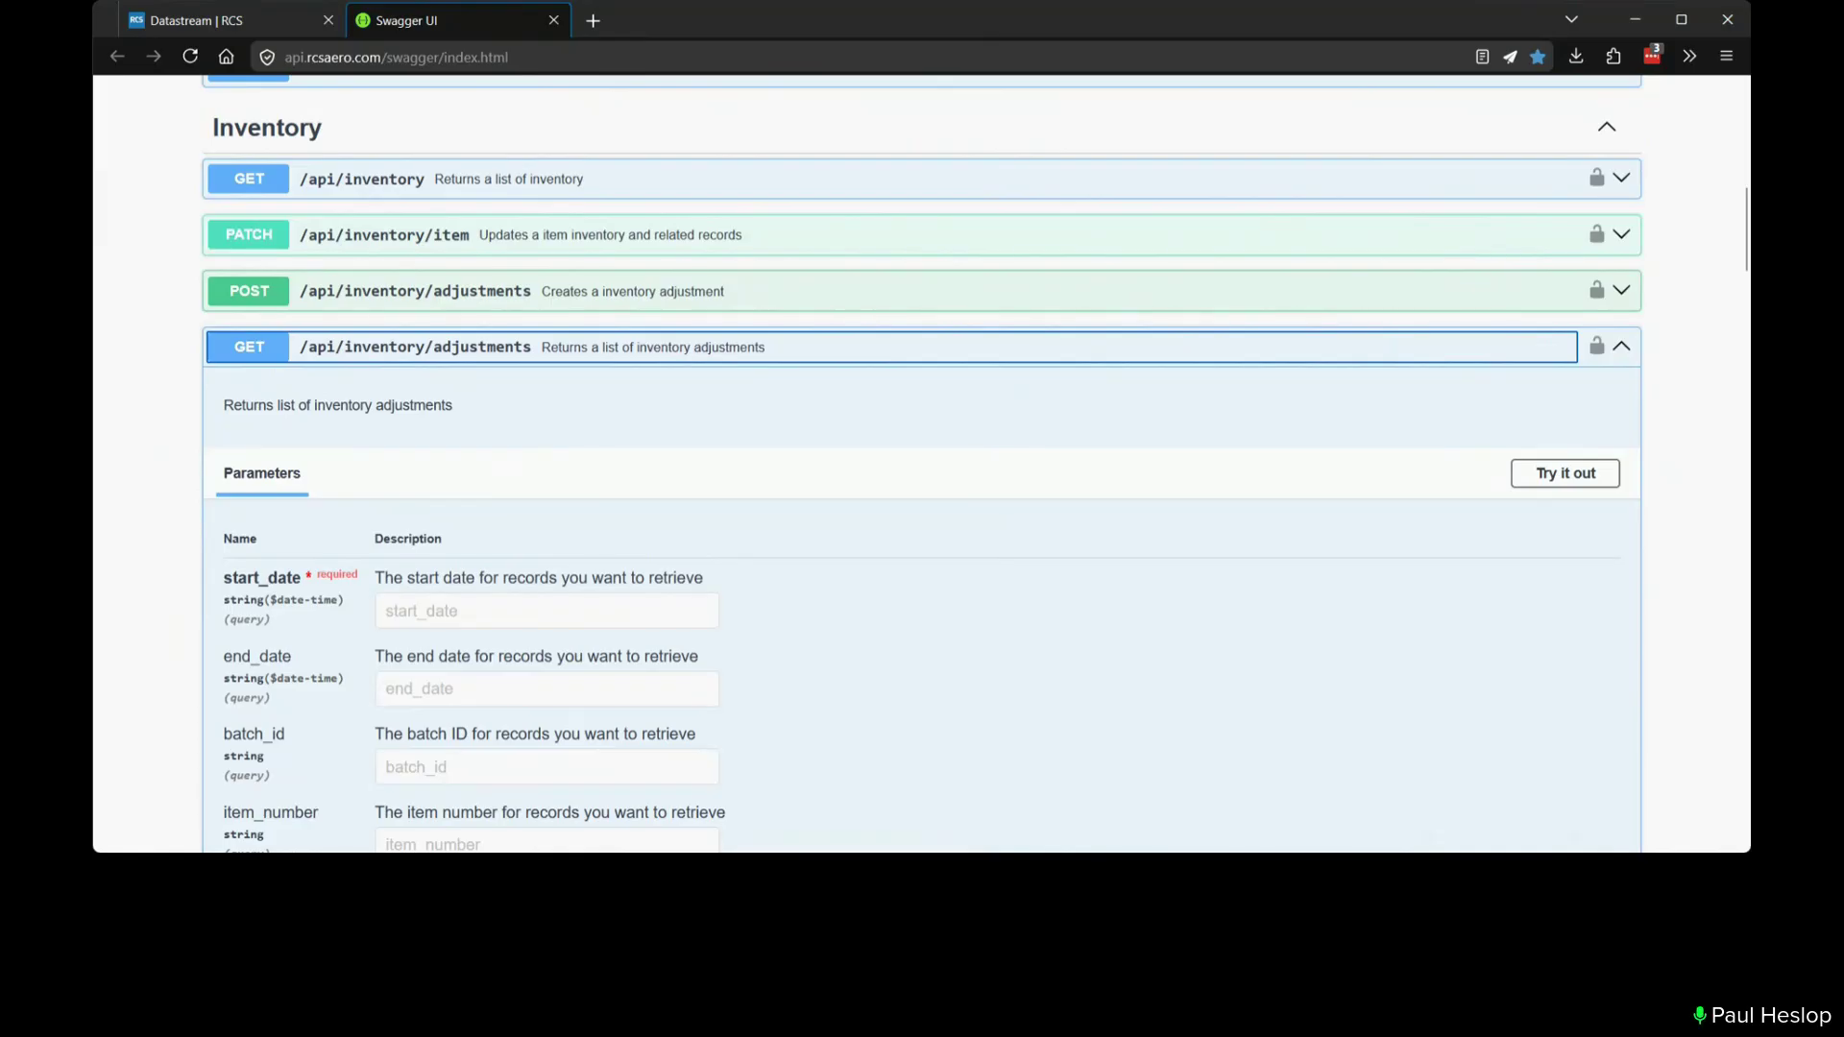
- Review the GET /api/inventory/adjustments responses, then collapse that endpoint
scroll(596, 504, down, 8)
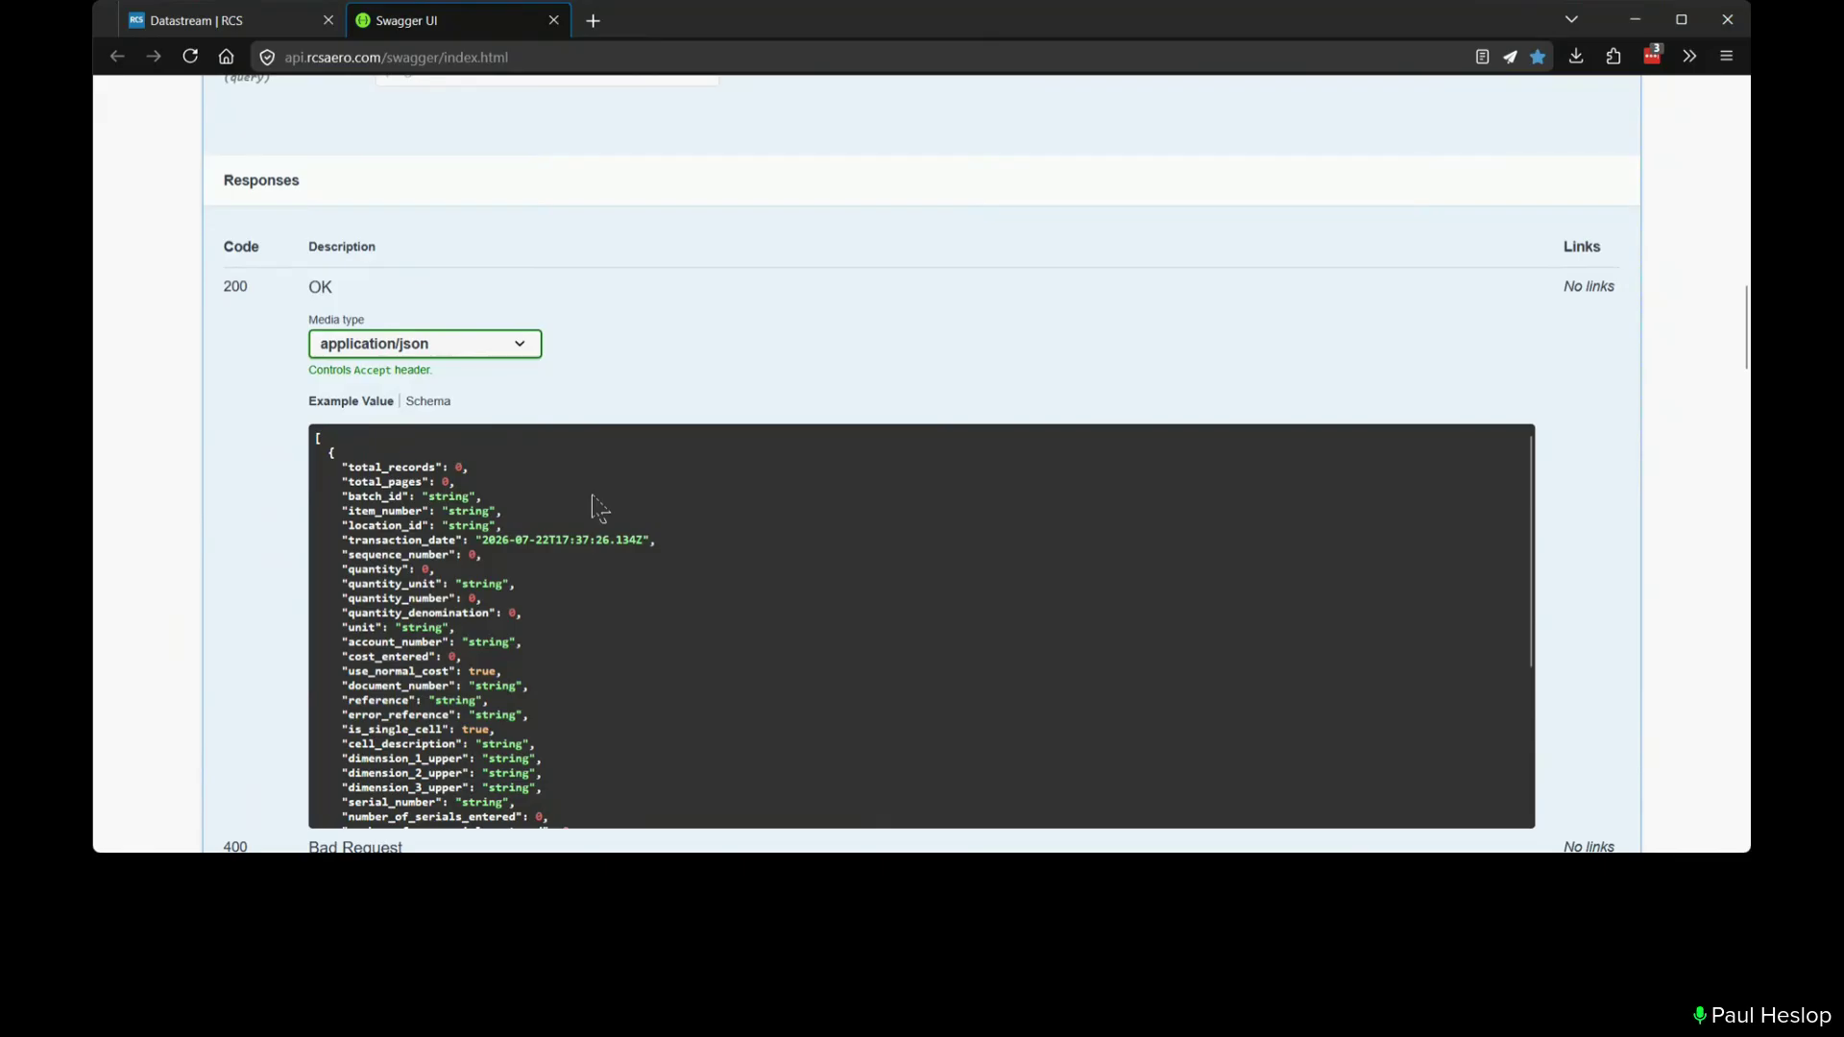
scroll(595, 505, up, 5)
scroll(899, 369, up, 3)
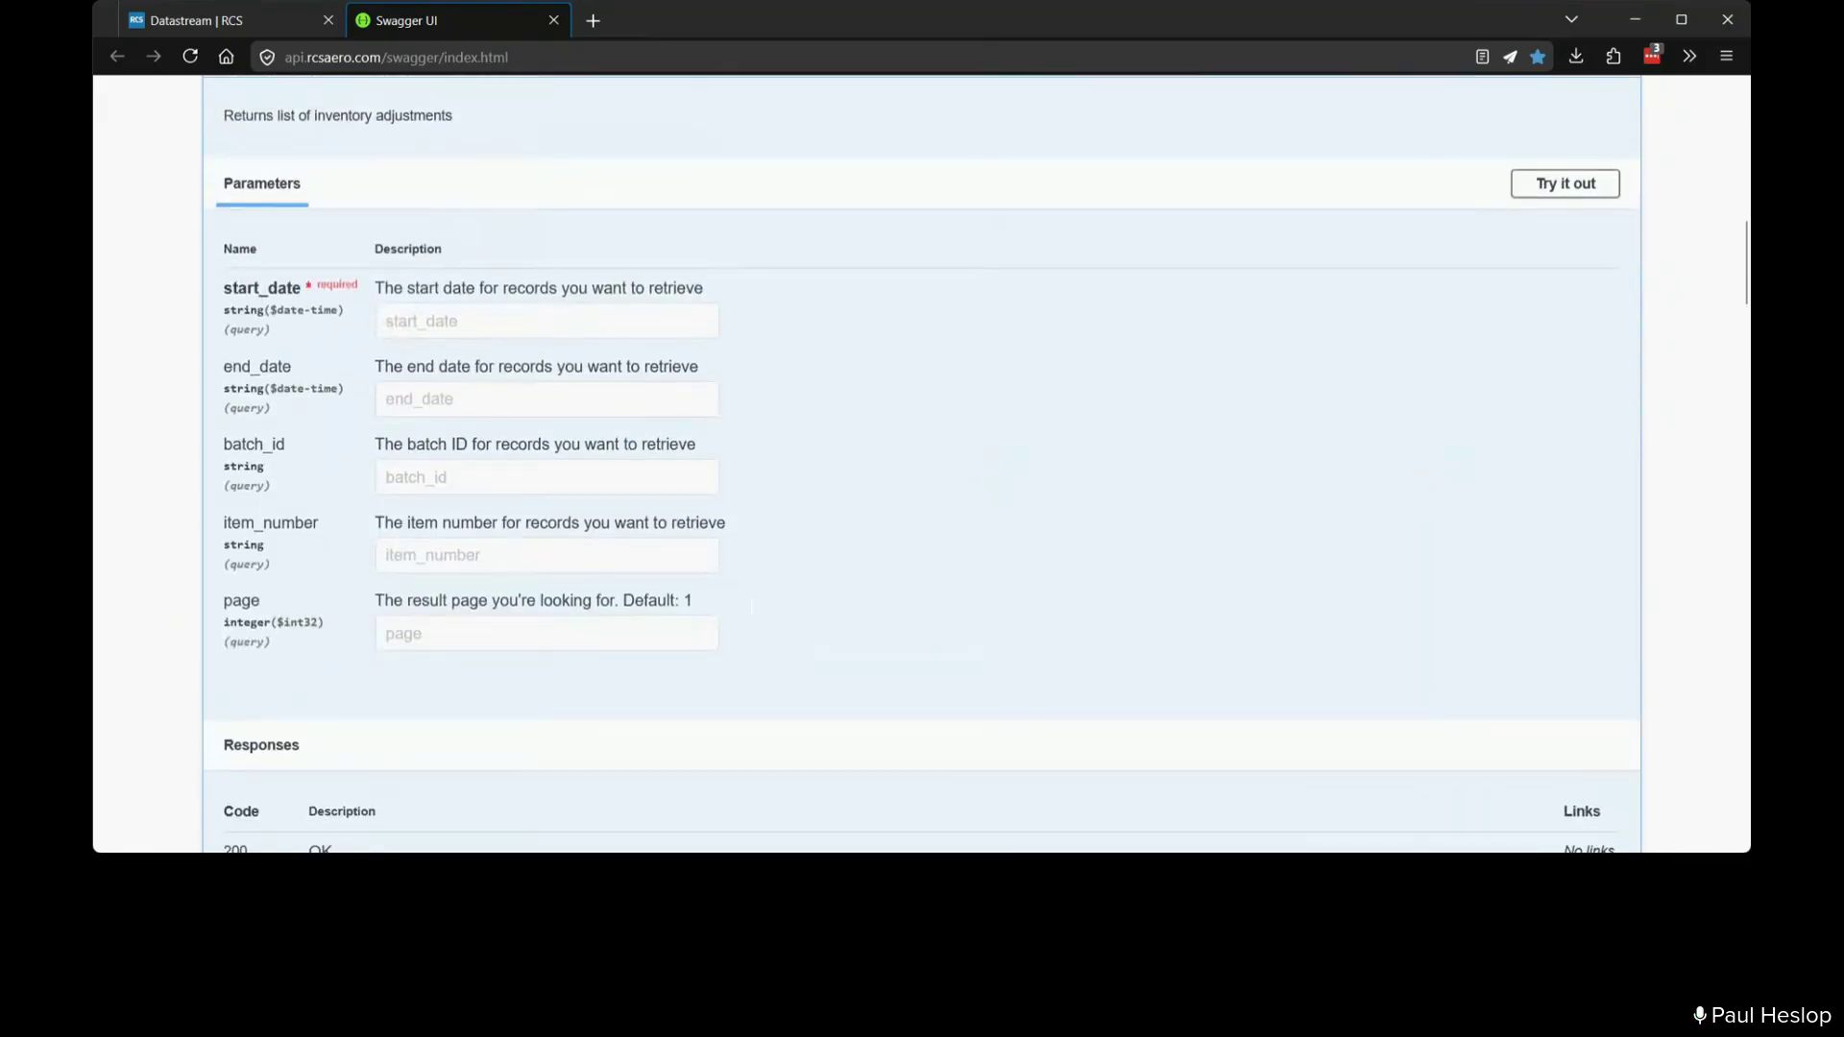
click(898, 361)
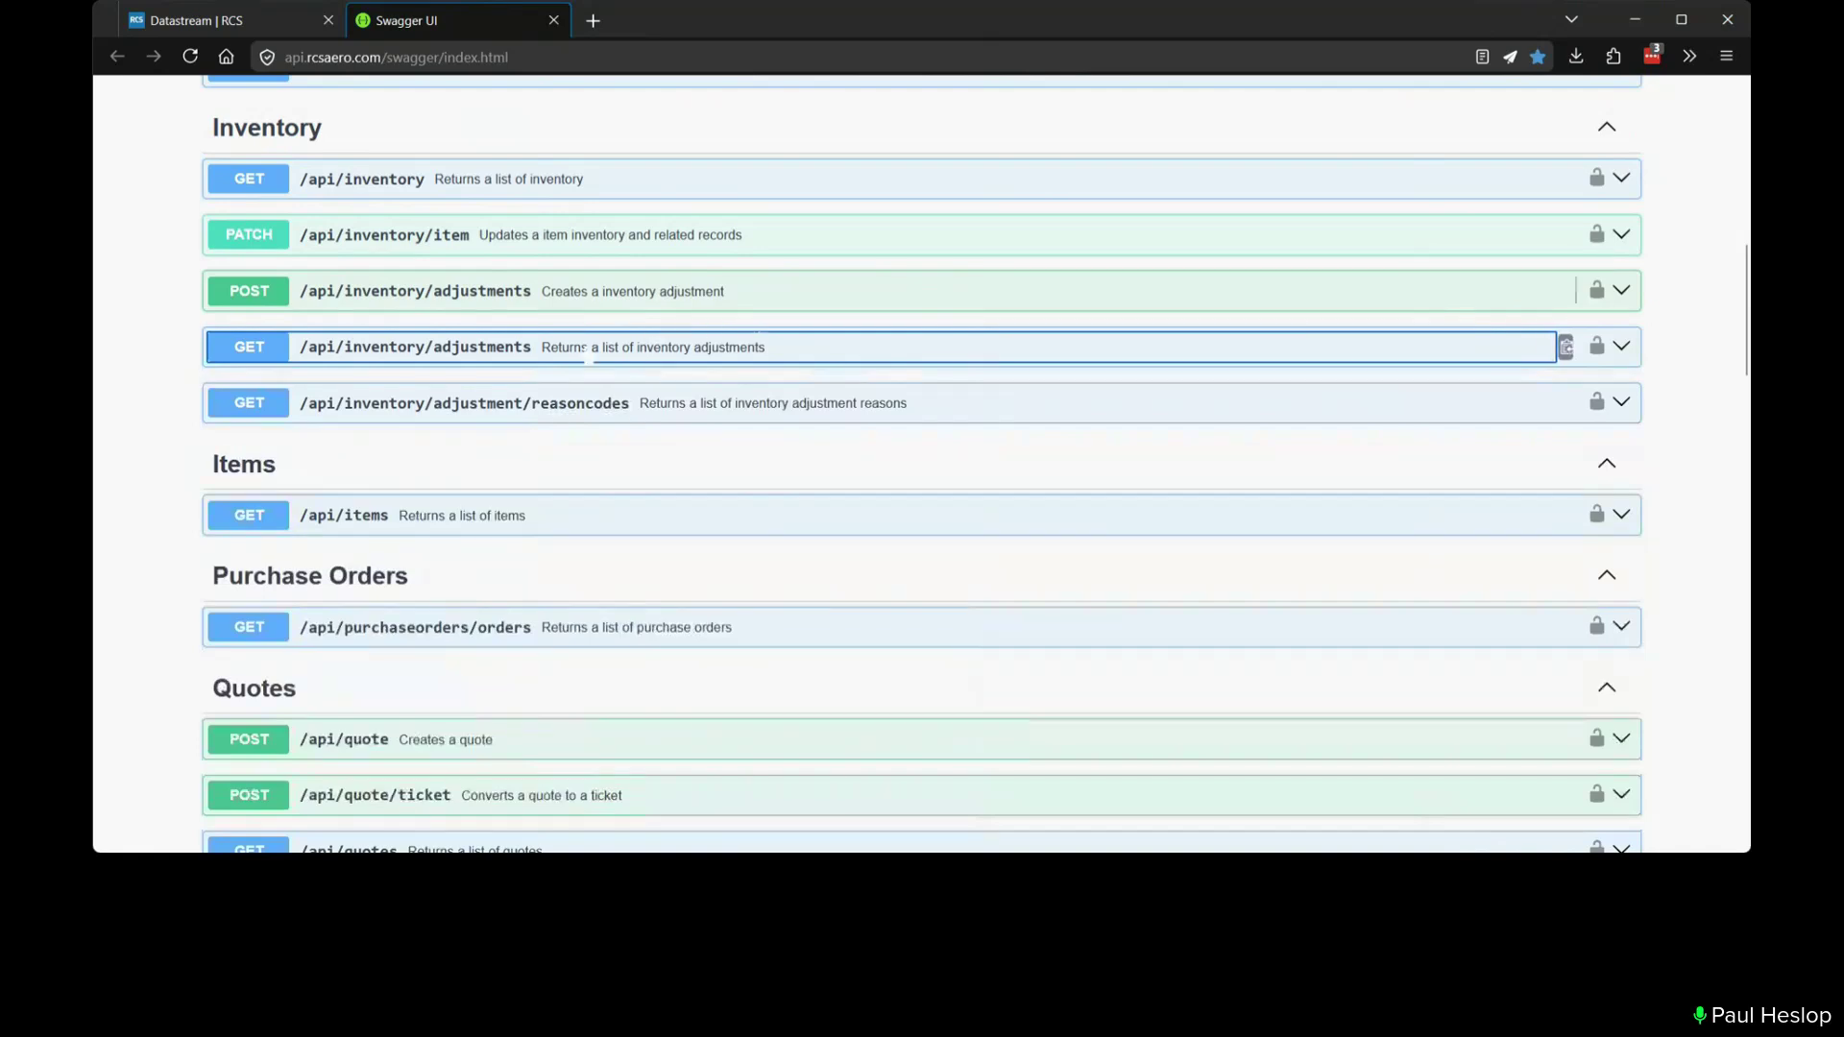
scroll(898, 403, up, 2)
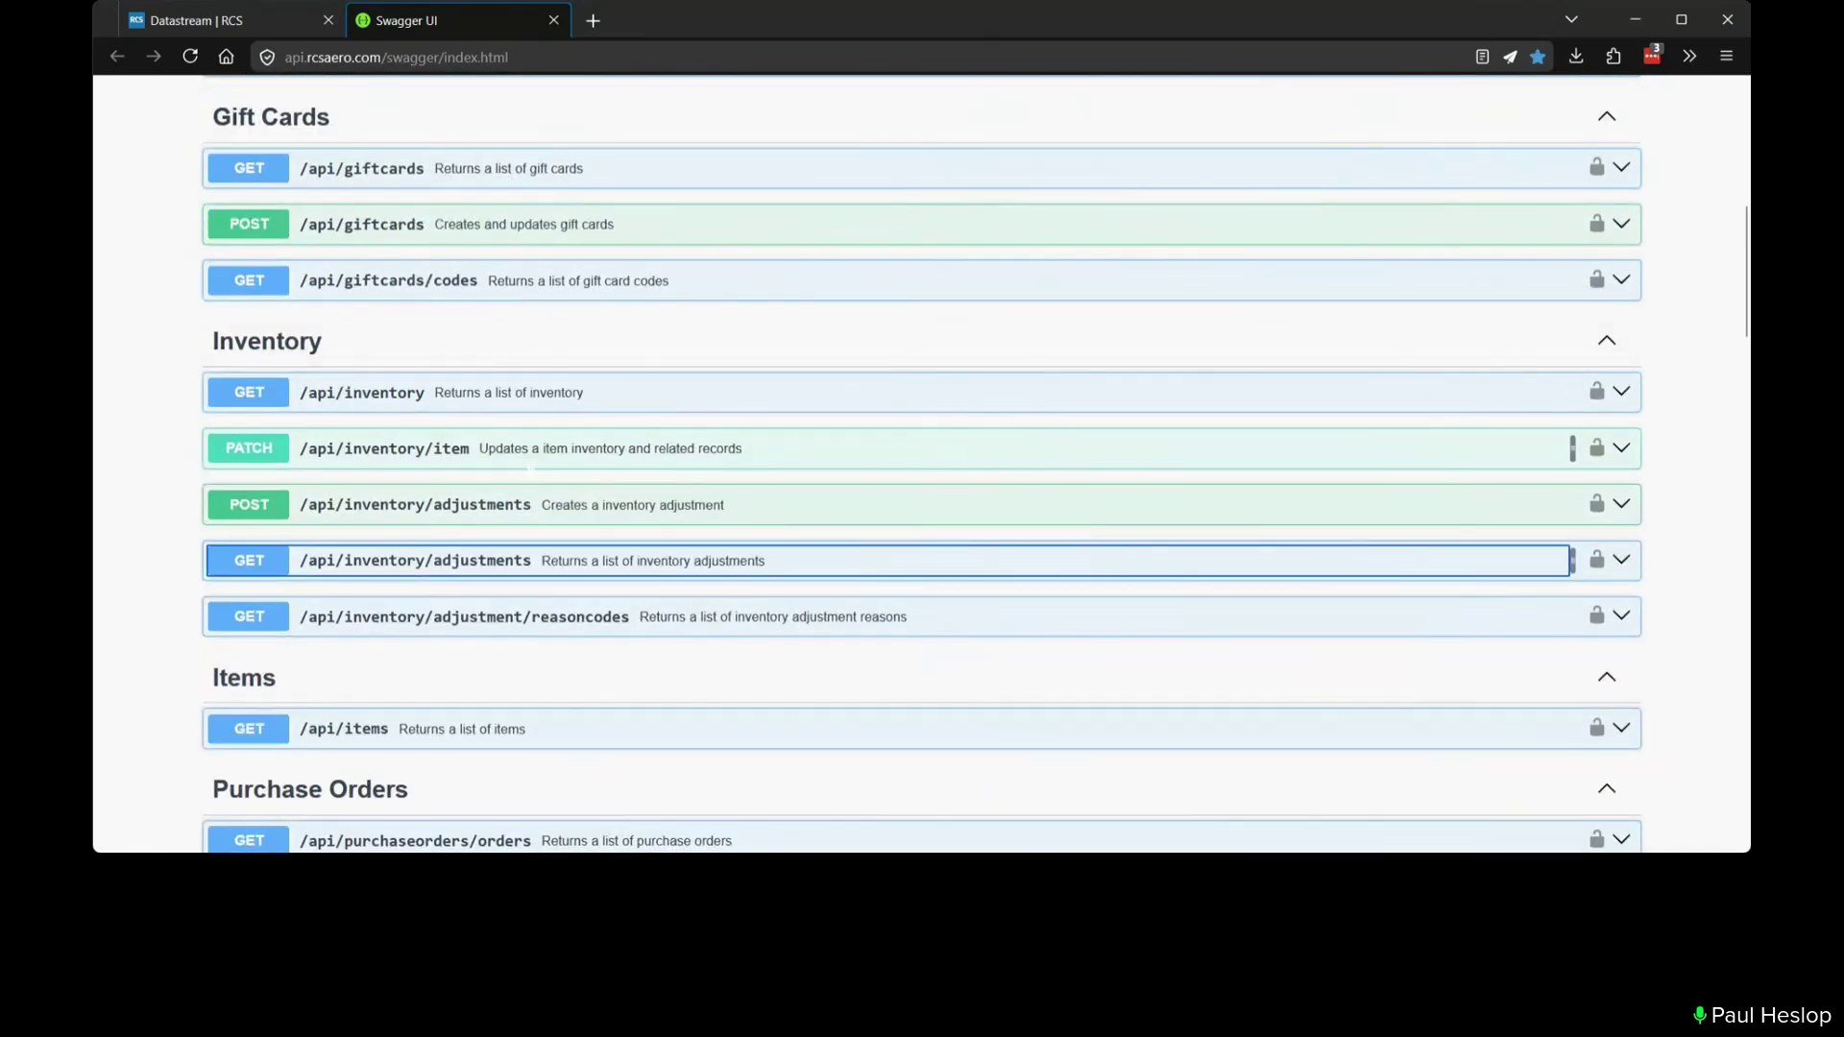
- Inspect and collapse POST /api/inventory/adjustments and POST /api/ticket, then return to the Inventory section
click(519, 518)
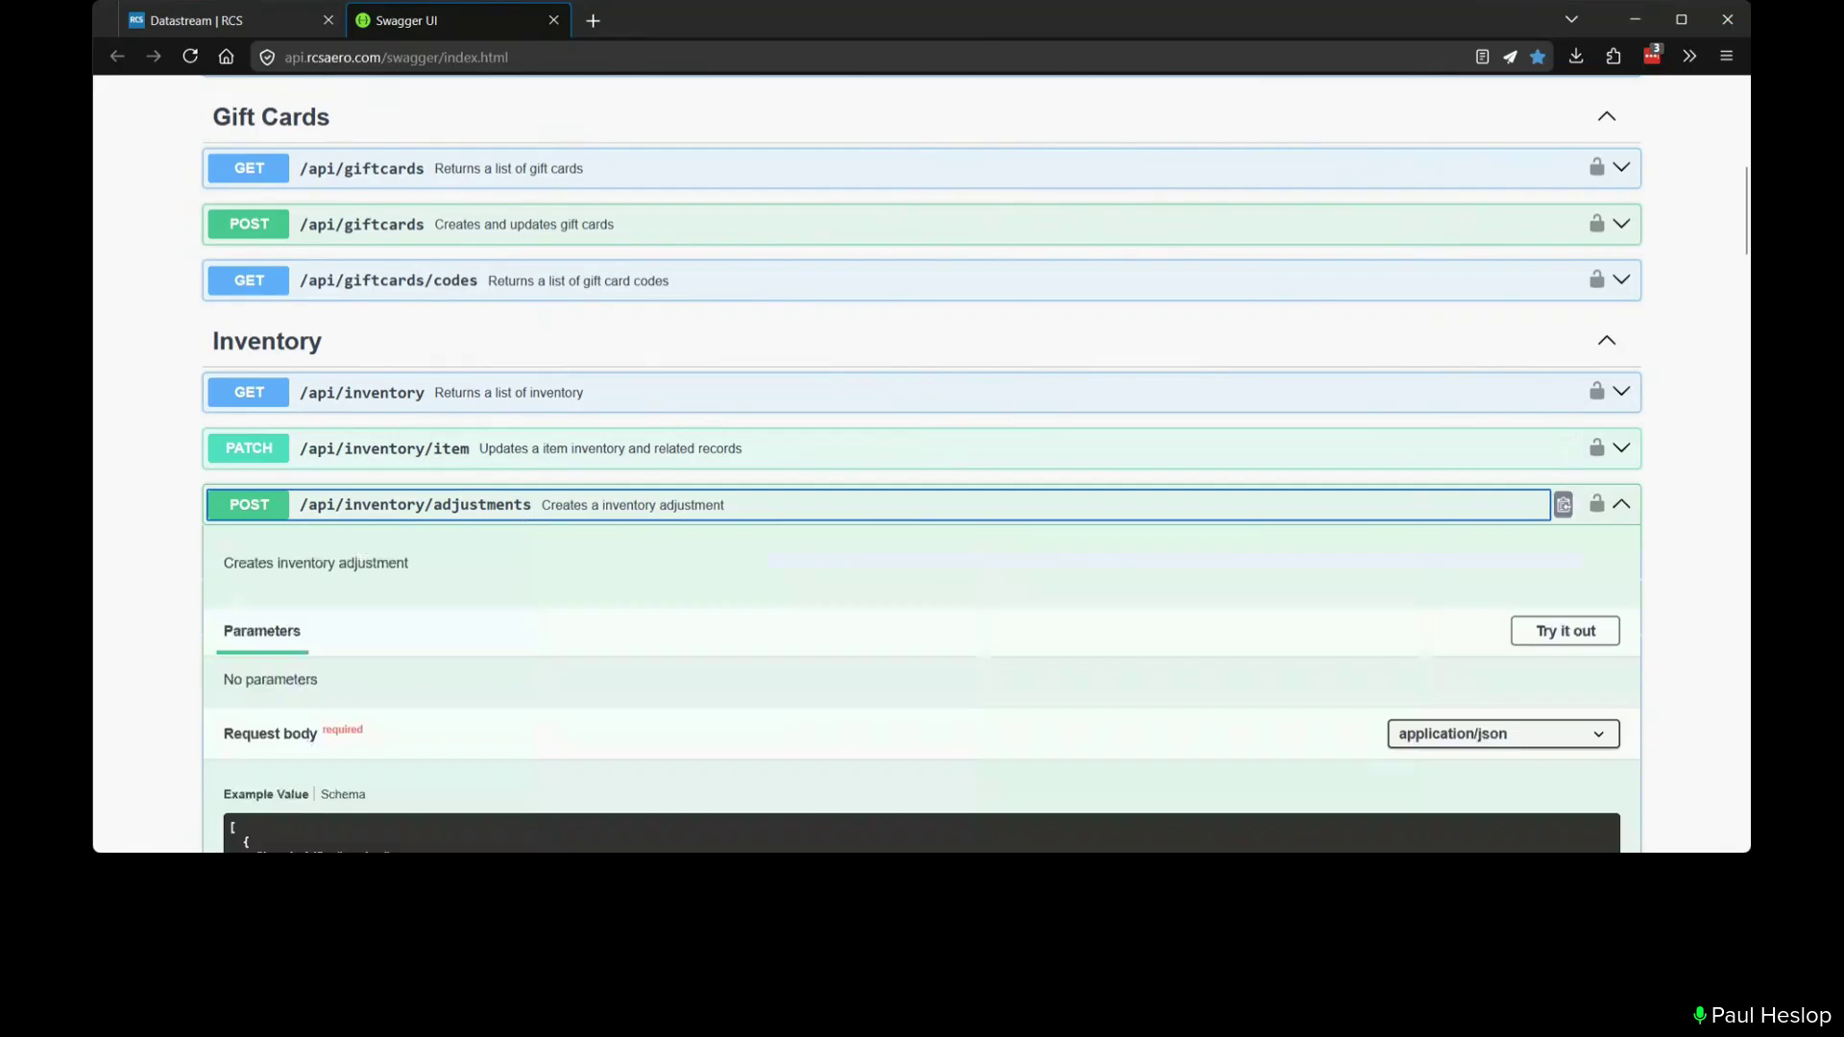
scroll(519, 519, down, 1)
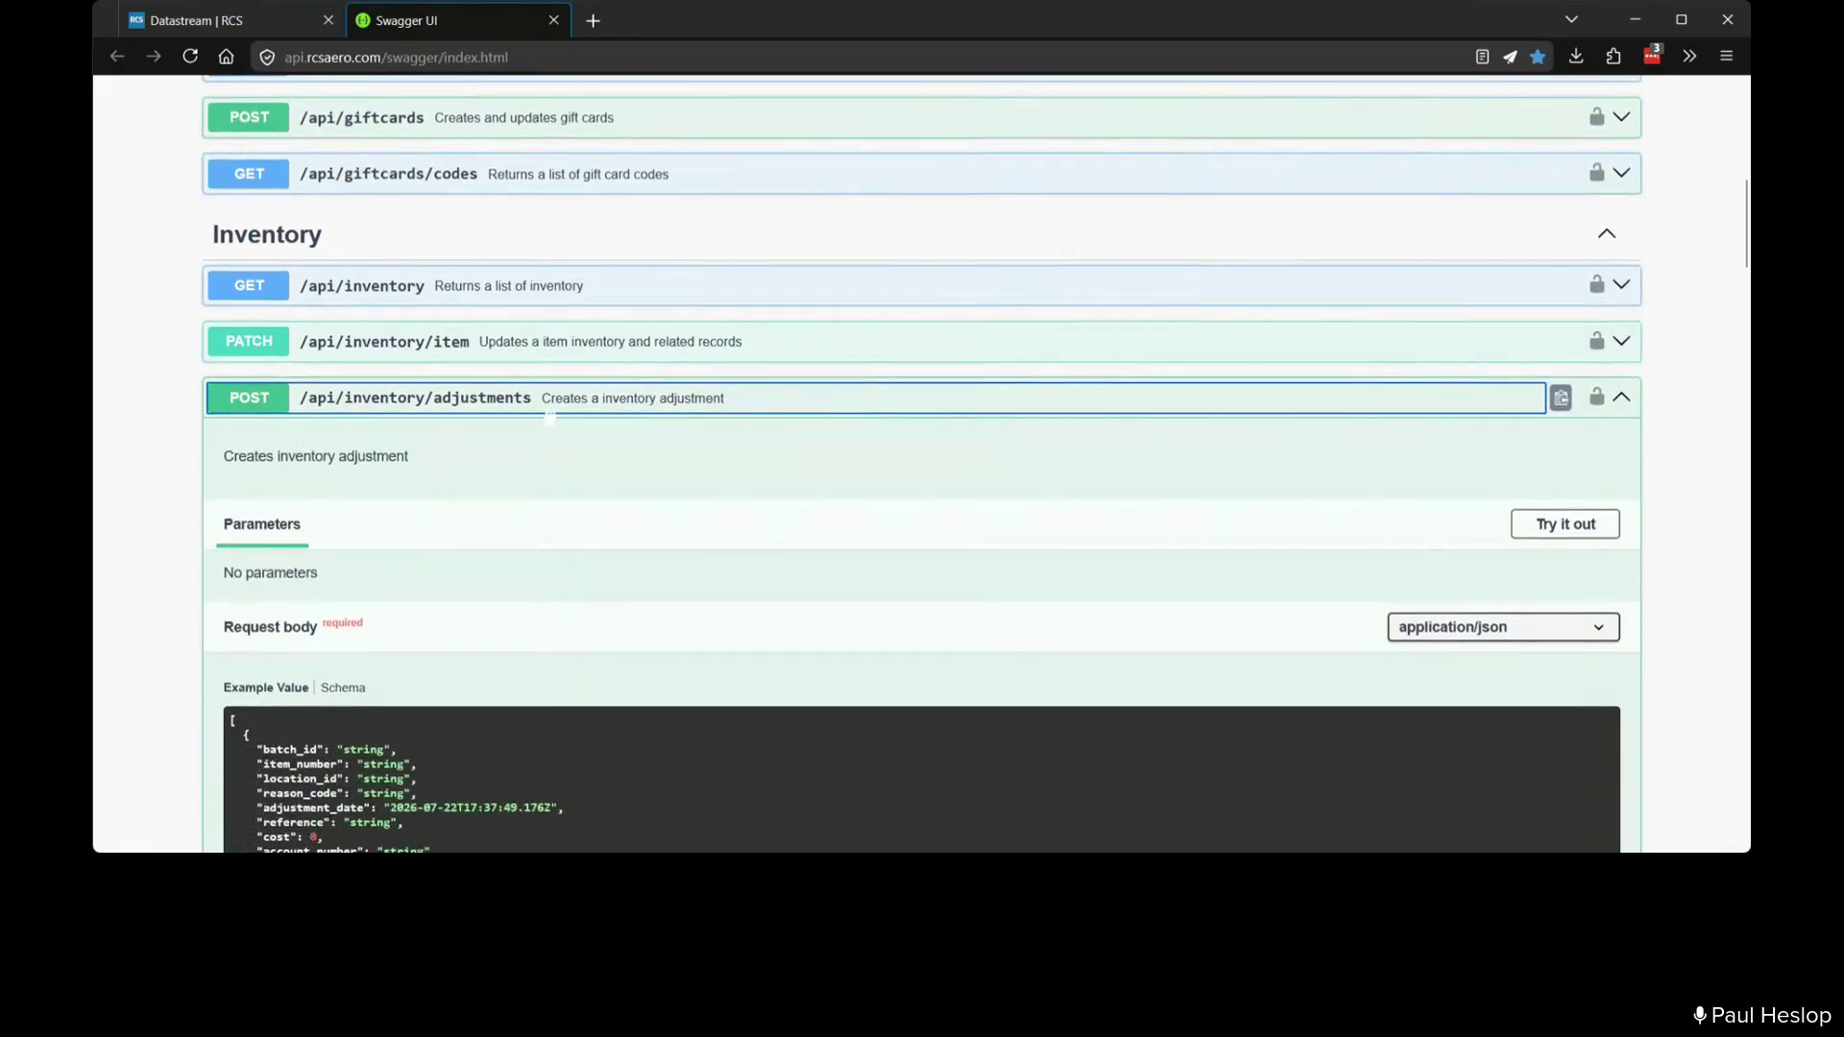
click(524, 415)
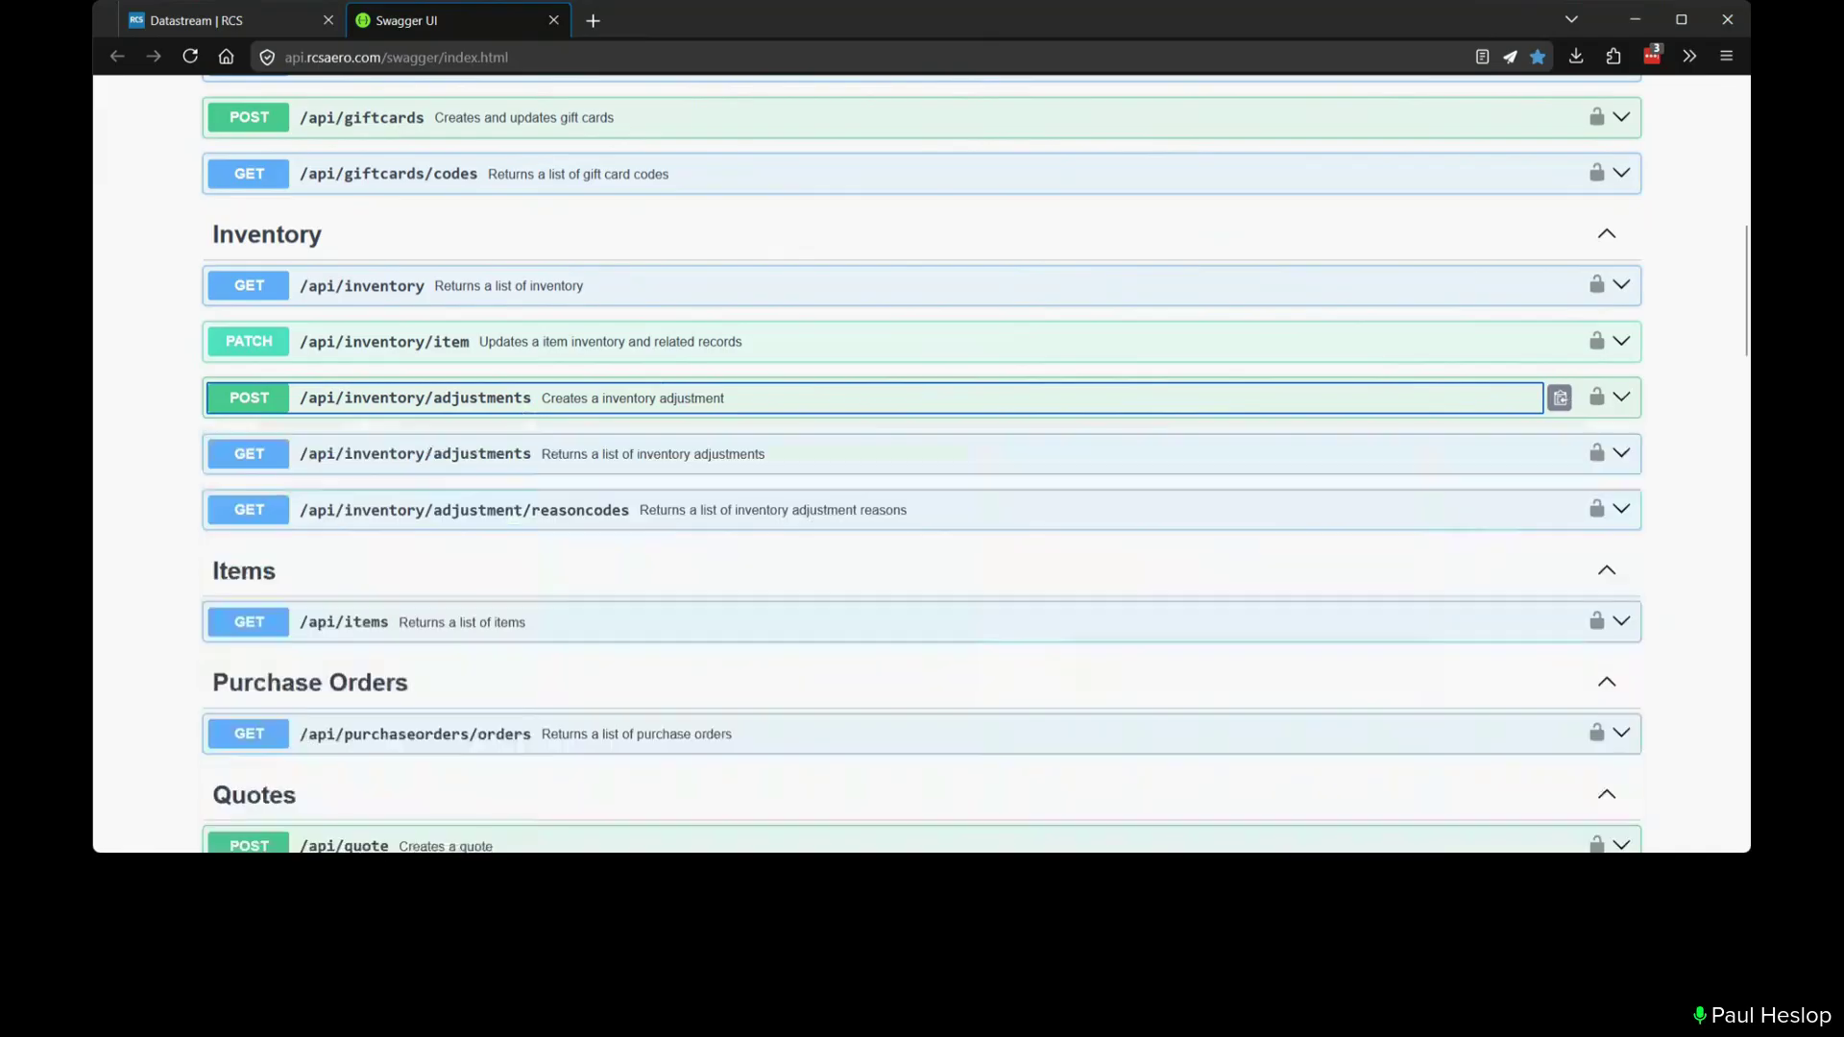
scroll(327, 451, down, 8)
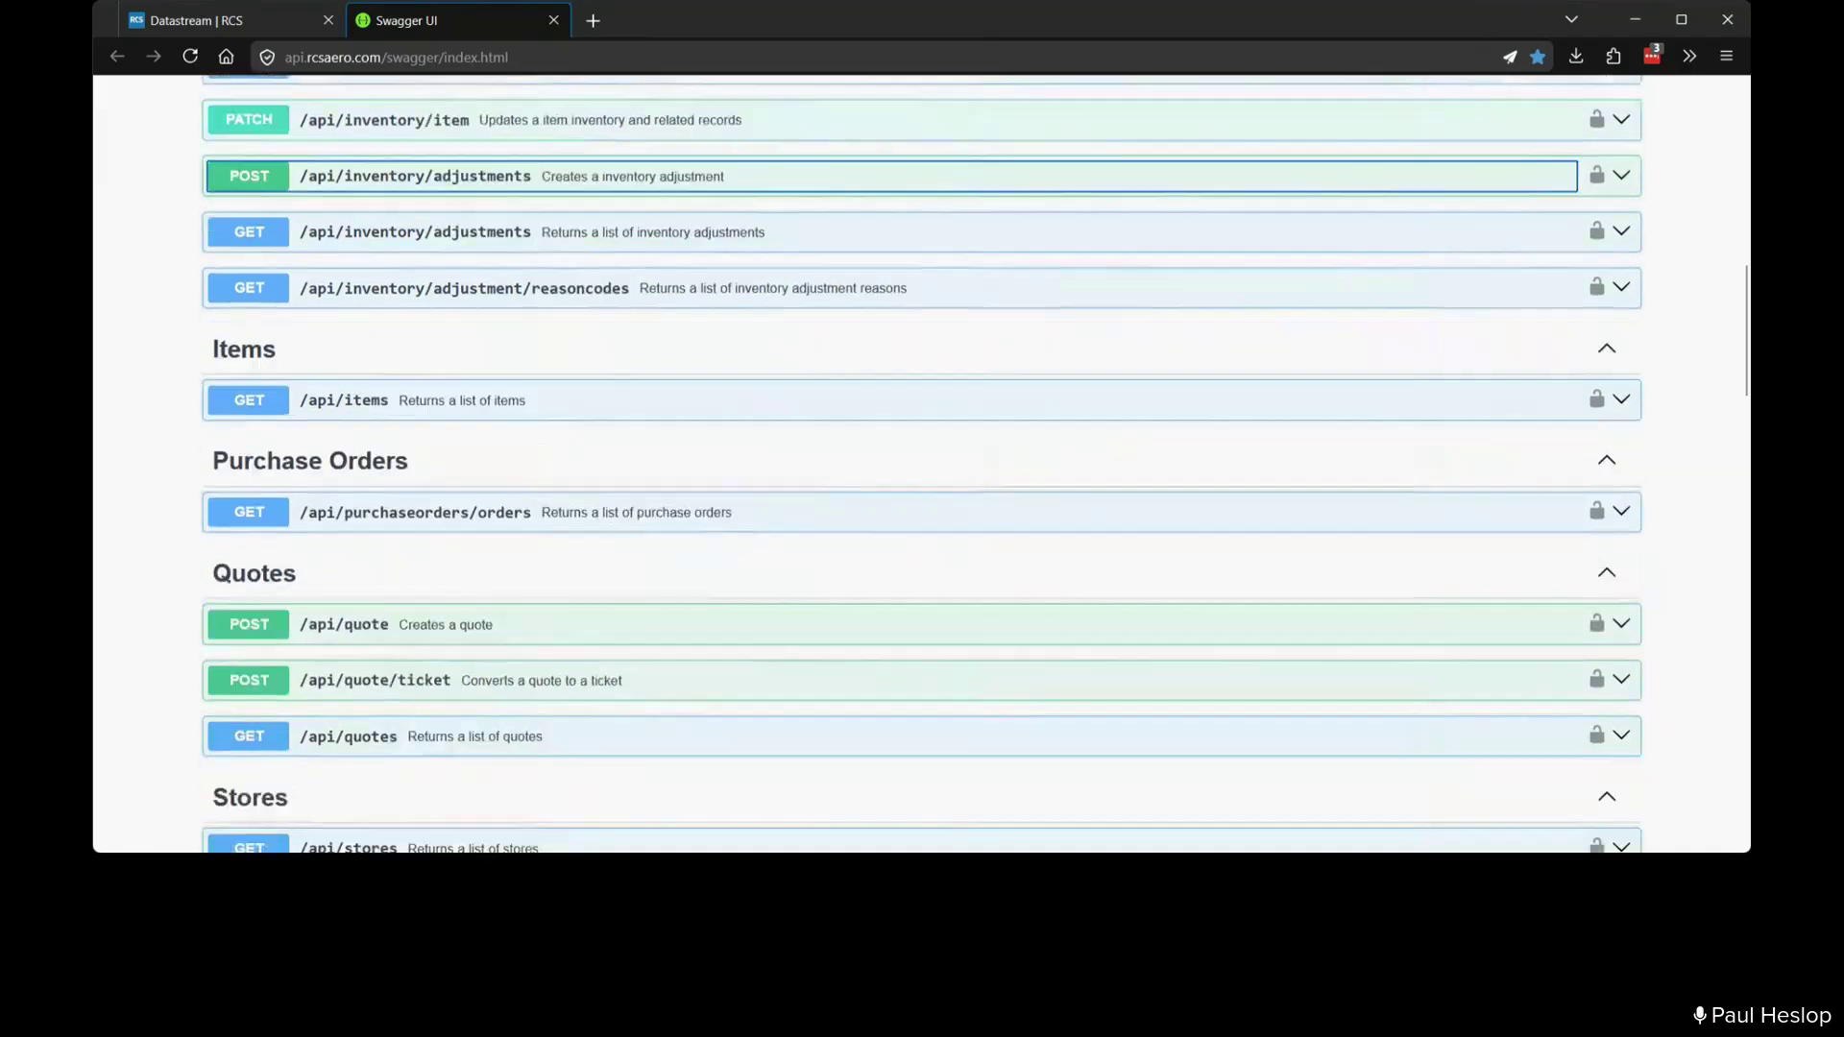
click(327, 439)
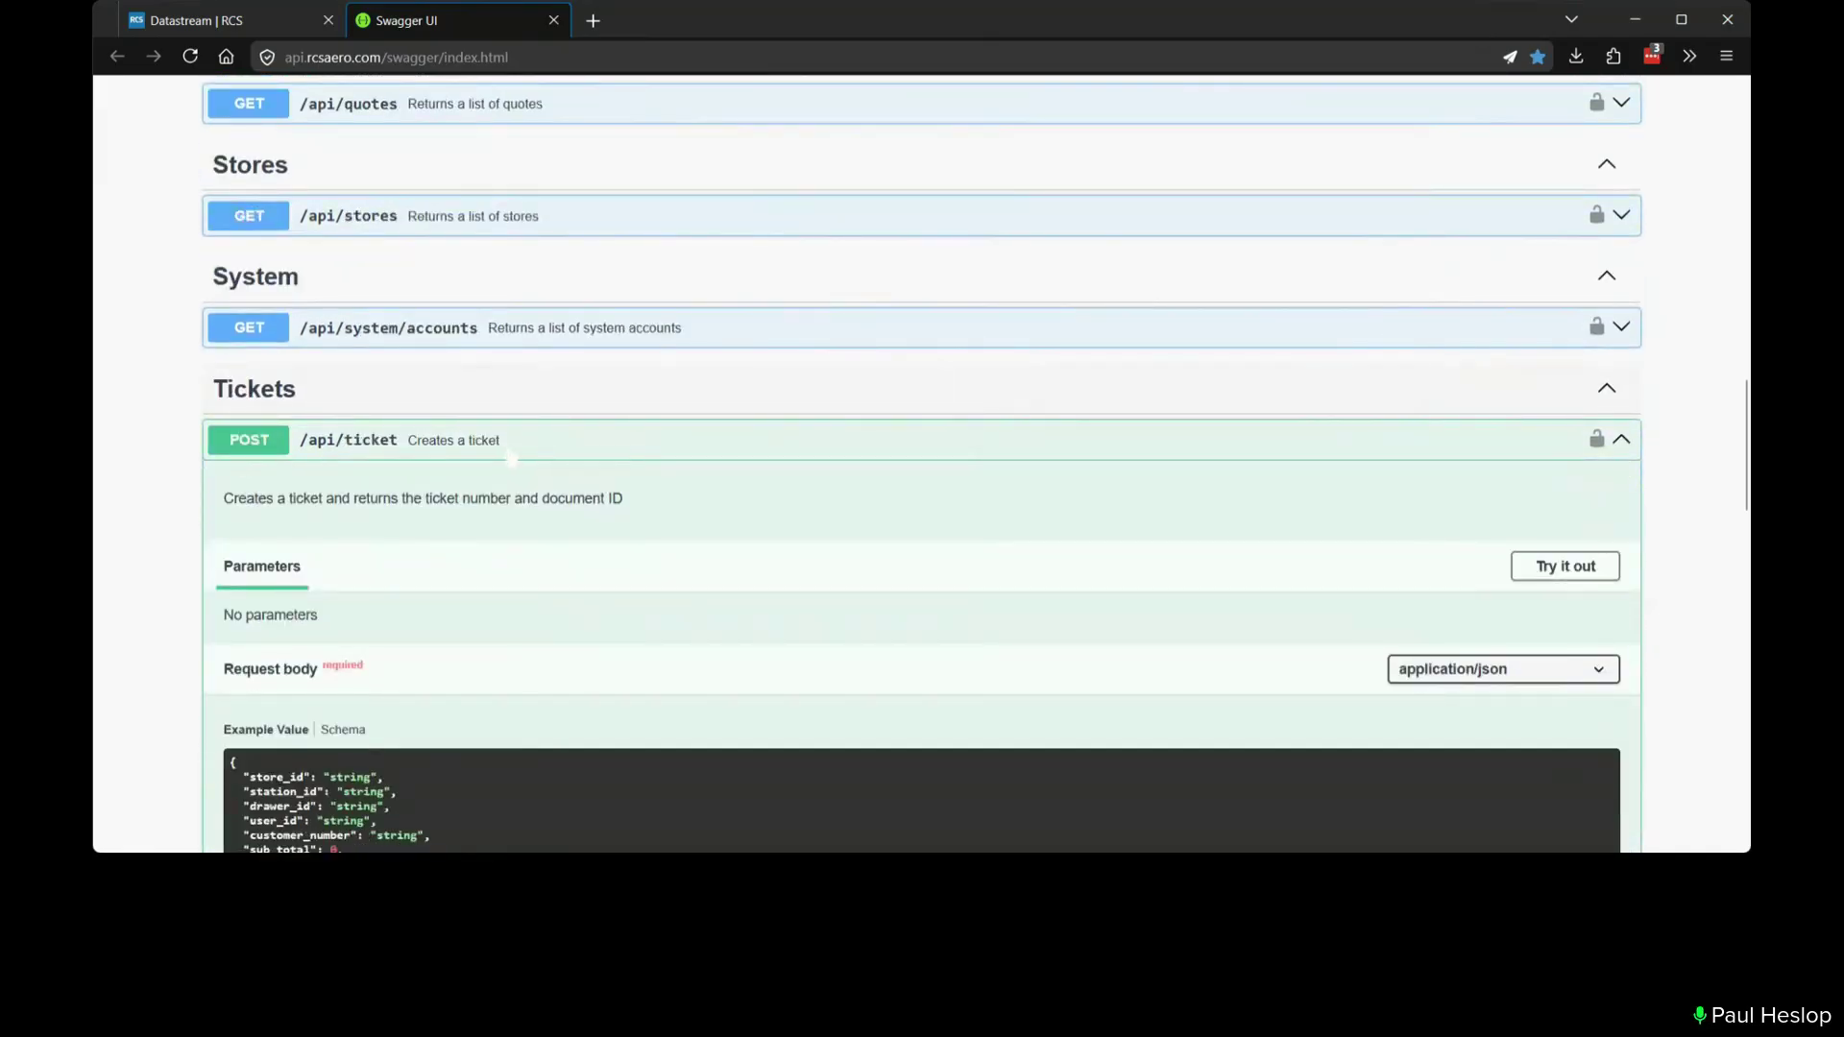
click(516, 440)
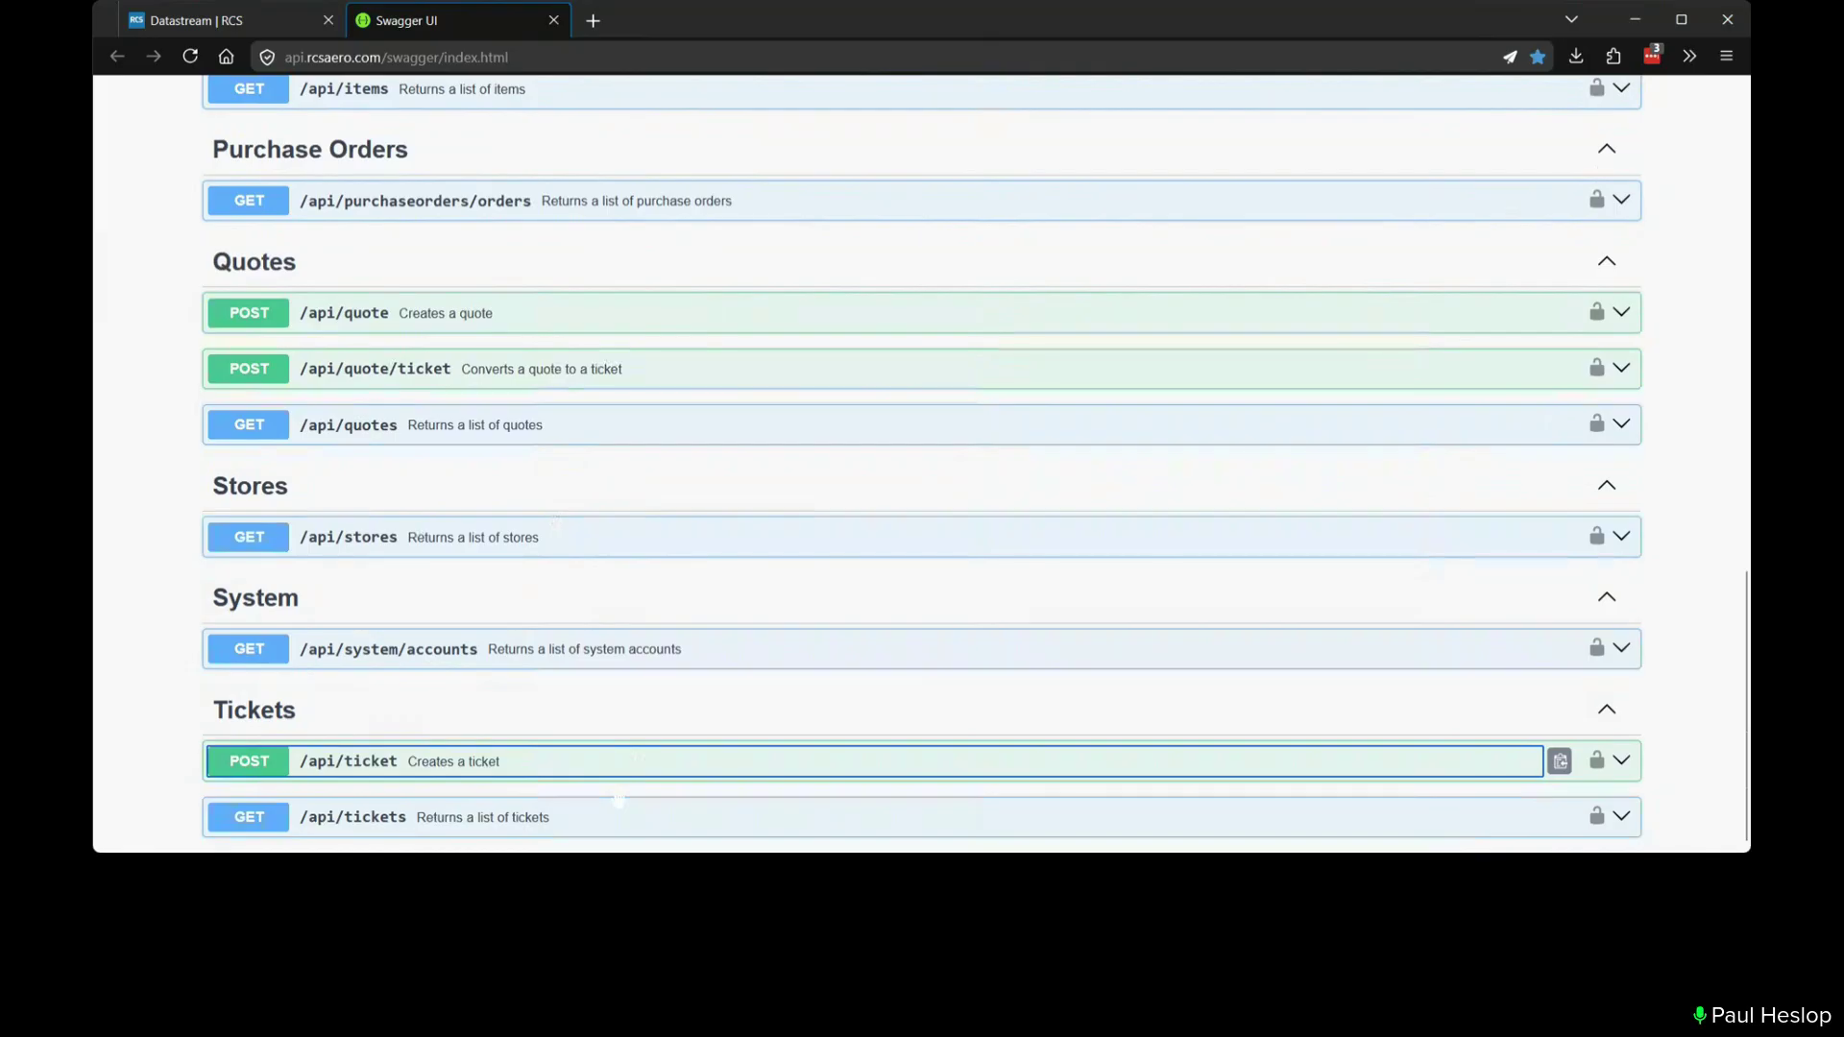
scroll(1563, 711, up, 5)
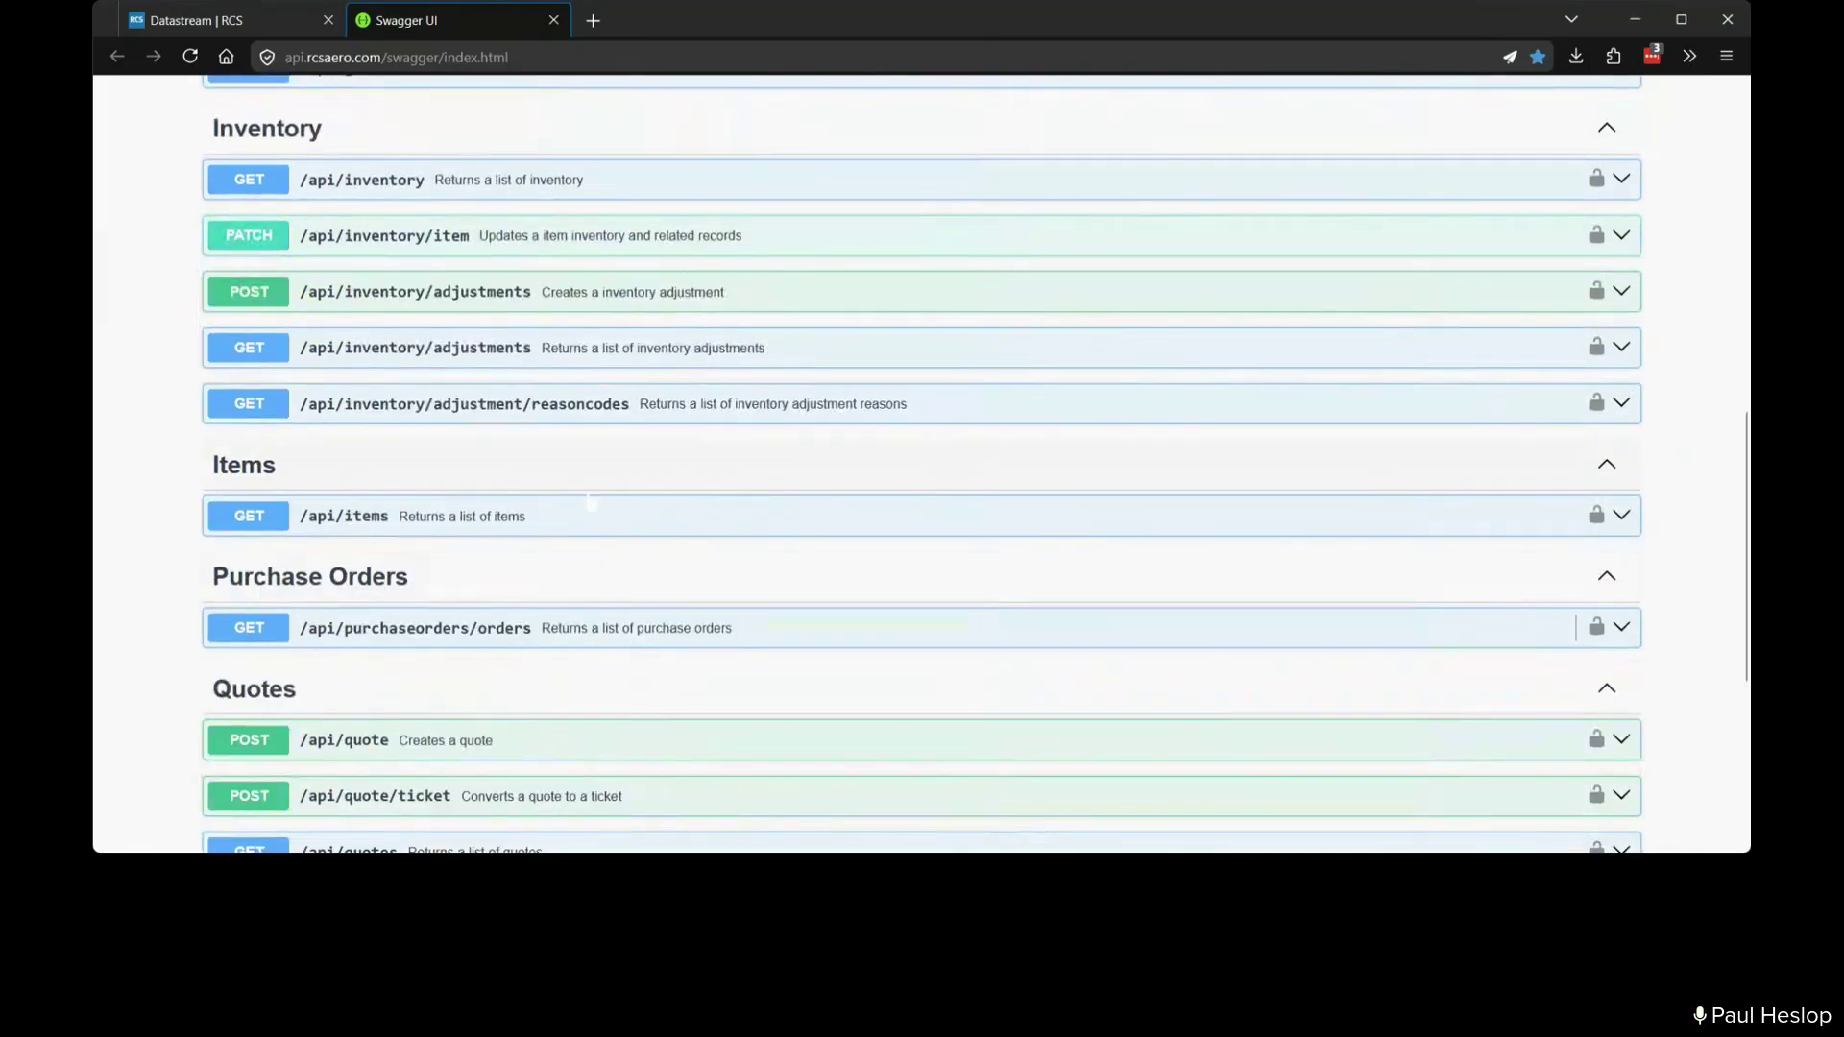
mouse_move(1559, 179)
- Expand GET /api/inventory and select its 200 response example JSON, then return to the Datastream chart builder
click(317, 181)
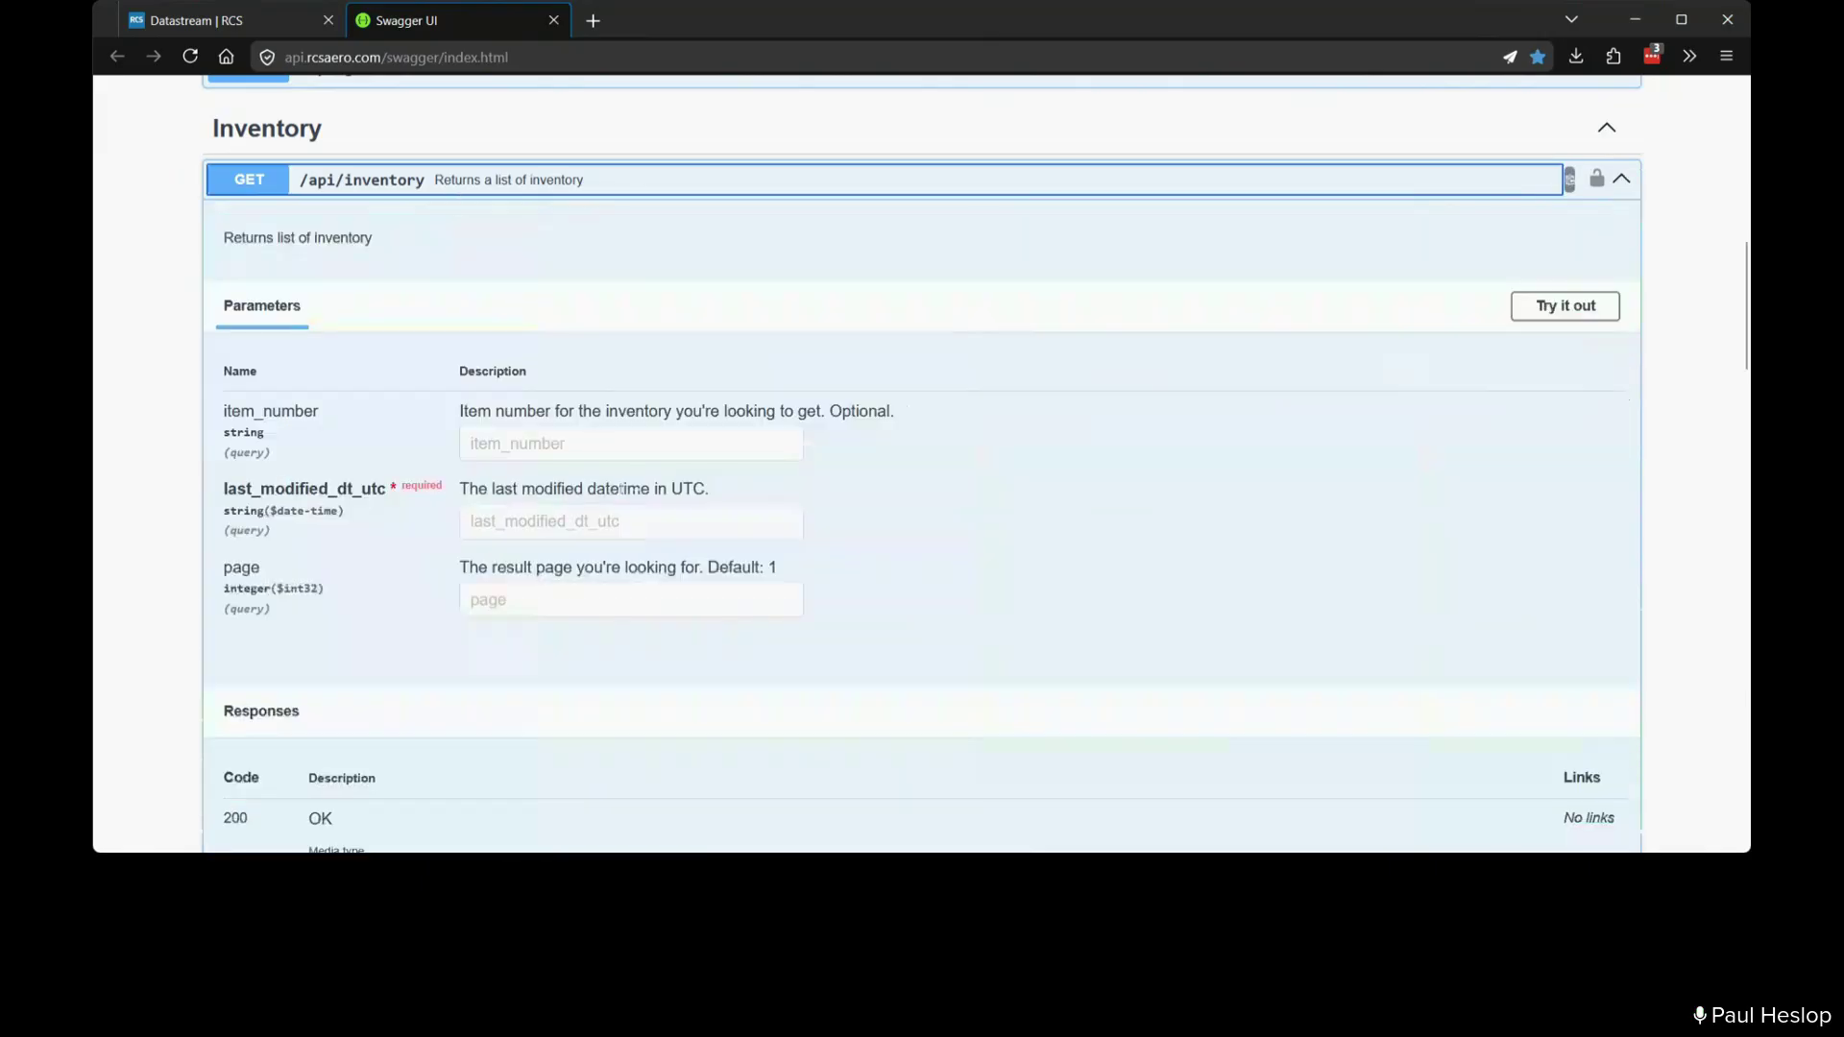
scroll(625, 477, down, 6)
scroll(624, 478, down, 1)
drag(564, 533, 320, 477)
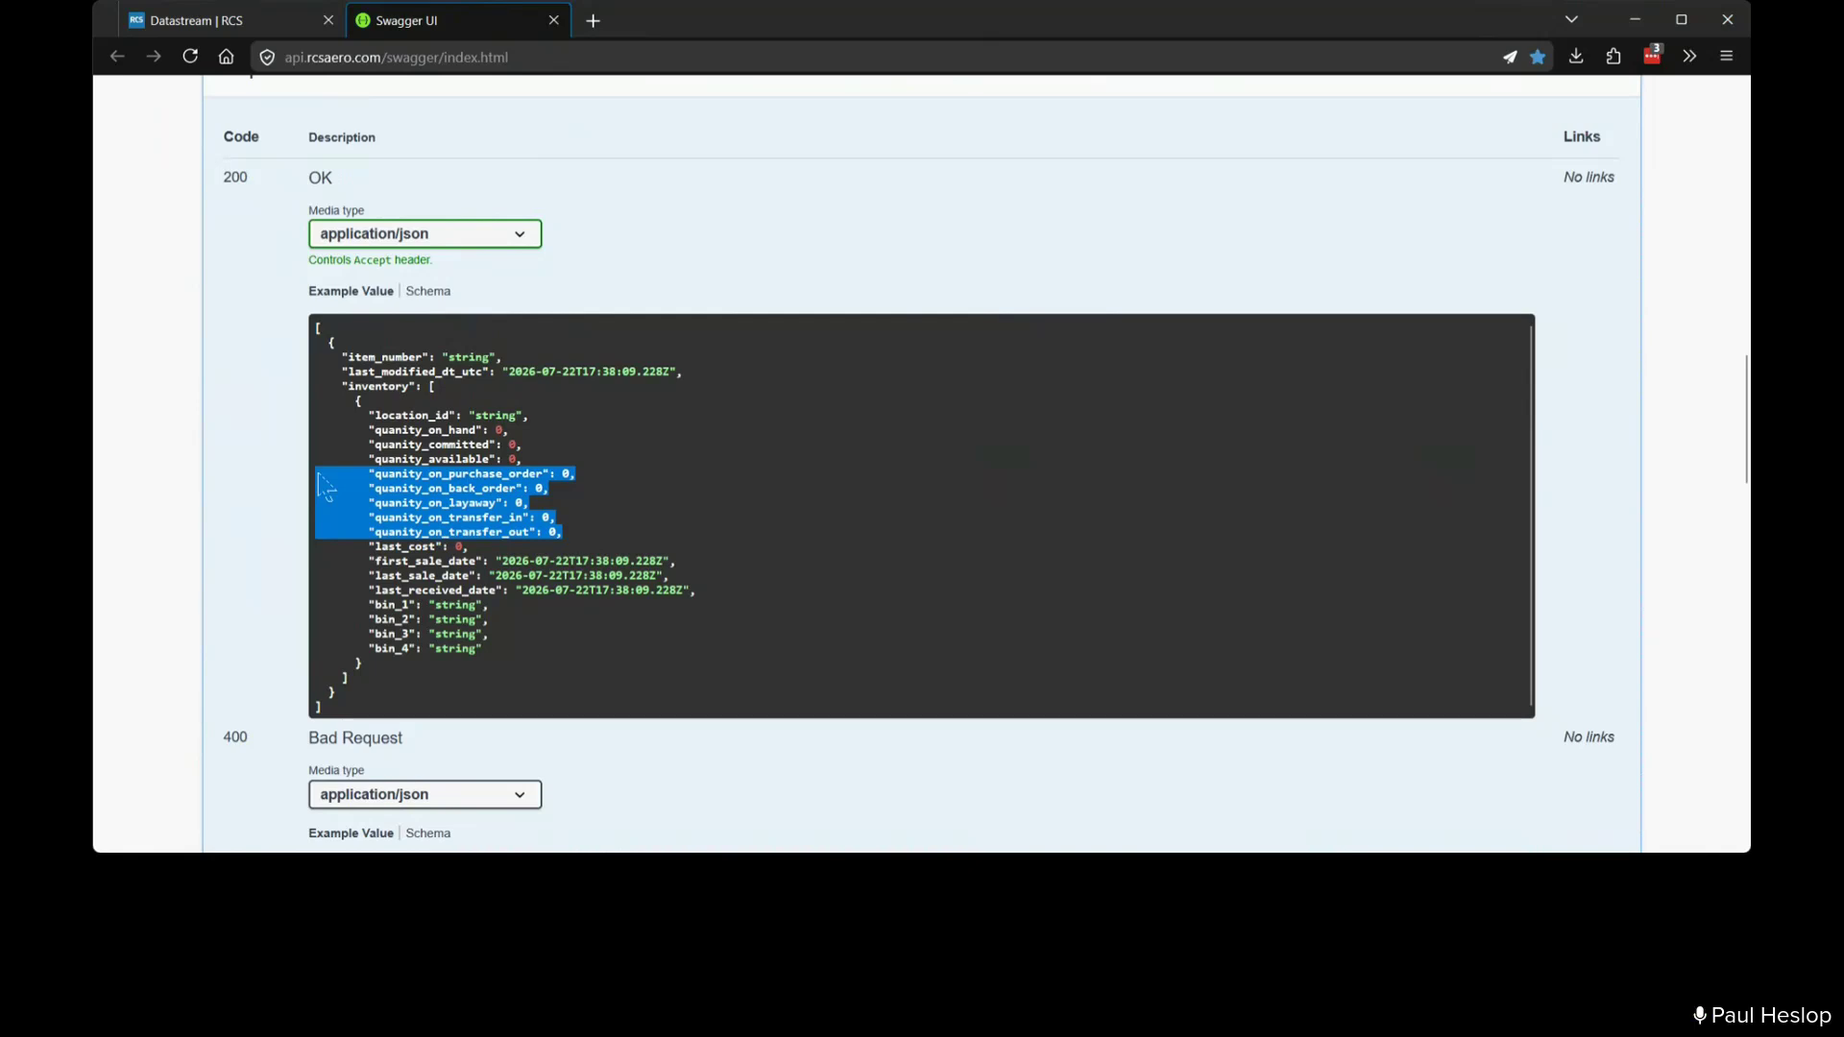
click(585, 535)
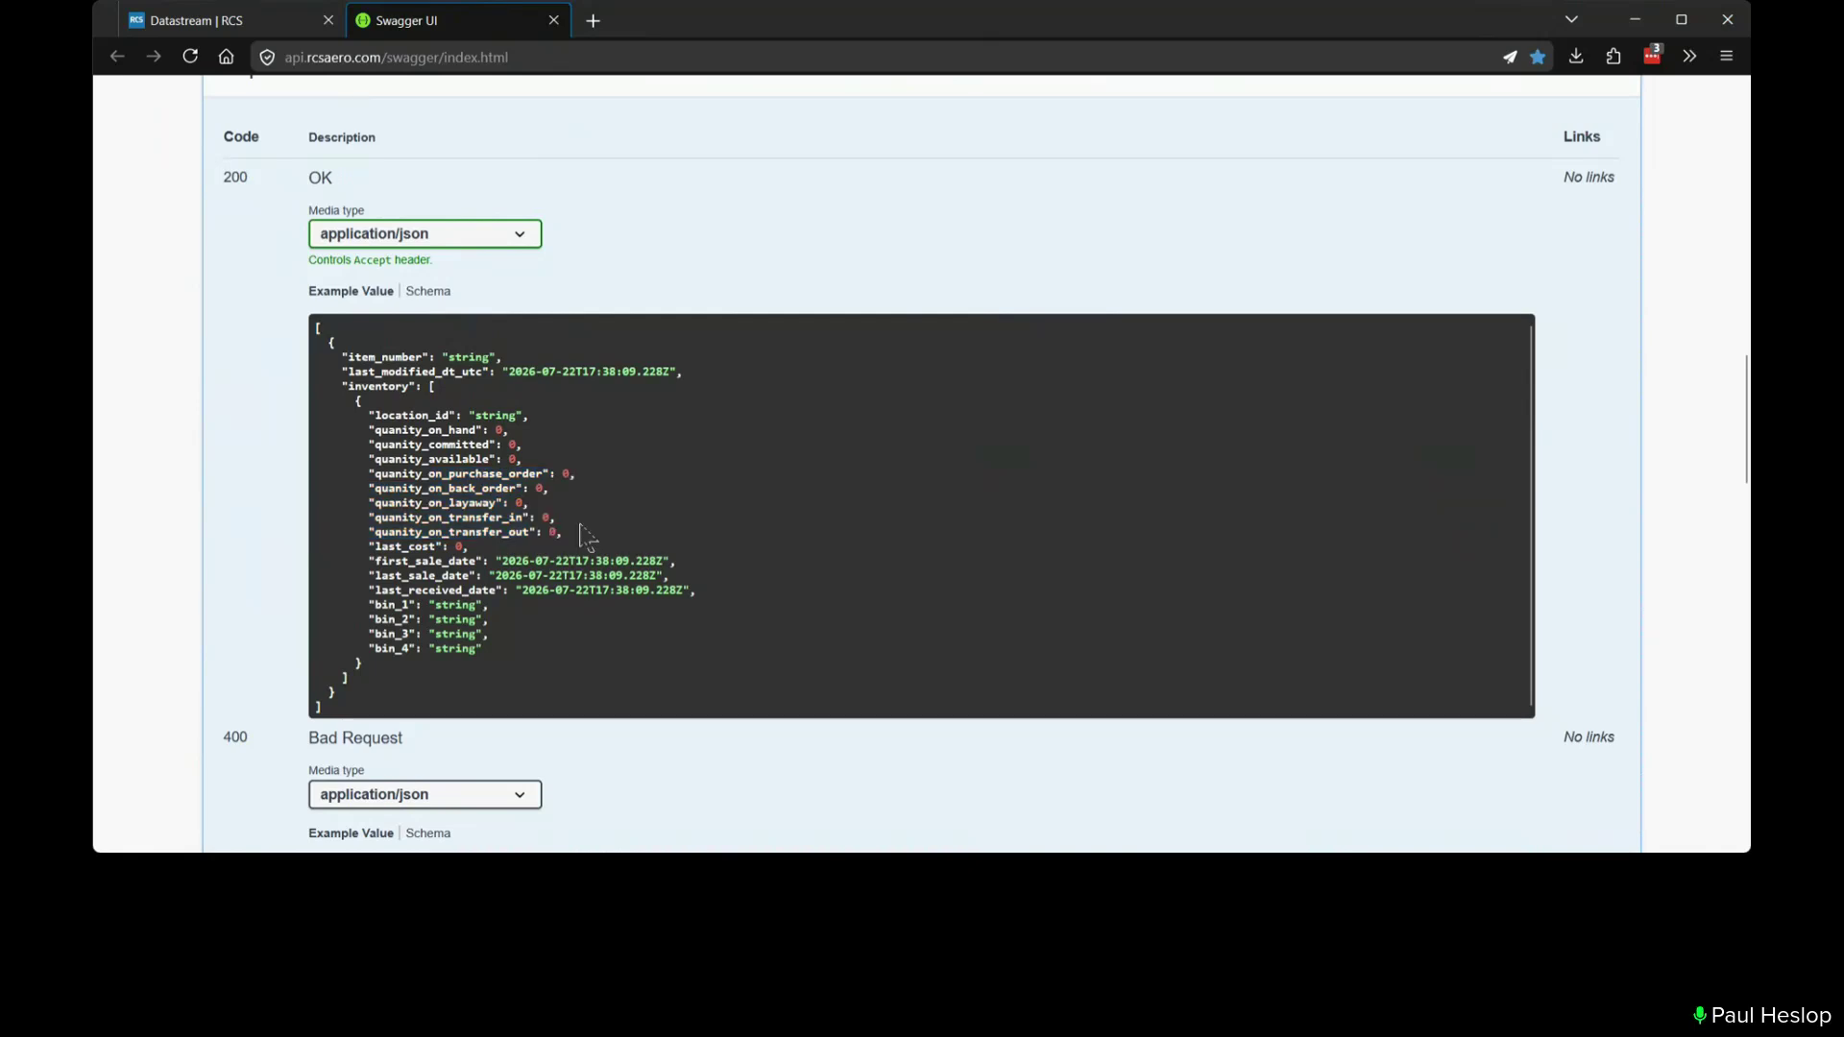
drag(316, 326, 588, 710)
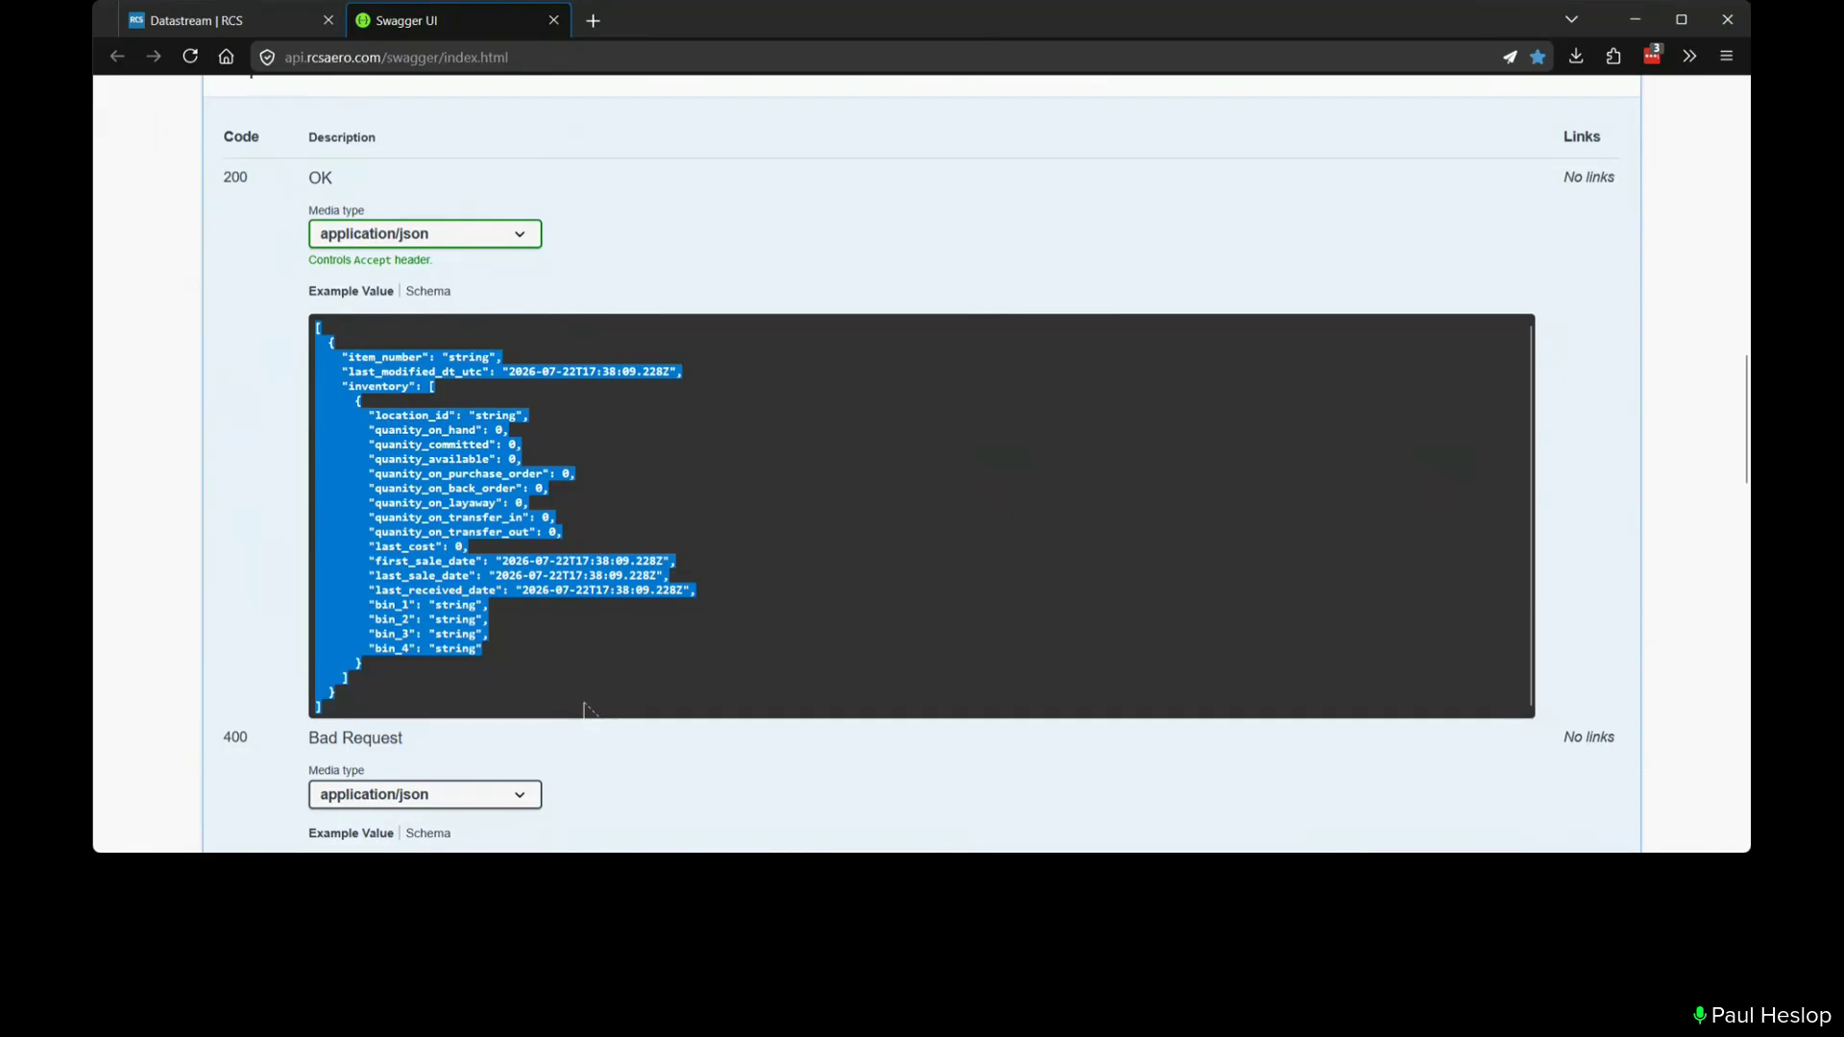
scroll(584, 709, up, 5)
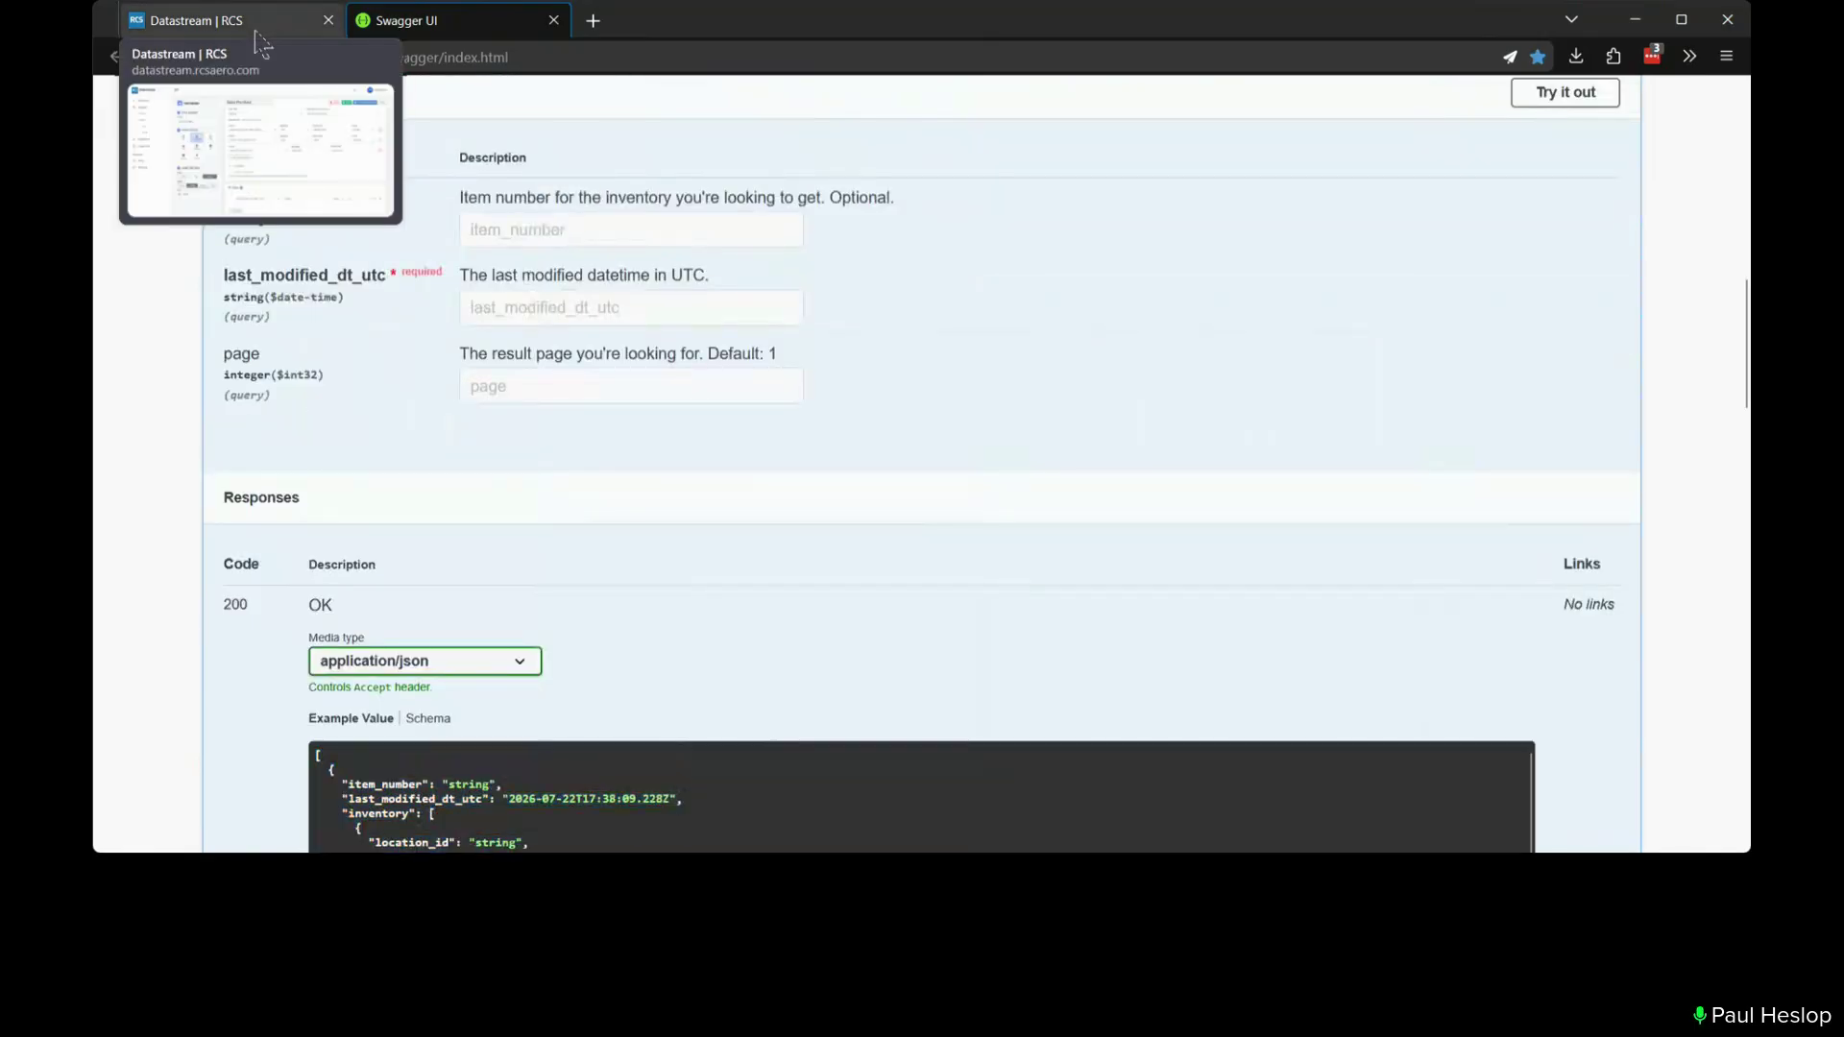
click(211, 20)
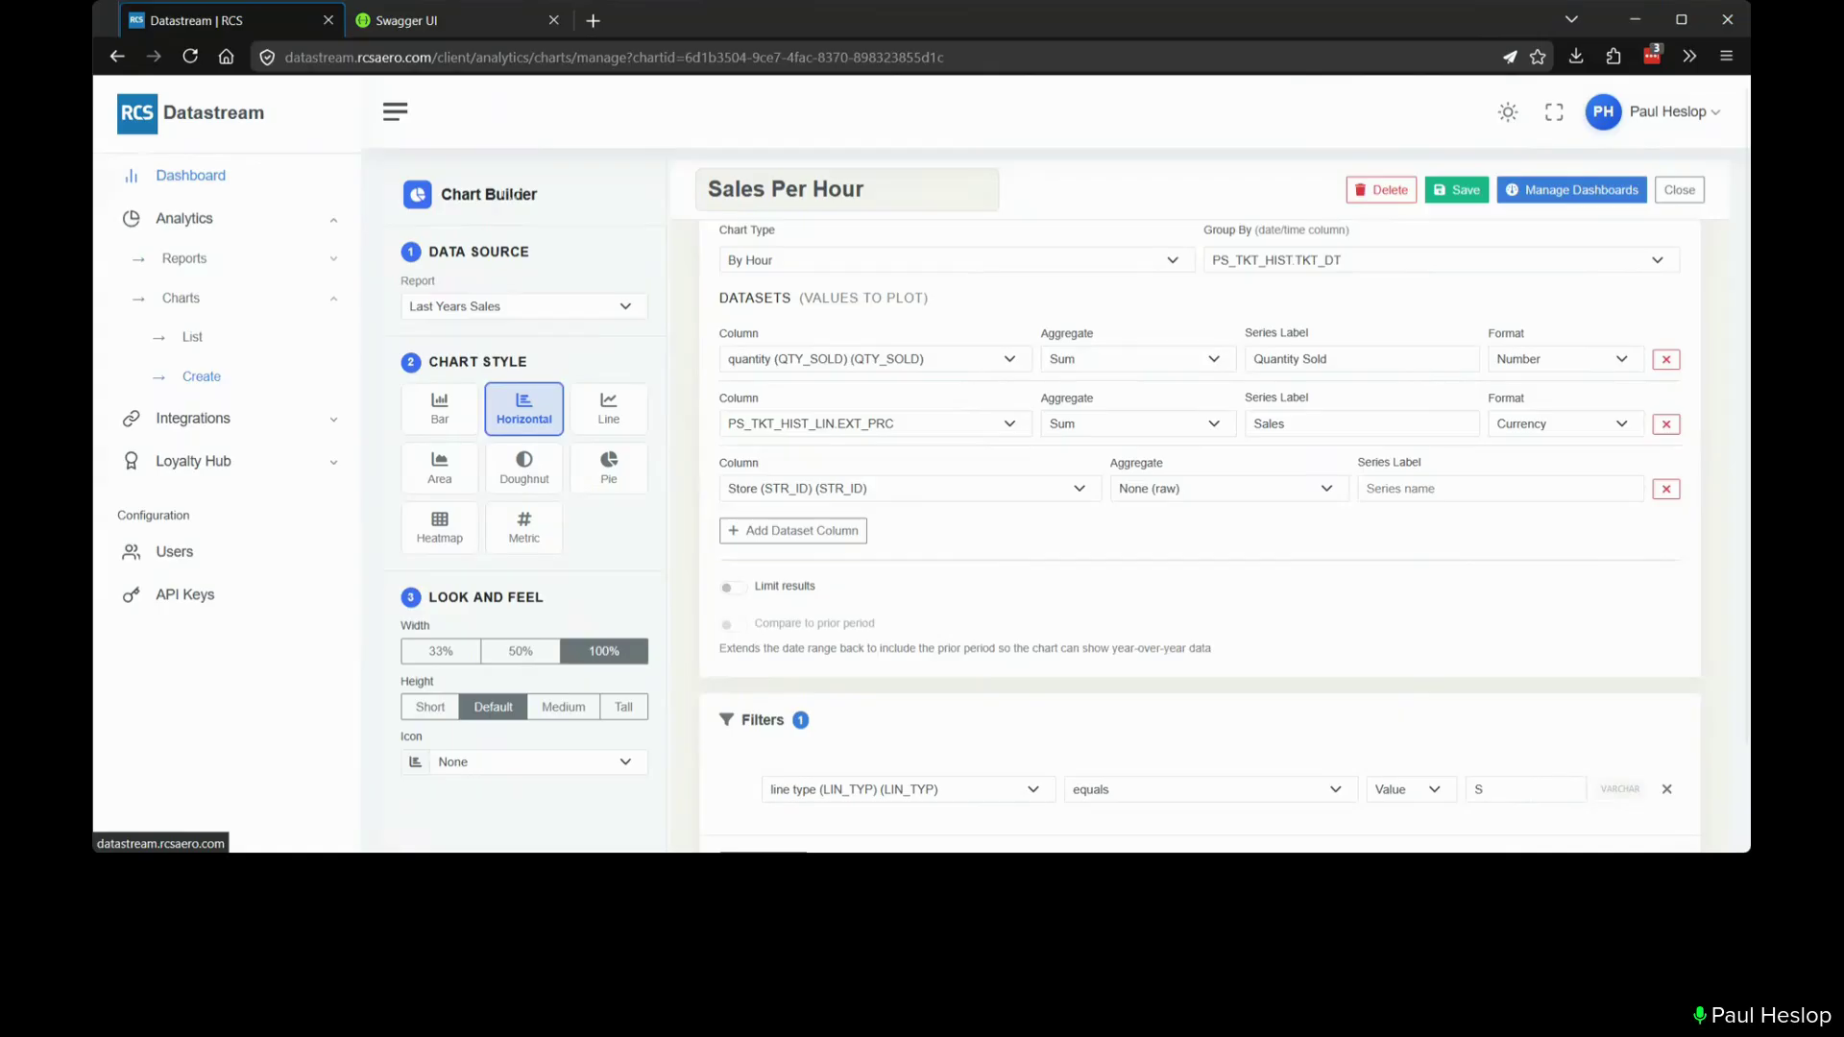
- Collapse the GET /api/inventory endpoint and the Gift Cards group in Swagger UI
click(452, 20)
scroll(1566, 391, up, 4)
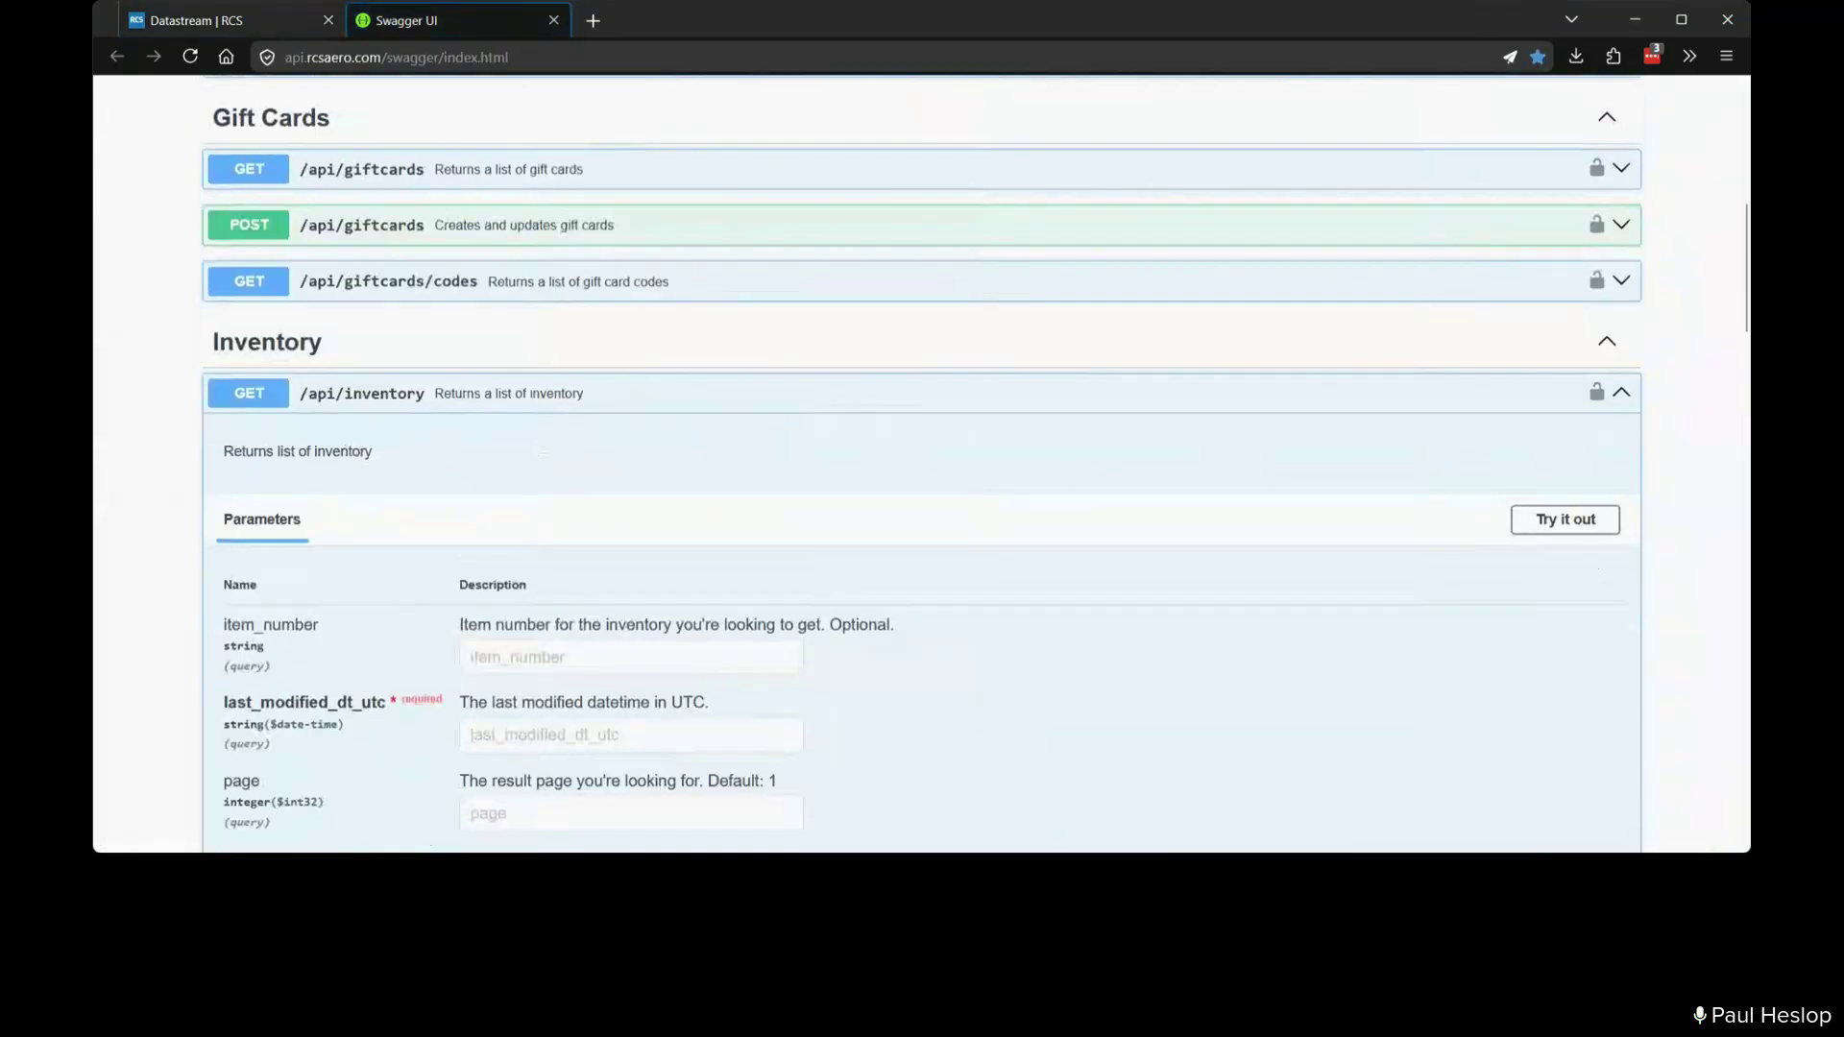
click(1563, 392)
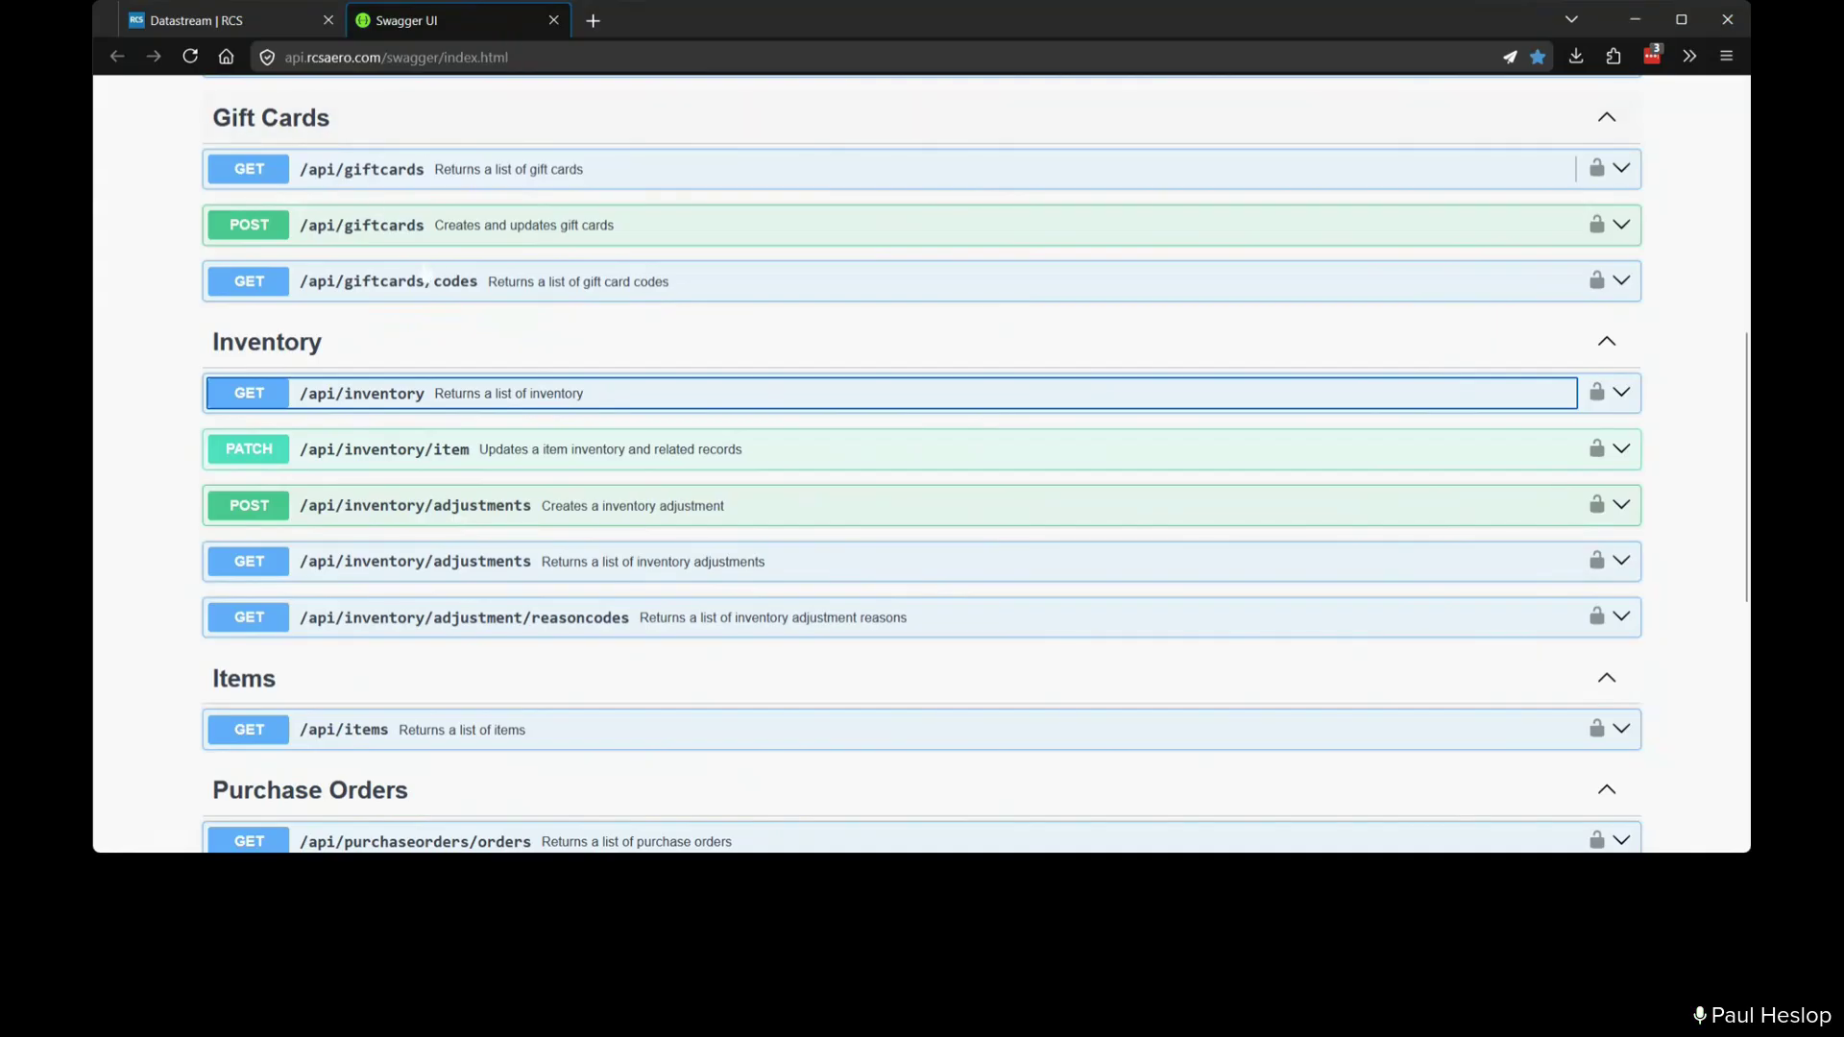
drag(211, 117, 415, 131)
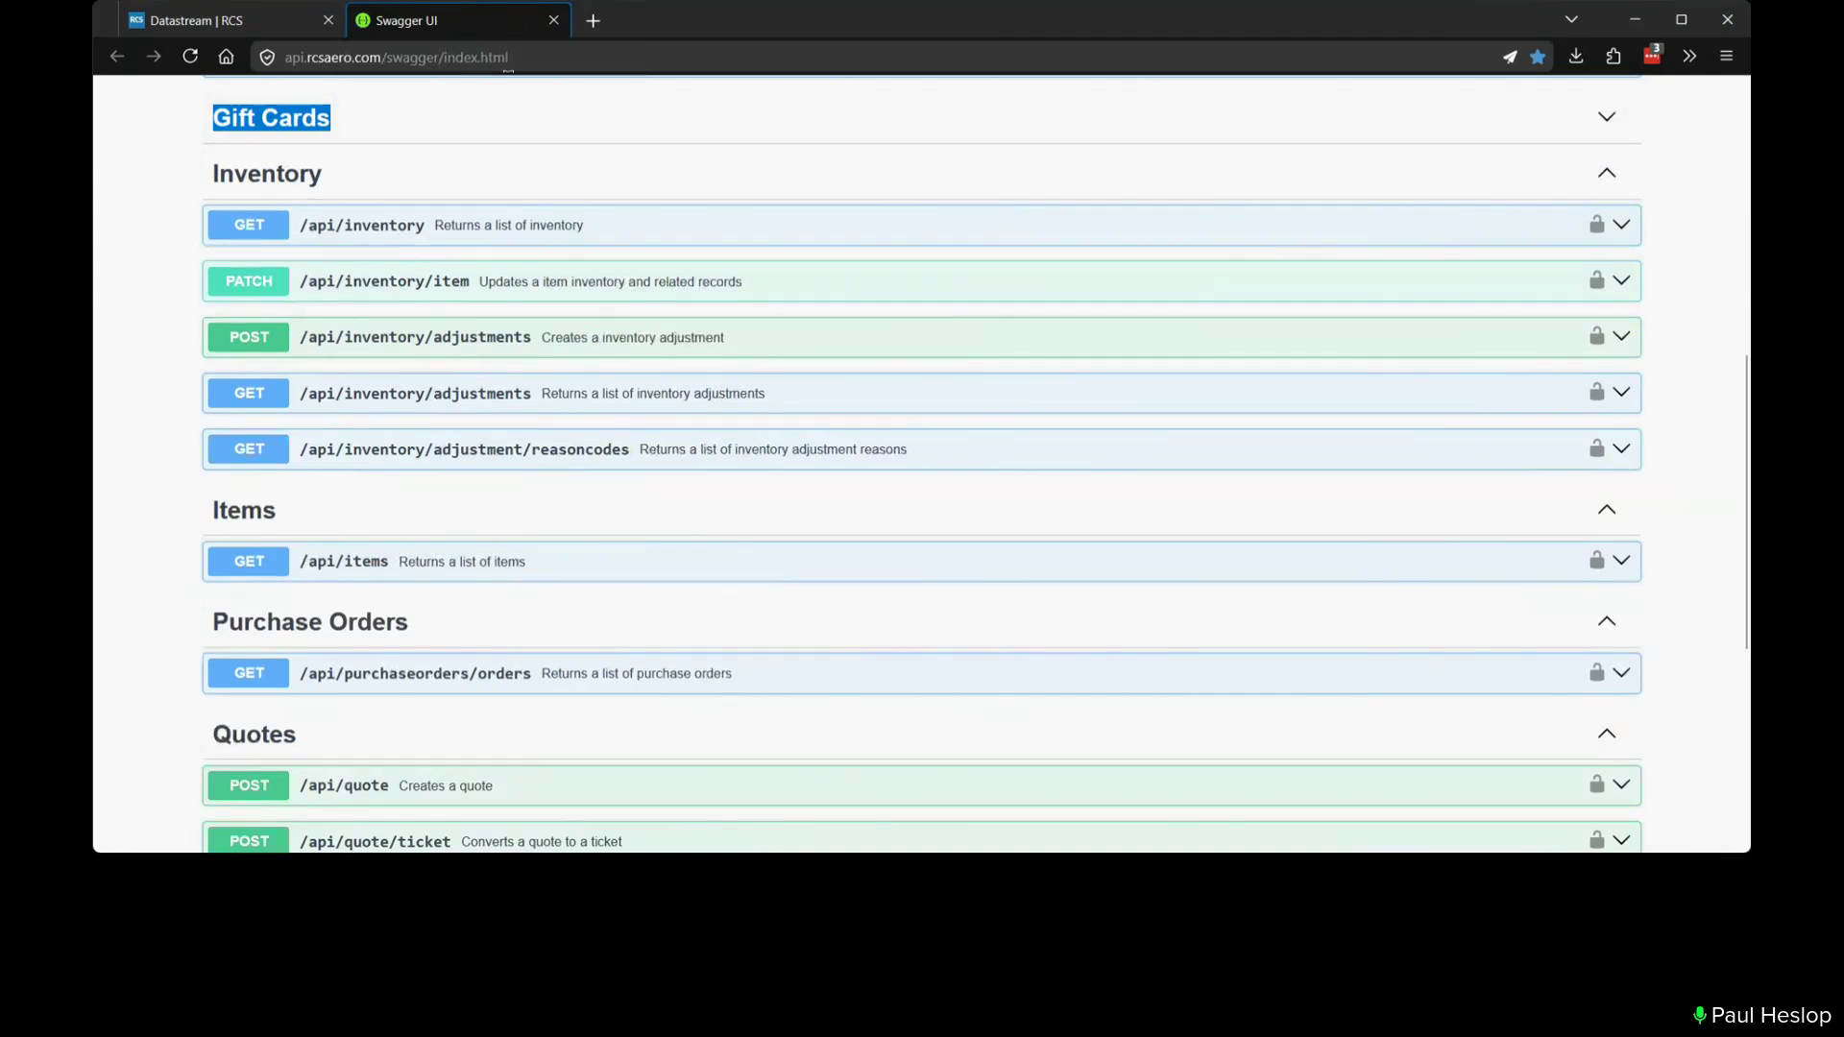
- Select the API documentation page address, then return to the Datastream chart builder
click(576, 60)
click(1229, 309)
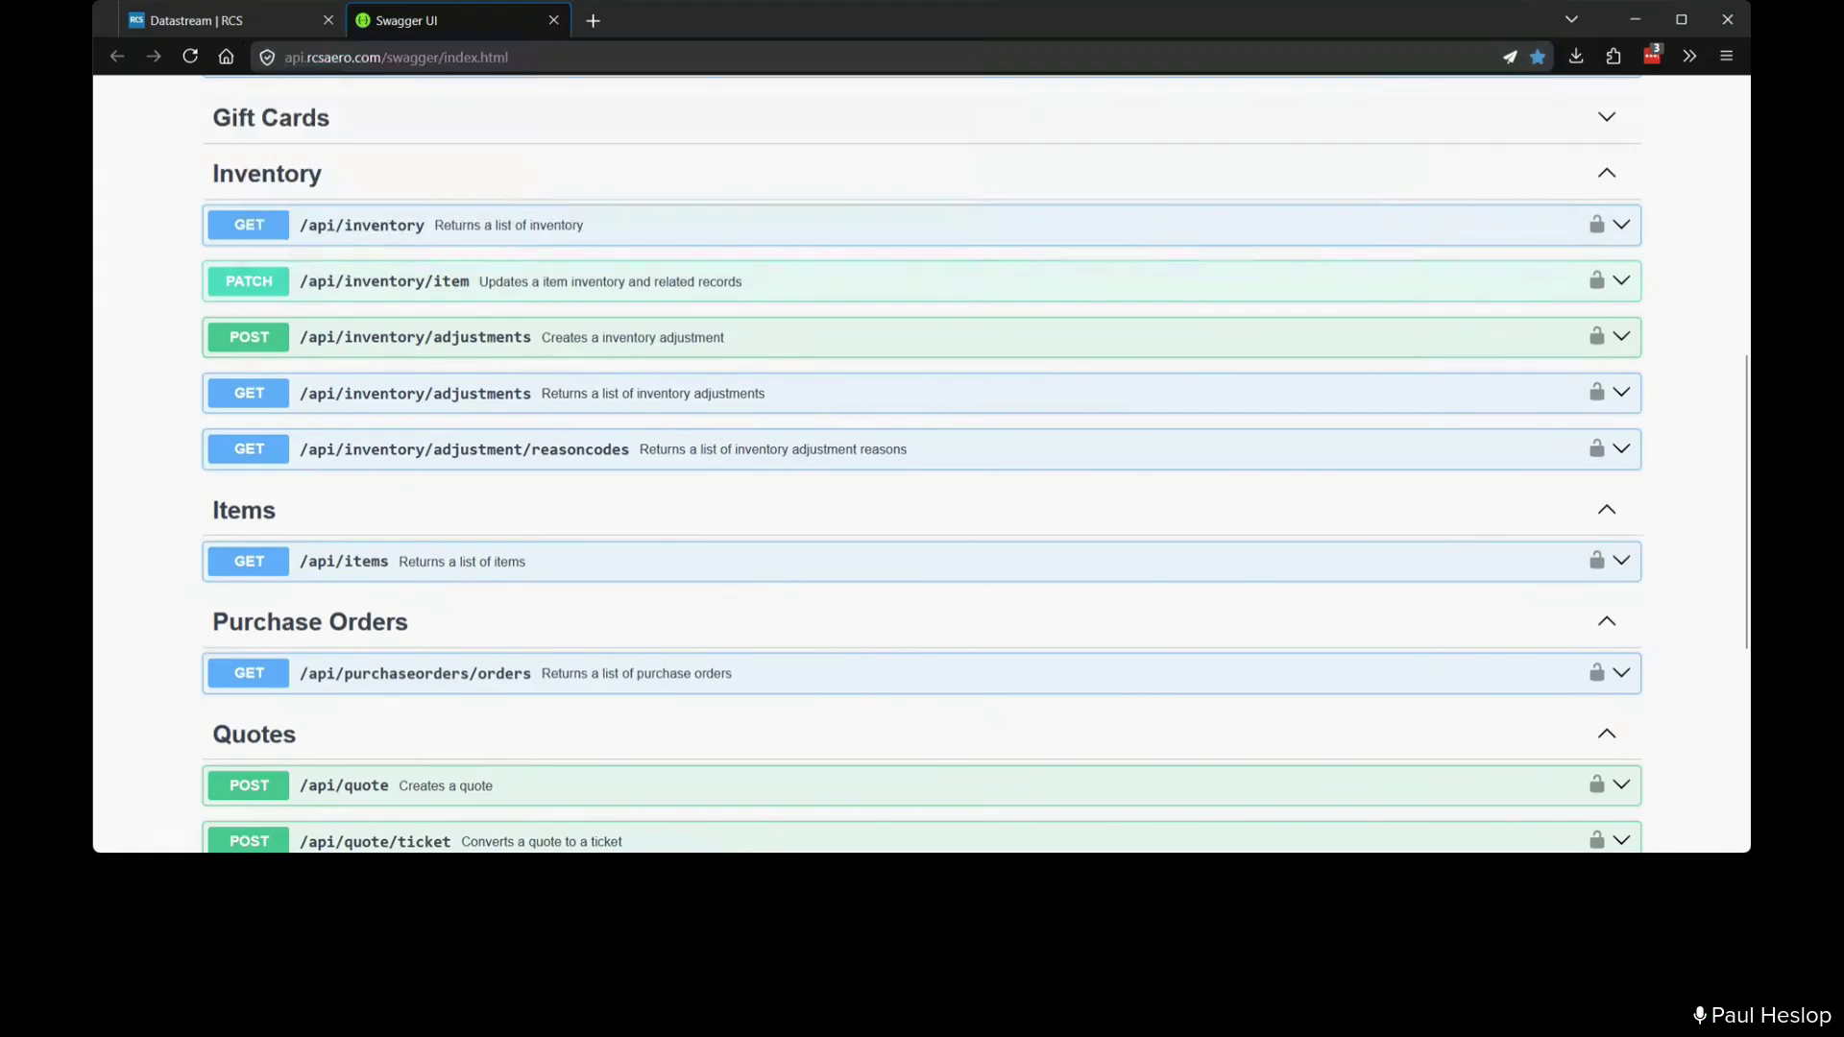
drag(537, 58, 174, 38)
click(270, 279)
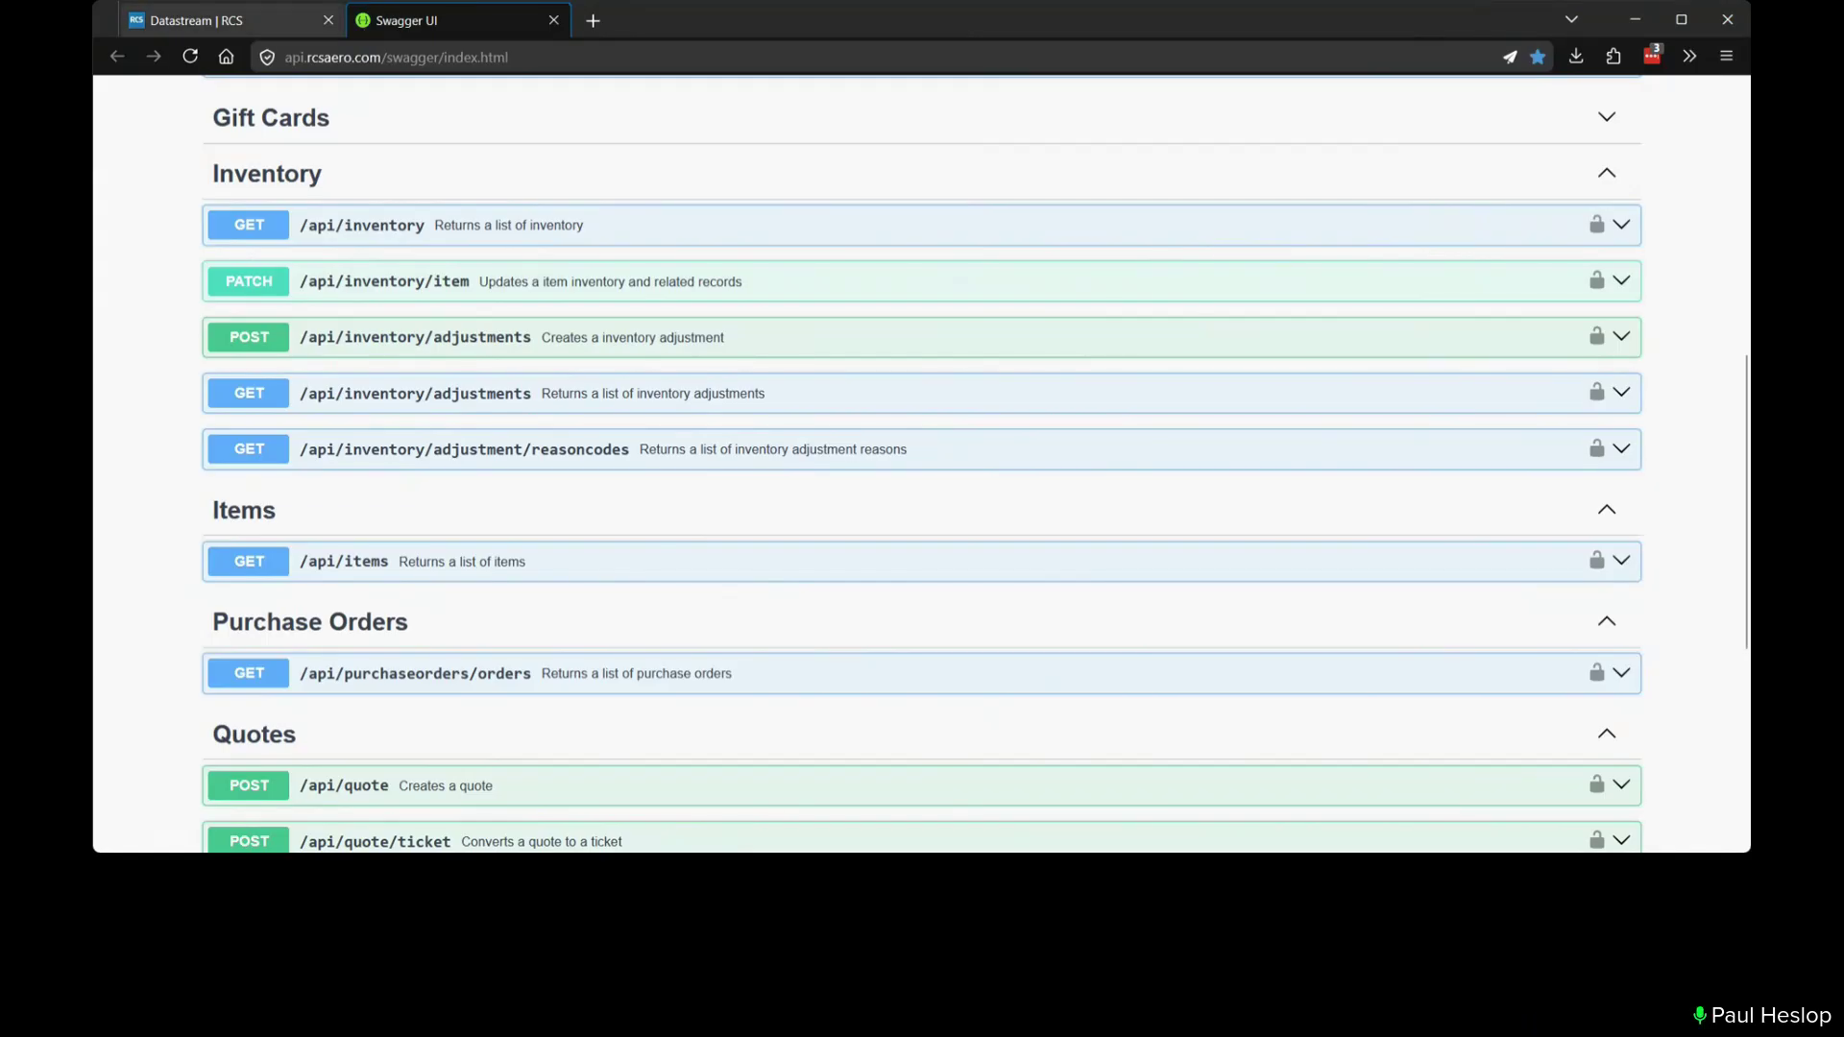
click(228, 31)
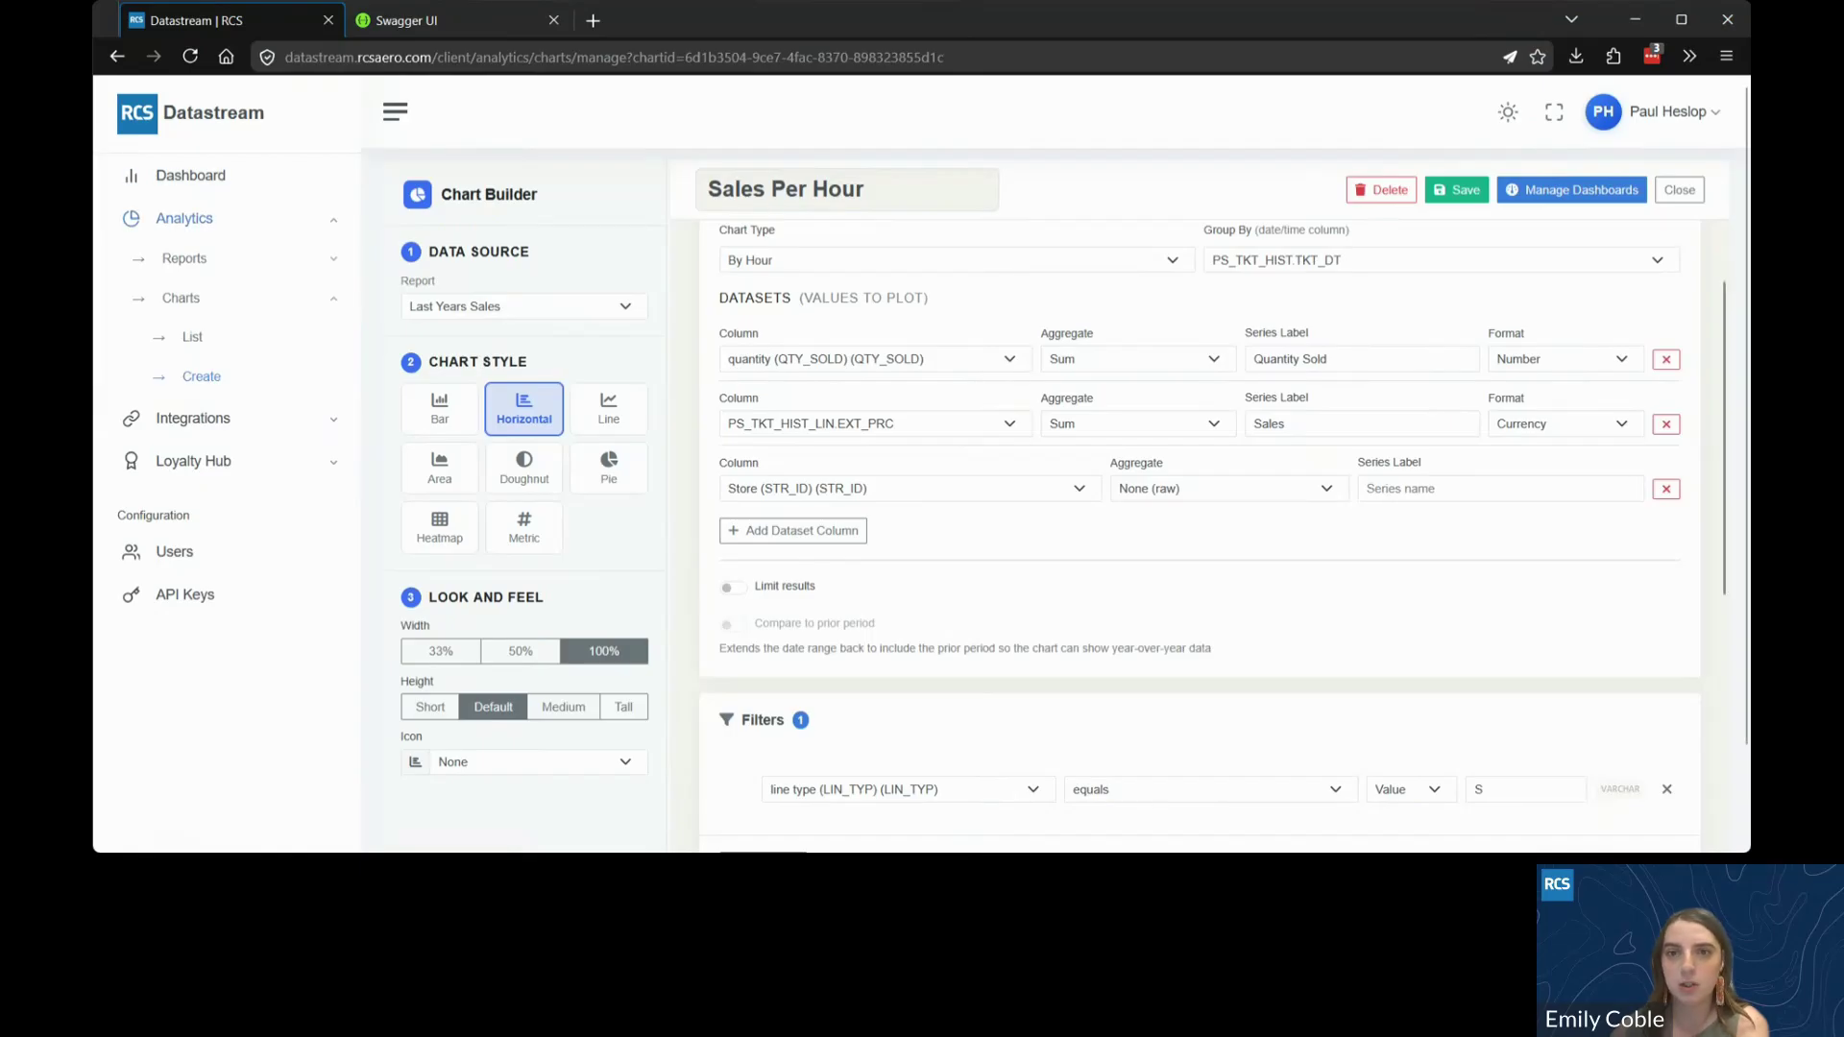
- Return to the Live Tickets dashboard and check Available Dashboards in Dashboard Options without changes
click(184, 219)
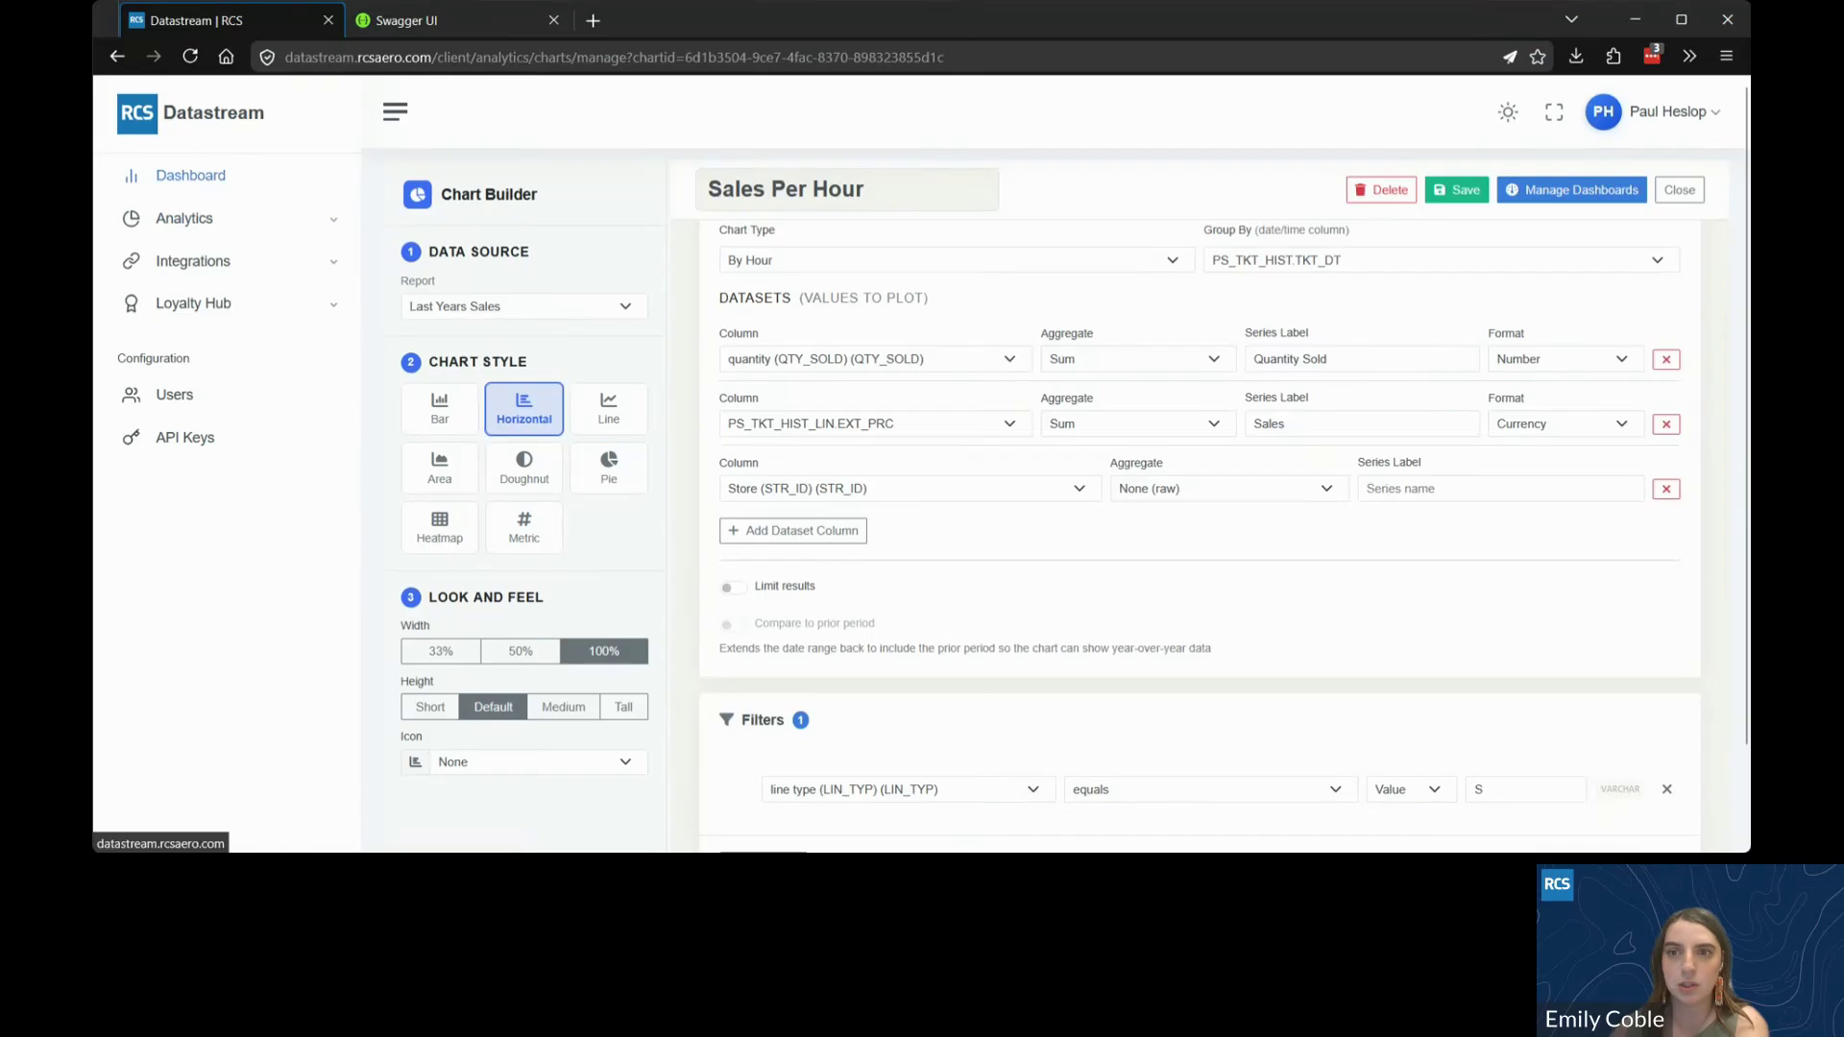
click(191, 175)
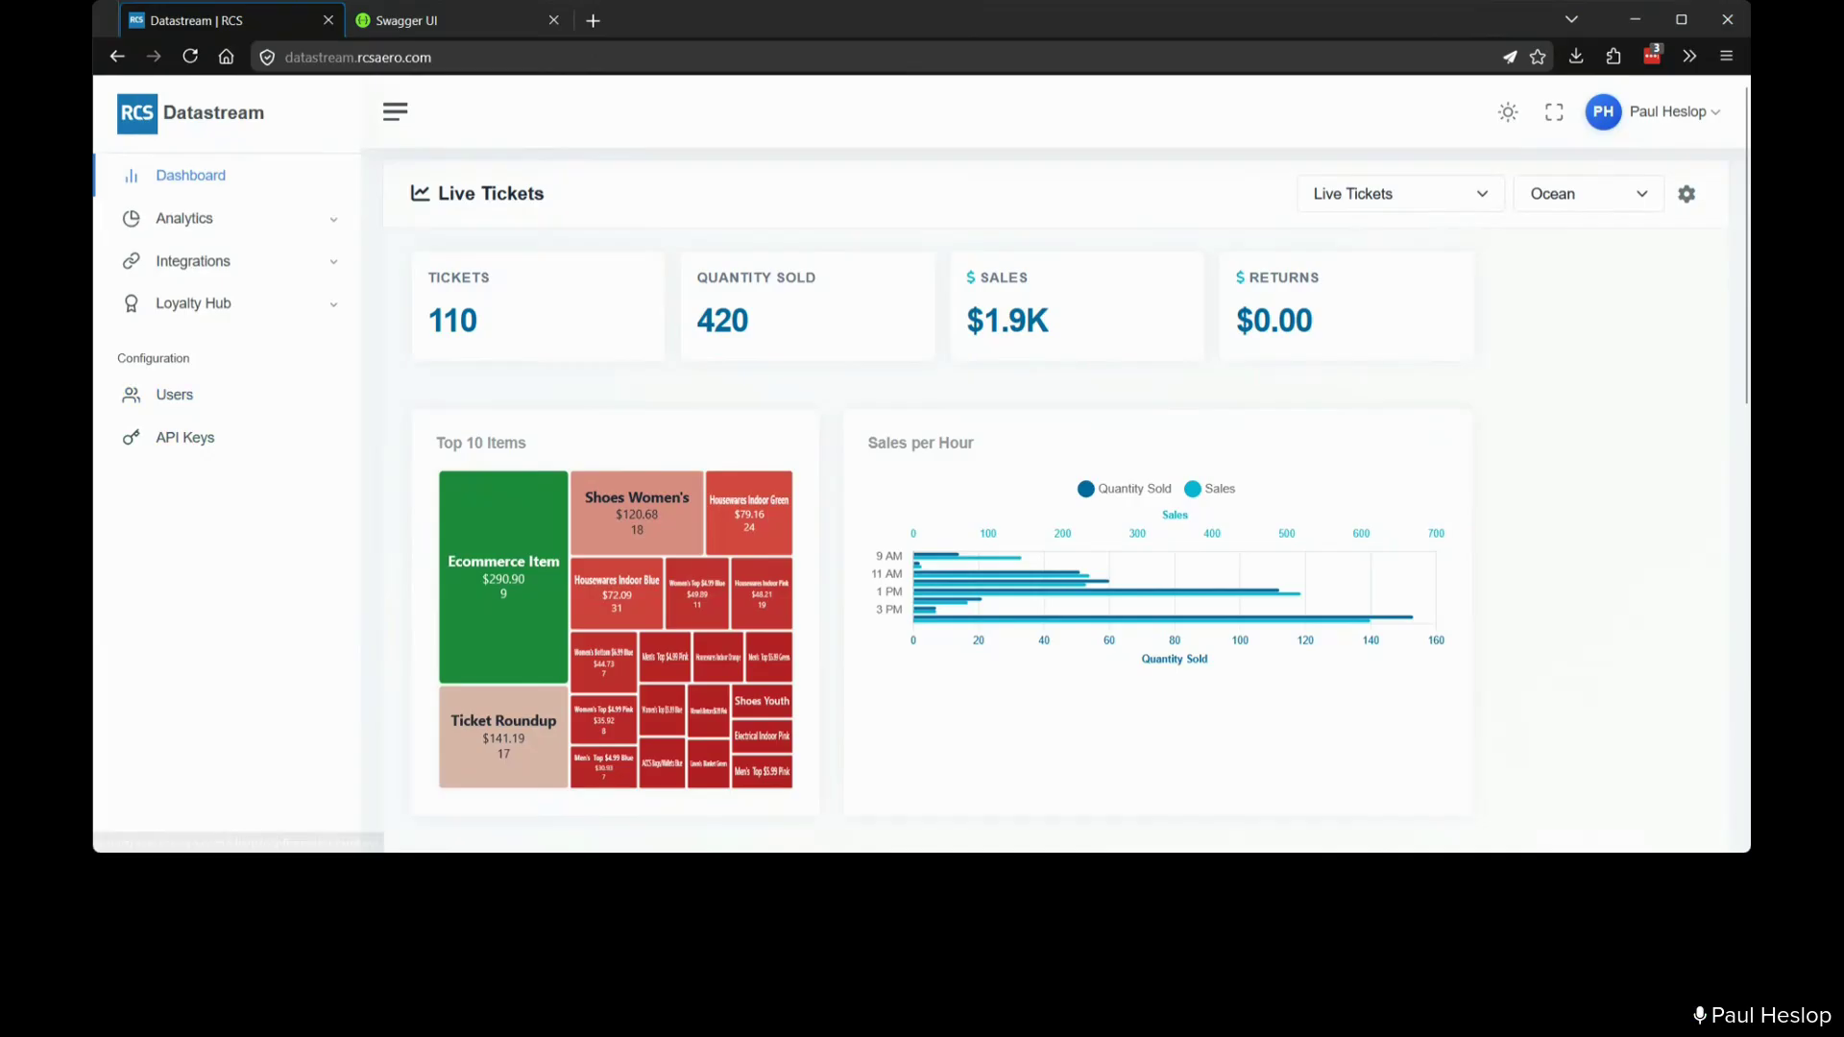
click(190, 176)
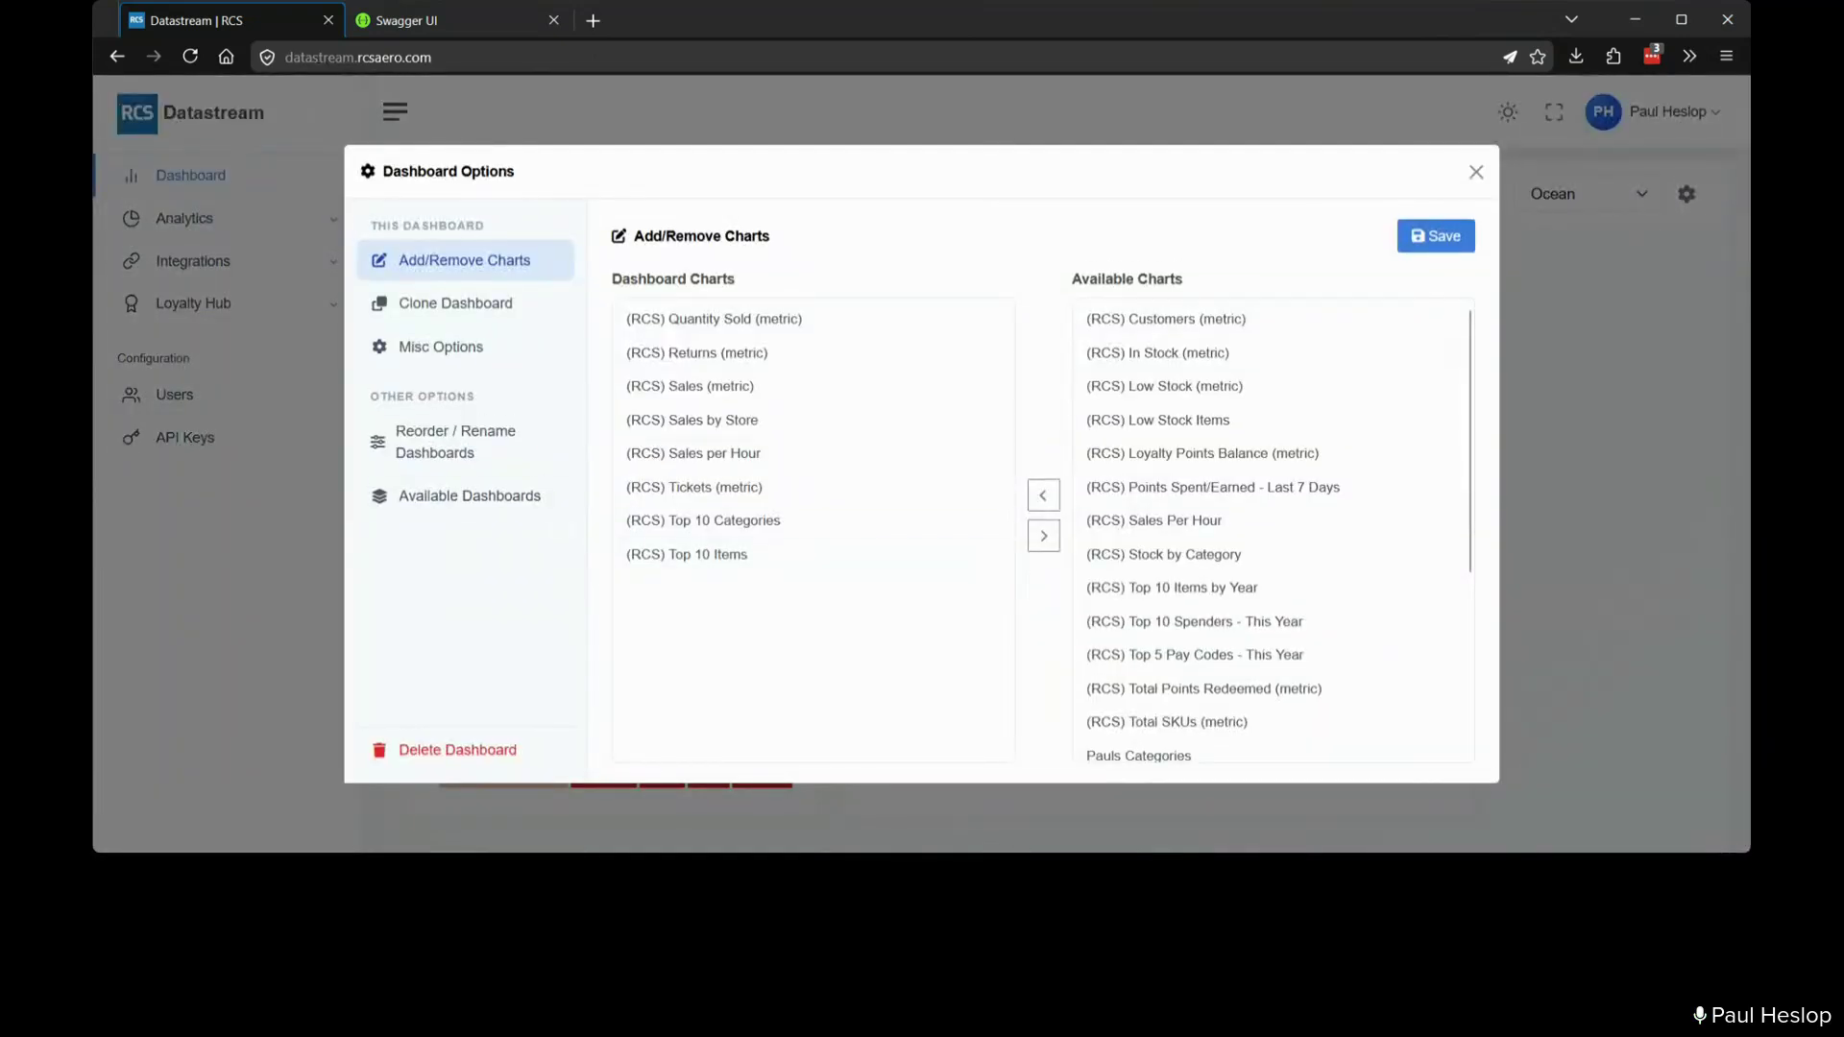
click(469, 496)
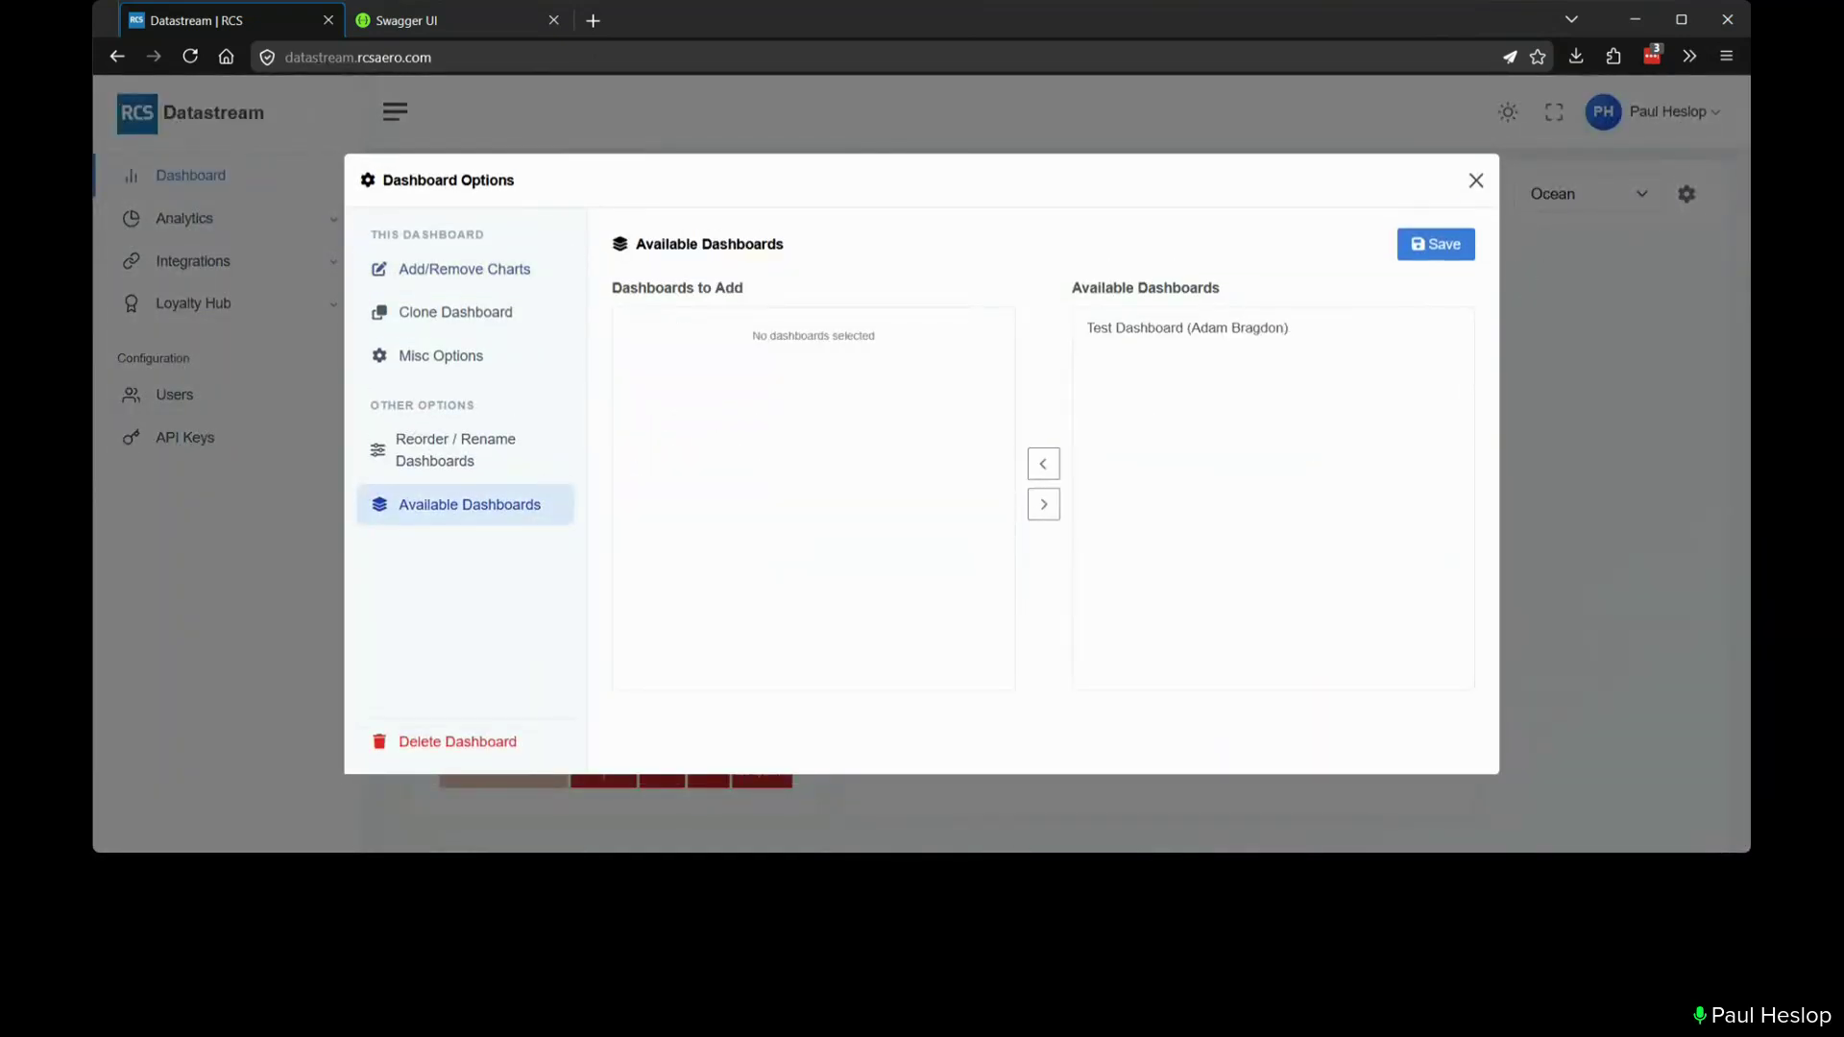
click(1476, 180)
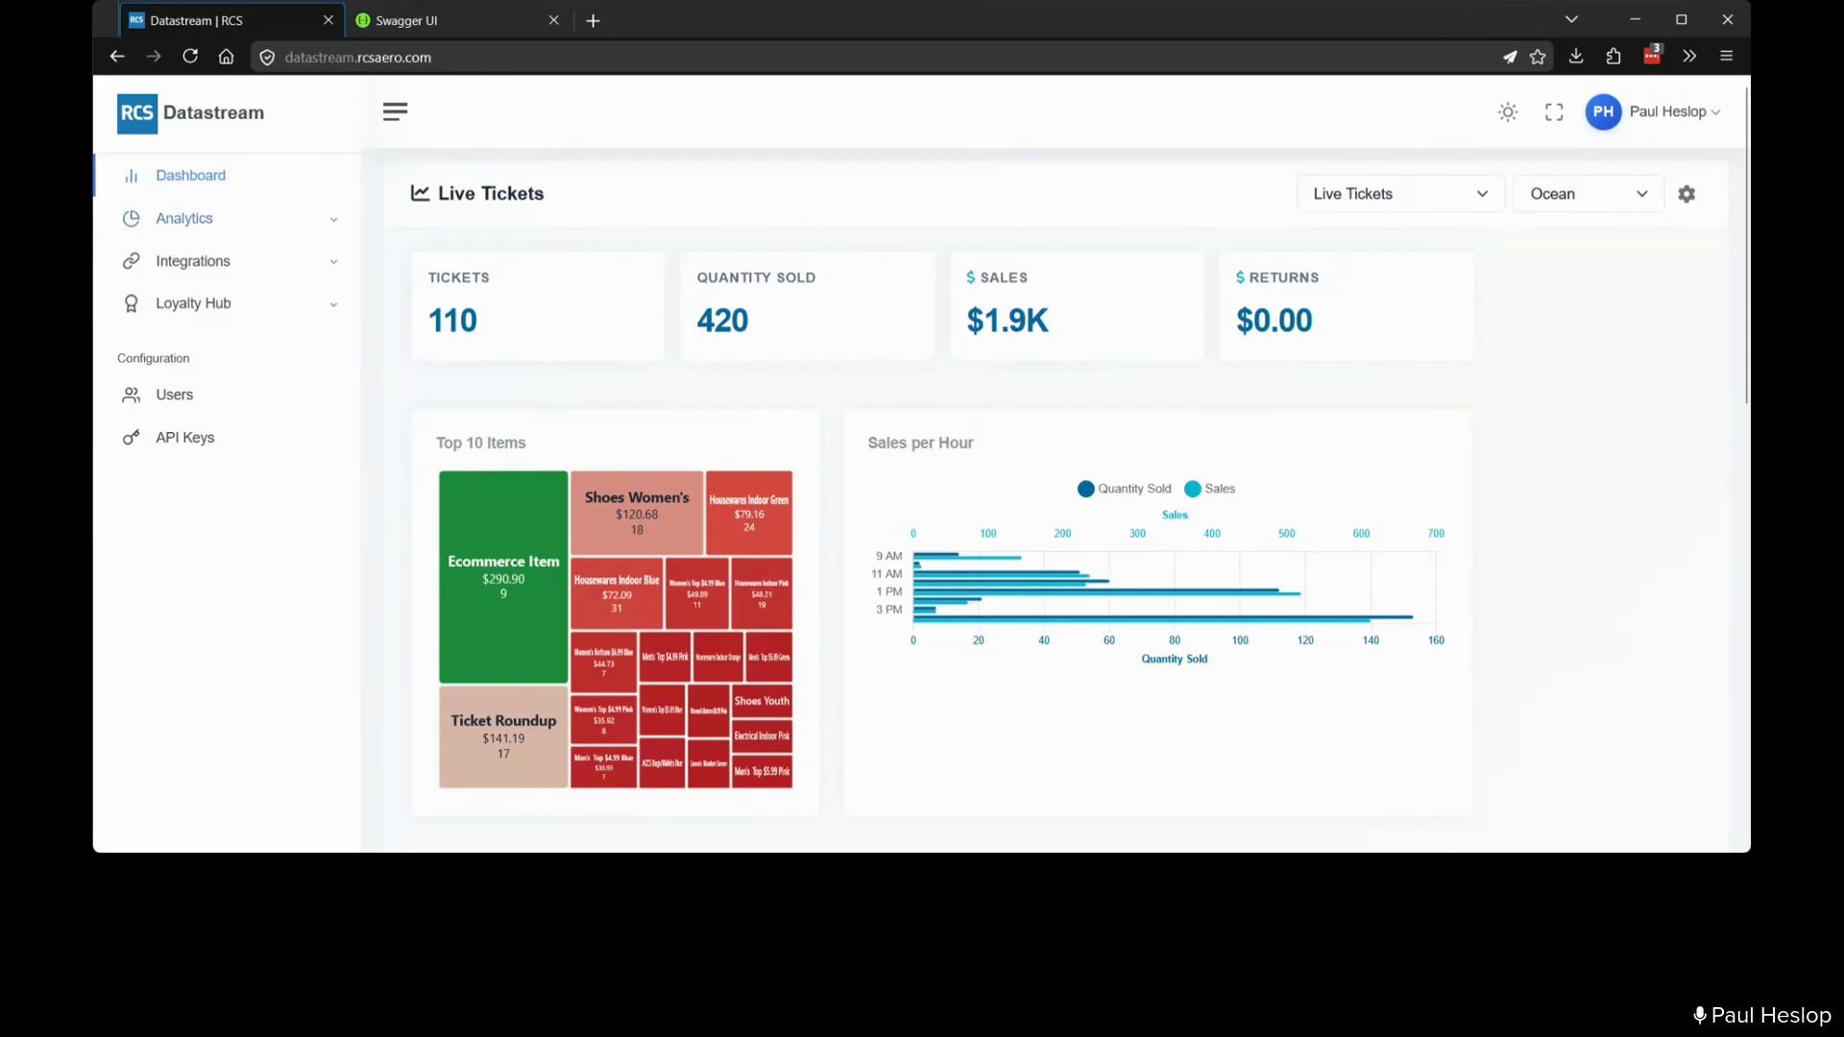
click(1392, 193)
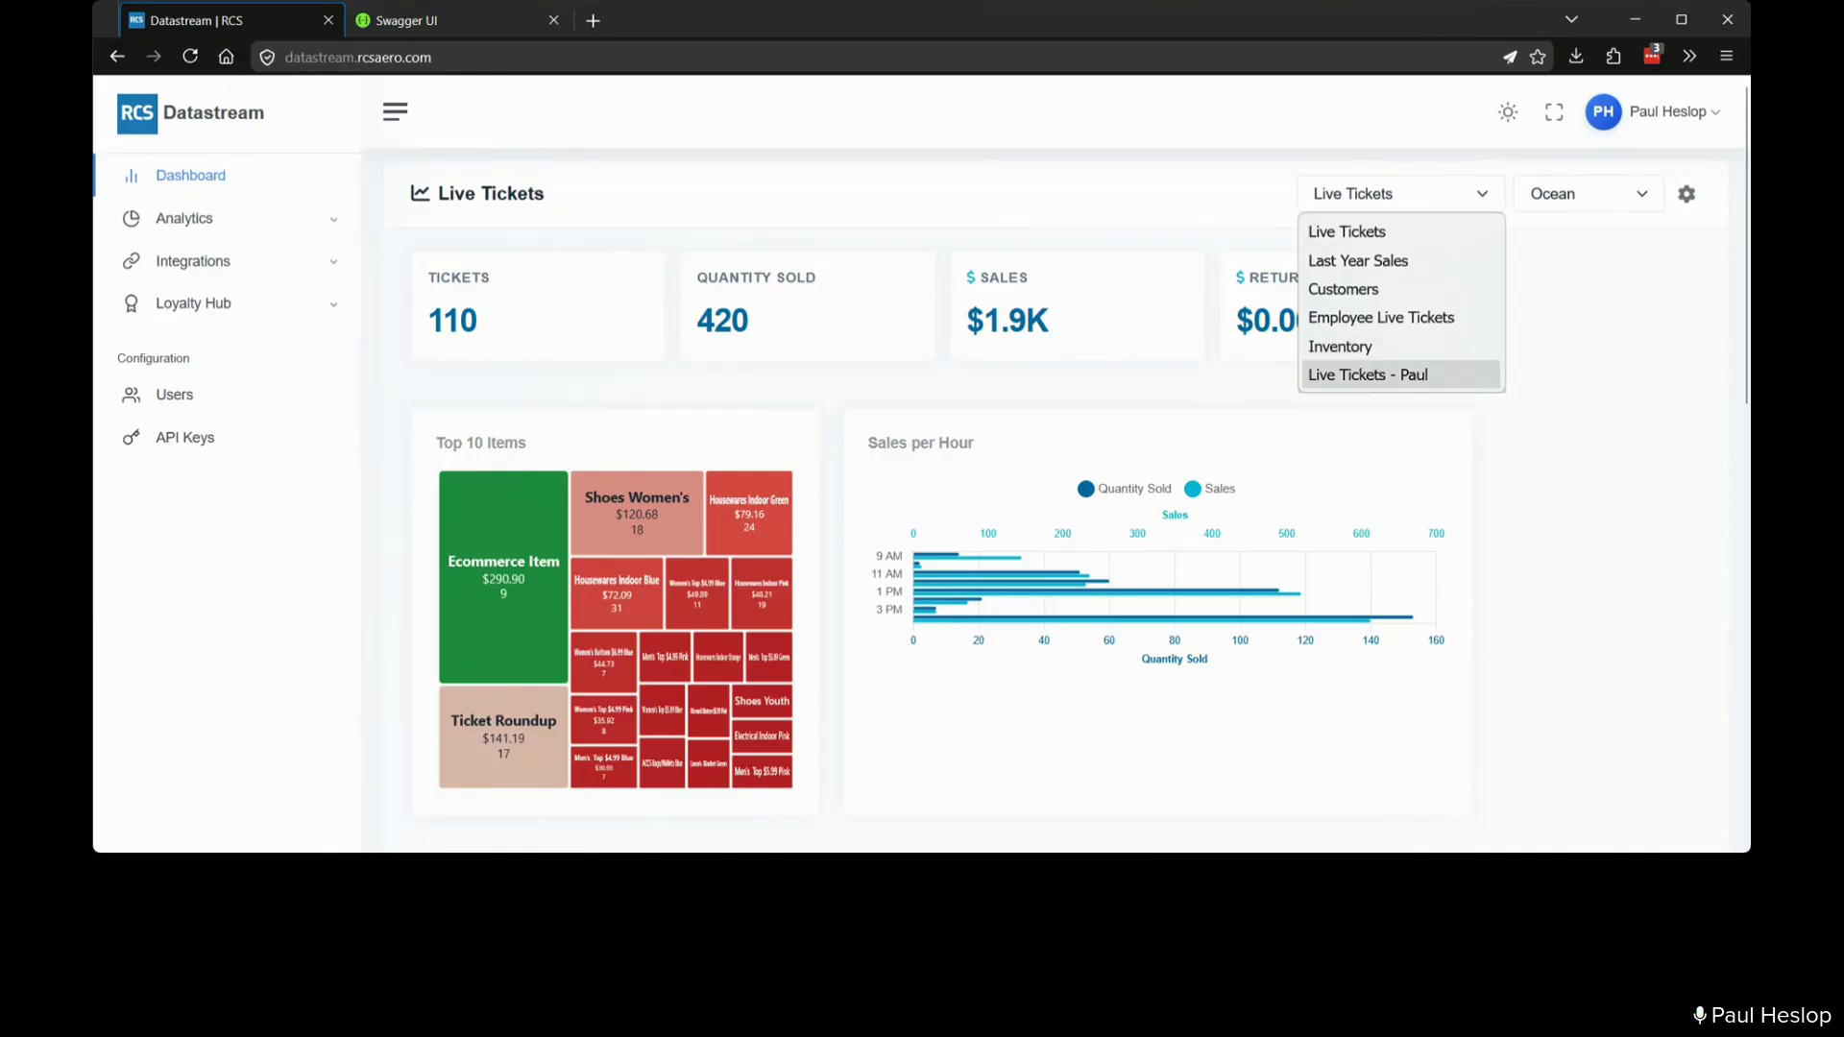
key(Return)
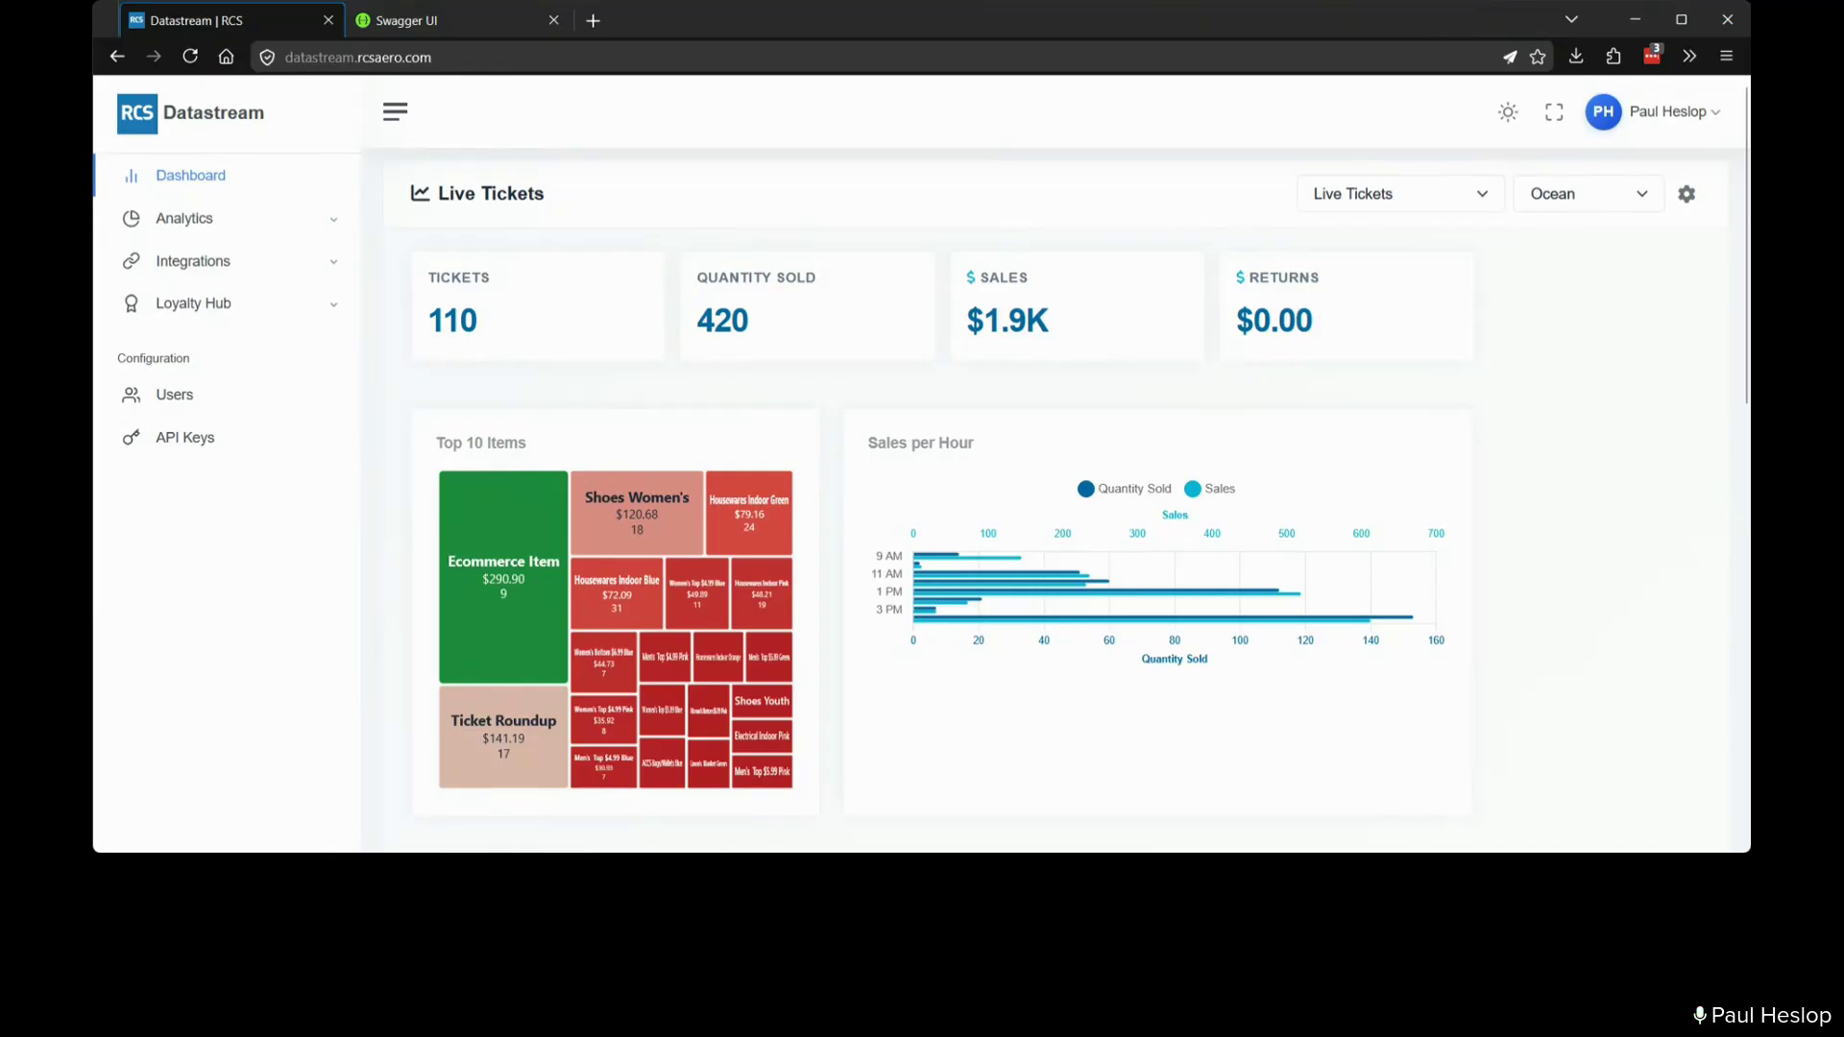
click(1400, 194)
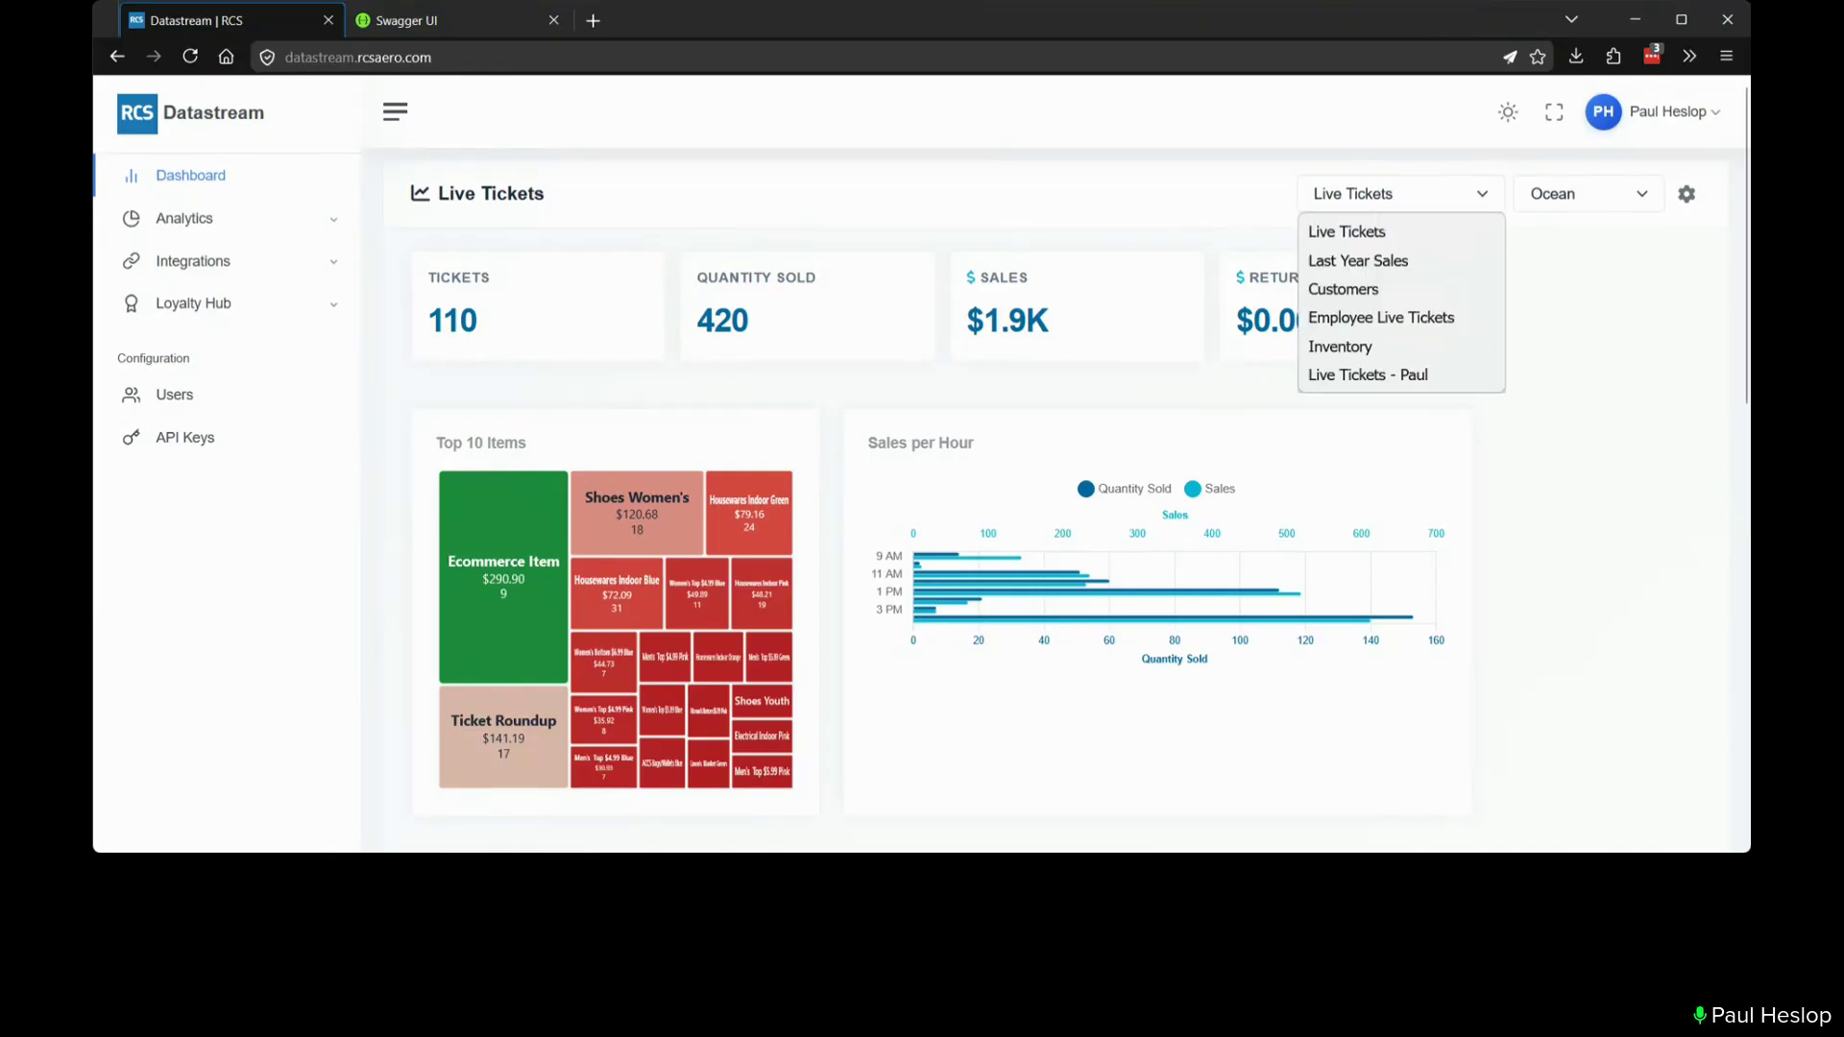
key(Return)
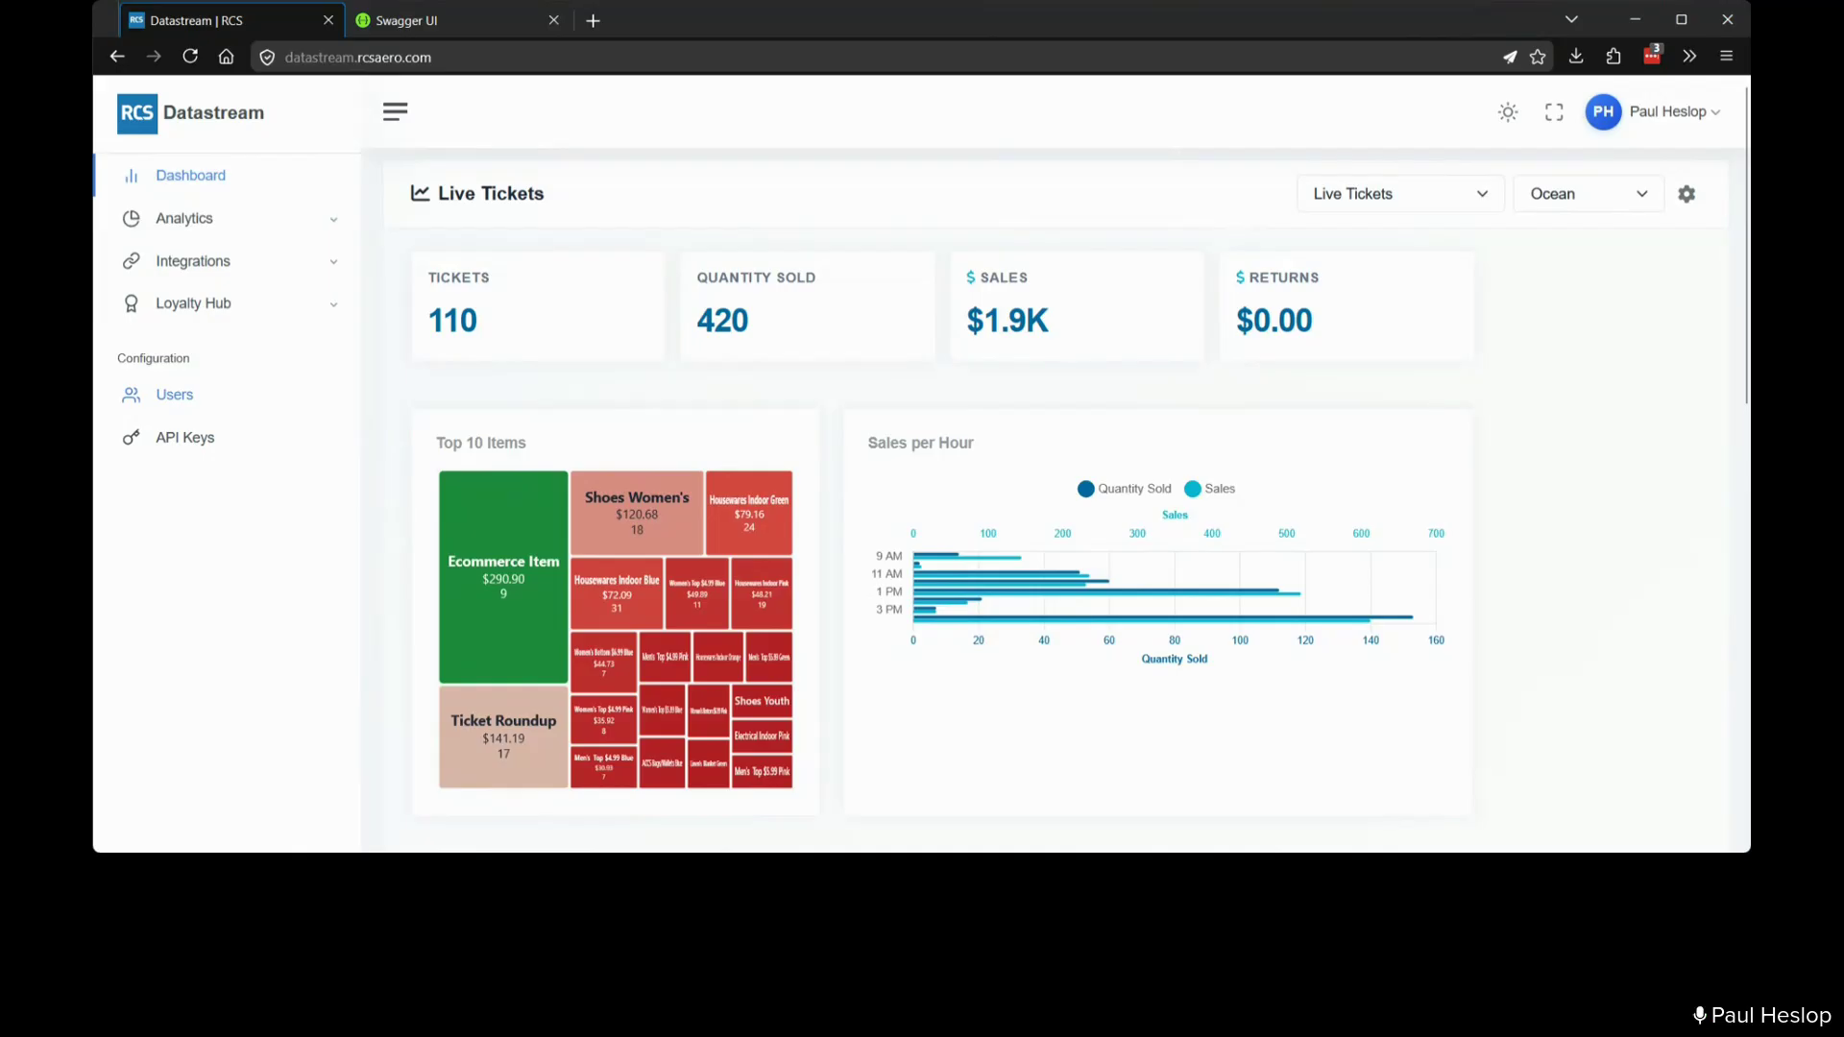
- Open the Users list of 12 users and close the Add User form without saving
click(174, 395)
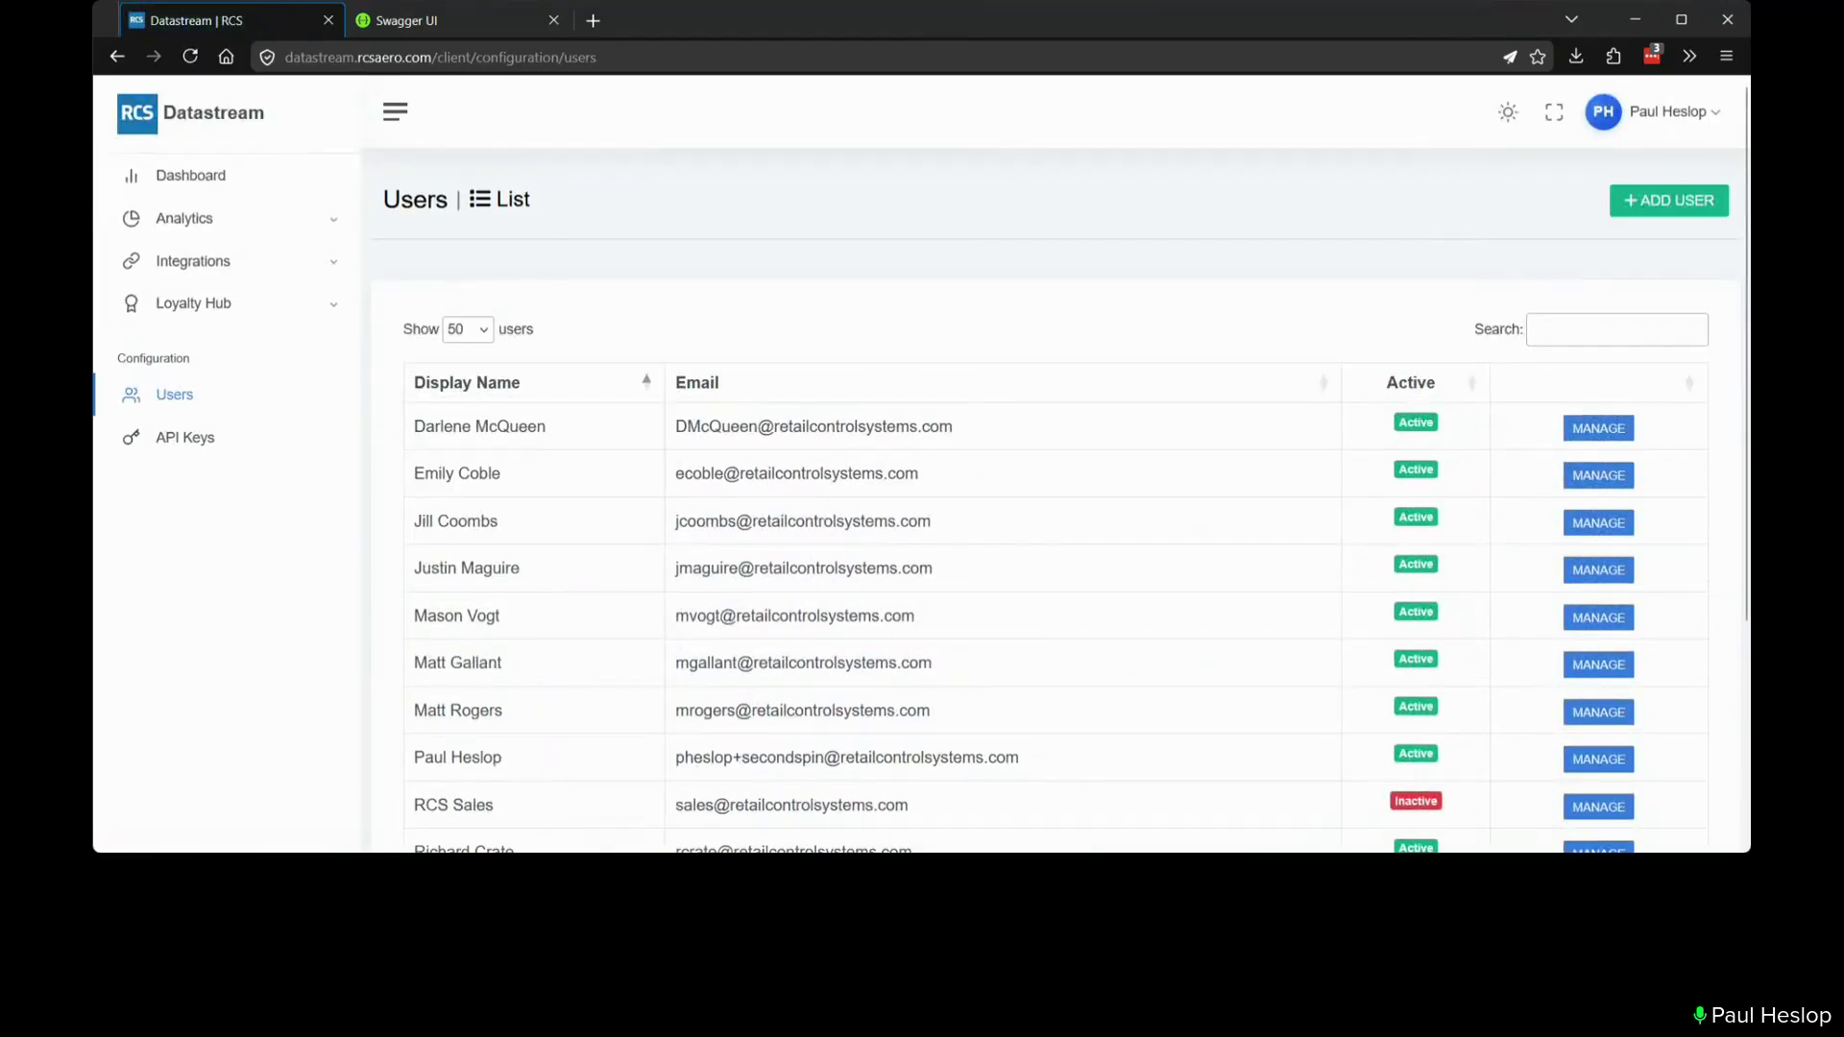
click(1669, 200)
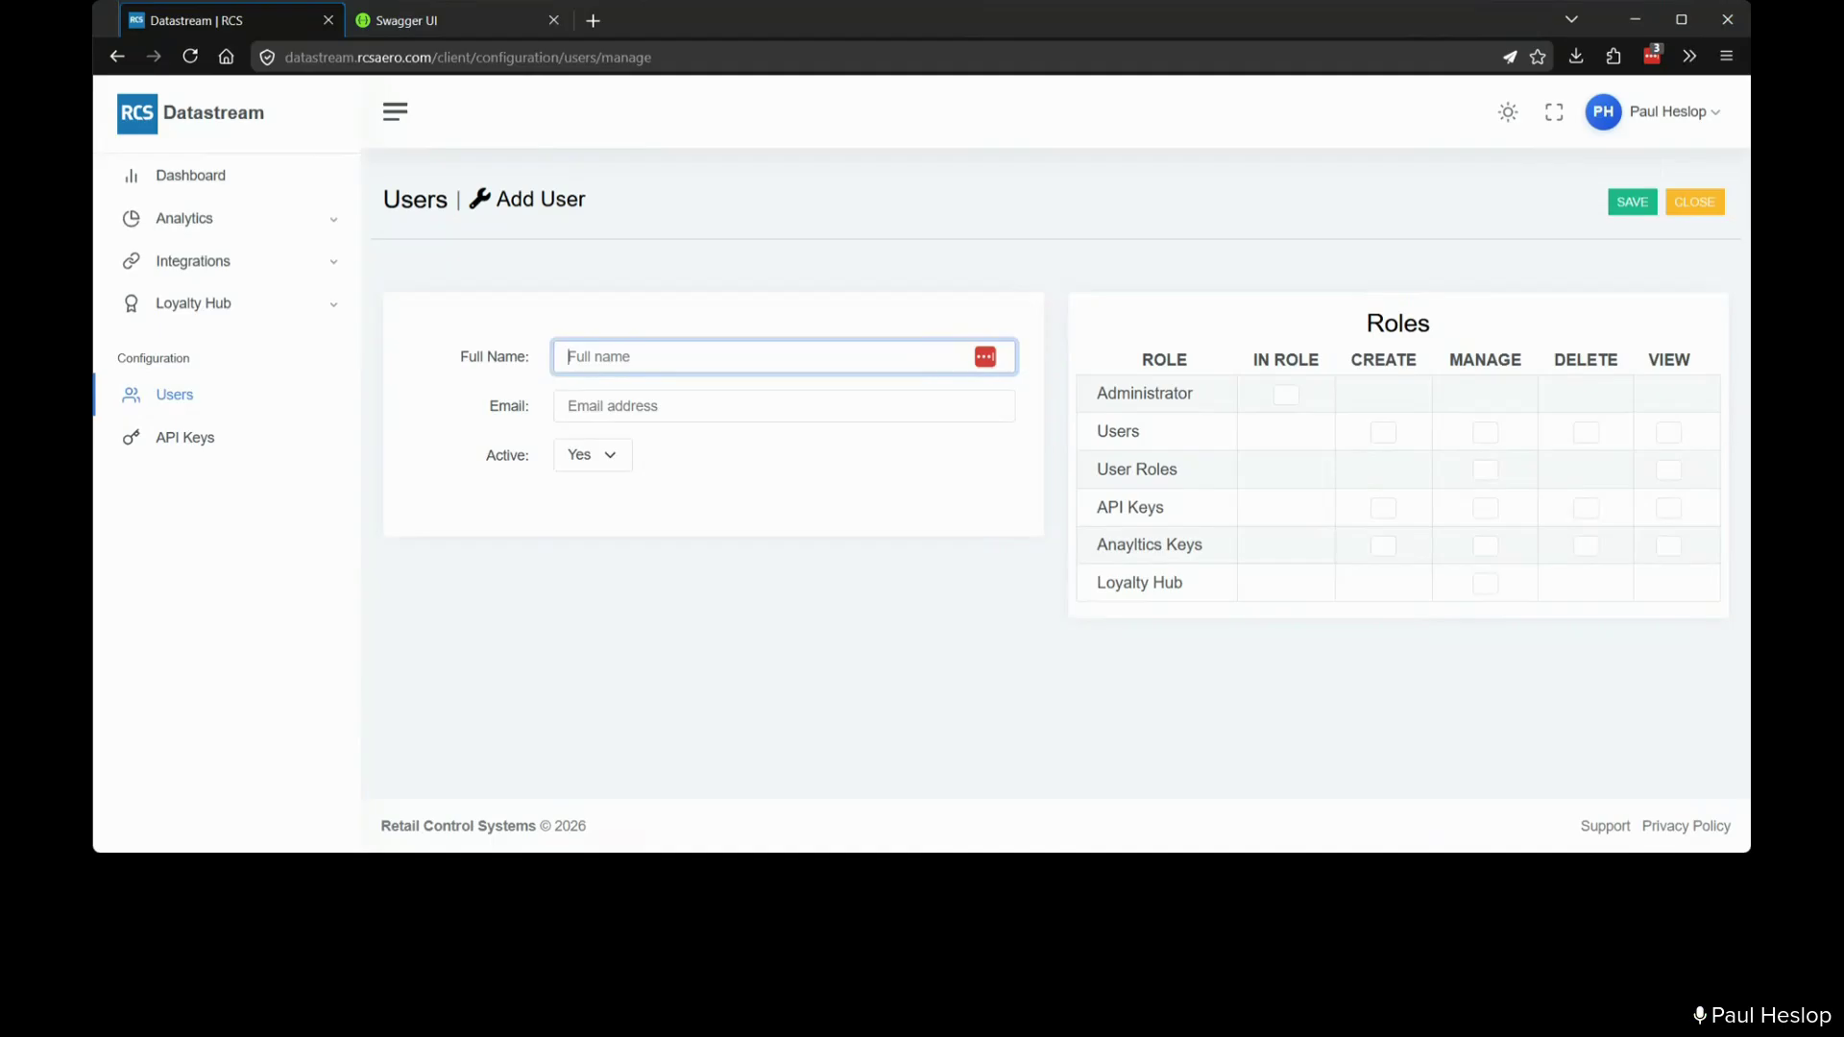
click(1695, 201)
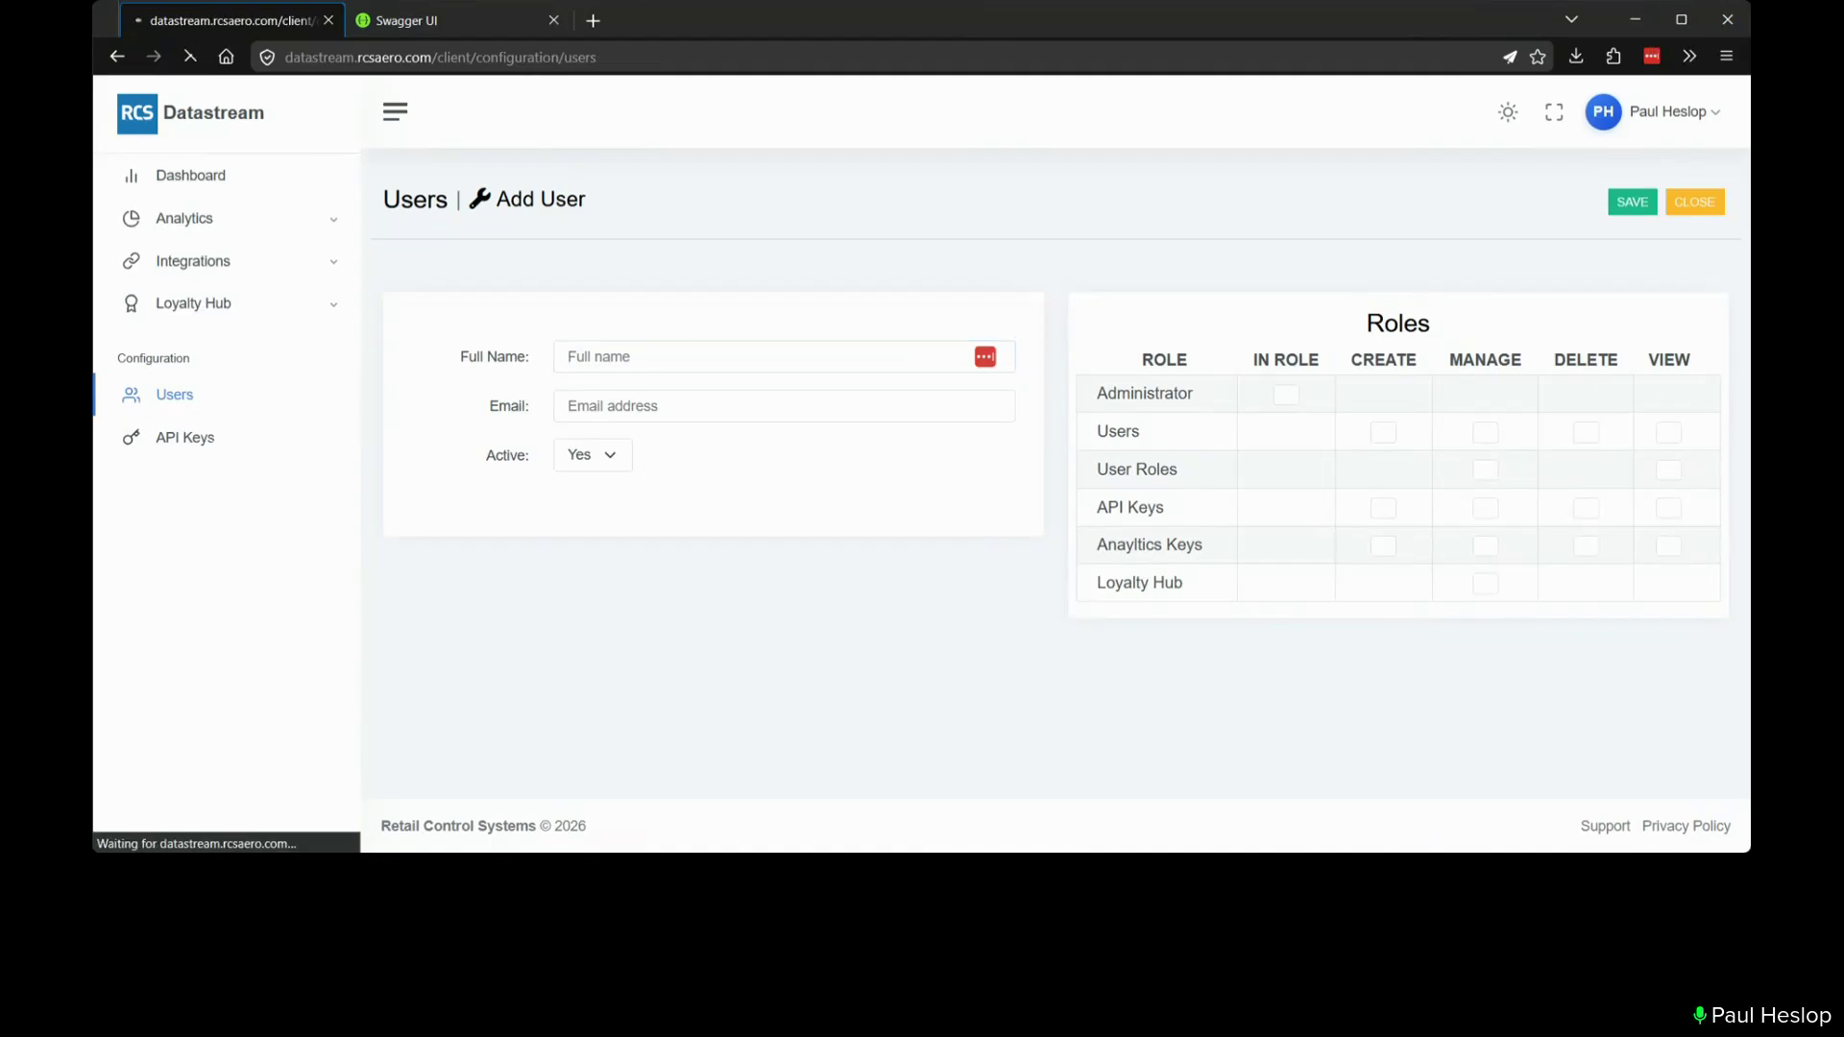
scroll(1056, 481, down, 4)
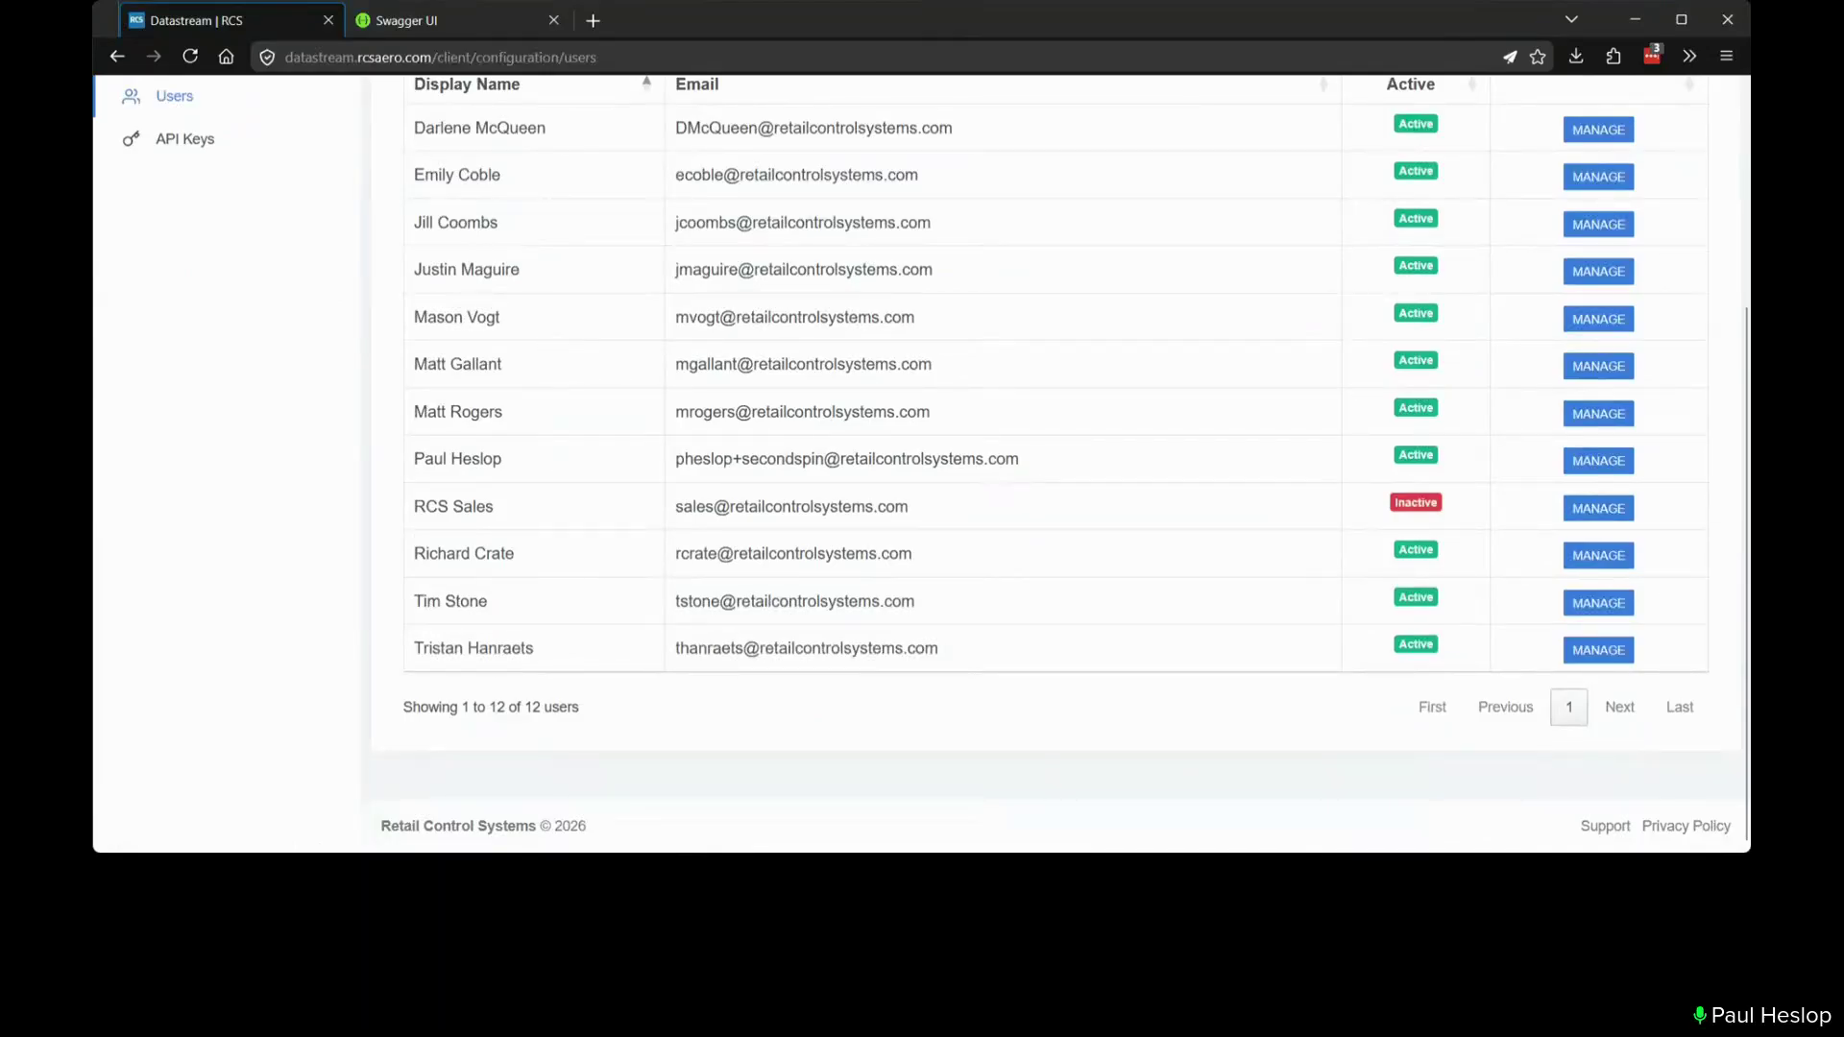
click(1632, 470)
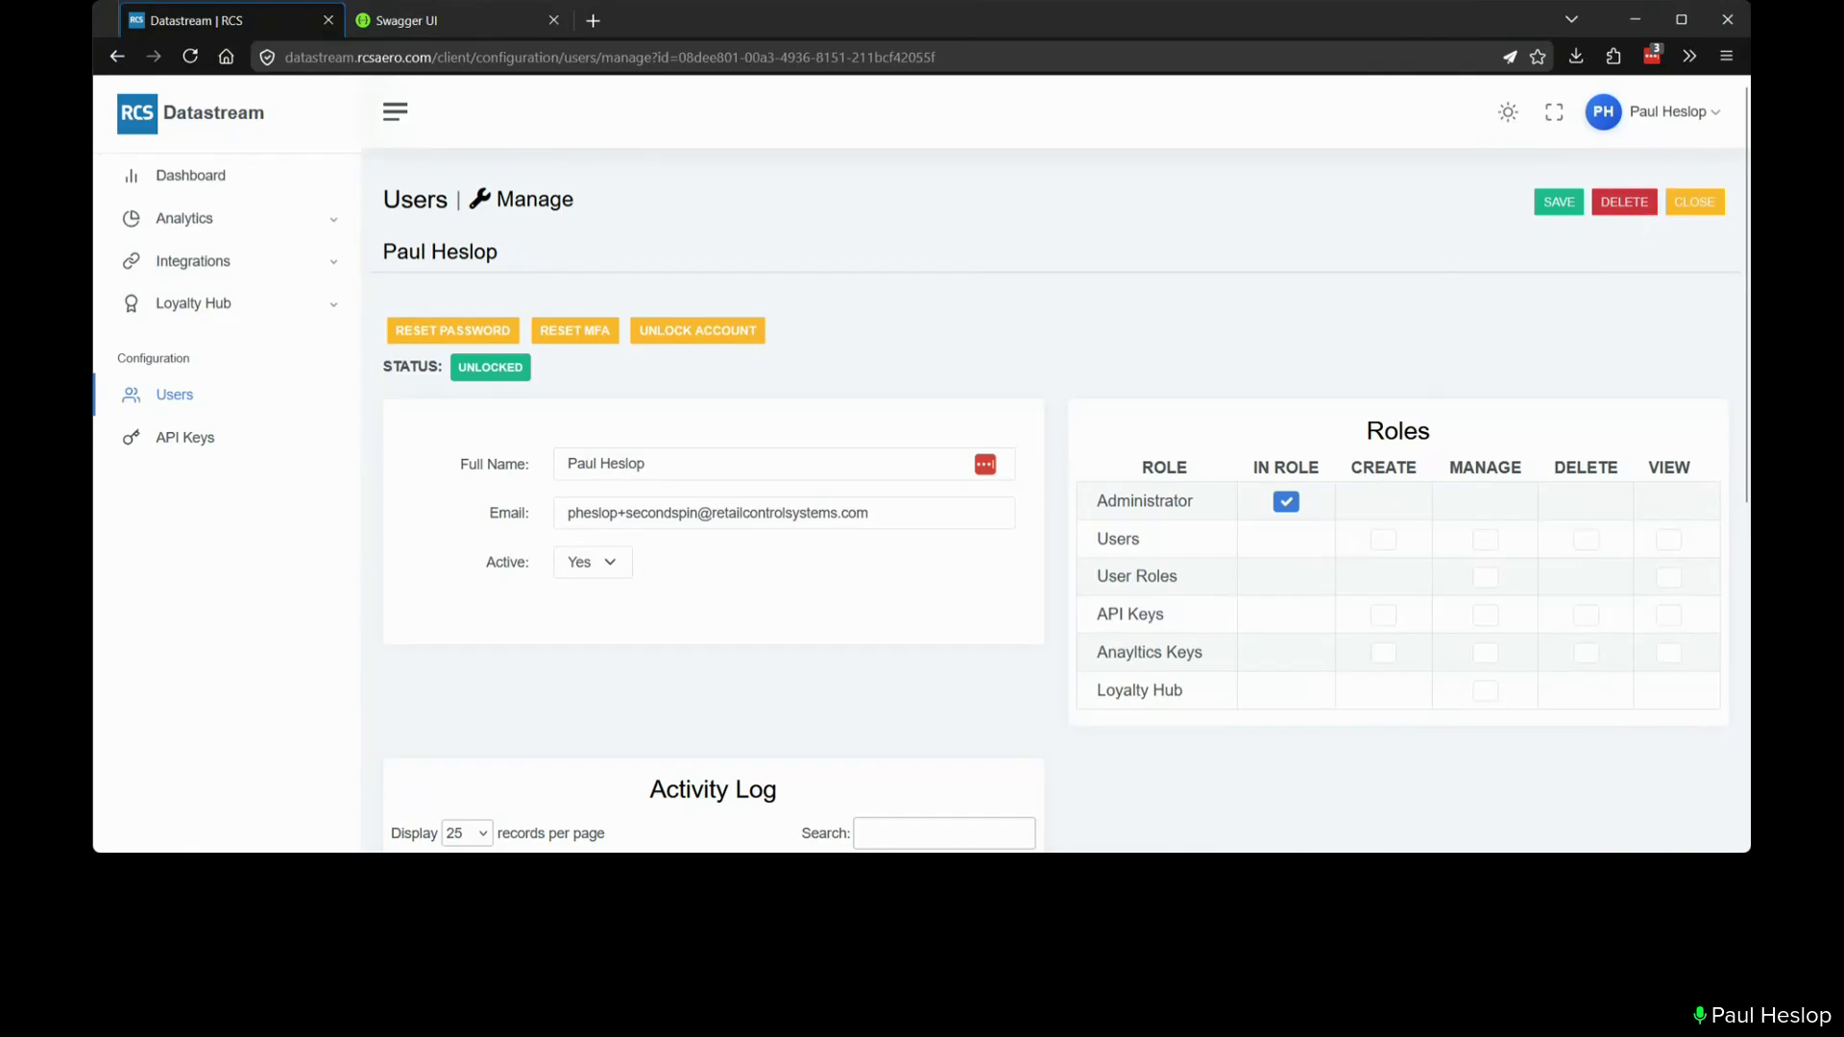
scroll(922, 461, down, 6)
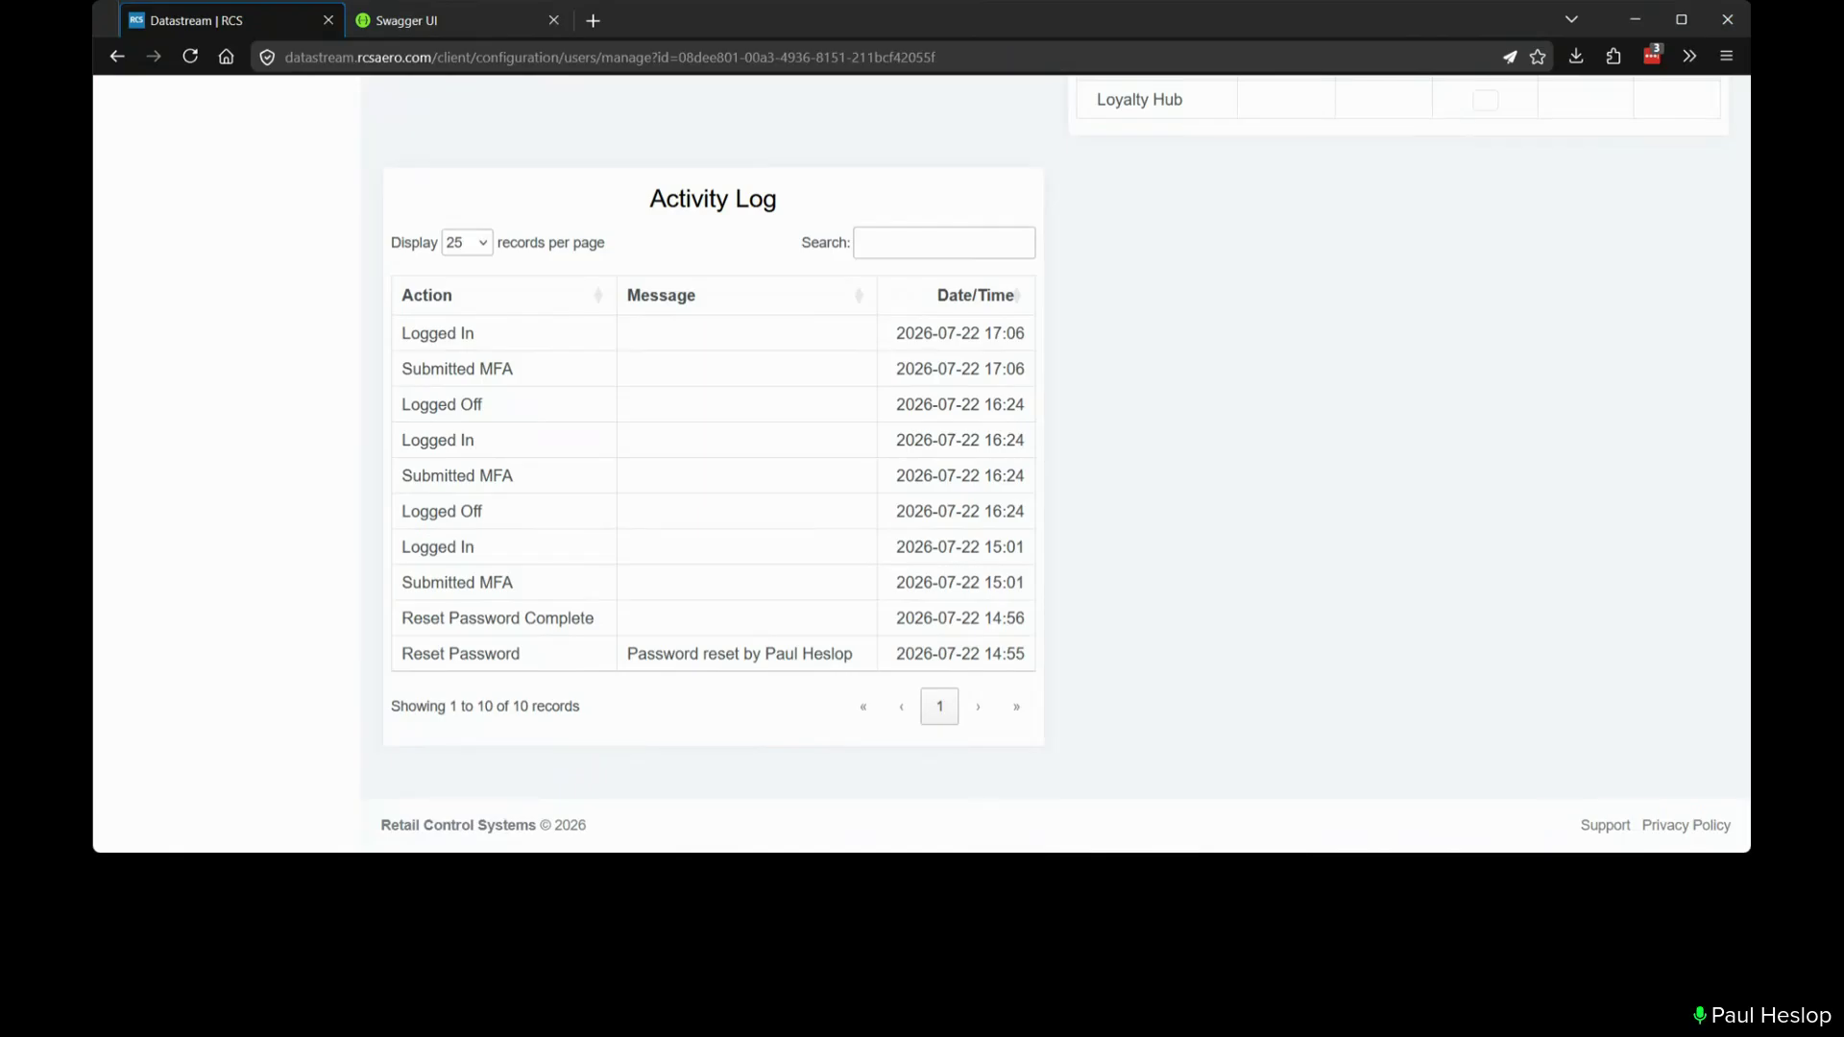
scroll(1057, 461, up, 6)
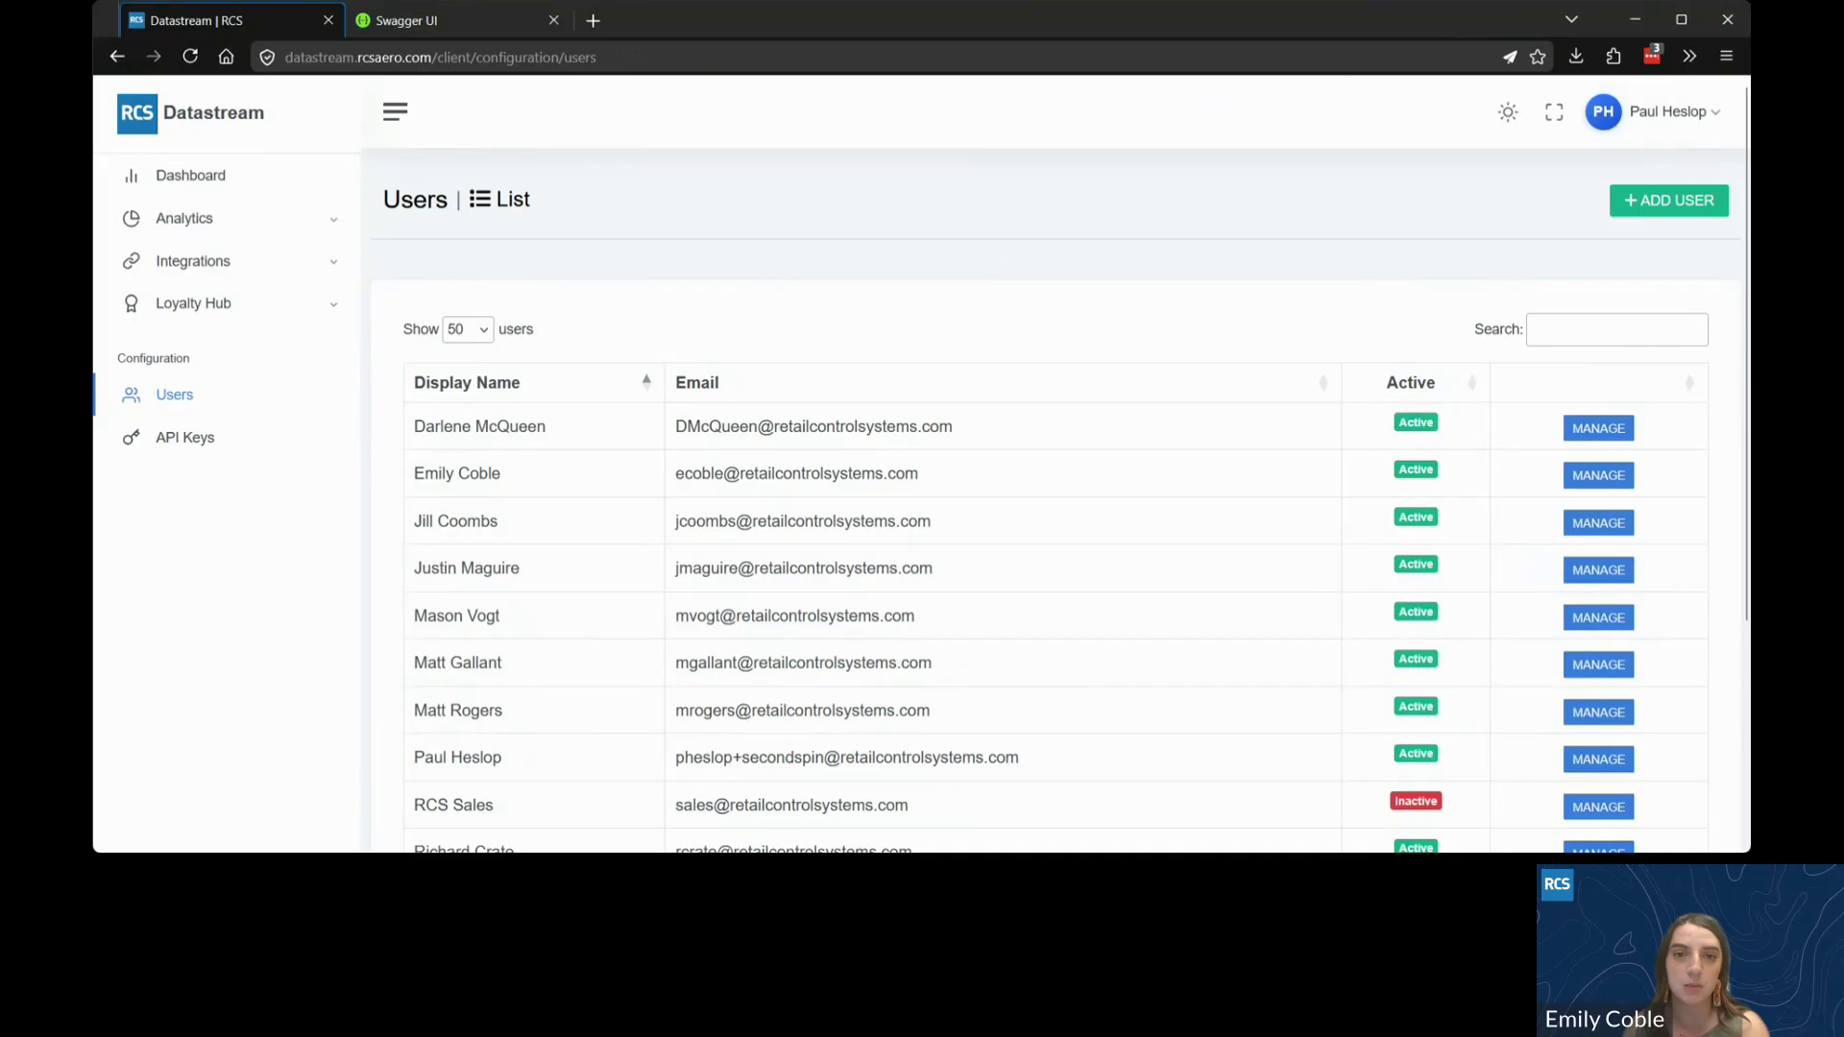
- Go back to the Live Tickets dashboard with 110 tickets and $1.9K sales
click(190, 175)
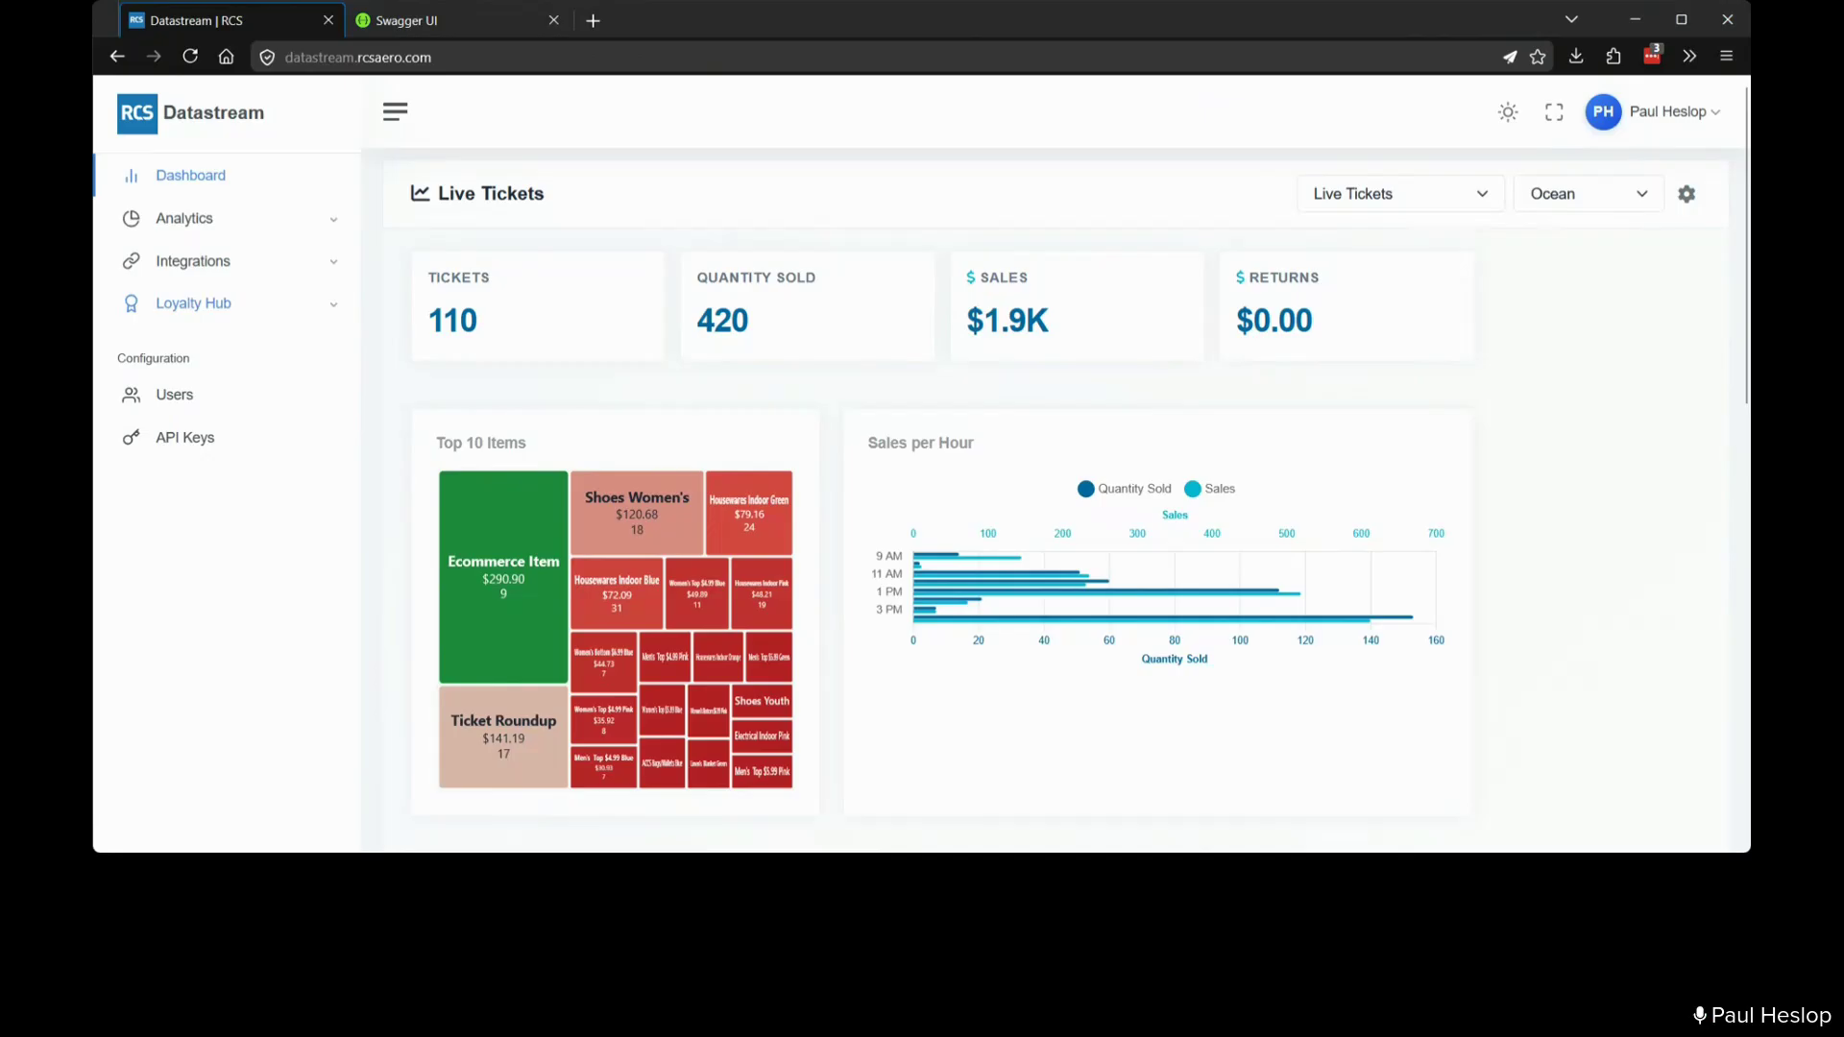
- Open the Loyalty Hub dashboard and expand its Gift Card Lookup, Loyalty Points Lookup and Loyalty Signup configuration pages
click(193, 303)
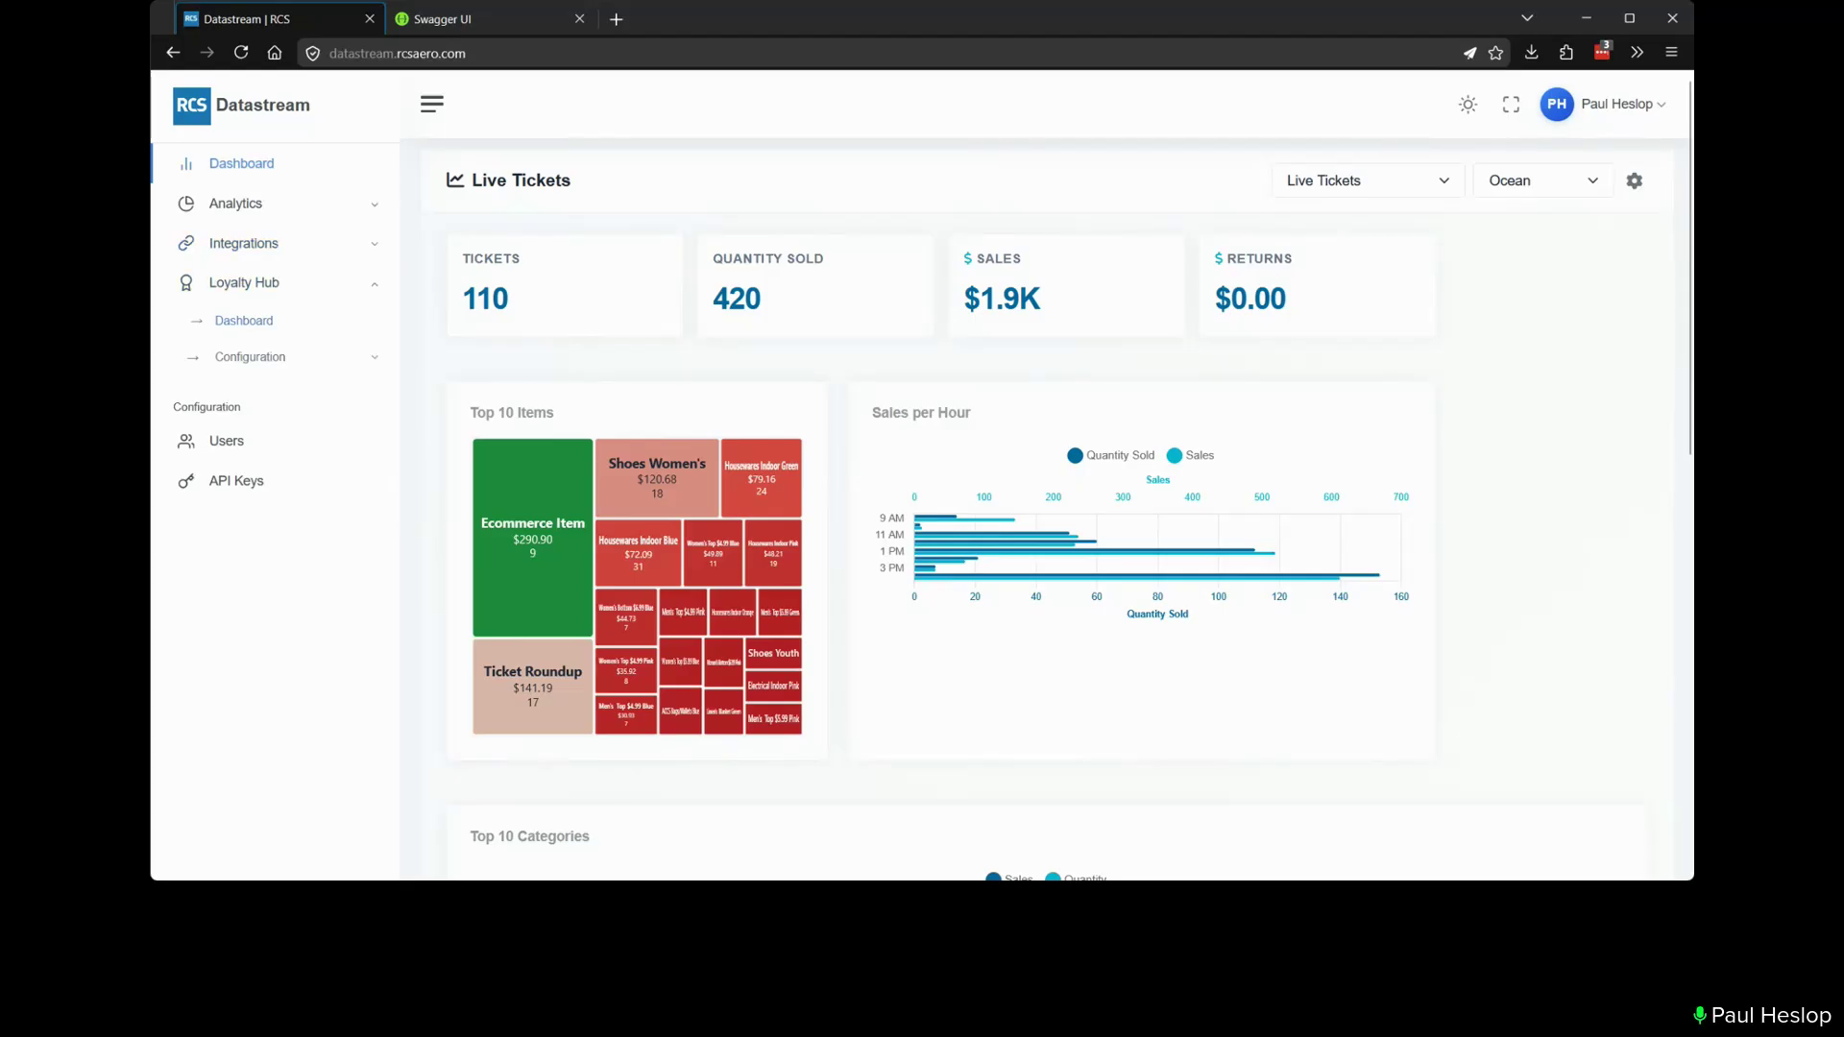
click(250, 356)
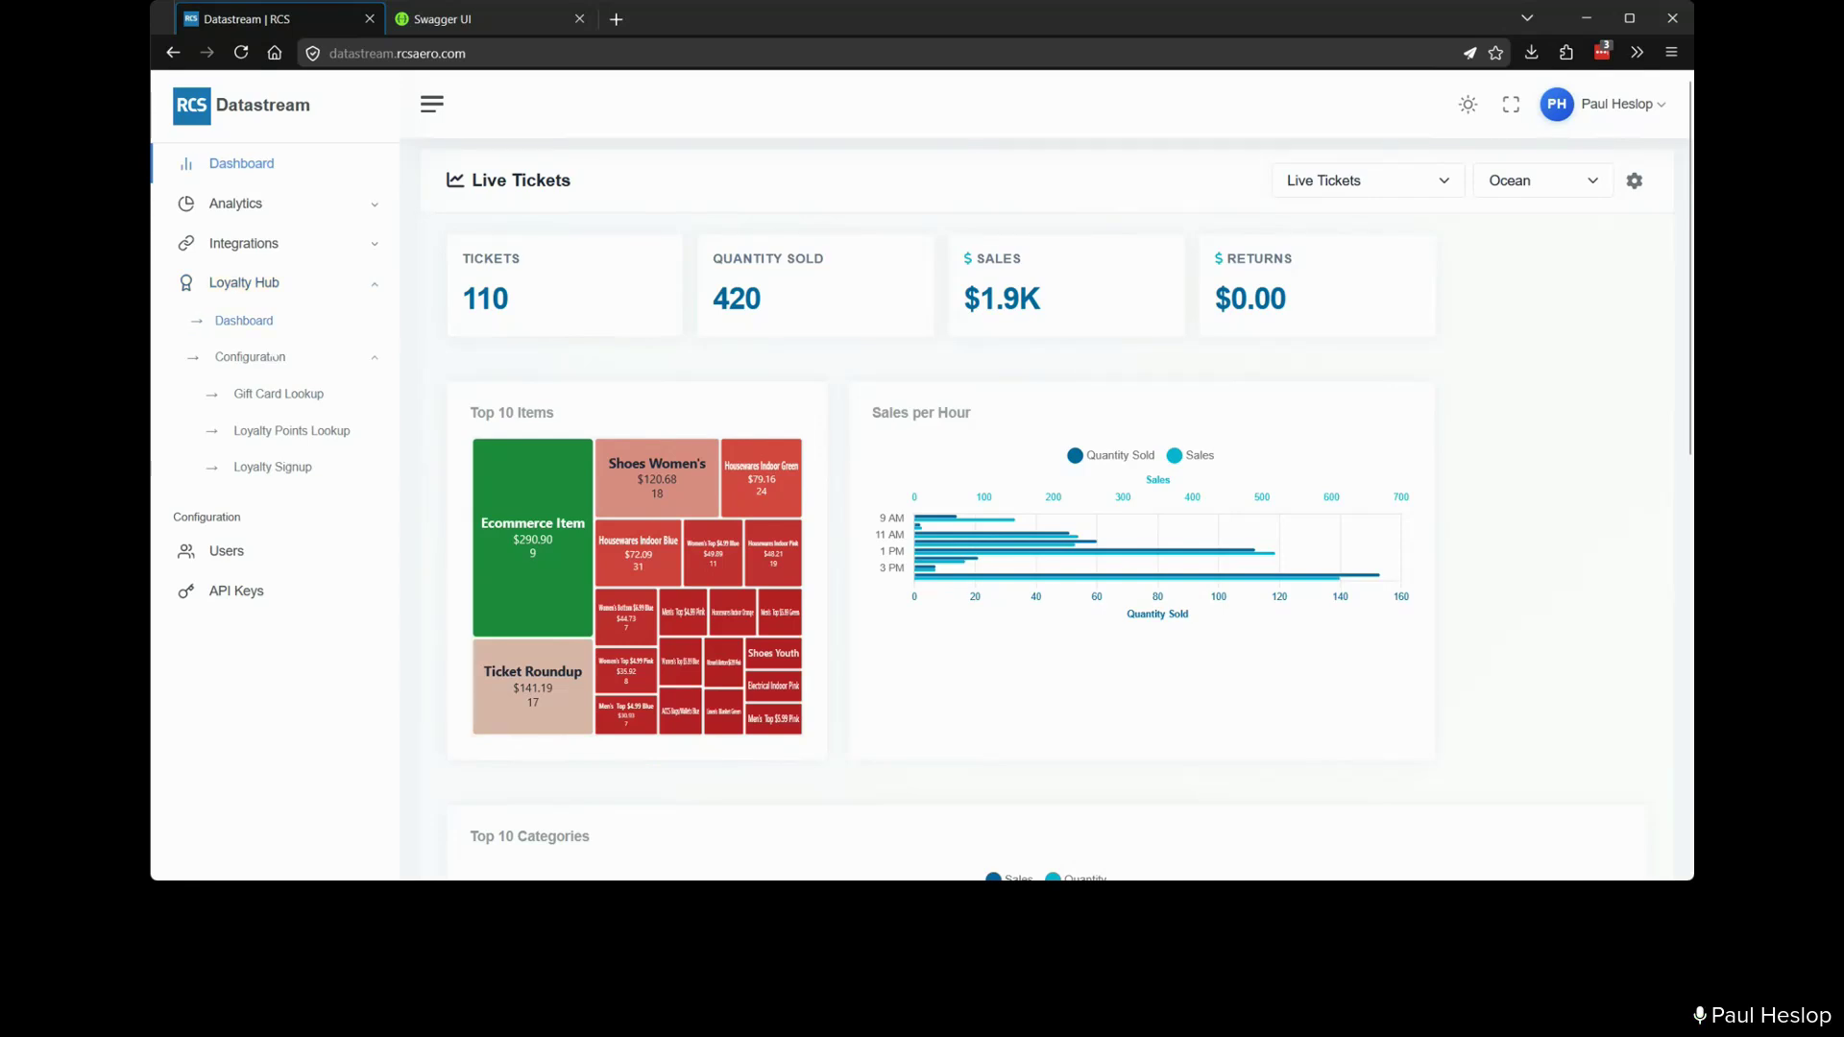
click(244, 320)
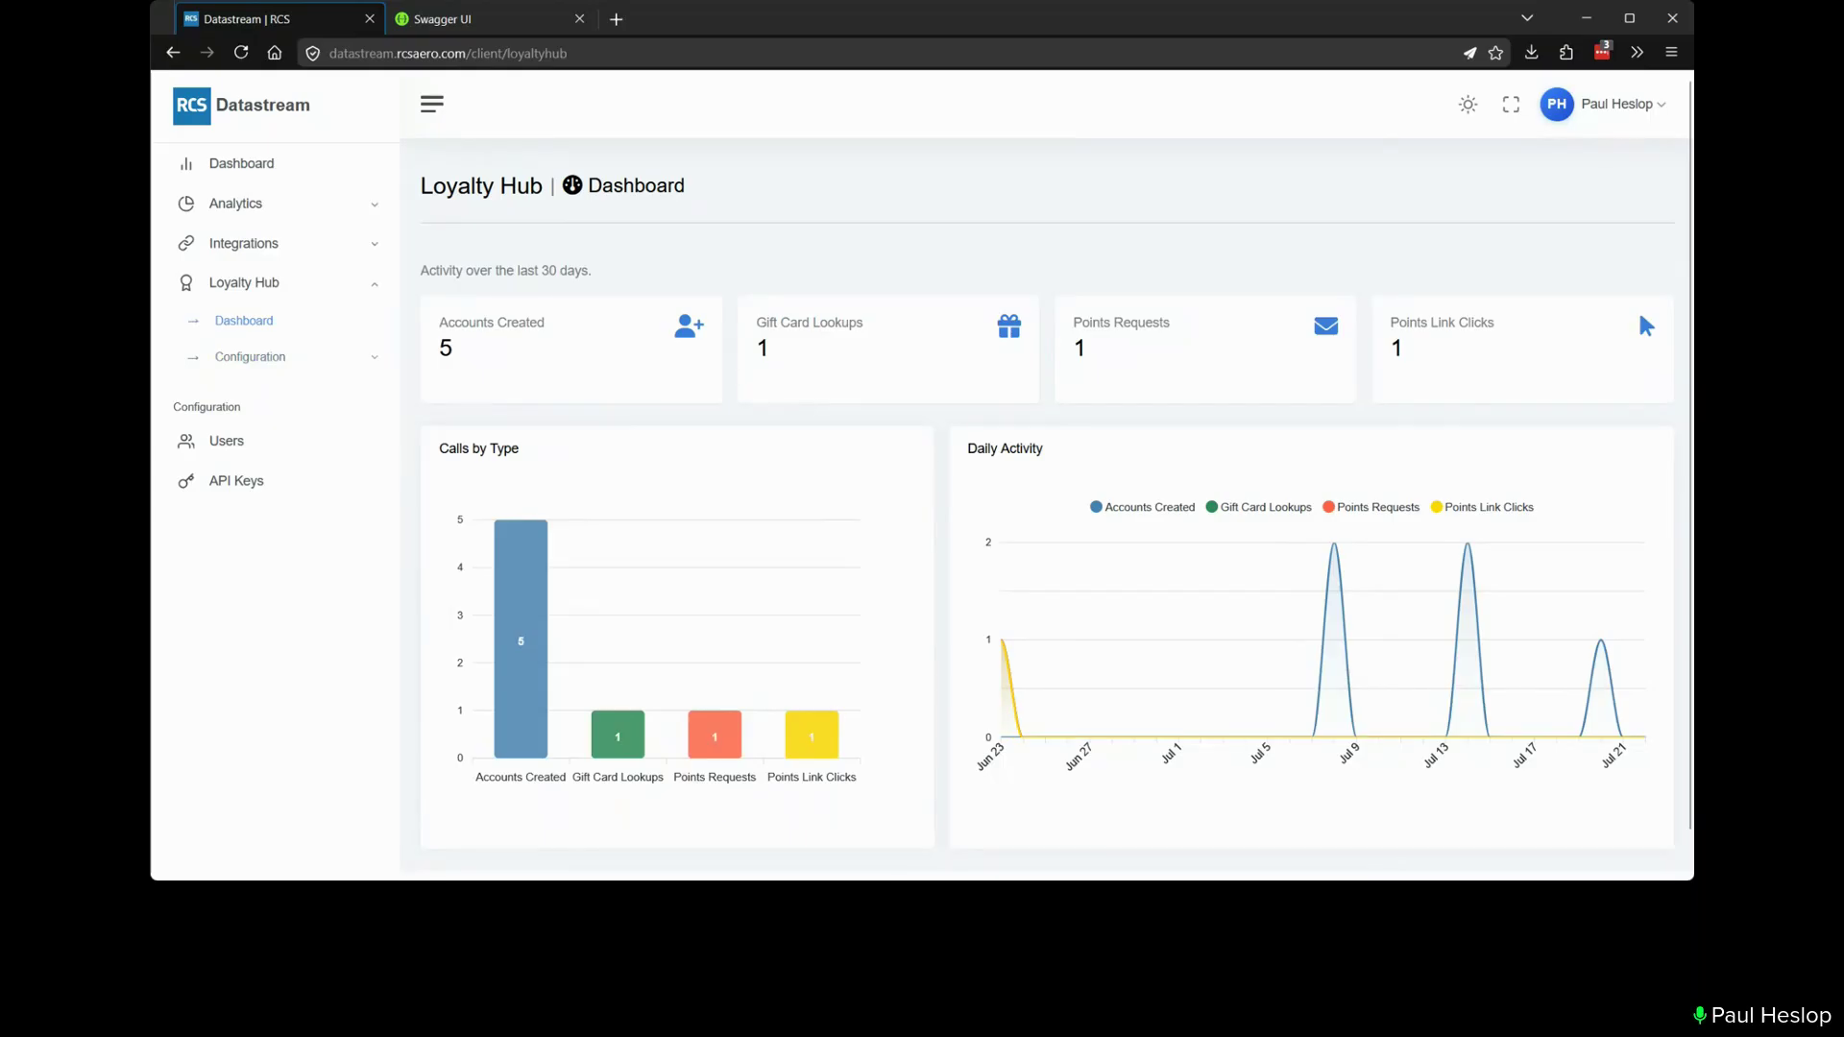
mouse_move(528, 606)
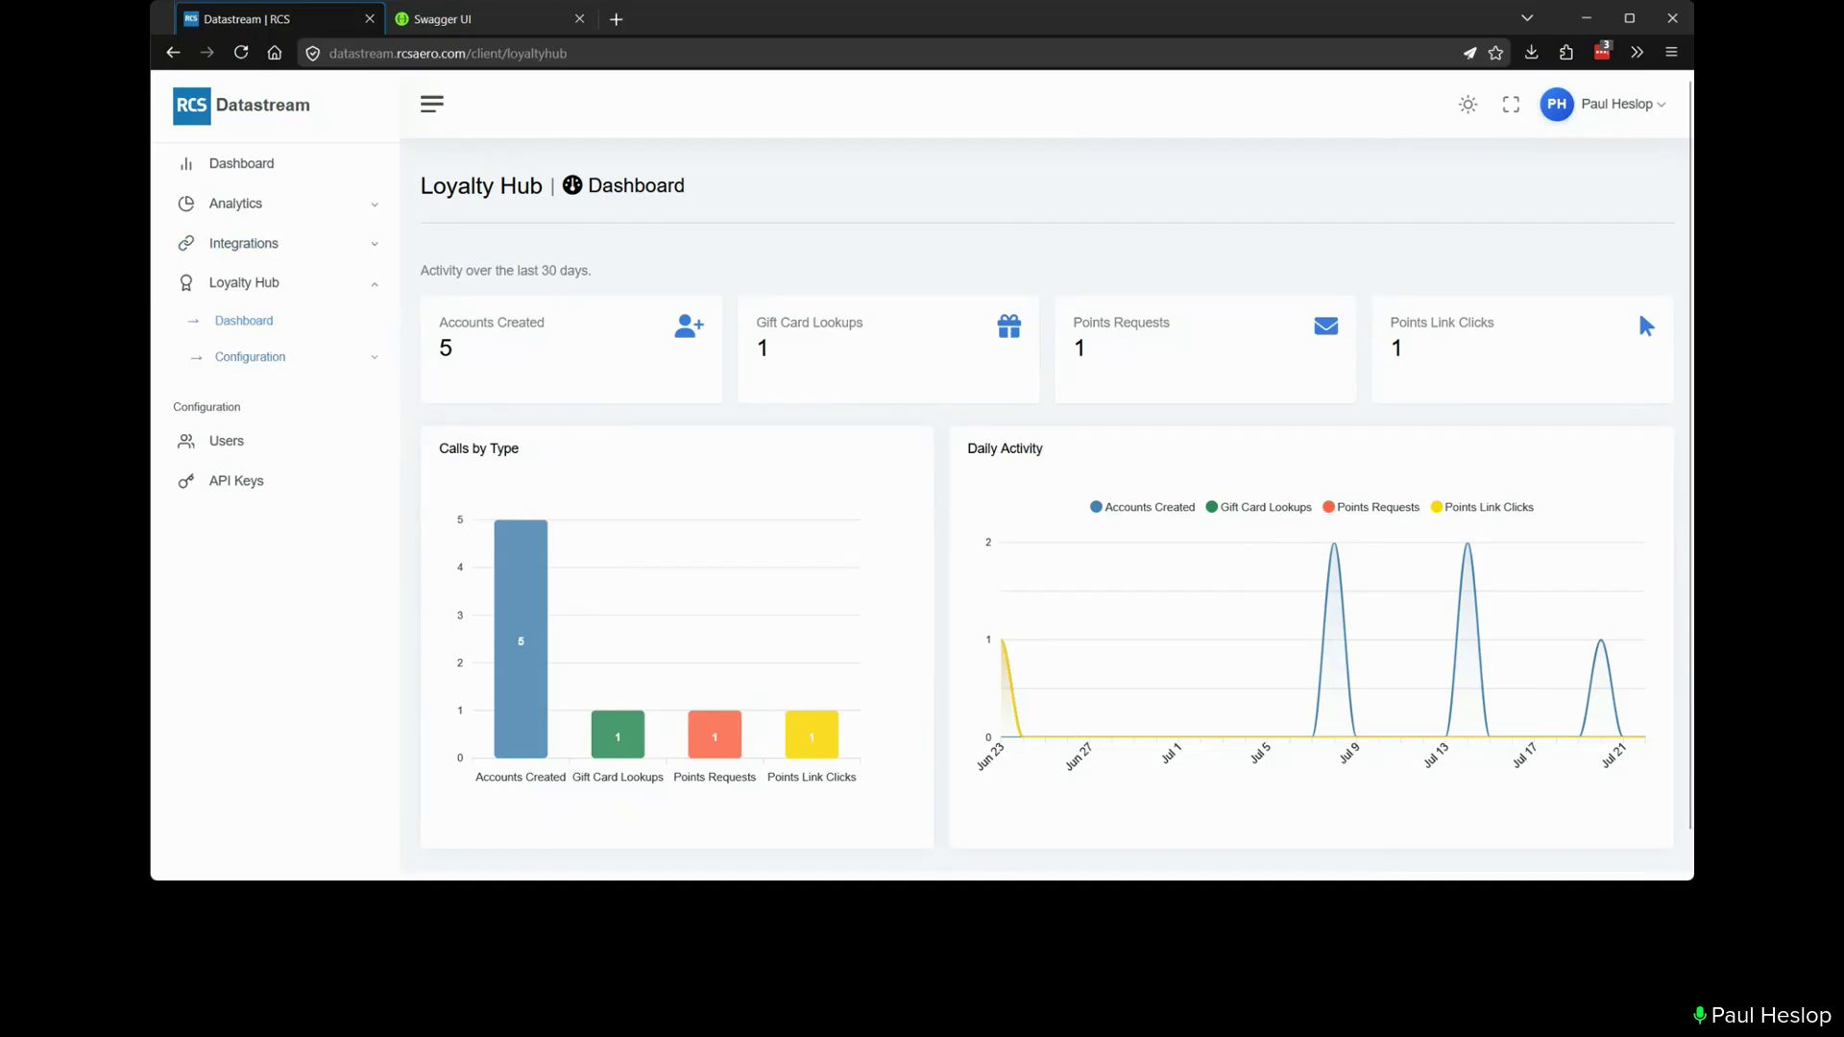
click(250, 357)
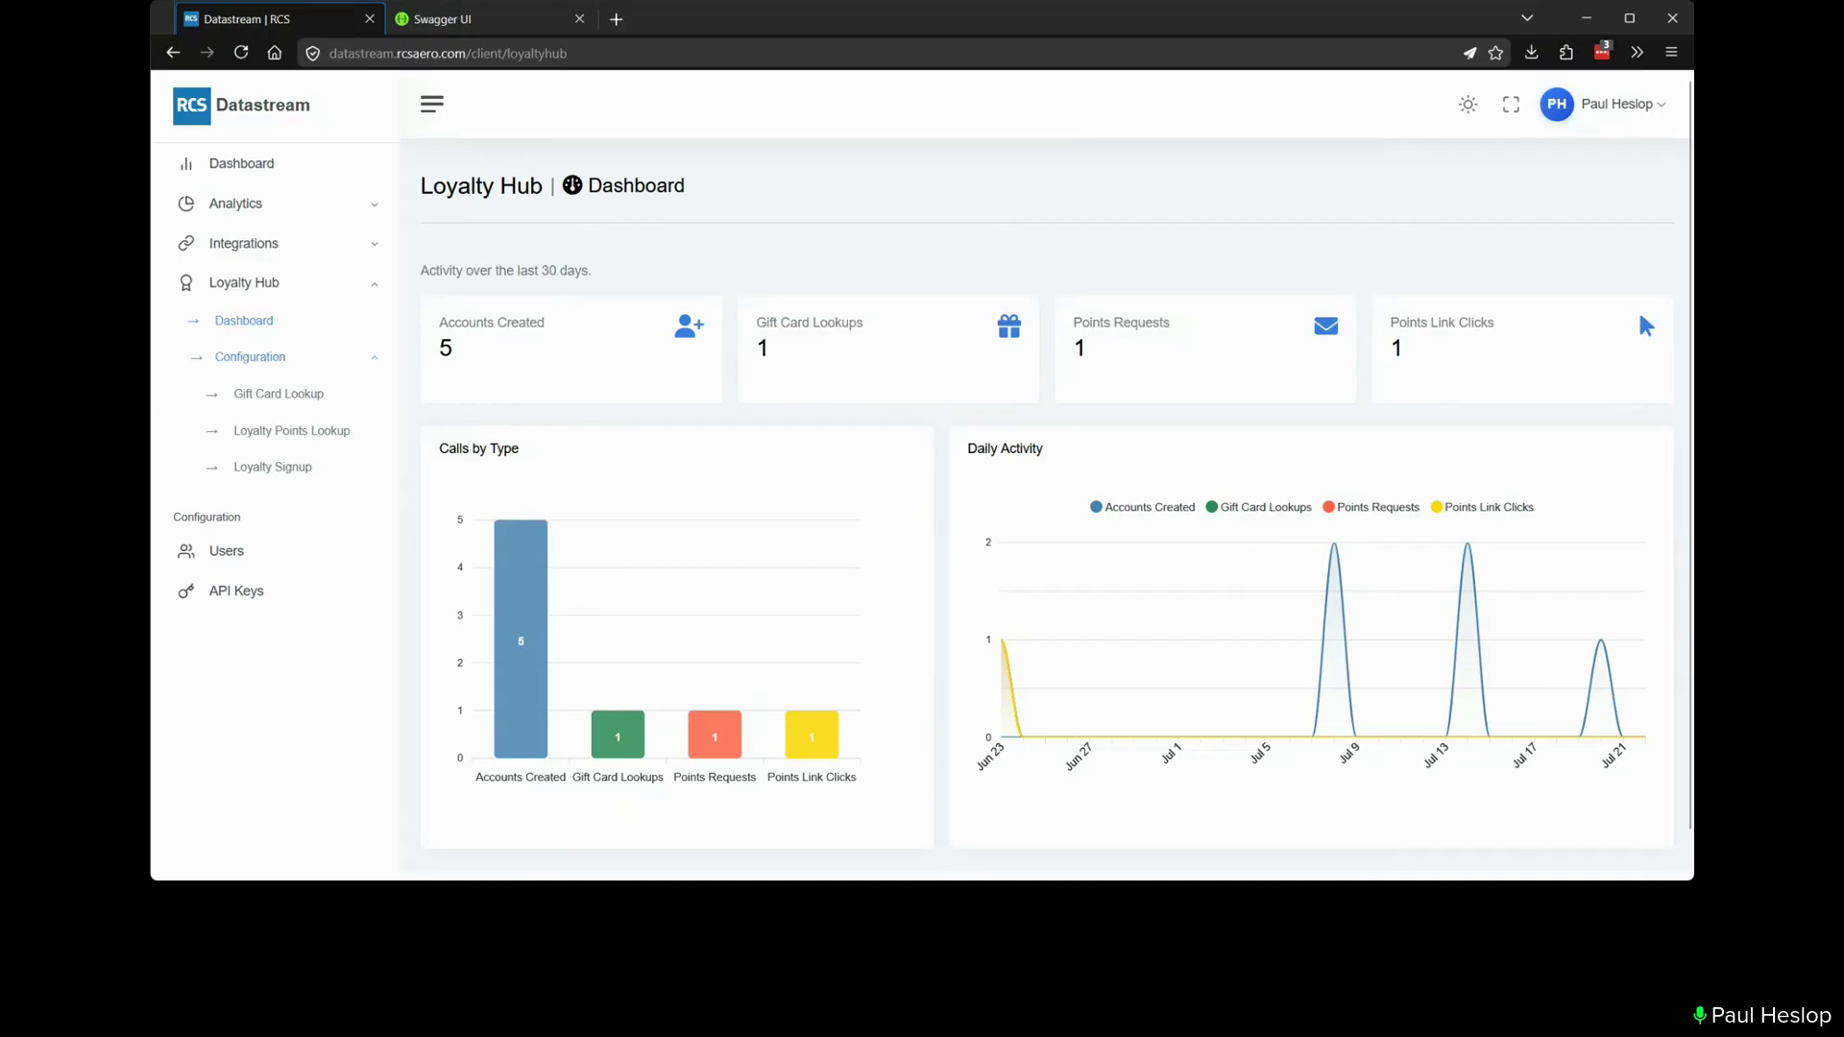
- Open Gift Card Lookup, copy its Gift Card URL, and load it in a new browser tab
click(278, 394)
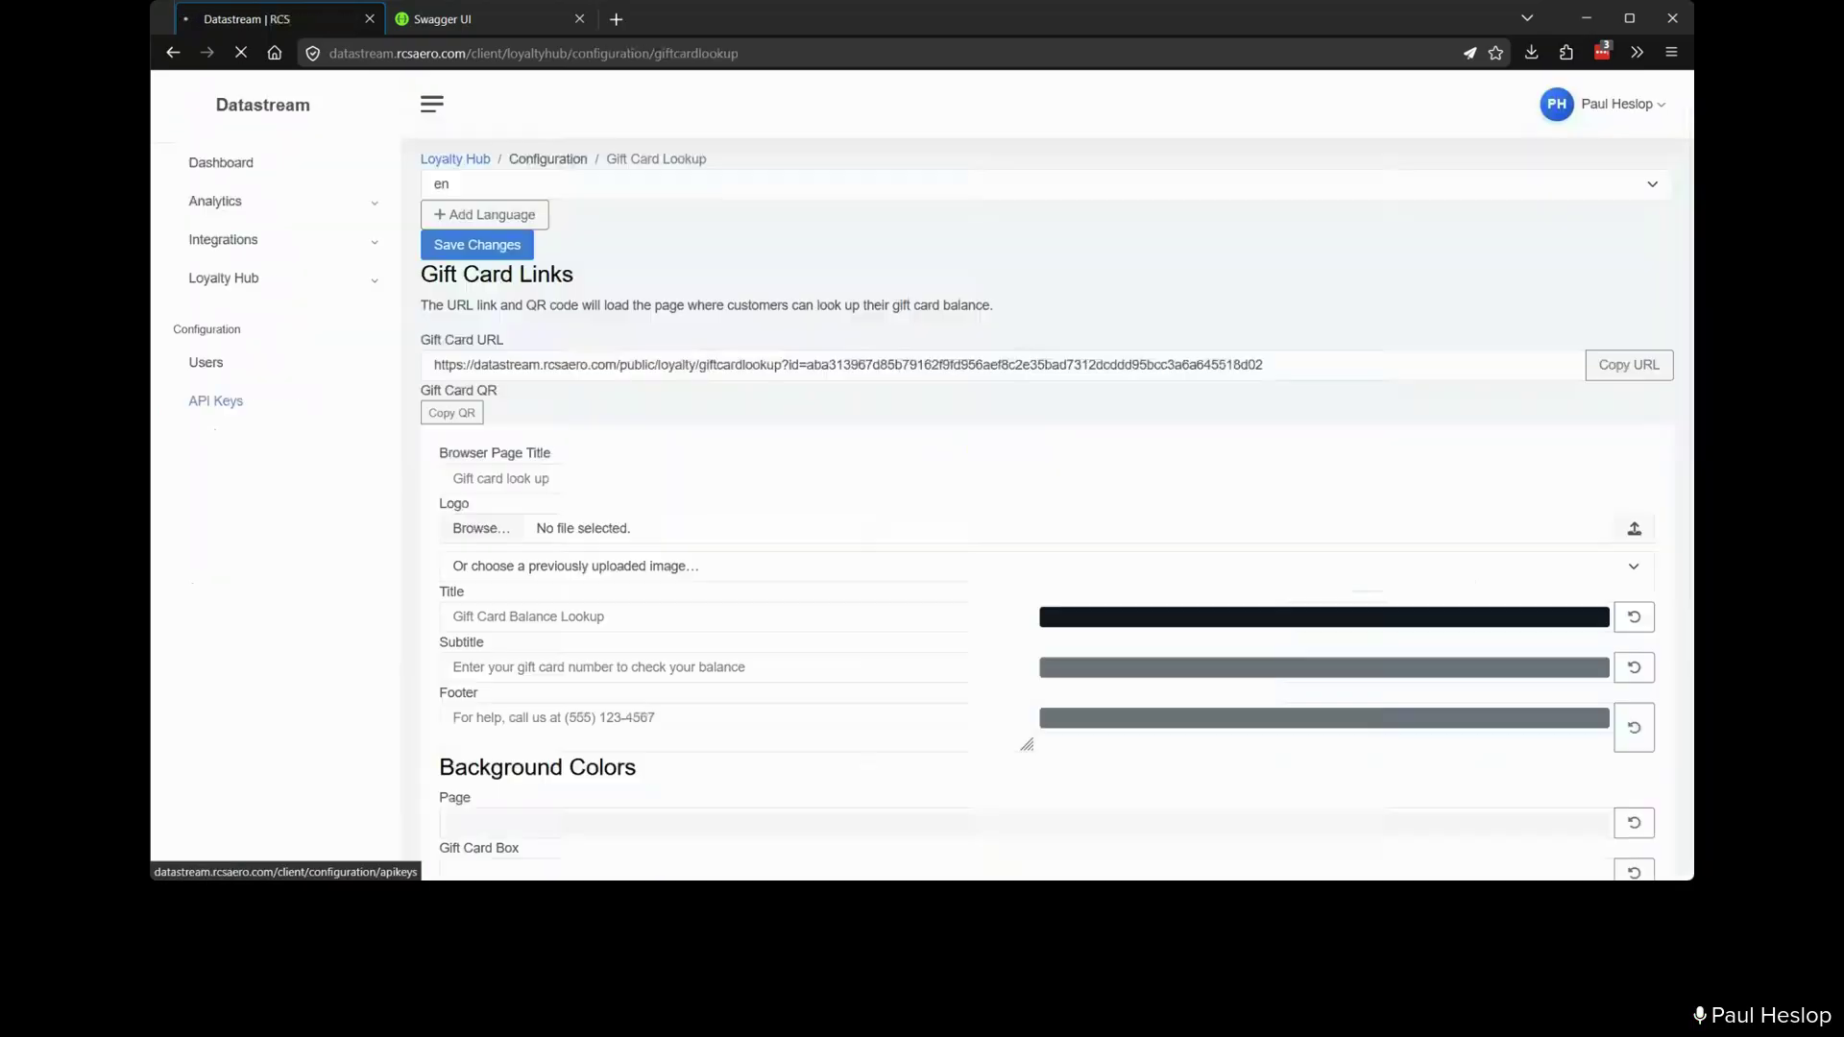
scroll(736, 735, down, 2)
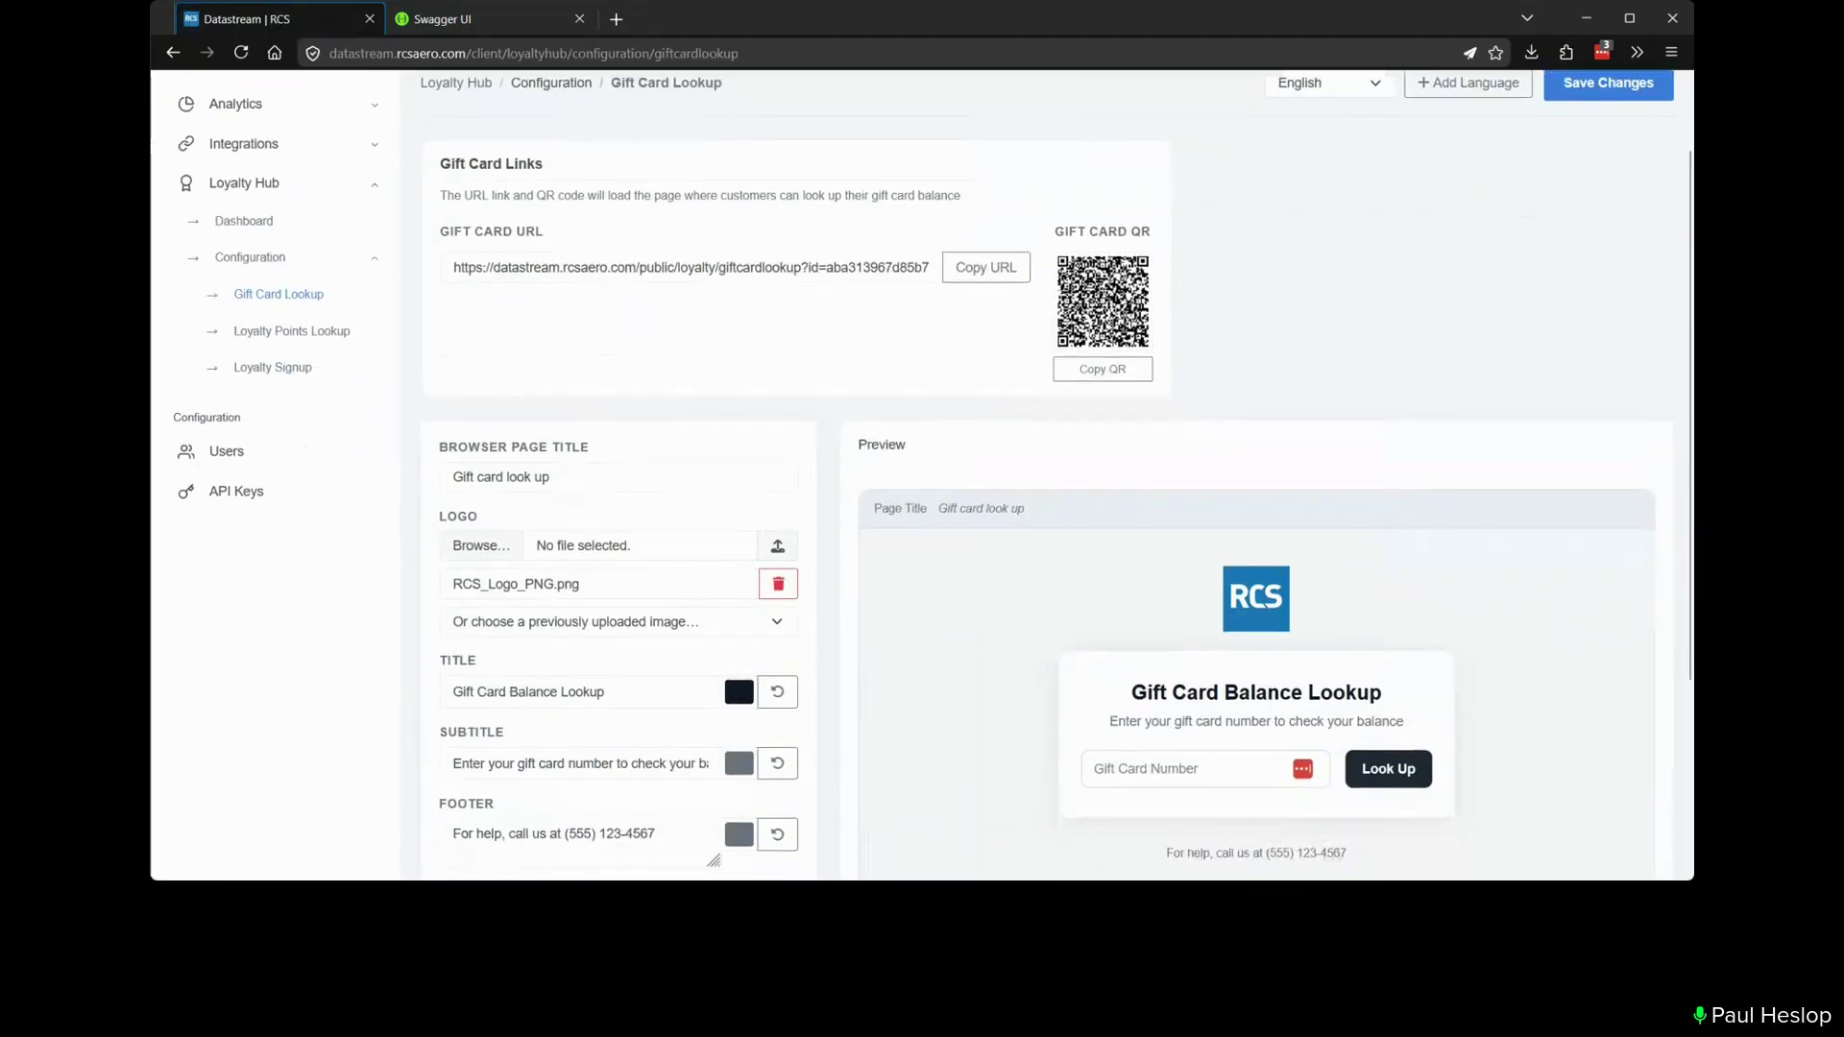
click(468, 267)
drag(453, 267, 937, 268)
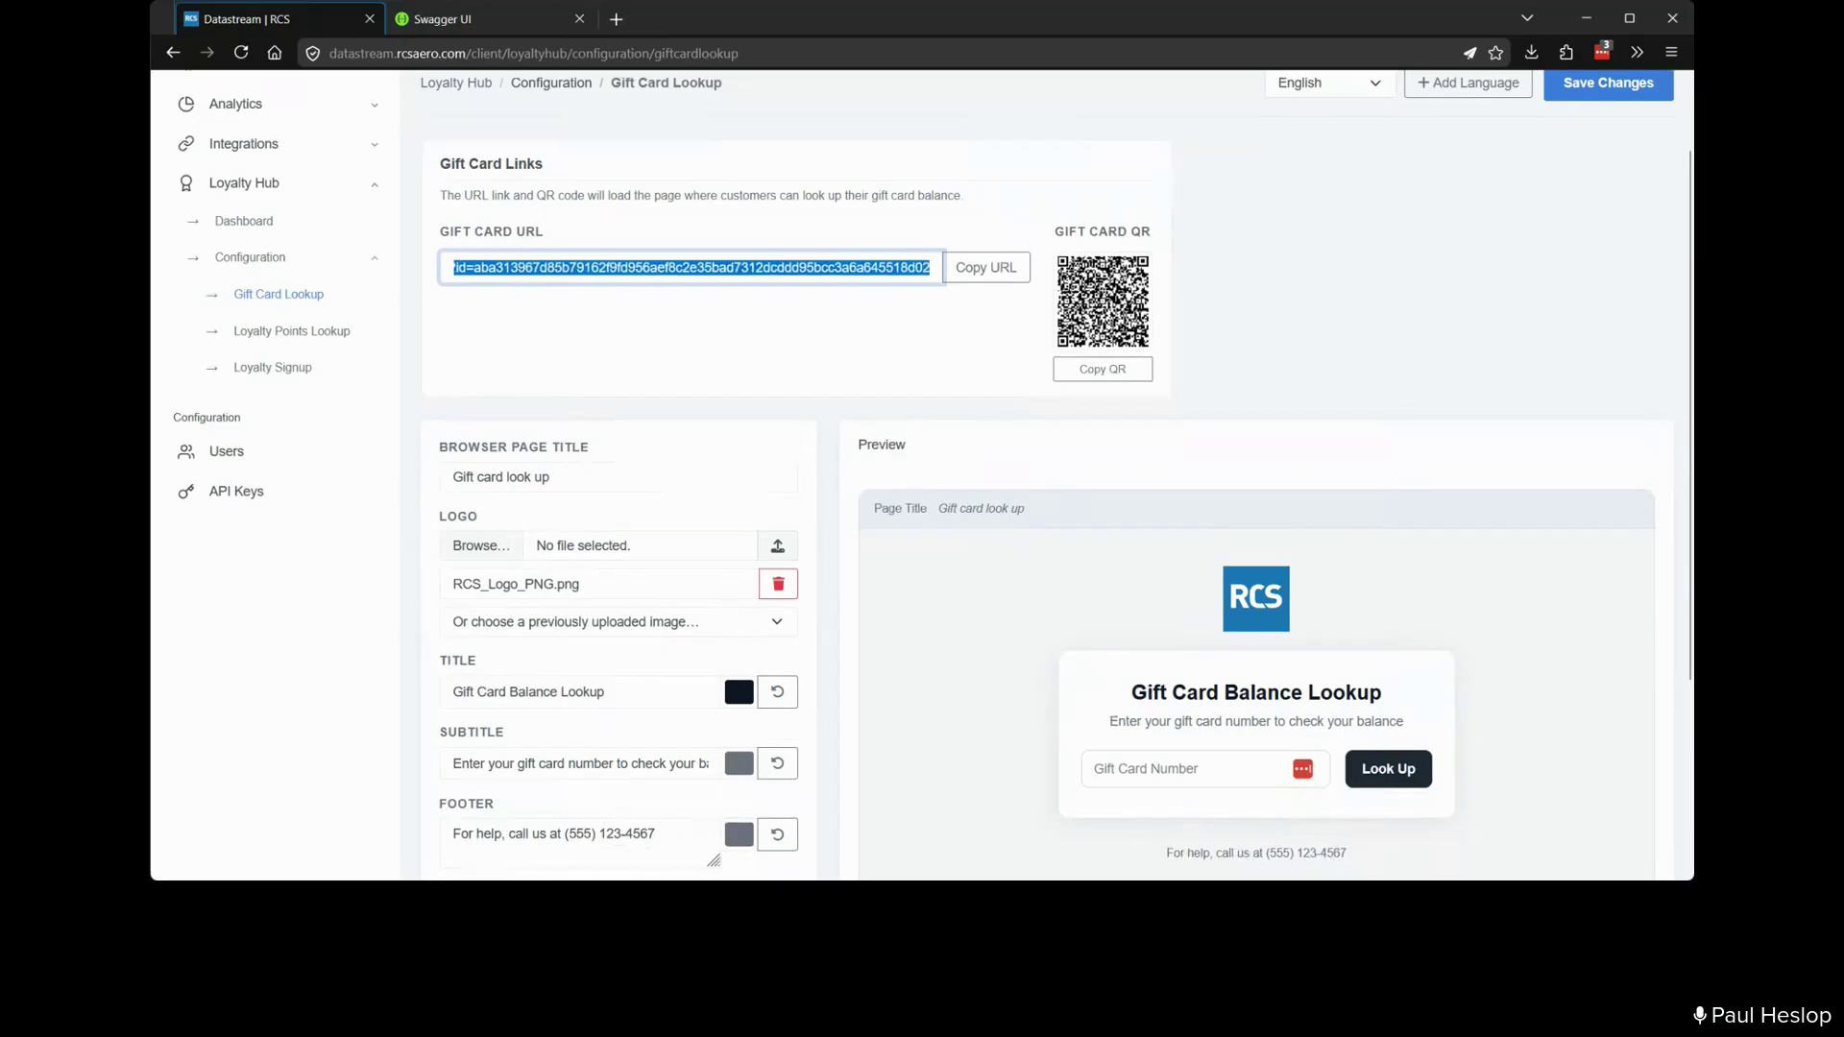
key(ctrl+c)
click(615, 19)
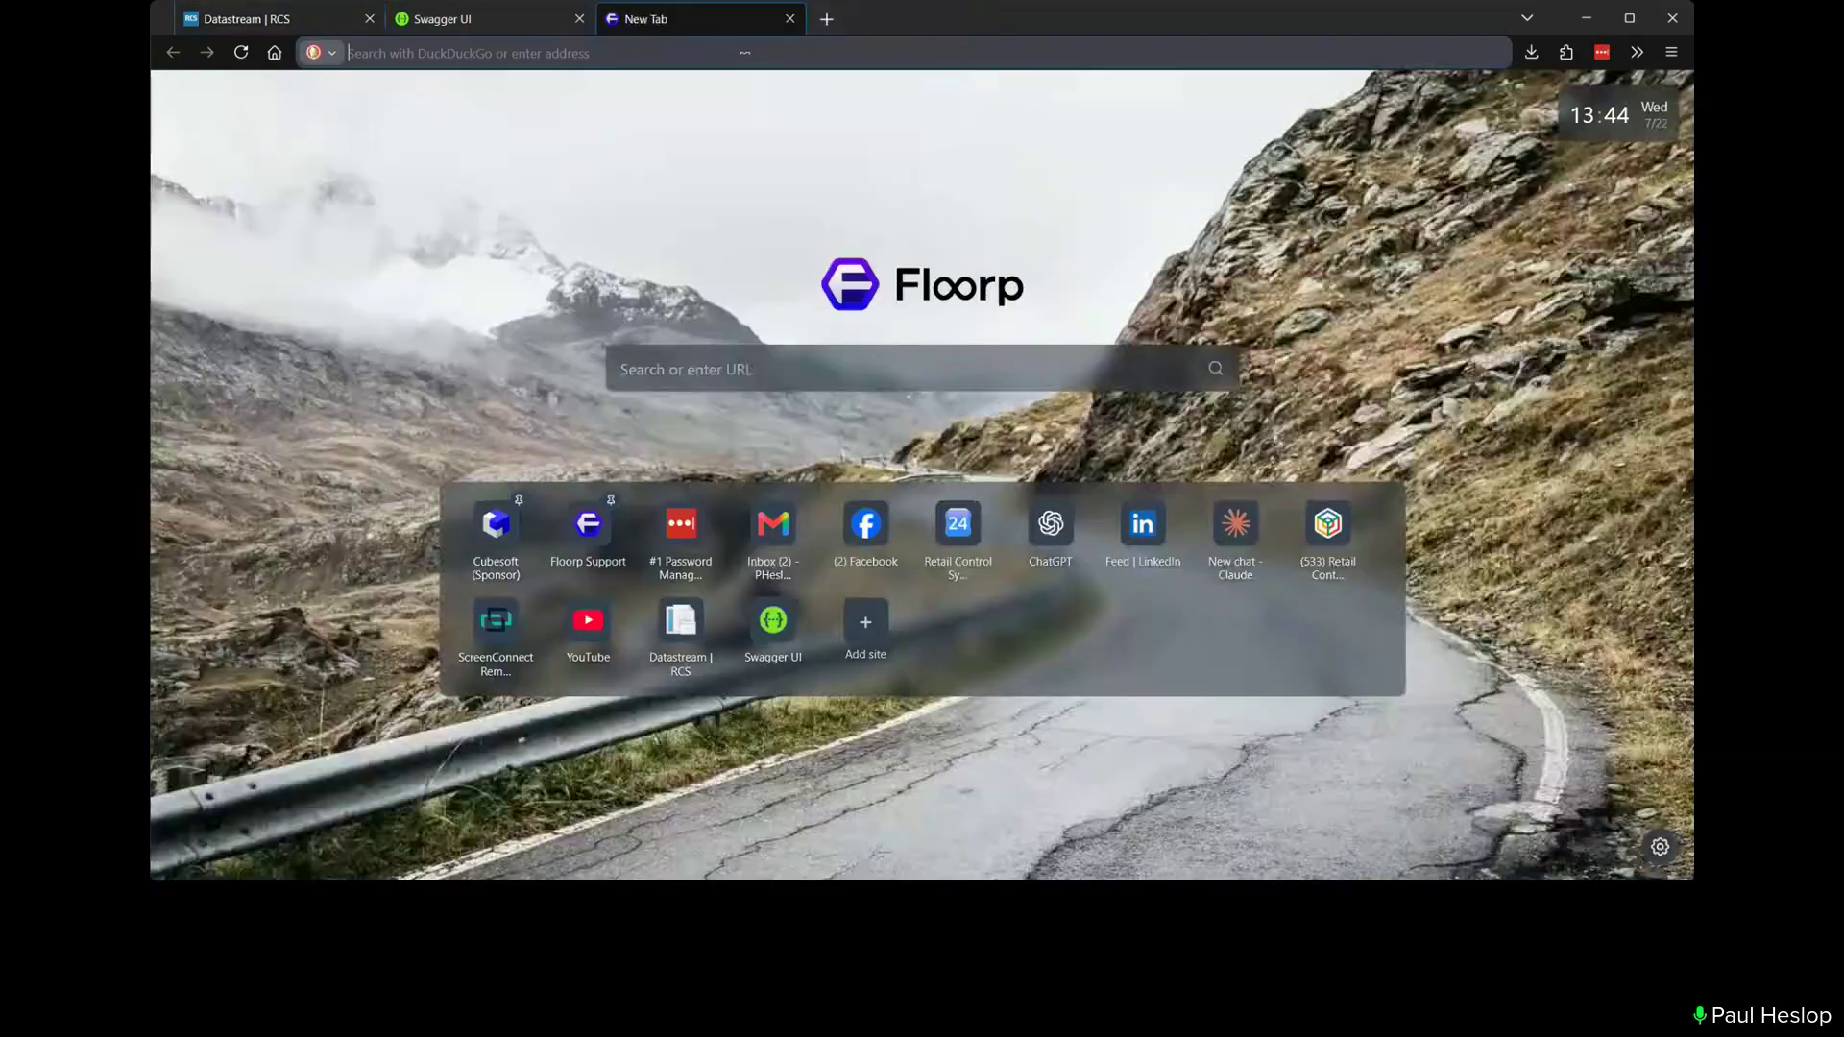
key(ctrl+v)
key(Return)
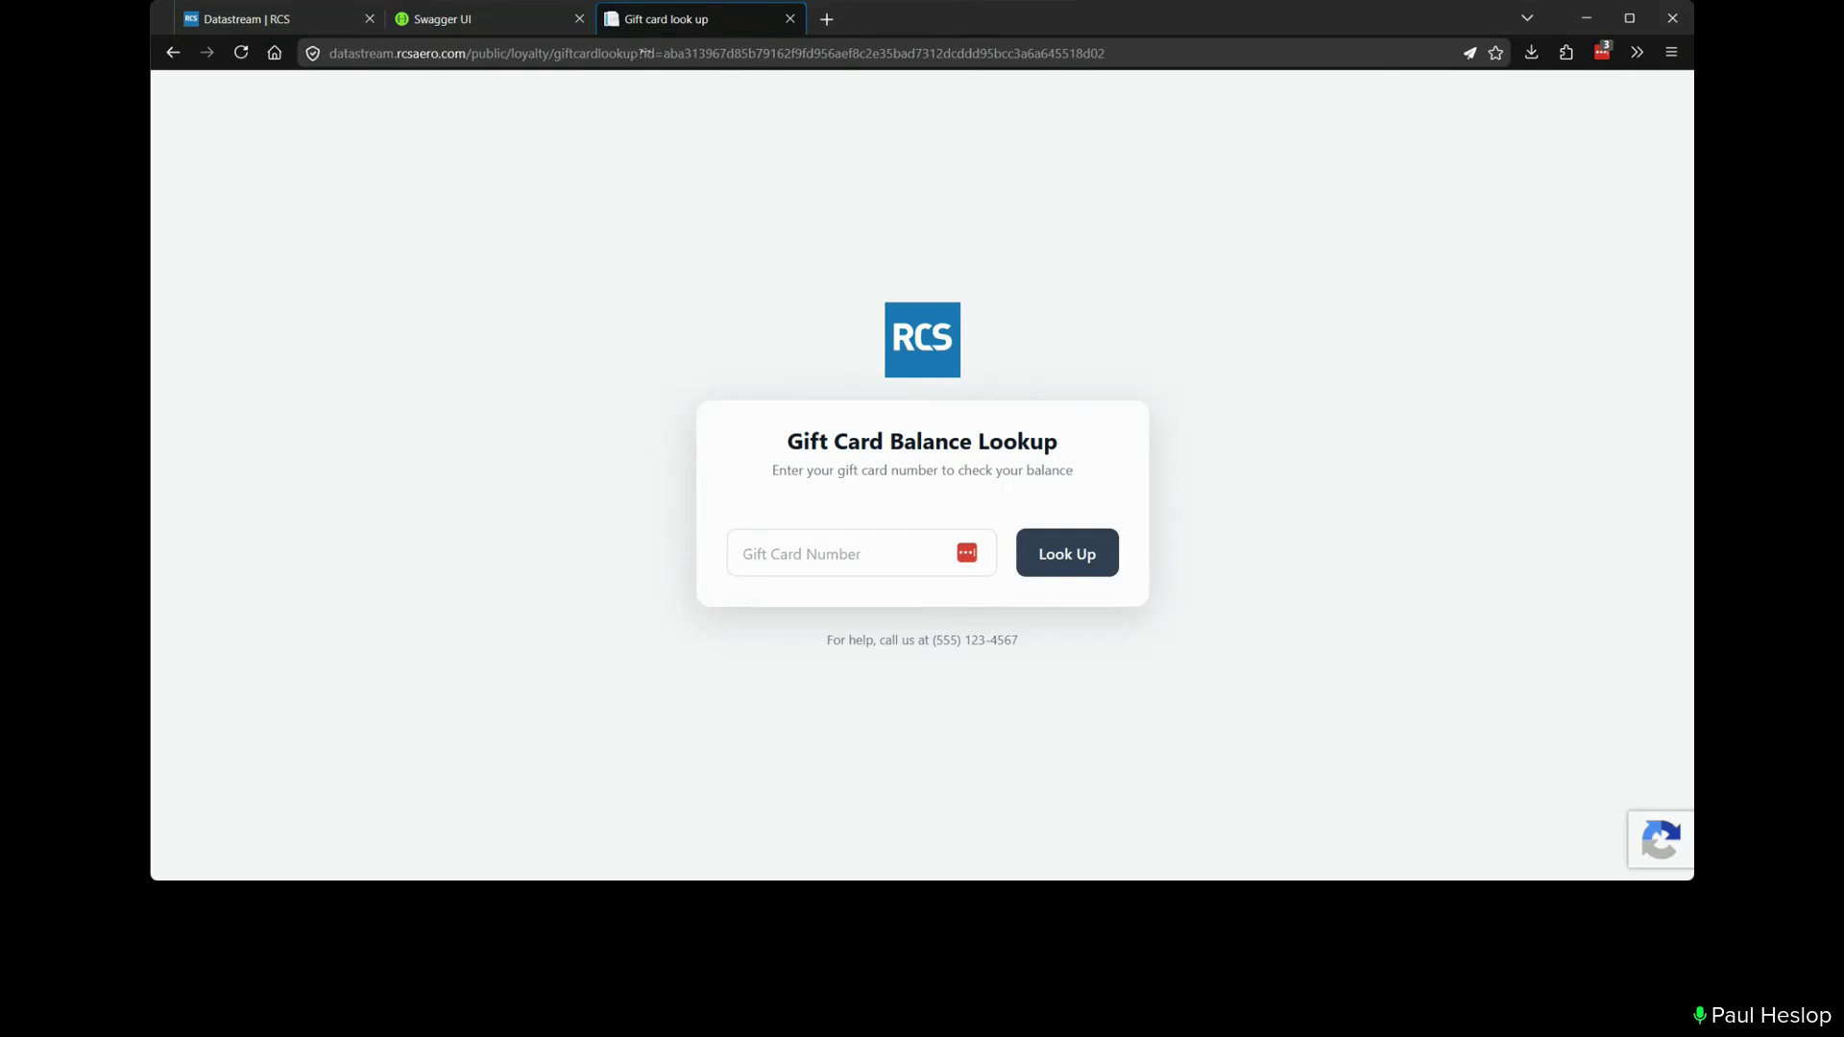
- Back on the Gift Card Balance Lookup configuration, review its settings and page language choices unchanged
click(240, 19)
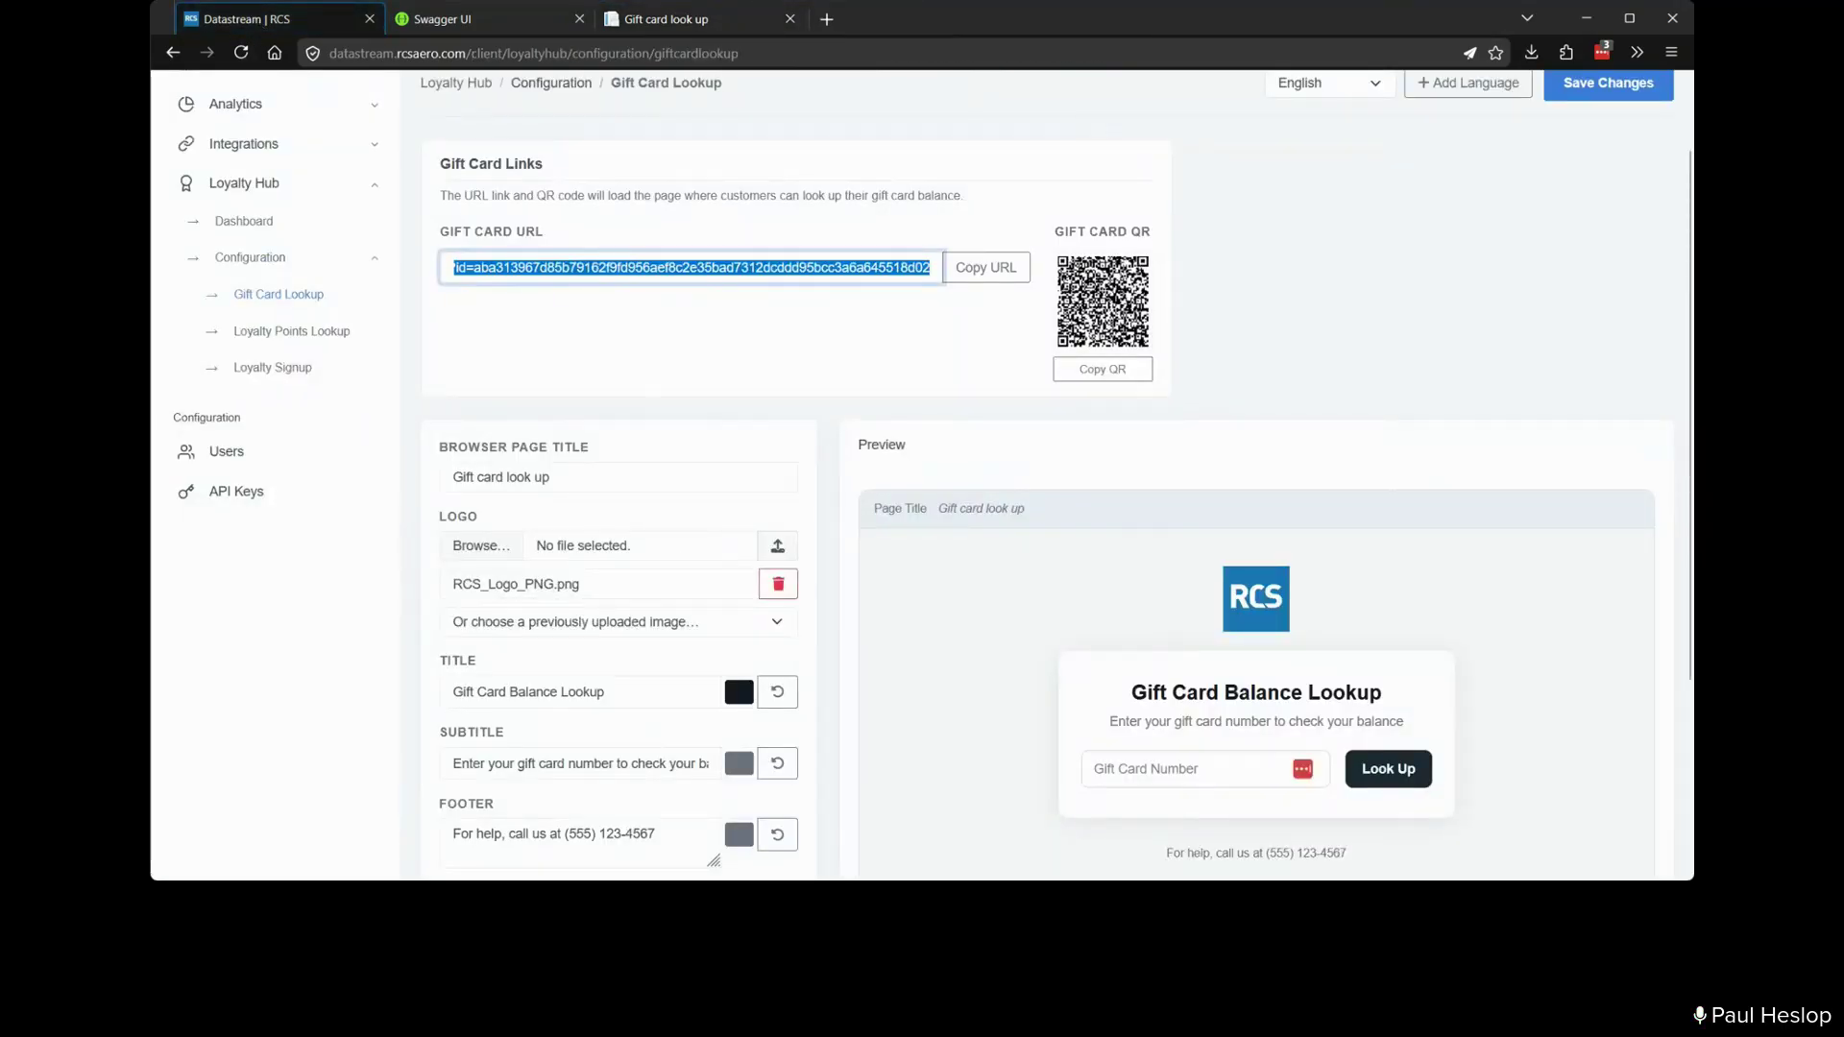
scroll(736, 403, down, 3)
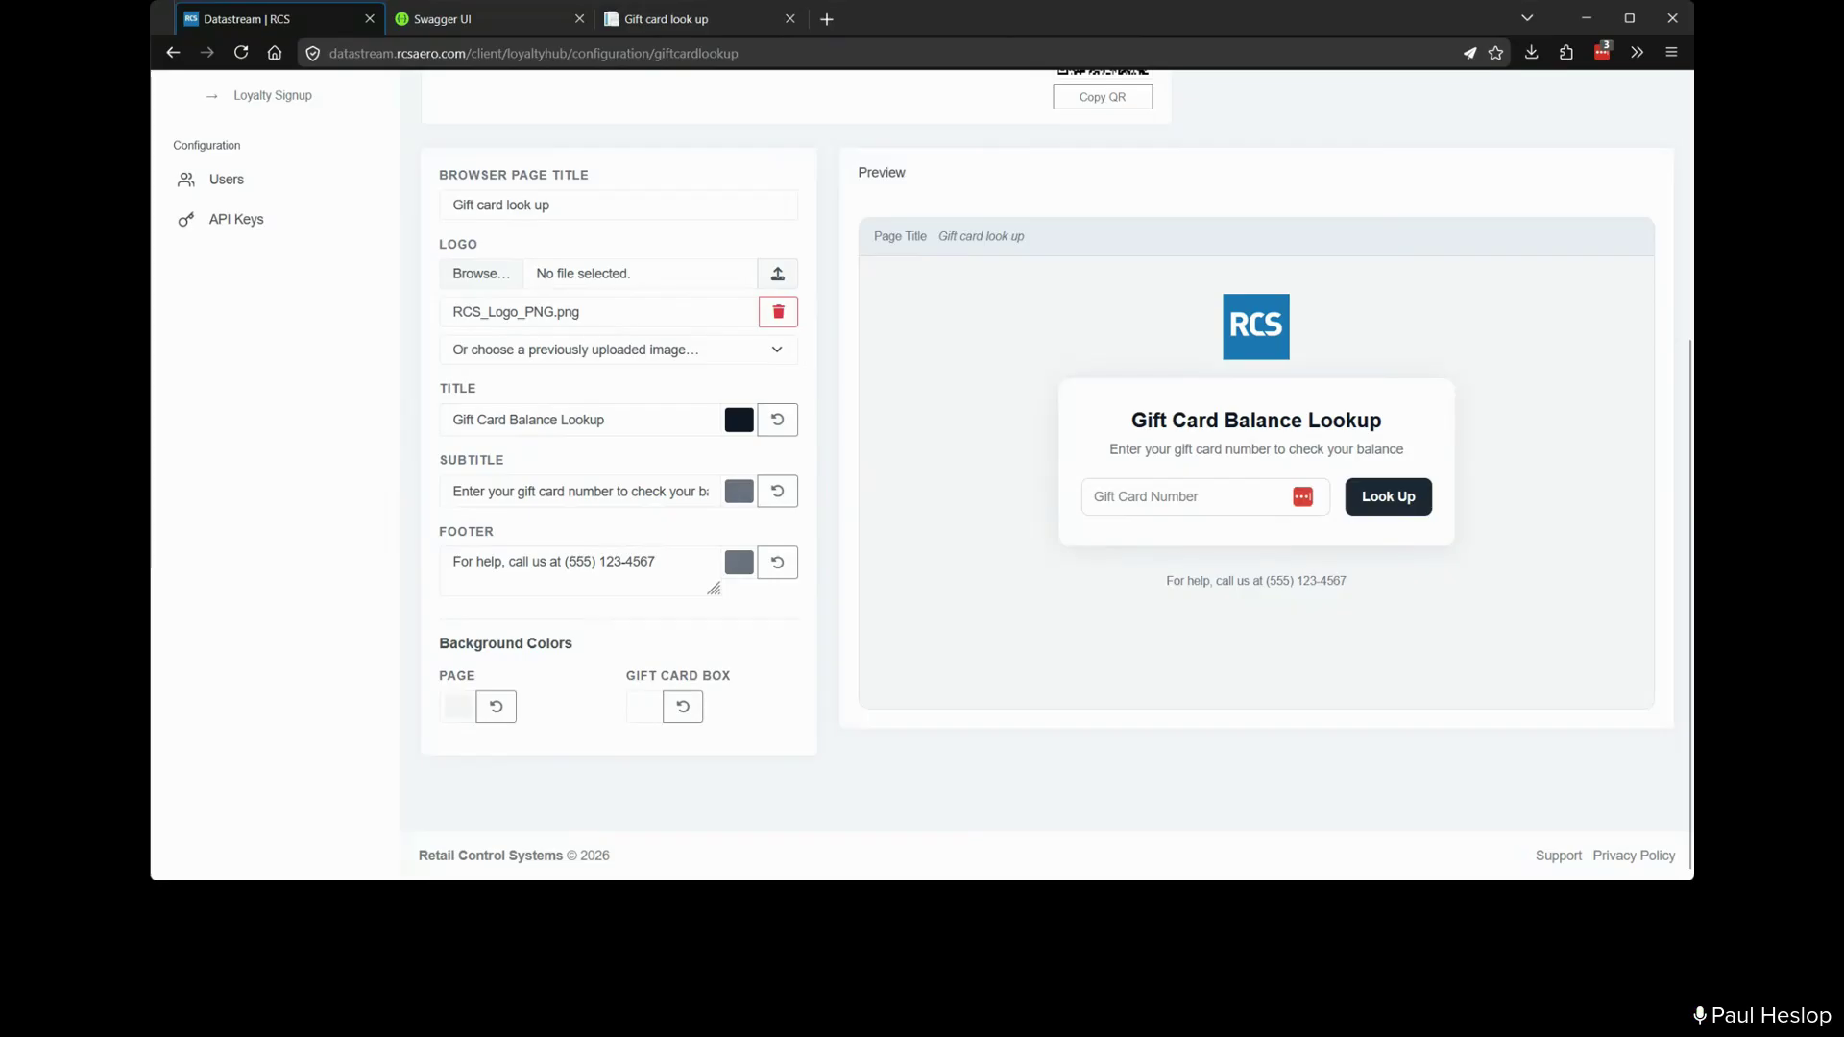
scroll(1037, 475, up, 4)
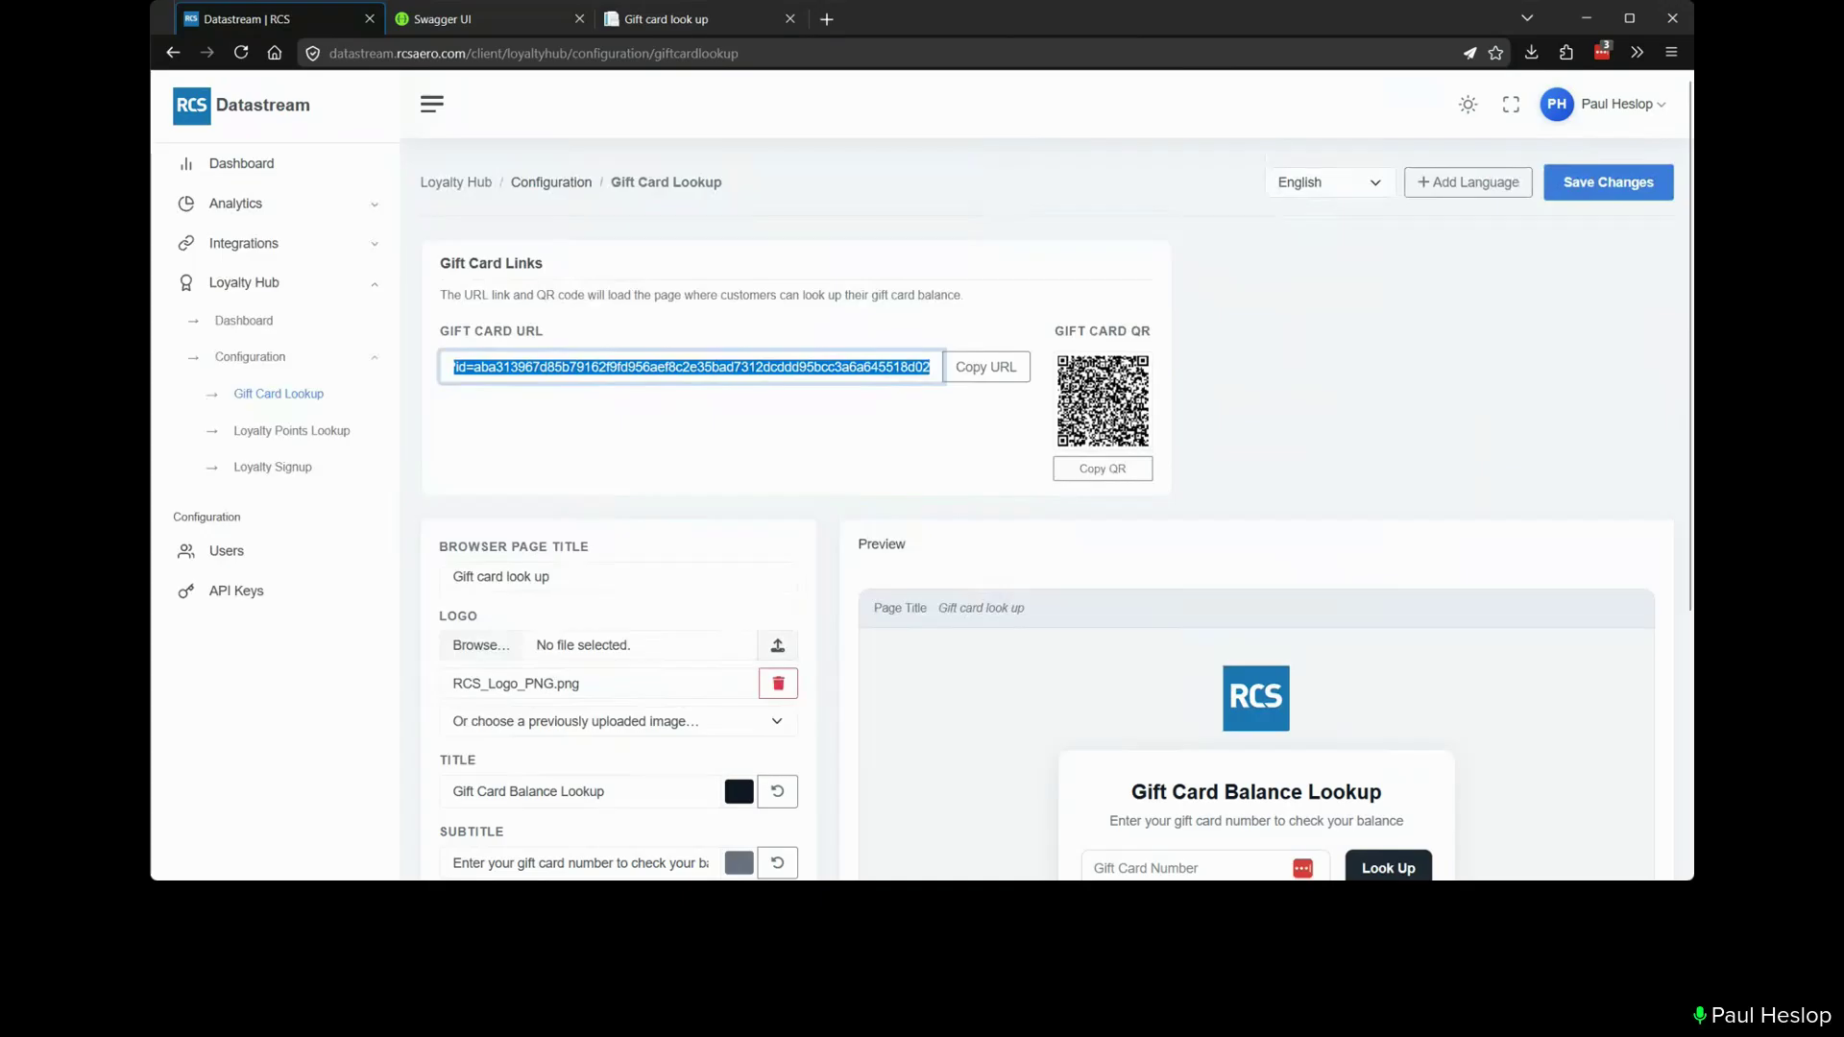
click(1330, 183)
click(1345, 307)
scroll(1345, 307, down, 1)
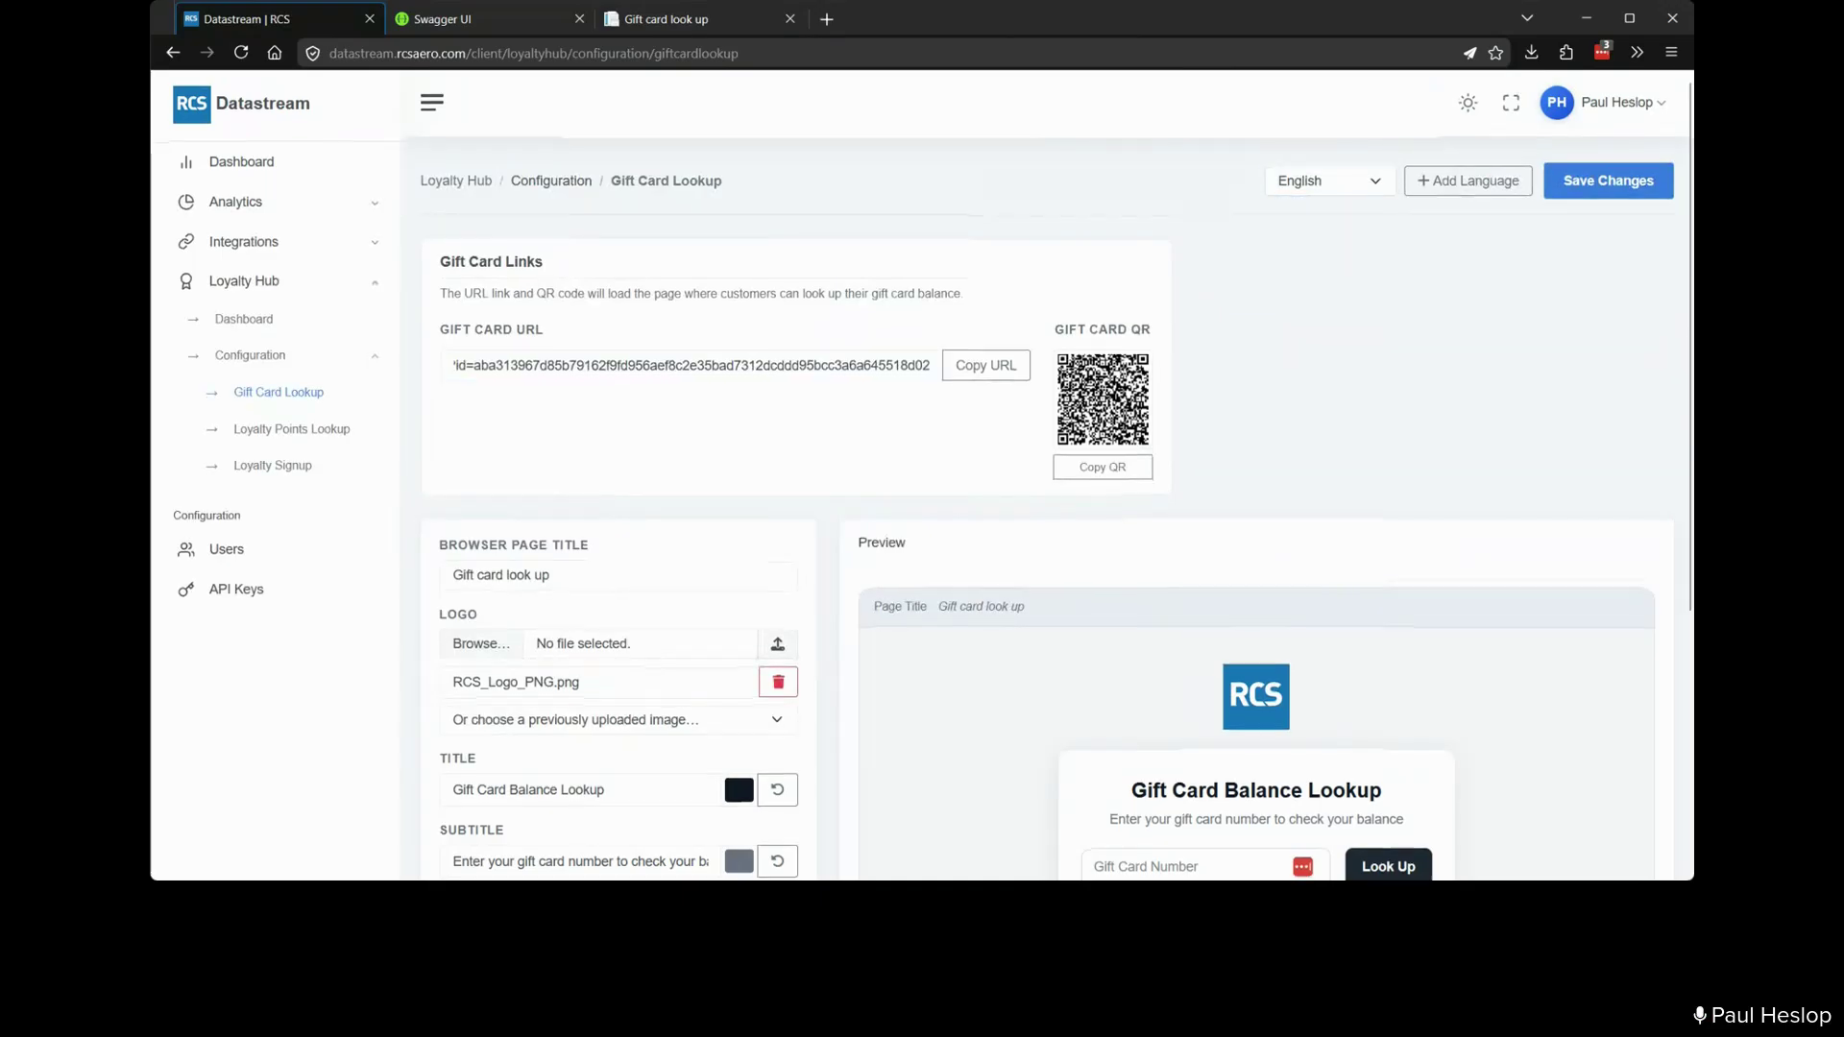
scroll(1371, 672, down, 2)
scroll(1368, 672, up, 2)
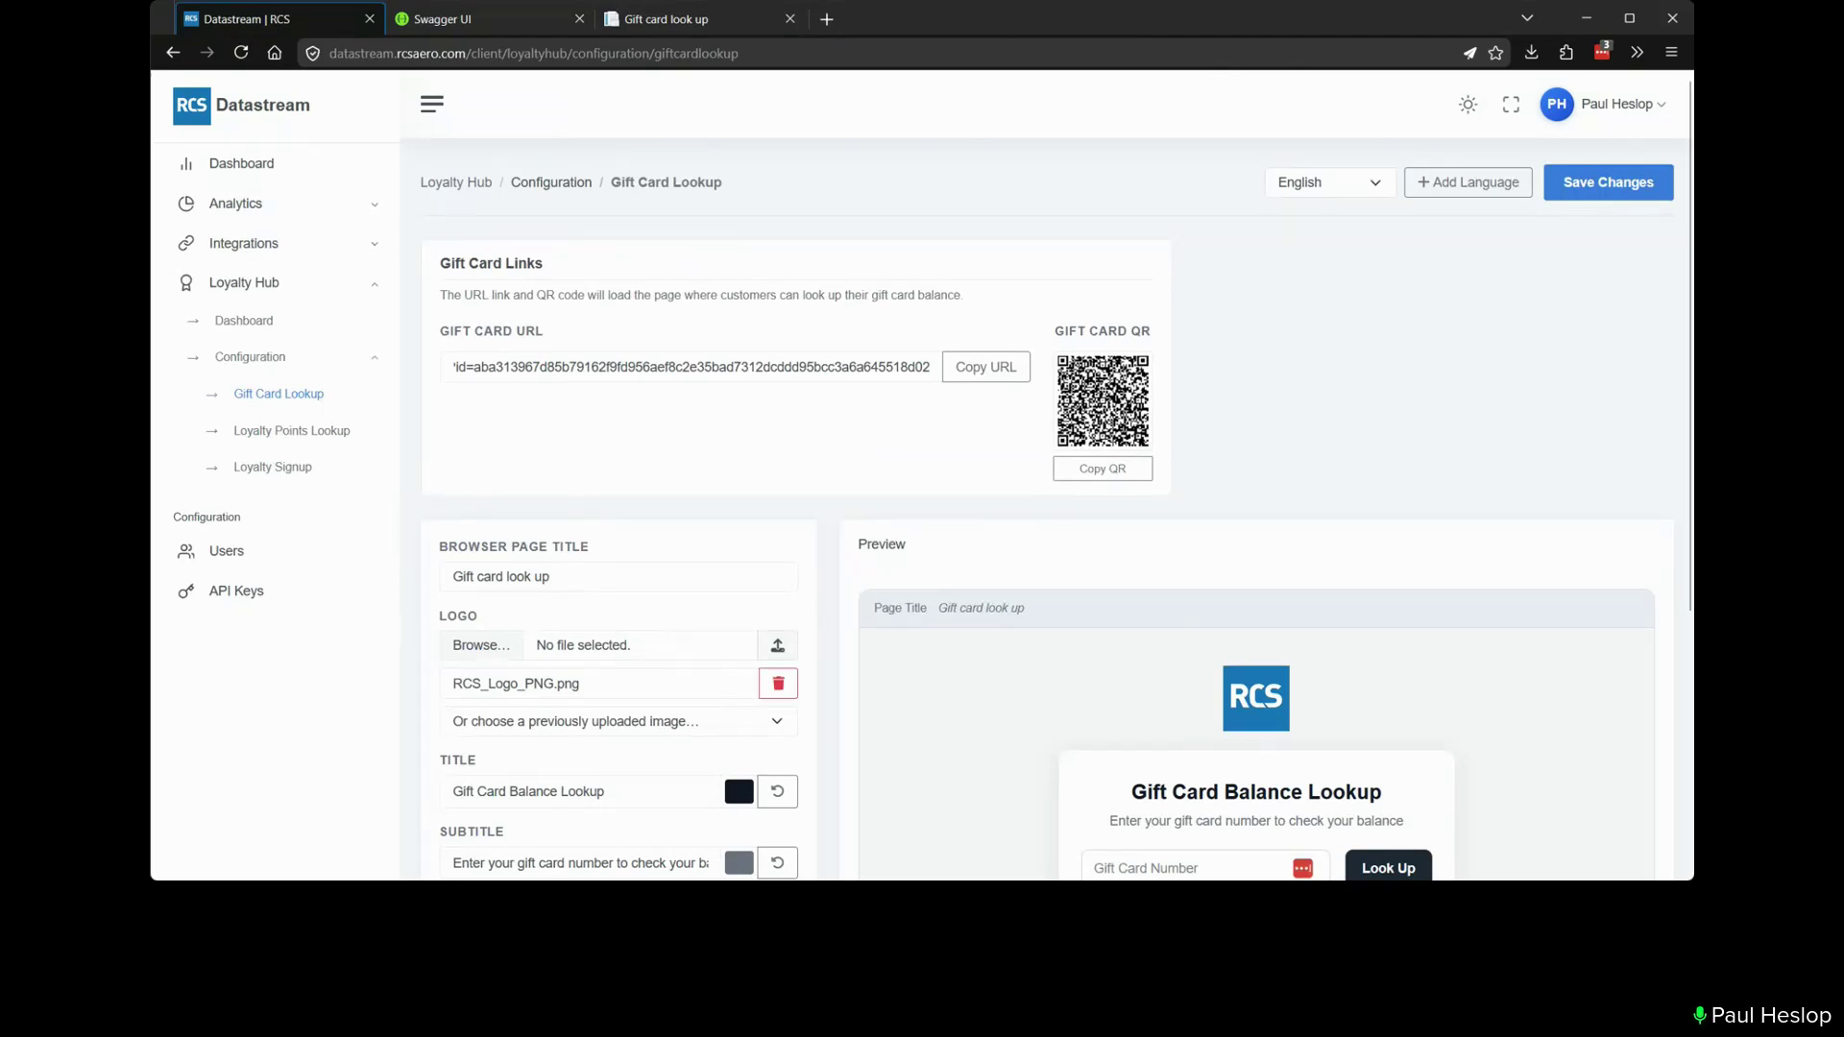
scroll(736, 763, down, 2)
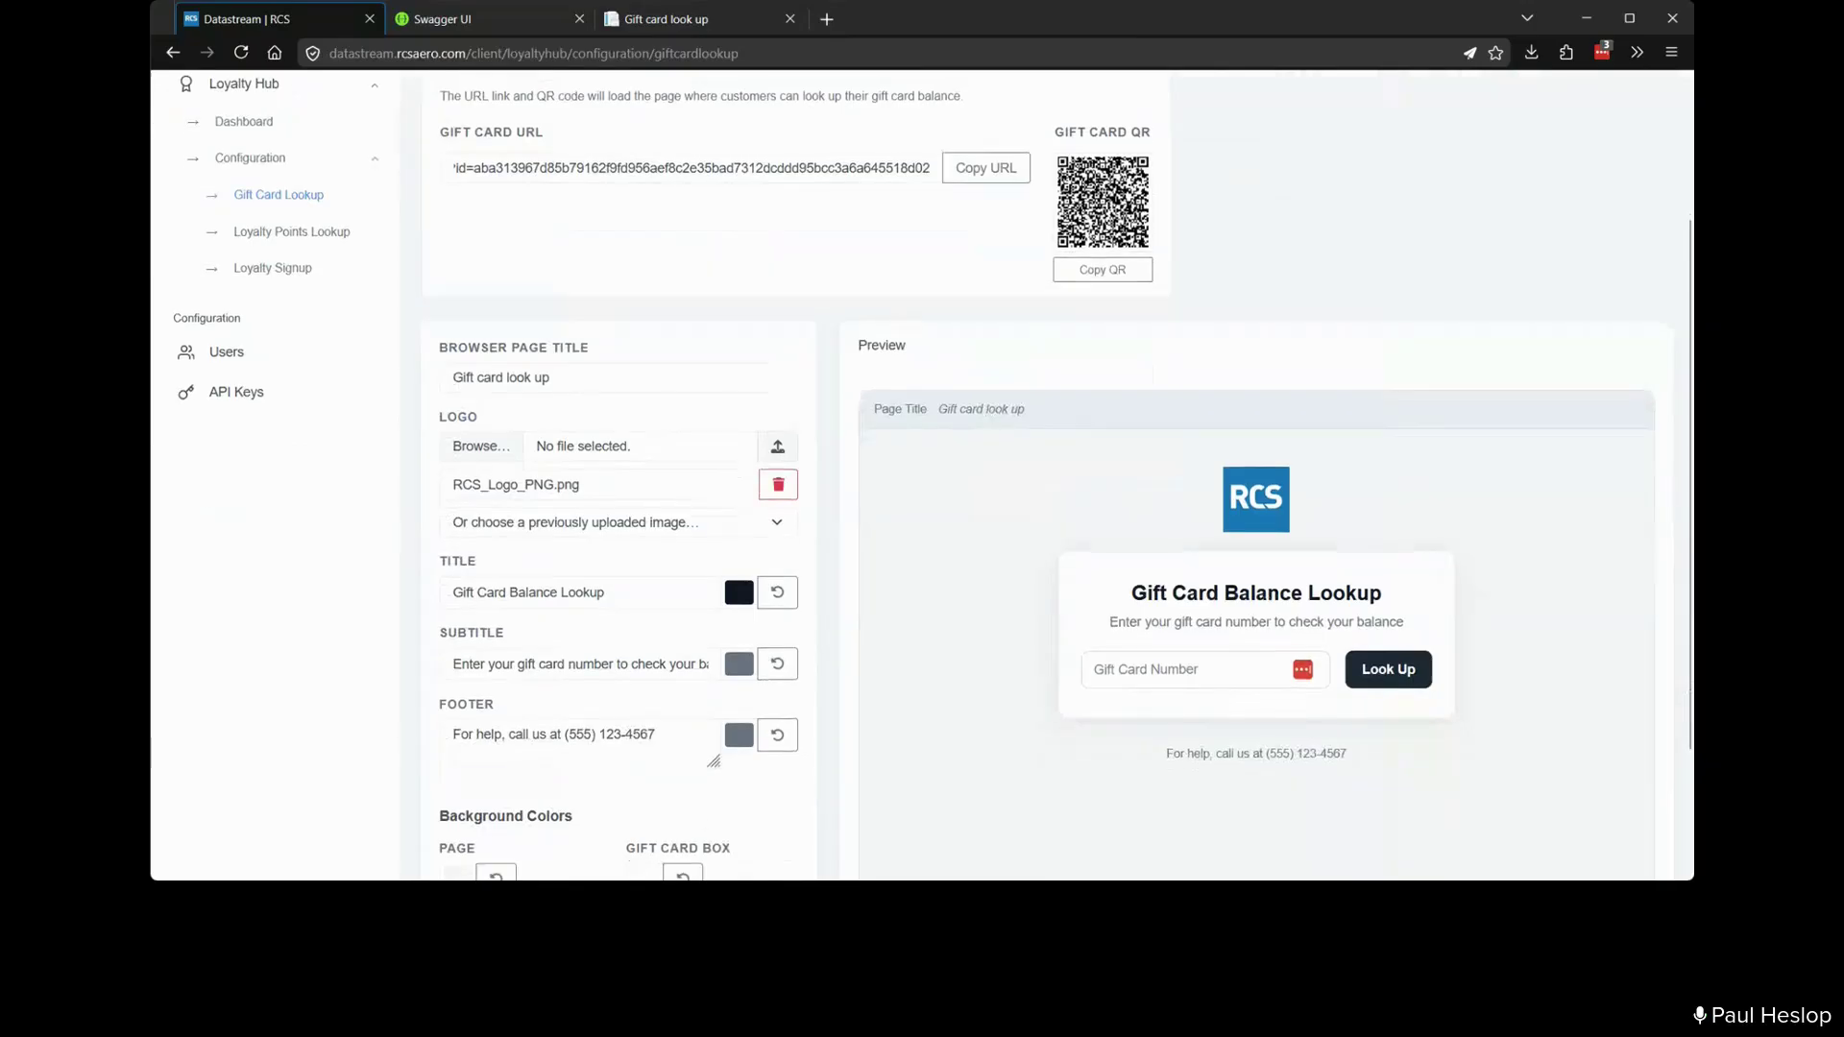
scroll(736, 572, up, 2)
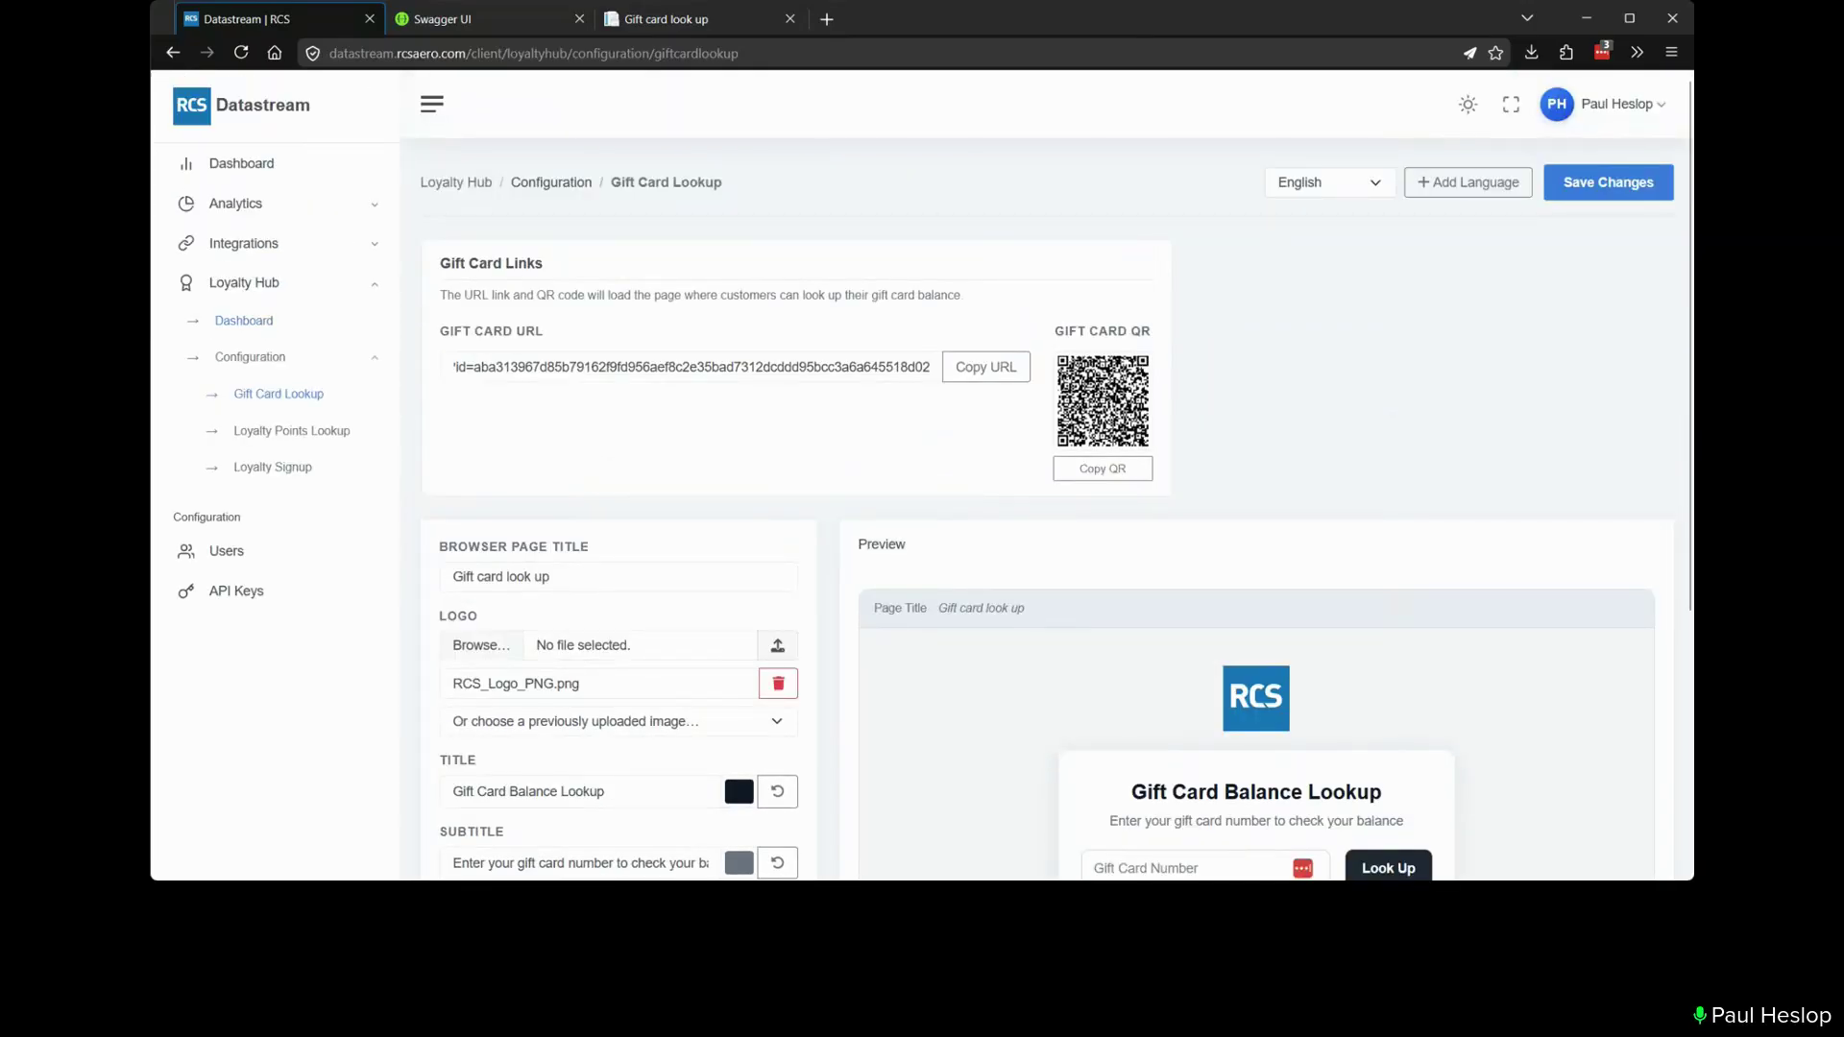
- Open Loyalty Signup, copy its URL, and load the public signup form in a new tab
click(269, 467)
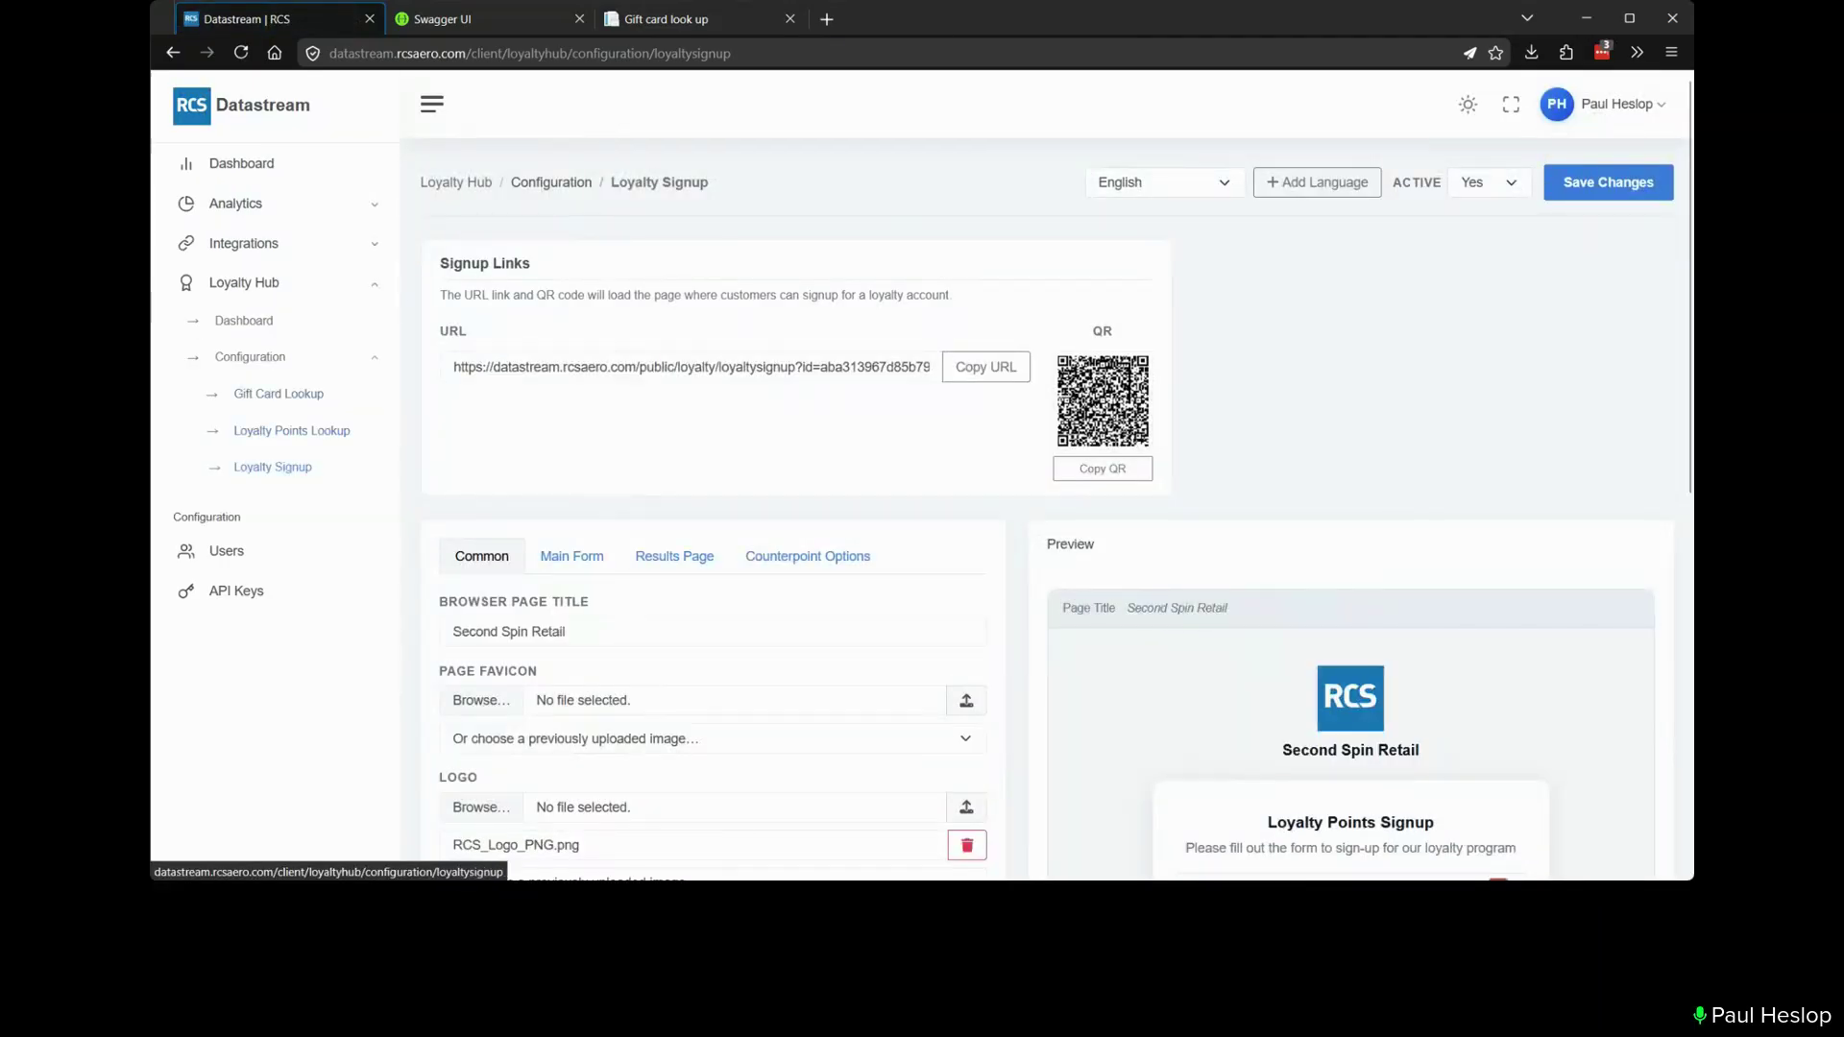
scroll(269, 468, down, 1)
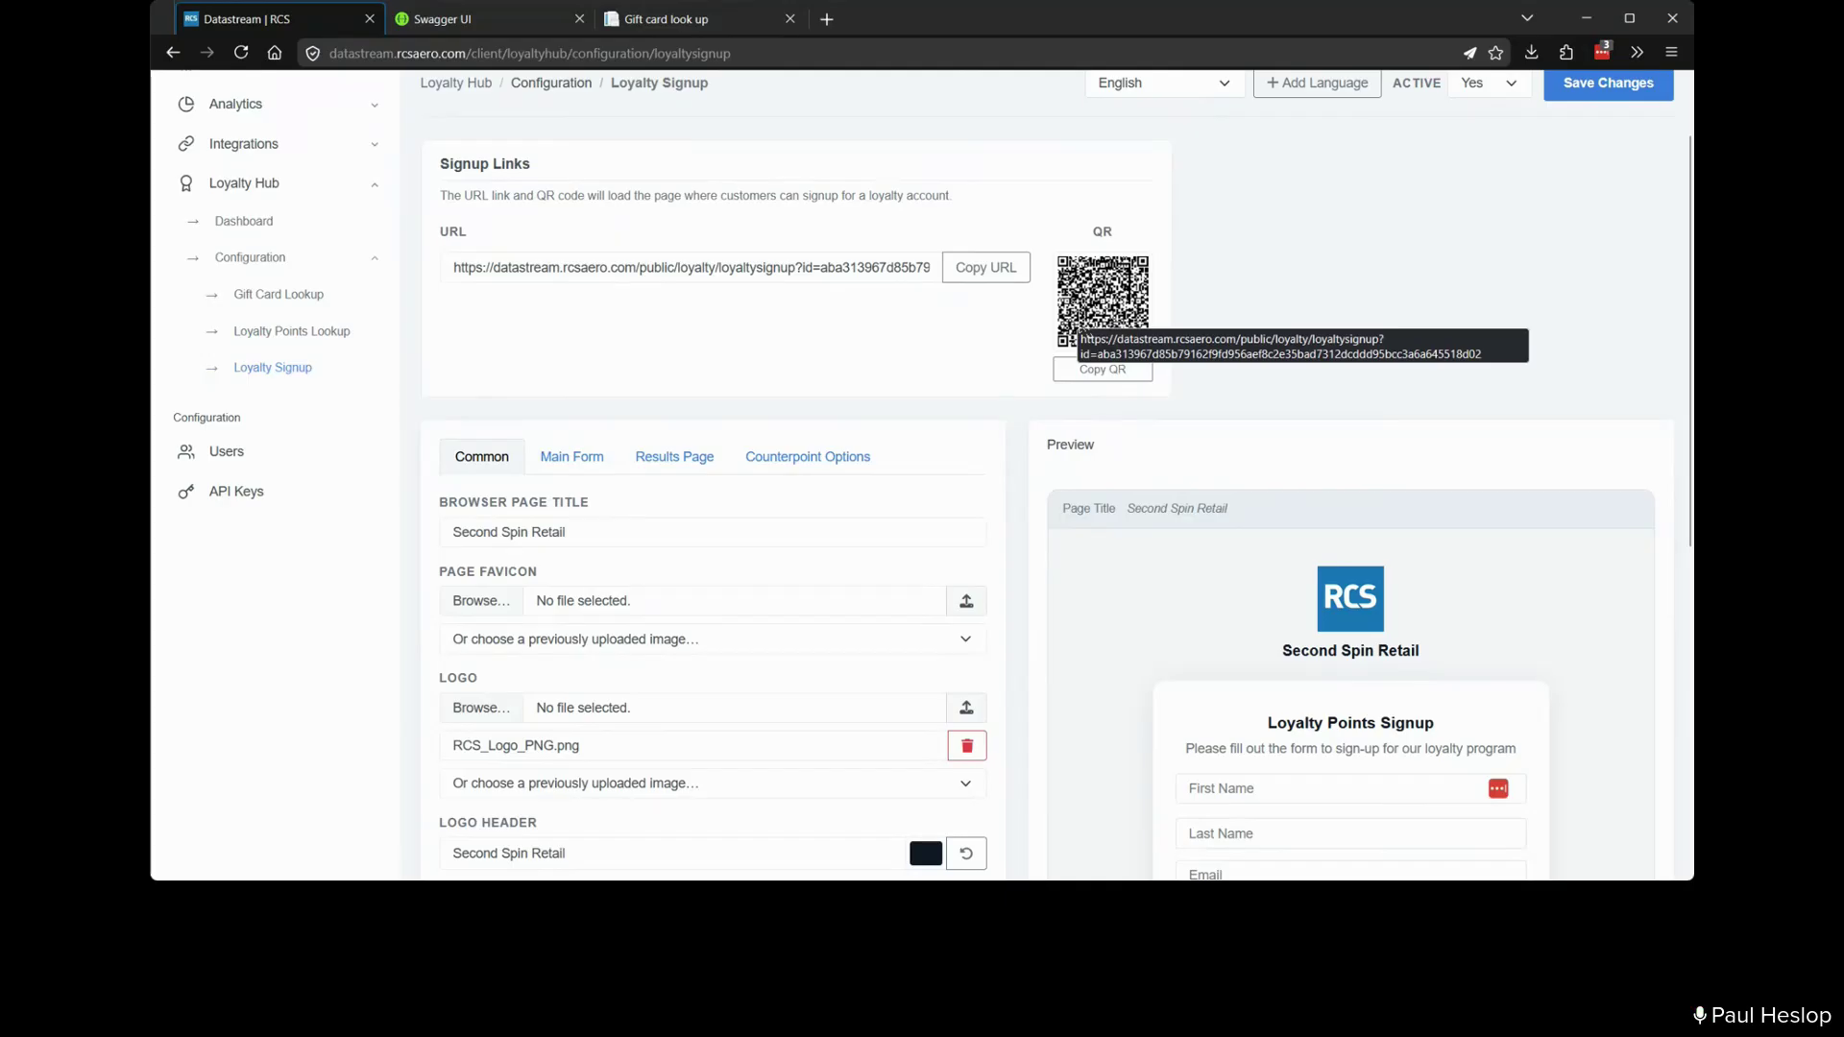
click(985, 268)
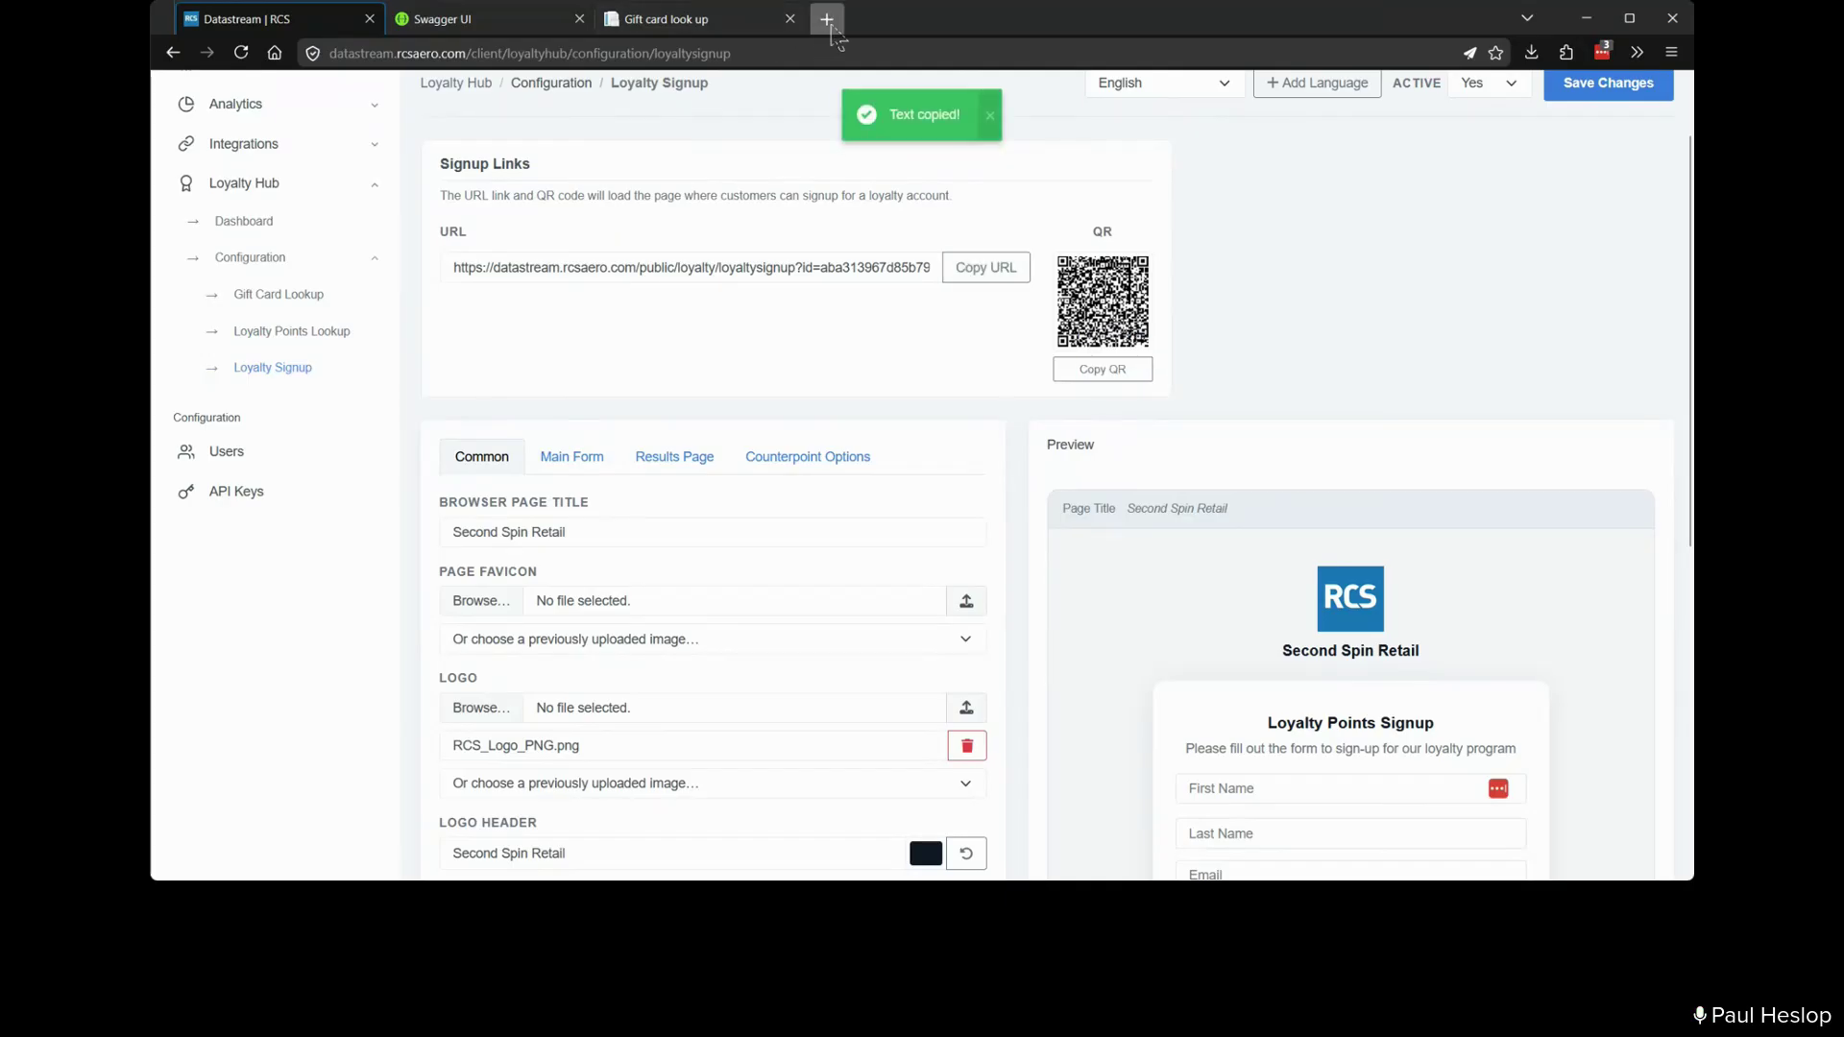
click(826, 19)
key(ctrl+v)
key(Return)
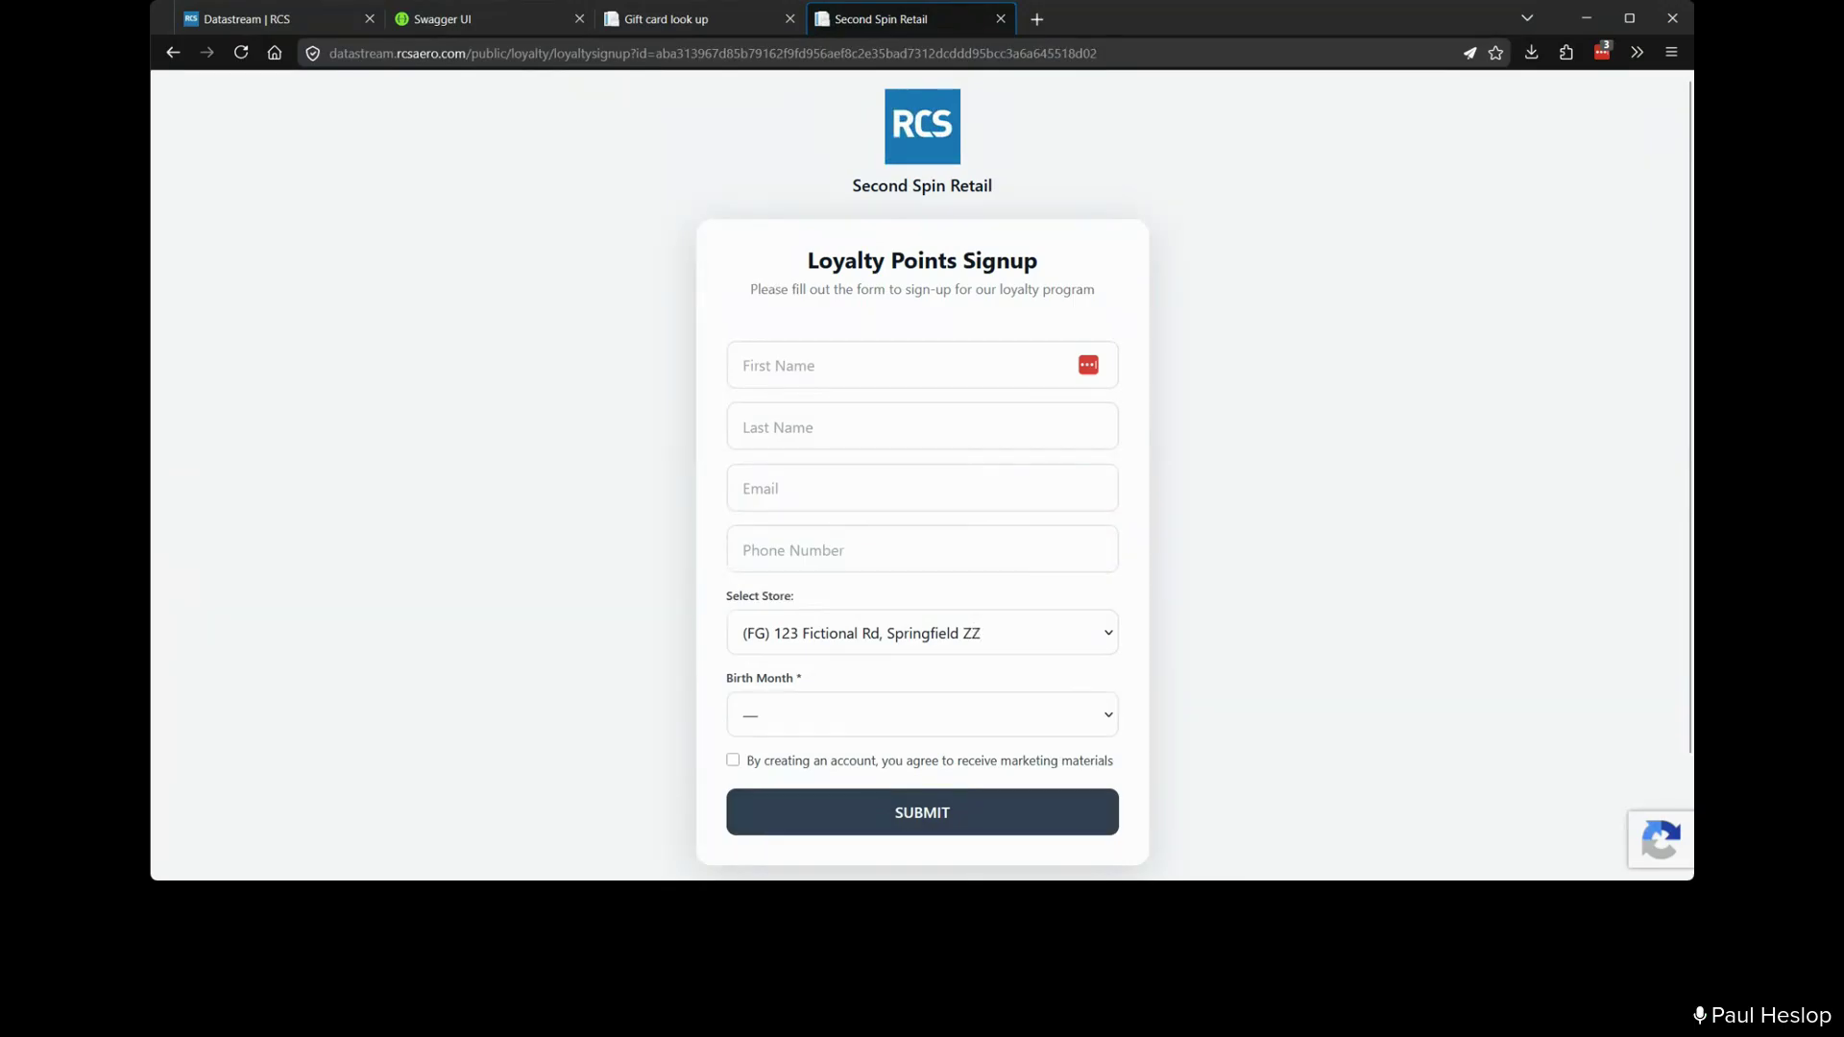
click(865, 366)
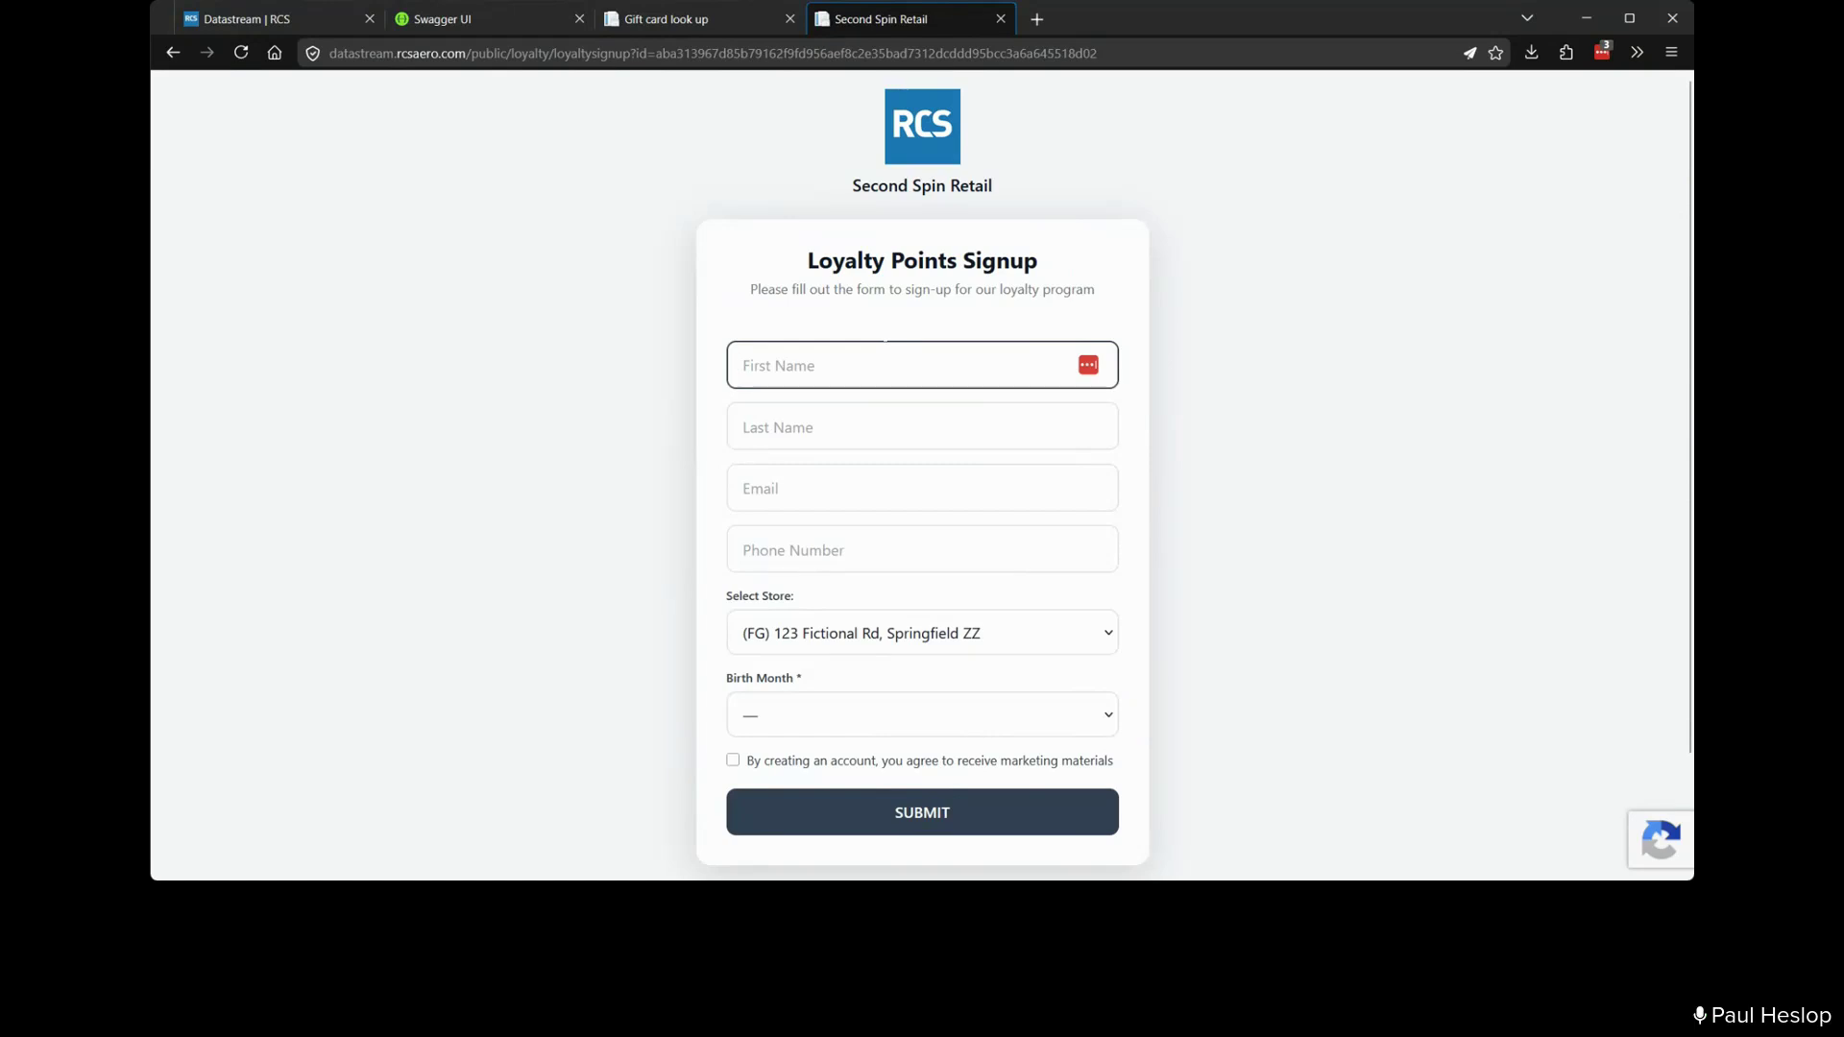
- Compare the Loyalty Signup configuration with the public signup form, ending on the configuration
click(295, 30)
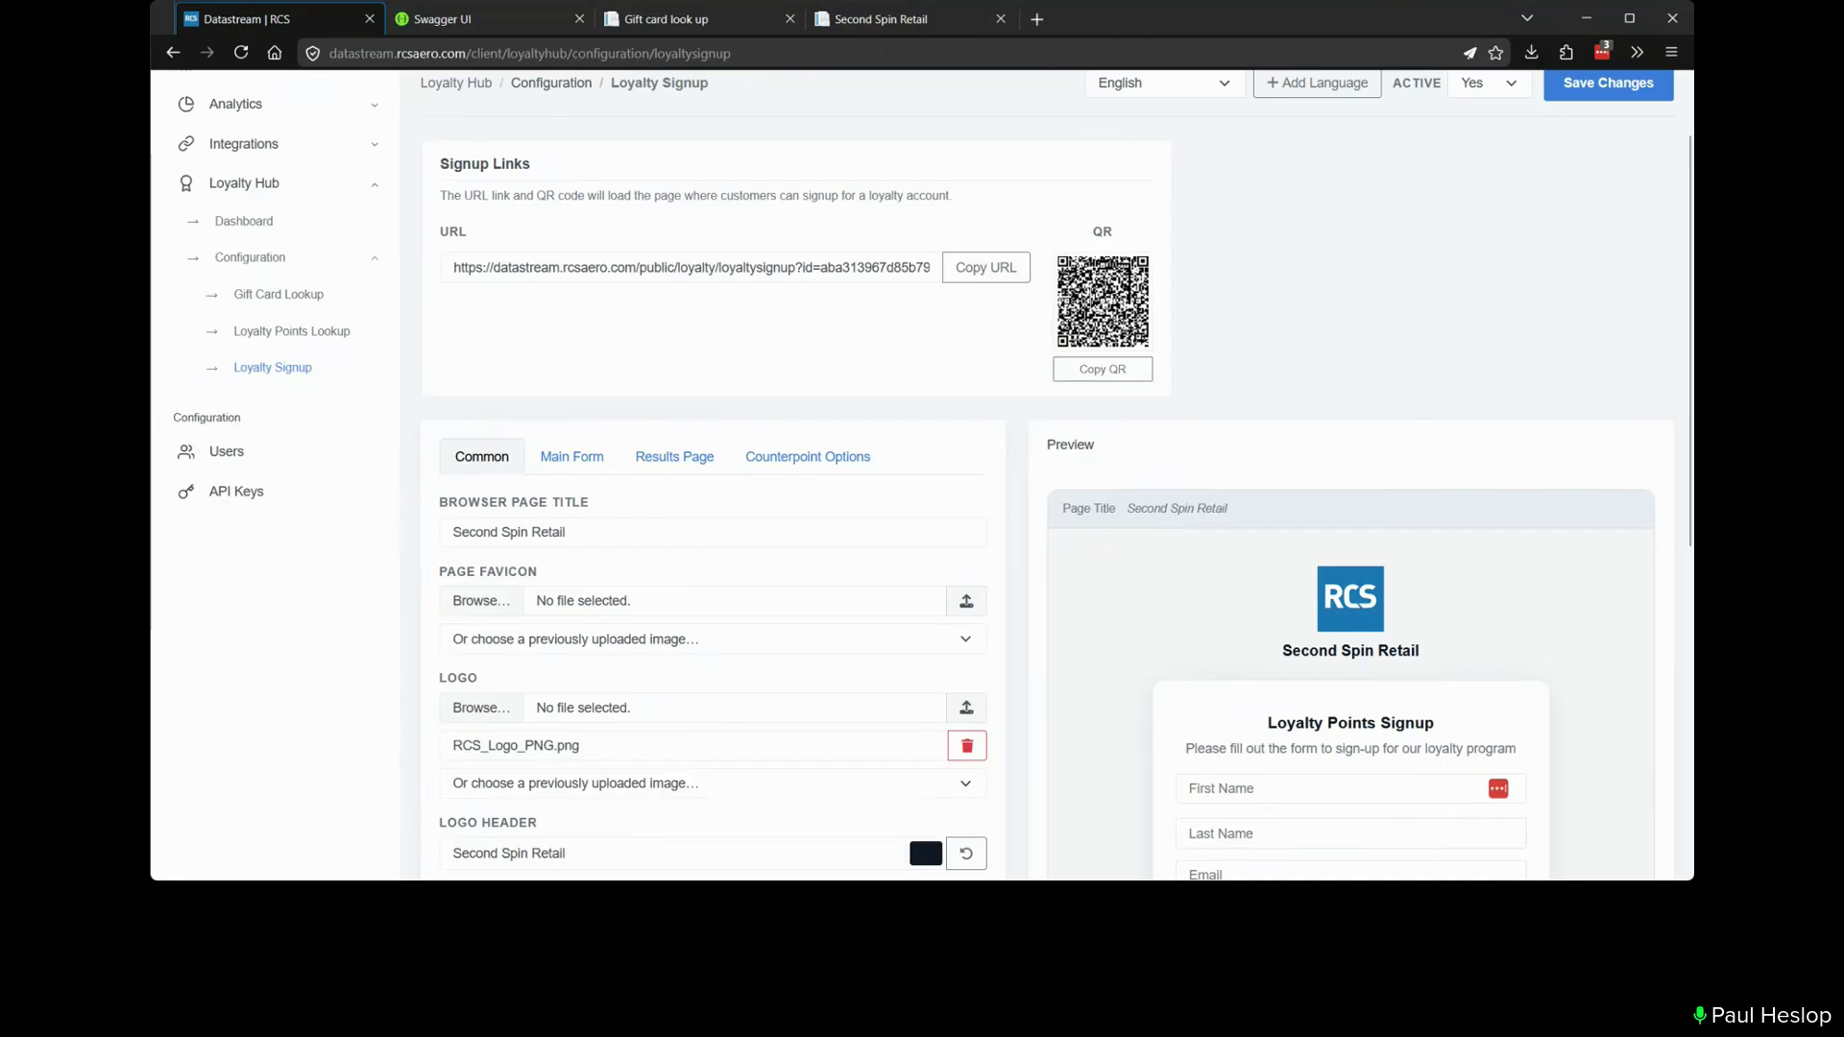
mouse_move(1129, 319)
click(907, 23)
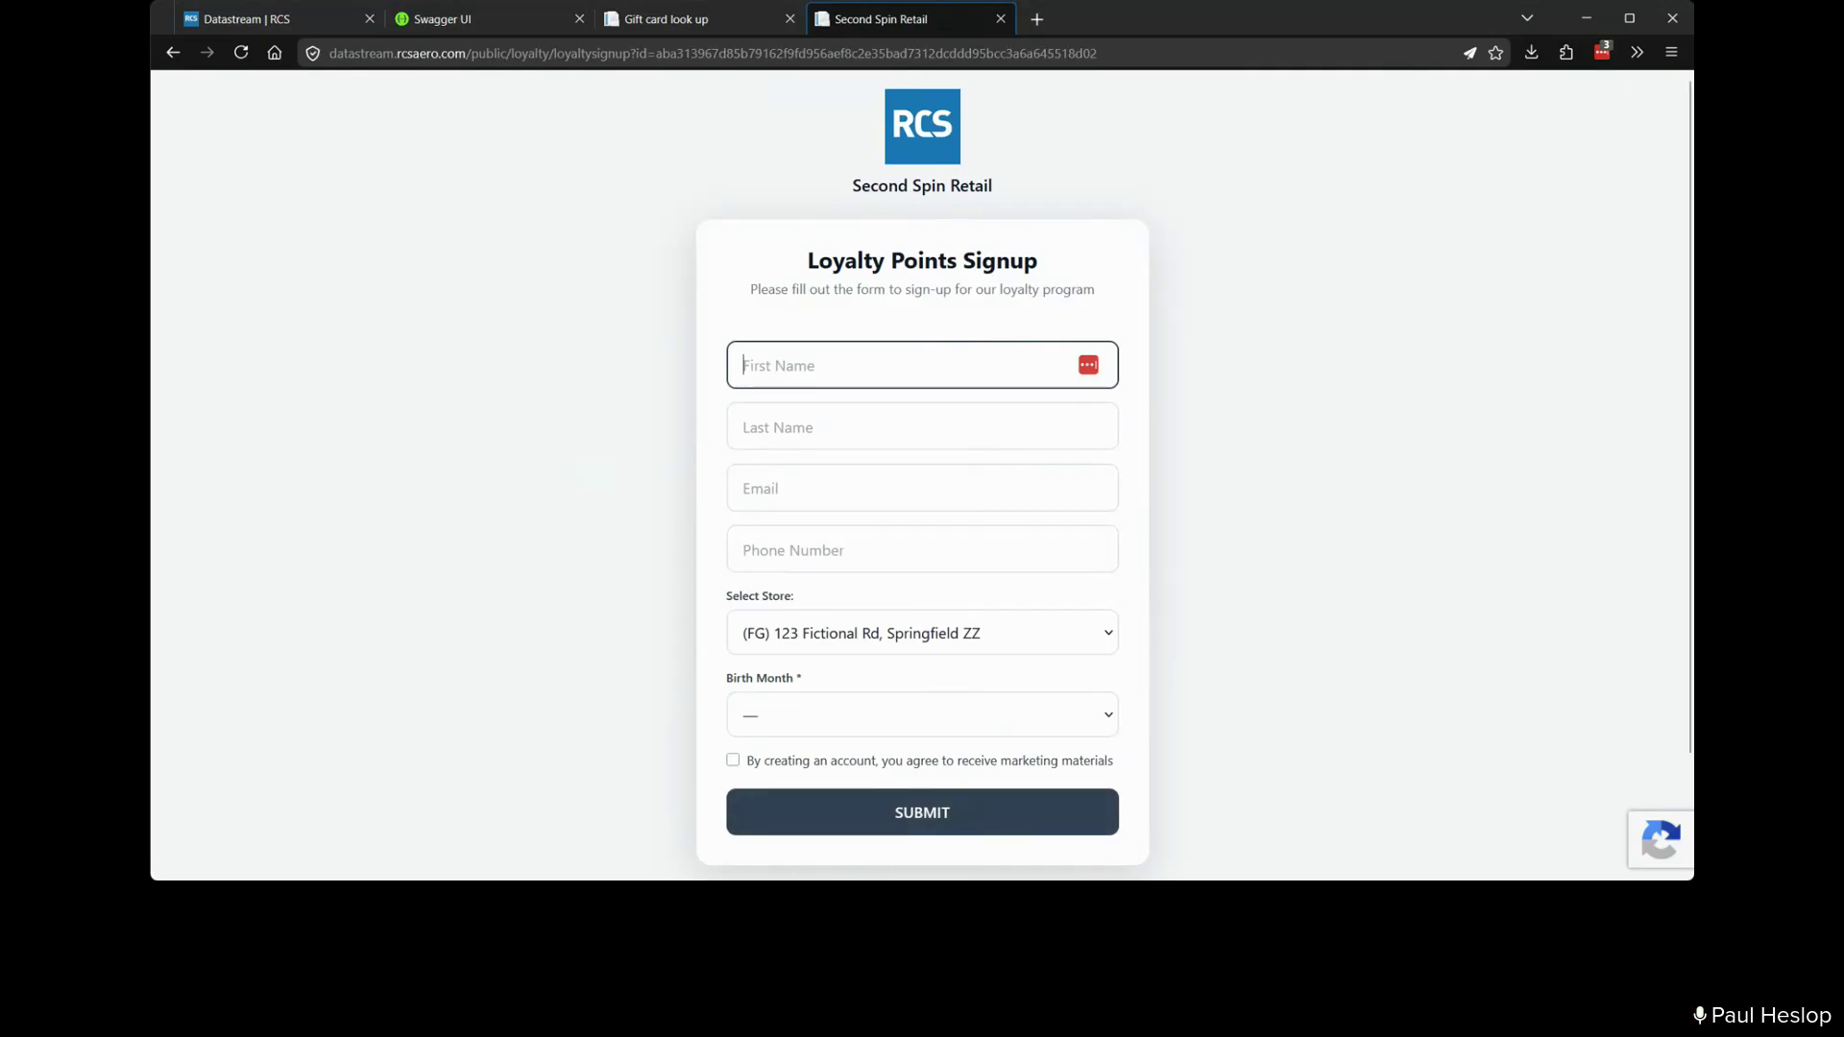
click(272, 28)
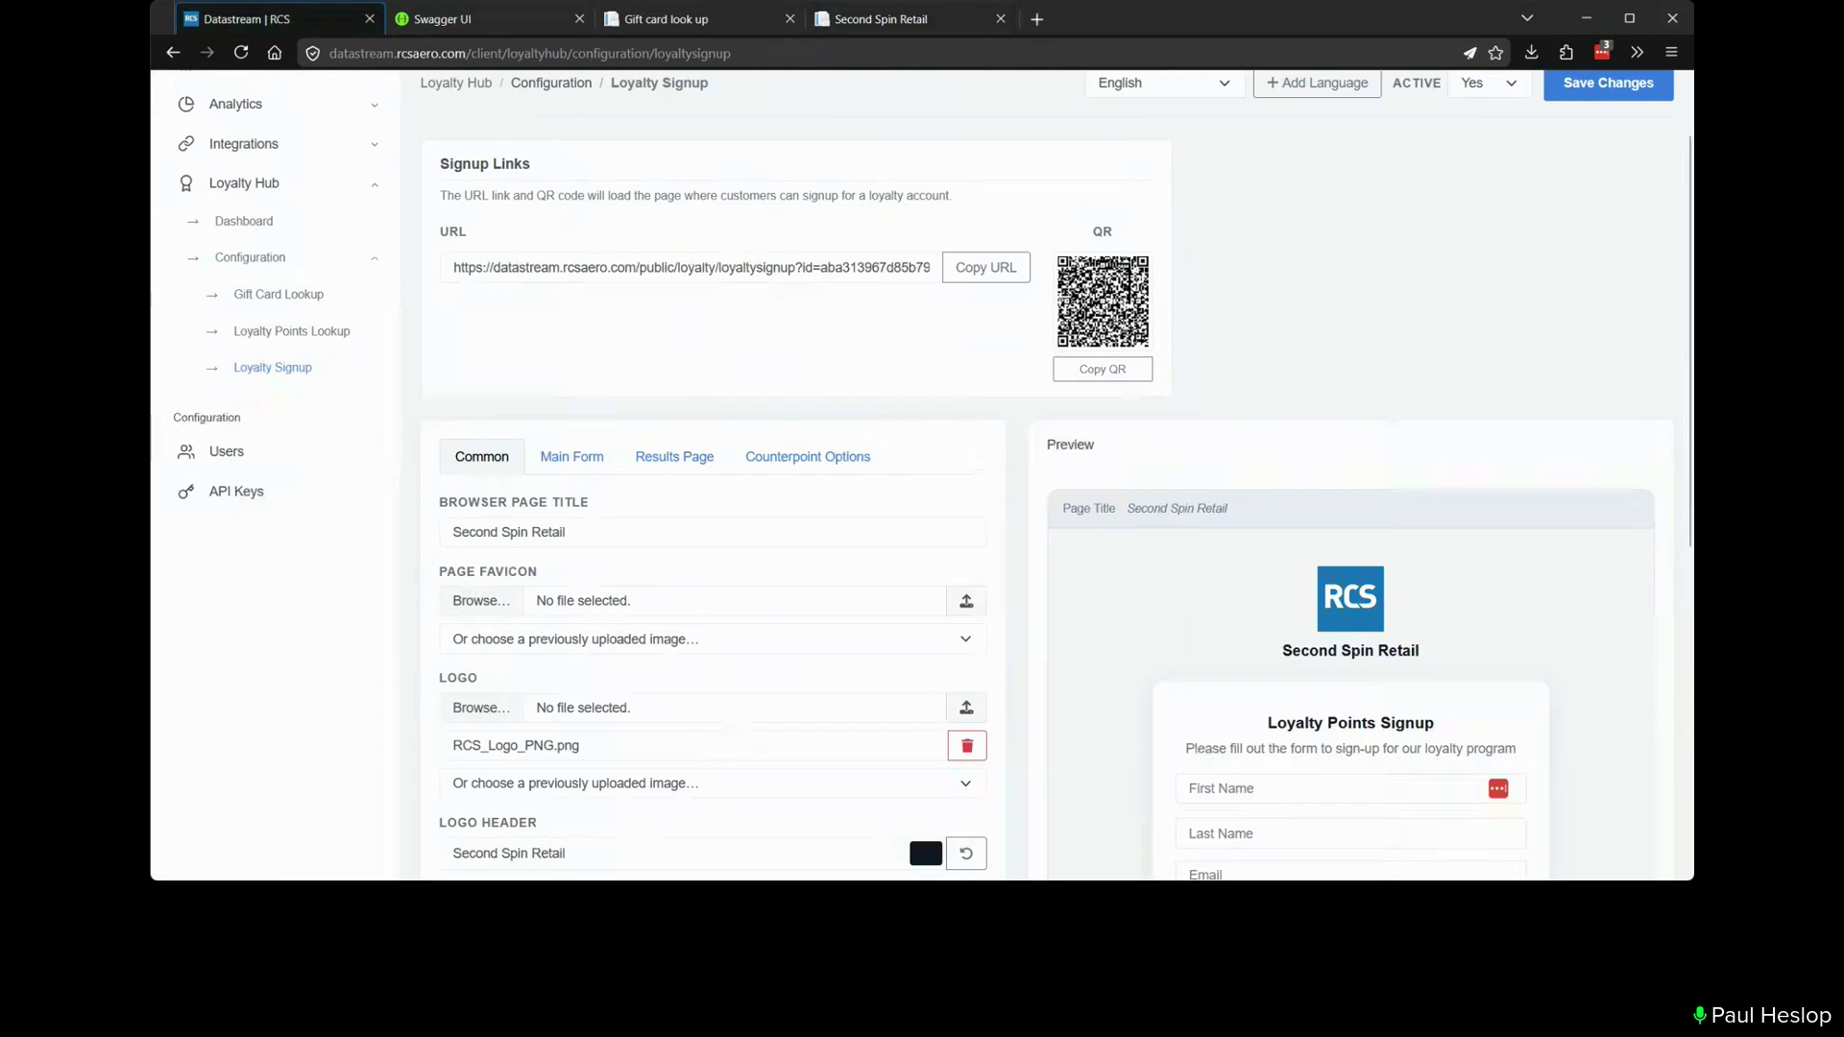
scroll(922, 480, down, 2)
scroll(922, 480, up, 3)
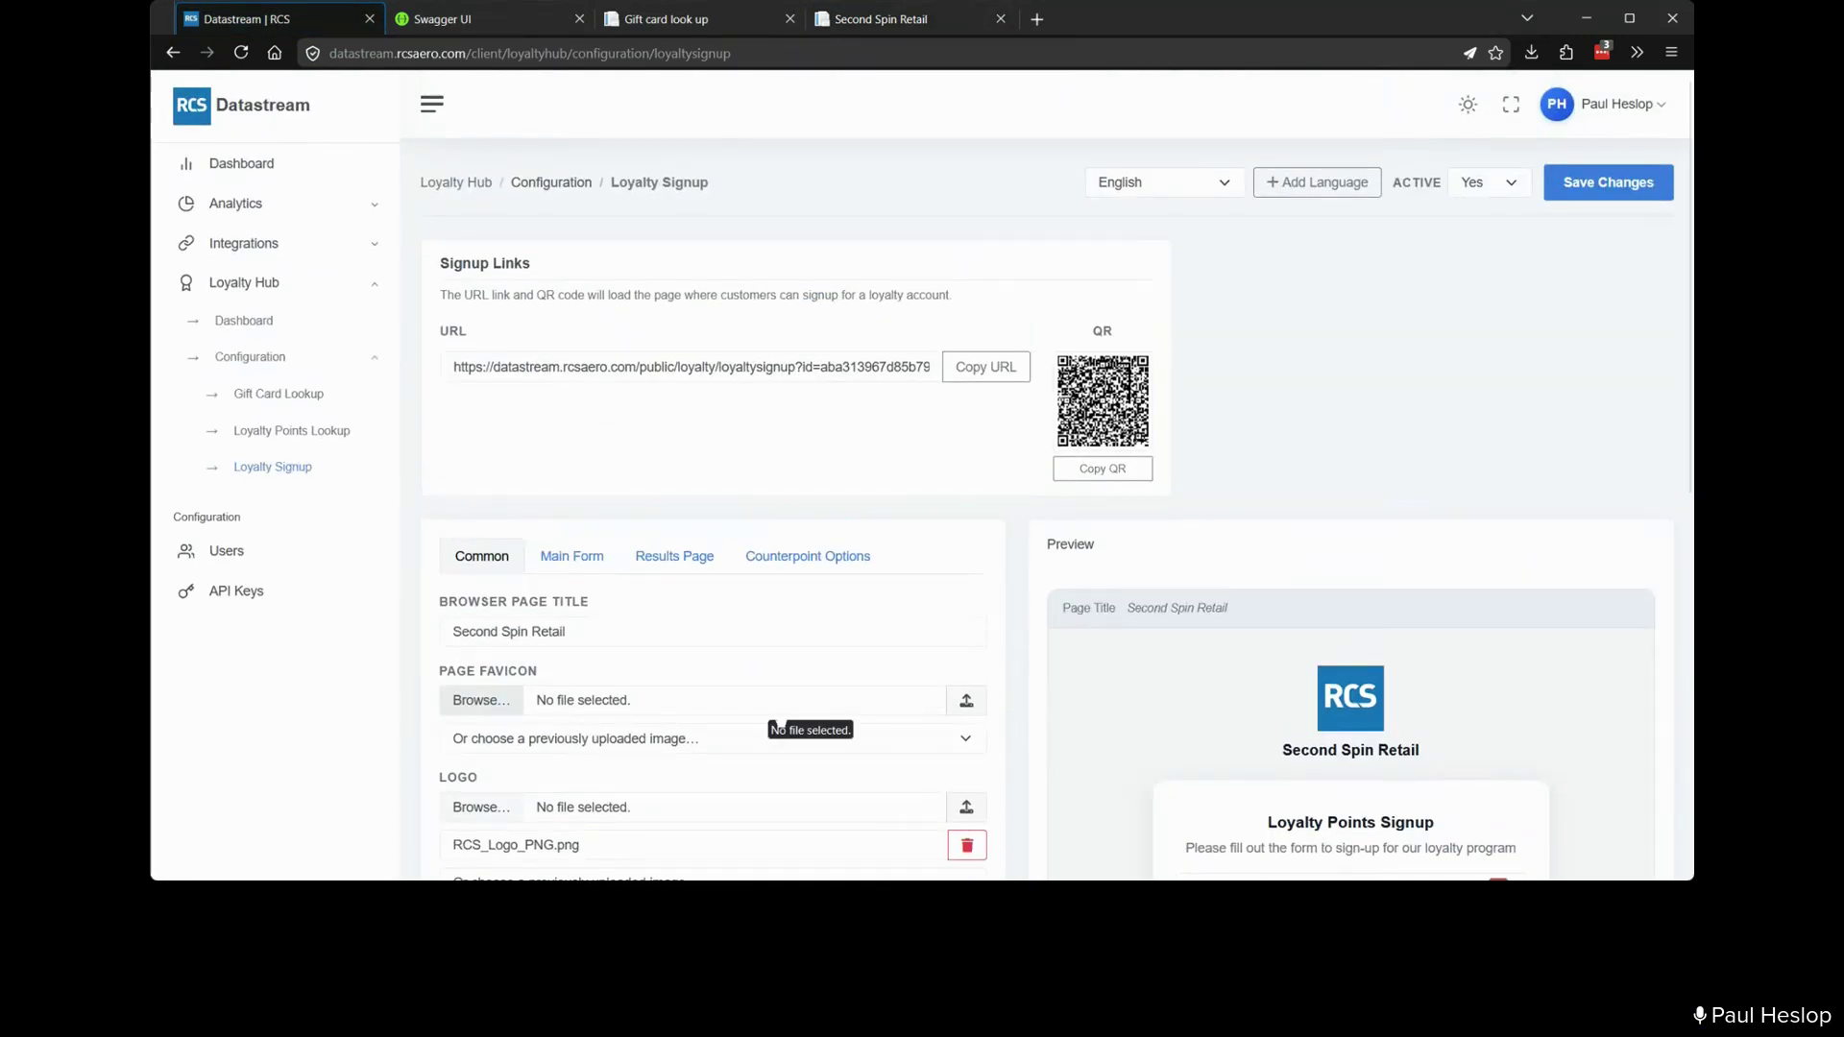
- Glance at the Swagger UI API tab, then return to Datastream's main Dashboard
click(510, 19)
click(293, 24)
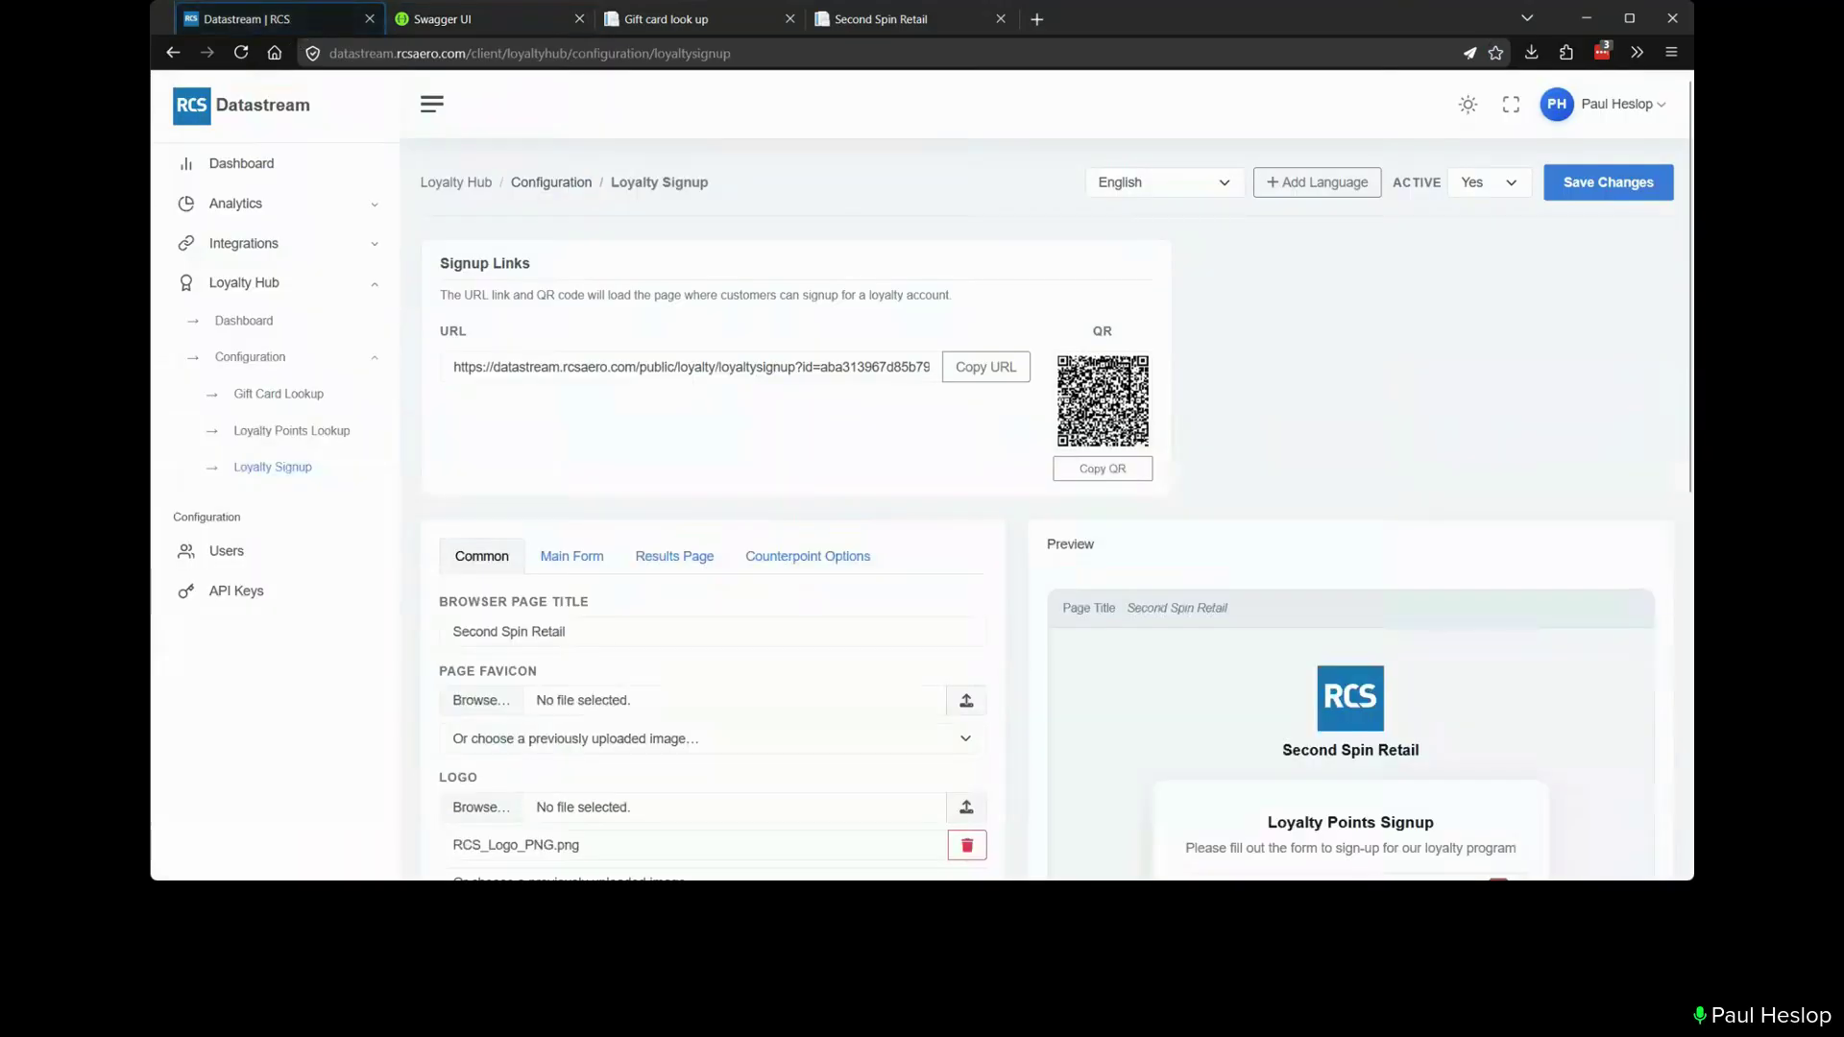
click(241, 164)
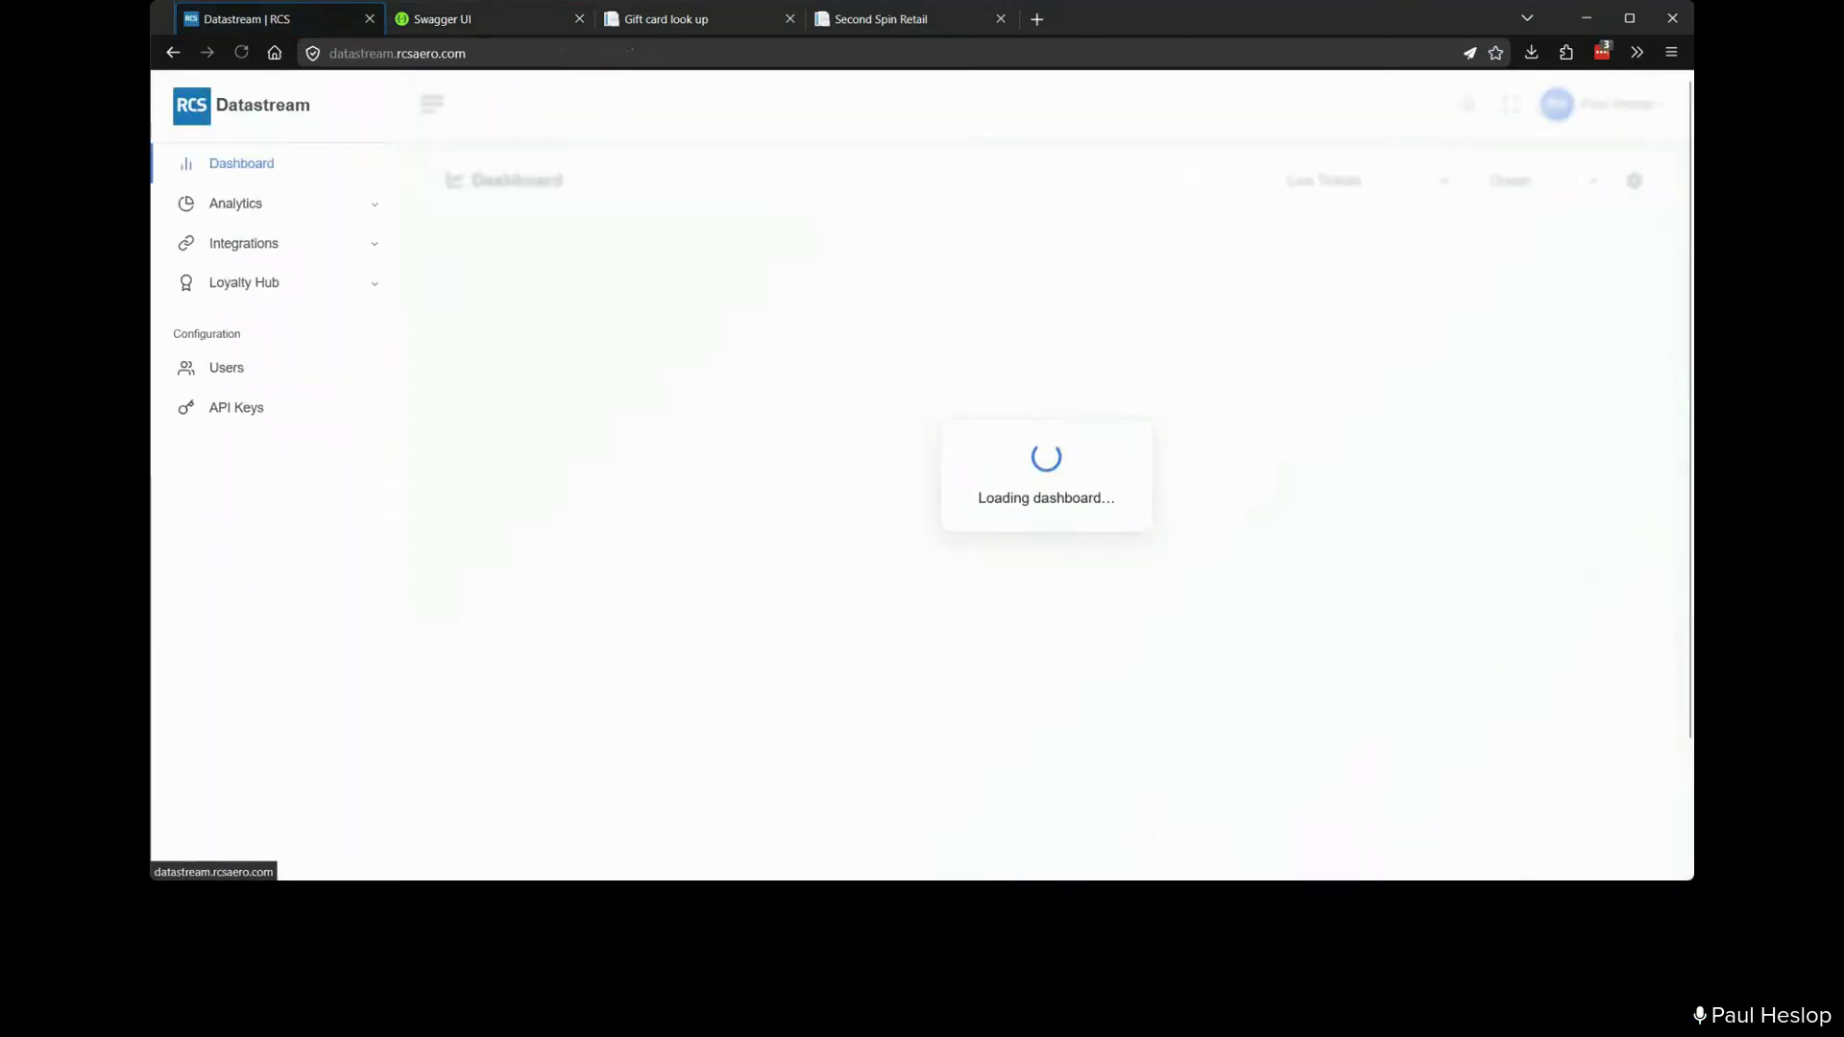